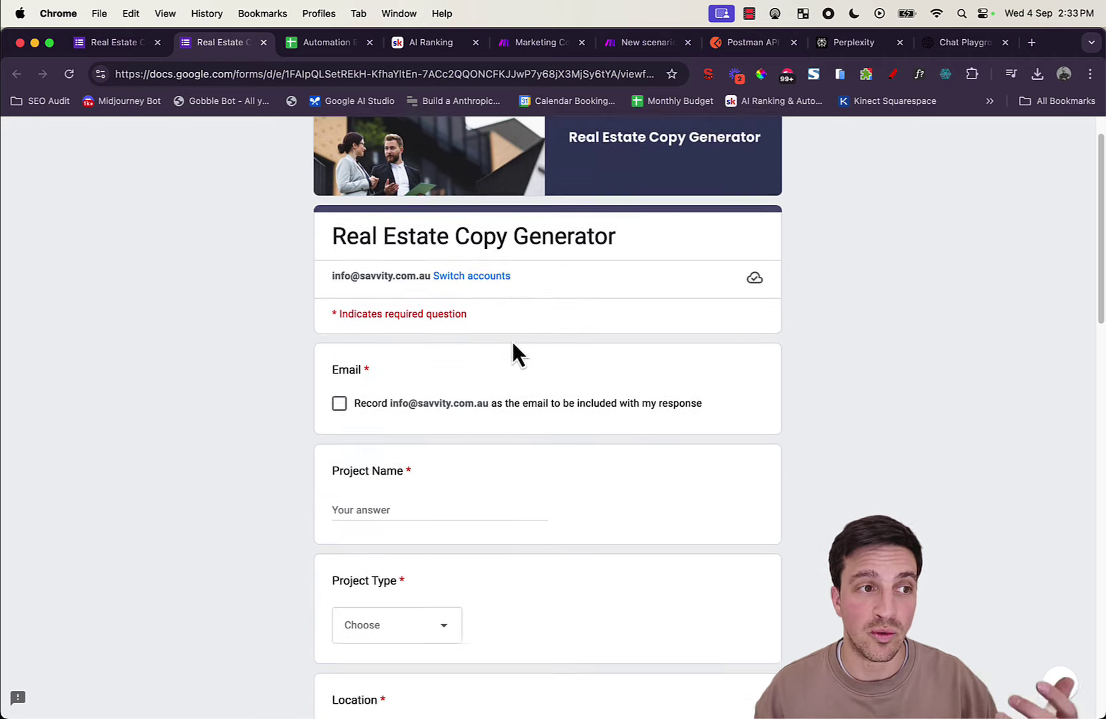
pyautogui.scroll(-15, 518, 353)
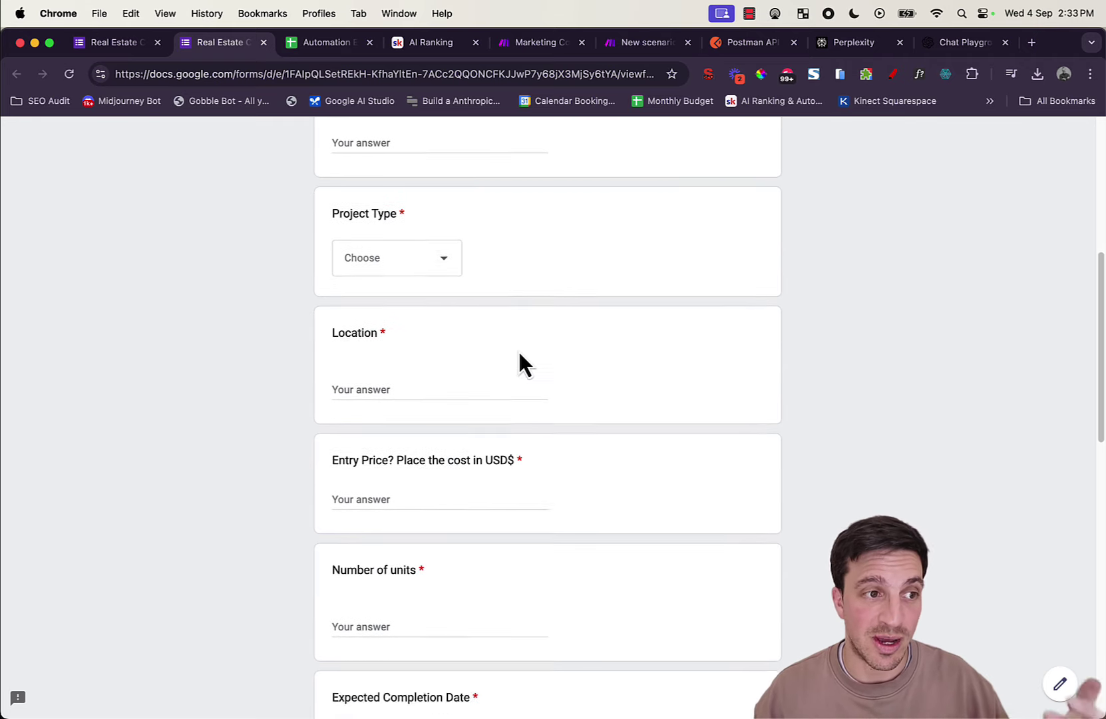
# Step: Scroll through the Real Estate Copy Generator form, then switch to the AI Ranking community page
pyautogui.scroll(20, 520, 353)
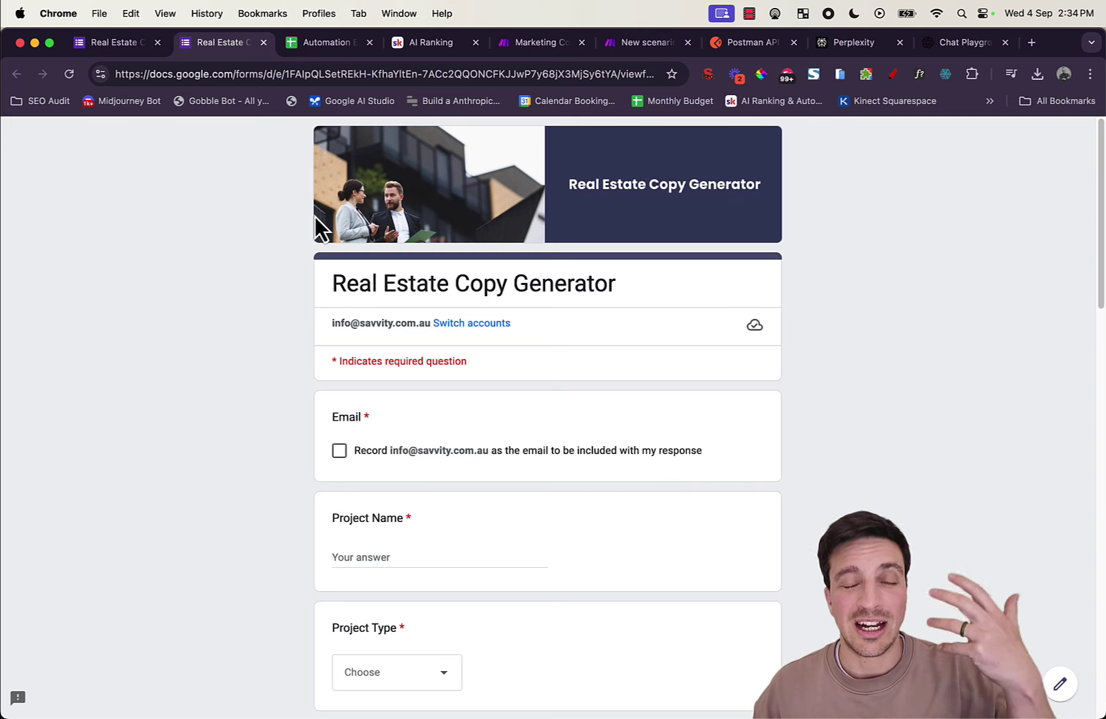
pyautogui.press('super+4')
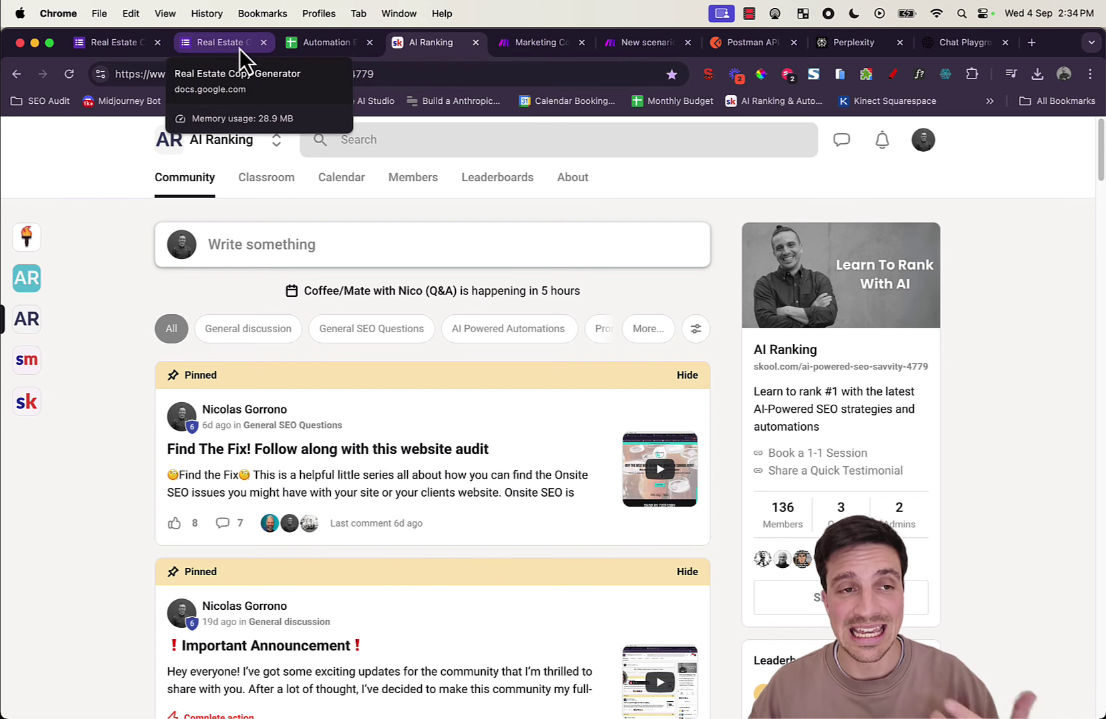
pyautogui.click(310, 49)
pyautogui.click(488, 340)
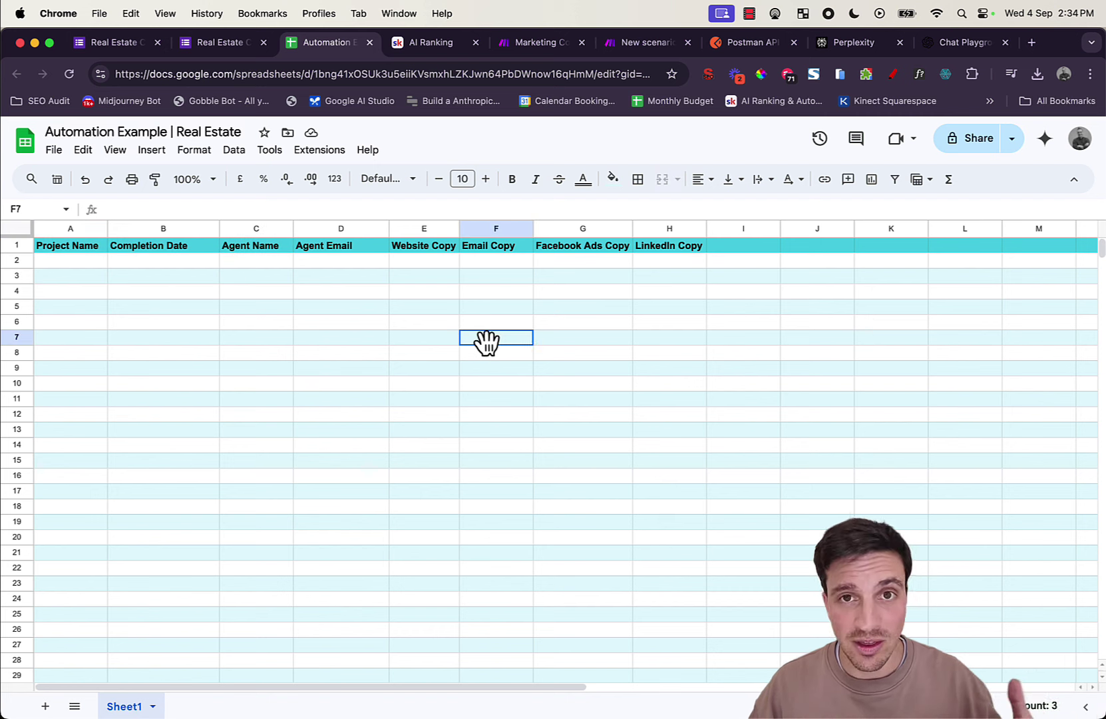
pyautogui.moveTo(668, 263); pyautogui.dragTo(42, 298)
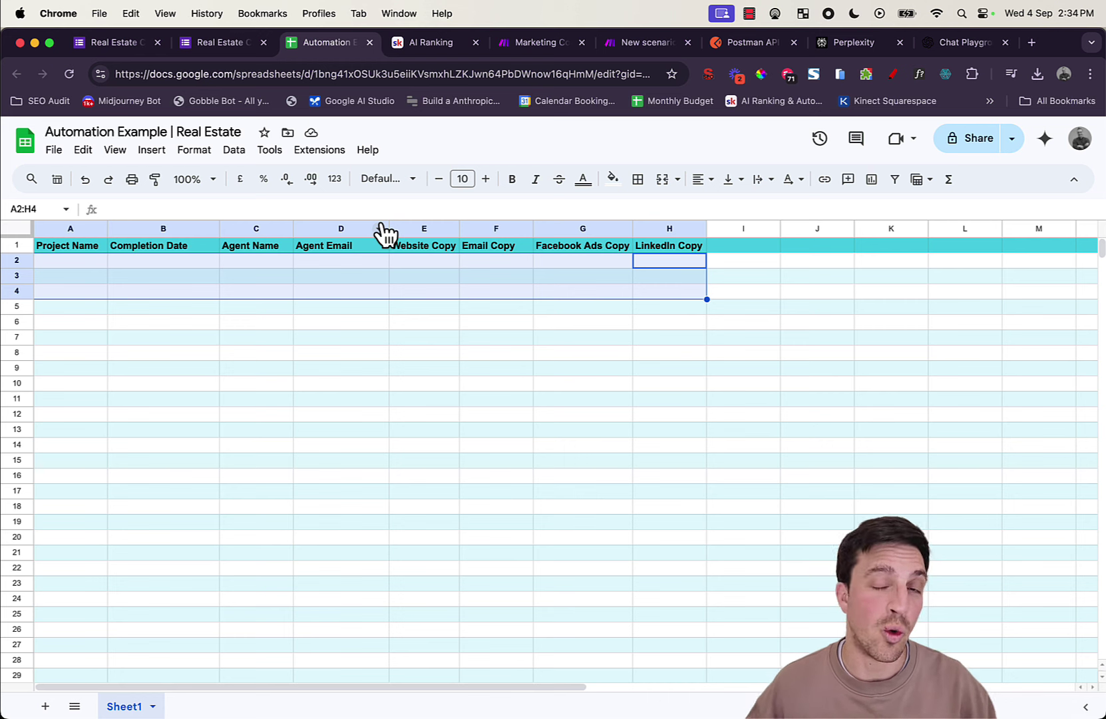
pyautogui.click(482, 311)
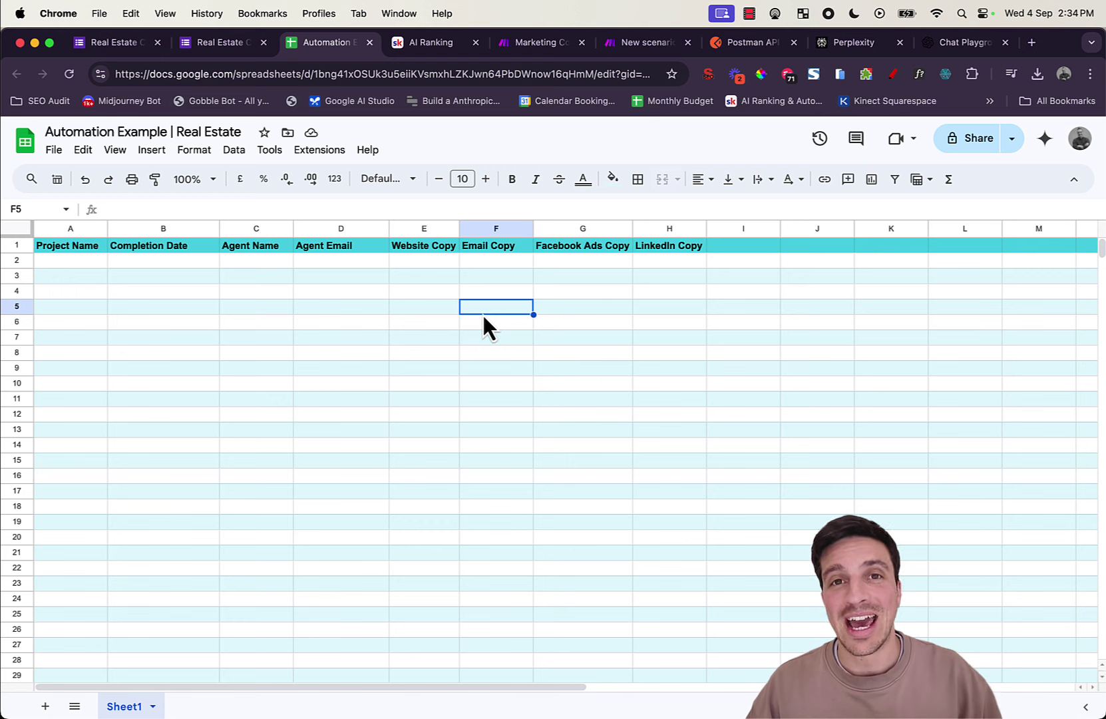
pyautogui.click(433, 44)
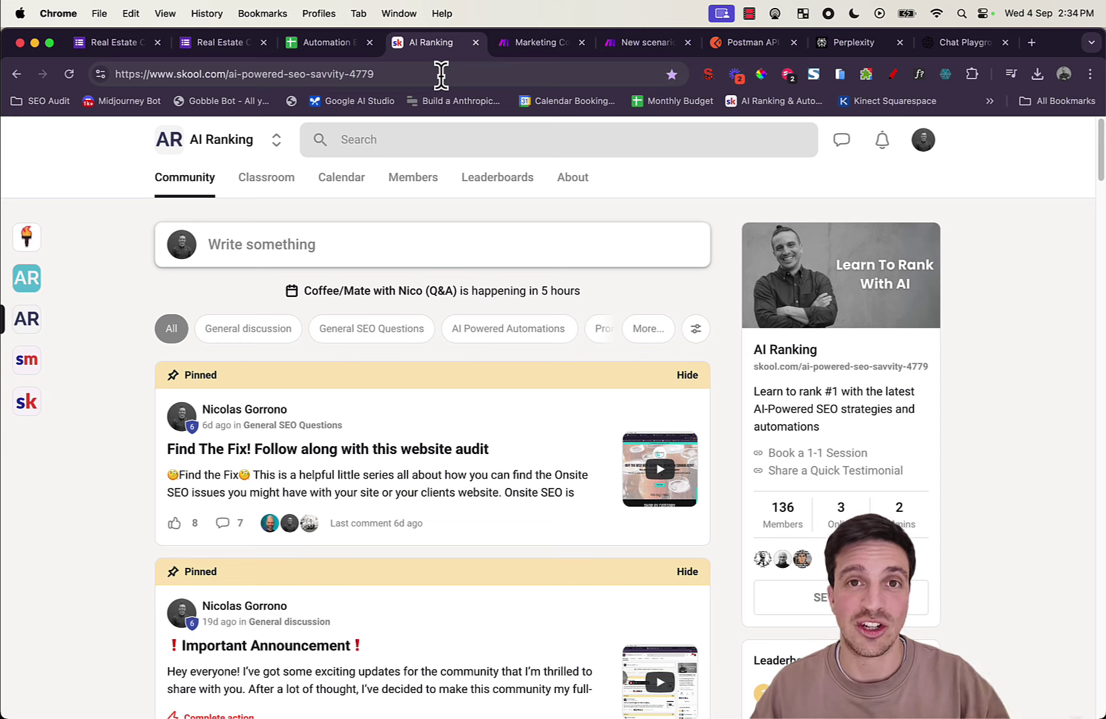
# Step: Show the Marketing Copy Generator scenario, then the blank new scenario, then Postman's home page
pyautogui.click(506, 44)
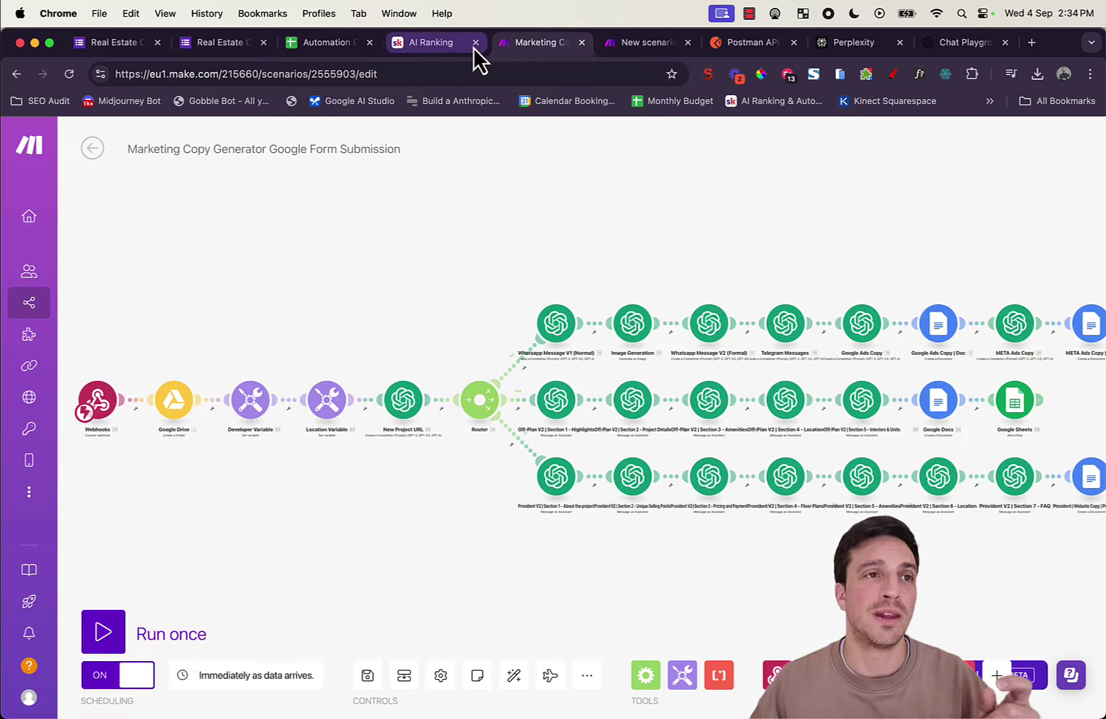
pyautogui.click(626, 52)
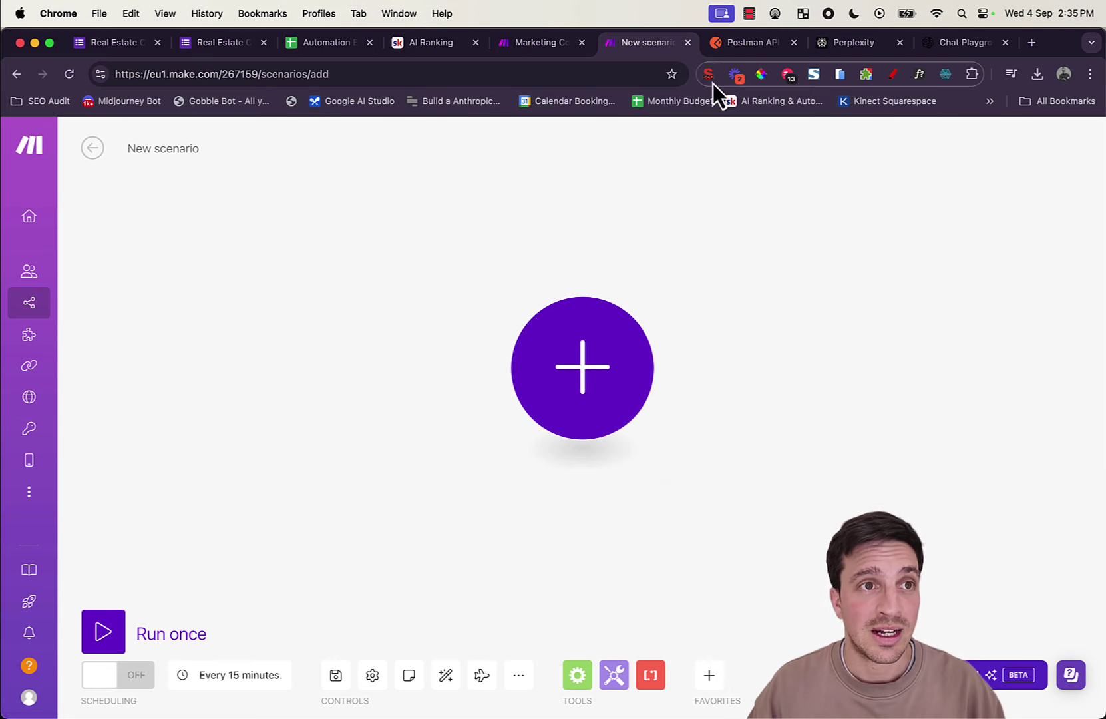
pyautogui.click(729, 43)
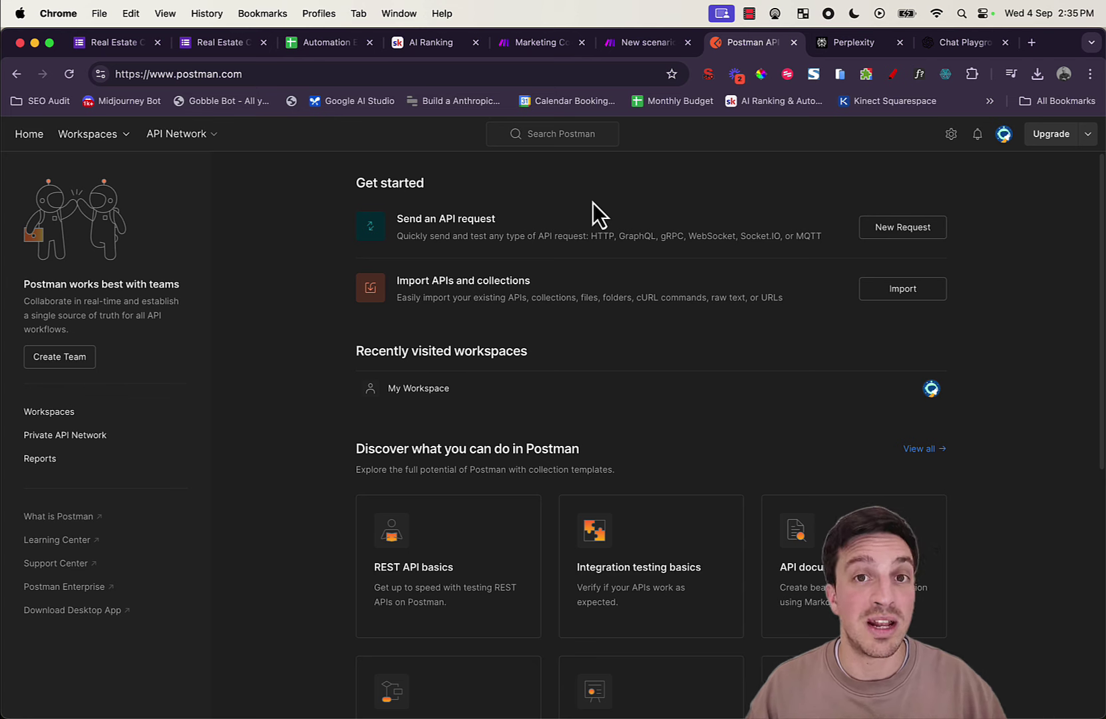
# Step: Show Perplexity's home page, then the OpenAI Playground chat with gpt-4o
pyautogui.click(825, 44)
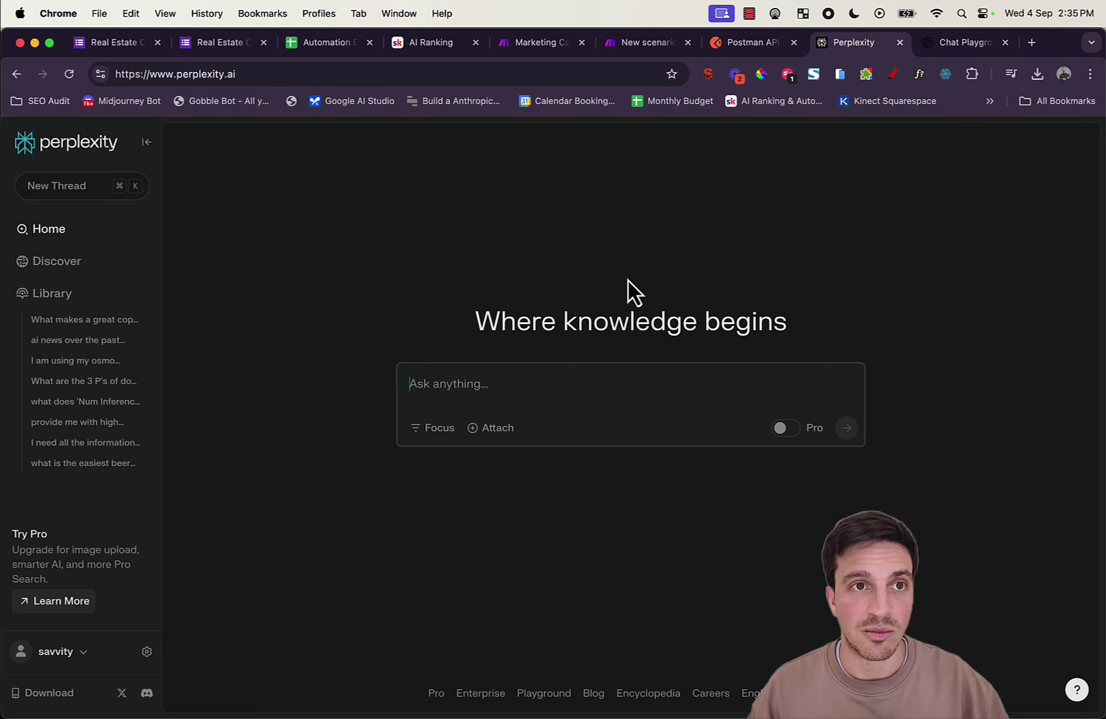
pyautogui.click(946, 43)
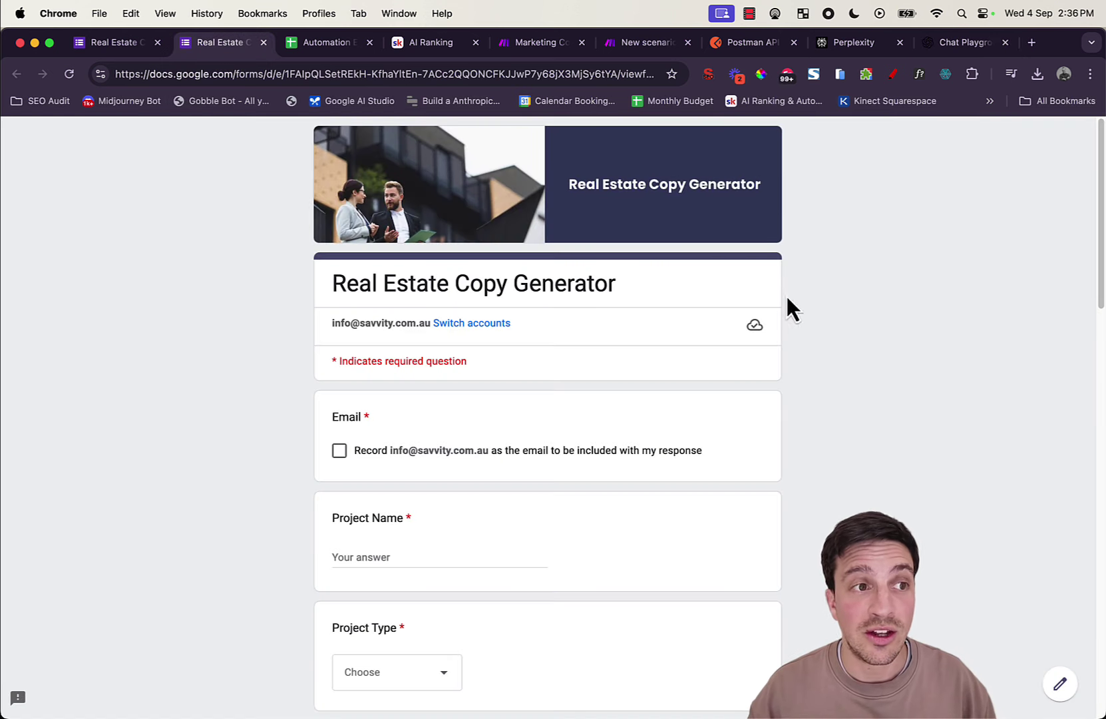
# Step: Scroll through the form's questions down to the Amenities list and Next button, then back to the top
pyautogui.scroll(-2, 629, 356)
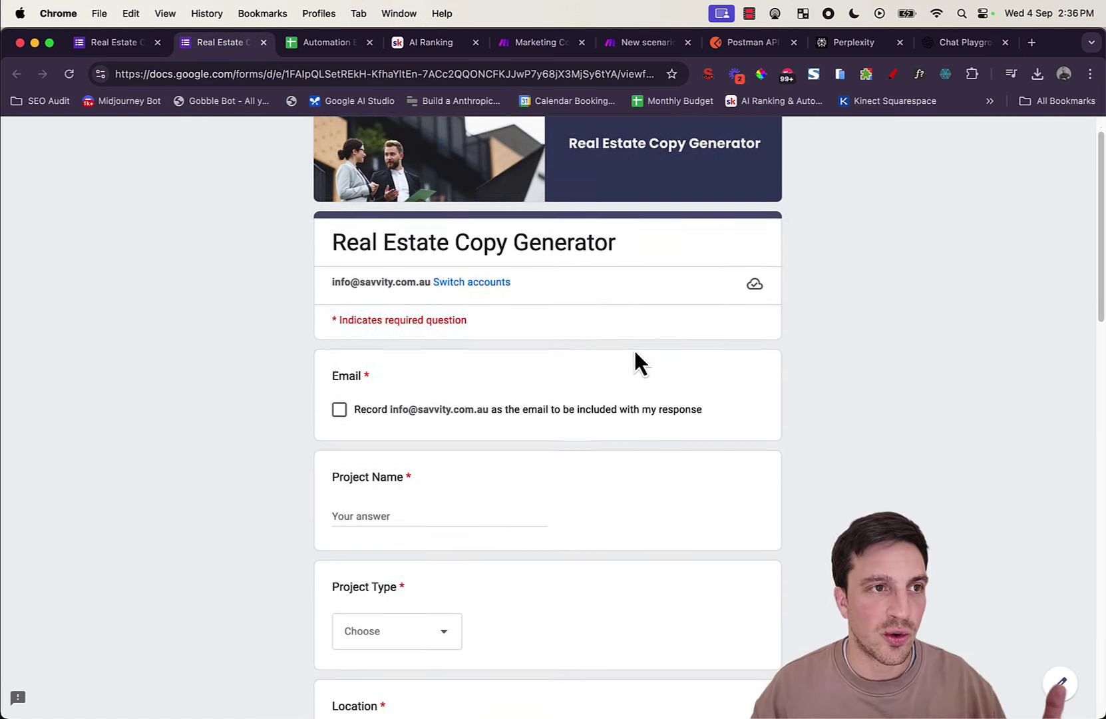
pyautogui.scroll(1, 633, 352)
pyautogui.scroll(-3, 633, 353)
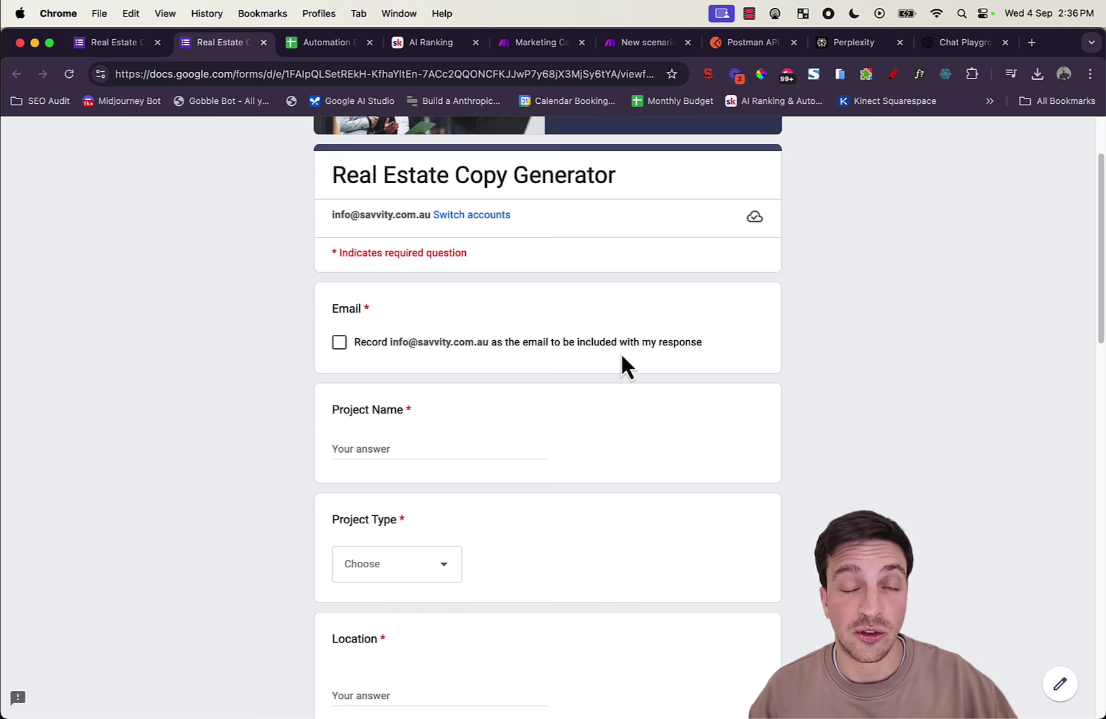
pyautogui.scroll(-1, 619, 350)
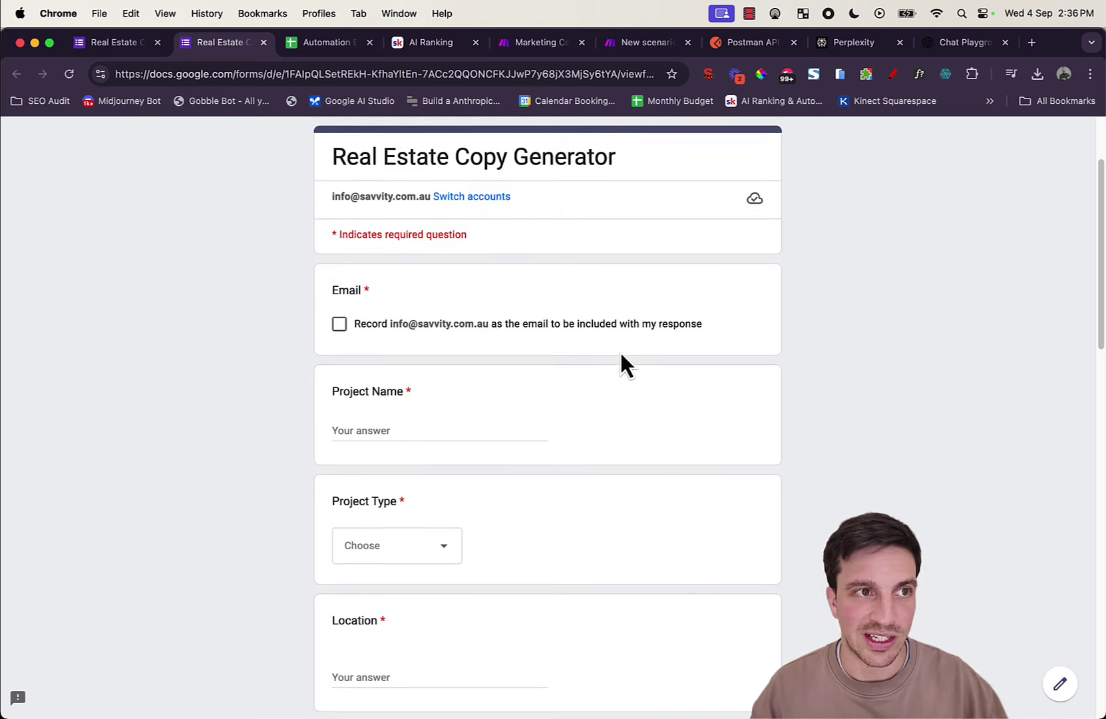
pyautogui.scroll(1, 619, 347)
pyautogui.scroll(-2, 619, 345)
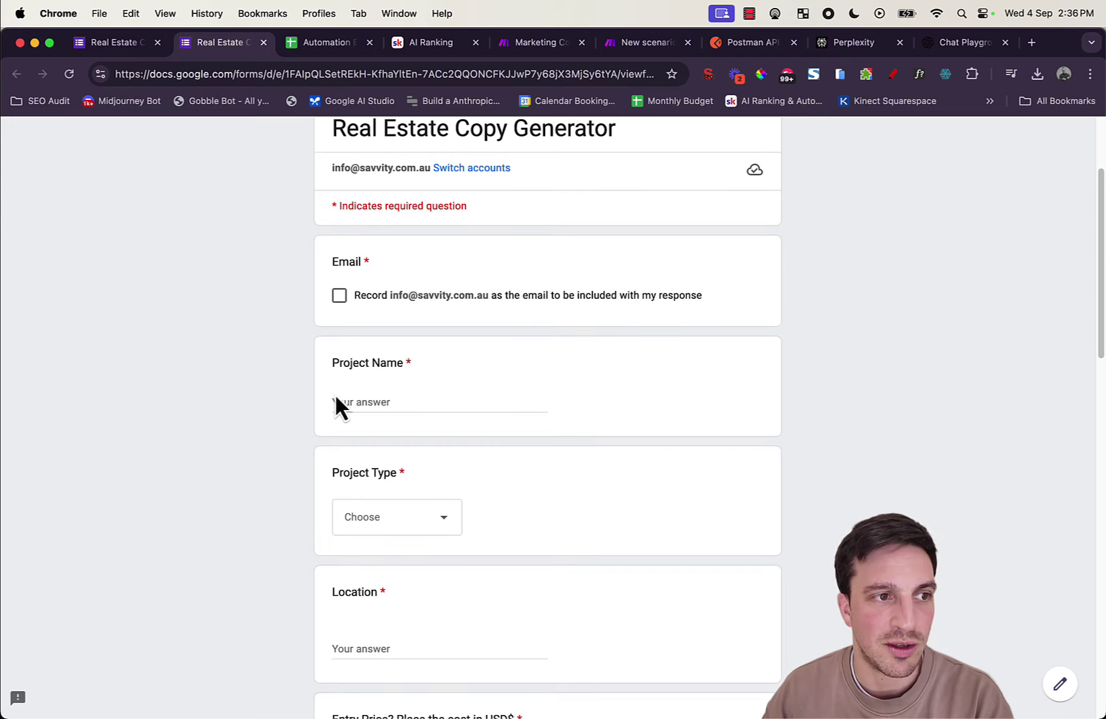
pyautogui.scroll(-3, 587, 367)
pyautogui.scroll(-2, 587, 371)
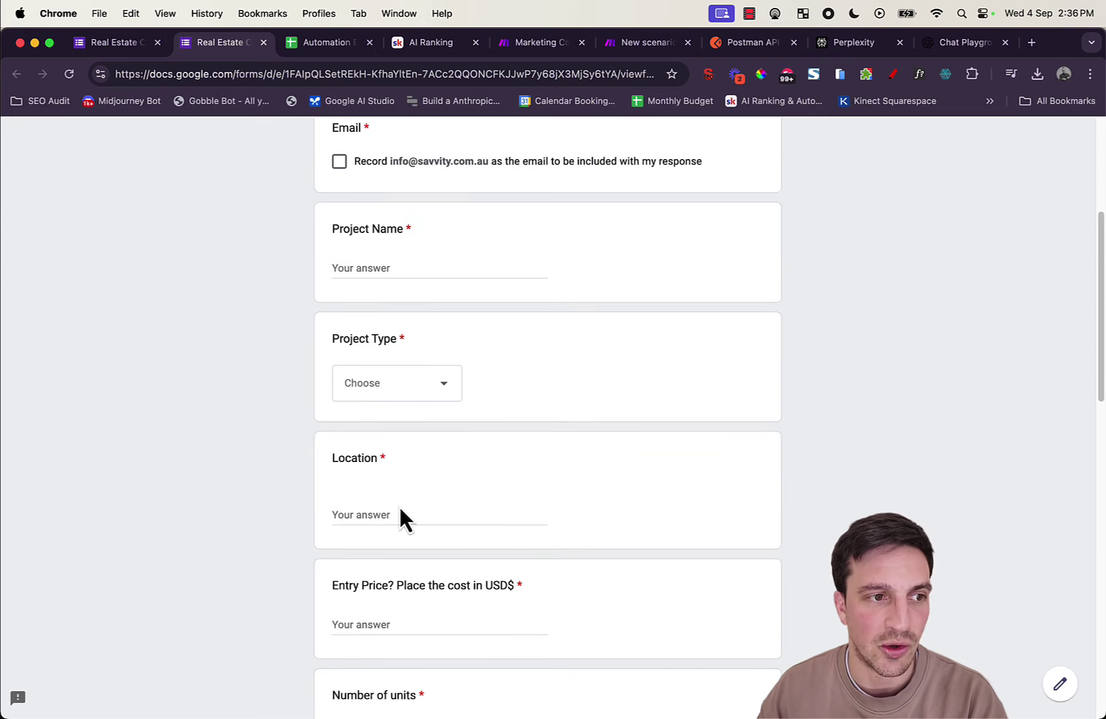
pyautogui.scroll(-6, 401, 506)
pyautogui.scroll(-10, 376, 447)
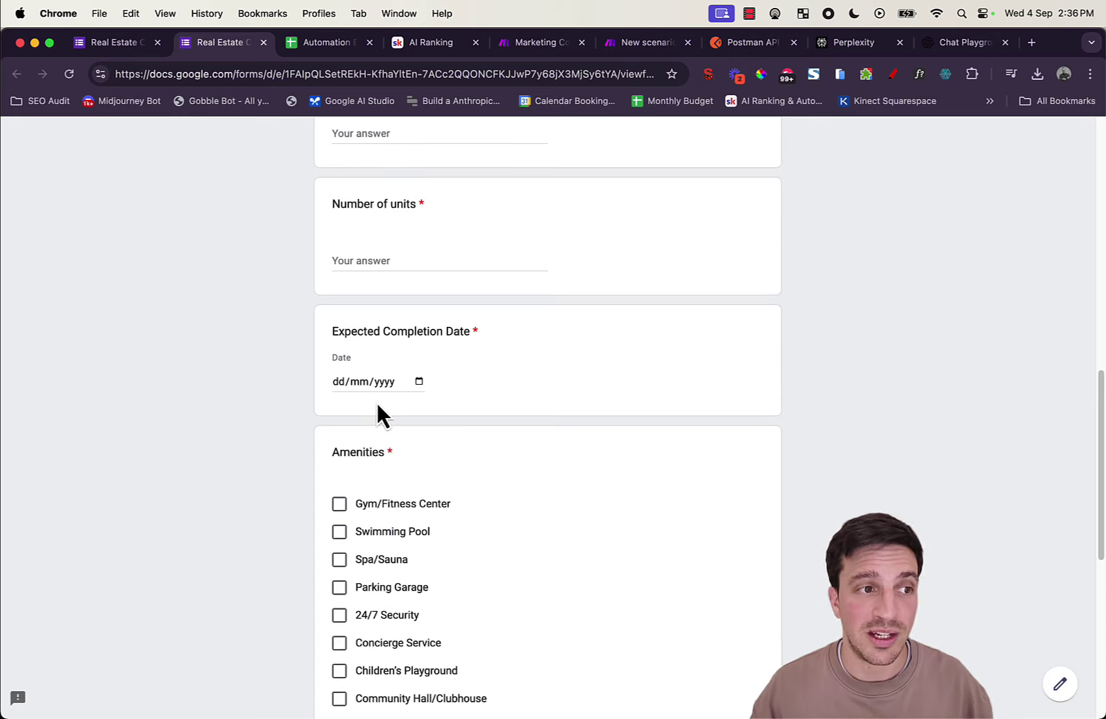
pyautogui.scroll(-15, 383, 425)
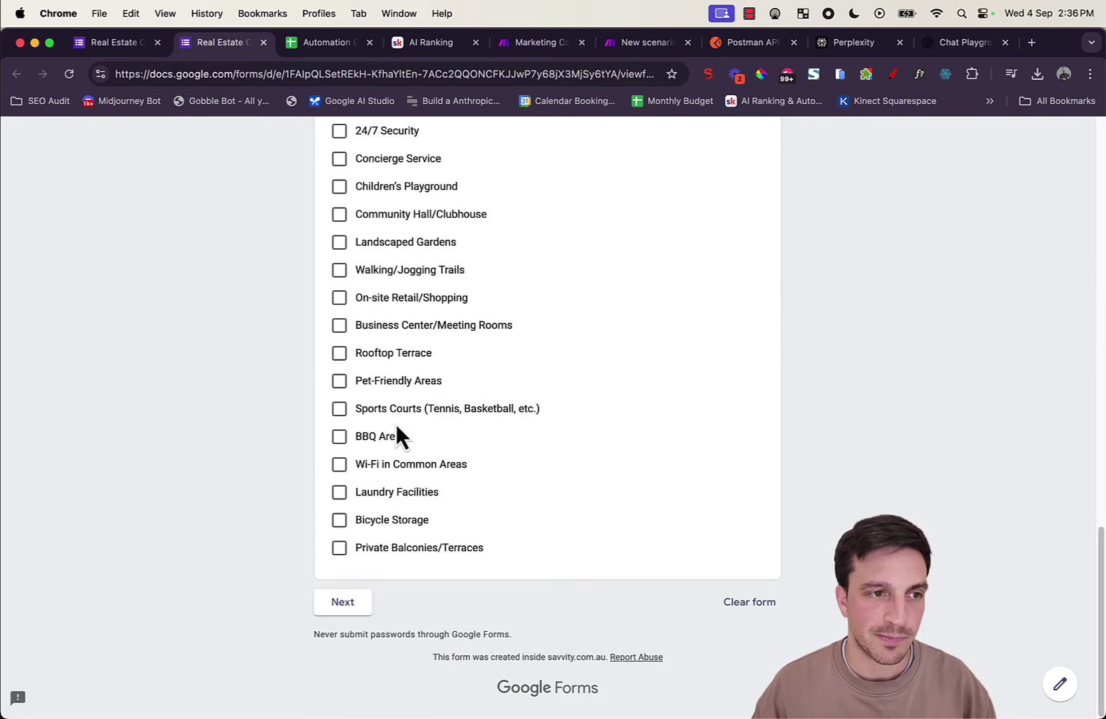
pyautogui.scroll(12, 528, 447)
pyautogui.scroll(-12, 465, 505)
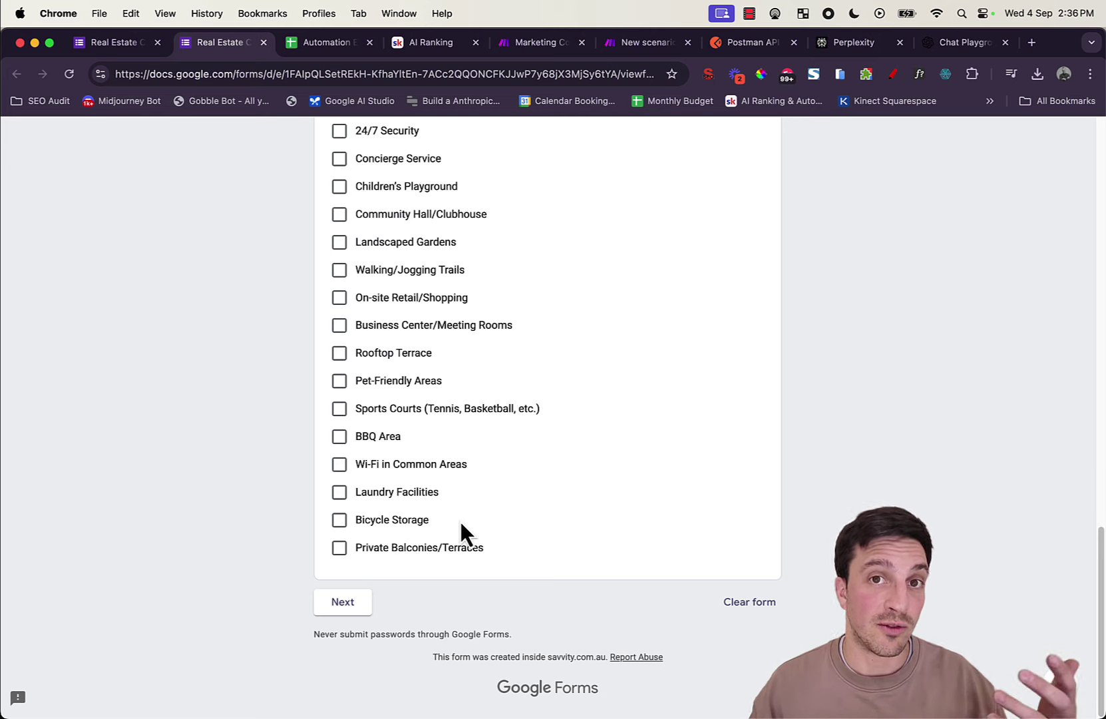
pyautogui.scroll(20, 471, 501)
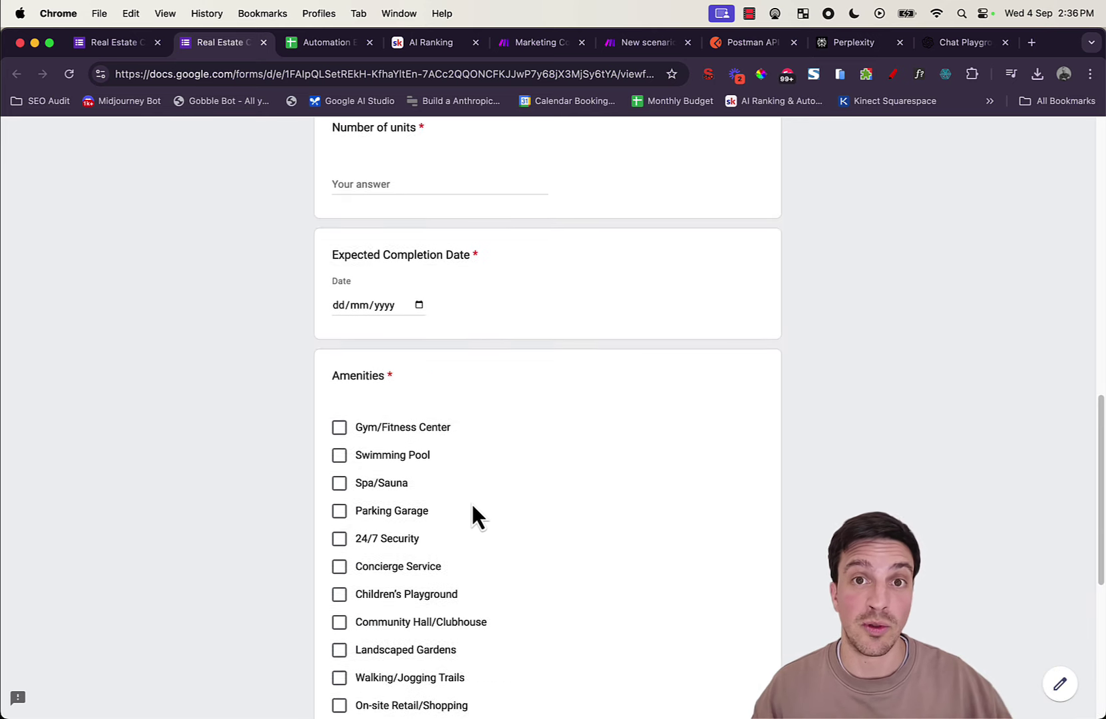
pyautogui.scroll(2, 471, 501)
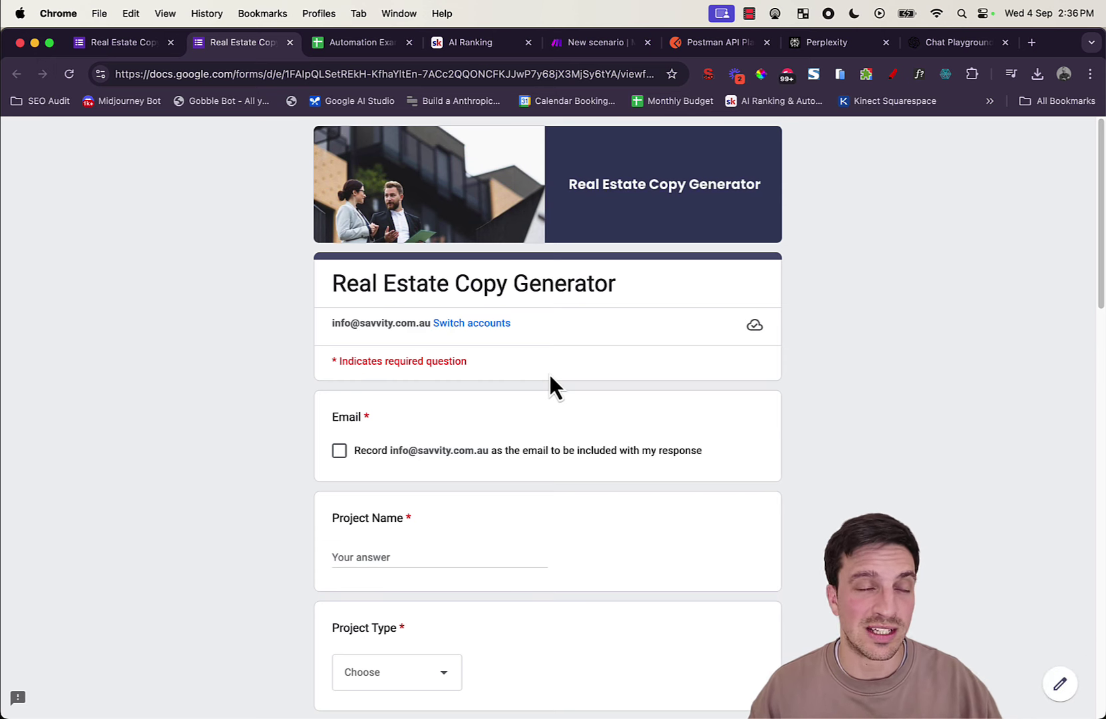
# Step: Add a Webhooks custom webhook trigger as the first module of the new scenario
pyautogui.click(578, 45)
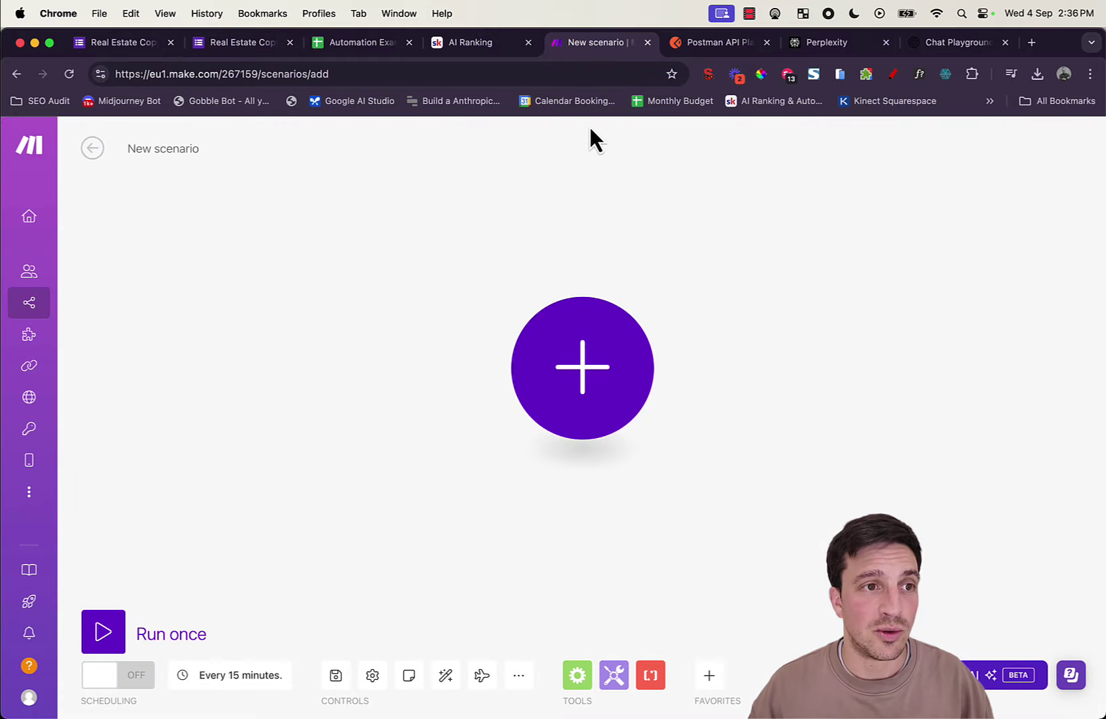
pyautogui.click(560, 392)
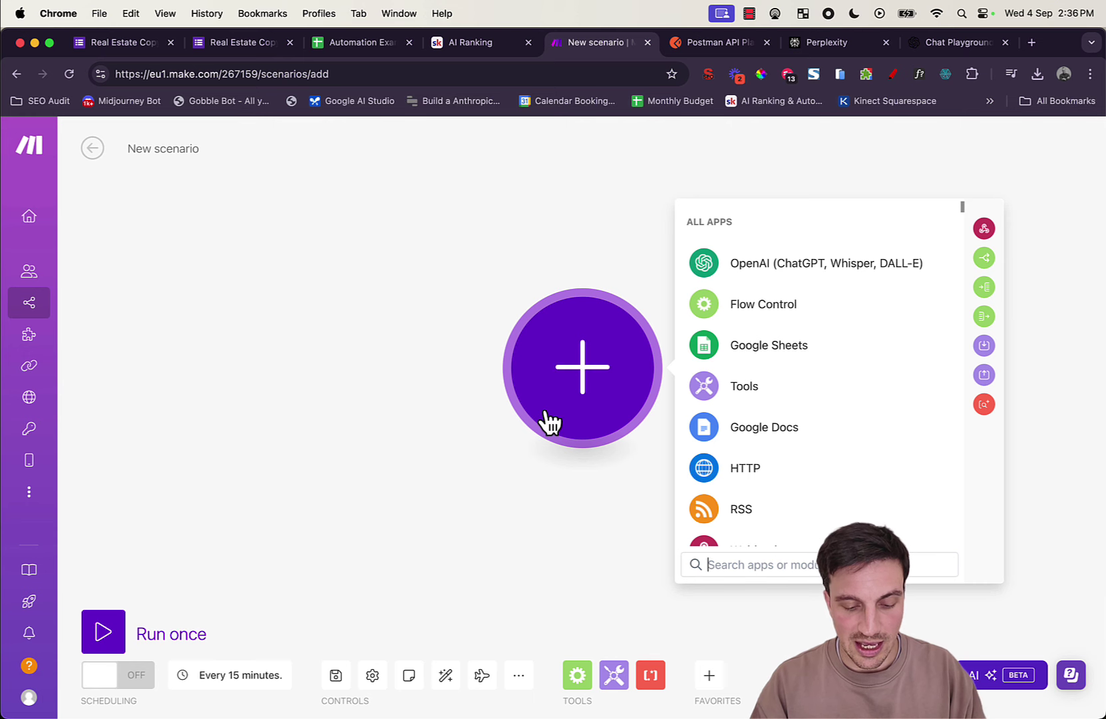
pyautogui.write('we')
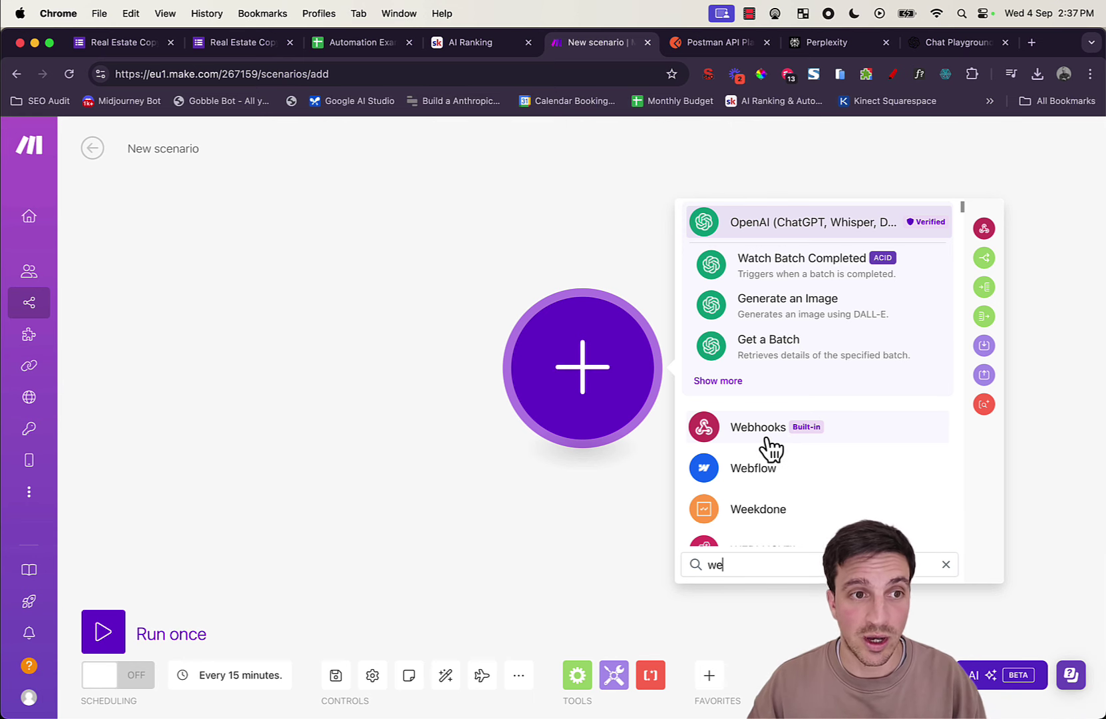
pyautogui.click(769, 442)
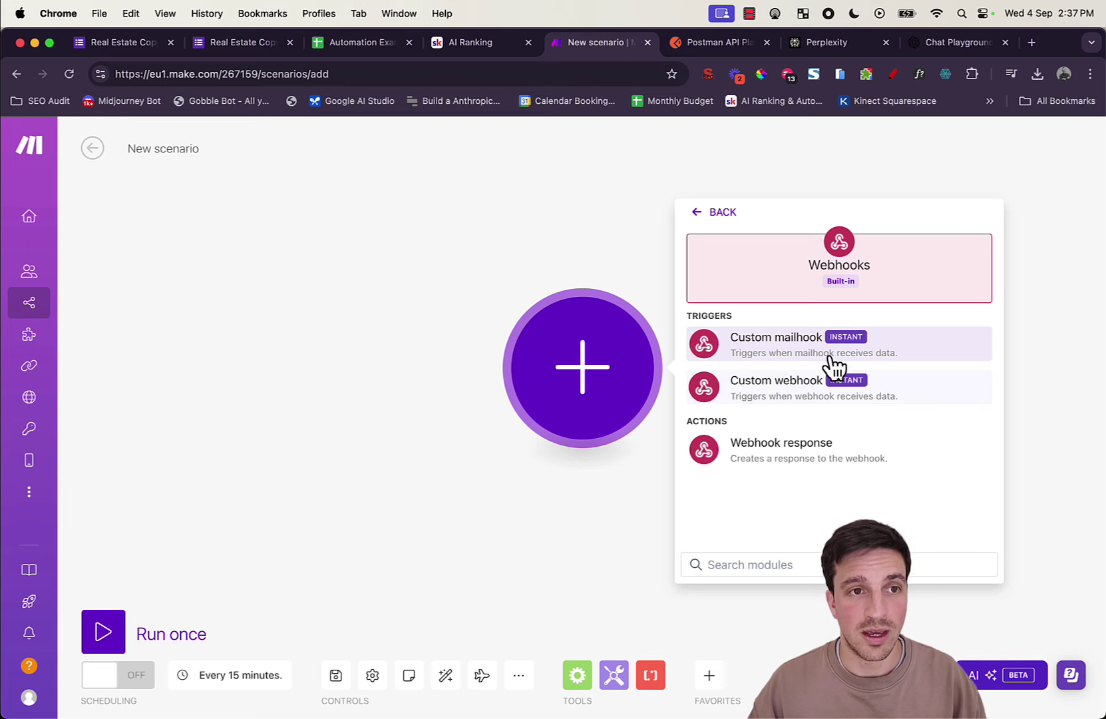
pyautogui.click(832, 383)
pyautogui.click(965, 369)
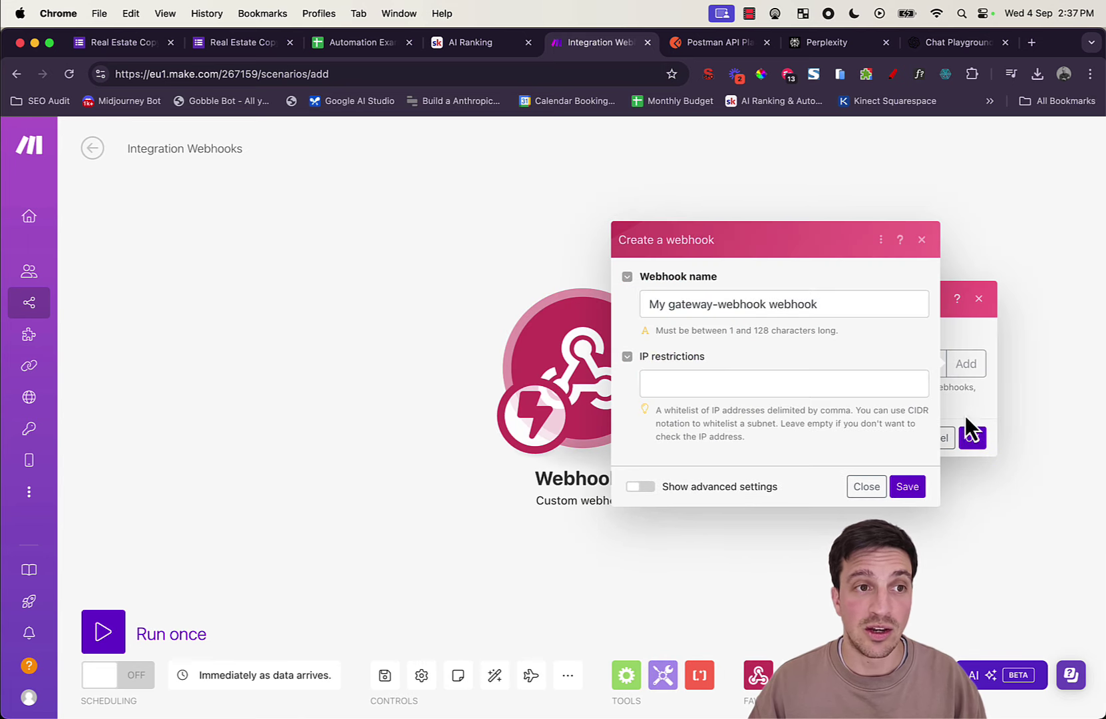
# Step: Save the new webhook as 'Real Estate Form' and copy its address to the clipboard
pyautogui.tripleClick(762, 305)
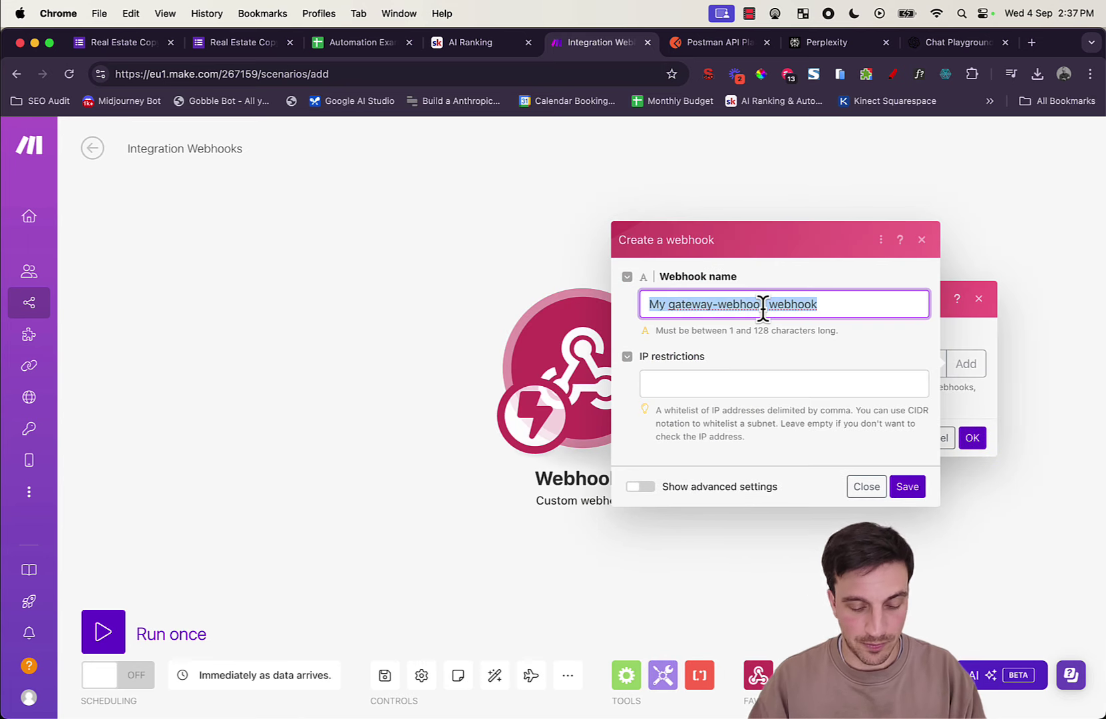
pyautogui.write('Real Esta')
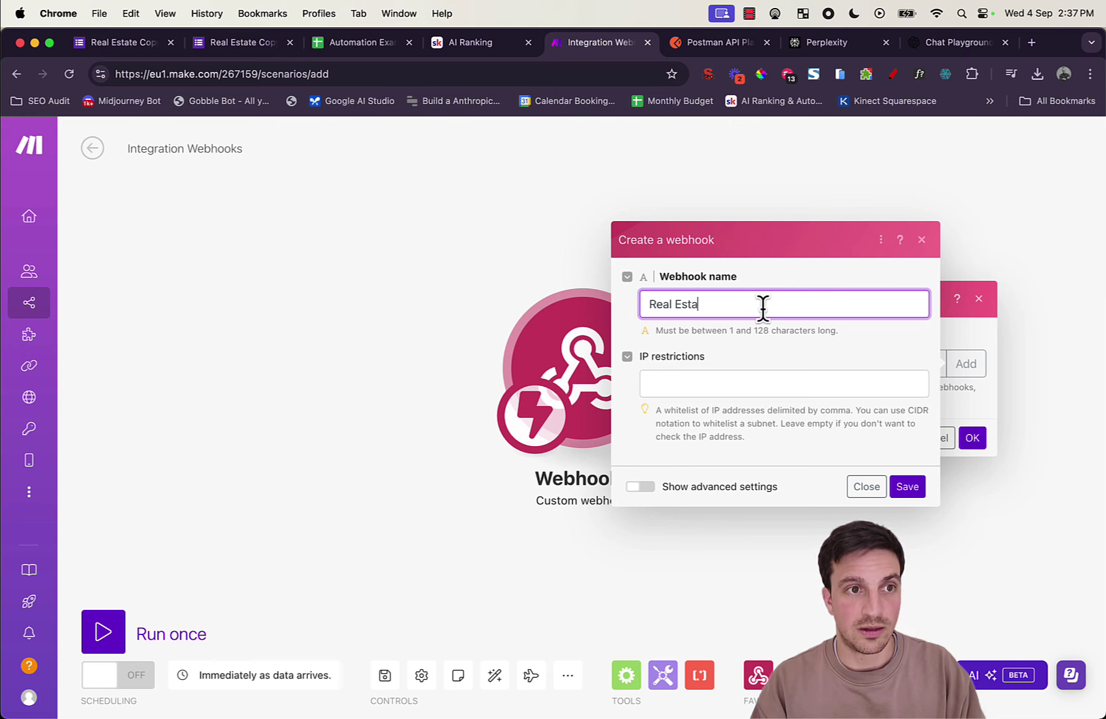
pyautogui.write('te Form')
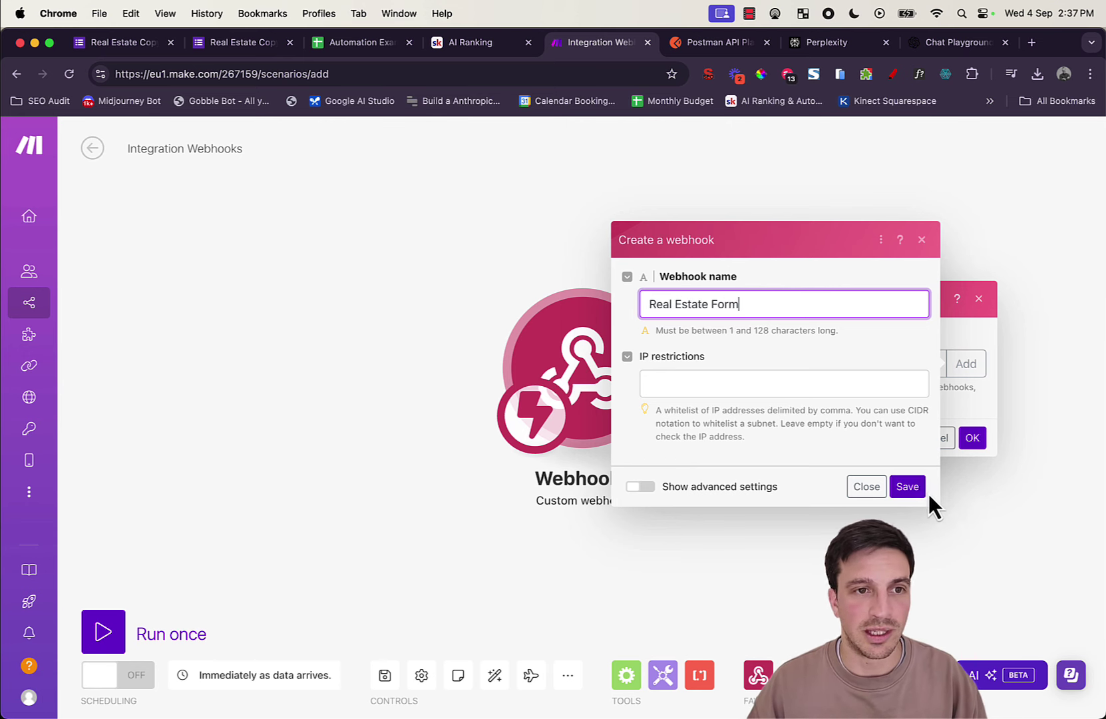
pyautogui.click(909, 489)
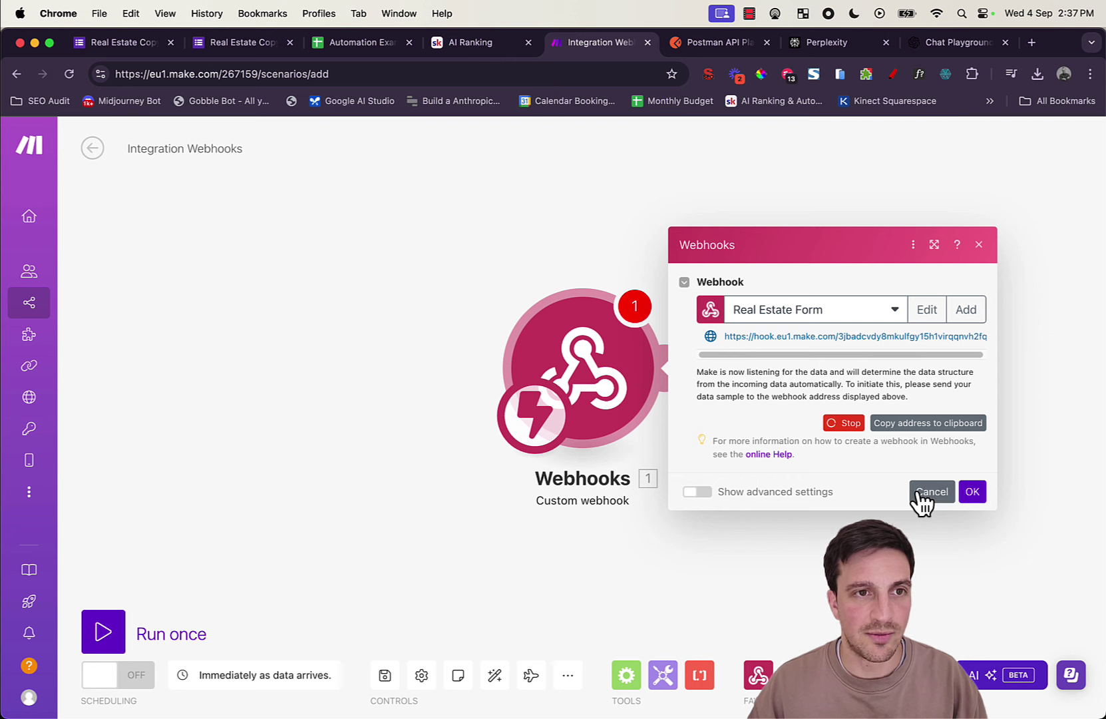
pyautogui.tripleClick(772, 337)
pyautogui.click(772, 338)
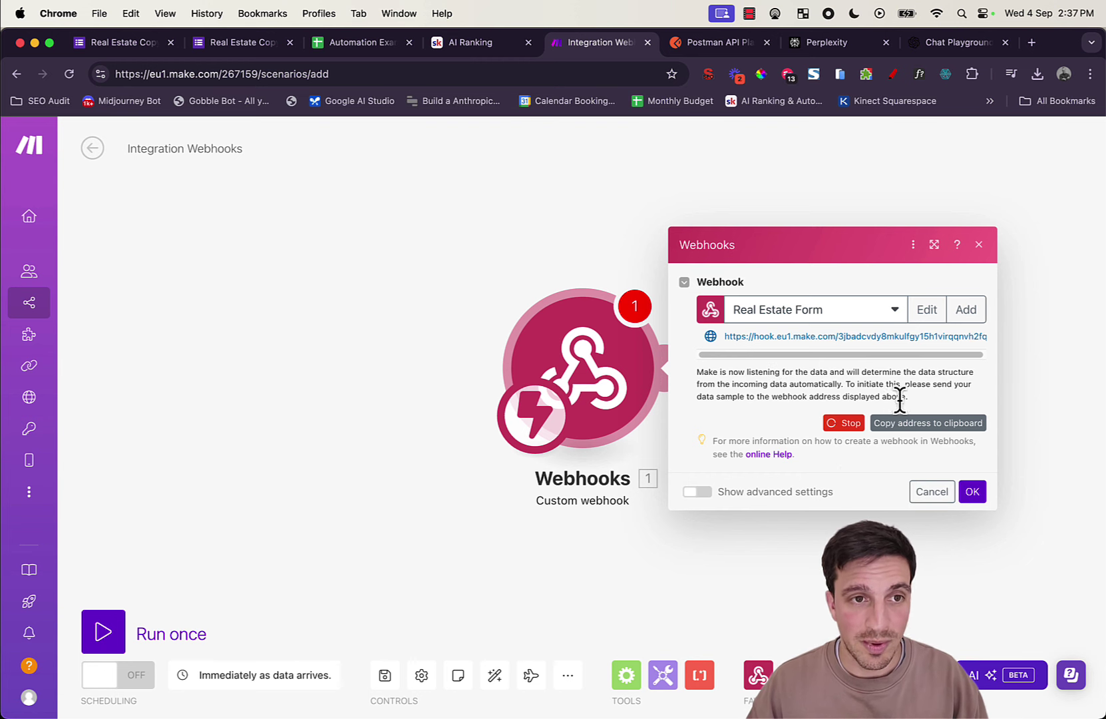
pyautogui.click(918, 425)
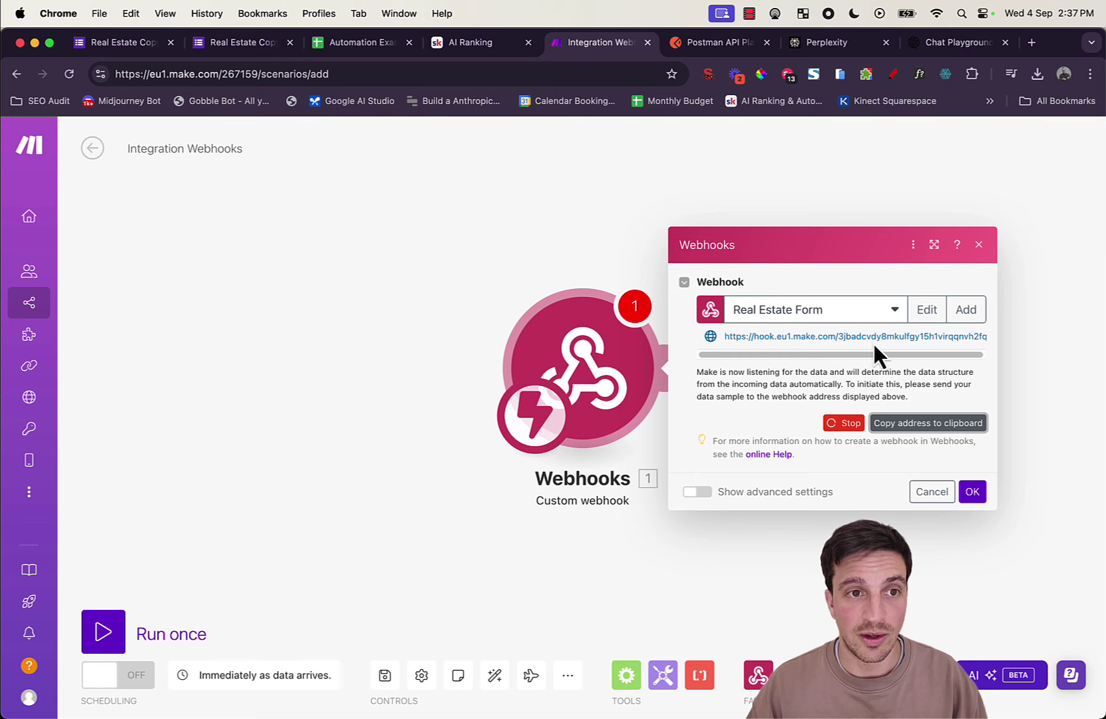
# Step: Open the form's editor, close the theme panel and launch the Make for Google Forms add-on
pyautogui.click(238, 44)
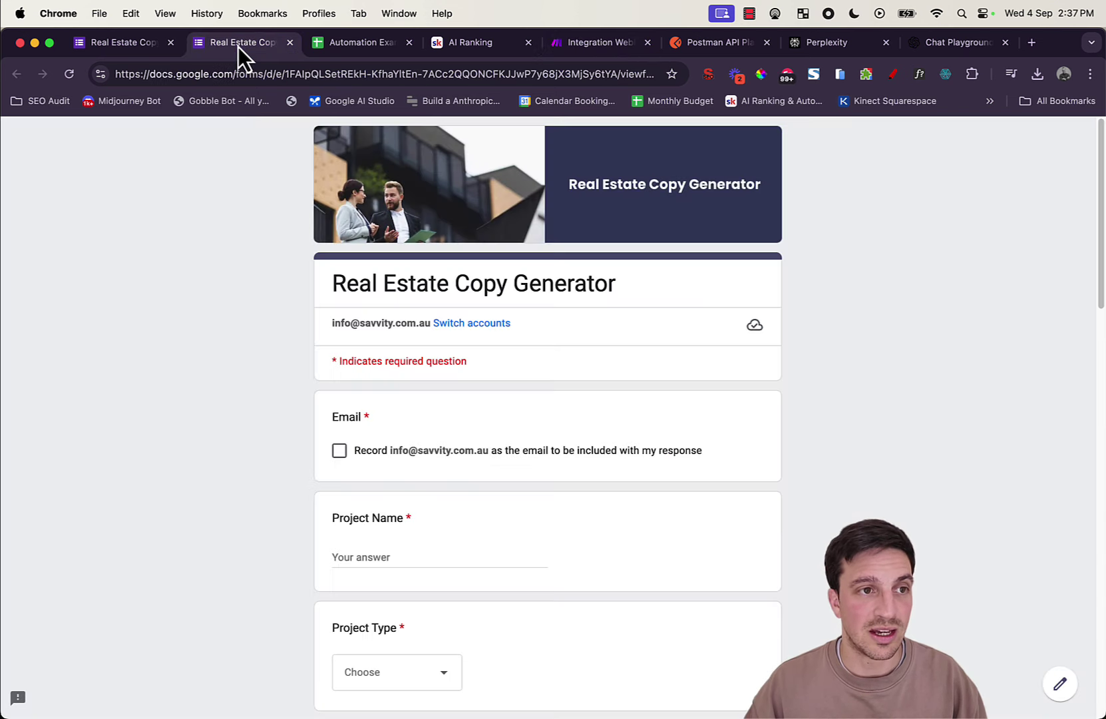
pyautogui.click(131, 47)
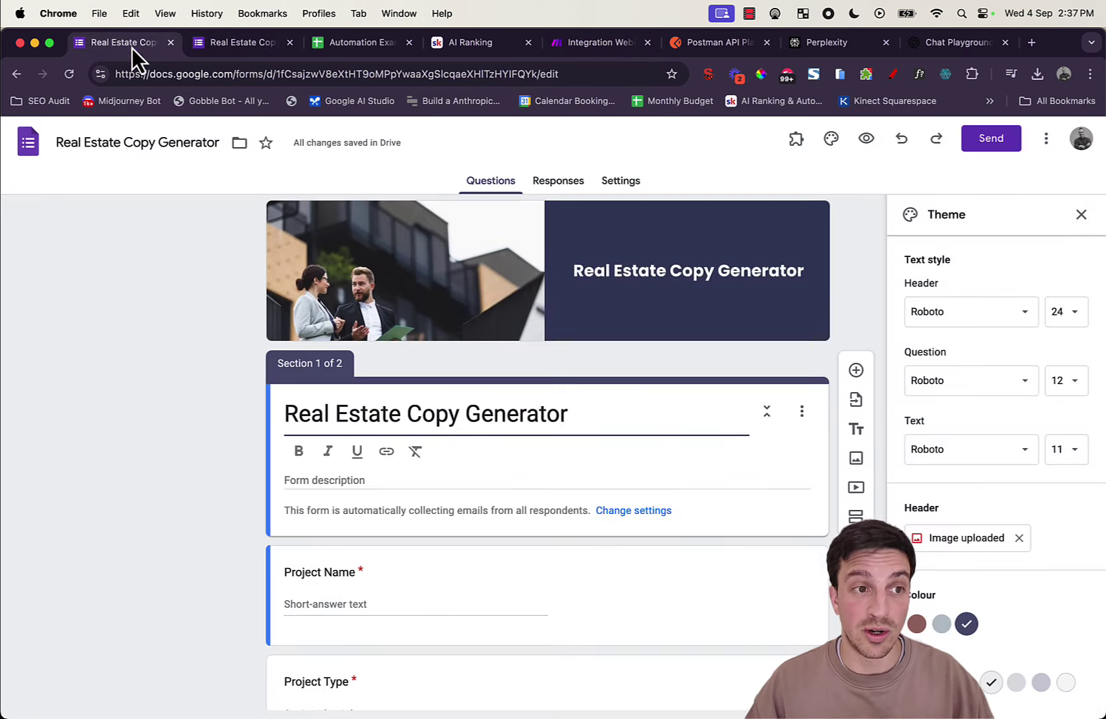
pyautogui.click(1082, 217)
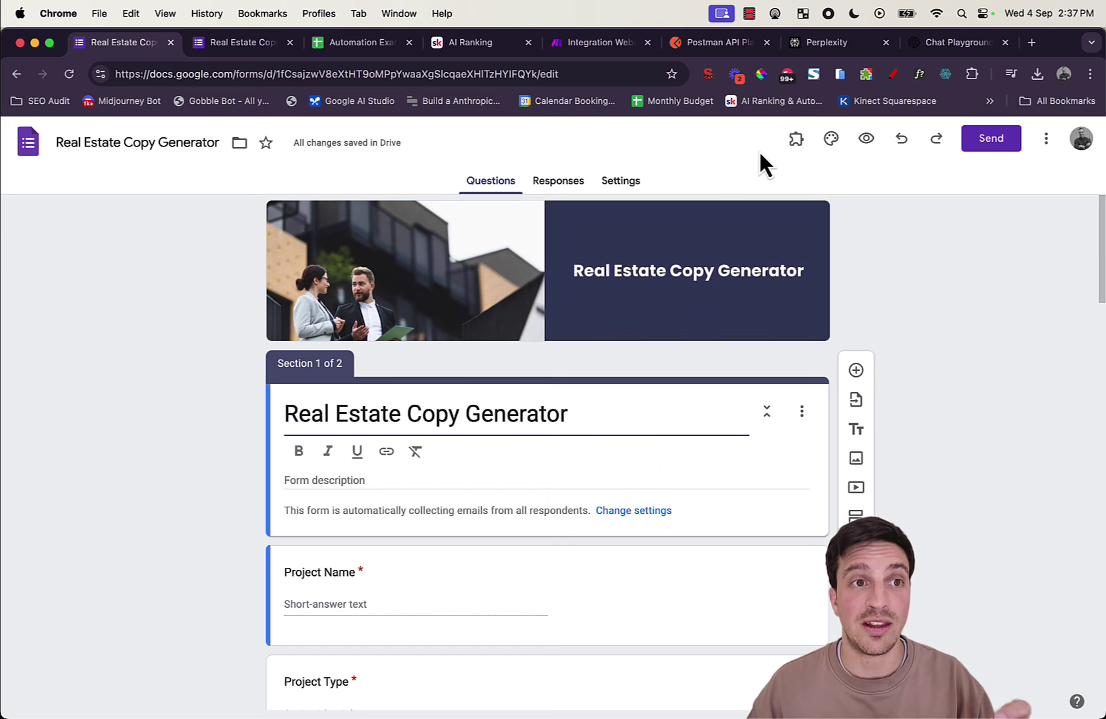
pyautogui.click(796, 139)
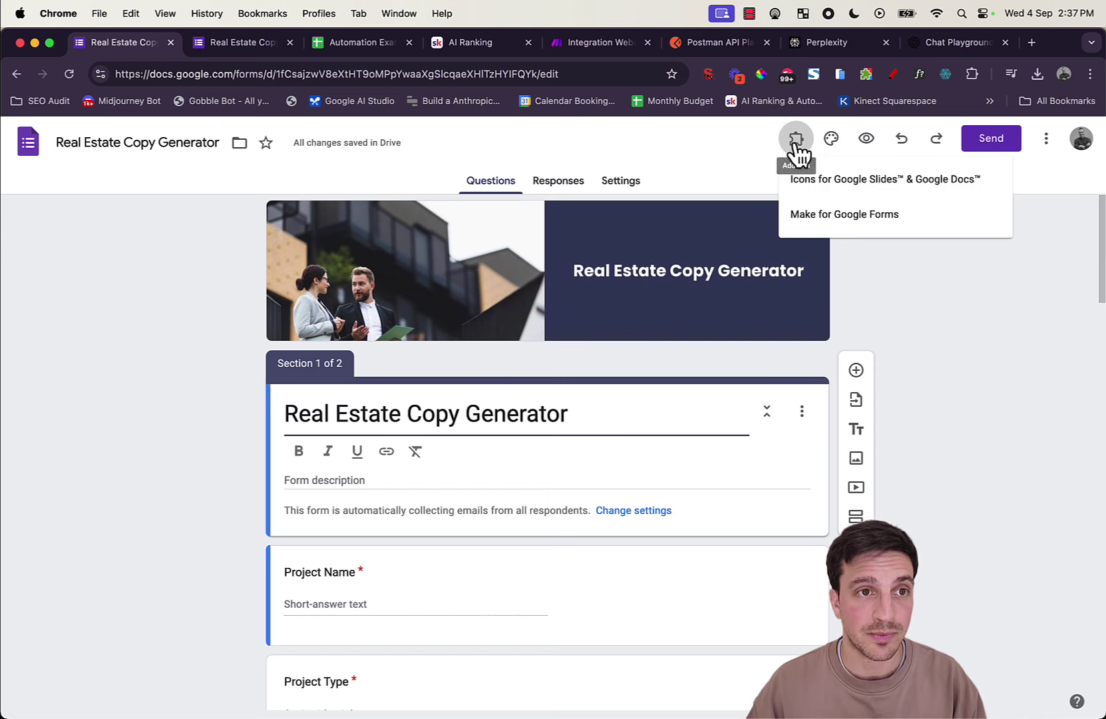
pyautogui.click(837, 220)
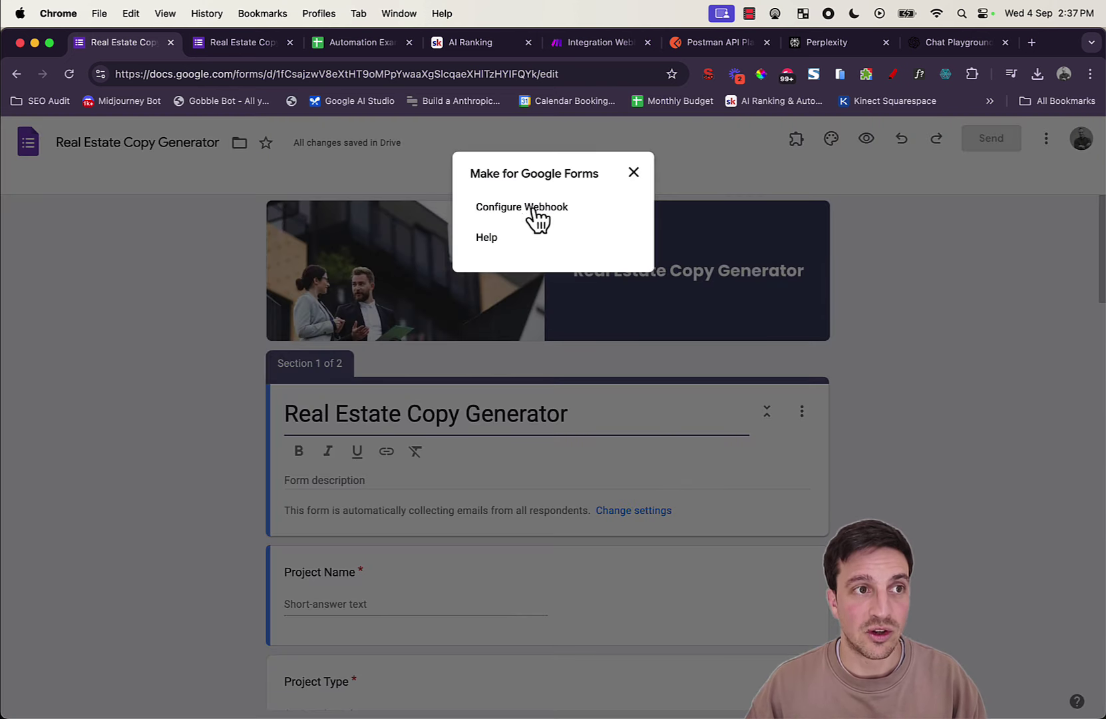
# Step: Enable the form's webhook, paste the copied Make address as its endpoint and save
pyautogui.click(486, 208)
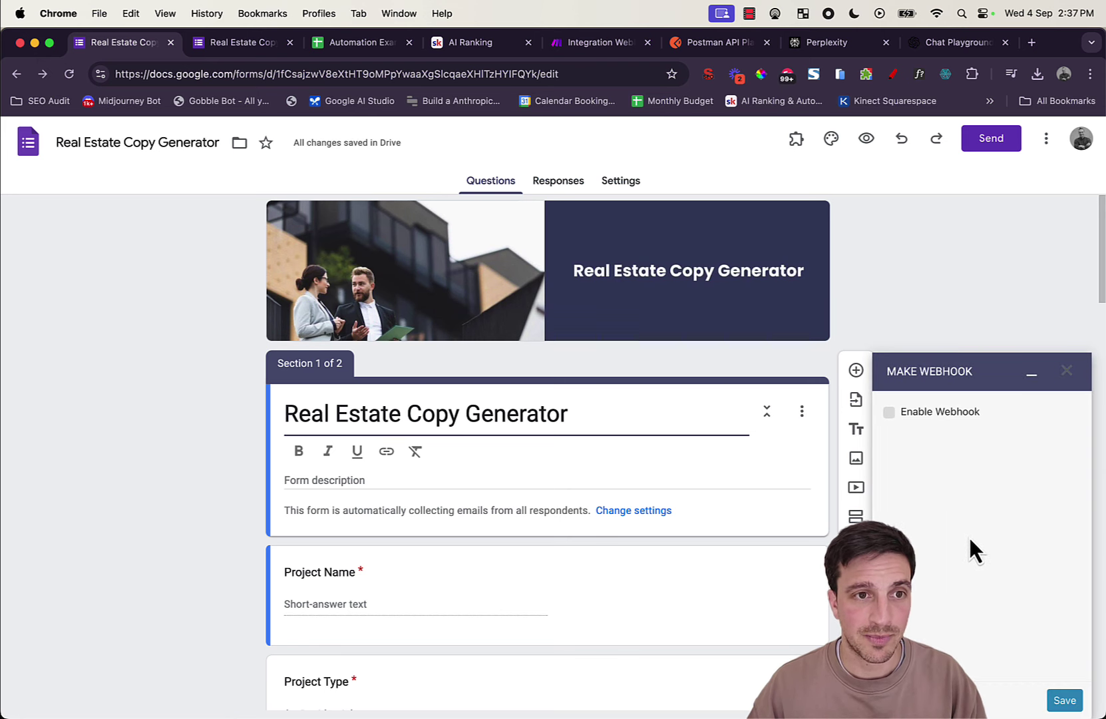
pyautogui.click(890, 413)
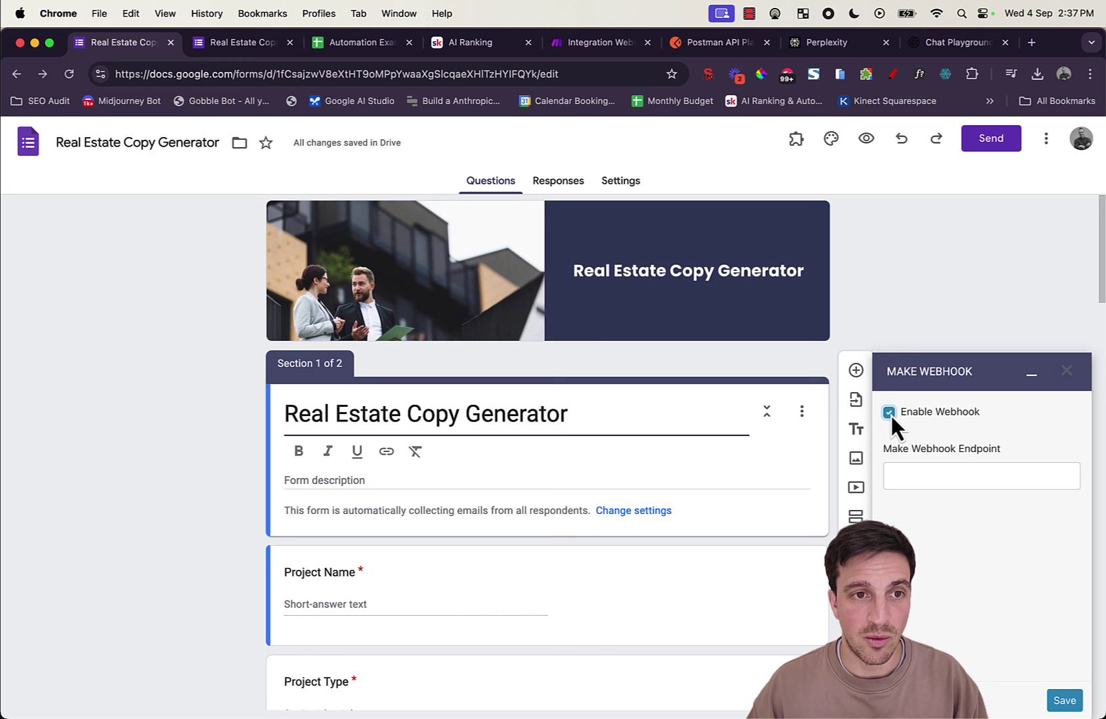
pyautogui.click(924, 473)
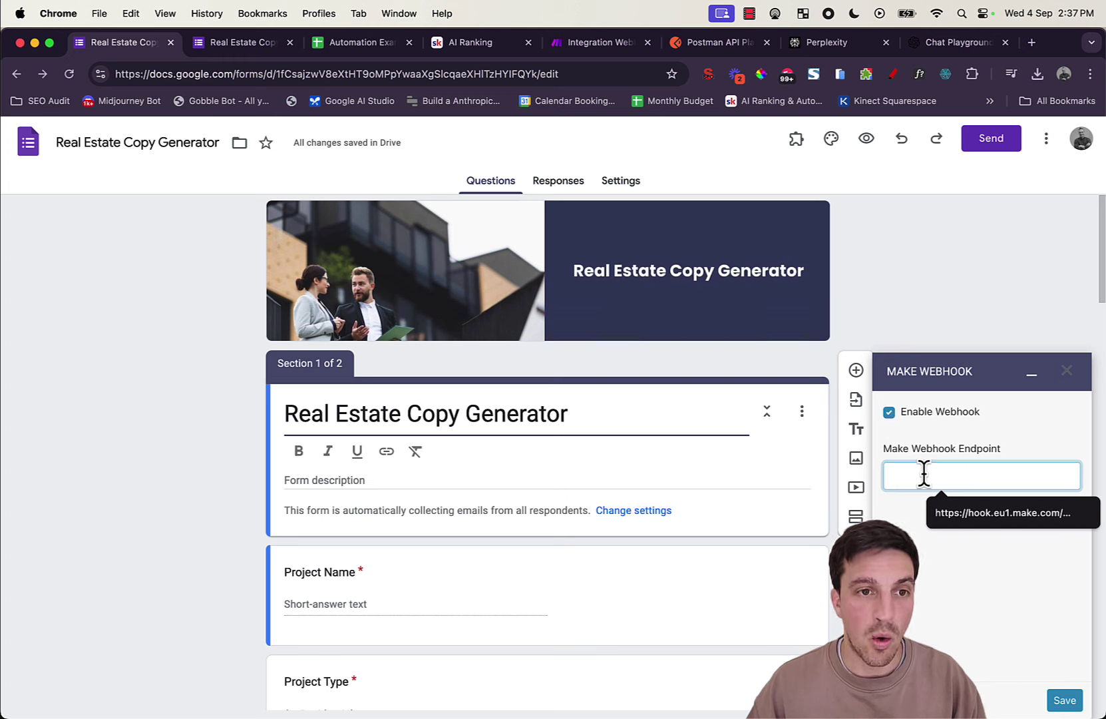
pyautogui.press('super+v')
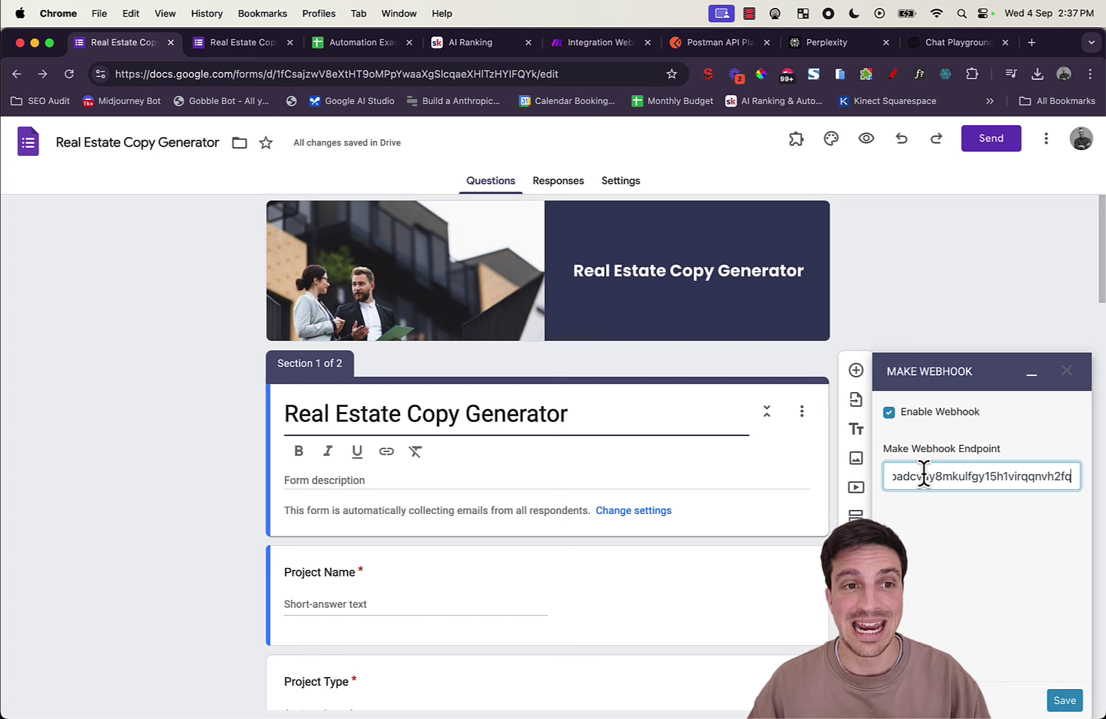
pyautogui.click(1064, 701)
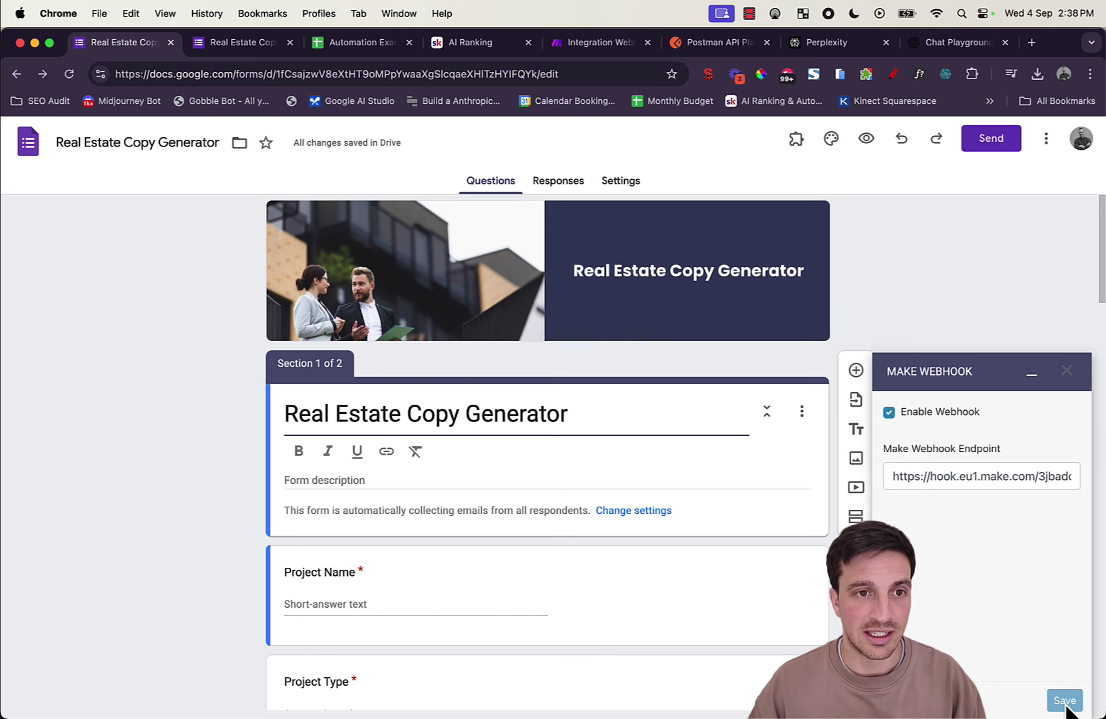
pyautogui.click(1031, 374)
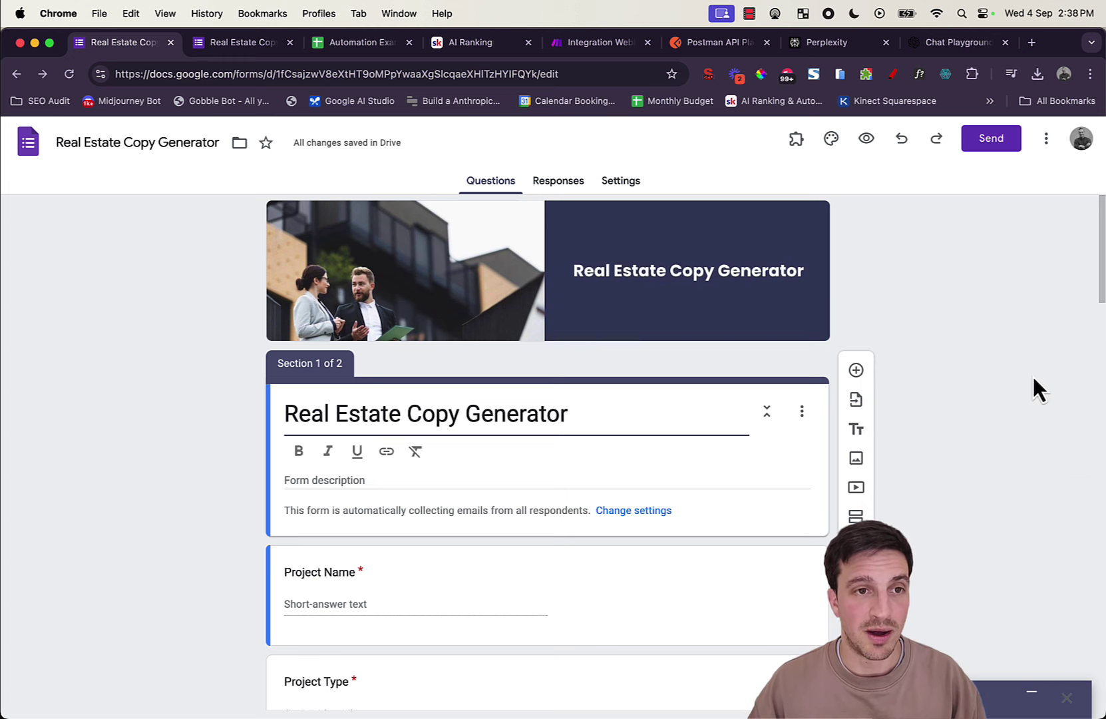
# Step: Go back to the live Real Estate Copy Generator form
pyautogui.click(583, 51)
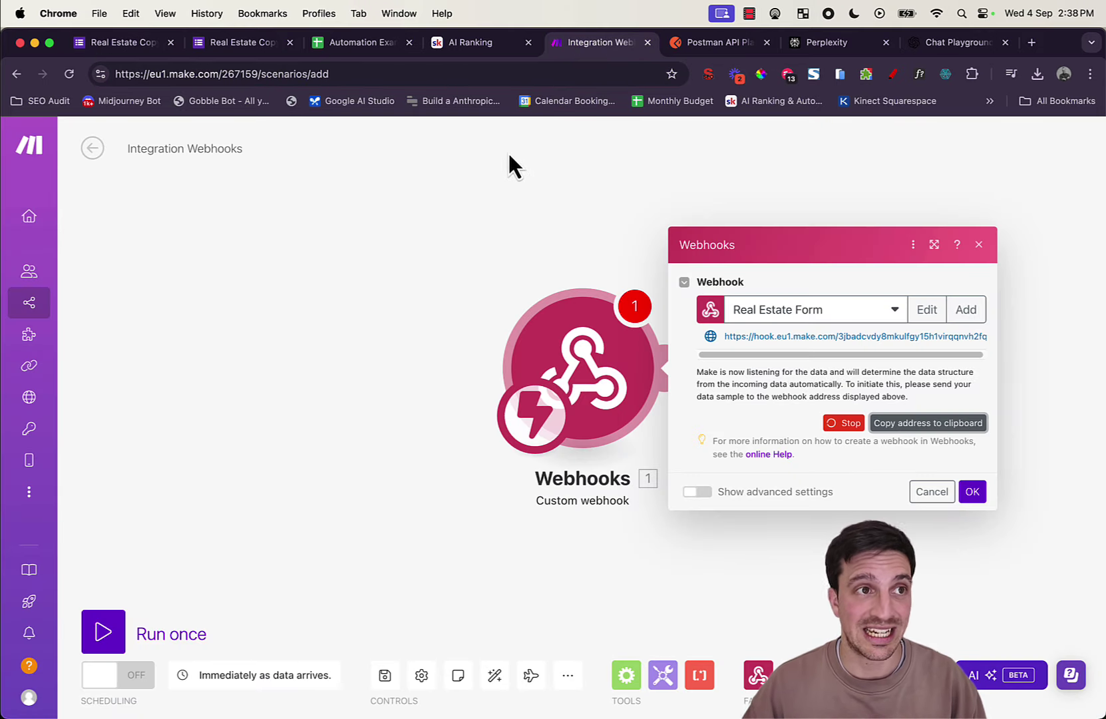
pyautogui.press('super+2')
pyautogui.scroll(1, 547, 415)
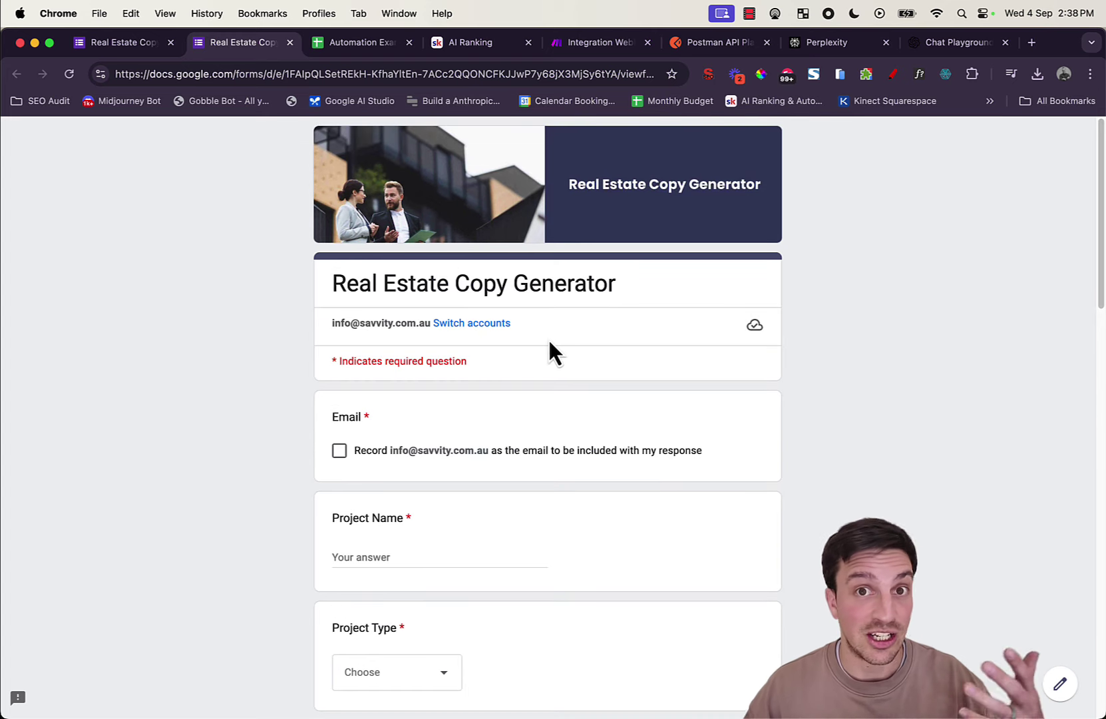
# Step: Answer Project Name 'Valley of the Moon', type Residential, and location 'Vitacura, Santiago'
pyautogui.scroll(-1, 499, 560)
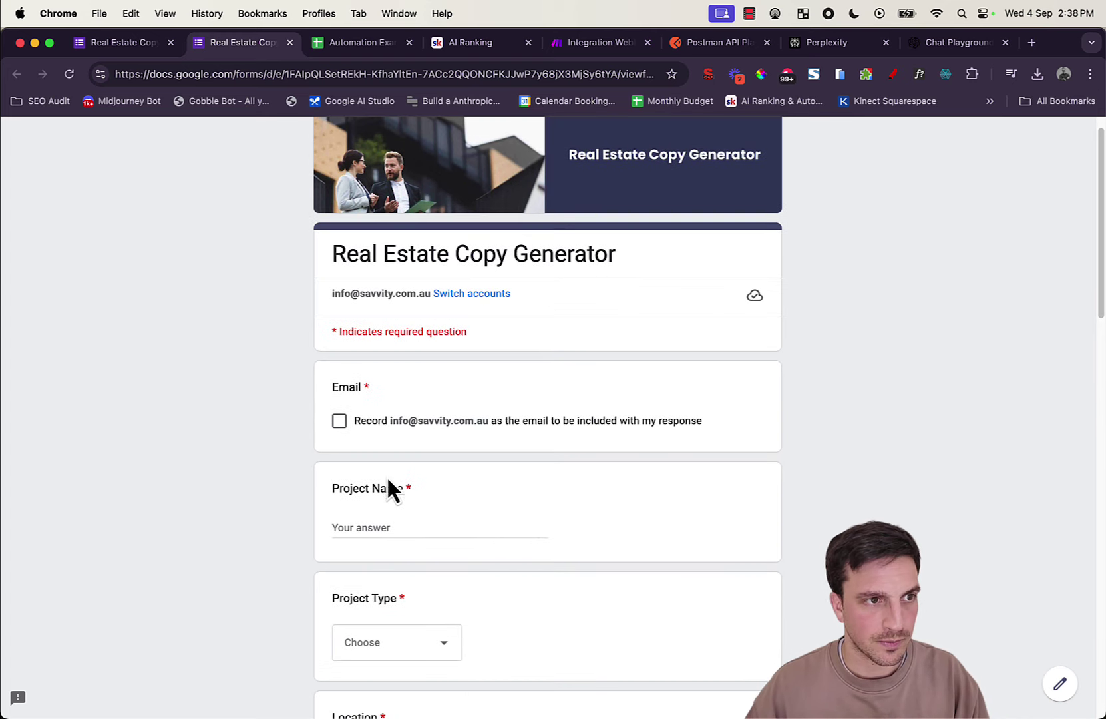
pyautogui.click(396, 522)
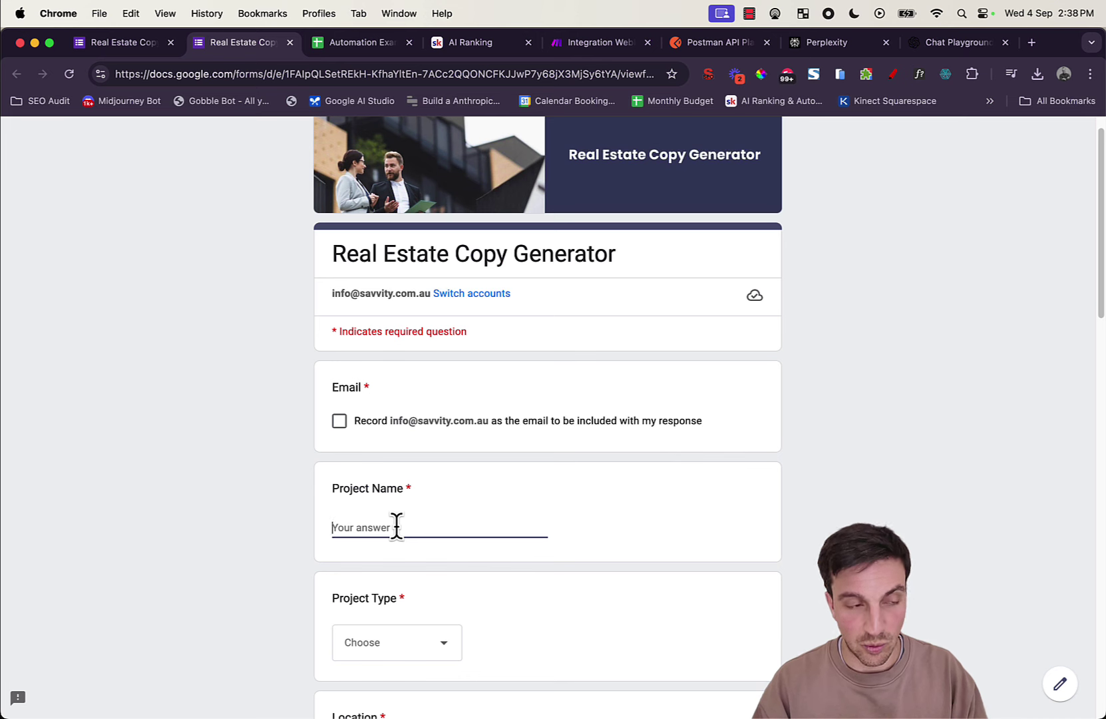
pyautogui.write('Valley of the Moon')
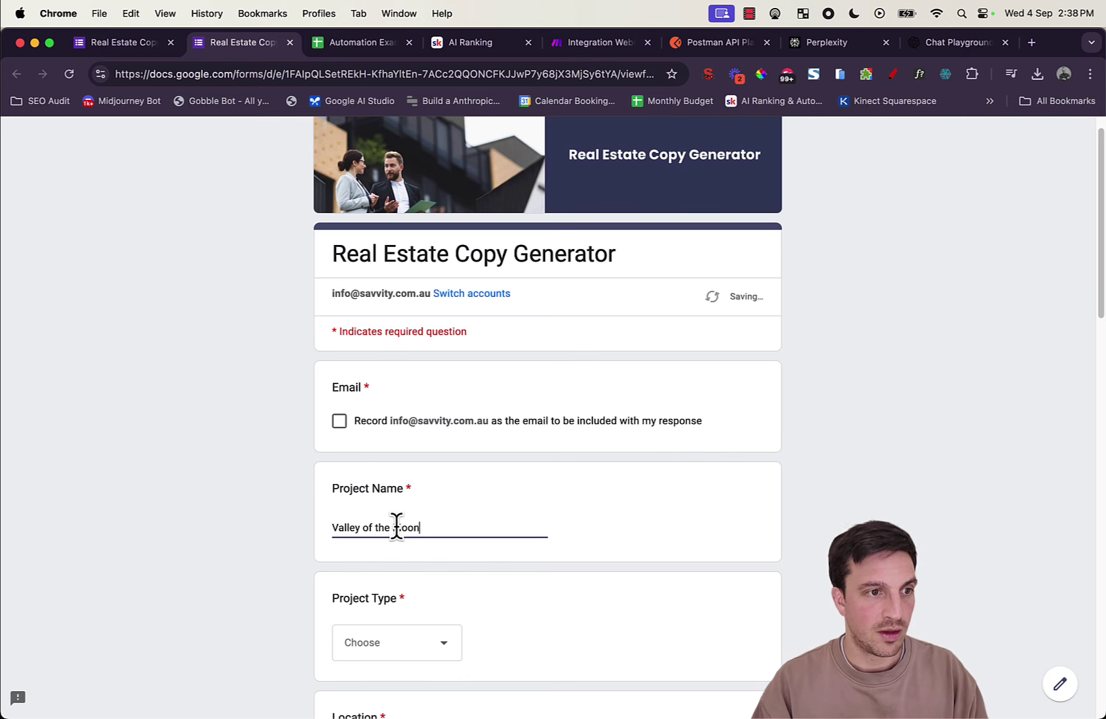
pyautogui.scroll(-6, 371, 456)
pyautogui.click(405, 459)
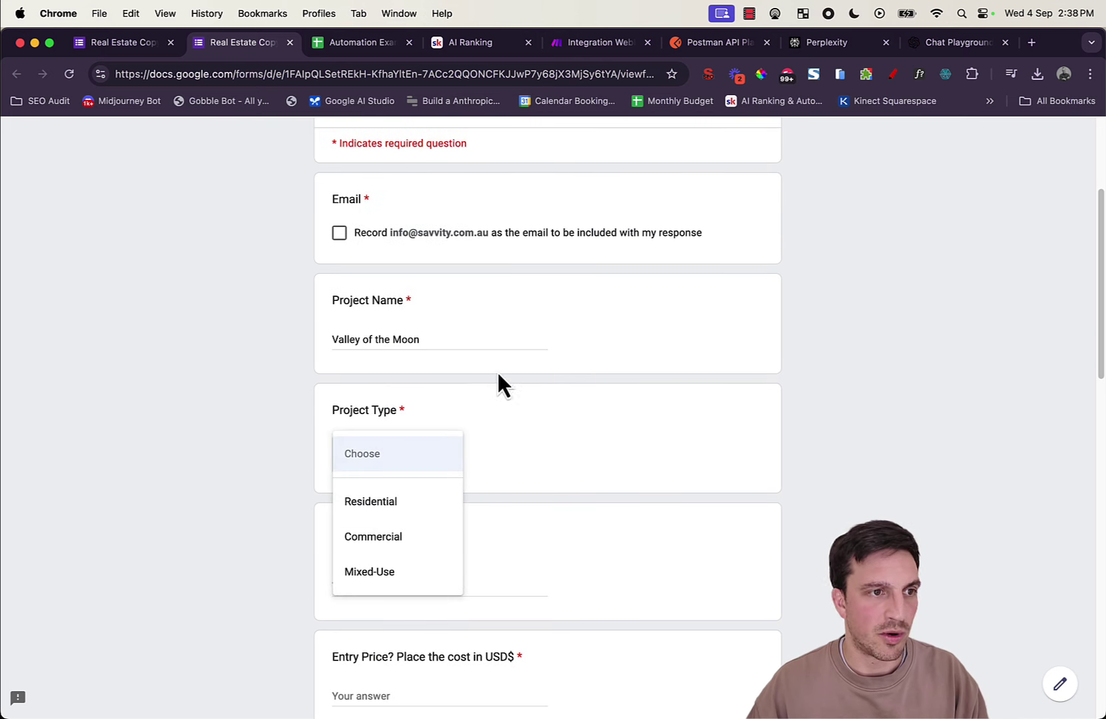
pyautogui.click(426, 506)
pyautogui.scroll(-1, 662, 568)
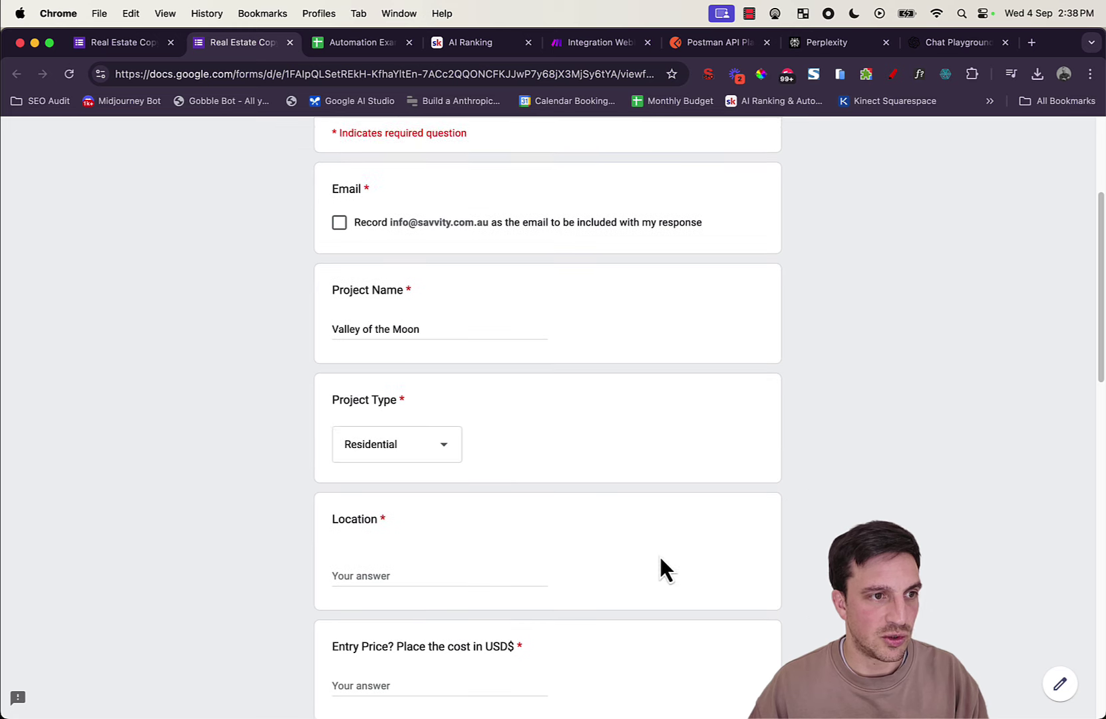
pyautogui.click(395, 556)
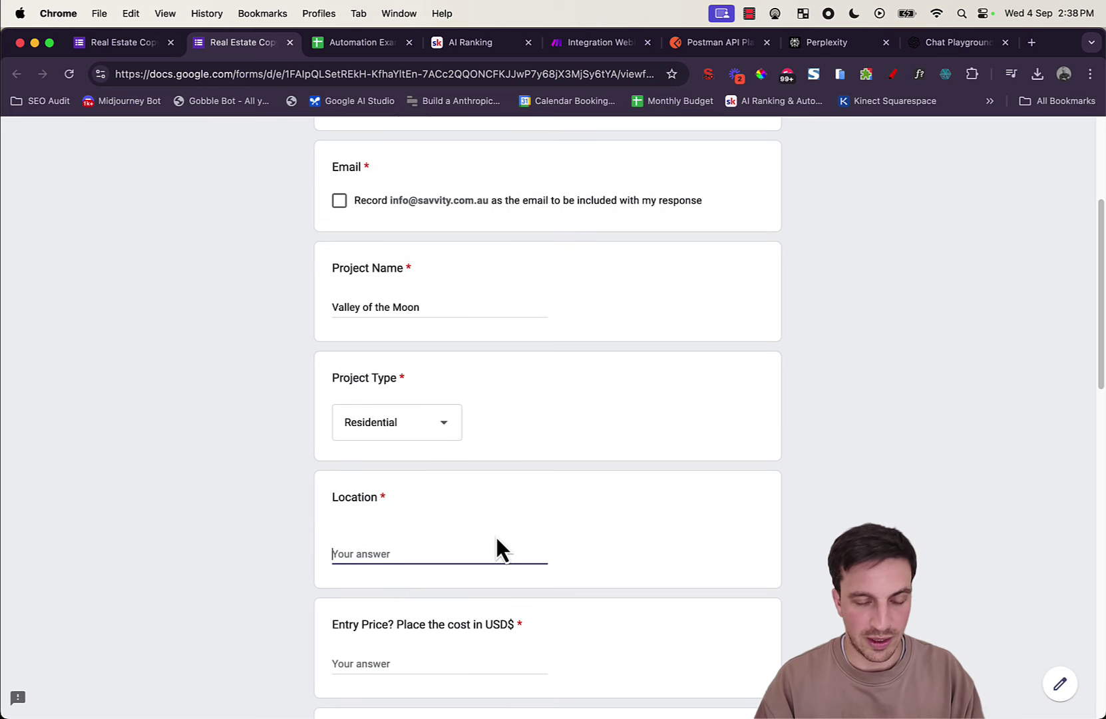
pyautogui.write('Vitacura, Santiago')
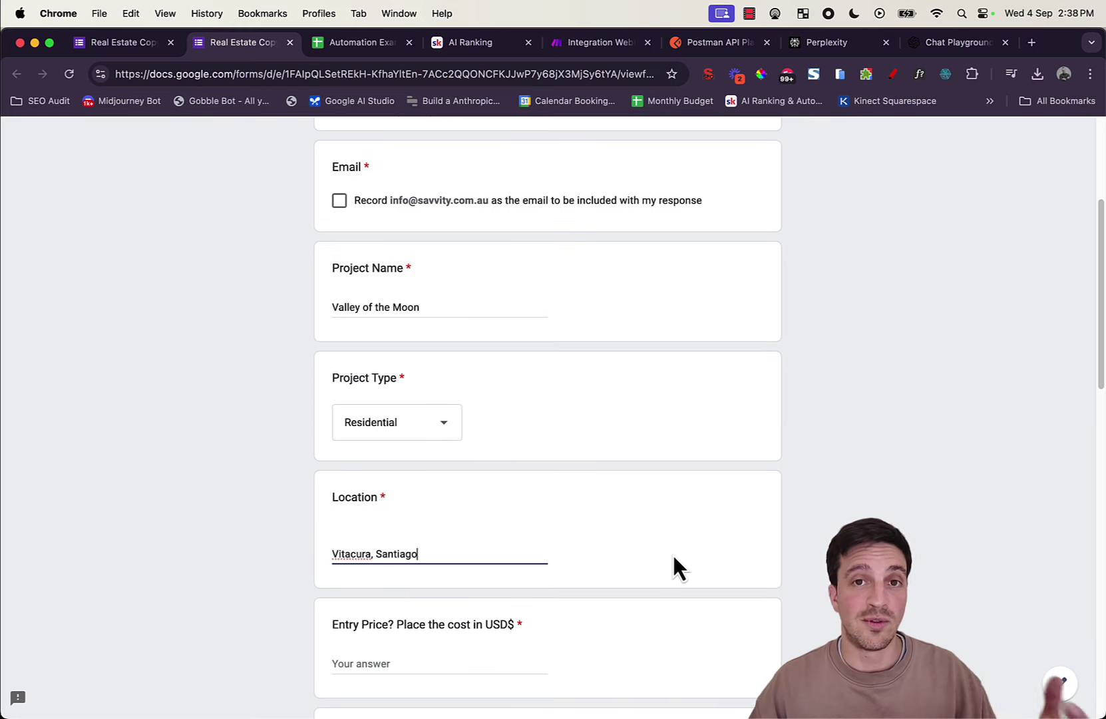
# Step: Enter entry price 1,000,000 and set the completion date to 28/10/2024
pyautogui.scroll(-3, 675, 525)
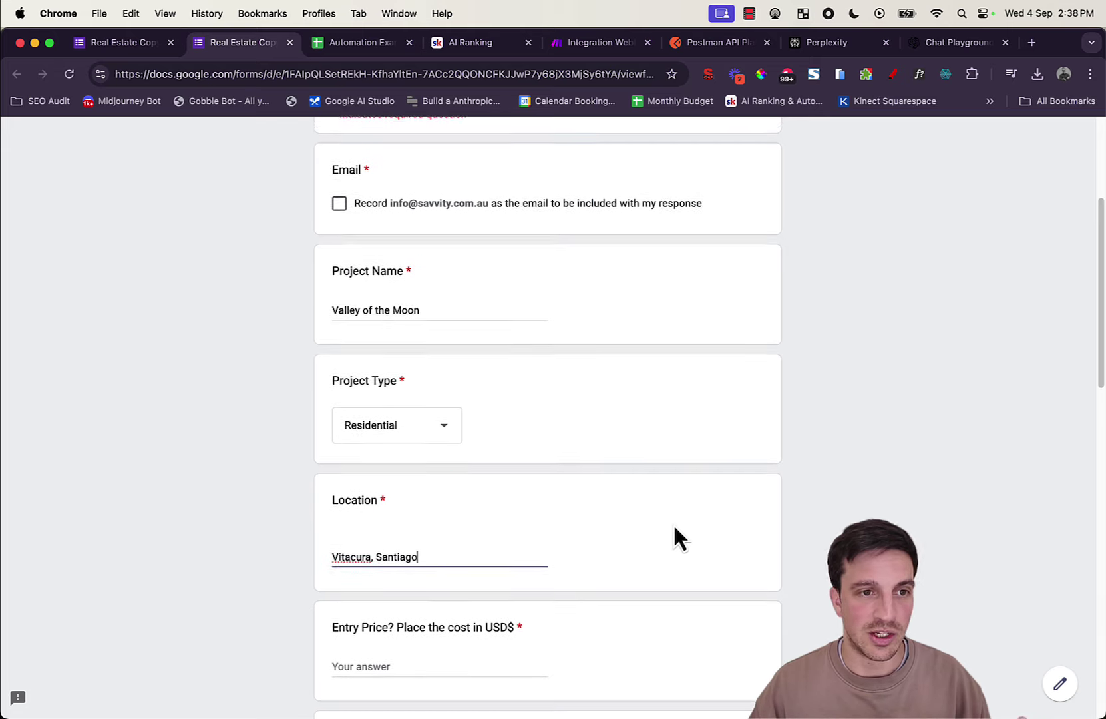
pyautogui.scroll(-3, 674, 528)
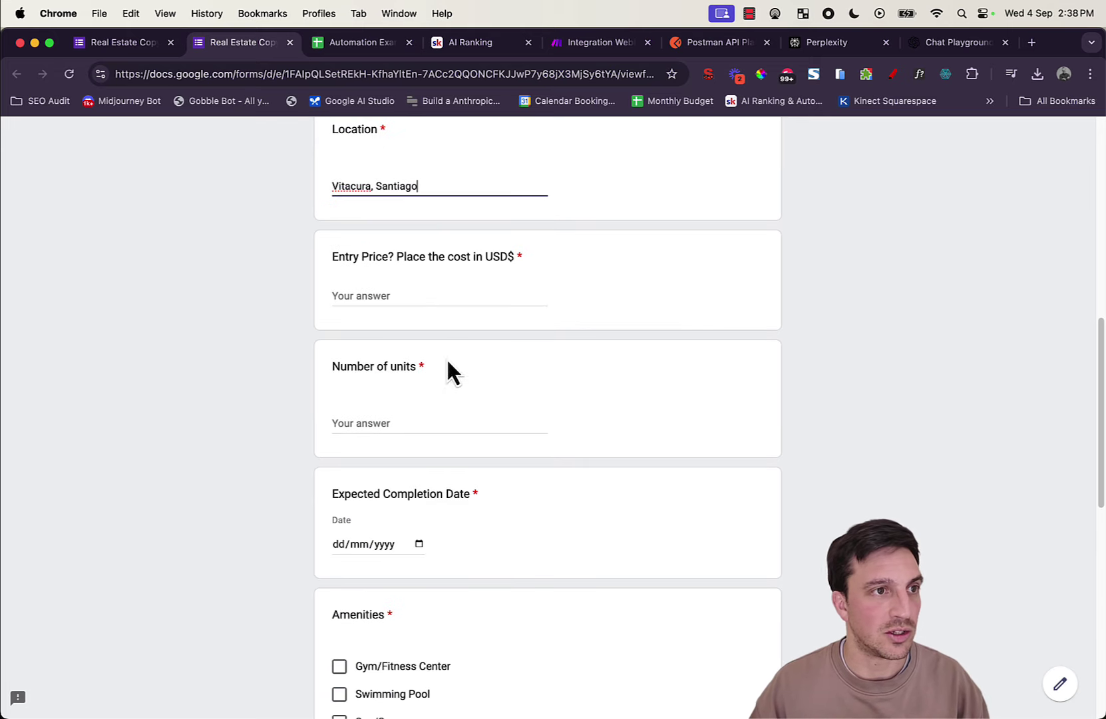
pyautogui.click(424, 297)
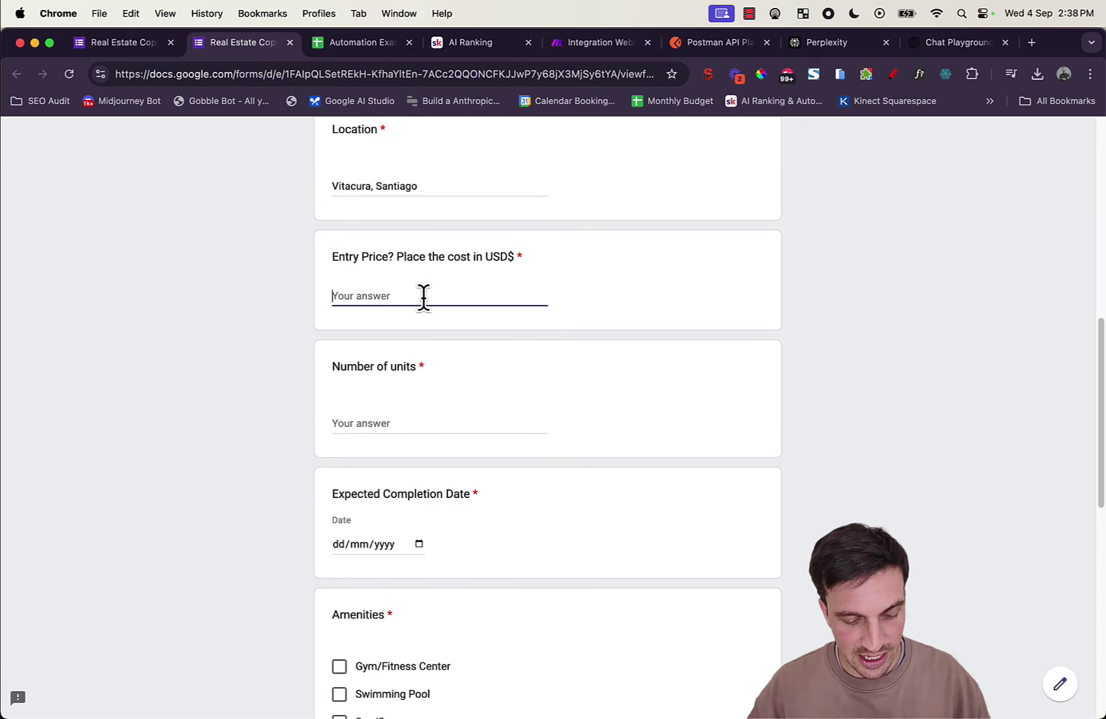
pyautogui.write('1,000,000')
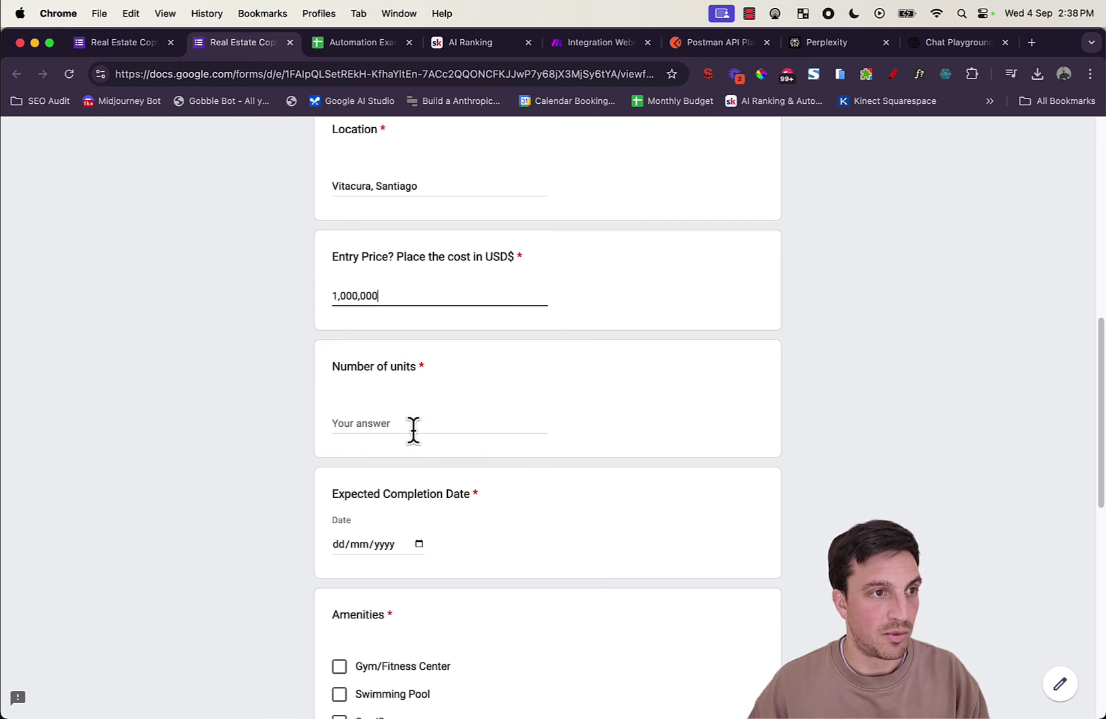
pyautogui.click(412, 426)
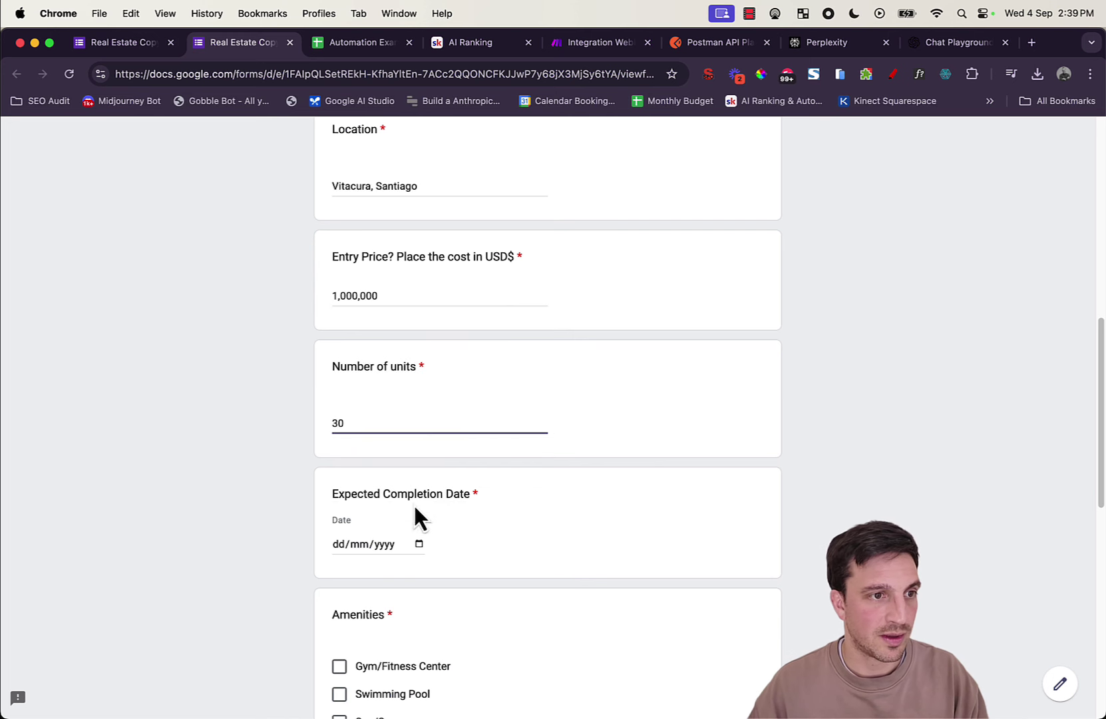
pyautogui.click(419, 544)
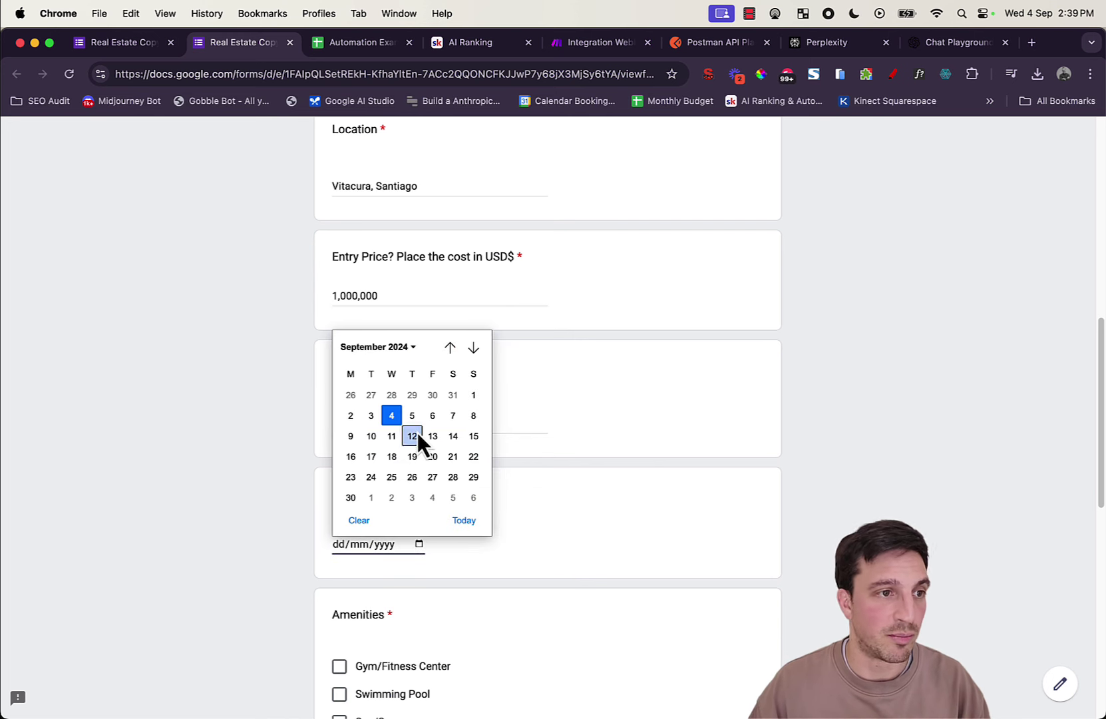
pyautogui.click(473, 347)
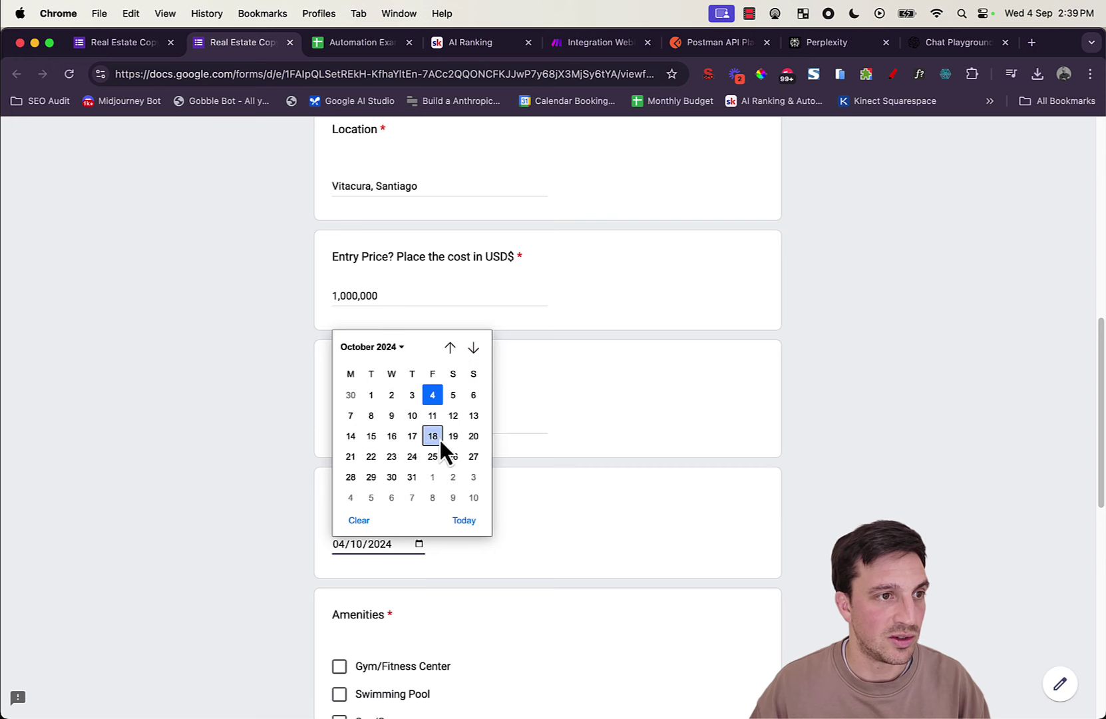
pyautogui.click(350, 476)
pyautogui.scroll(-3, 531, 533)
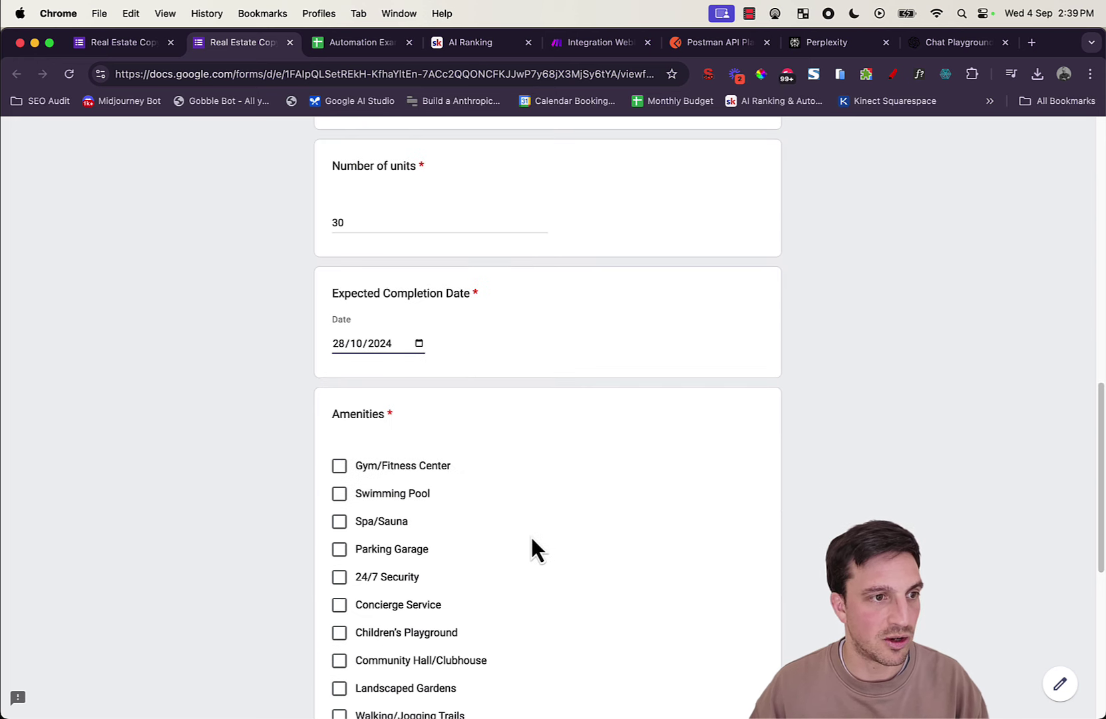
# Step: Tick Gym/Fitness Center, Swimming Pool and Wi-Fi in Common Areas amenities, then go to Contact Info
pyautogui.click(340, 464)
pyautogui.click(340, 494)
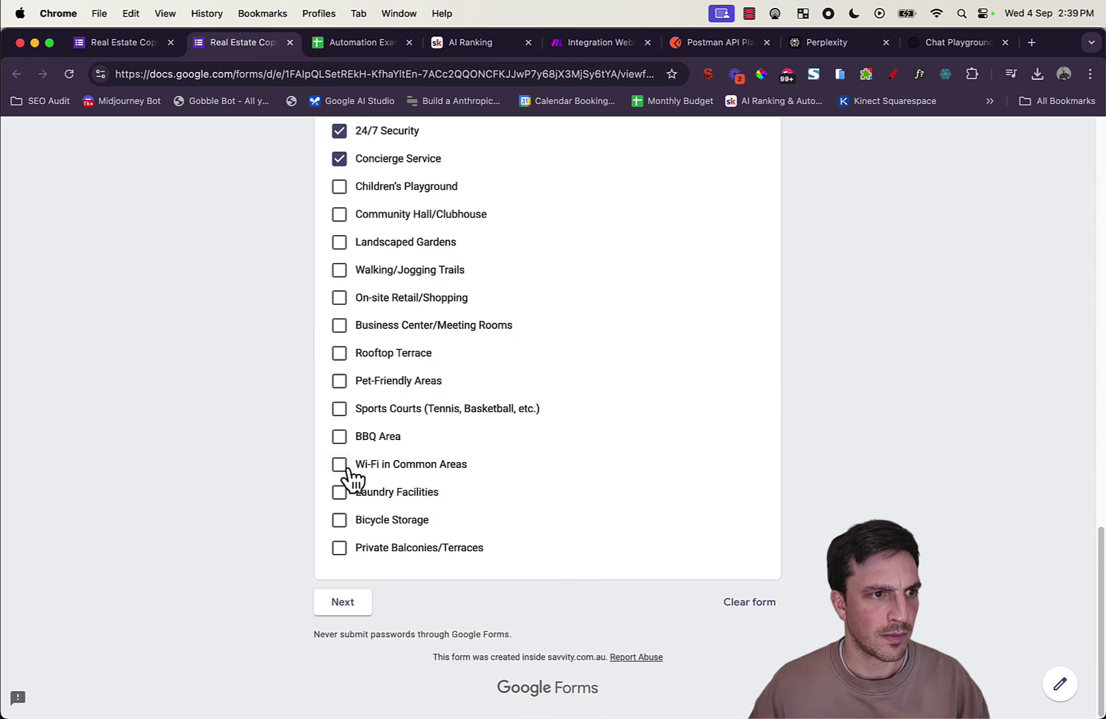
pyautogui.click(343, 466)
pyautogui.click(356, 602)
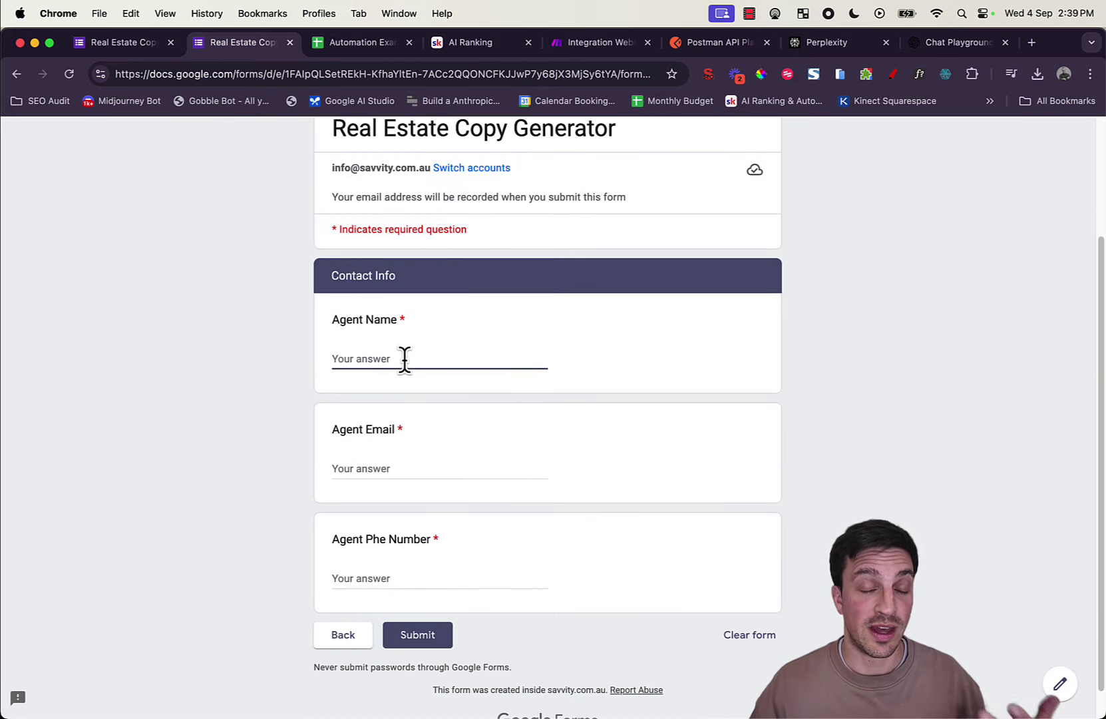
# Step: Fill in the agent's name, e-mail and phone number on the Contact Info page
pyautogui.write('Nico')
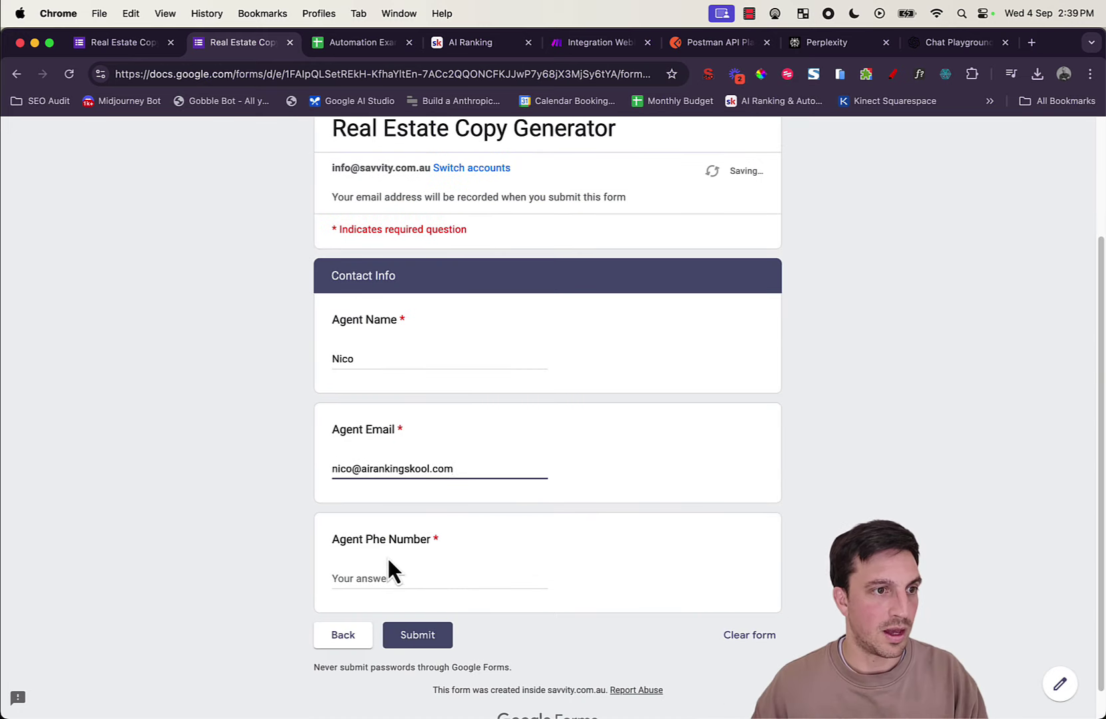
pyautogui.click(388, 564)
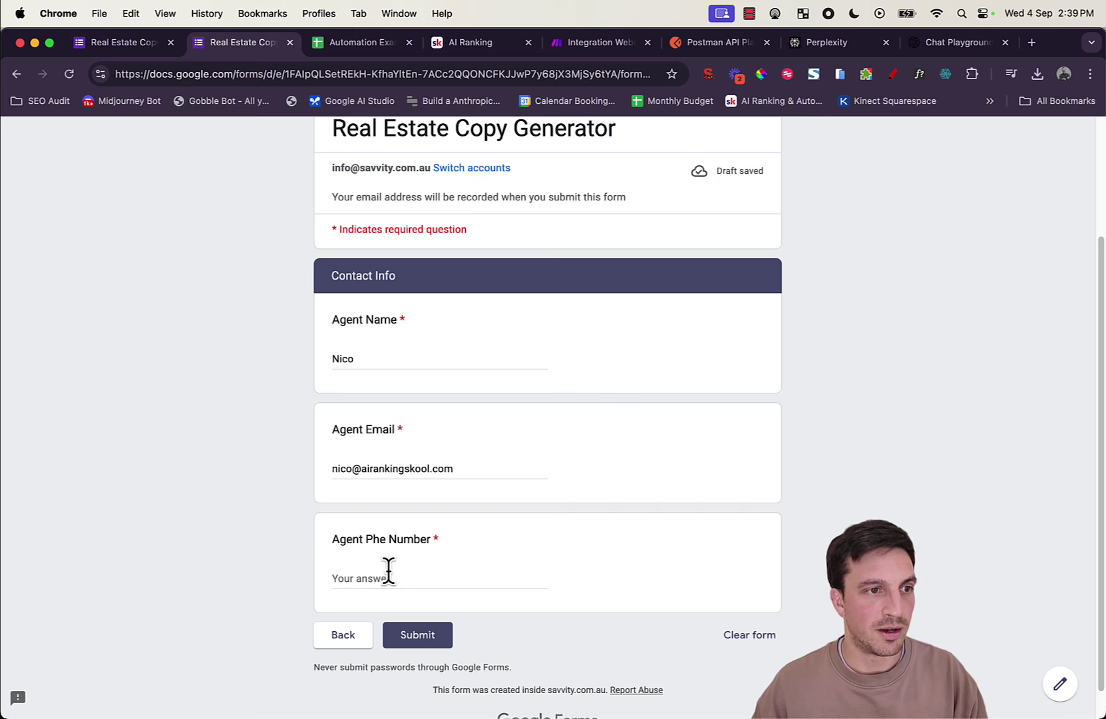
pyautogui.click(388, 572)
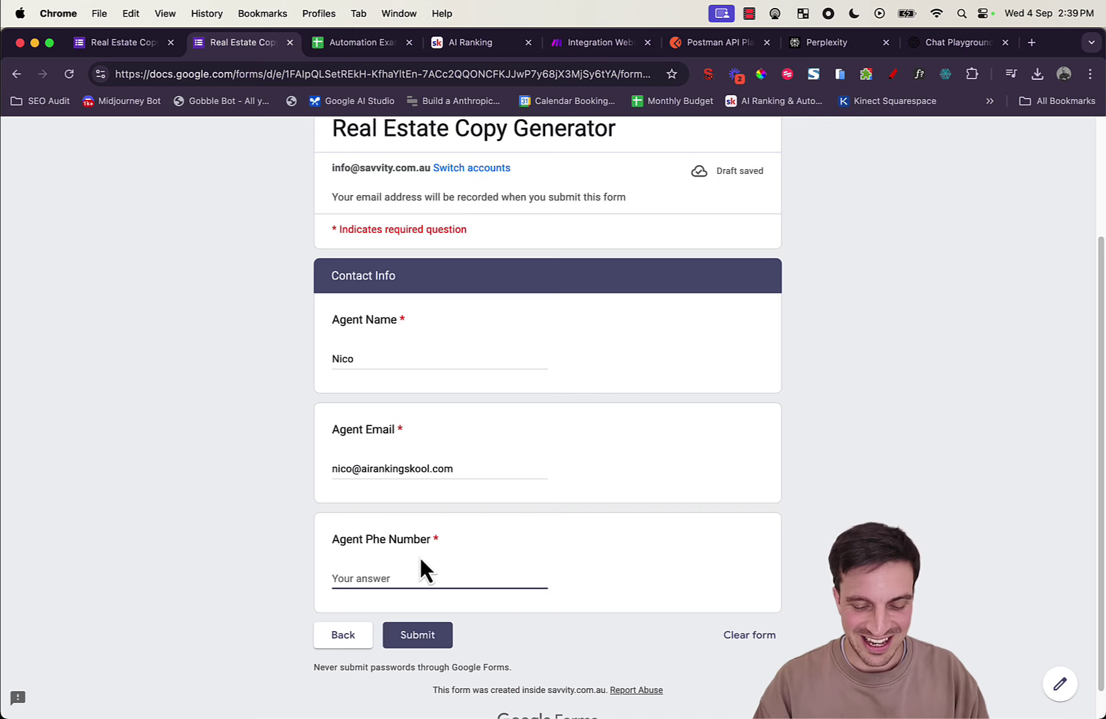
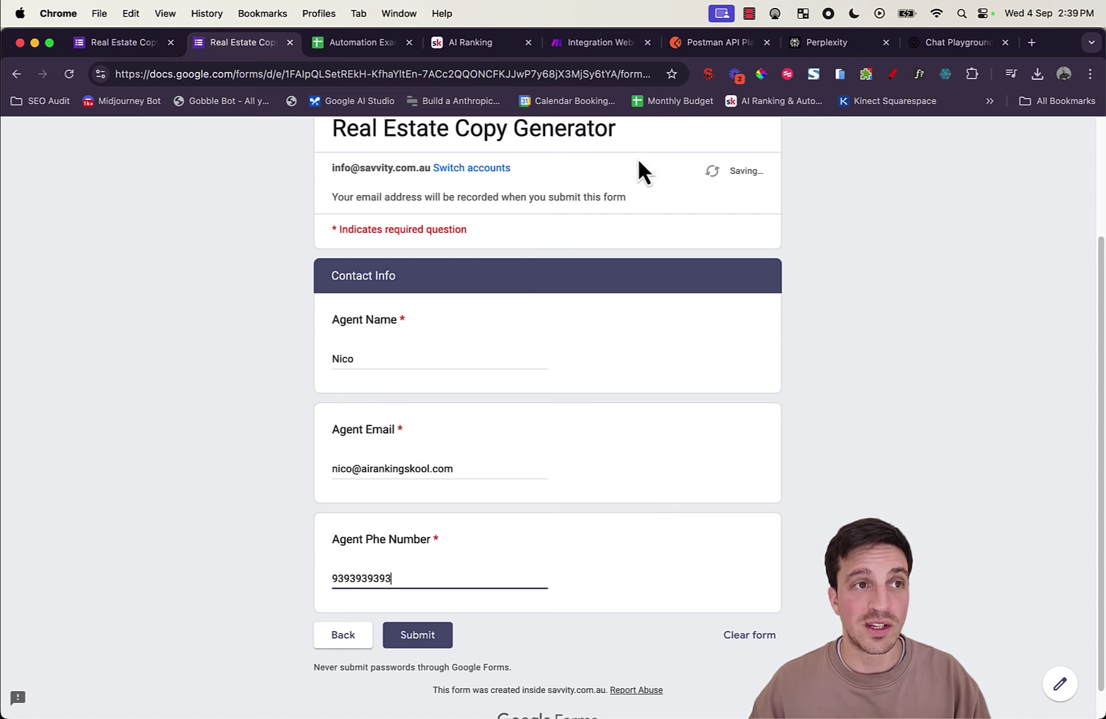
# Step: Check the Make webhook scenario, then return to the form and submit the response
pyautogui.click(612, 43)
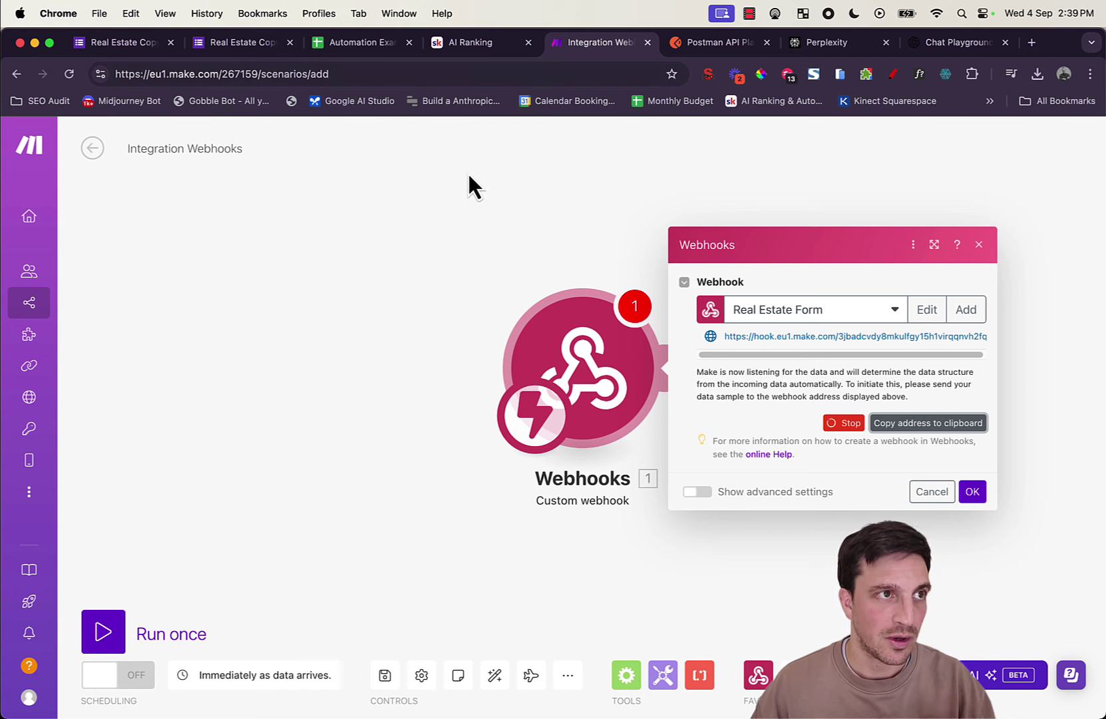
pyautogui.click(245, 44)
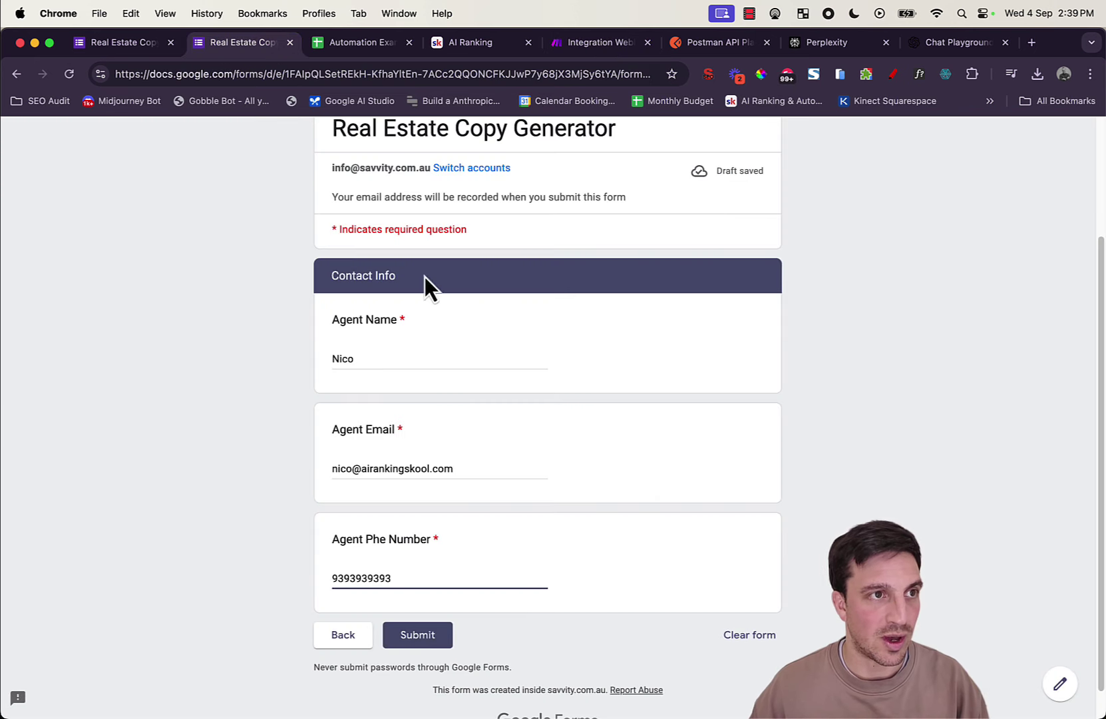
pyautogui.click(439, 635)
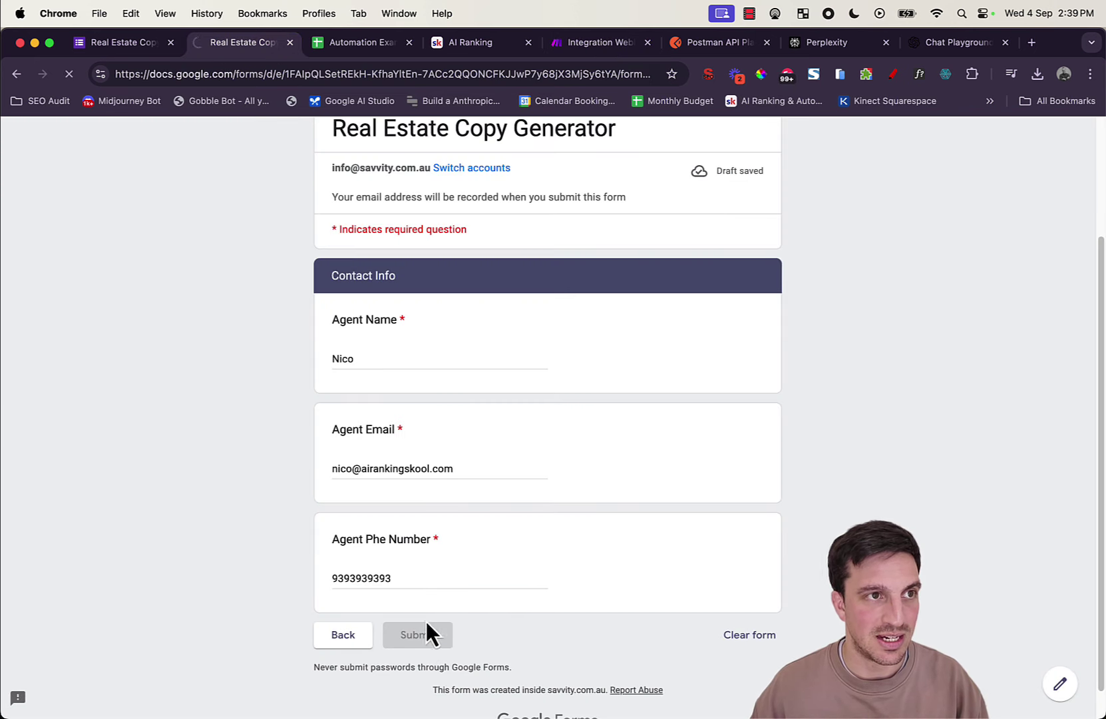
# Step: Verify the Real Estate Form webhook shows 'Successfully determined.' and close its settings with OK
pyautogui.click(586, 42)
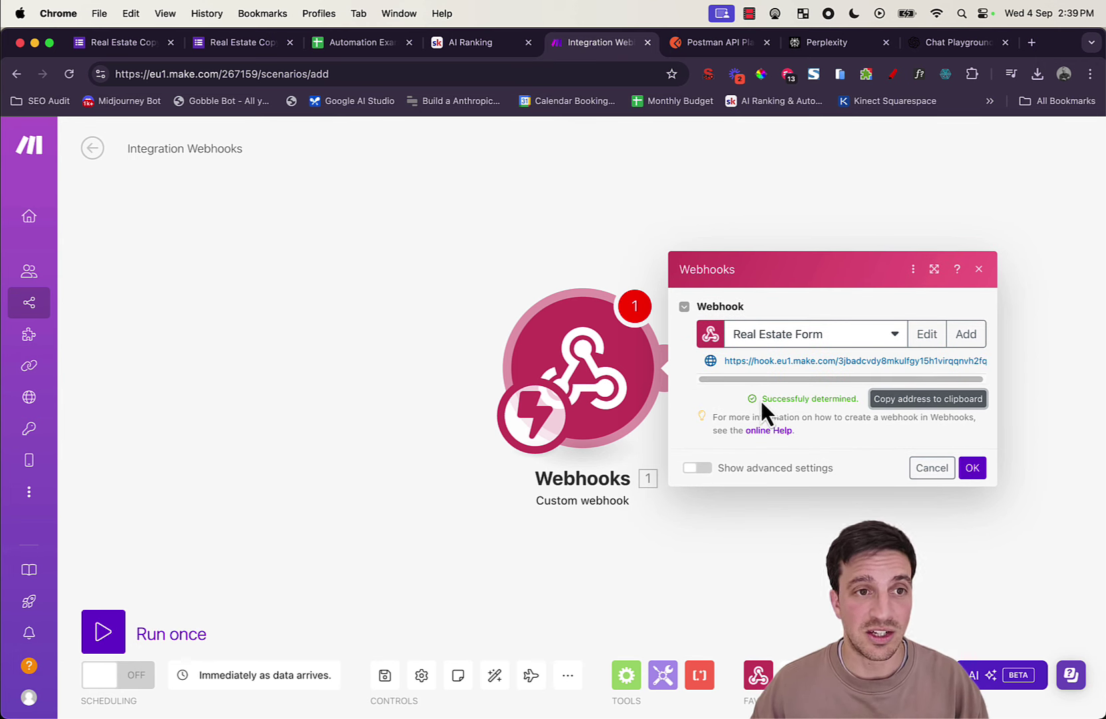
pyautogui.moveTo(761, 399); pyautogui.dragTo(848, 408)
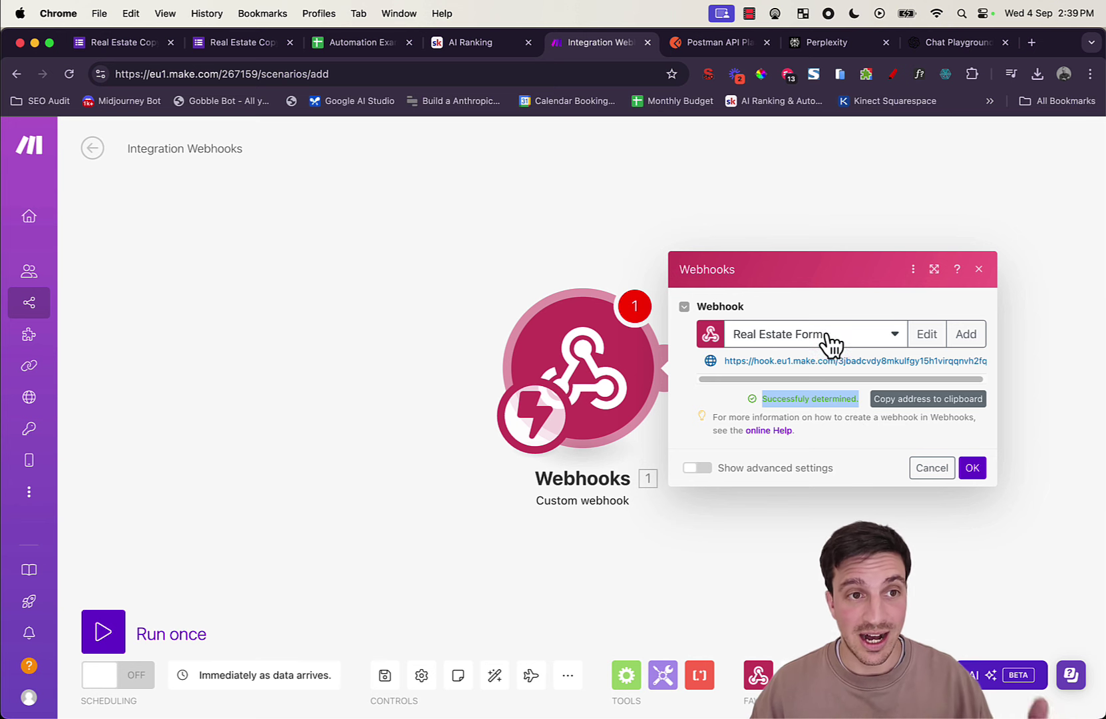
pyautogui.click(972, 468)
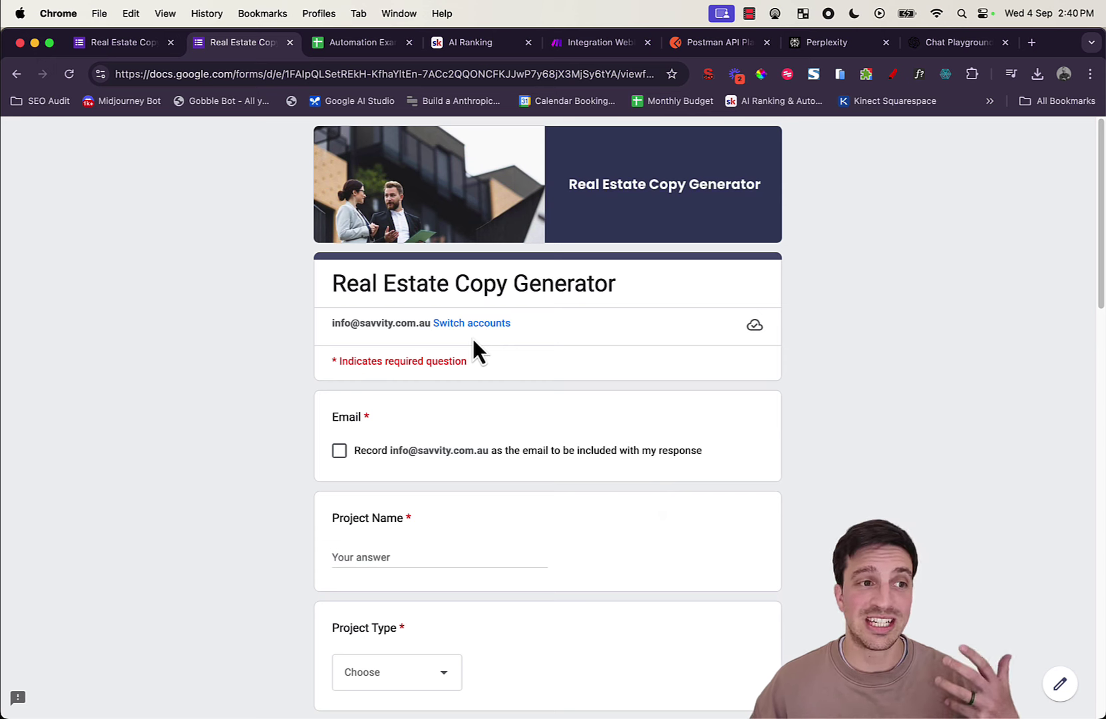
# Step: Start a new response recording the account e-mail and a project name, then return to Make
pyautogui.click(339, 451)
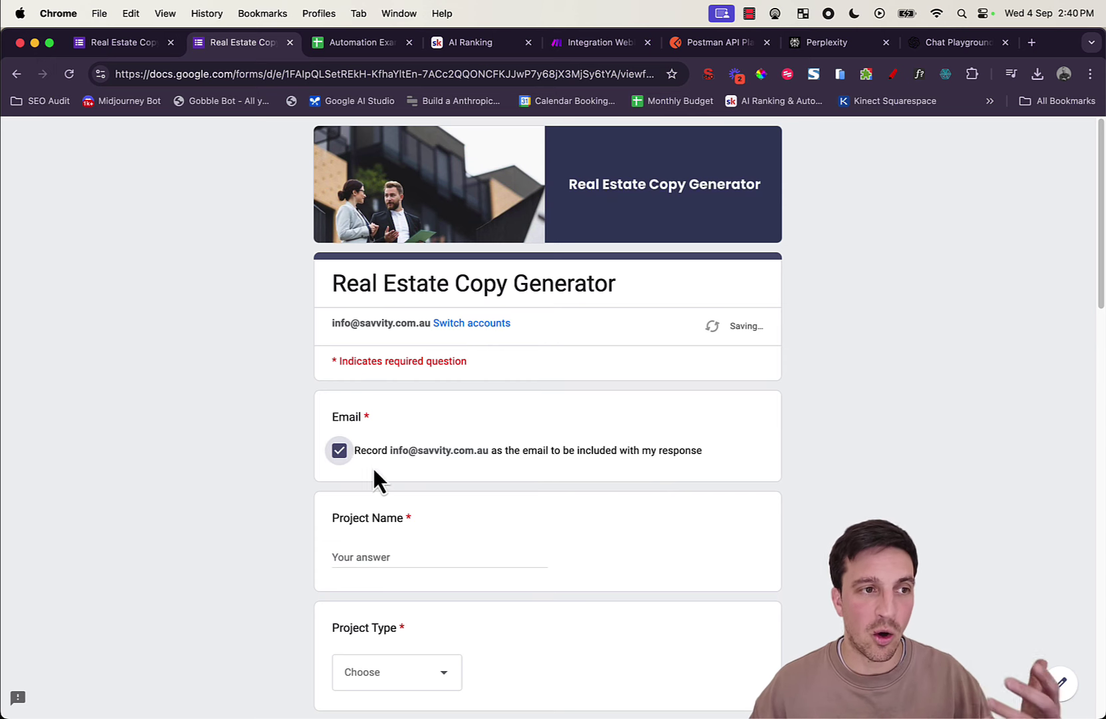
pyautogui.scroll(-2, 386, 478)
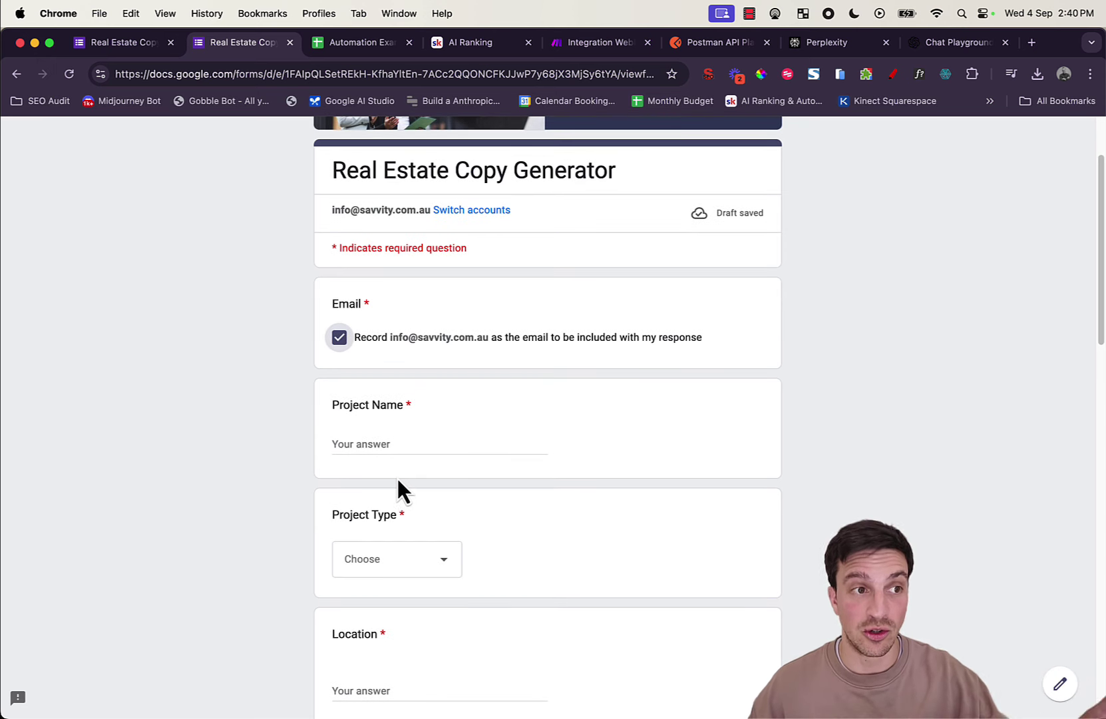
pyautogui.click(402, 443)
pyautogui.write('N')
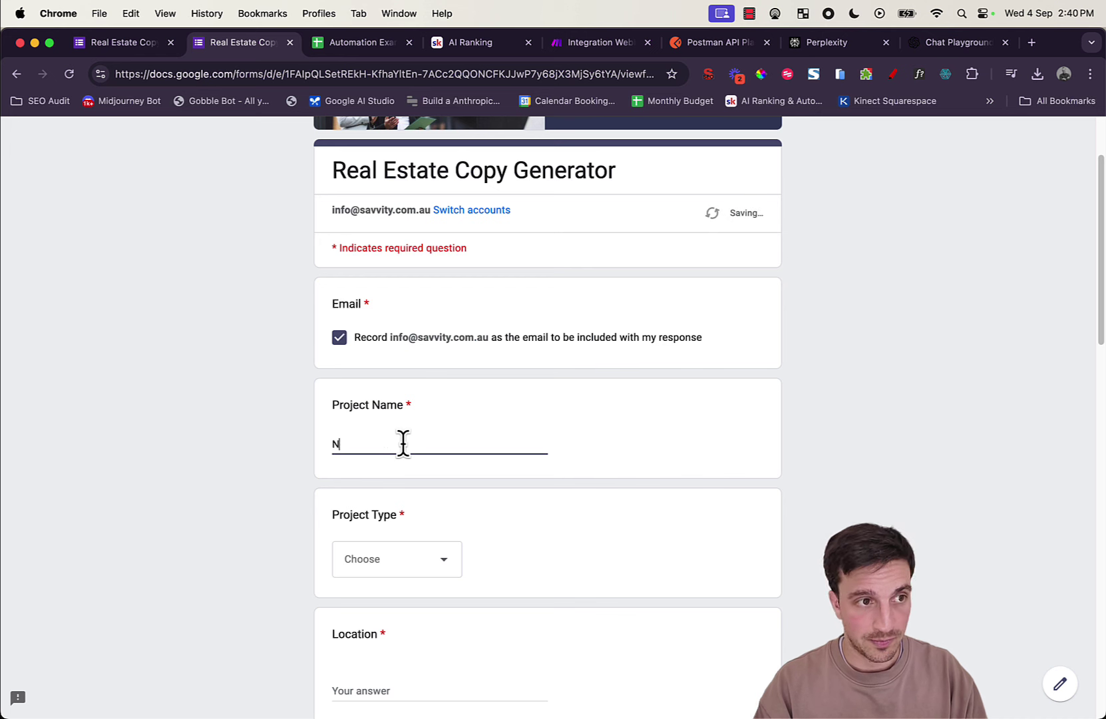
pyautogui.write('allye')
pyautogui.press('BackSpace')
pyautogui.press('BackSpace')
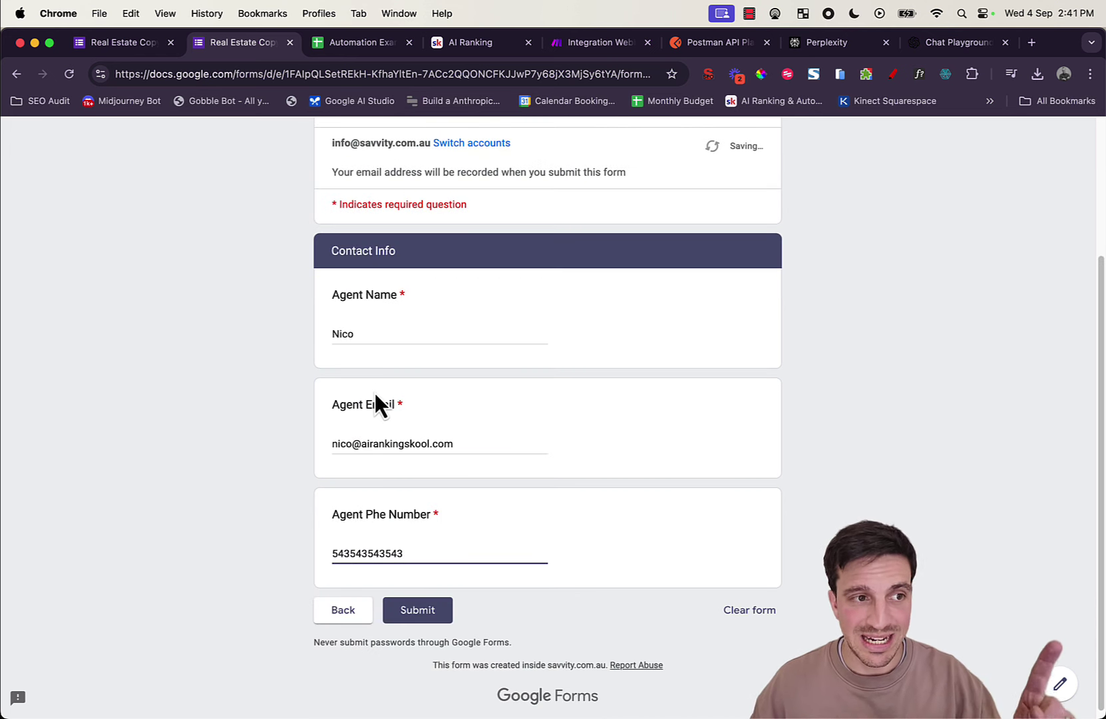
pyautogui.scroll(5, 375, 397)
pyautogui.click(581, 52)
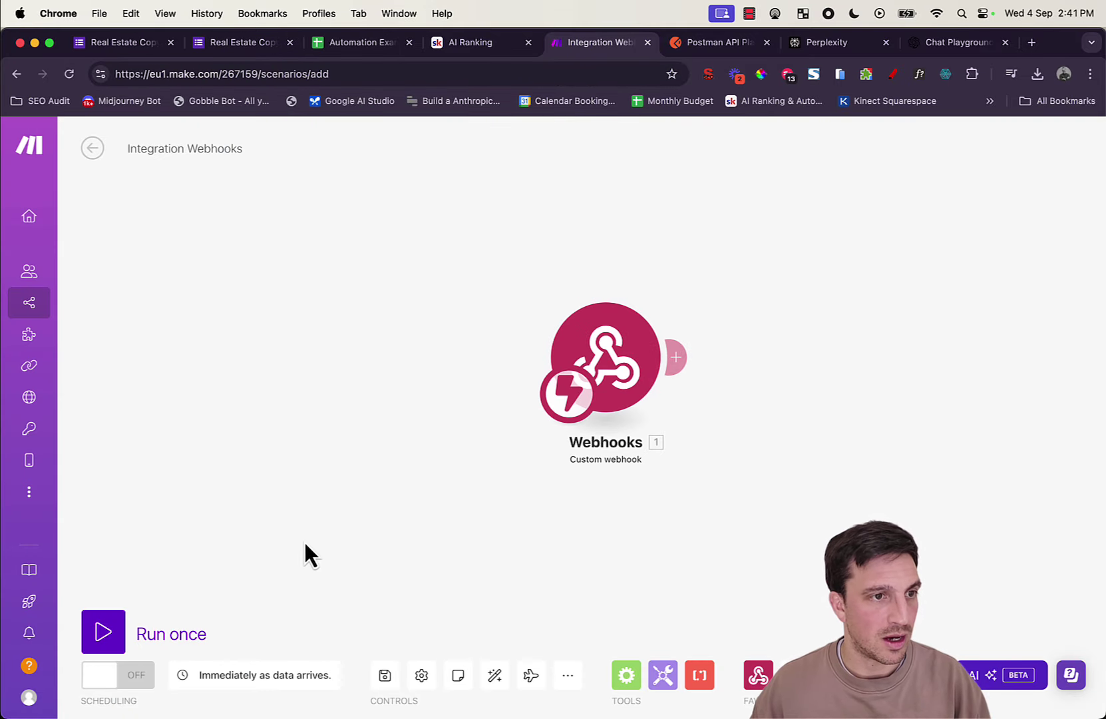
# Step: Run the scenario once, submit the filled form, and return to Make to see the captured bundle
pyautogui.click(105, 631)
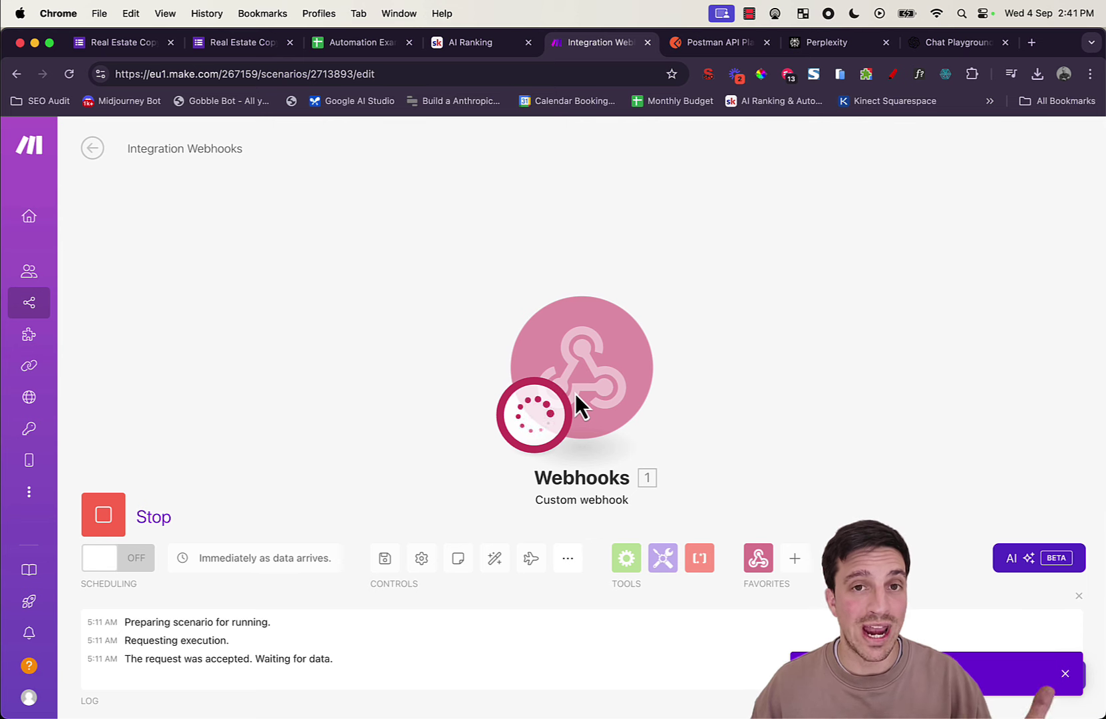
pyautogui.click(212, 42)
pyautogui.scroll(-3, 433, 379)
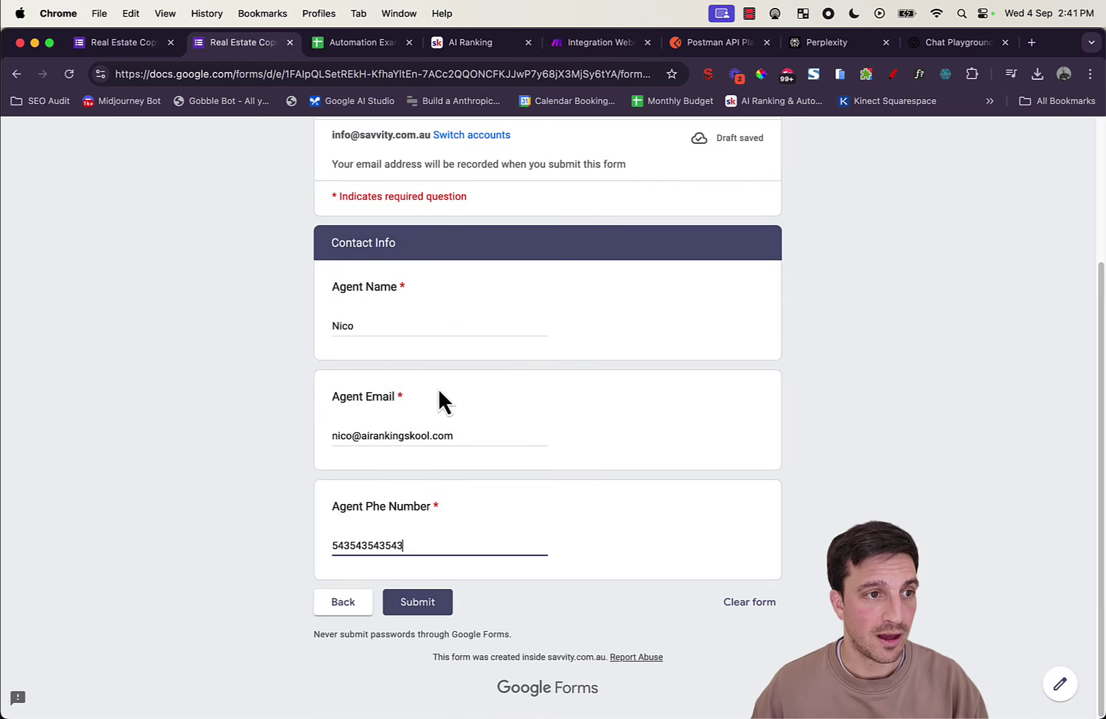
pyautogui.click(436, 602)
pyautogui.click(592, 44)
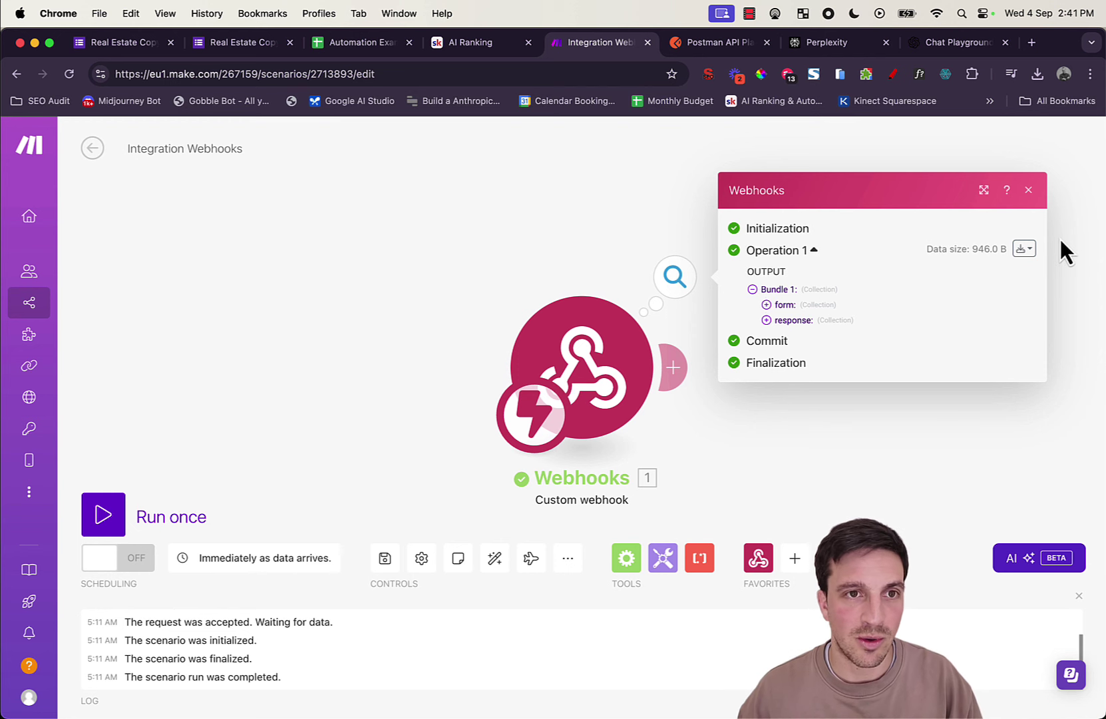
# Step: Copy the webhook's full output bundle as JSON and open a fresh browser tab
pyautogui.click(1024, 249)
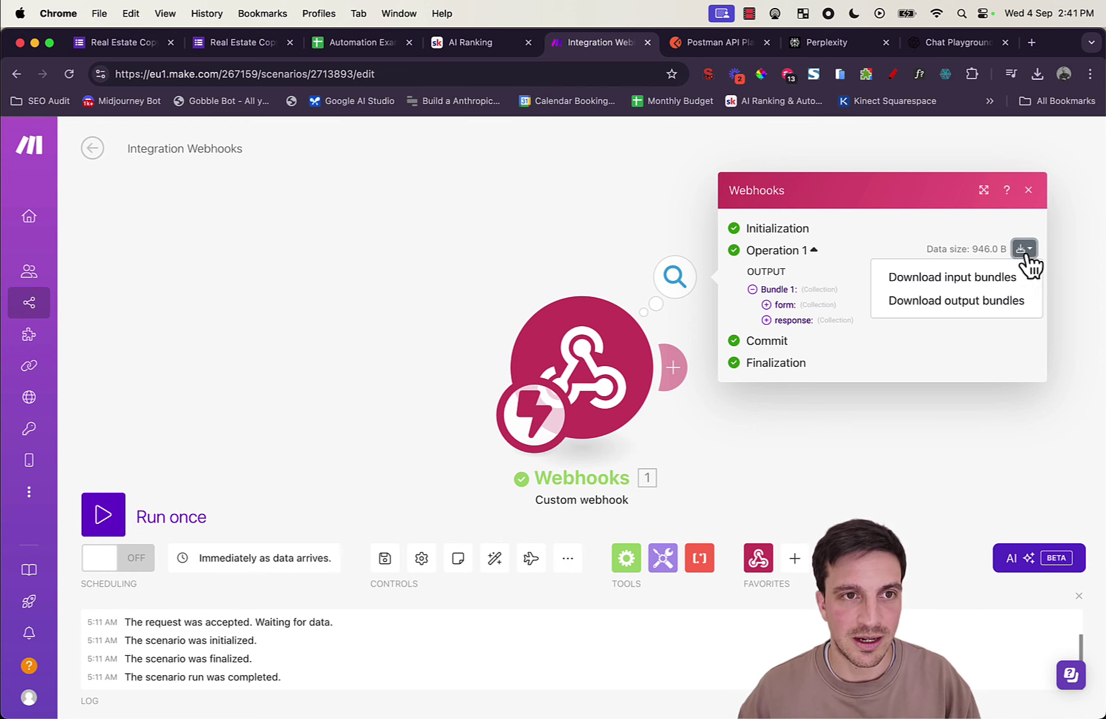
pyautogui.click(1009, 303)
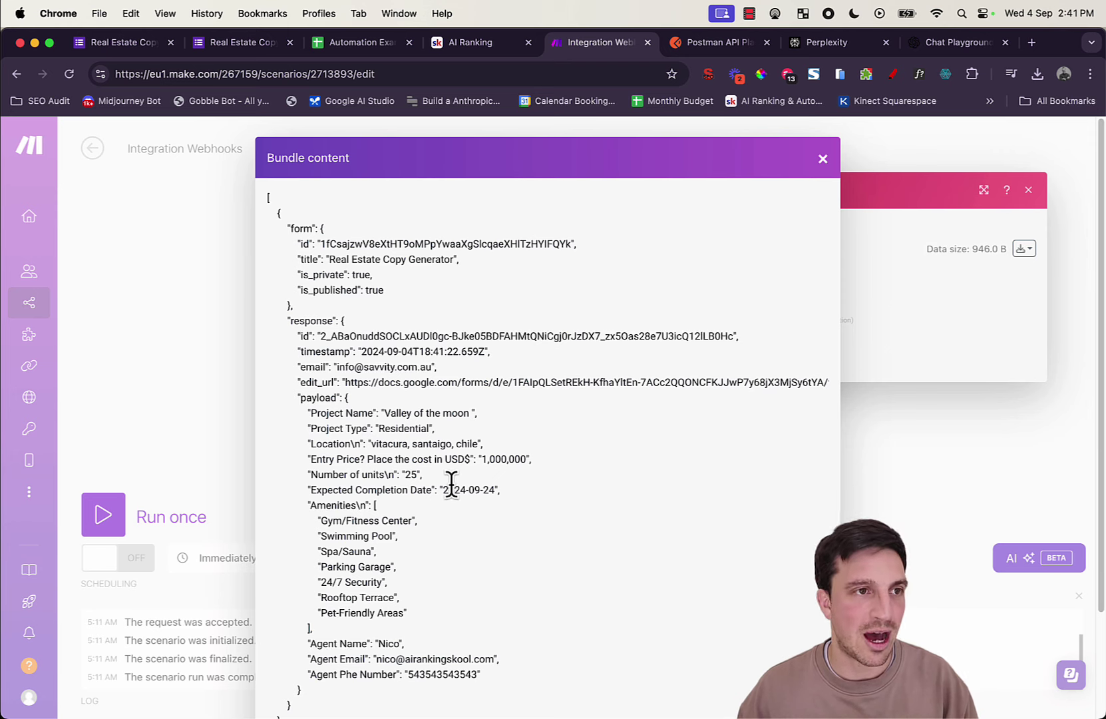
pyautogui.scroll(-4, 473, 485)
pyautogui.press('super+a')
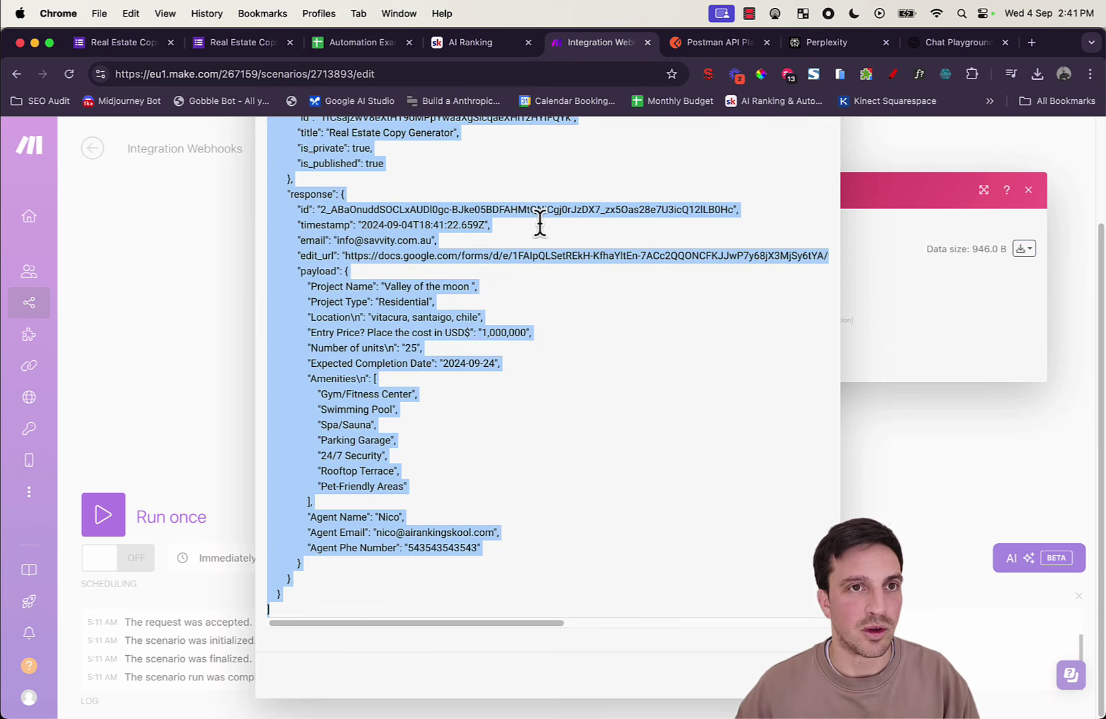
pyautogui.click(1033, 42)
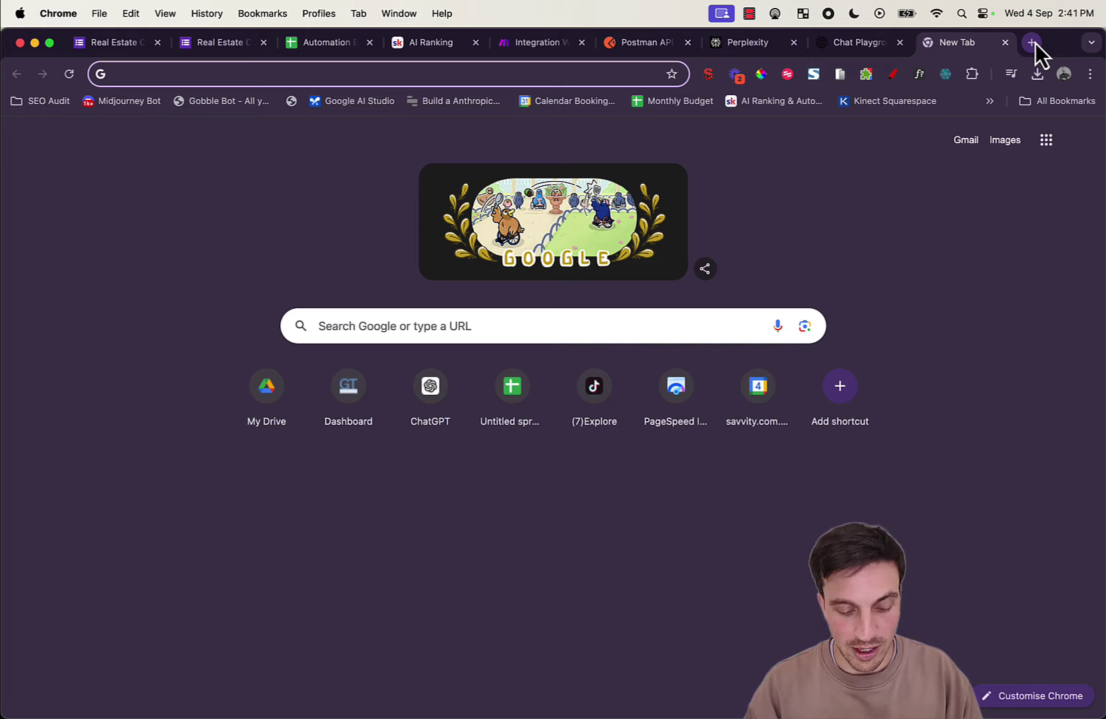
# Step: Paste the bundle JSON into a new Google Doc via docs.new, then return to Make
pyautogui.write('docs.new')
pyautogui.press('Return')
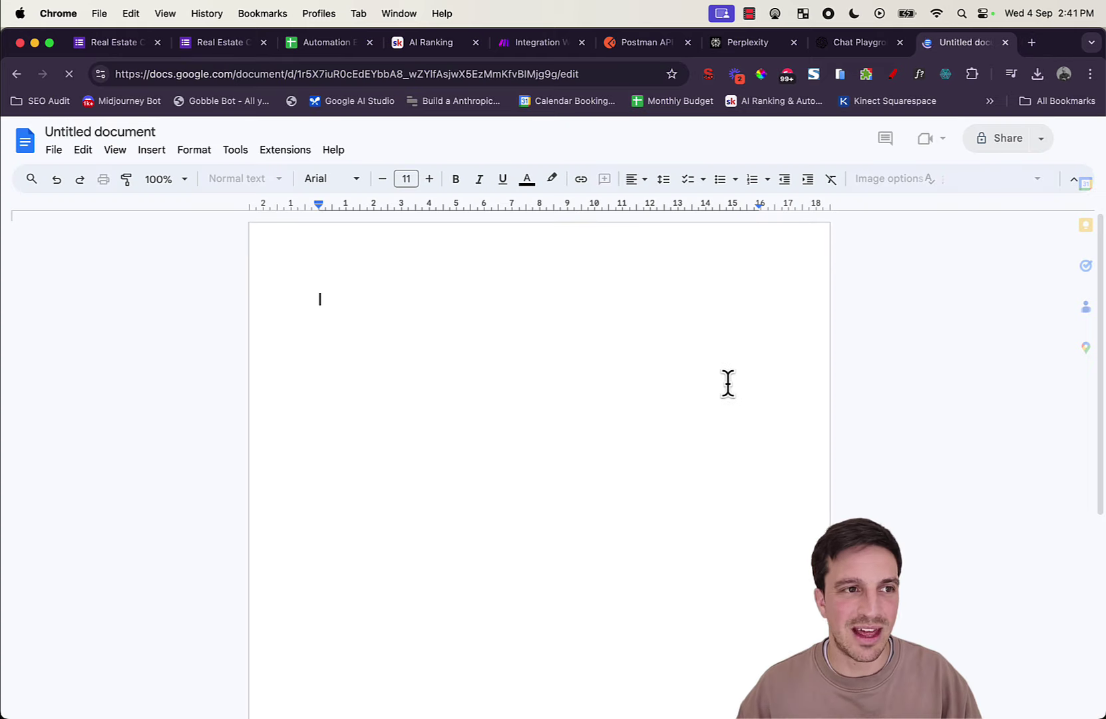
pyautogui.press('super+v')
pyautogui.scroll(5, 702, 383)
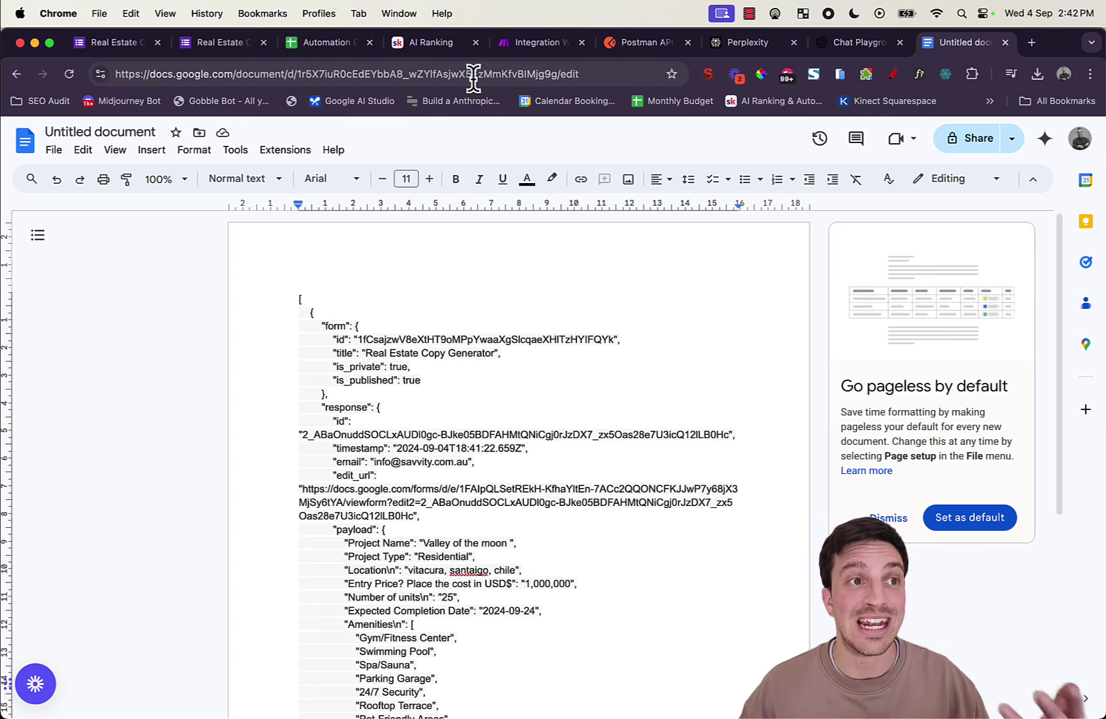
pyautogui.click(522, 45)
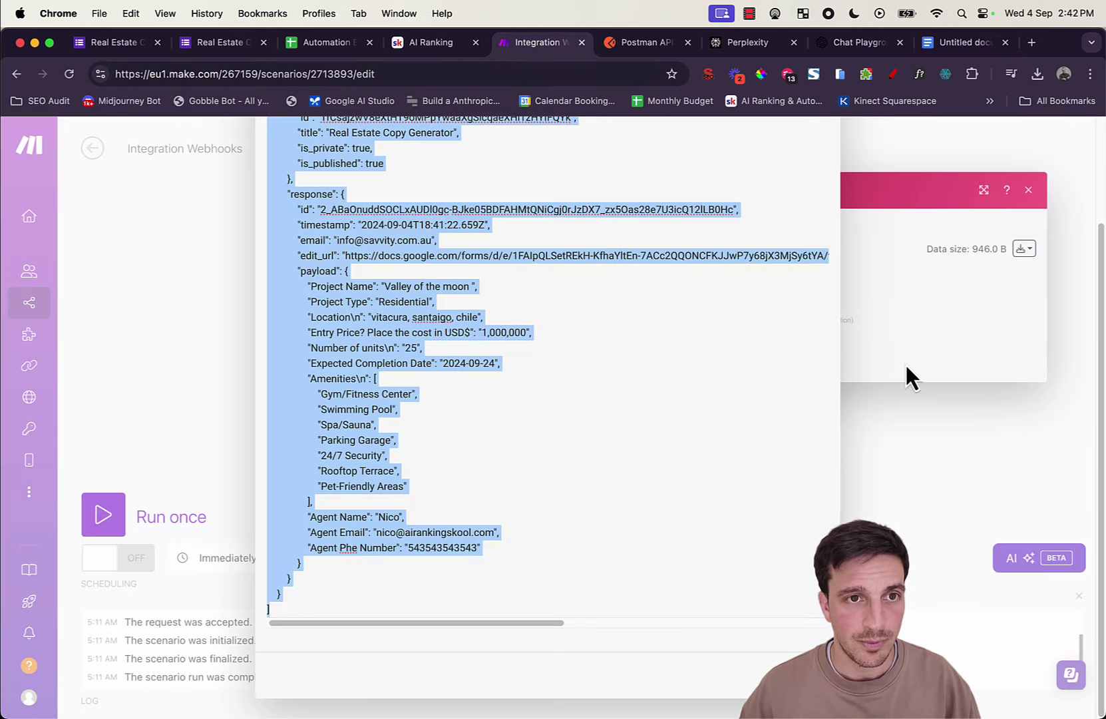
# Step: Close the bundle JSON and output bubble, then add an empty module after the webhook
pyautogui.click(932, 371)
pyautogui.click(1028, 190)
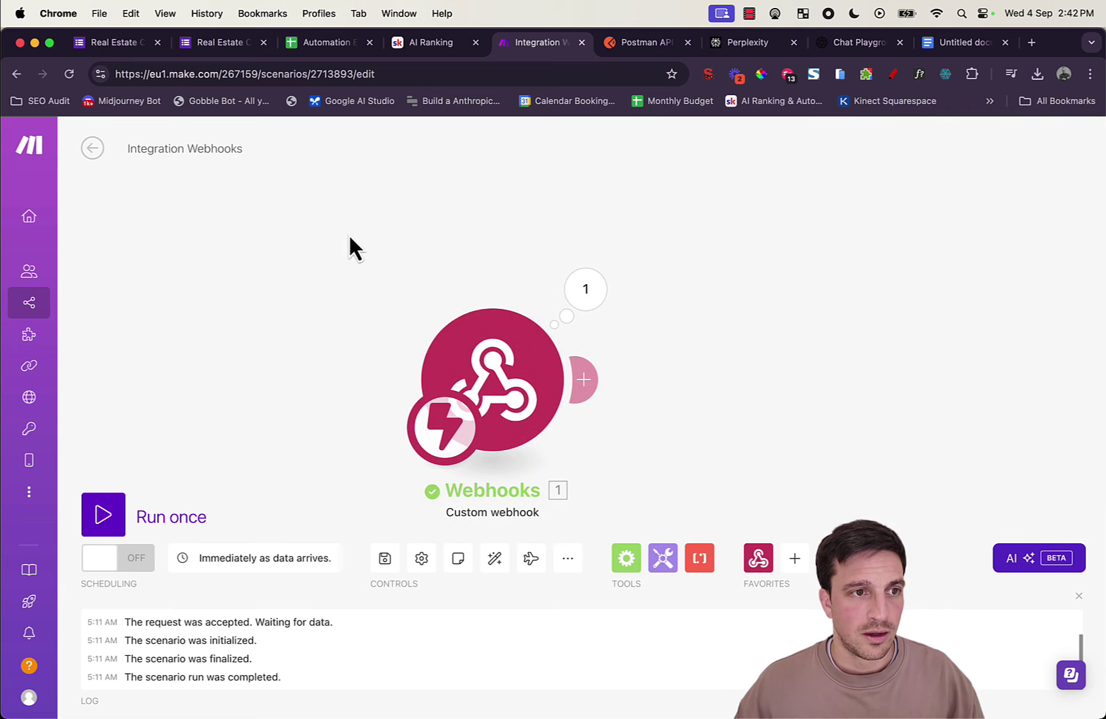
pyautogui.click(457, 359)
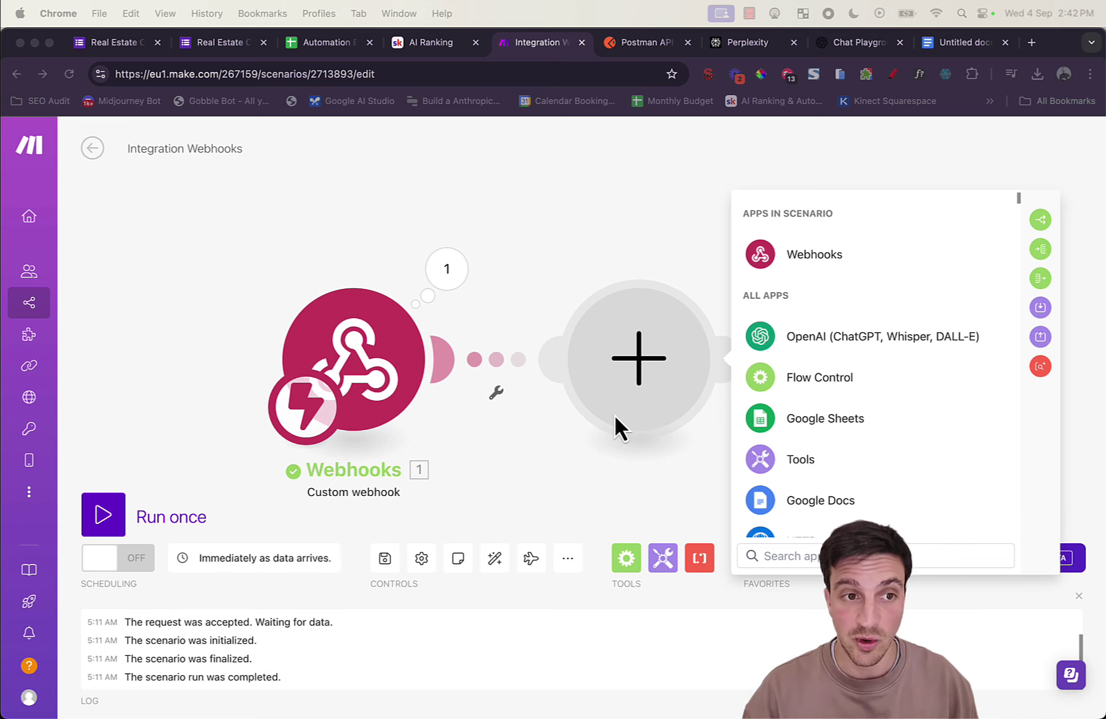
# Step: Search 'per' and add Perplexity AI's Create a Chat Completion module
pyautogui.click(904, 575)
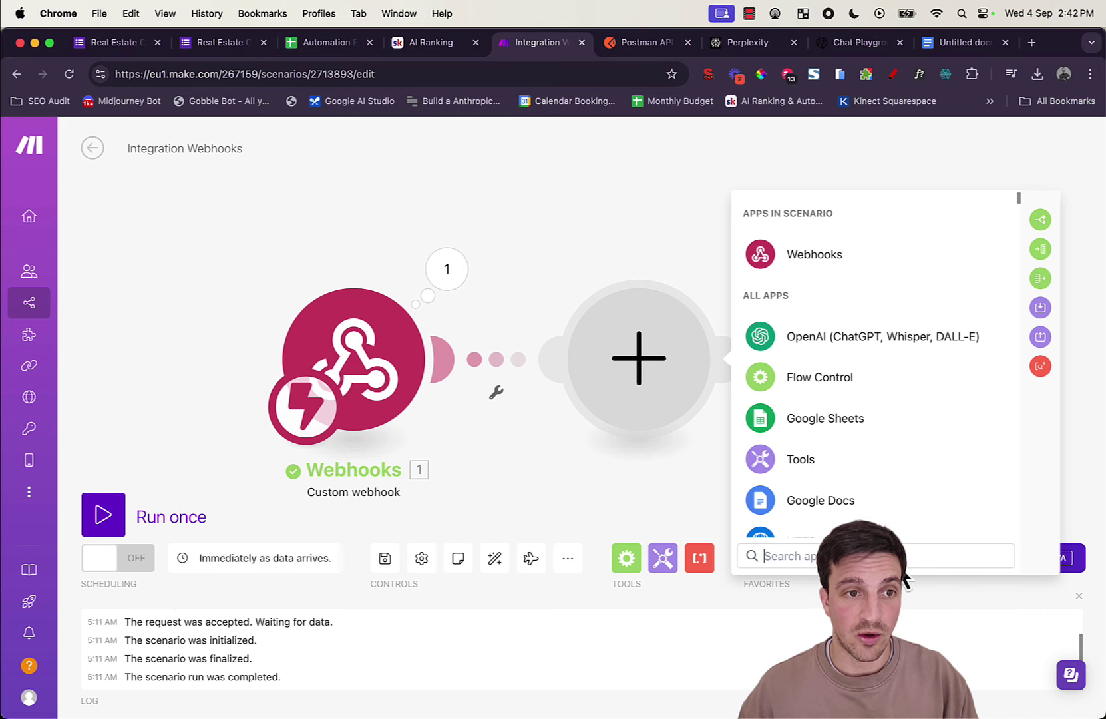
pyautogui.write('per')
pyautogui.click(894, 502)
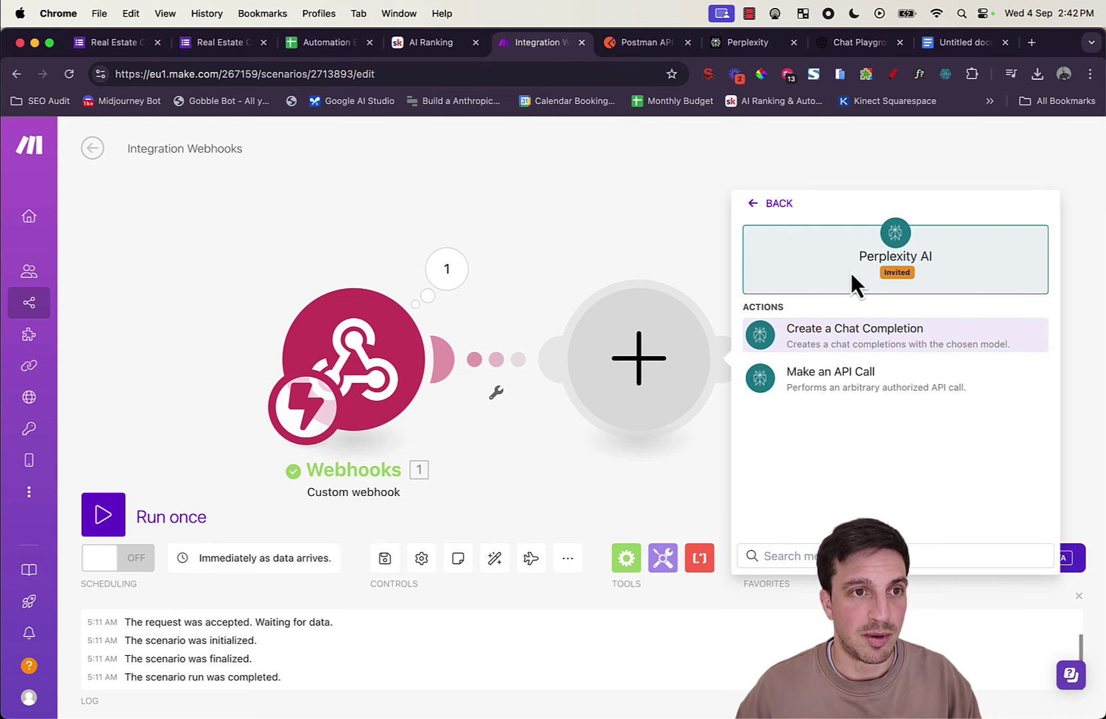
pyautogui.click(842, 344)
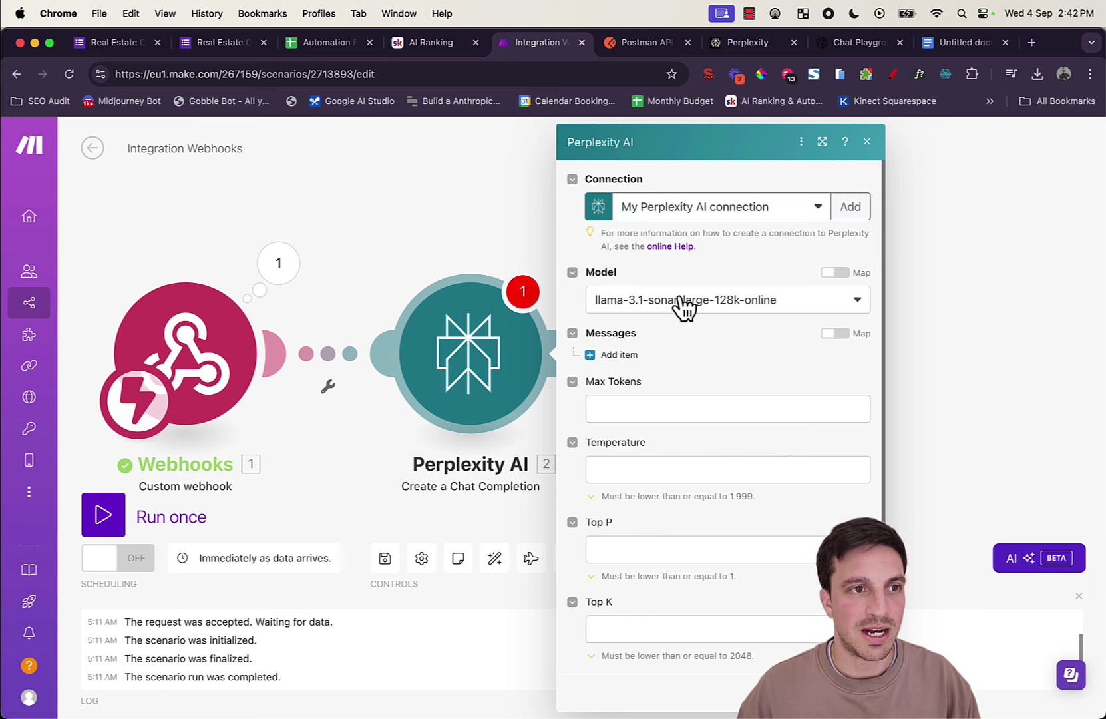
# Step: Add an empty message item and focus its Content field
pyautogui.click(623, 363)
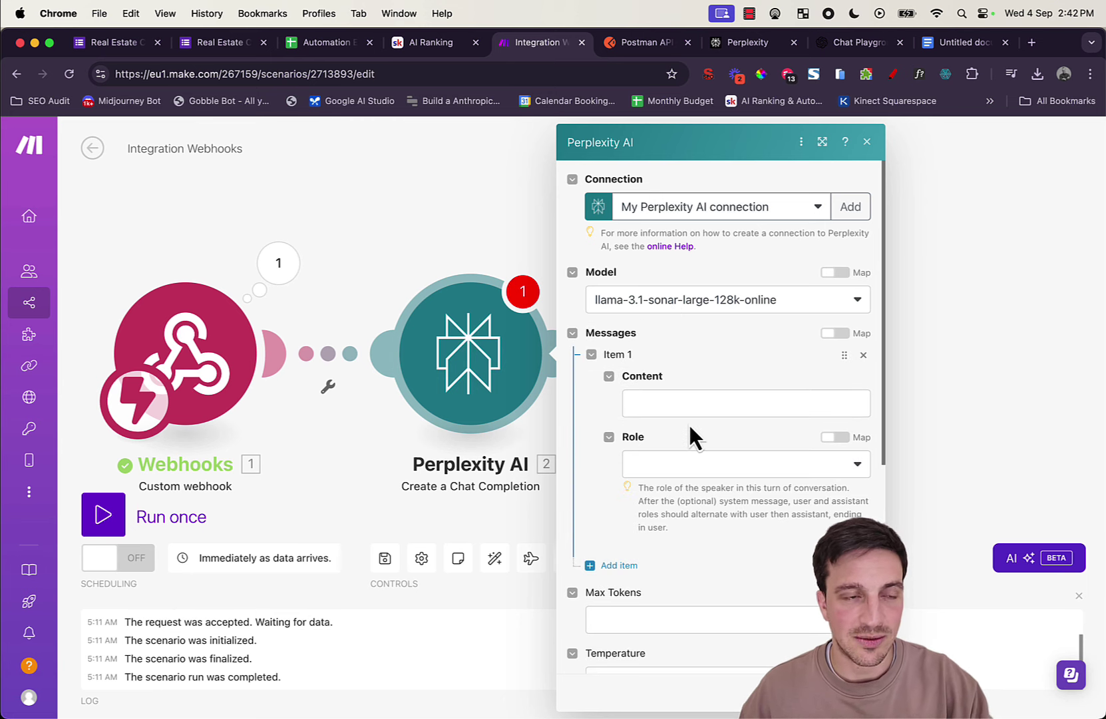
pyautogui.click(691, 403)
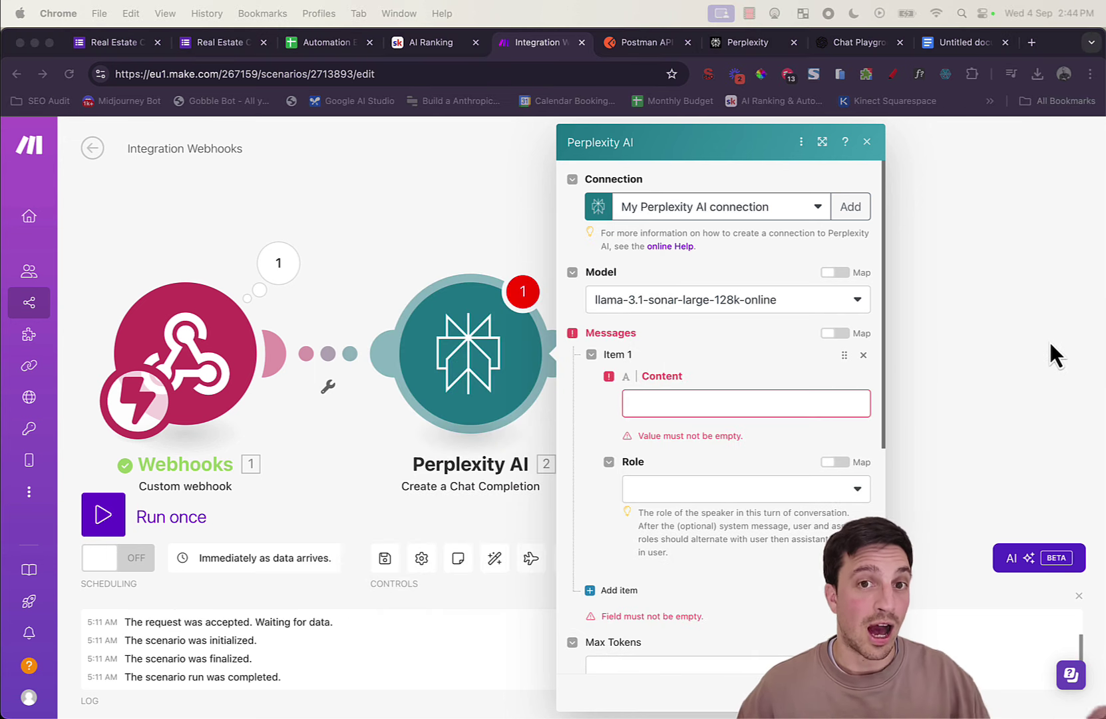
pyautogui.click(793, 403)
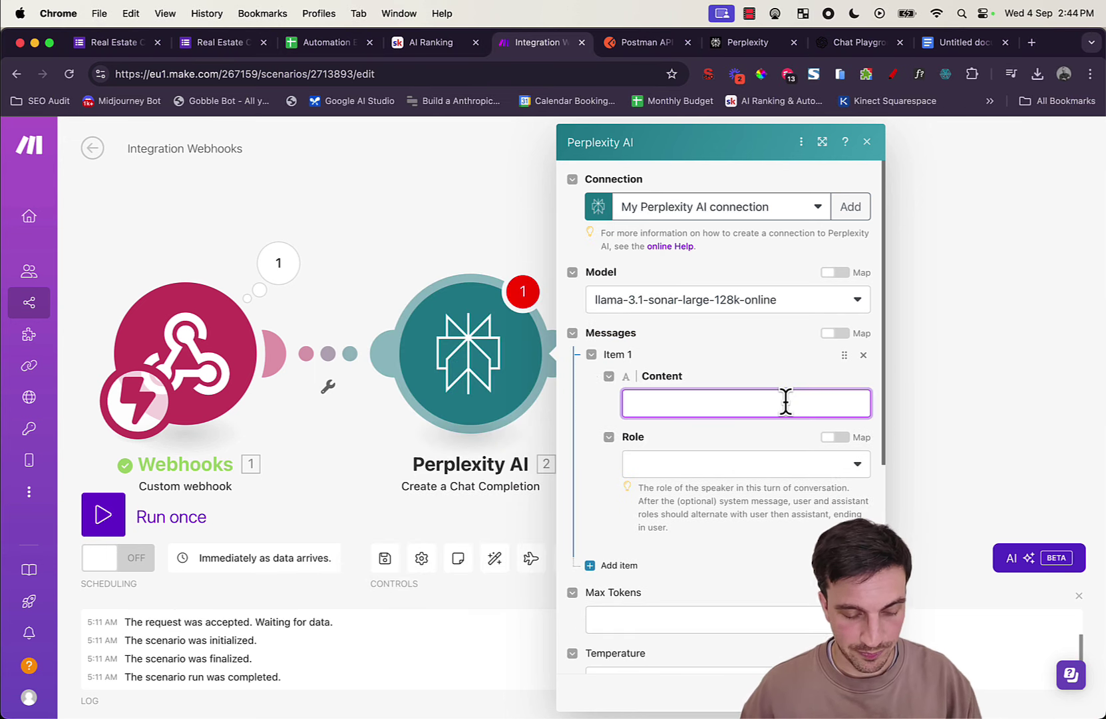
# Step: Paste the real-estate research prompt into Content and add the 'Location to do reasearch is:' line
pyautogui.press('super+v')
pyautogui.scroll(10, 785, 474)
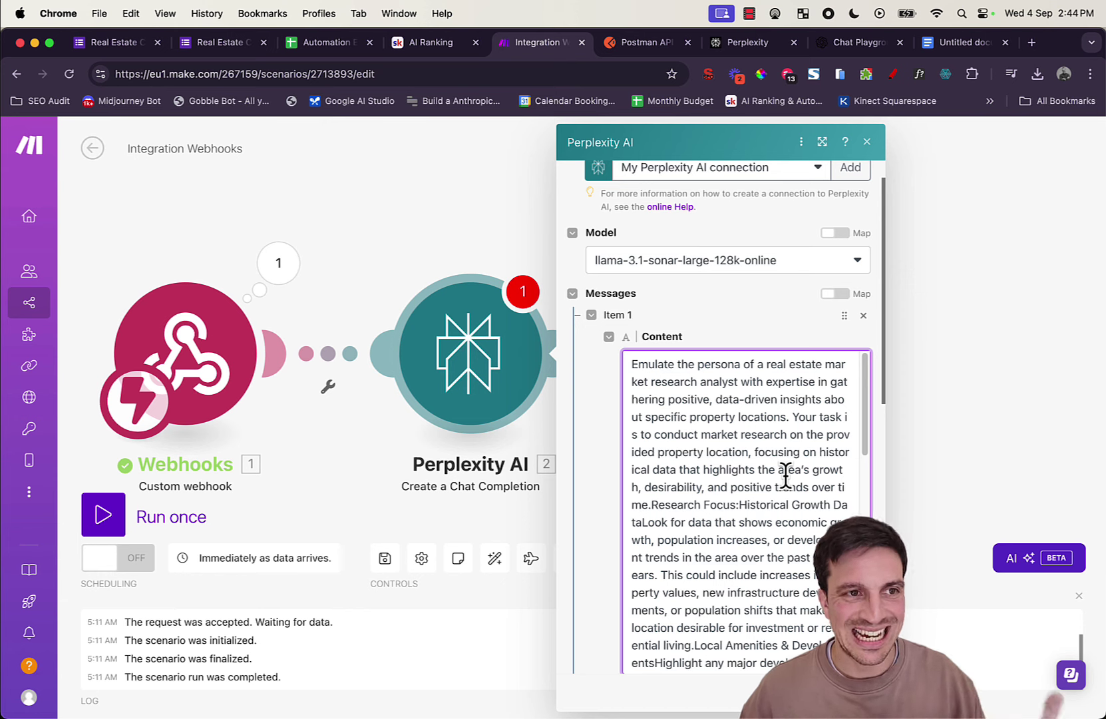
pyautogui.scroll(-1, 759, 479)
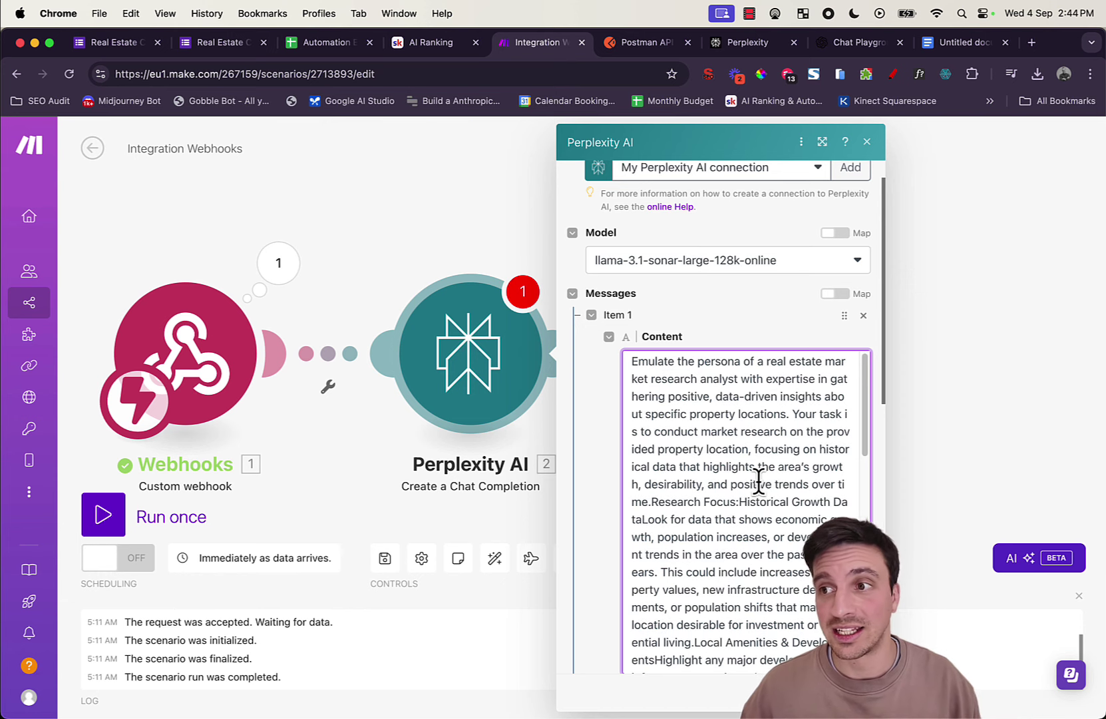
pyautogui.scroll(-15, 759, 479)
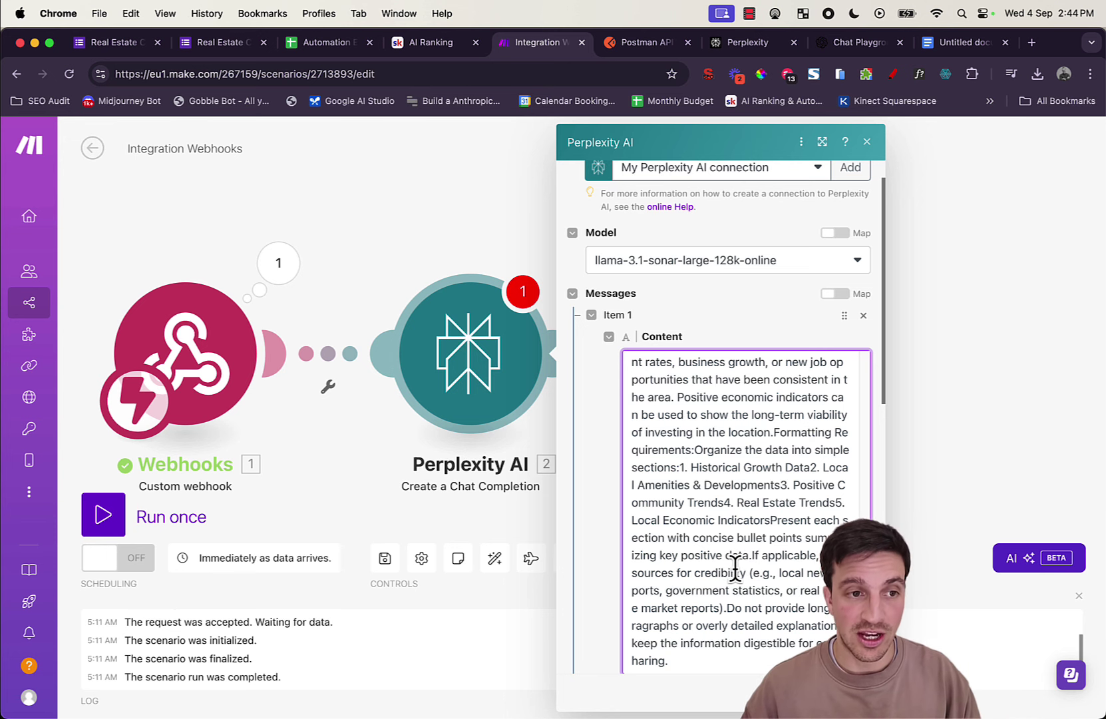
pyautogui.press('Return')
pyautogui.press('Return')
pyautogui.write('Locatino to do reasearch is')
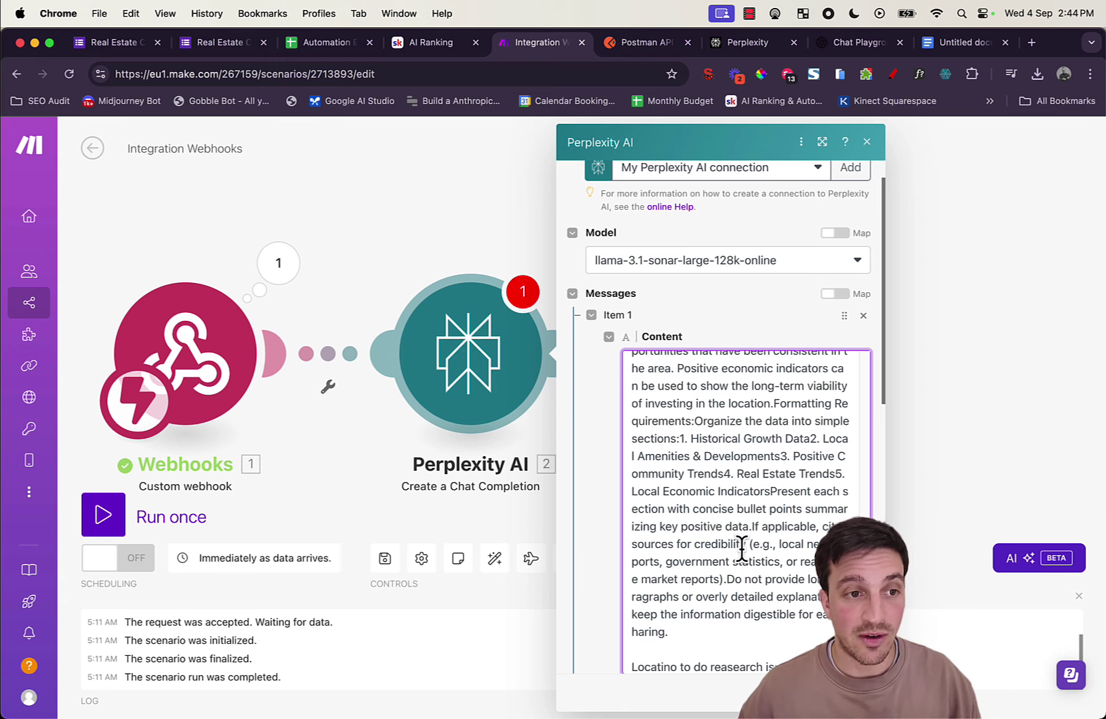
pyautogui.scroll(-5, 740, 548)
pyautogui.doubleClick(652, 451)
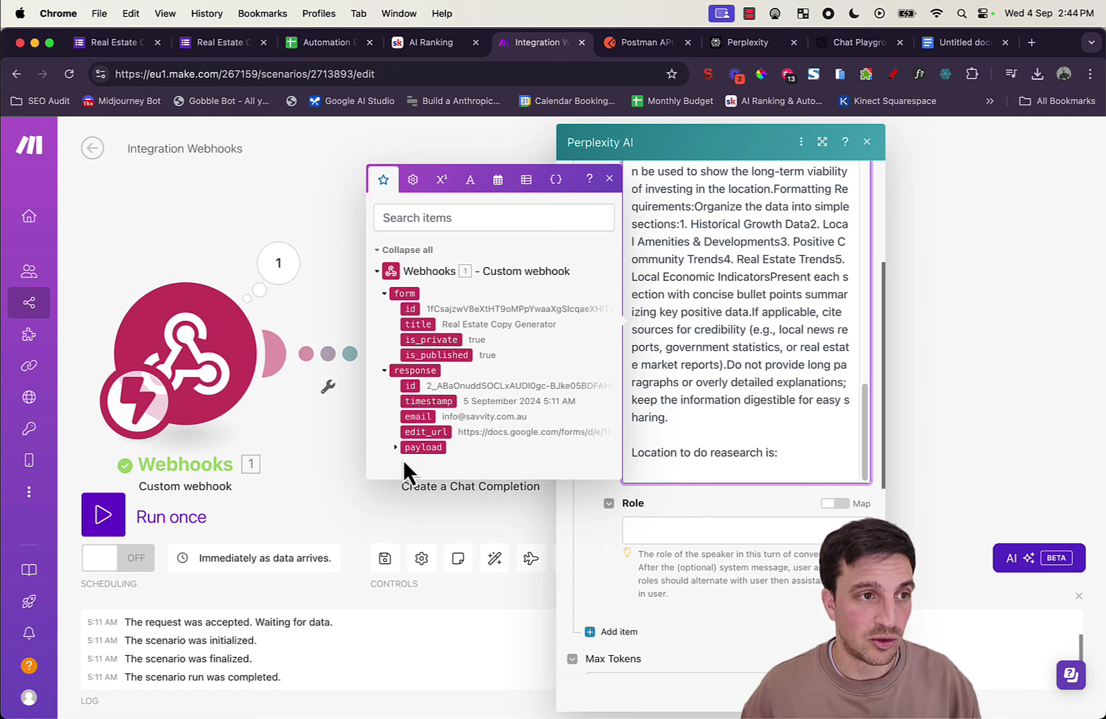
# Step: Map the webhook's payload Location into the prompt and set the message role to User
pyautogui.click(798, 477)
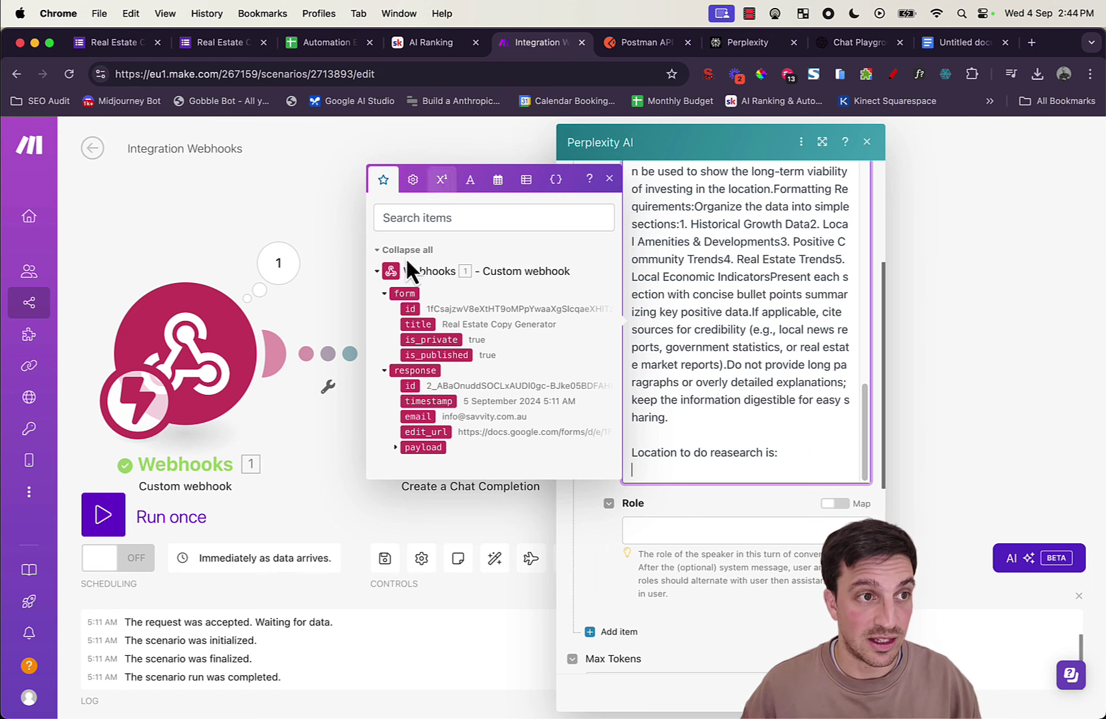
pyautogui.click(397, 449)
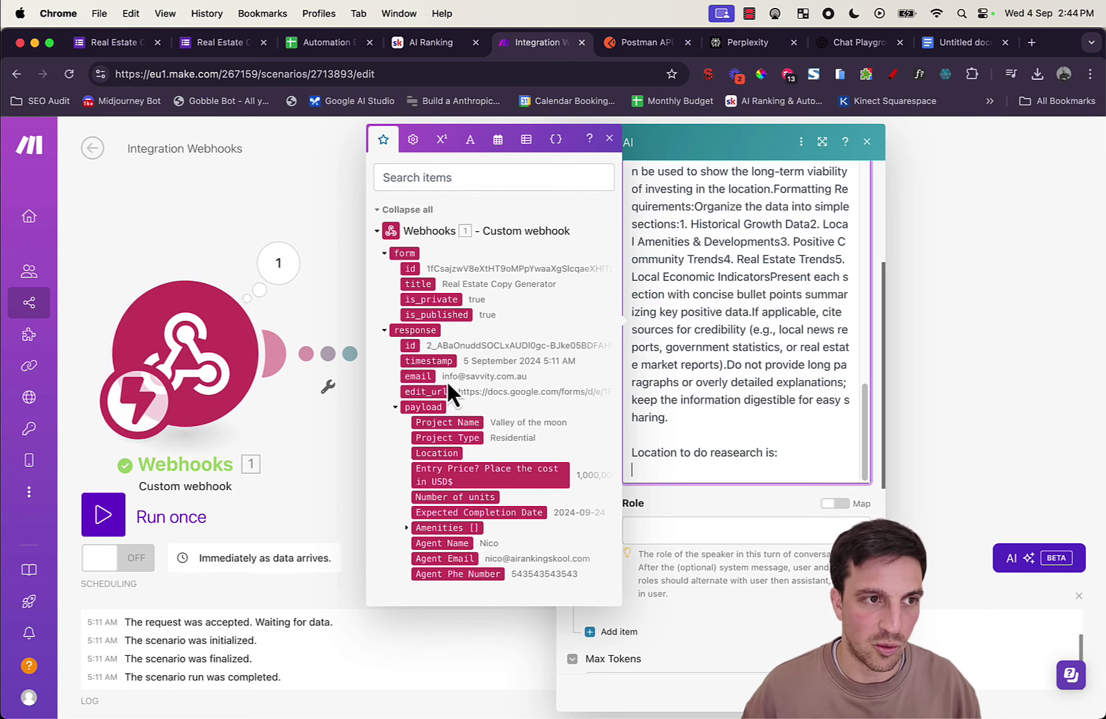
pyautogui.click(450, 453)
pyautogui.click(752, 429)
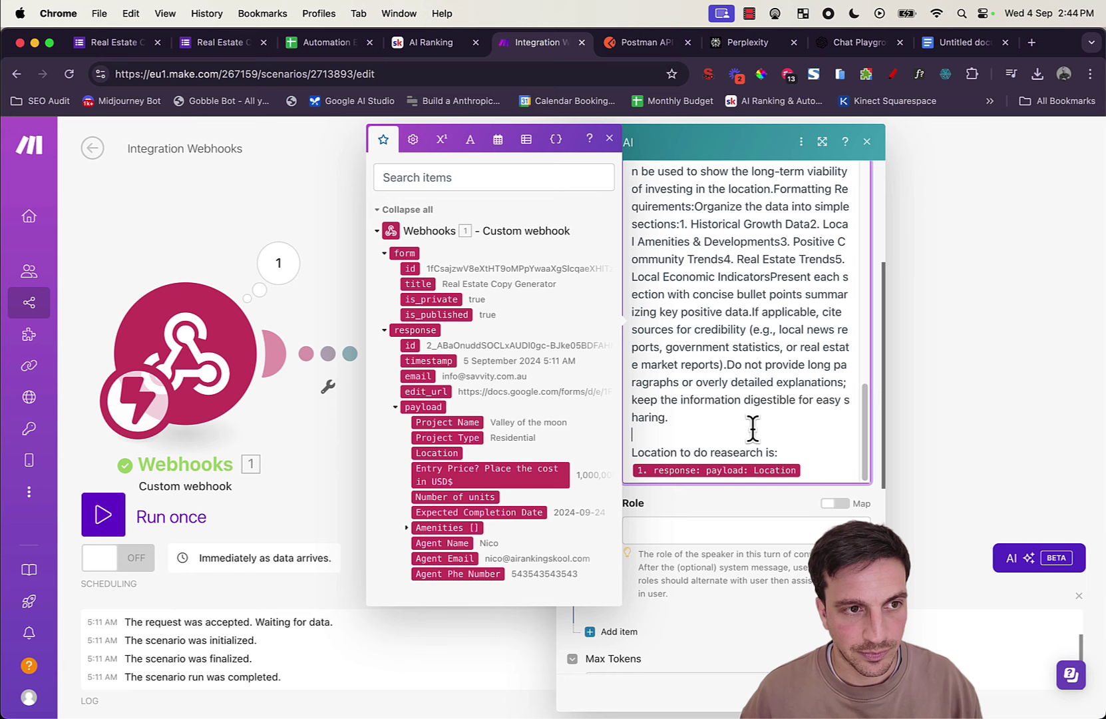
pyautogui.click(790, 540)
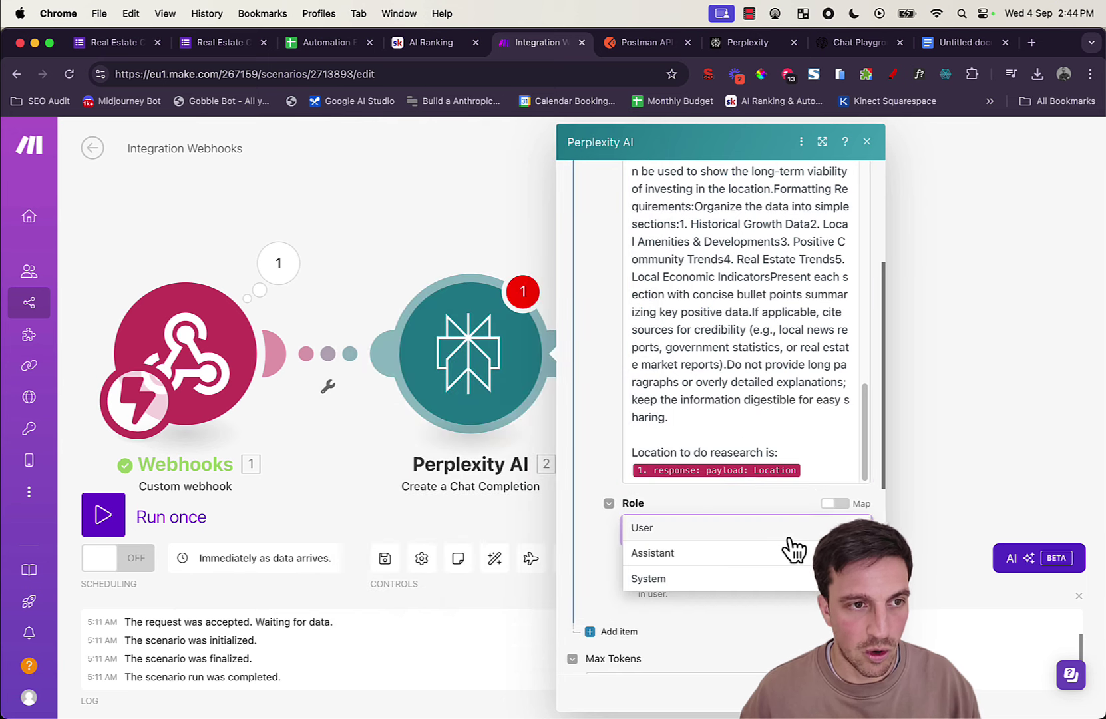
pyautogui.click(695, 532)
# Step: Save the scenario with the webhook and Perplexity AI modules
pyautogui.scroll(-4, 716, 542)
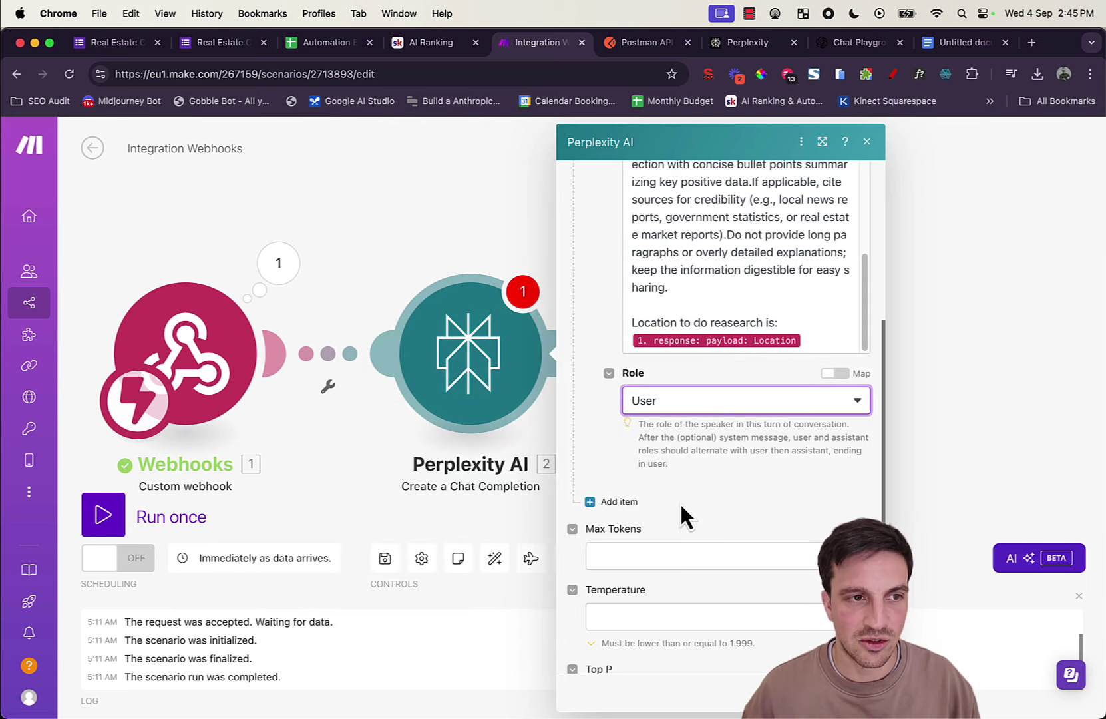
pyautogui.scroll(-3, 684, 512)
pyautogui.scroll(-2, 666, 393)
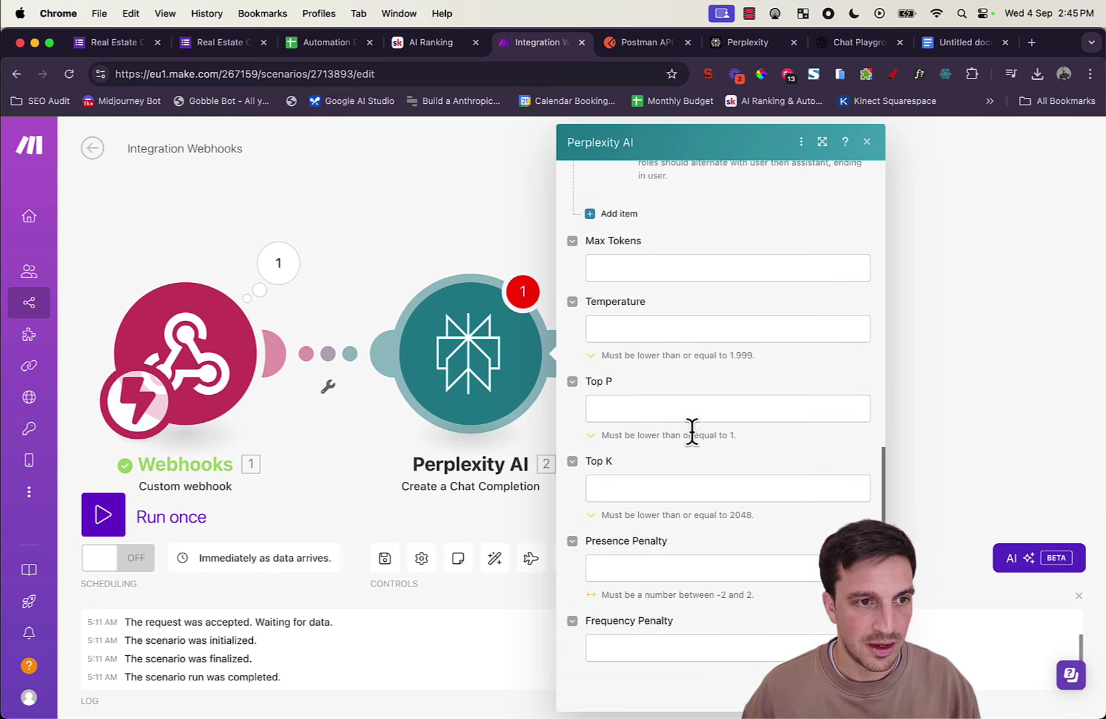
pyautogui.scroll(10, 736, 400)
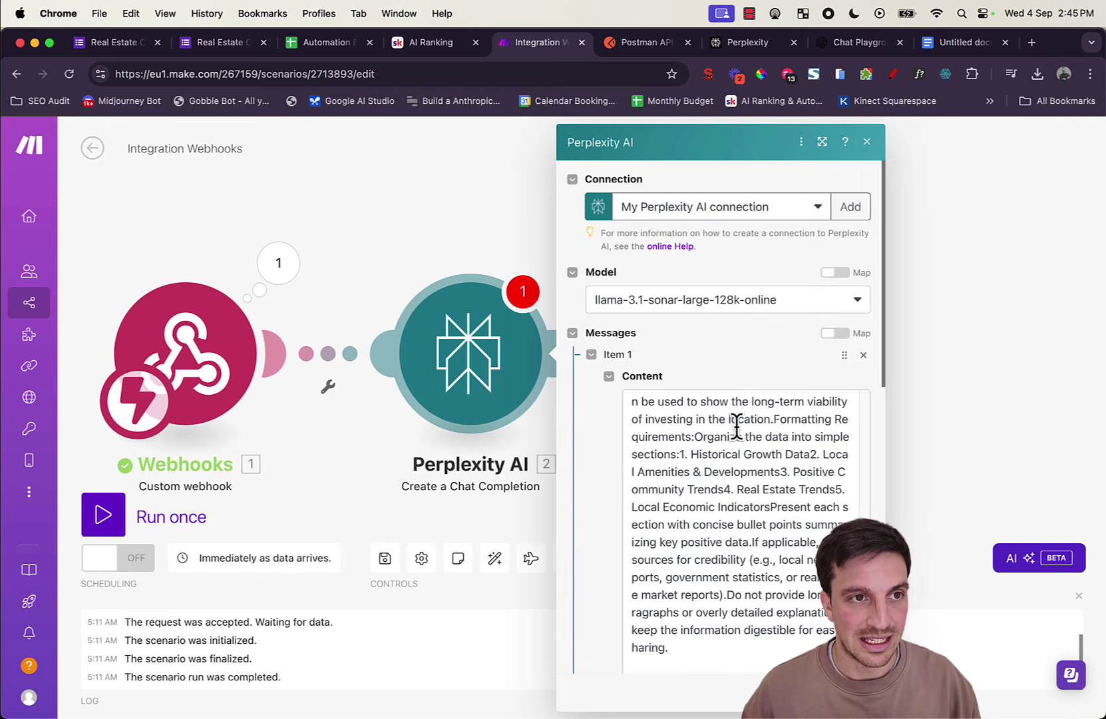
pyautogui.scroll(-2, 737, 426)
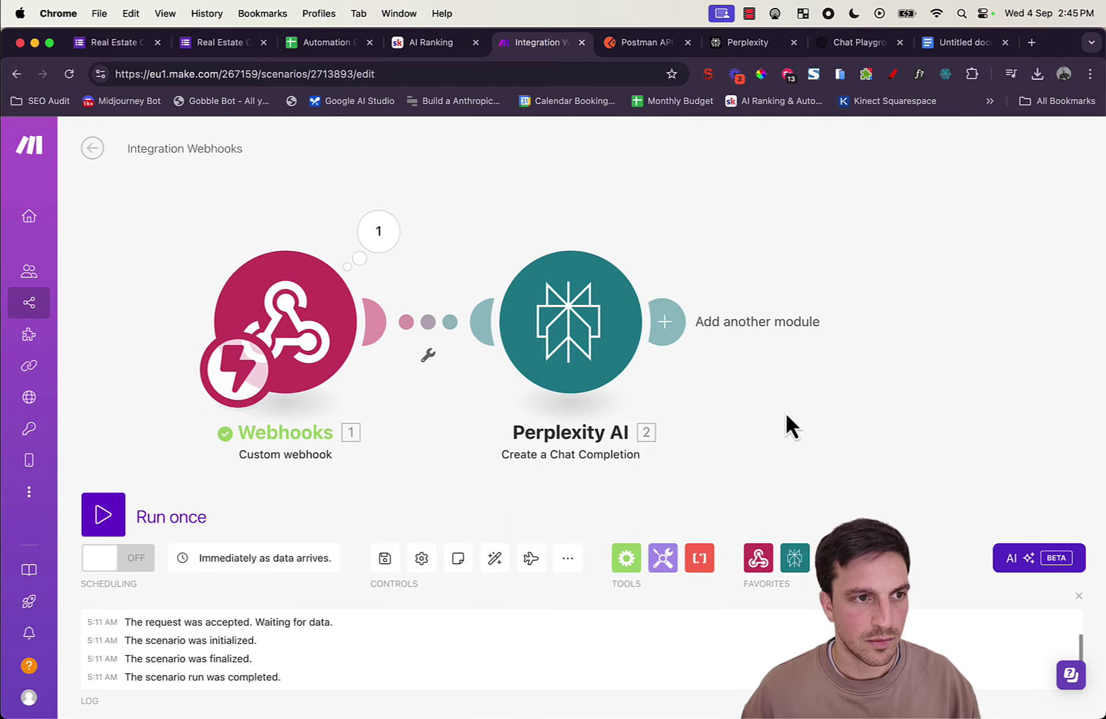
pyautogui.click(386, 559)
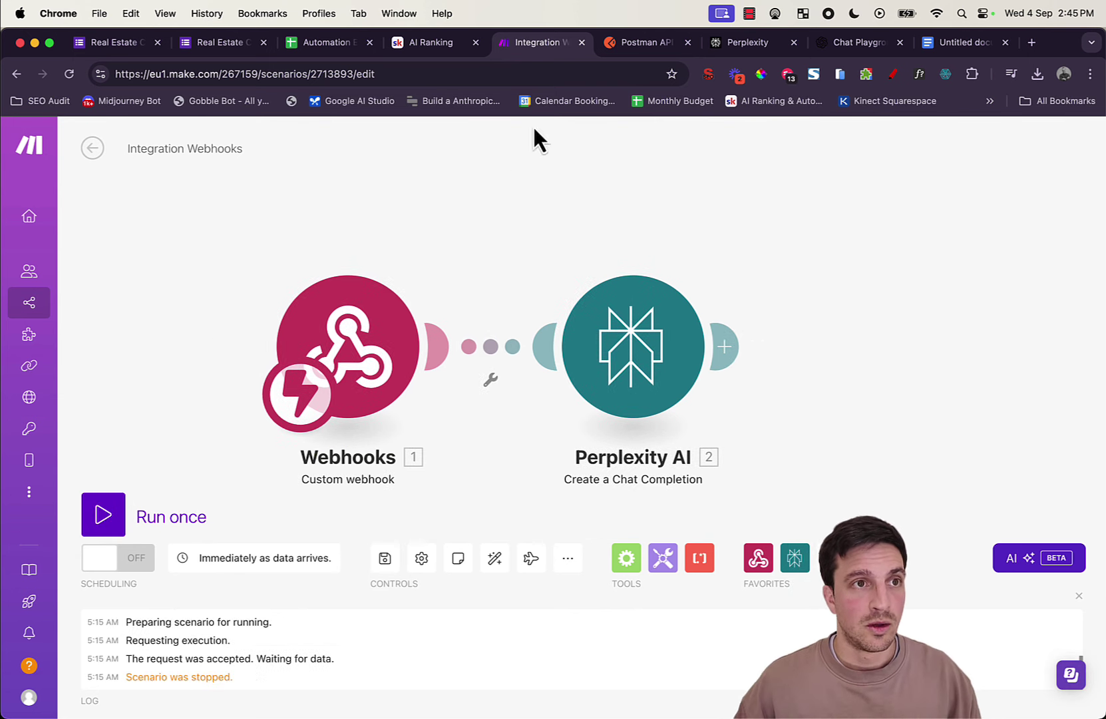
# Step: Switch to Postman's new untitled GET request
pyautogui.click(640, 44)
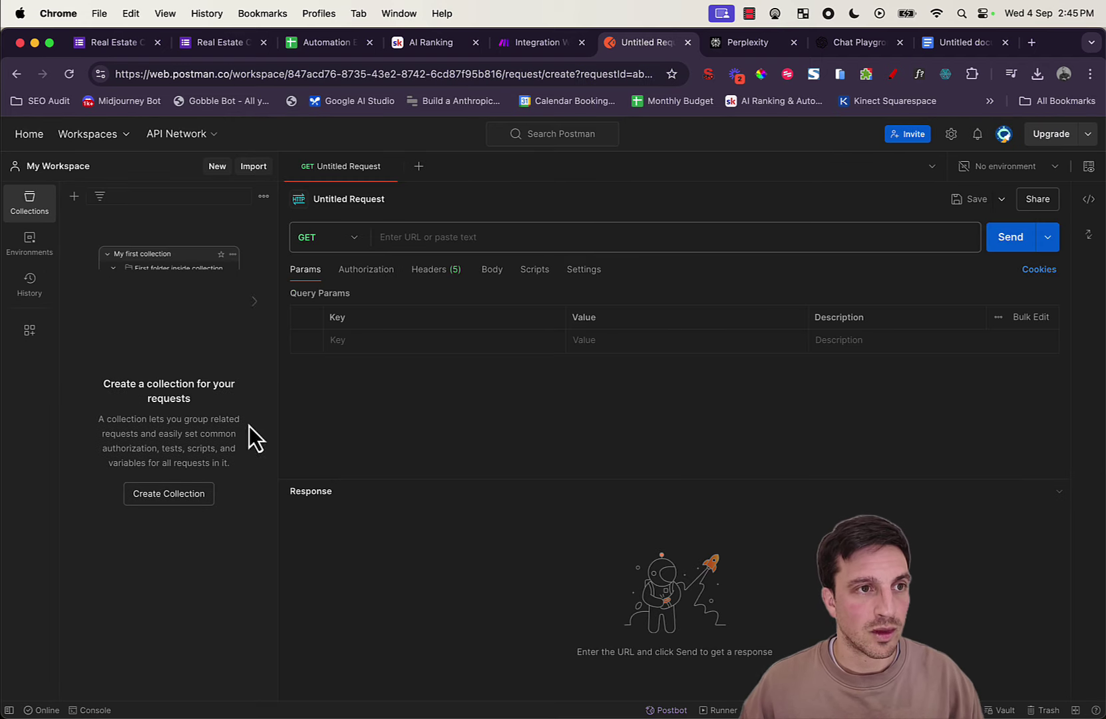
# Step: Set the Postman body to raw JSON and paste in the sample form JSON from the Google Doc
pyautogui.click(494, 273)
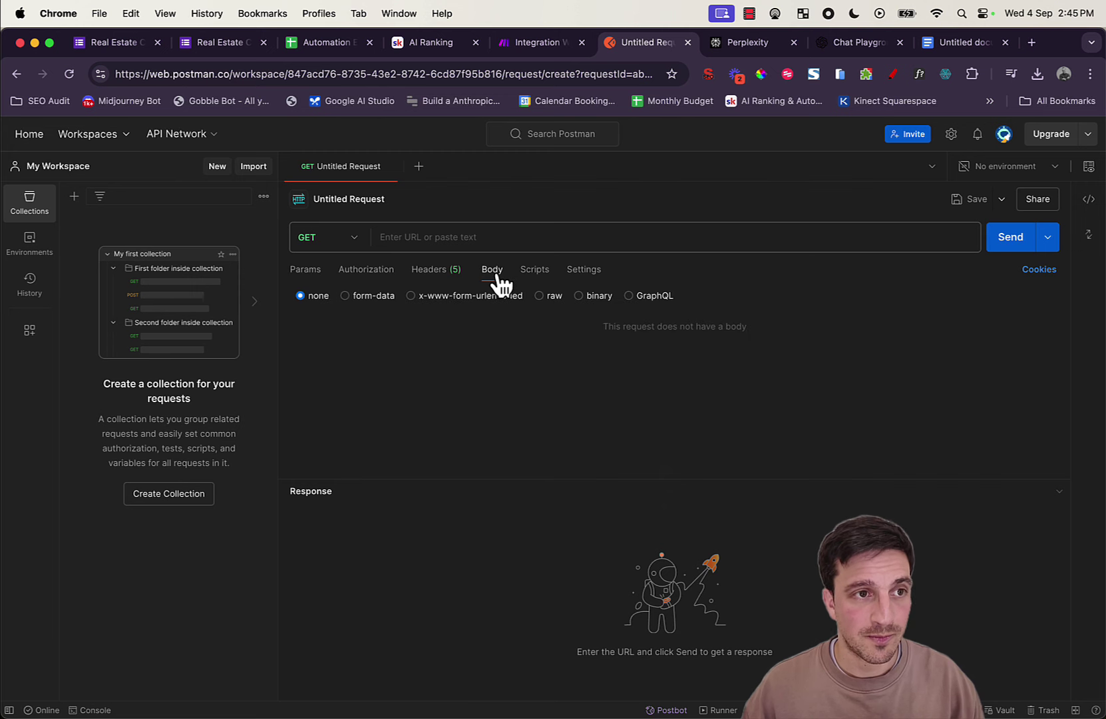
pyautogui.click(540, 296)
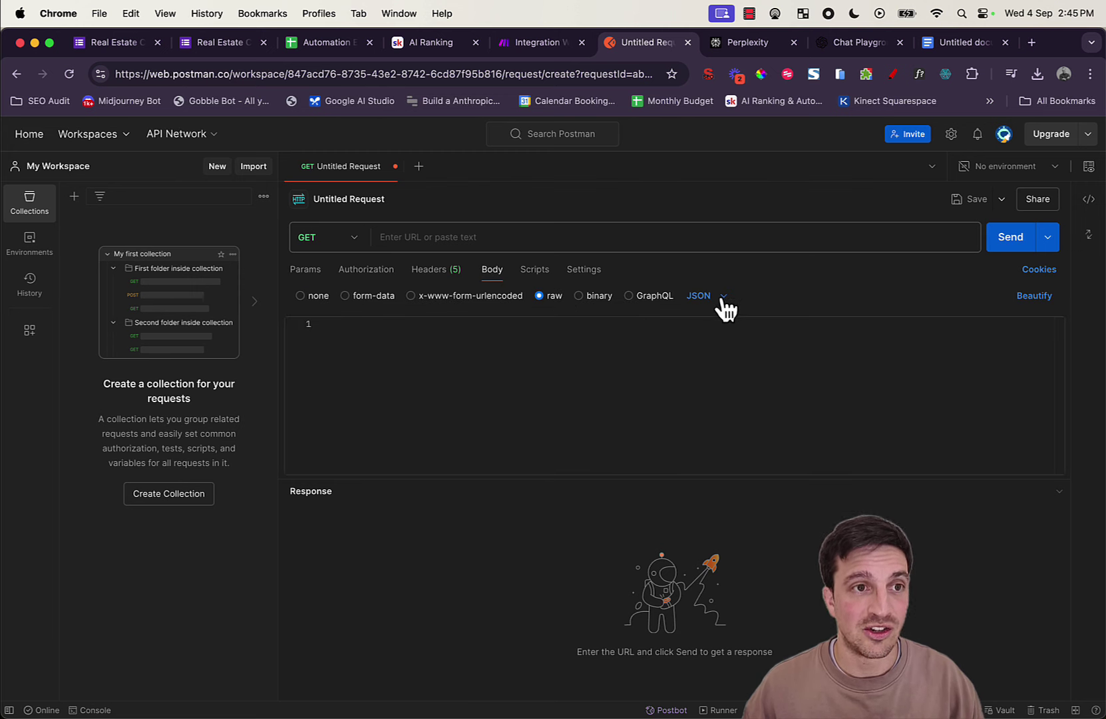
pyautogui.click(752, 348)
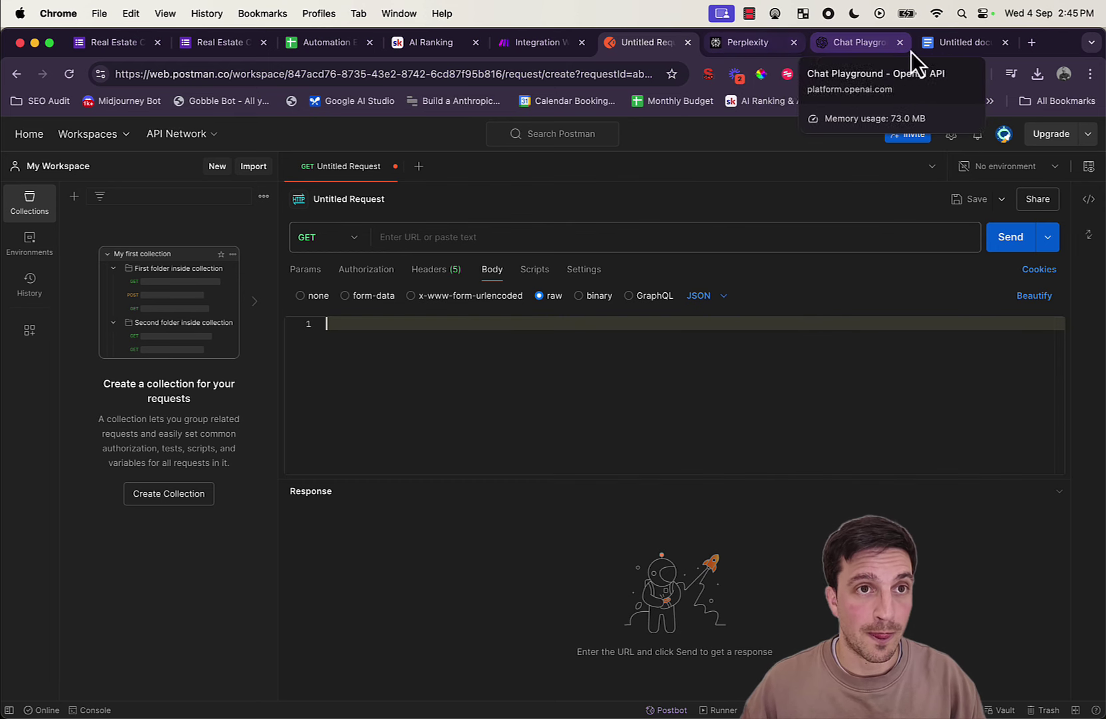
pyautogui.click(945, 43)
pyautogui.click(595, 464)
pyautogui.press('super+a')
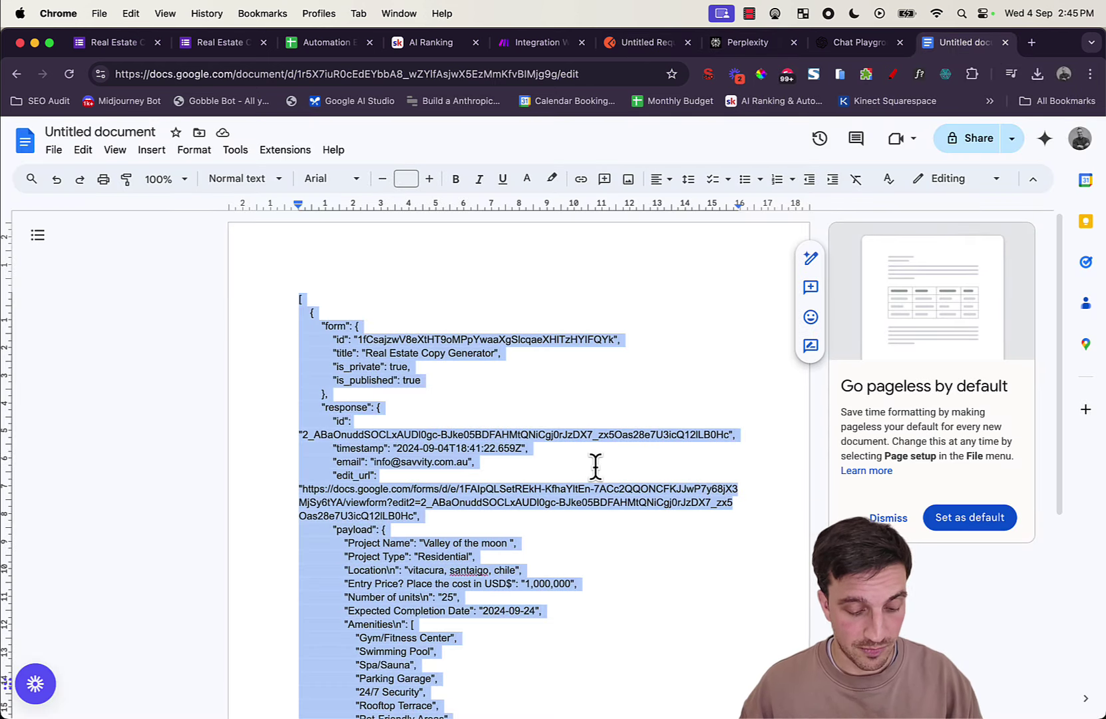
pyautogui.click(636, 41)
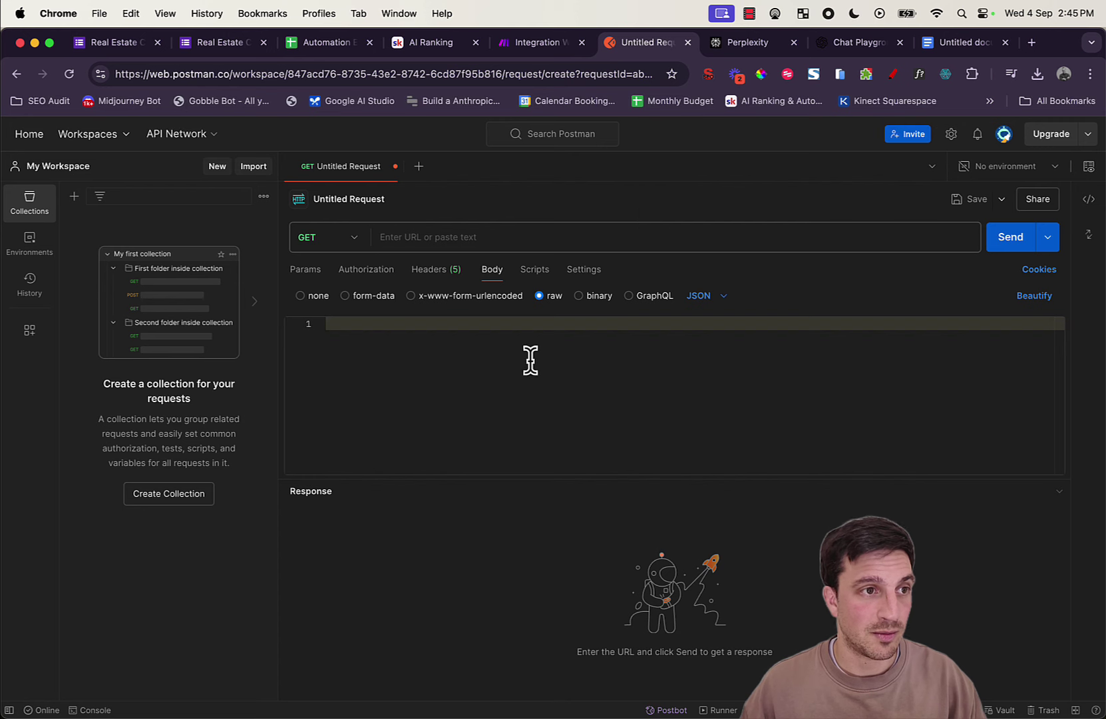
pyautogui.press('super+v')
# Step: Change the request method to POST
pyautogui.click(354, 239)
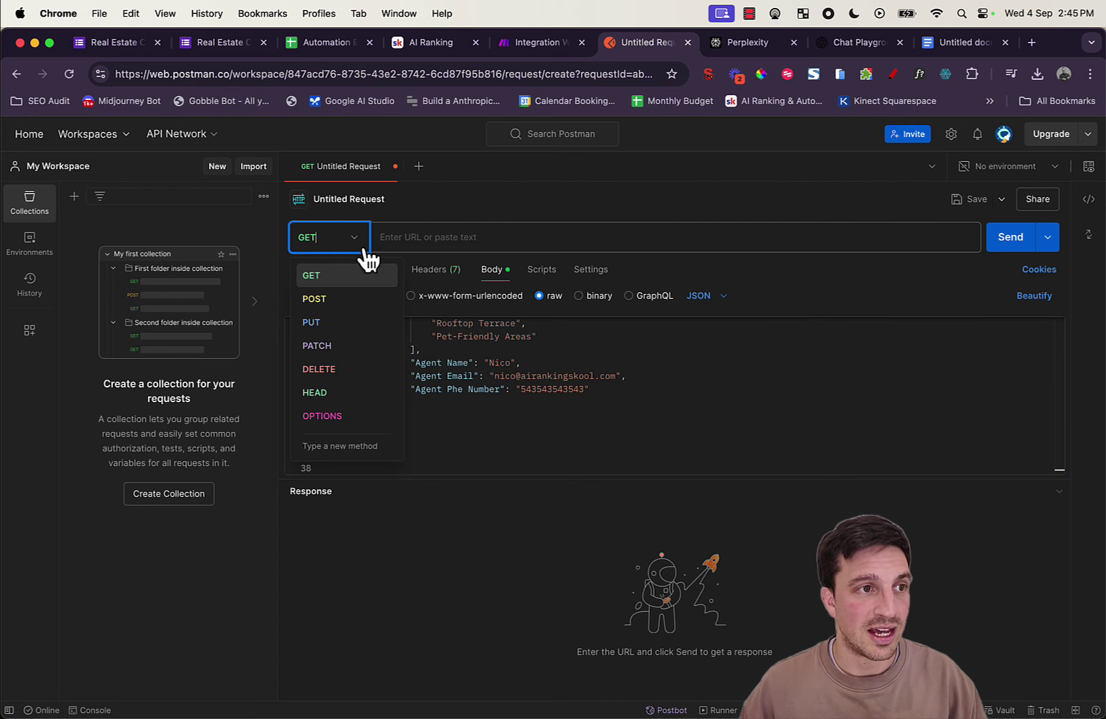
pyautogui.click(365, 301)
pyautogui.click(466, 237)
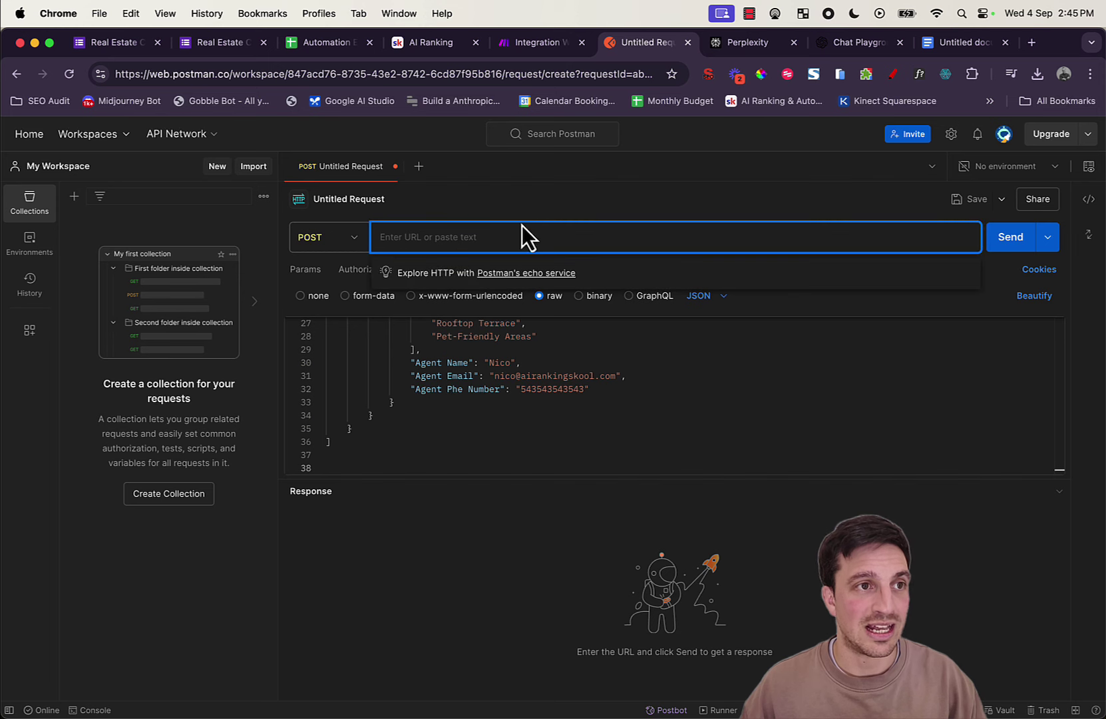
# Step: Paste the Make webhook address into the Postman request URL
pyautogui.click(550, 46)
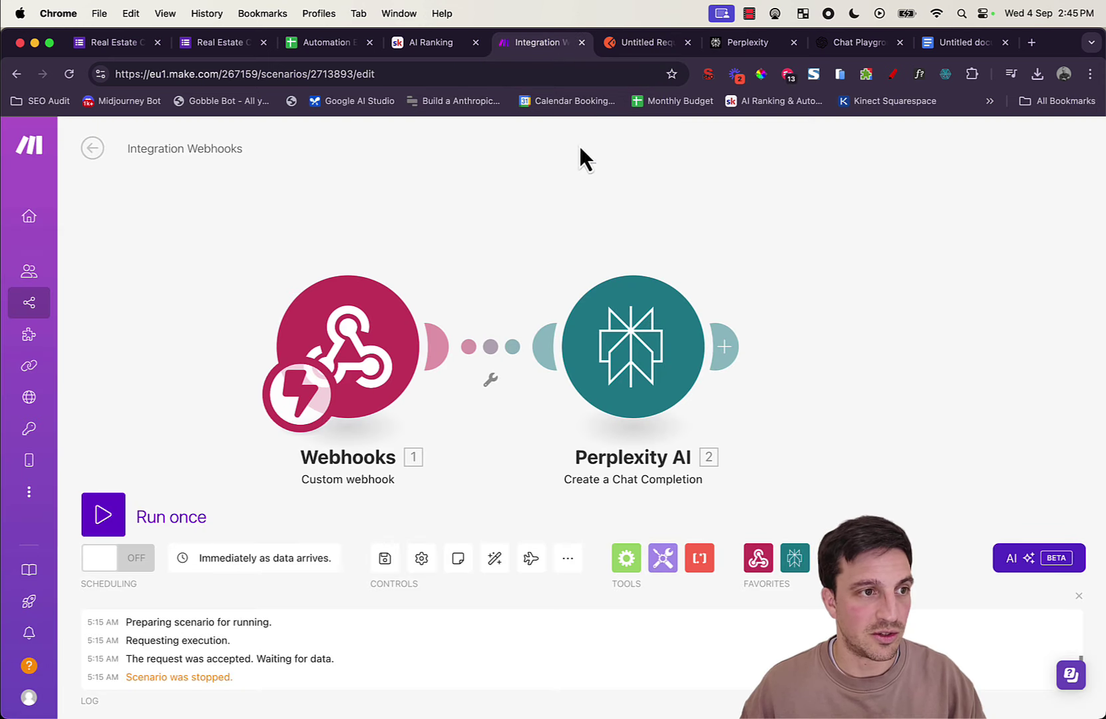
pyautogui.click(379, 365)
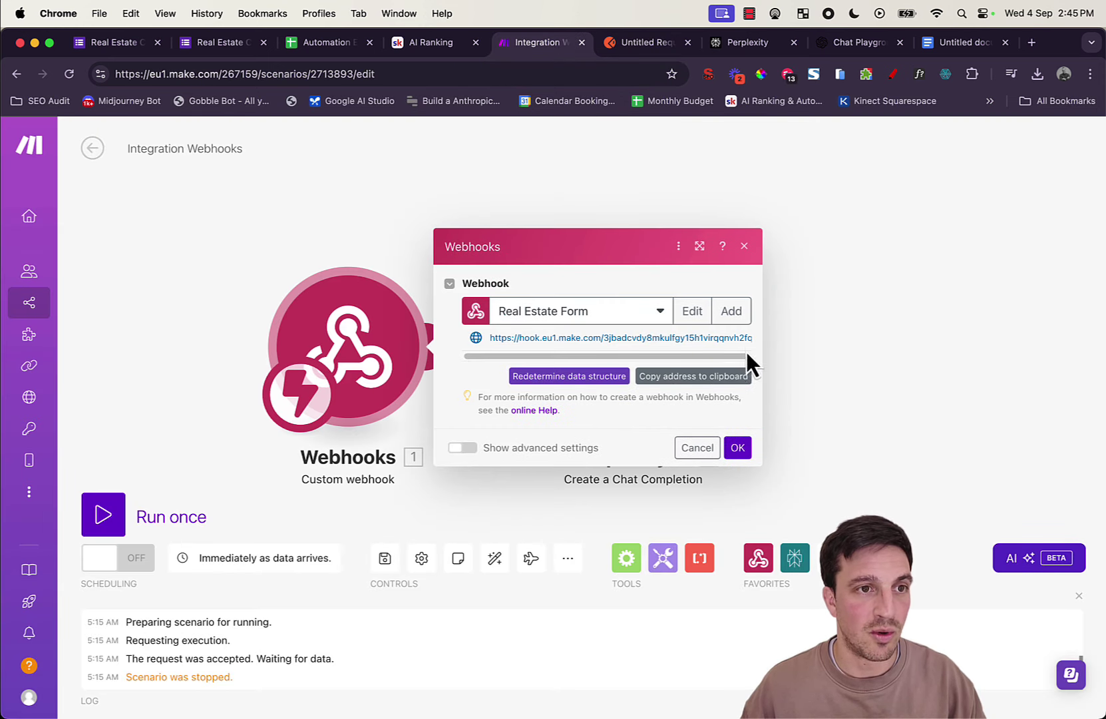
pyautogui.click(628, 45)
pyautogui.click(622, 232)
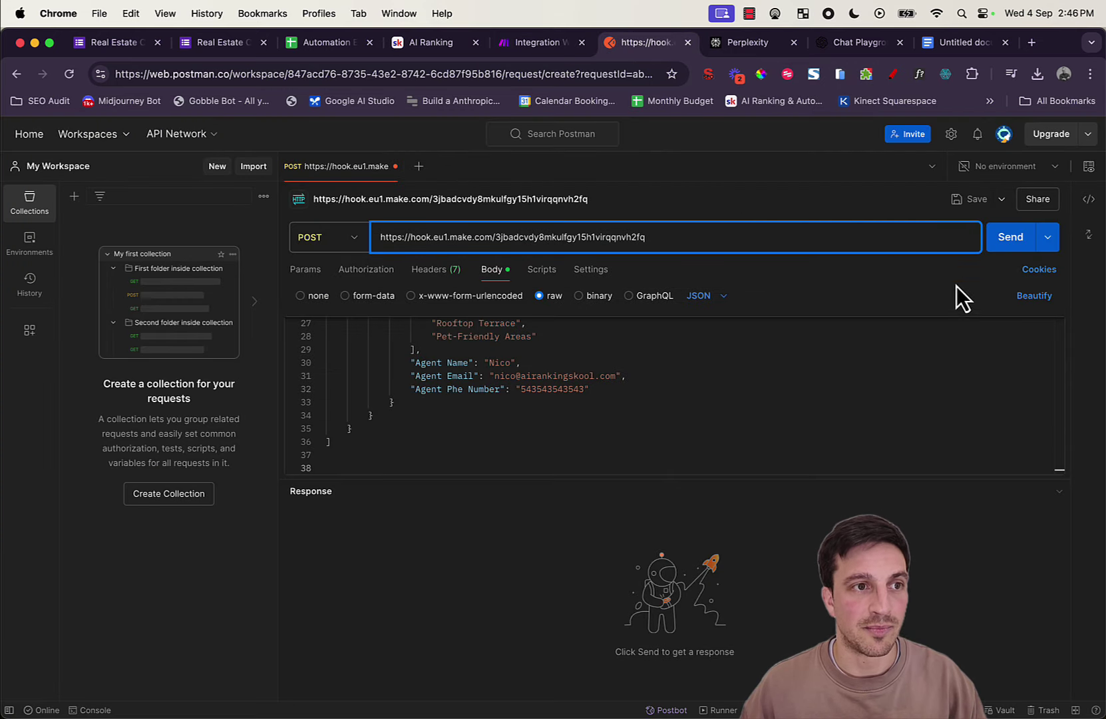
# Step: Start Run once in Make and send the POST from Postman to the webhook
pyautogui.click(537, 43)
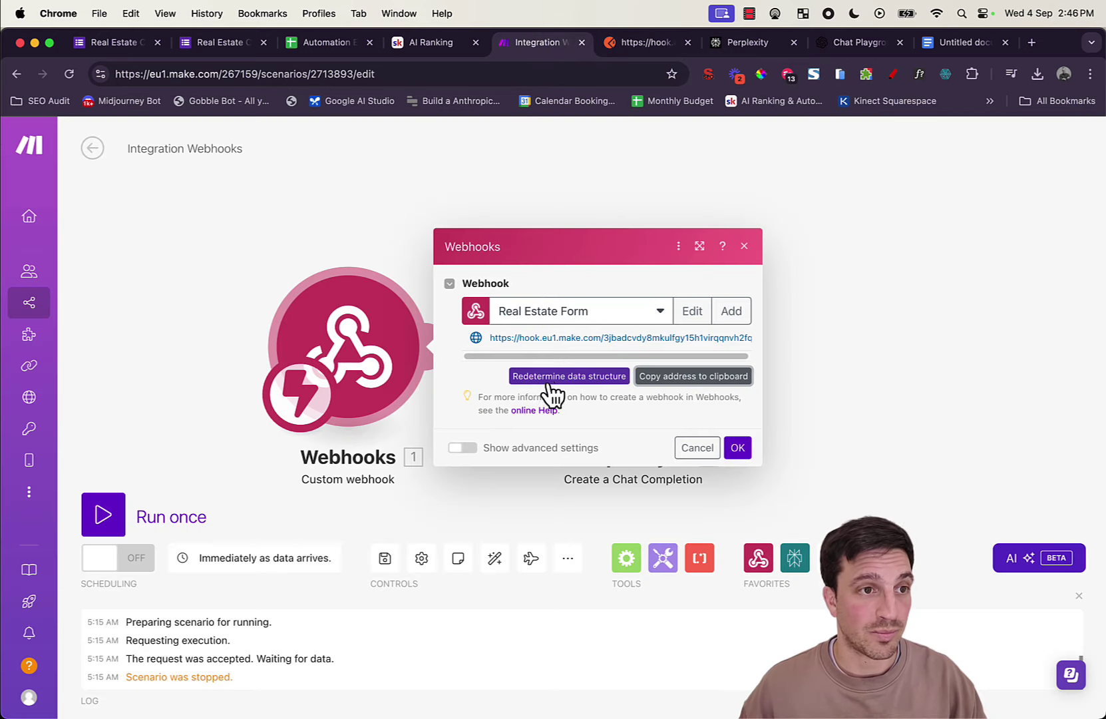
pyautogui.click(737, 454)
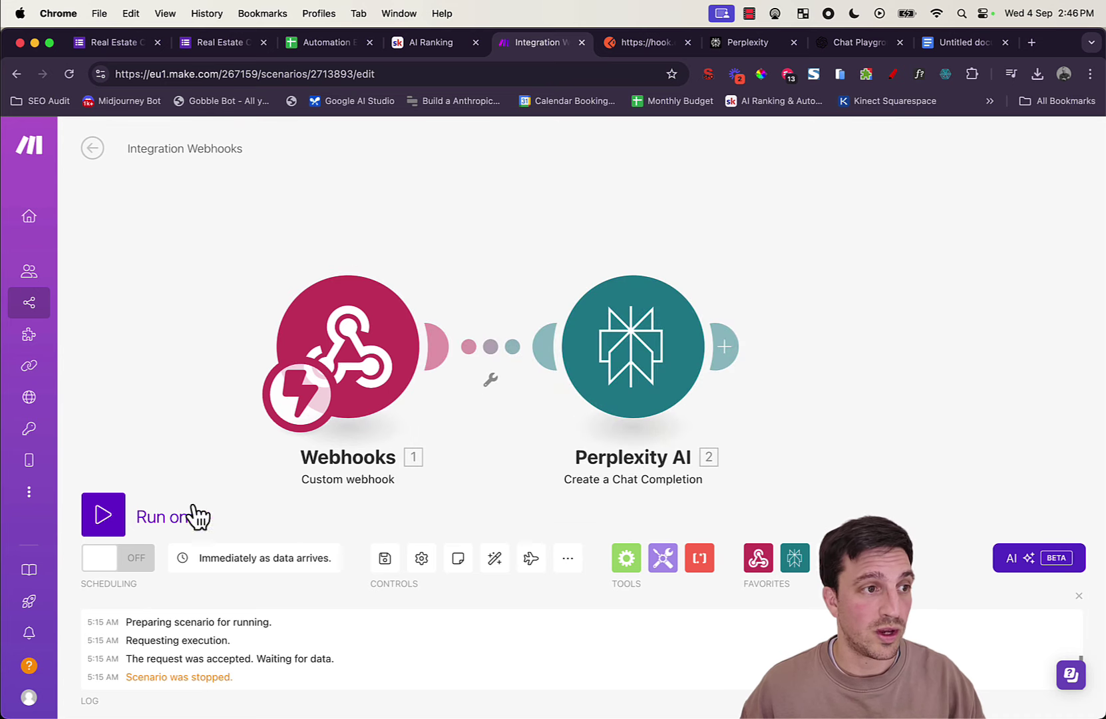
pyautogui.click(116, 519)
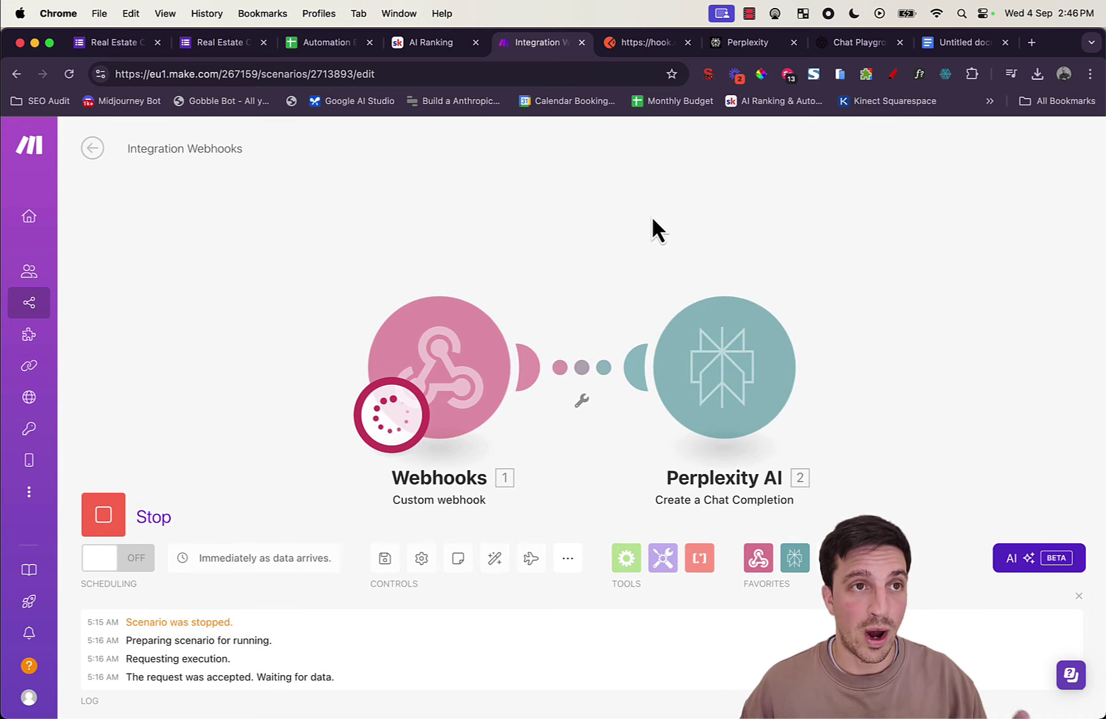
pyautogui.click(649, 43)
pyautogui.click(1007, 244)
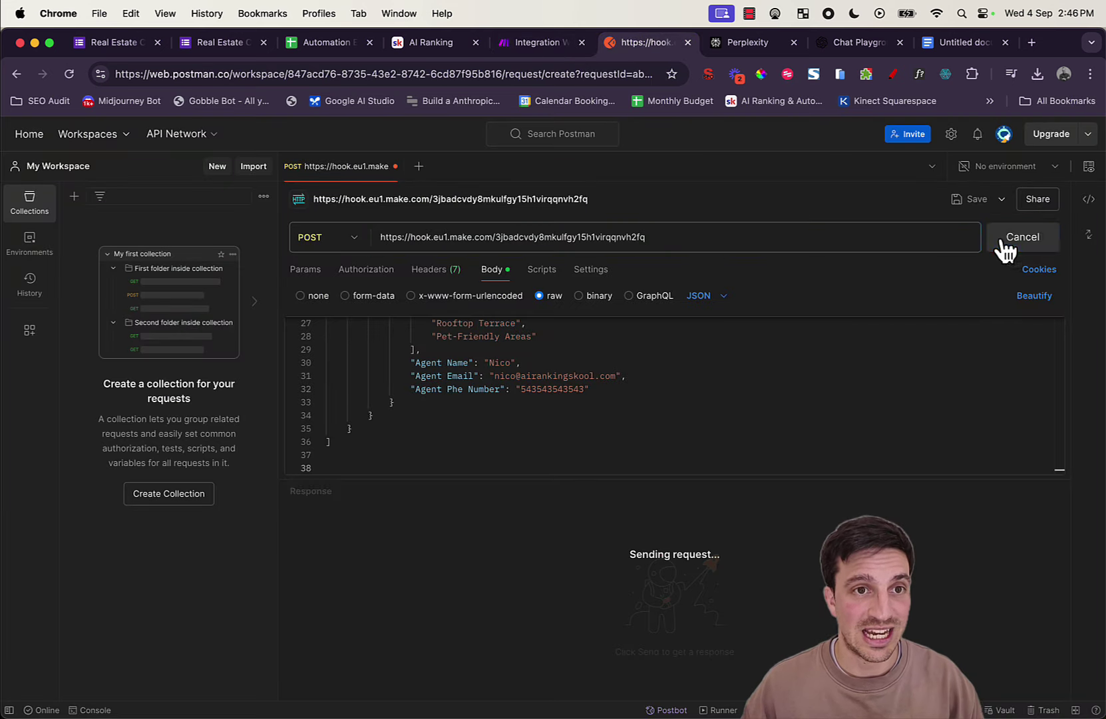
pyautogui.click(539, 43)
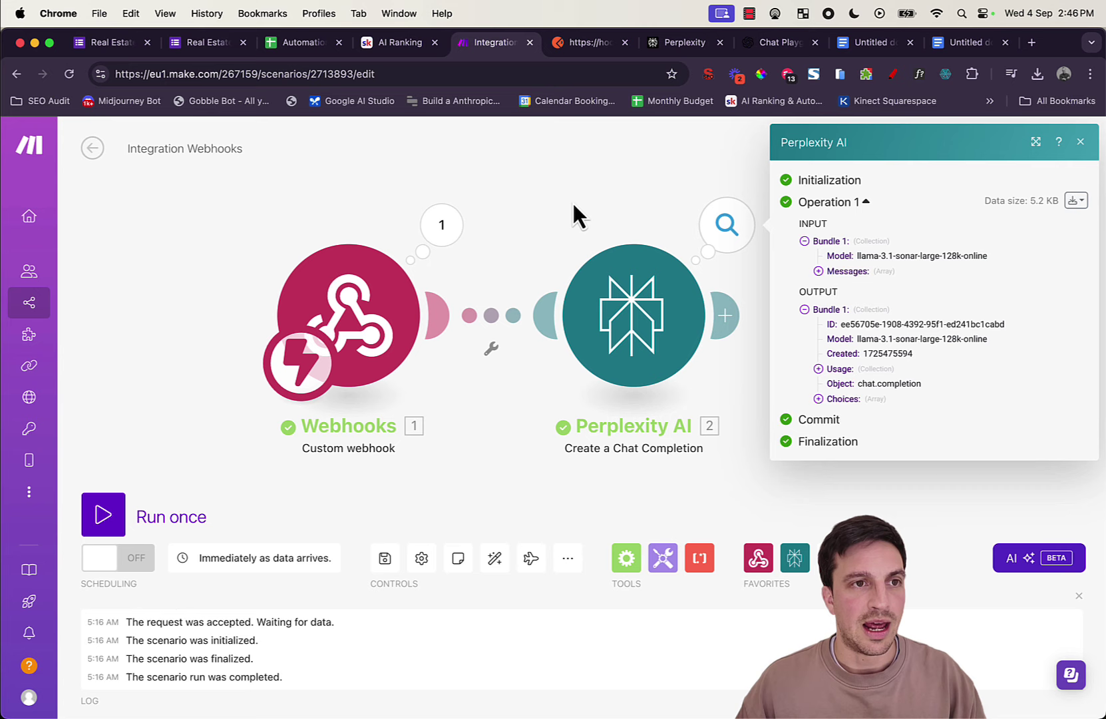
# Step: Open Perplexity AI's run output and expand Usage, Choices, Message and Content
pyautogui.click(725, 247)
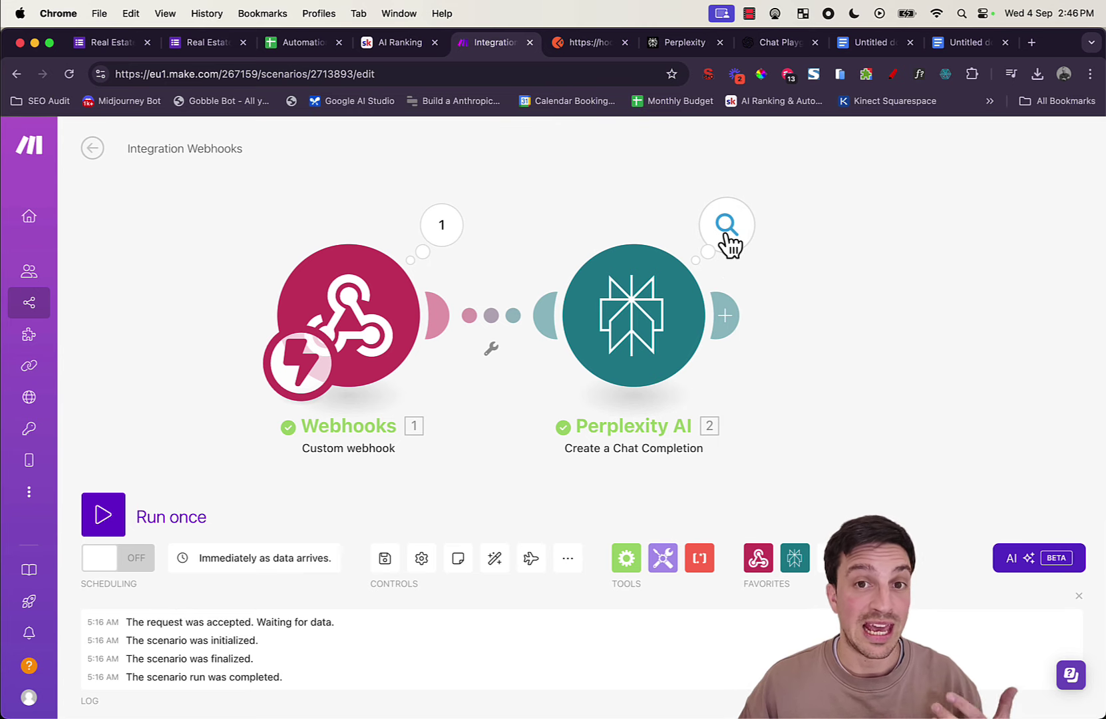
pyautogui.click(727, 243)
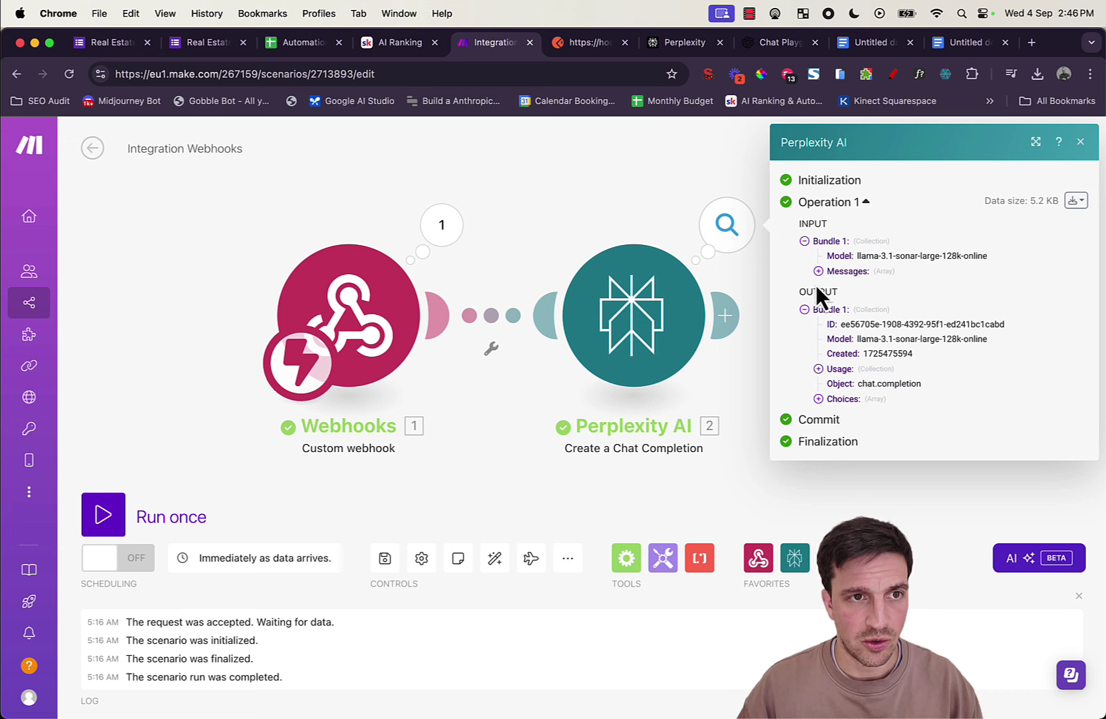
pyautogui.click(819, 369)
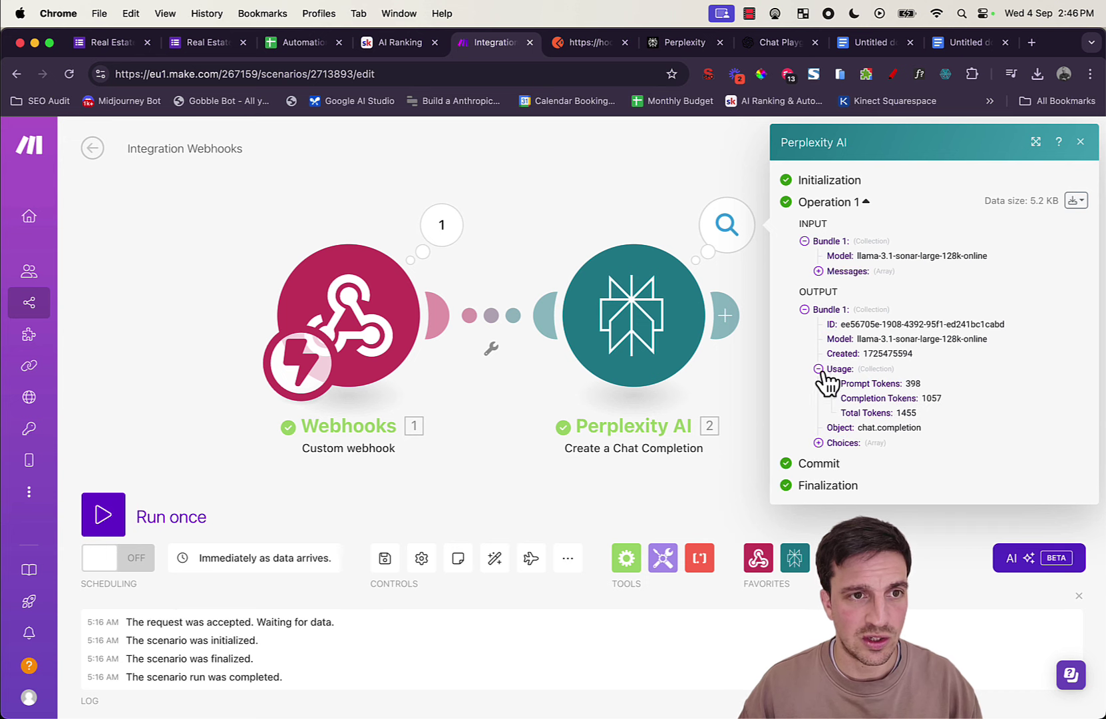
pyautogui.click(832, 440)
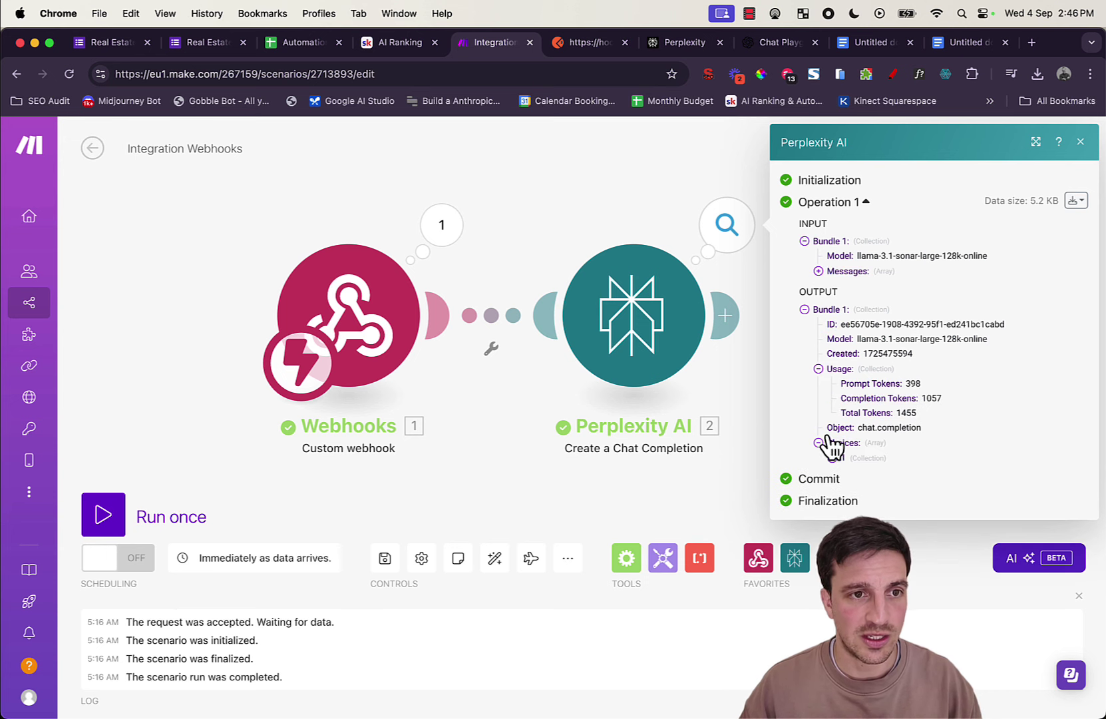
pyautogui.click(833, 458)
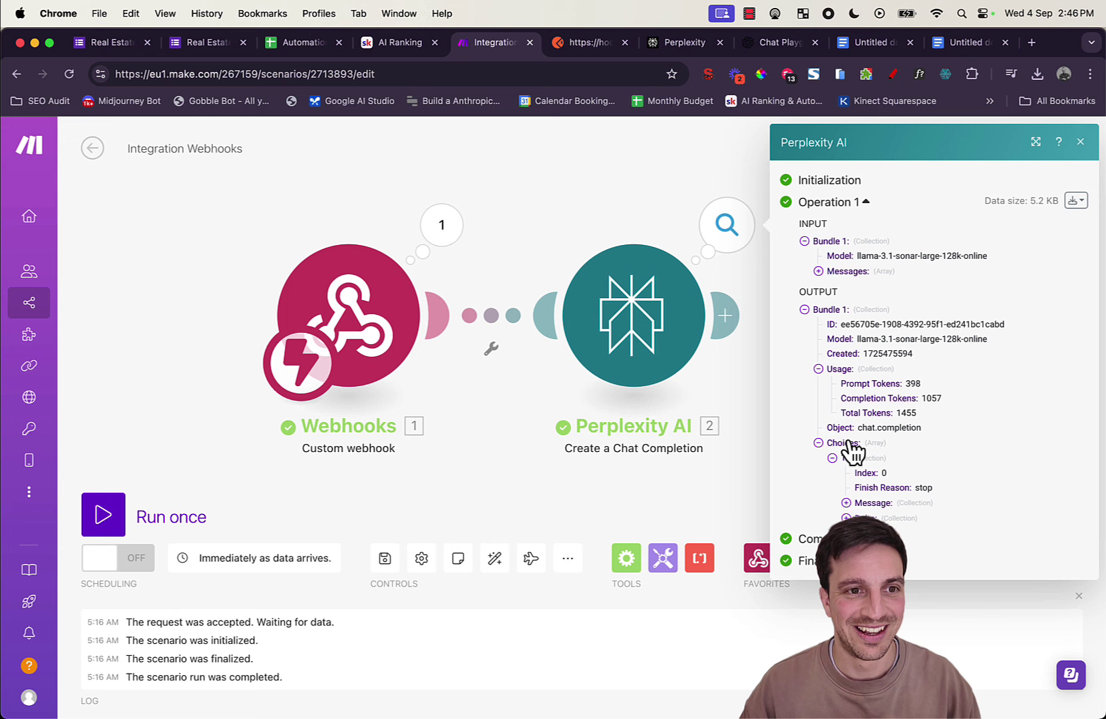
pyautogui.click(854, 503)
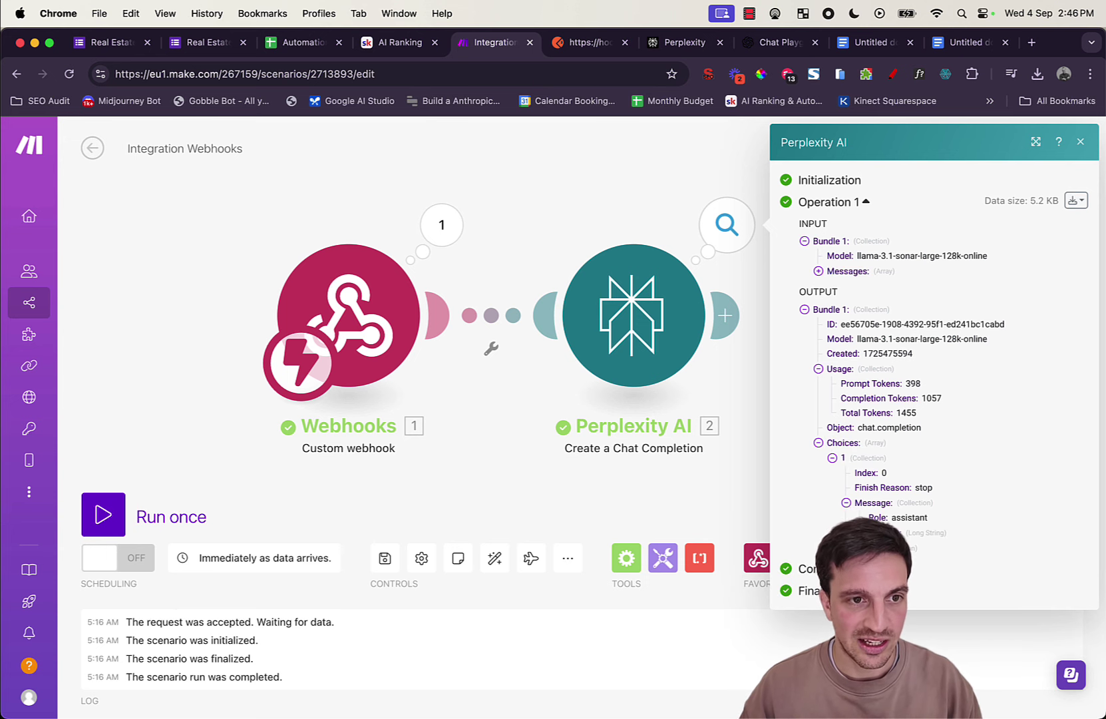
pyautogui.click(859, 532)
# Step: Read Perplexity's market-research response and add a new module after Perplexity AI
pyautogui.scroll(-3, 896, 447)
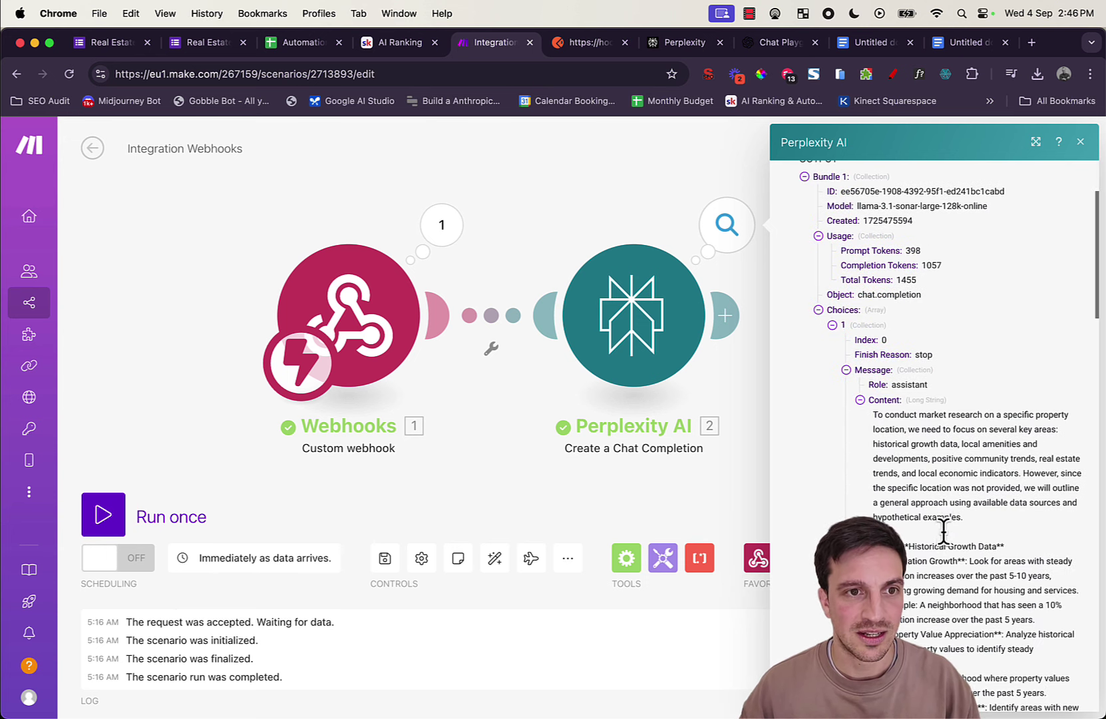
pyautogui.scroll(-15, 948, 522)
pyautogui.scroll(3, 950, 516)
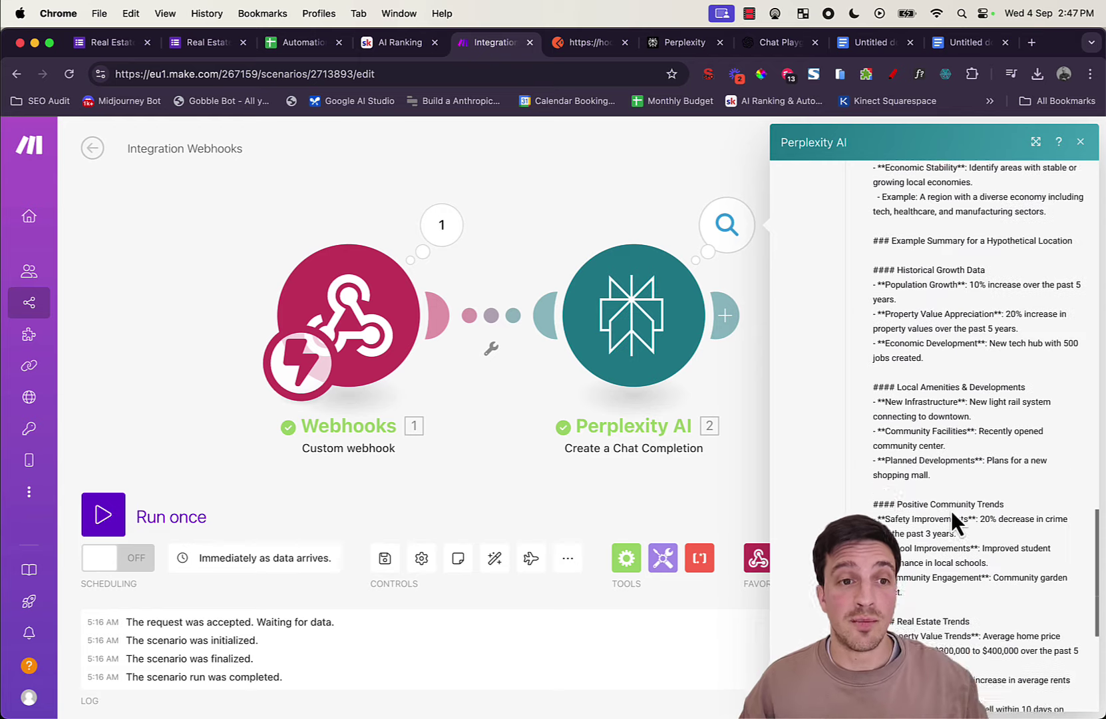
pyautogui.scroll(10, 951, 518)
pyautogui.scroll(-4, 947, 506)
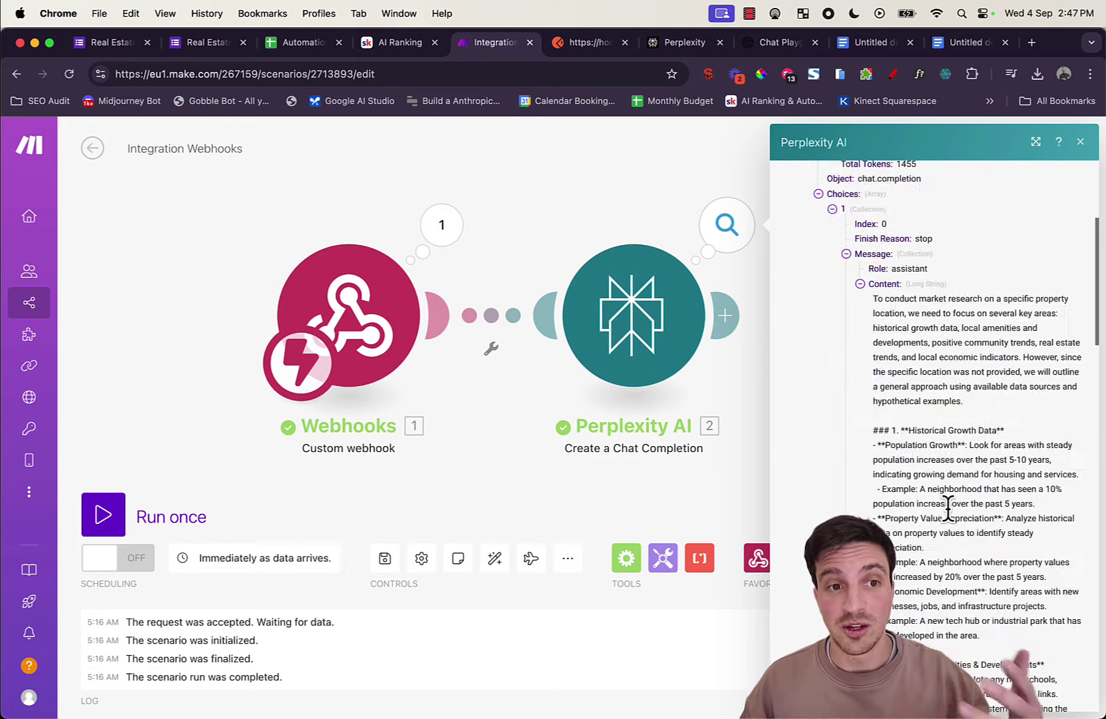
pyautogui.scroll(-3, 948, 505)
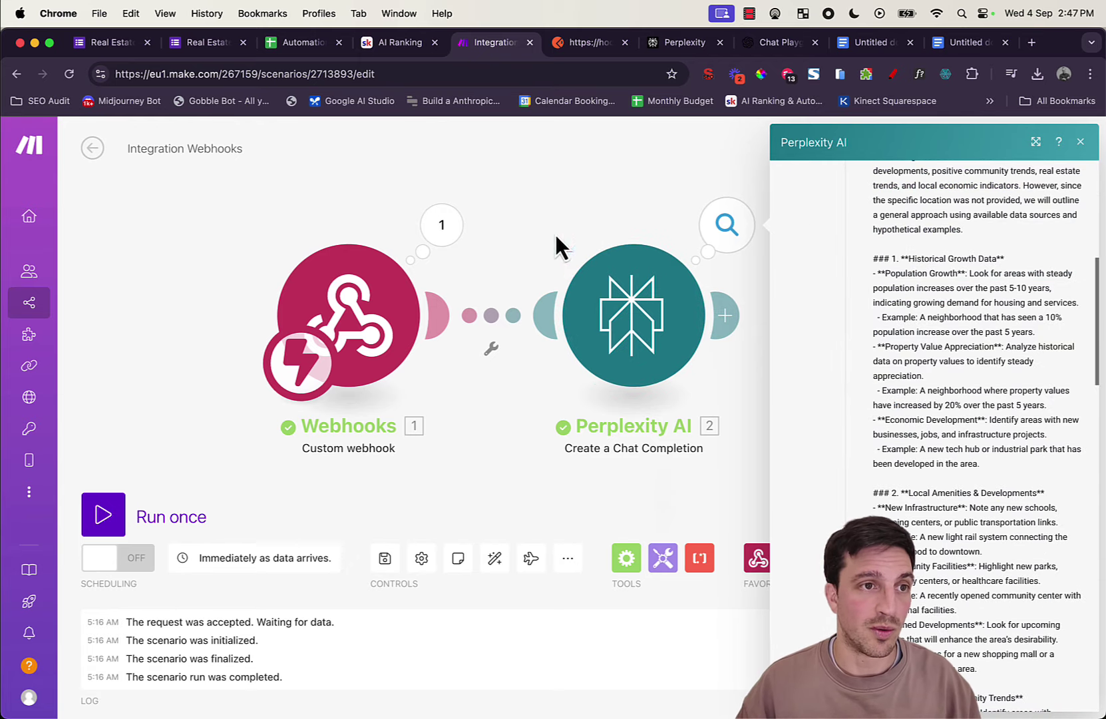
pyautogui.click(724, 315)
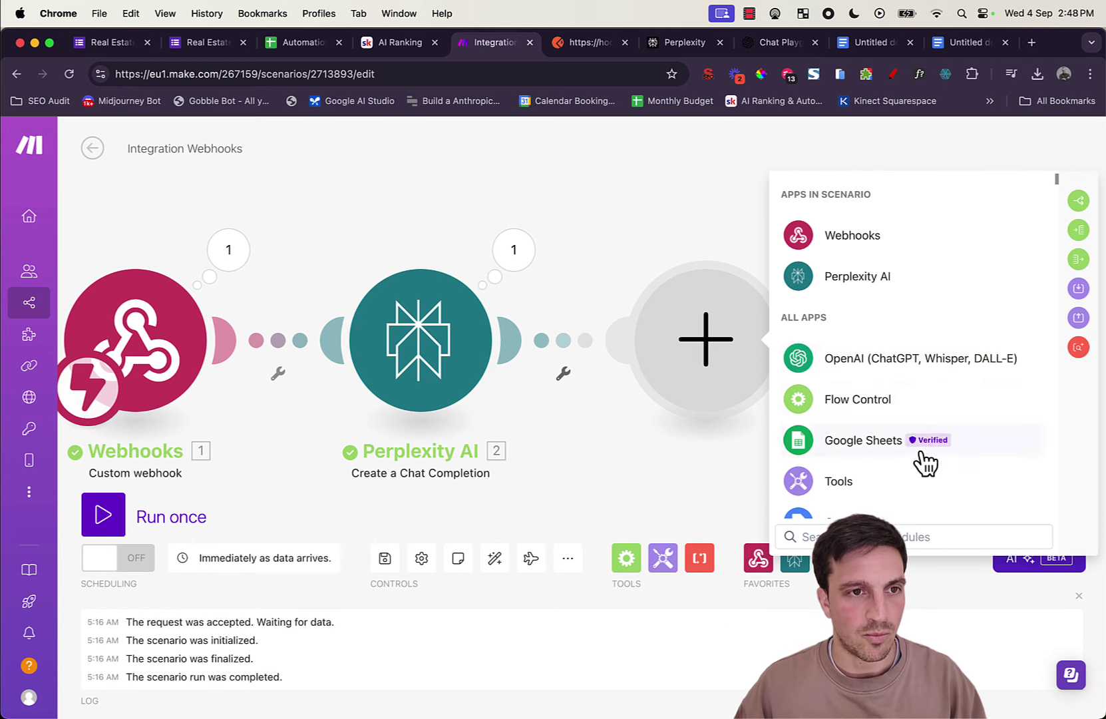
# Step: Add an OpenAI Create a Chat Completion module after the Perplexity AI module
pyautogui.scroll(-2, 910, 374)
pyautogui.scroll(2, 910, 374)
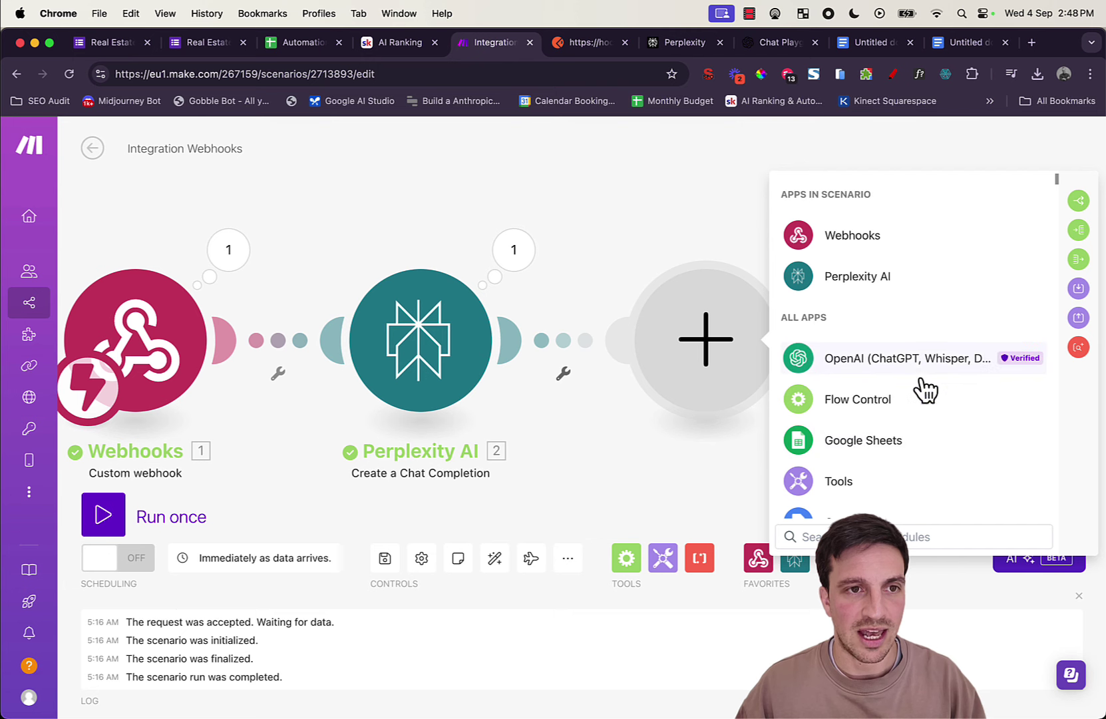
pyautogui.click(914, 377)
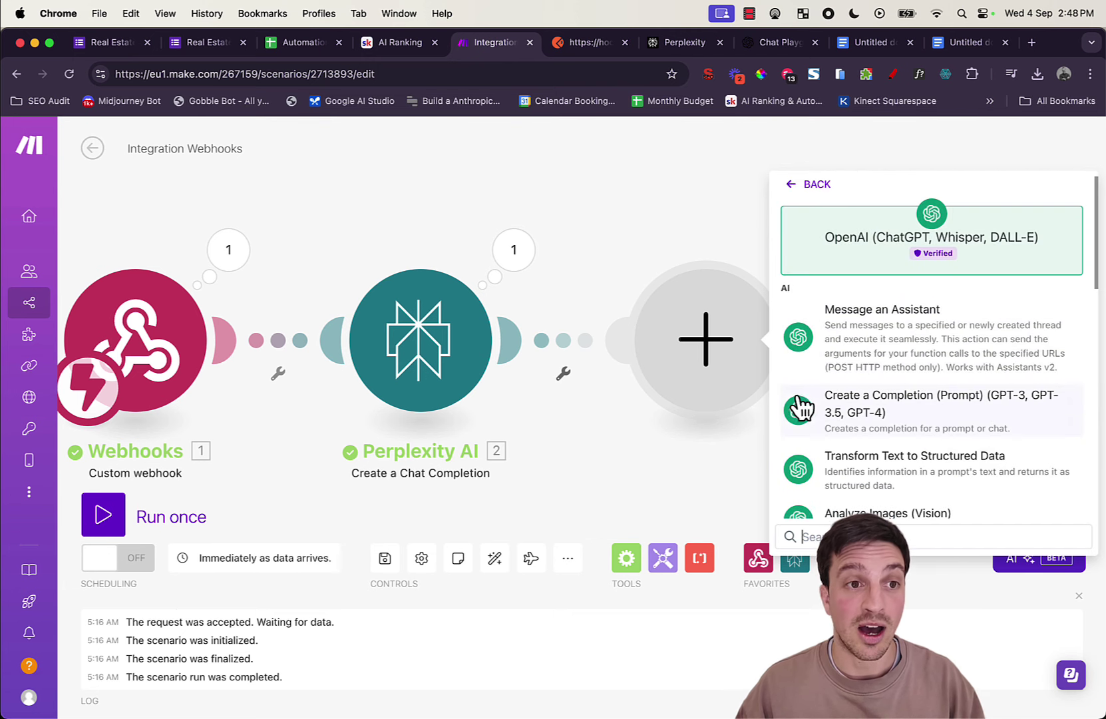
pyautogui.hscroll(-5, 792, 354)
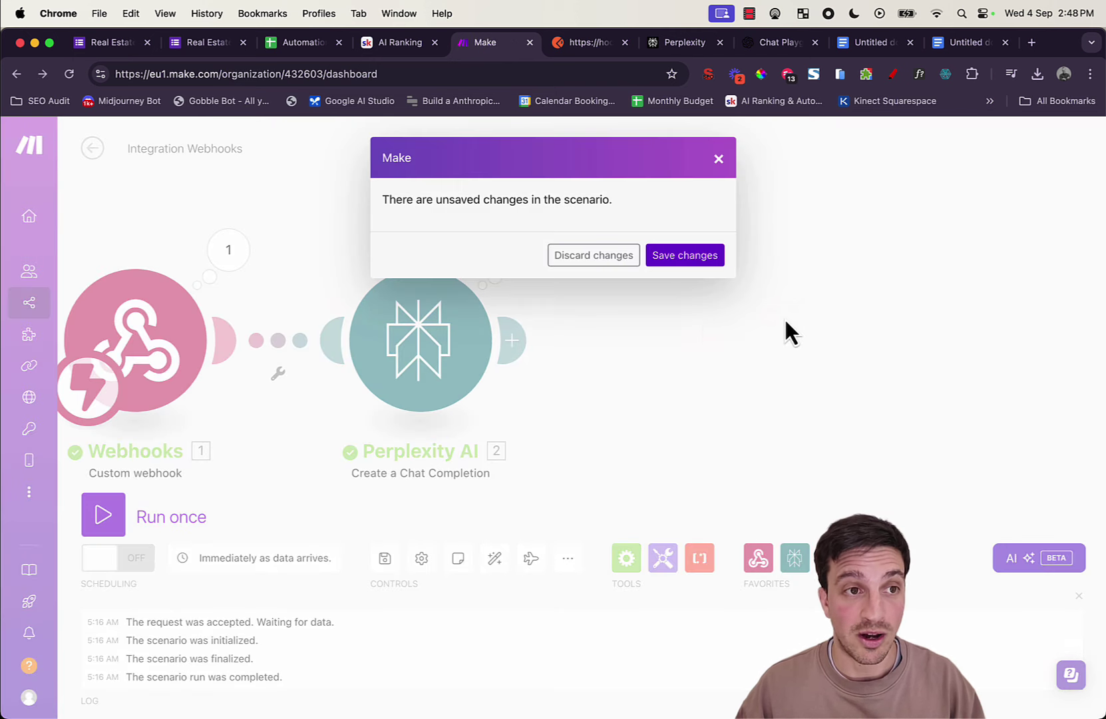
pyautogui.click(717, 166)
pyautogui.click(514, 340)
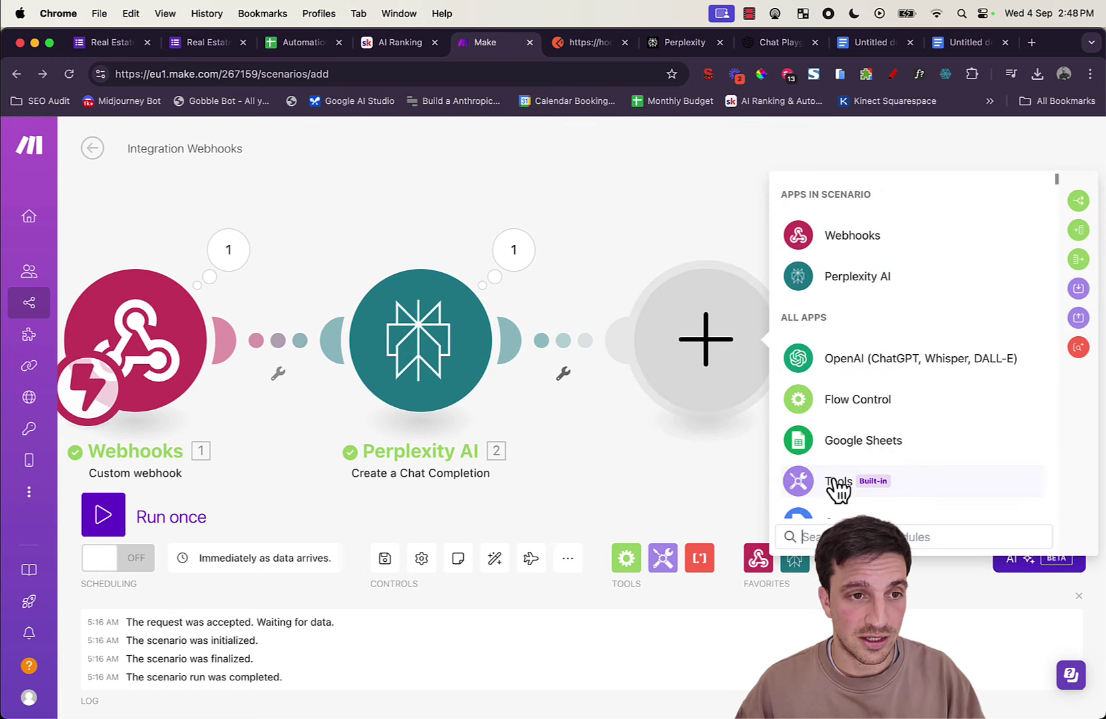
pyautogui.write('open')
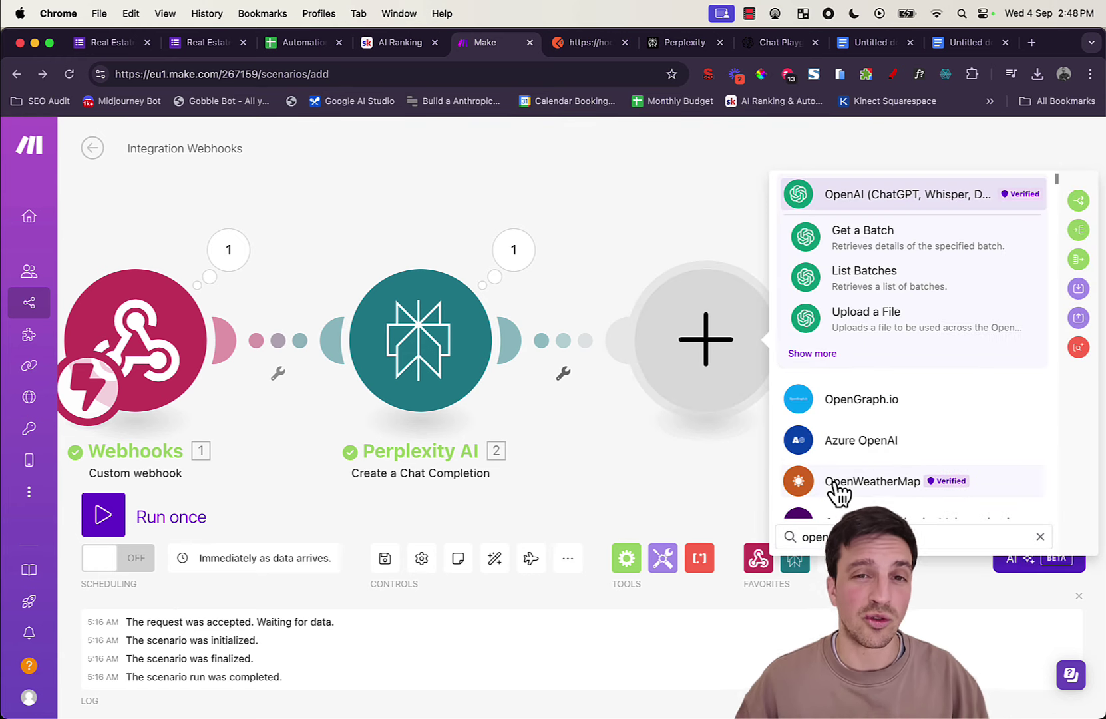
pyautogui.click(812, 358)
pyautogui.scroll(-1, 887, 465)
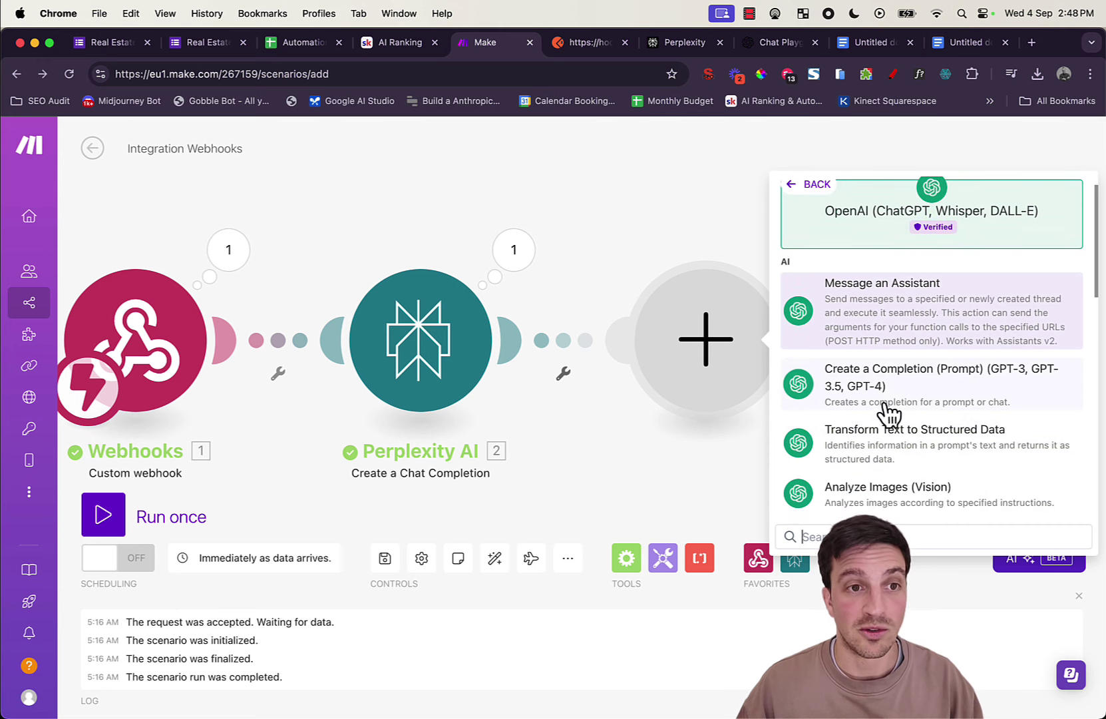
pyautogui.click(891, 393)
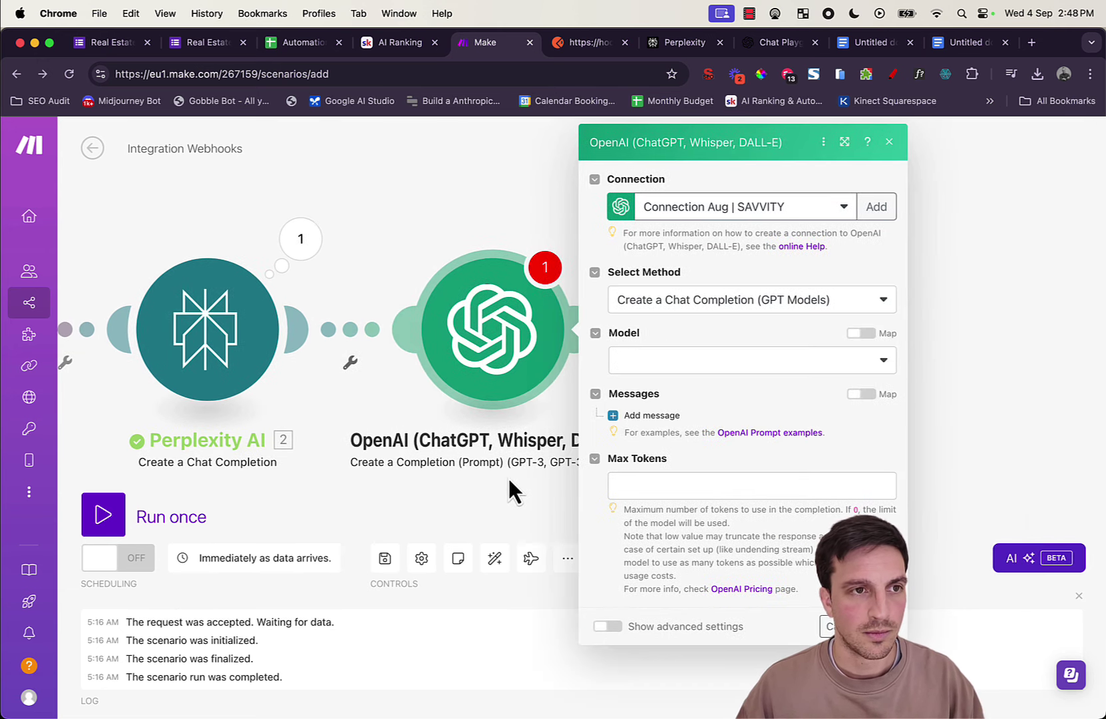
# Step: Keep chat completion, choose the gpt-4o-mini model and add a User-role message
pyautogui.click(793, 307)
pyautogui.click(795, 326)
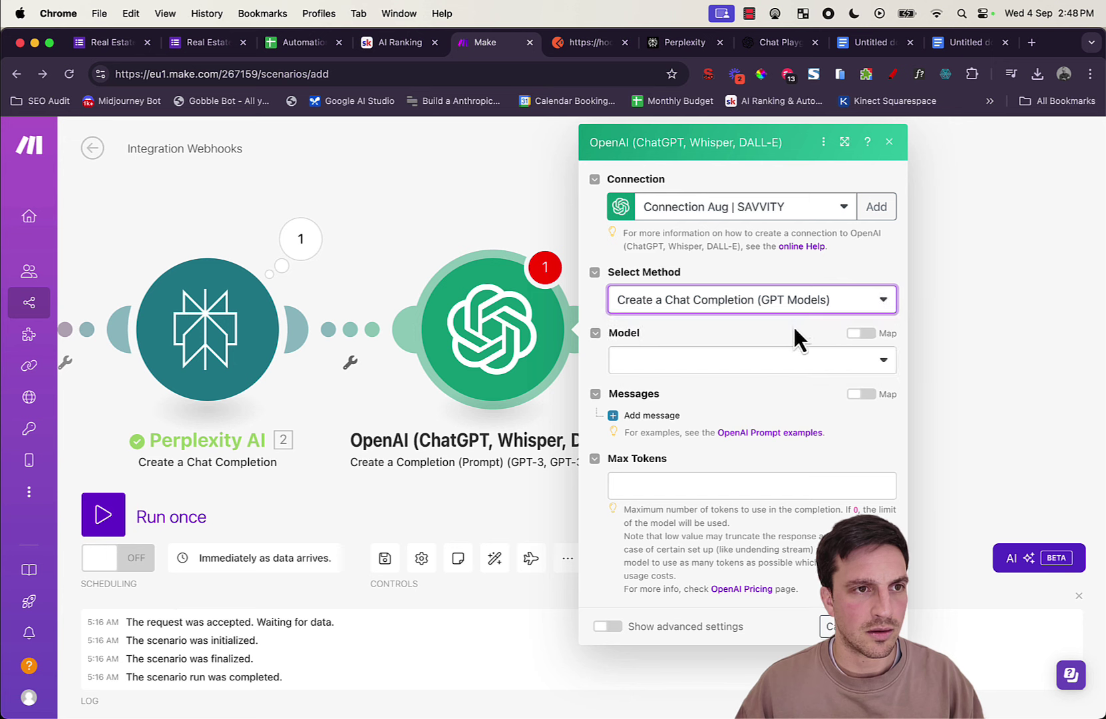
pyautogui.click(788, 363)
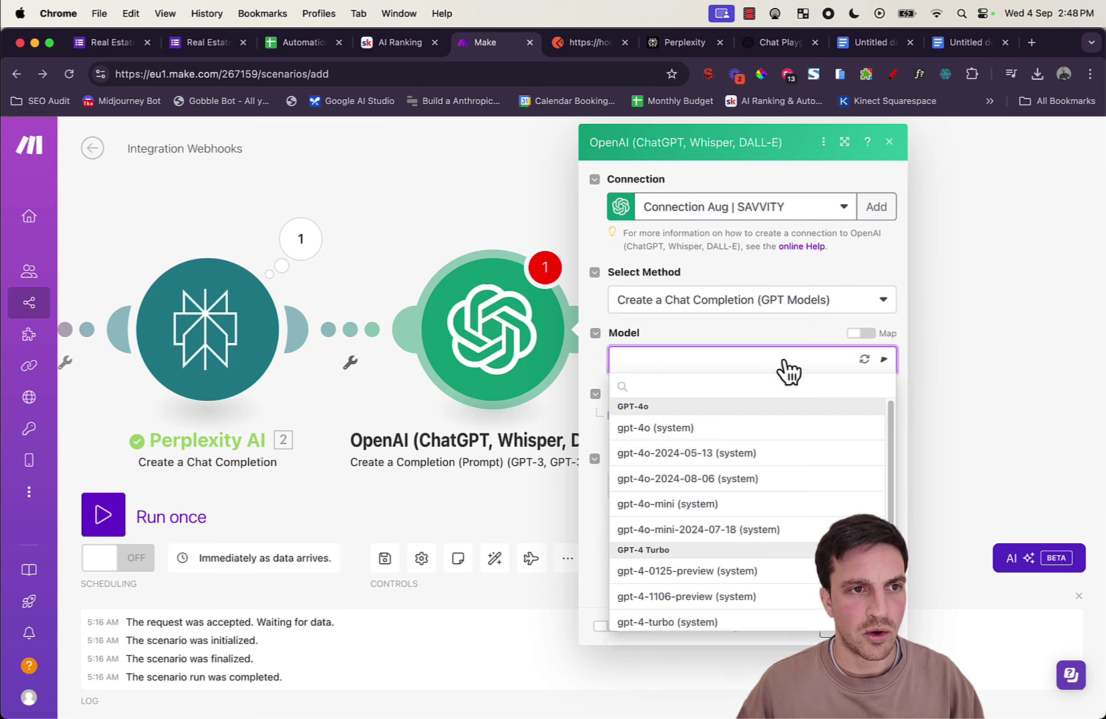
pyautogui.click(783, 509)
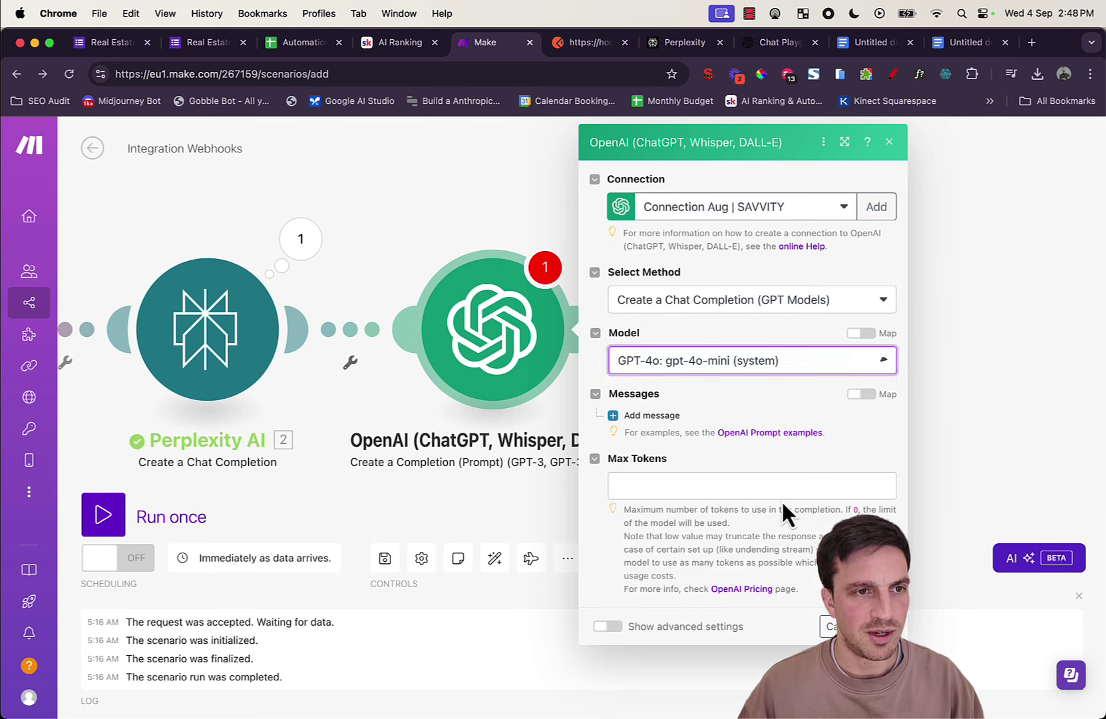
pyautogui.click(673, 420)
pyautogui.click(754, 465)
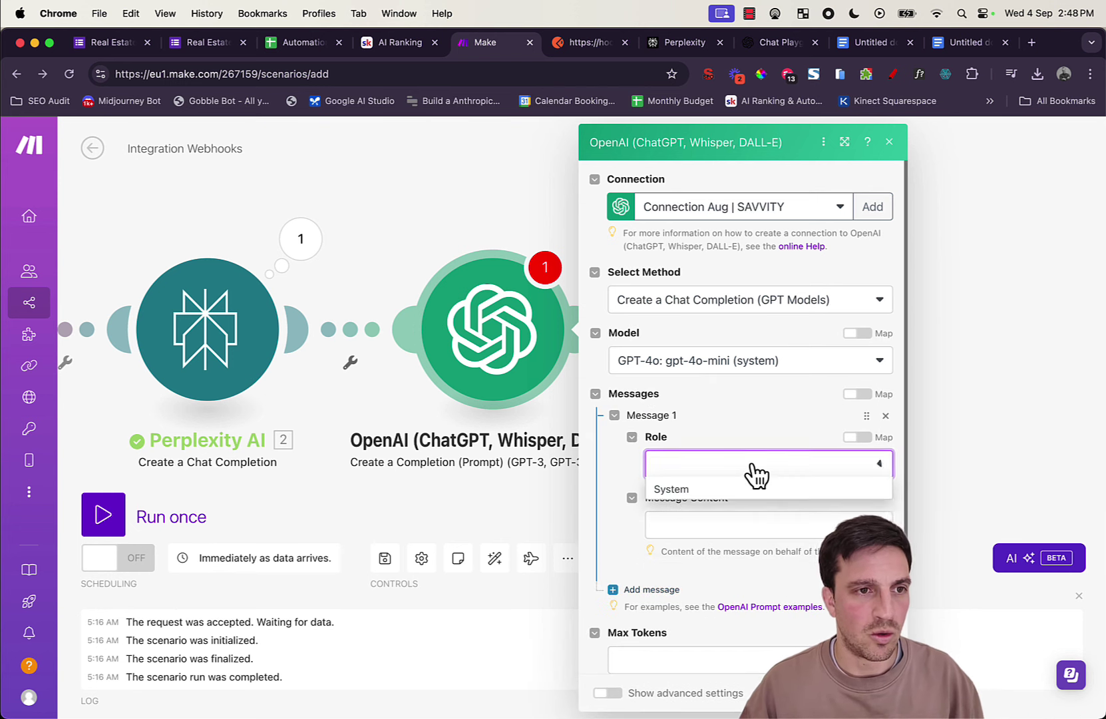
pyautogui.click(666, 514)
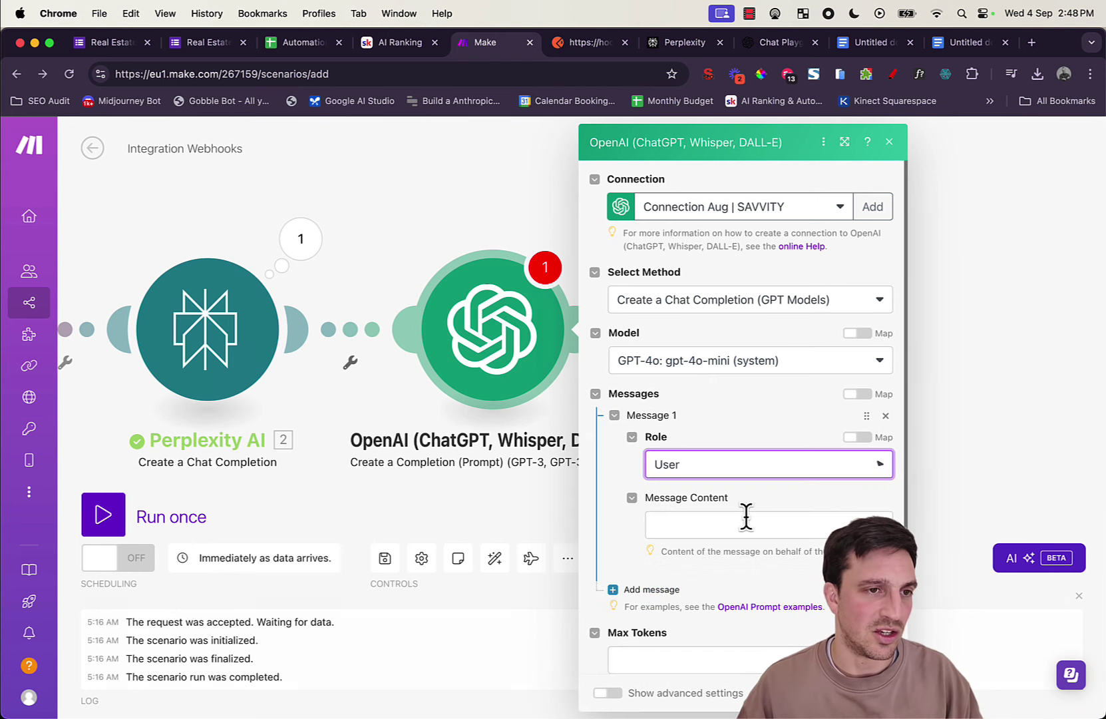
pyautogui.click(784, 531)
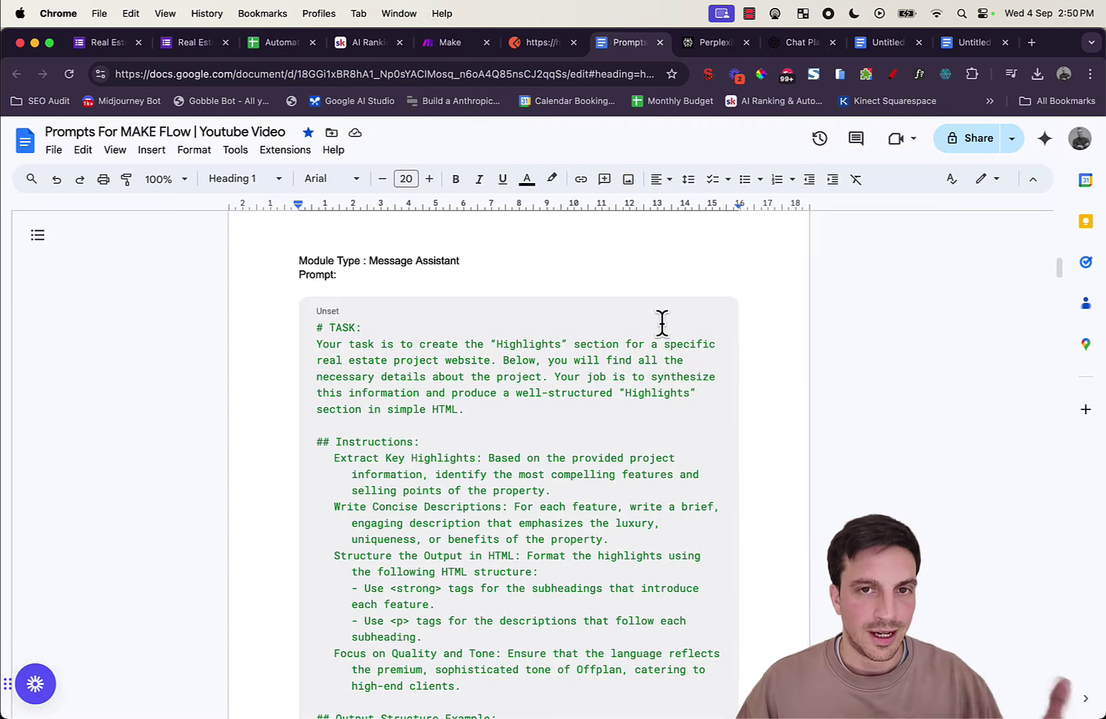
# Step: Select the Highlights prompt from # TASK to the end in the prompts doc, then return to Make
pyautogui.scroll(-5, 666, 332)
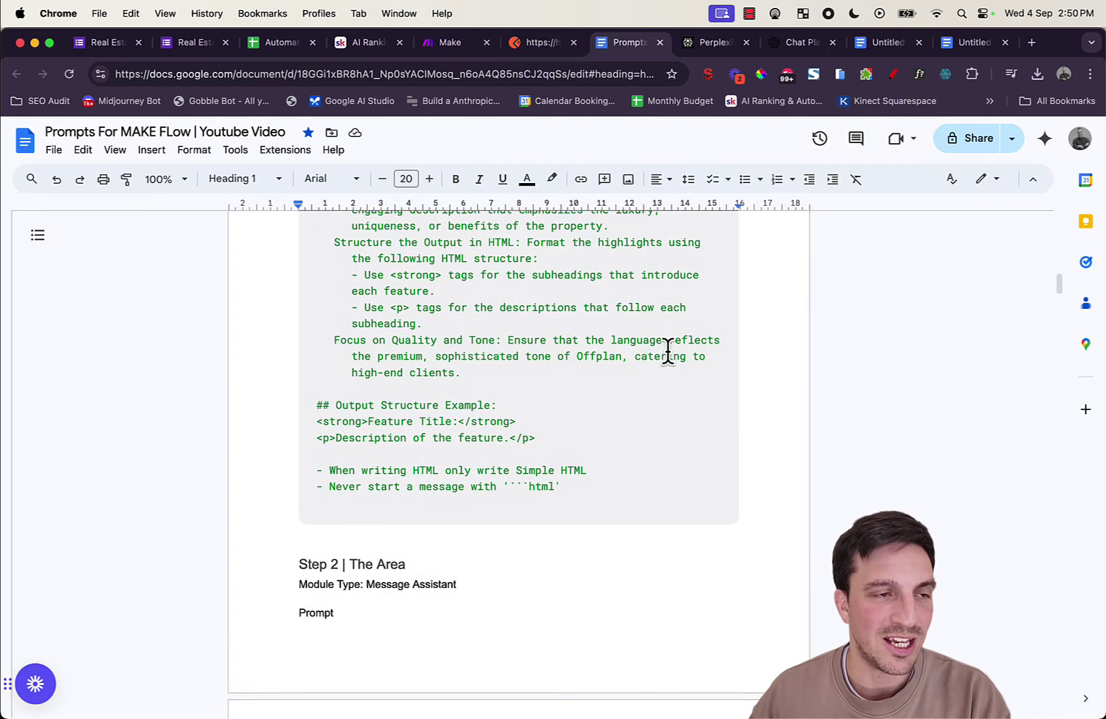
pyautogui.scroll(5, 667, 350)
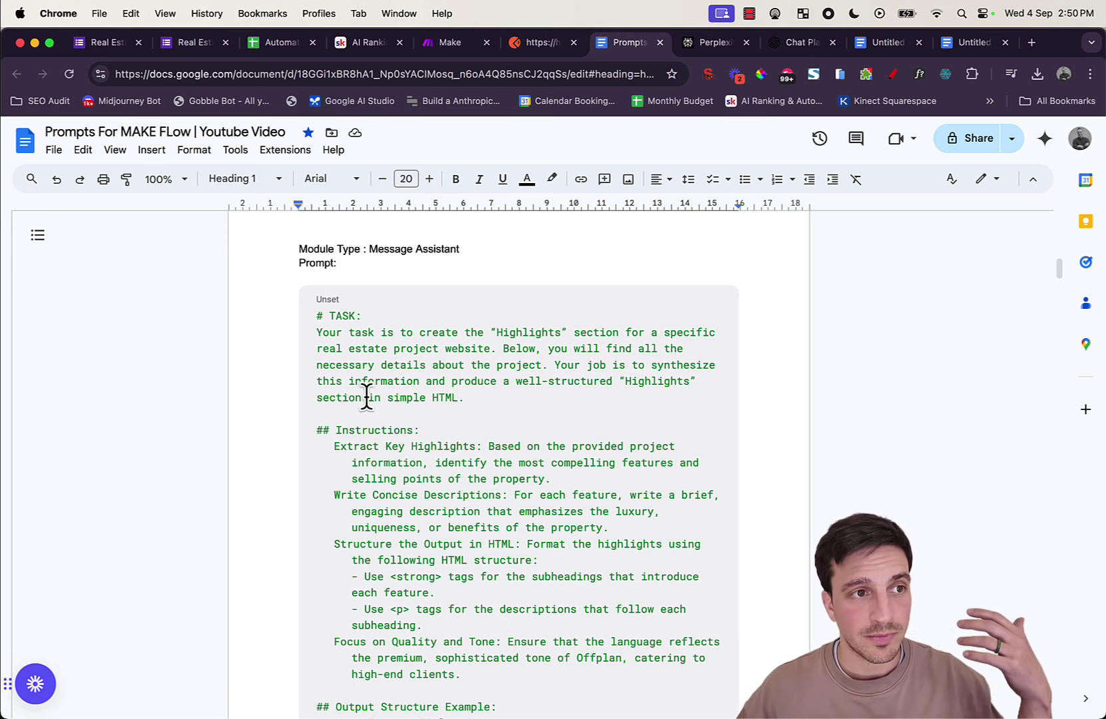
pyautogui.scroll(-15, 403, 412)
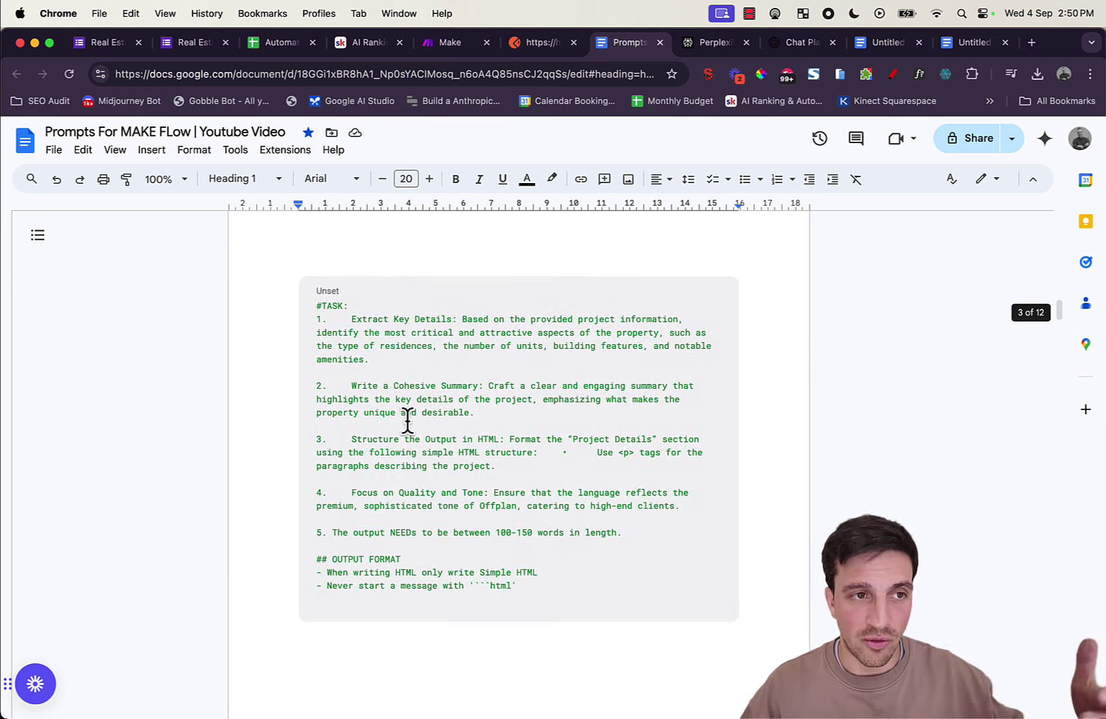
pyautogui.scroll(-10, 408, 420)
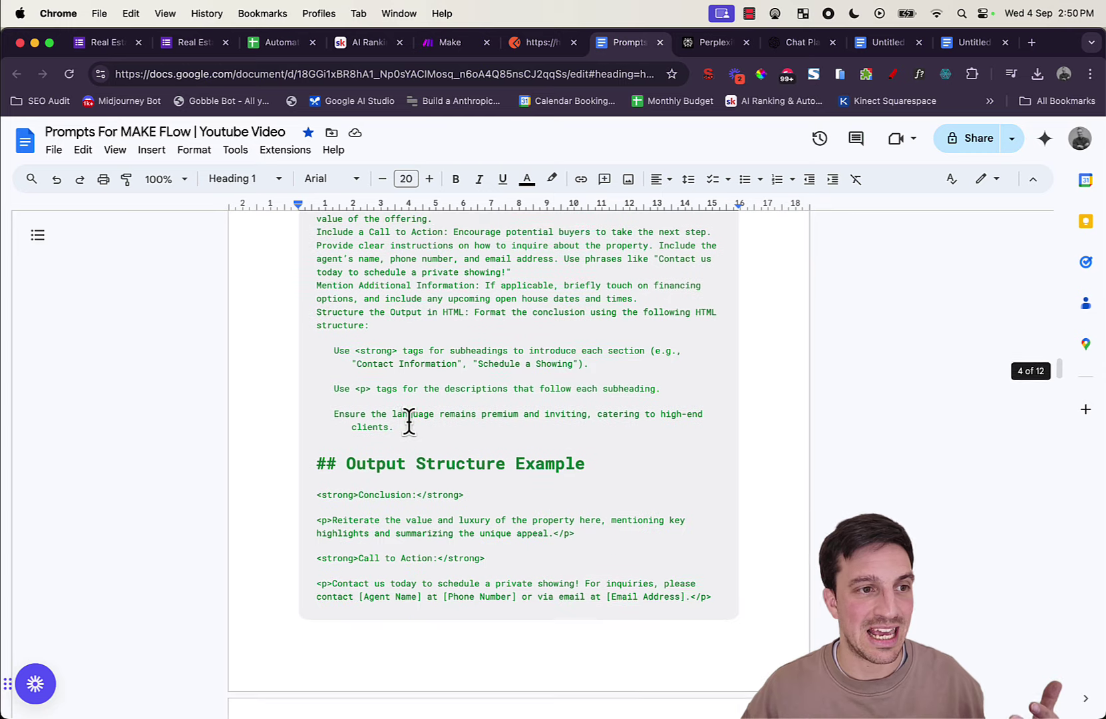
pyautogui.scroll(5, 408, 420)
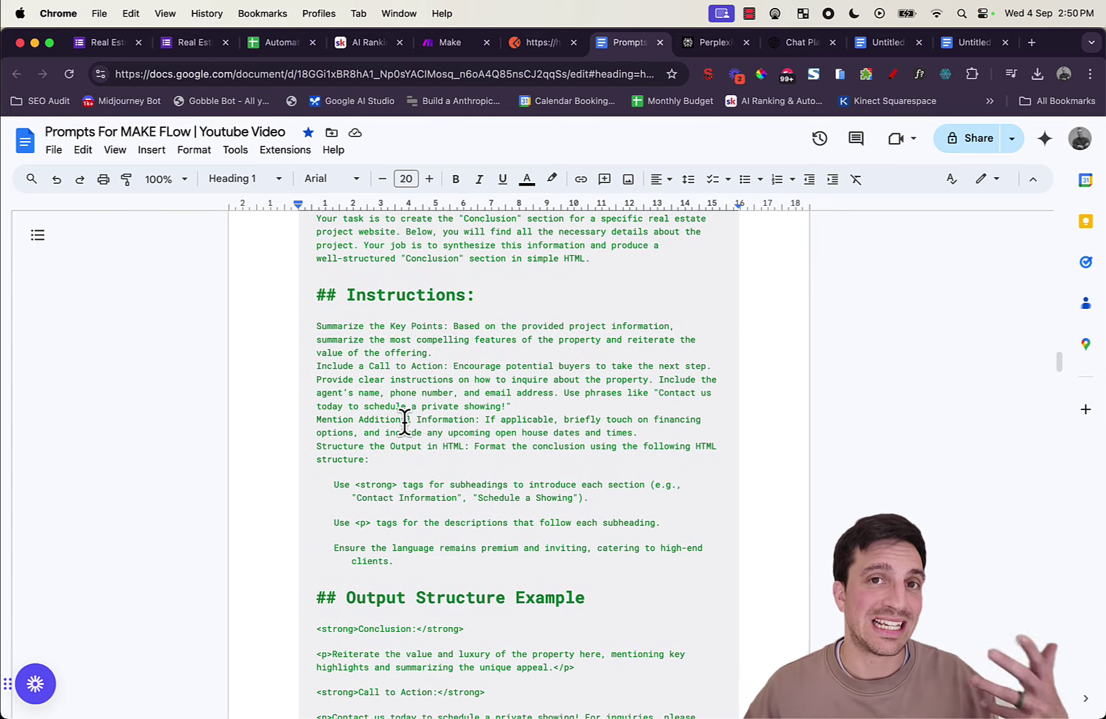
pyautogui.scroll(2, 406, 419)
pyautogui.scroll(-12, 405, 422)
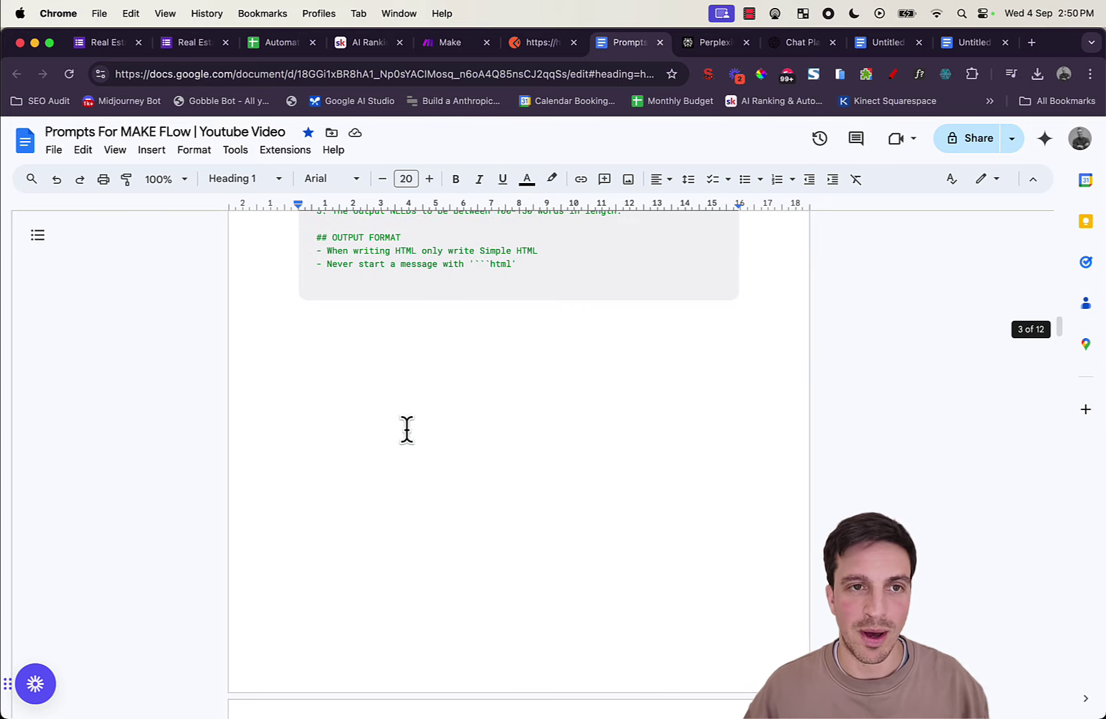
pyautogui.scroll(2, 407, 432)
pyautogui.scroll(6, 407, 433)
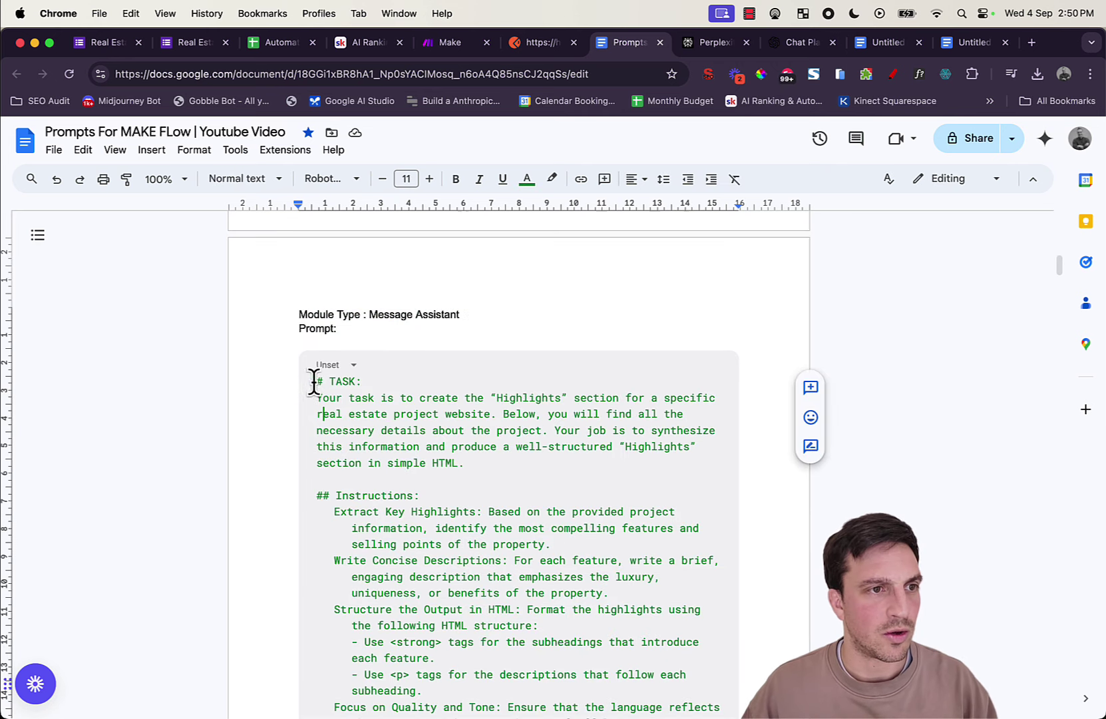
pyautogui.moveTo(313, 382); pyautogui.dragTo(562, 424)
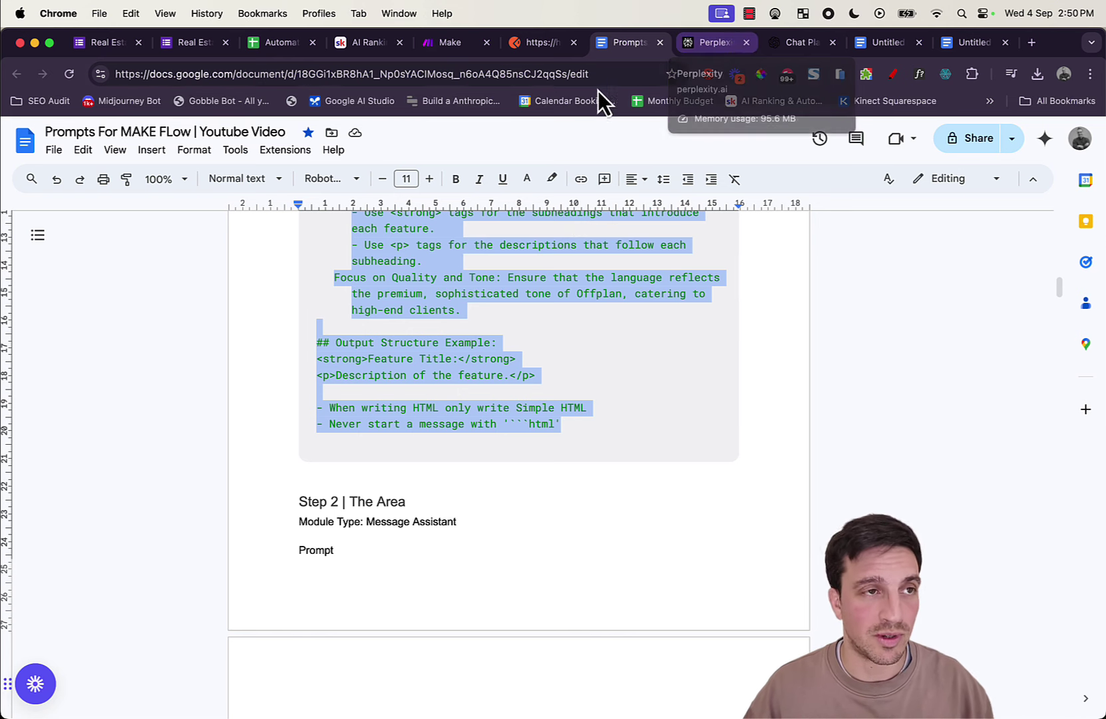
pyautogui.click(426, 43)
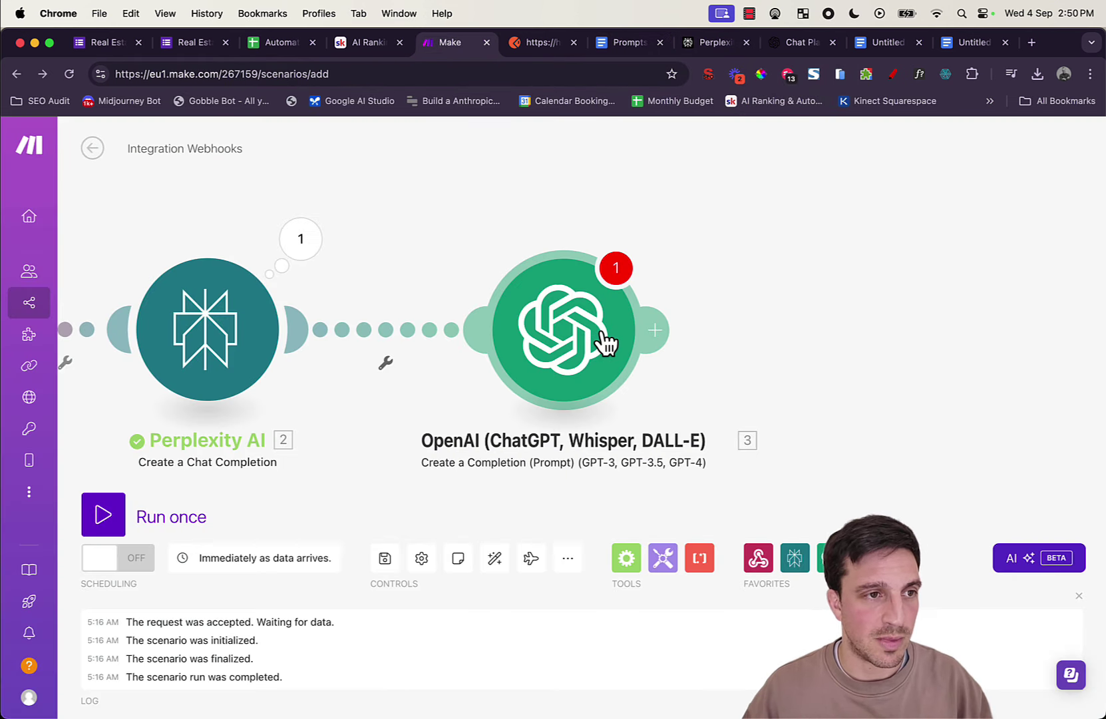
# Step: Paste the Highlights prompt into the OpenAI message content and add a 'Project Information to create the copy:' line
pyautogui.click(599, 340)
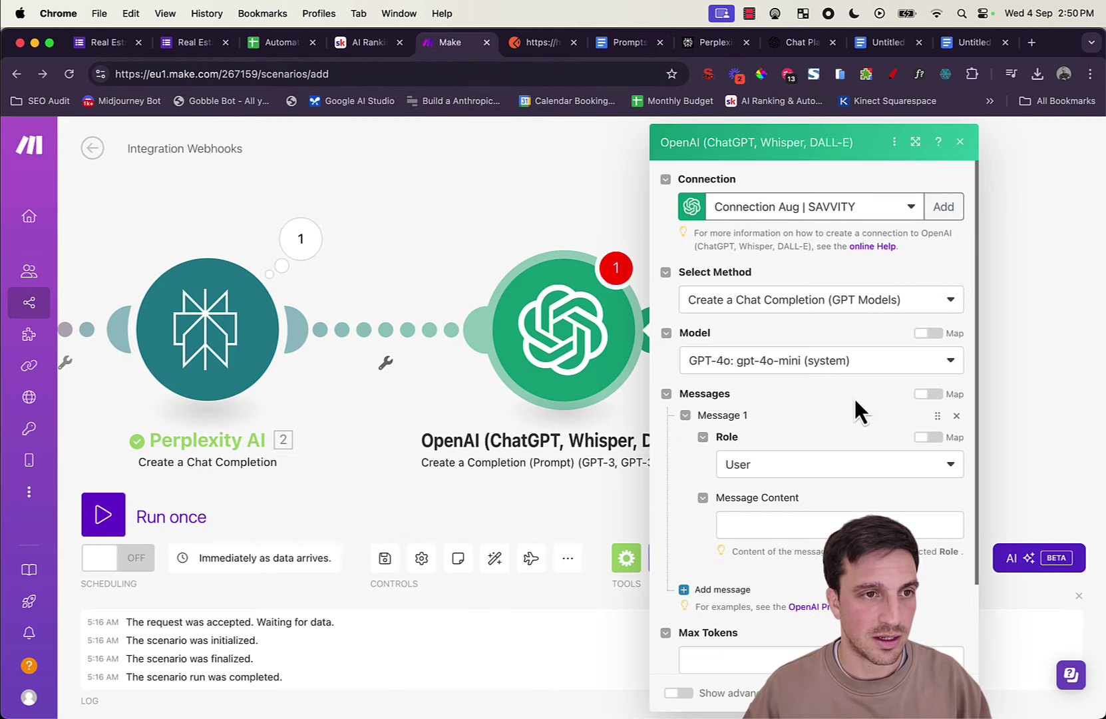
pyautogui.click(821, 528)
pyautogui.press('super+v')
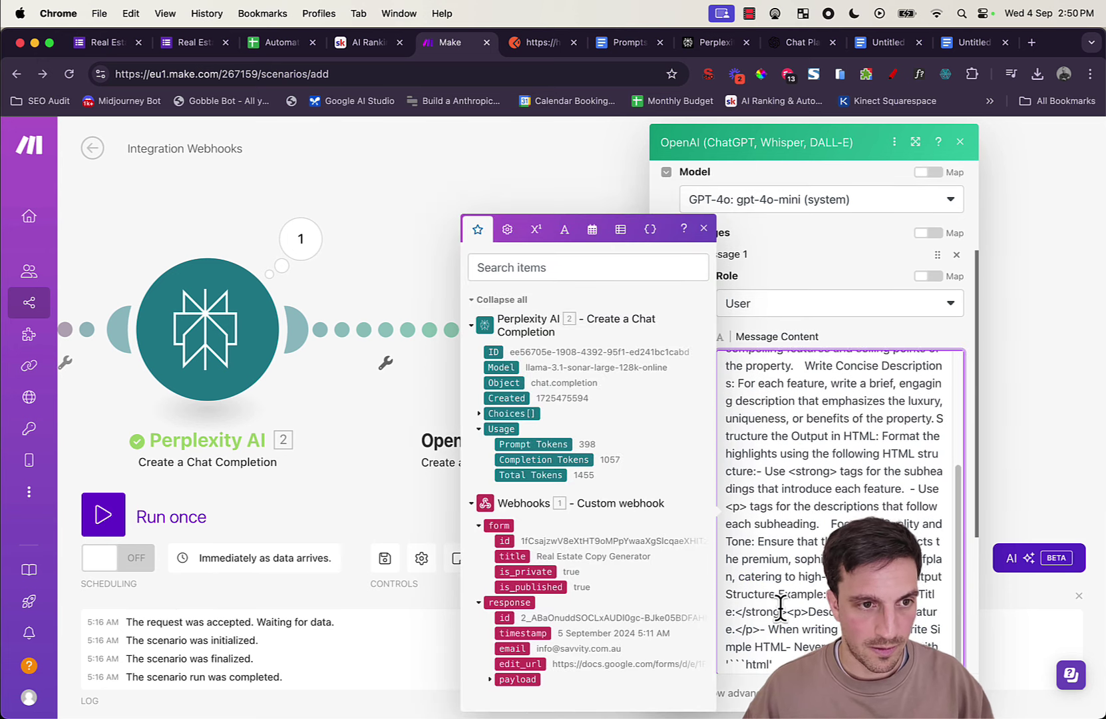
pyautogui.press('Return')
pyautogui.press('Return')
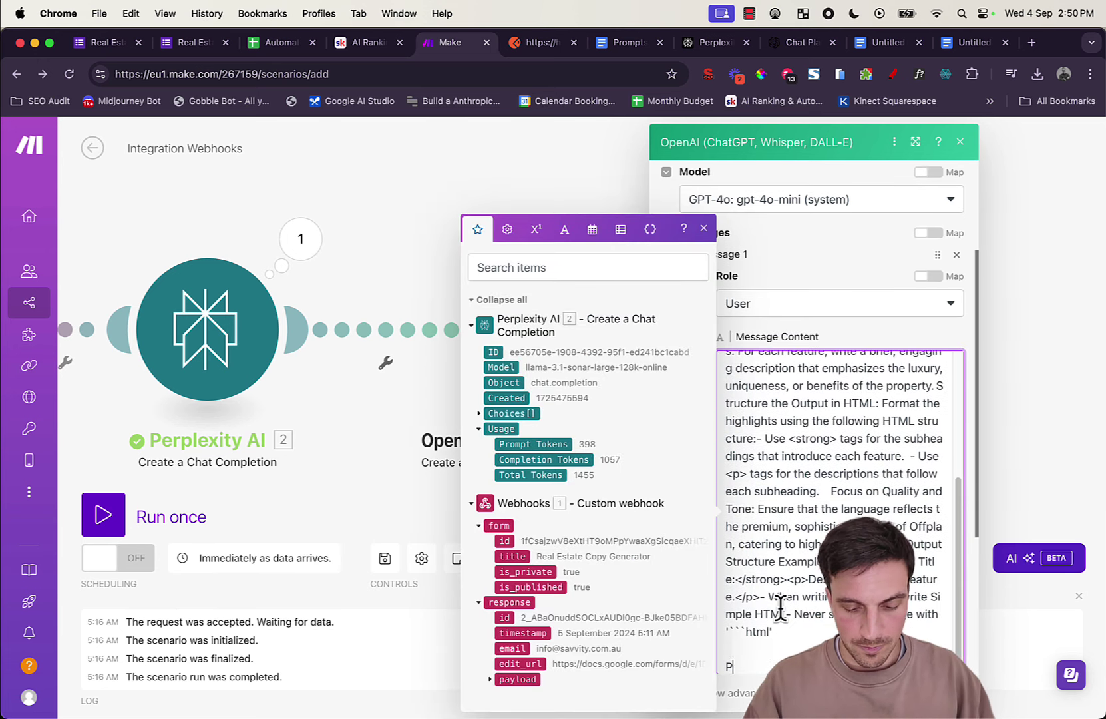
pyautogui.write('Project Inf')
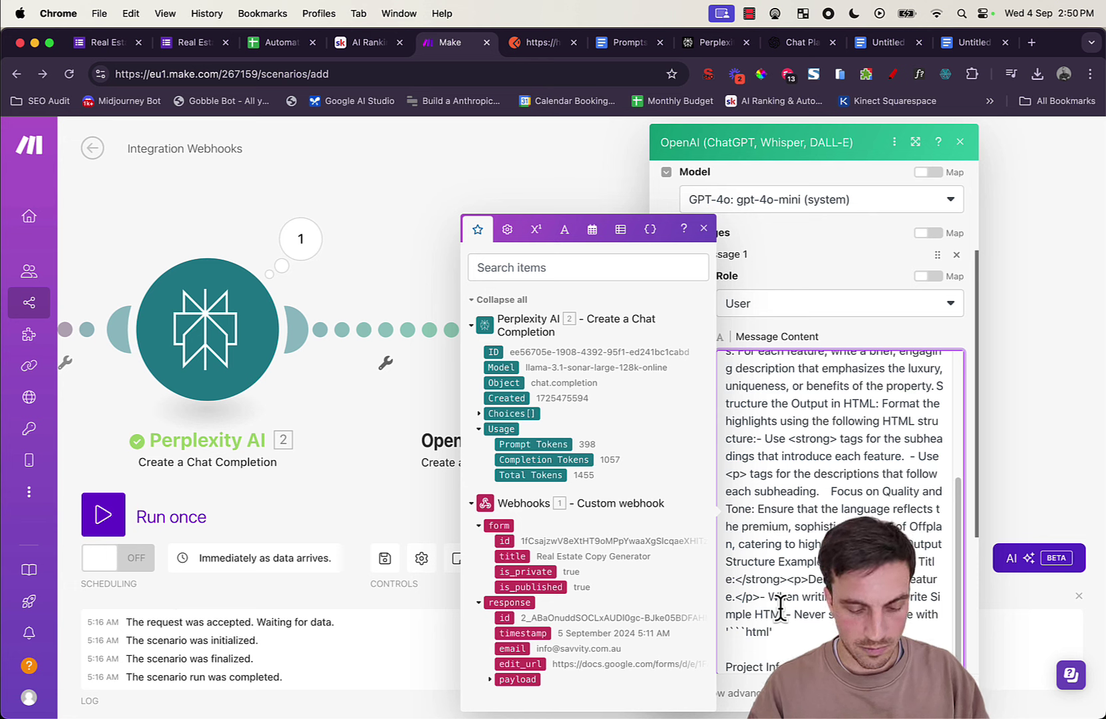
pyautogui.write('the copt')
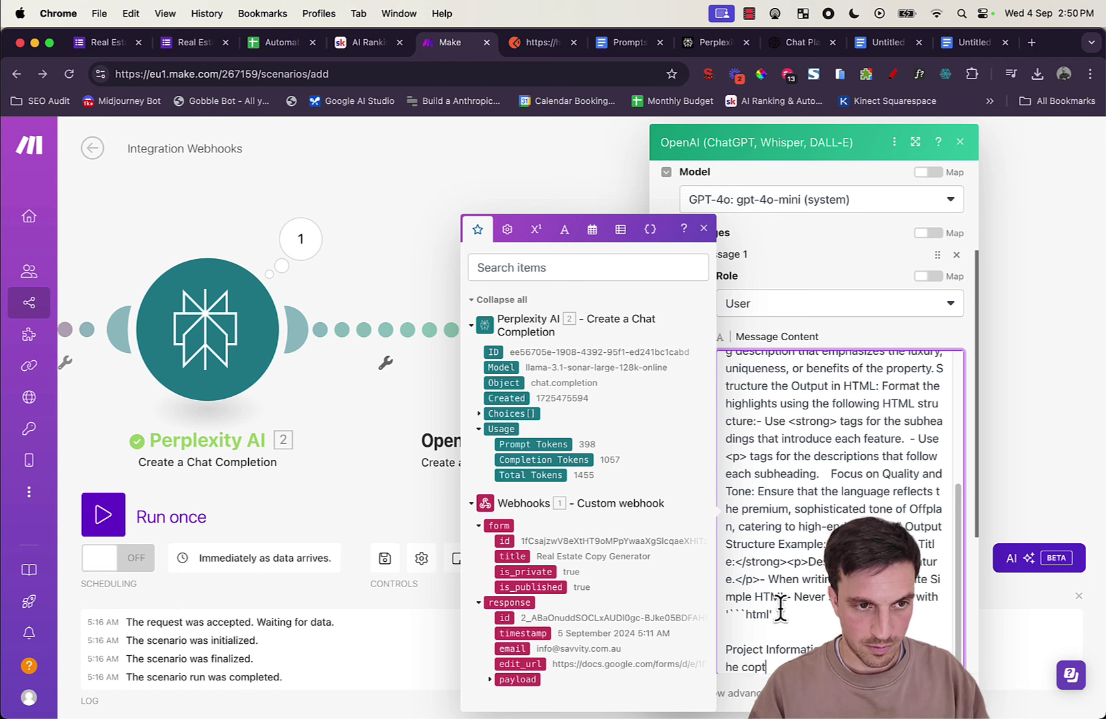
pyautogui.press('BackSpace')
pyautogui.write('py')
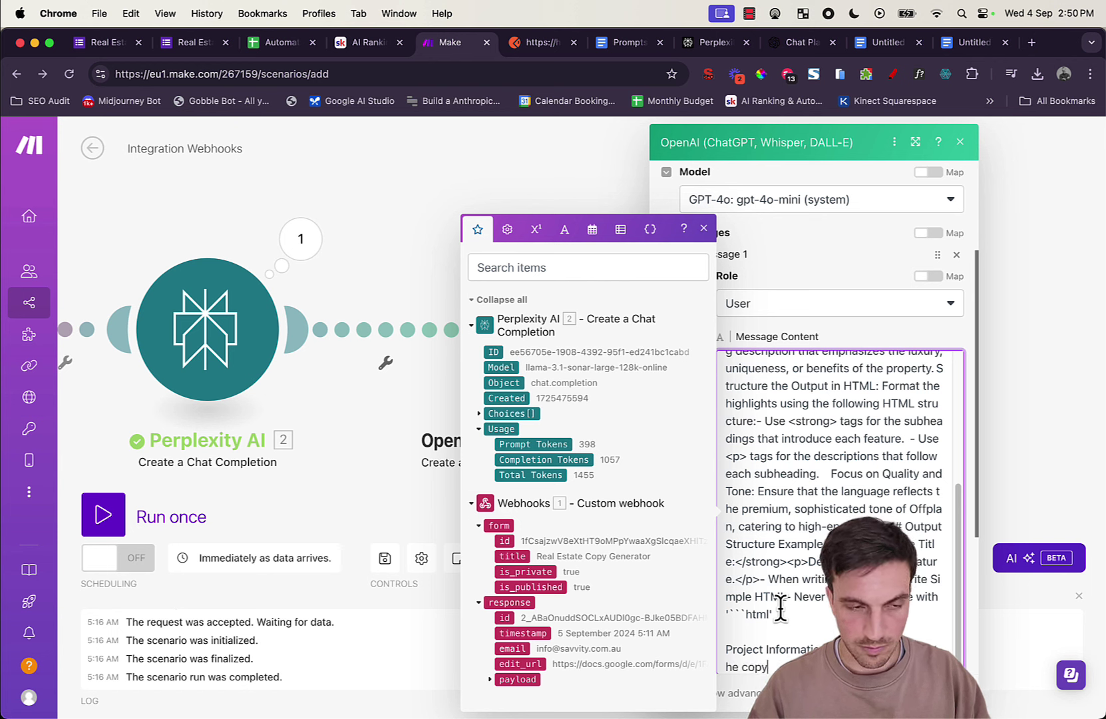
pyautogui.write(':')
pyautogui.press('Return')
pyautogui.press('Return')
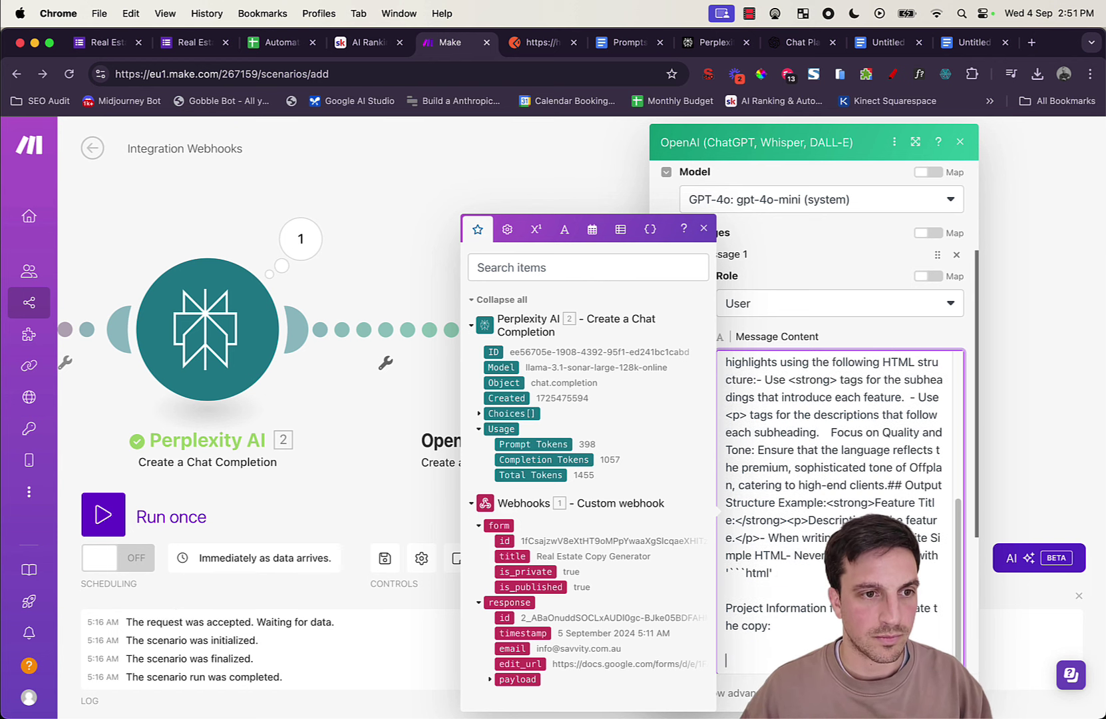
# Step: Add Project Name, Project Type and Location labels, each mapped to its webhook answer
pyautogui.scroll(-3, 831, 437)
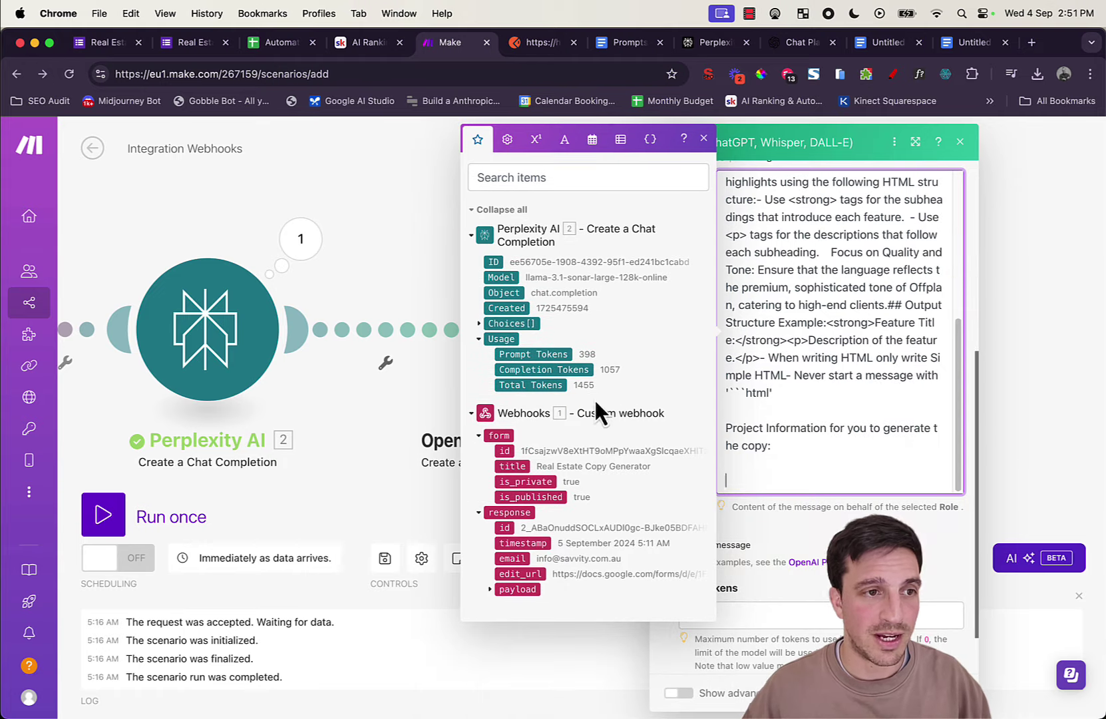
pyautogui.click(489, 590)
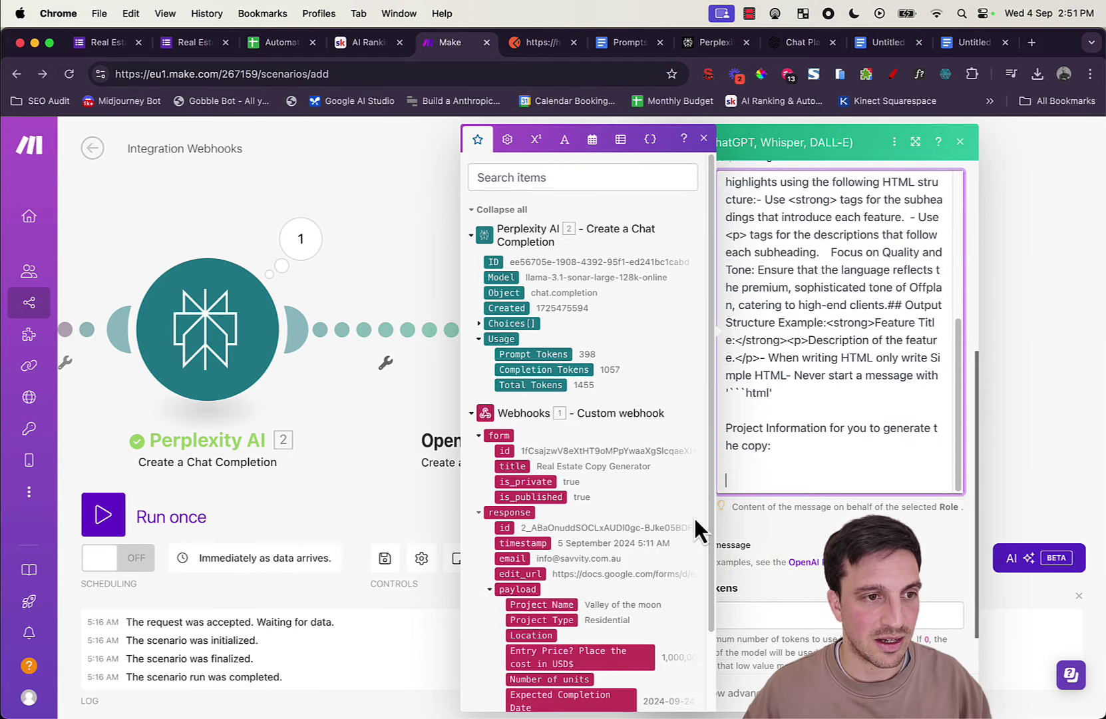
pyautogui.scroll(-2, 685, 539)
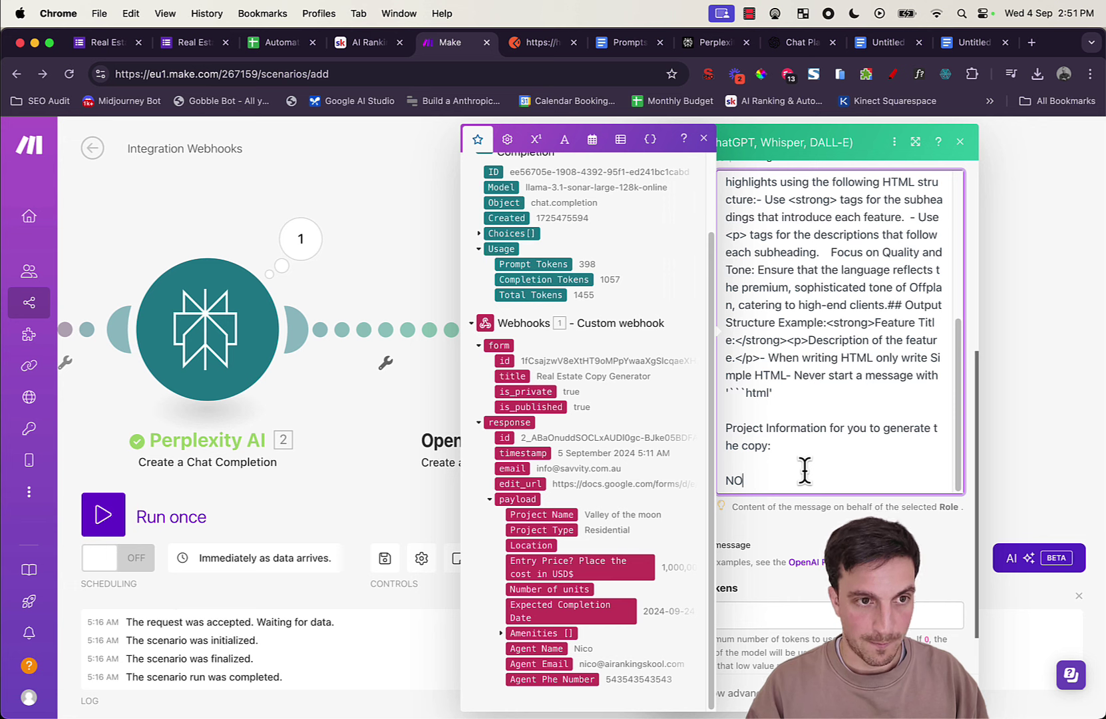
pyautogui.press('BackSpace')
pyautogui.press('BackSpace')
pyautogui.write('P')
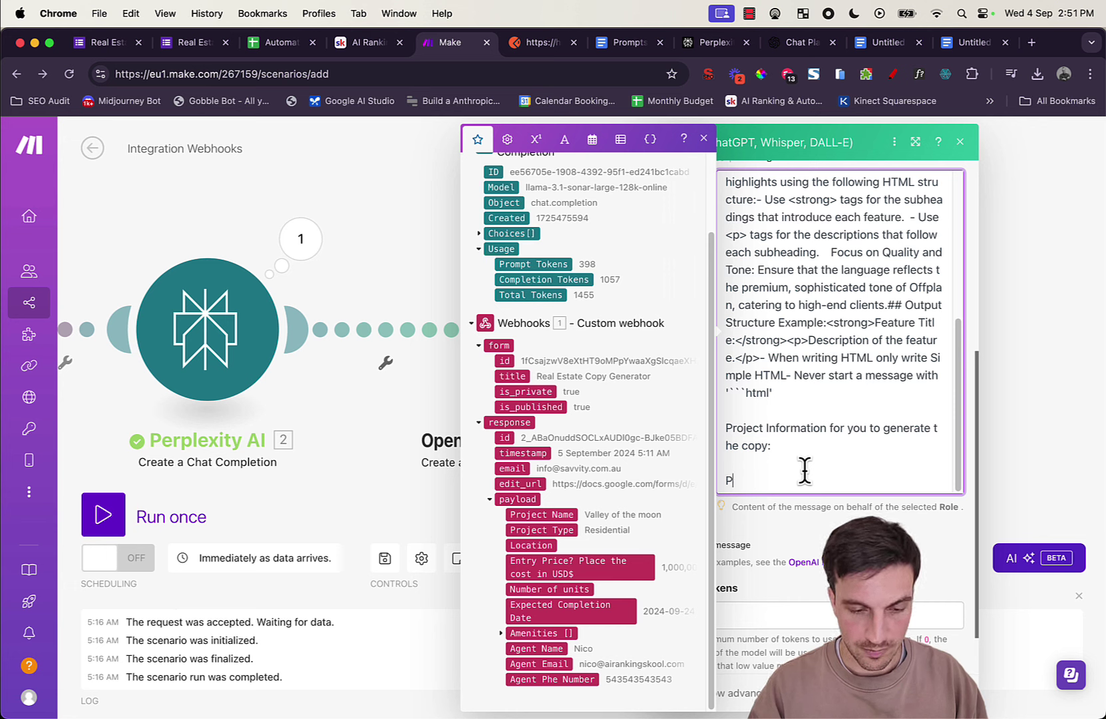
pyautogui.write('roject N')
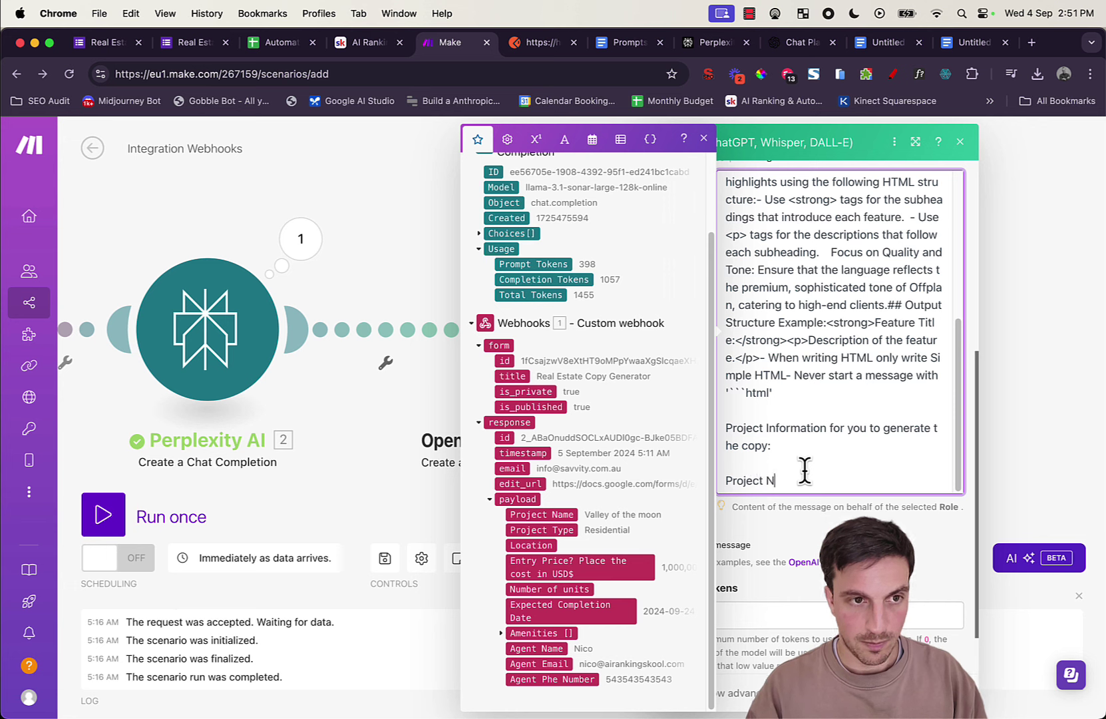
pyautogui.write('Ame:')
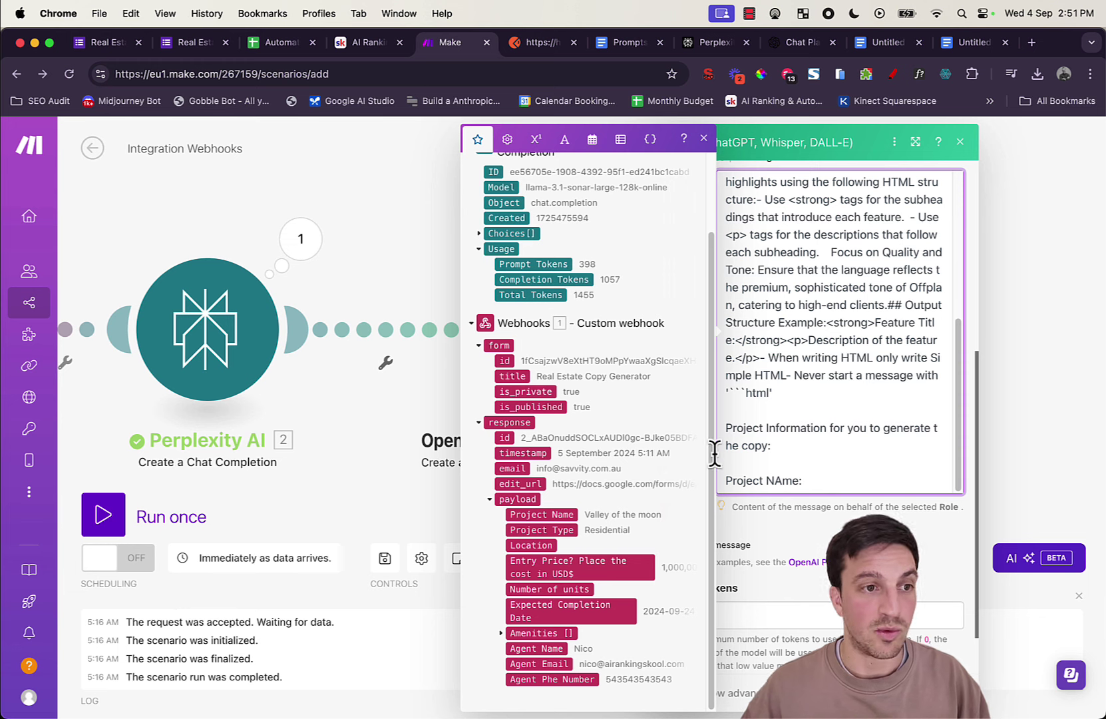
pyautogui.click(559, 516)
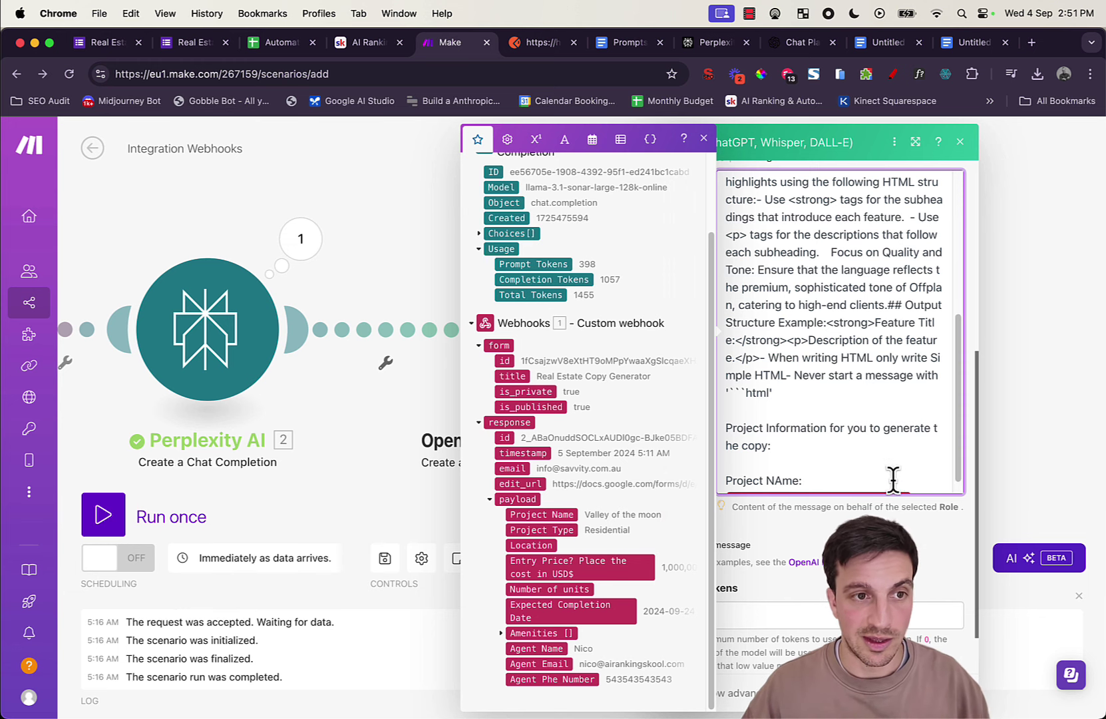
pyautogui.press('Return')
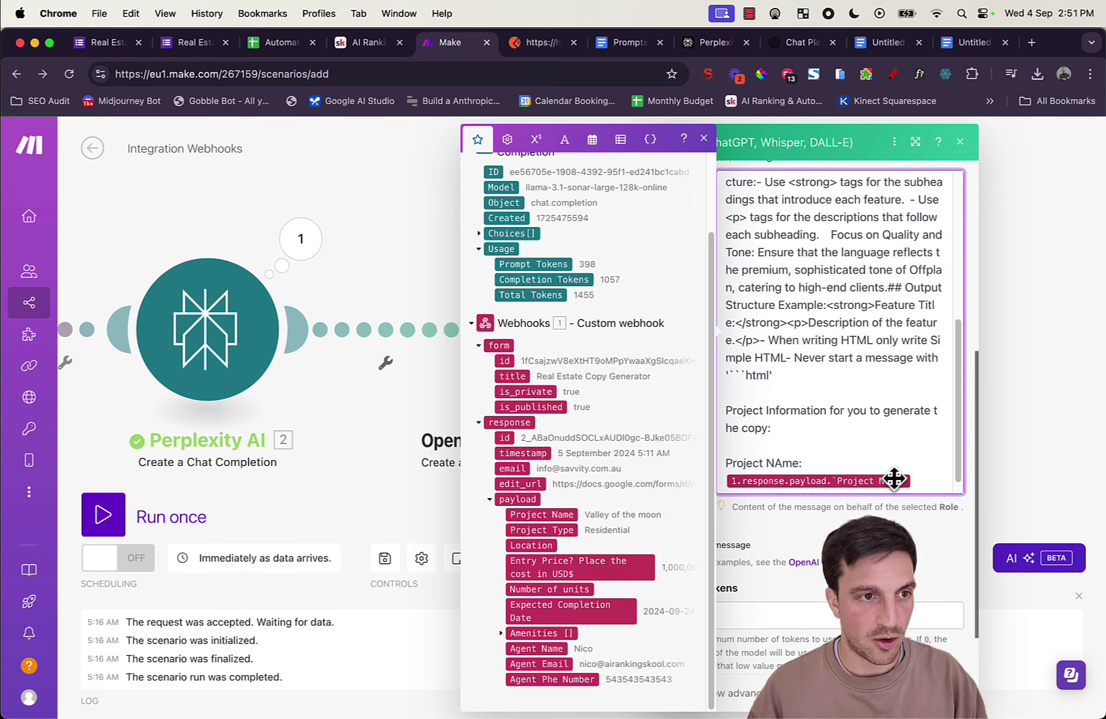
pyautogui.write('Project ')
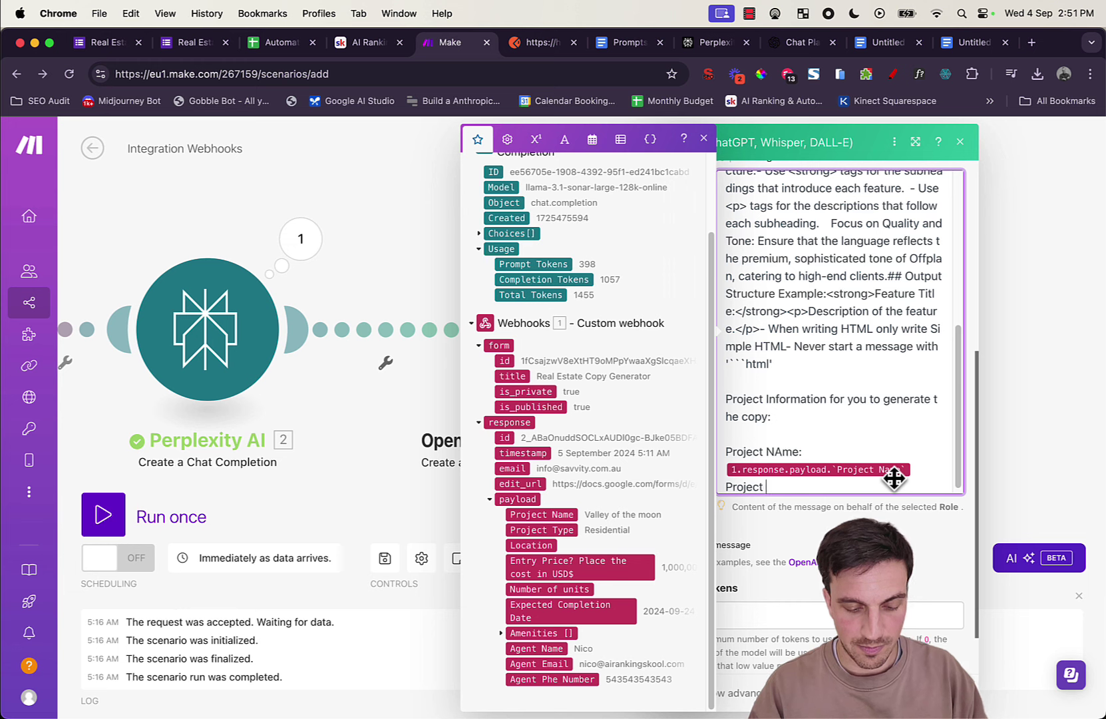
pyautogui.write('Type')
pyautogui.press('BackSpace')
pyautogui.press('BackSpace')
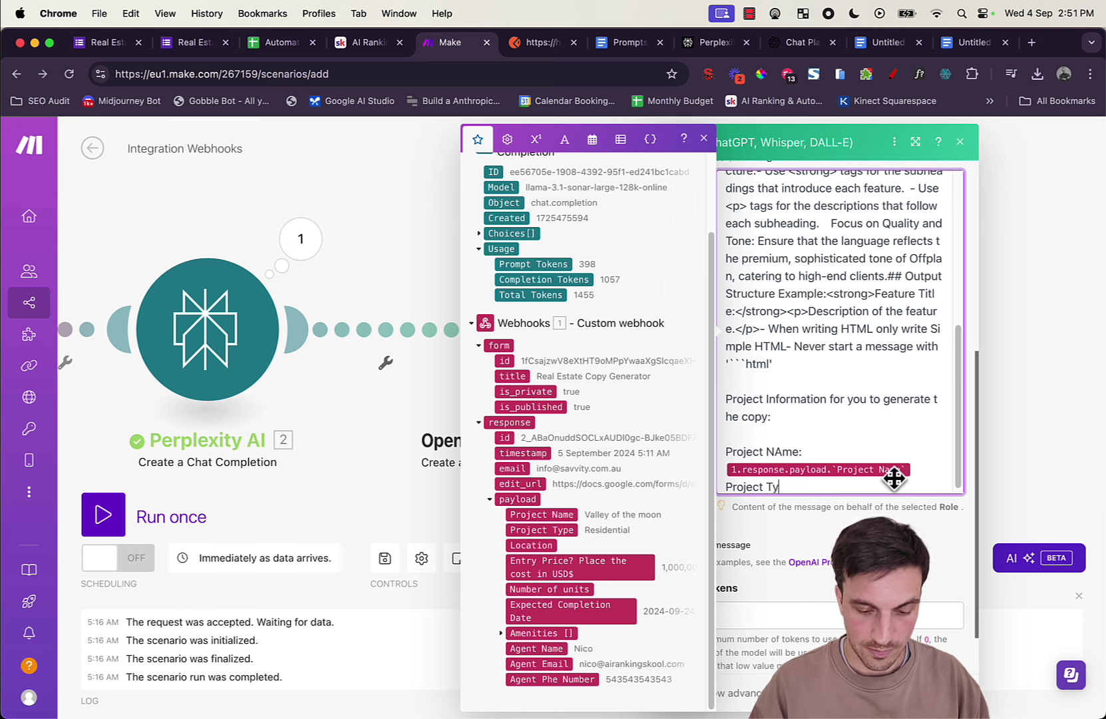
pyautogui.write('pe:')
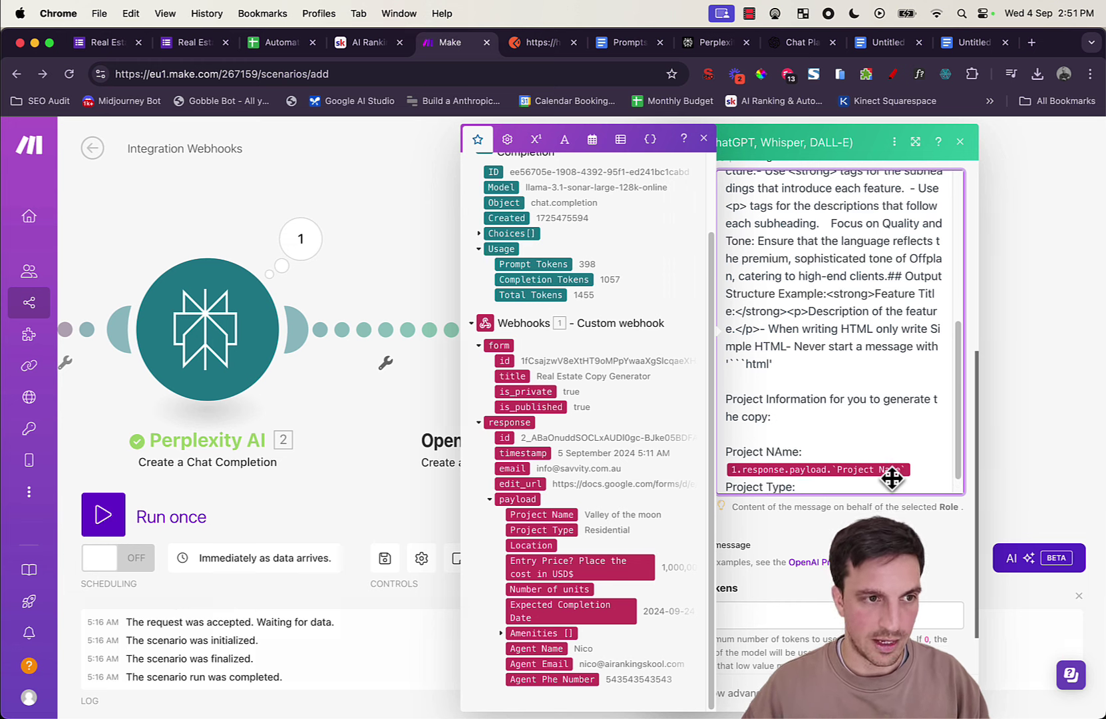
pyautogui.moveTo(538, 532); pyautogui.dragTo(857, 416)
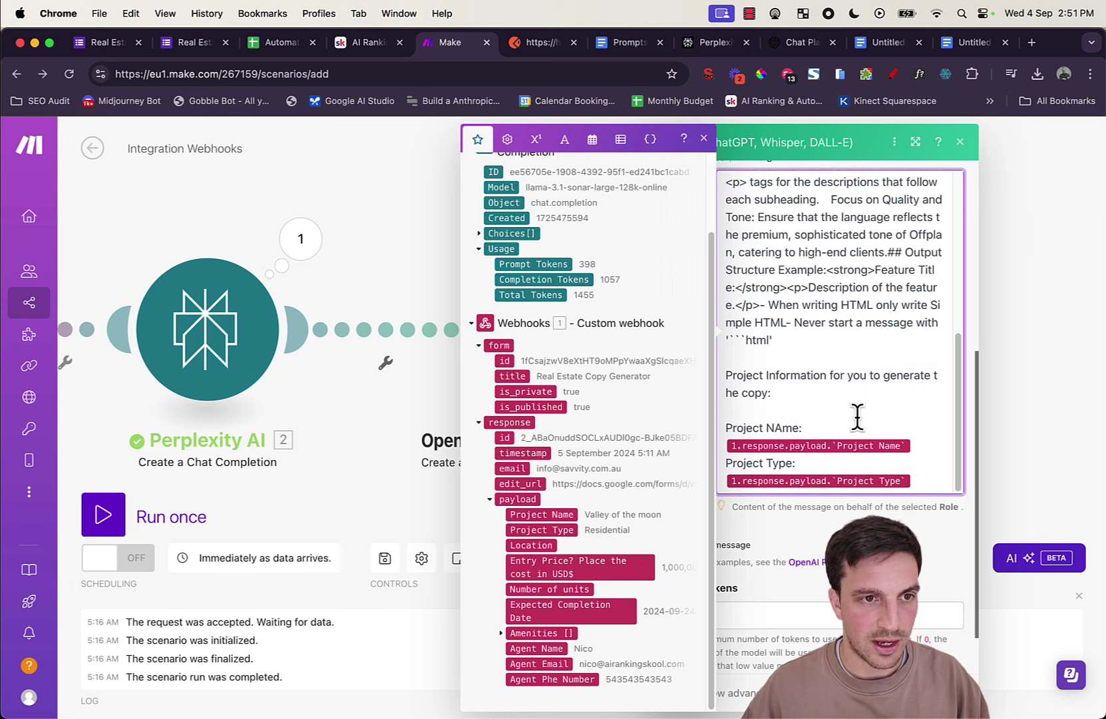
pyautogui.press('Return')
pyautogui.write('Location')
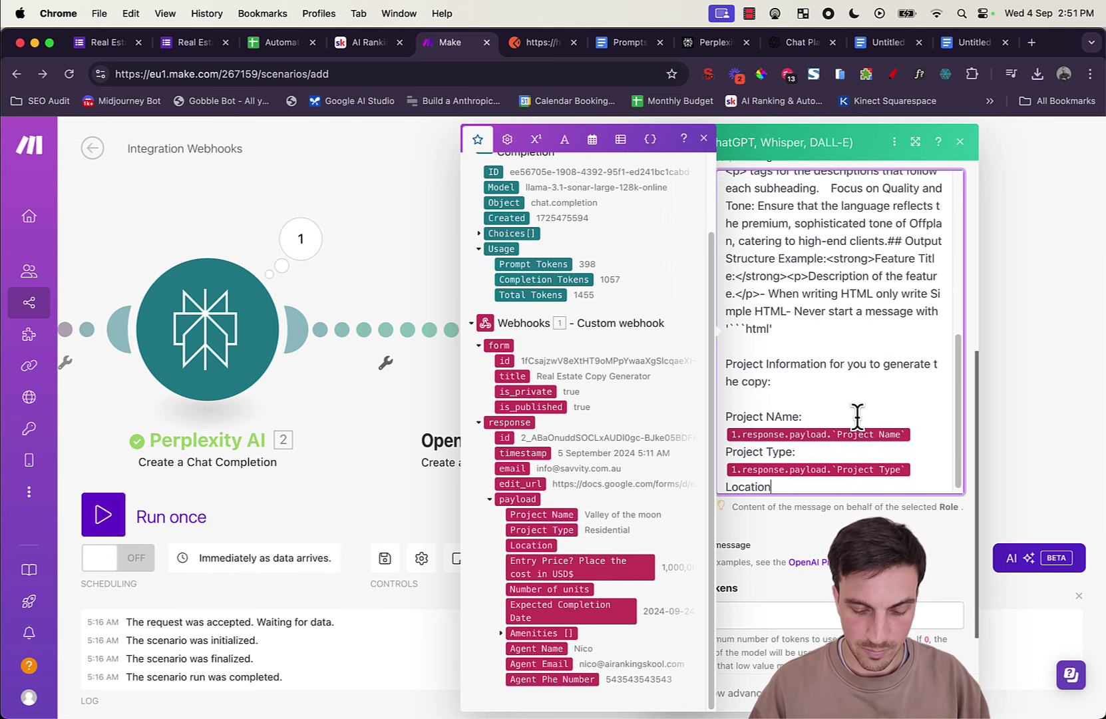
pyautogui.write(':')
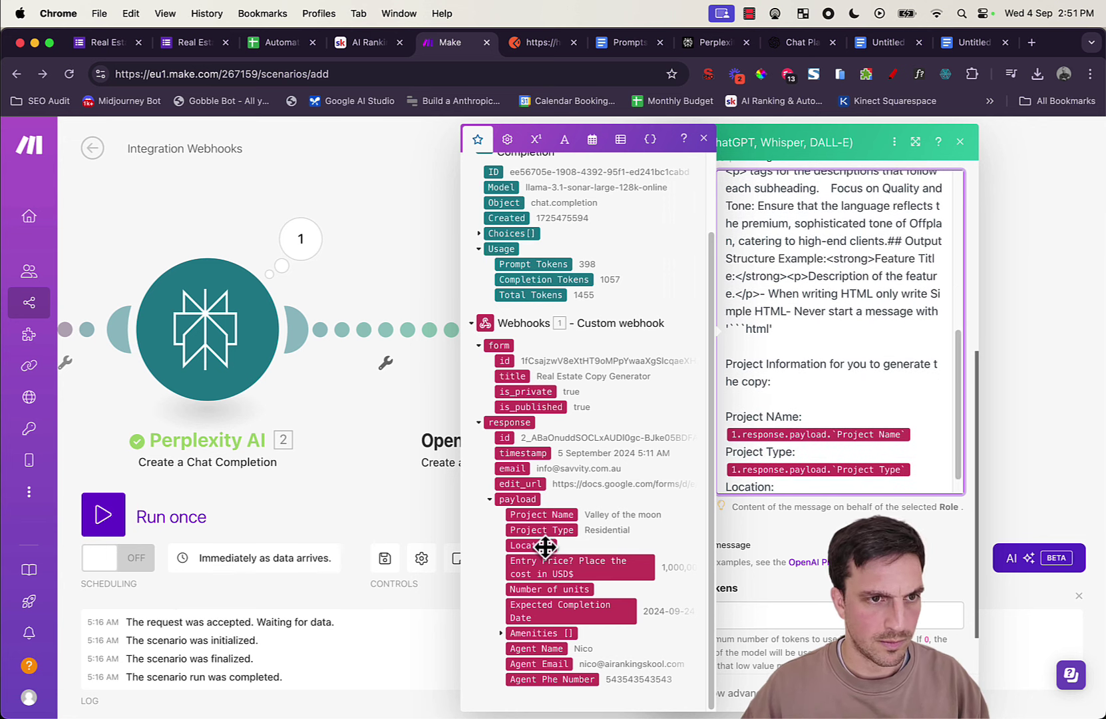
pyautogui.moveTo(545, 545); pyautogui.dragTo(818, 453)
# Step: Add Entry price in USD, number of units and completion date lines mapped to webhook answers
pyautogui.press('Return')
pyautogui.write('E')
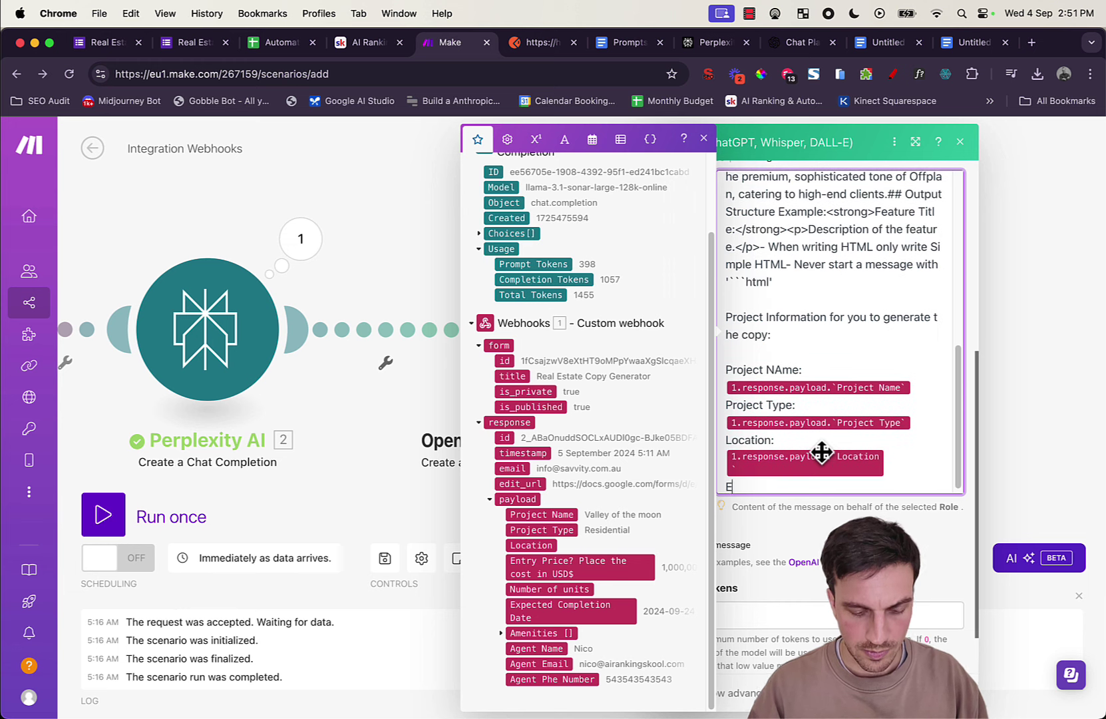
pyautogui.write('ntry price in ')
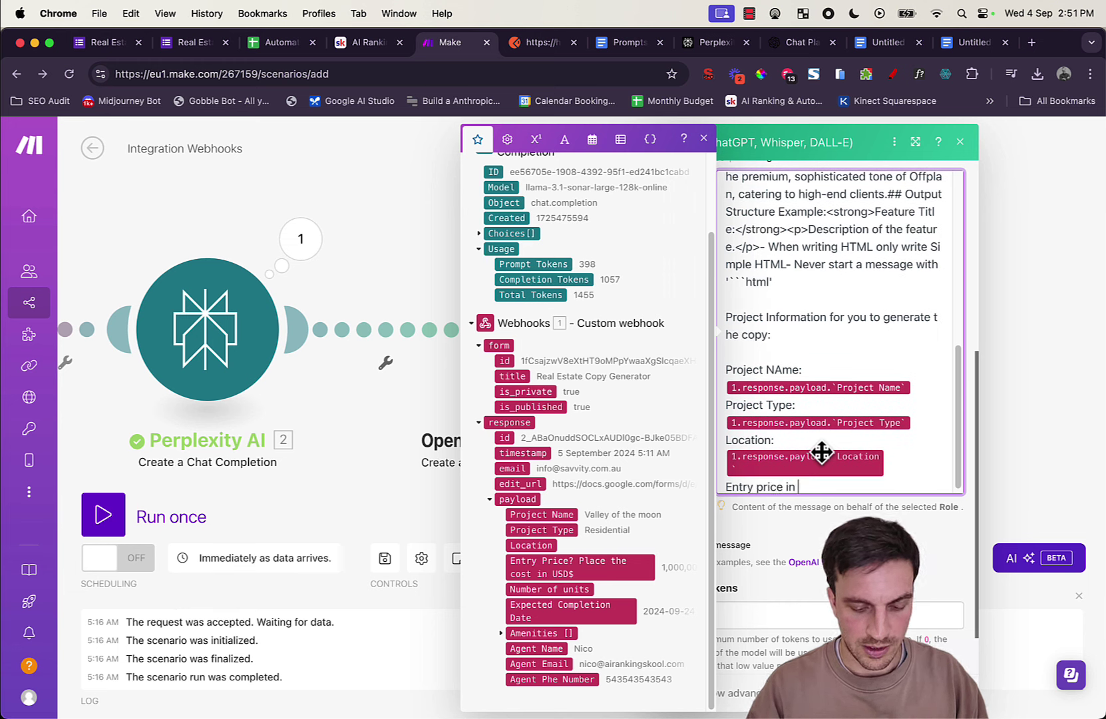
pyautogui.write('USD:')
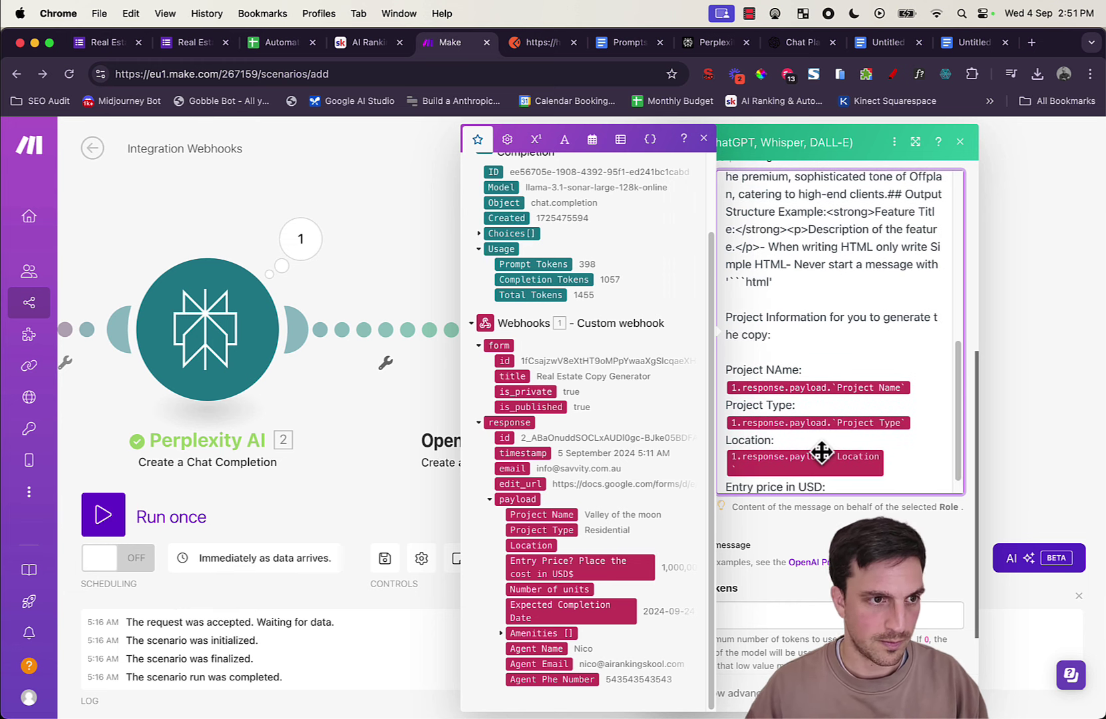
pyautogui.press('Return')
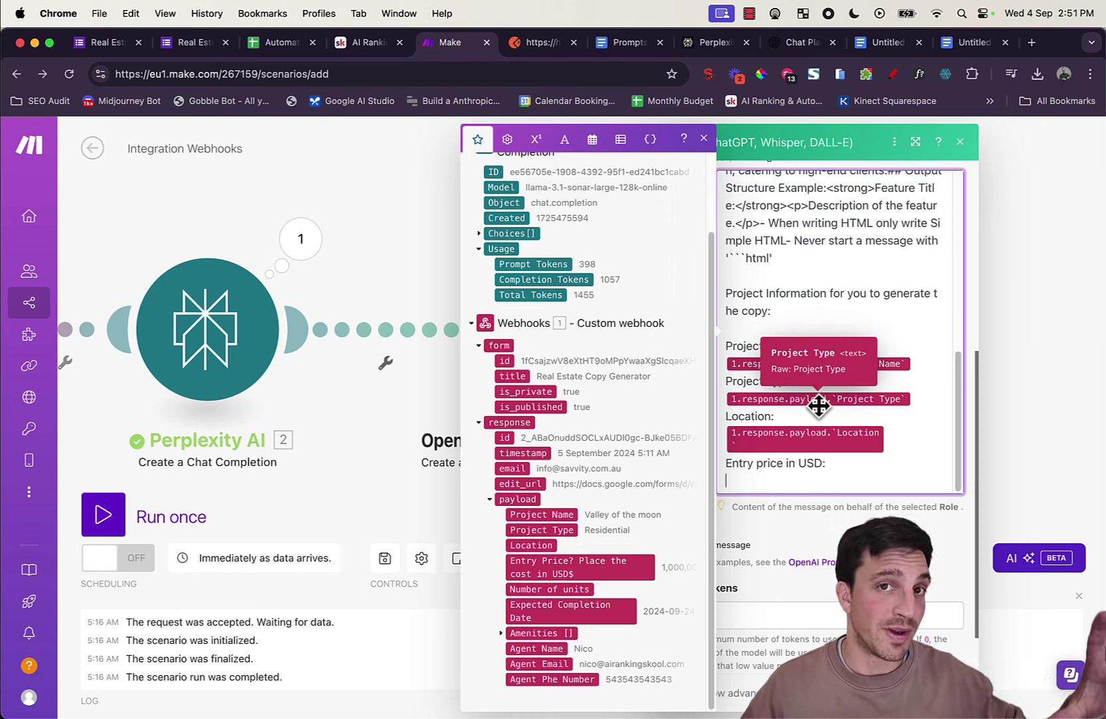
pyautogui.scroll(-2, 709, 473)
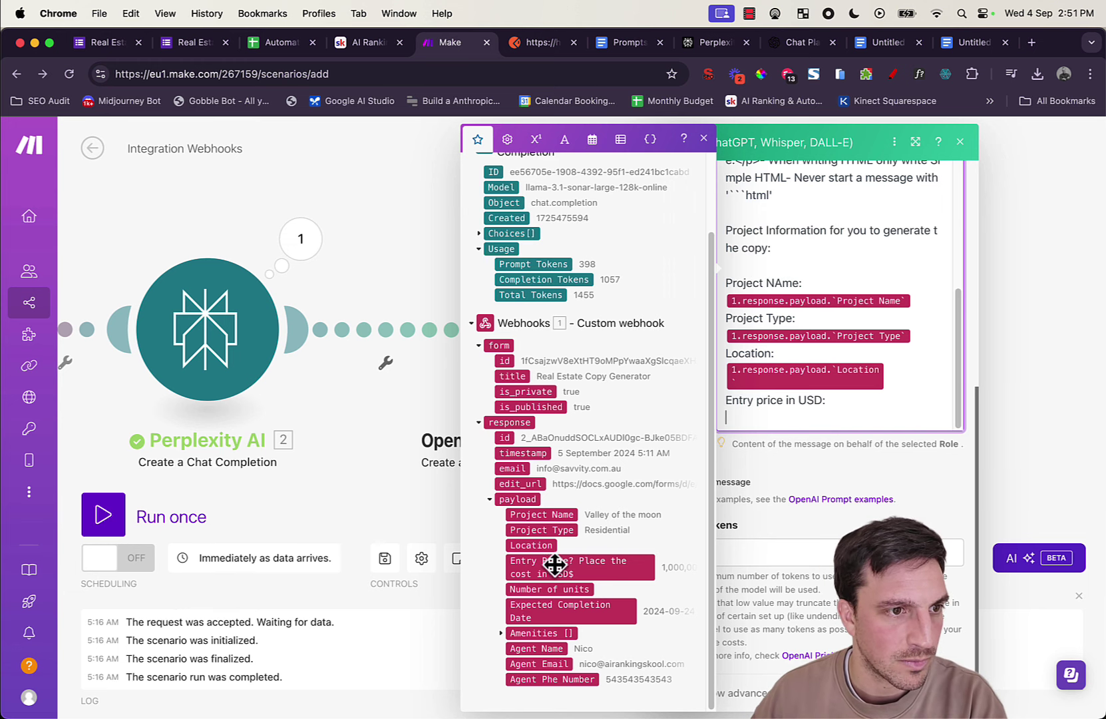
pyautogui.moveTo(555, 564); pyautogui.dragTo(862, 359)
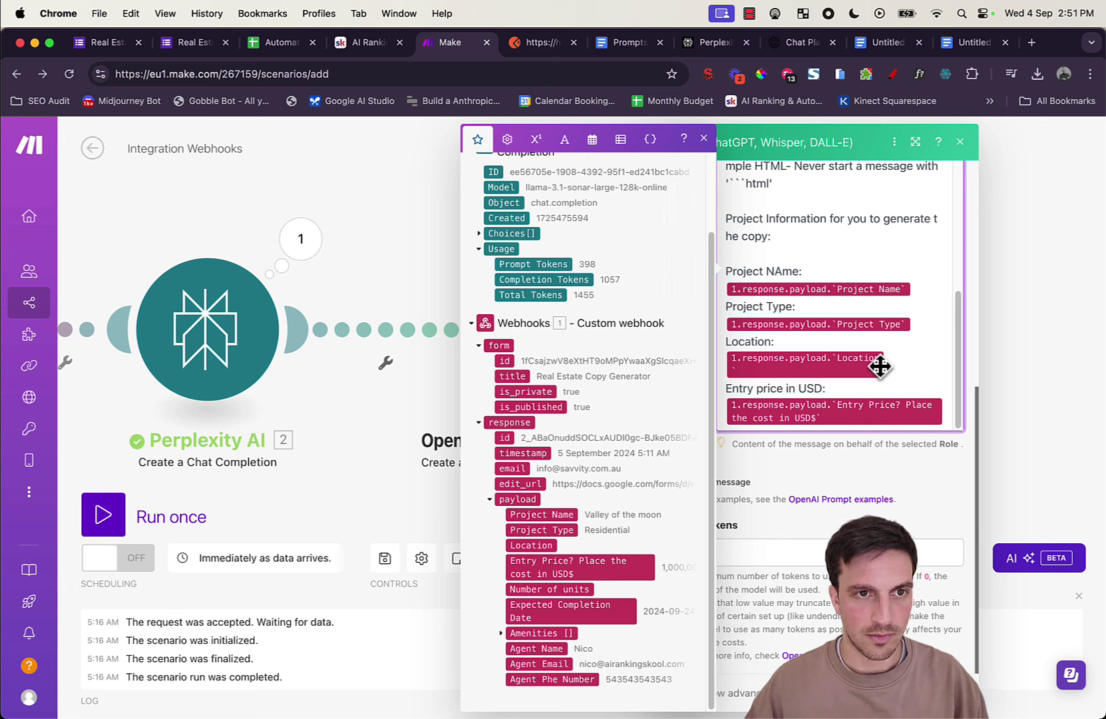
pyautogui.press('Return')
pyautogui.write('Number of units:')
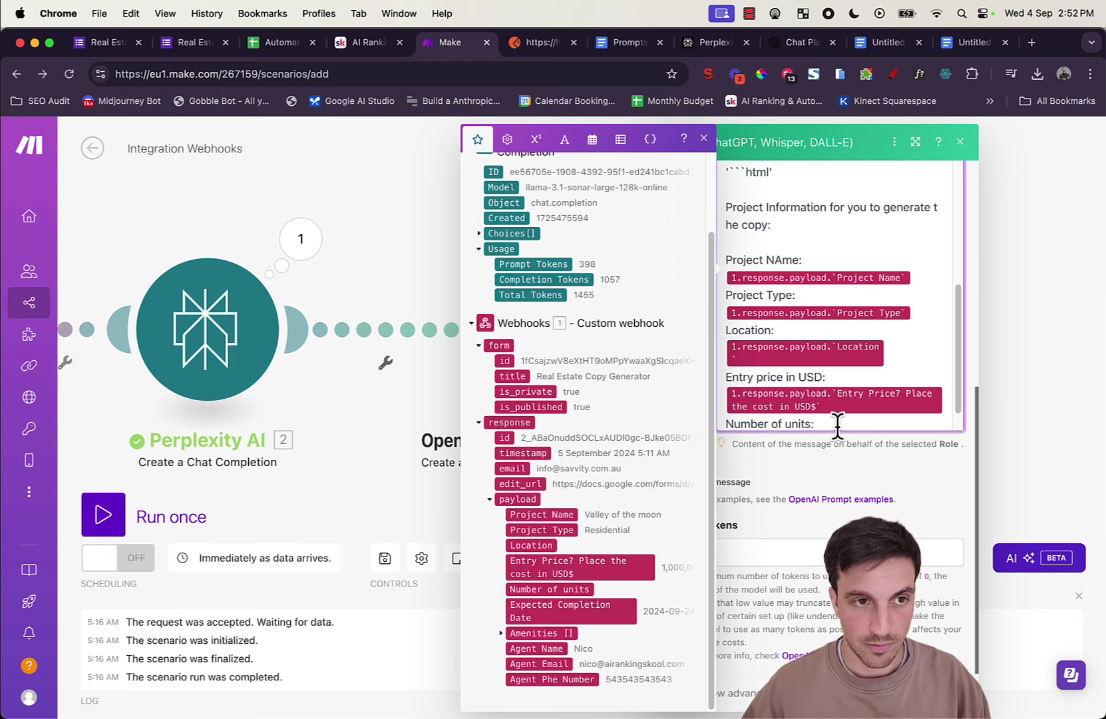
pyautogui.moveTo(837, 426); pyautogui.dragTo(837, 426)
pyautogui.press('Return')
pyautogui.write('Ec')
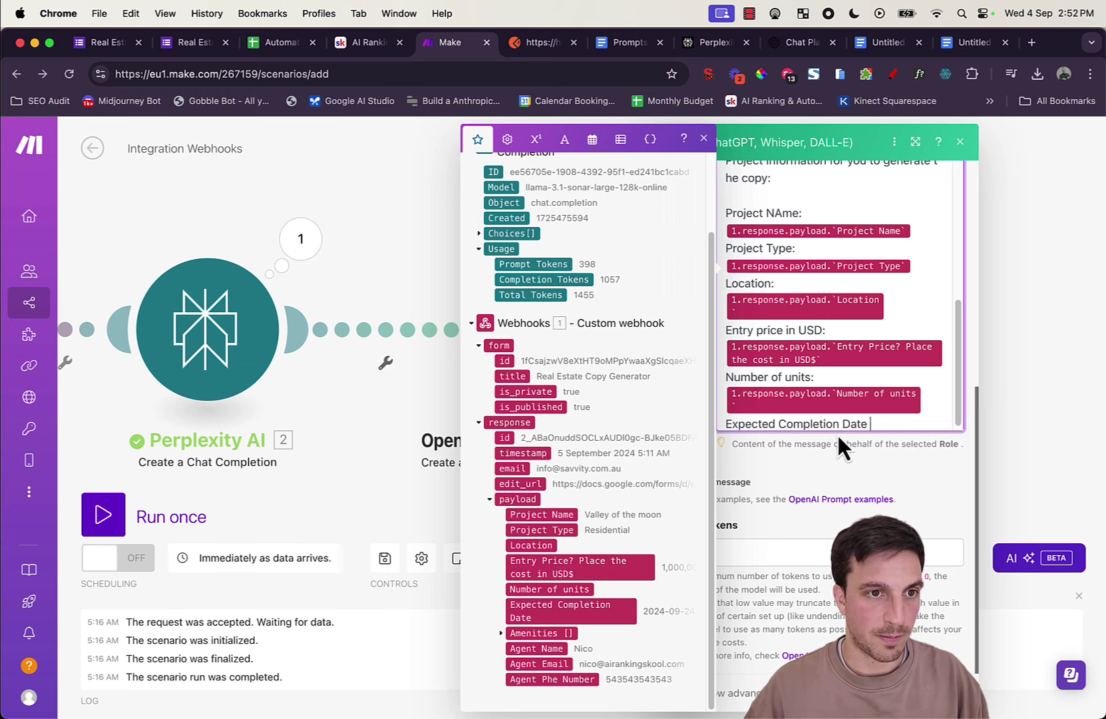
pyautogui.press('BackSpace')
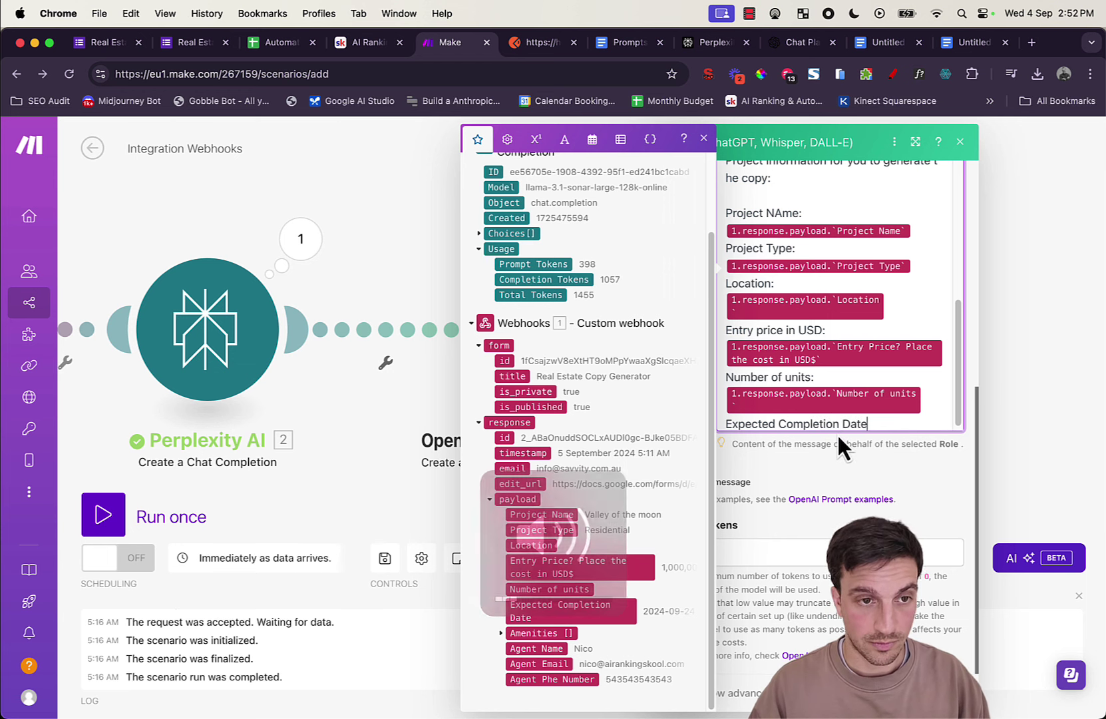
pyautogui.write(':')
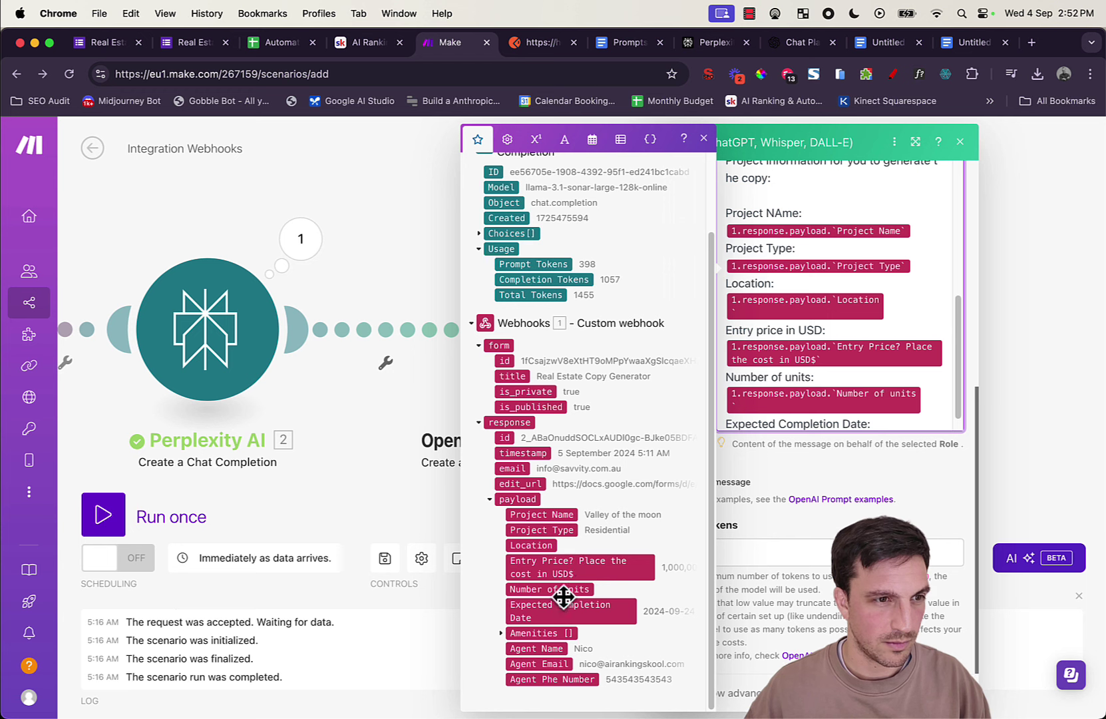
pyautogui.moveTo(572, 611); pyautogui.dragTo(838, 353)
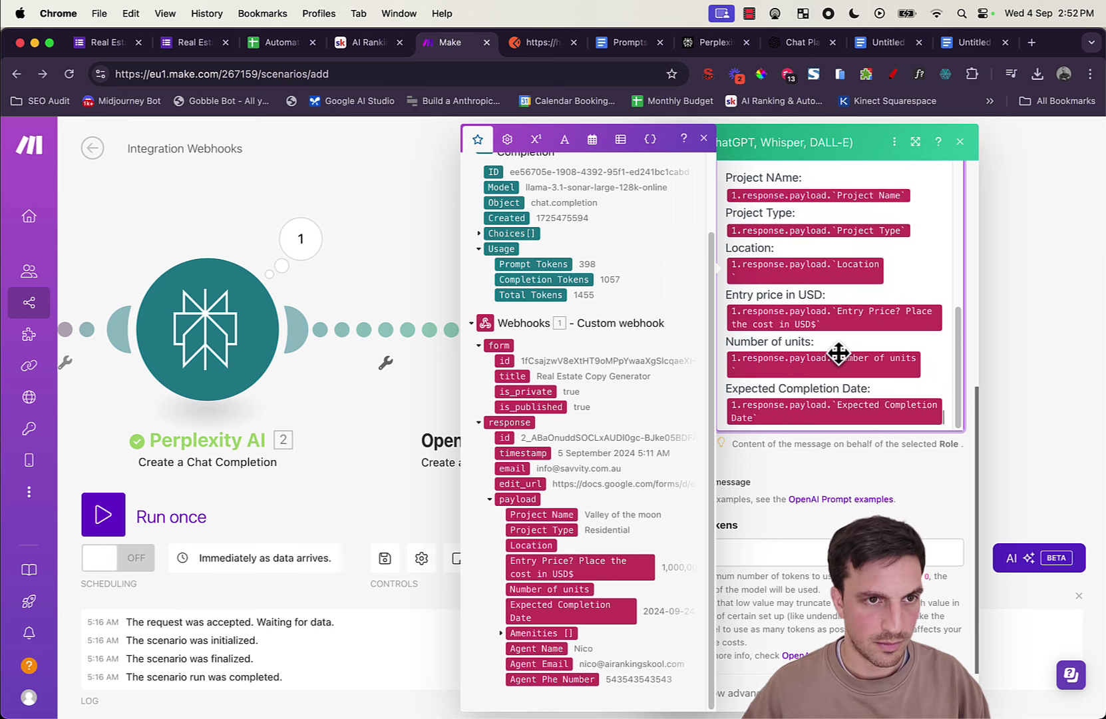
pyautogui.press('Return')
# Step: Add amenities, agent name, agent e-mail and agent number lines mapped to webhook answers
pyautogui.write('Amenities:')
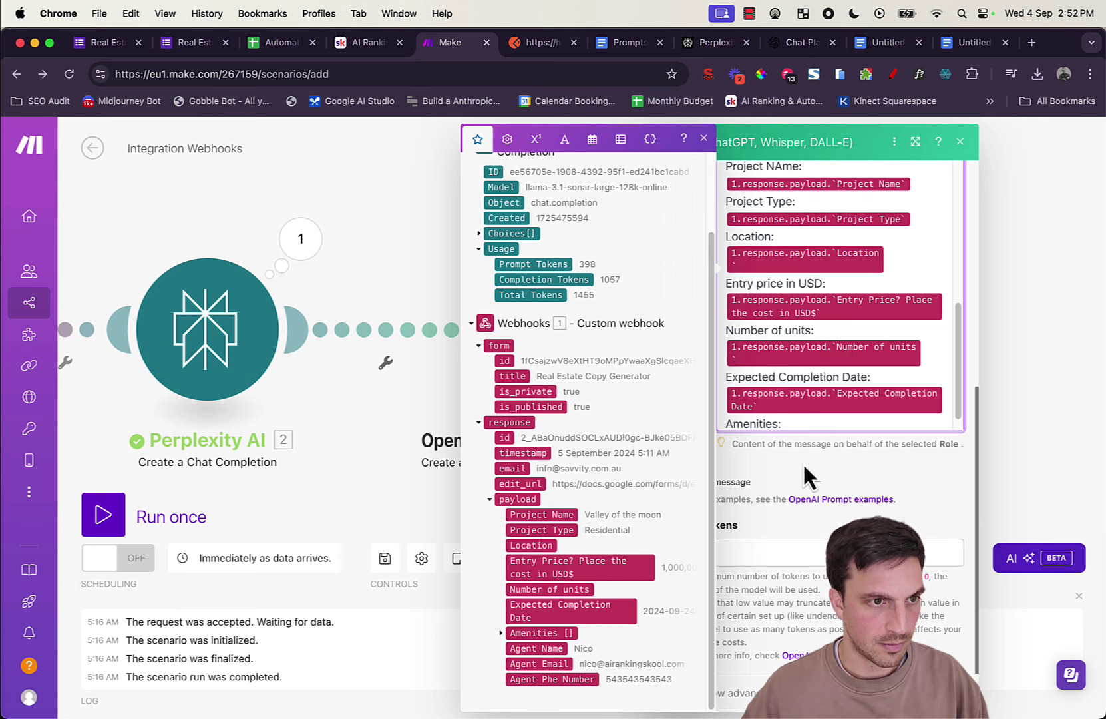
pyautogui.moveTo(832, 444); pyautogui.dragTo(851, 401)
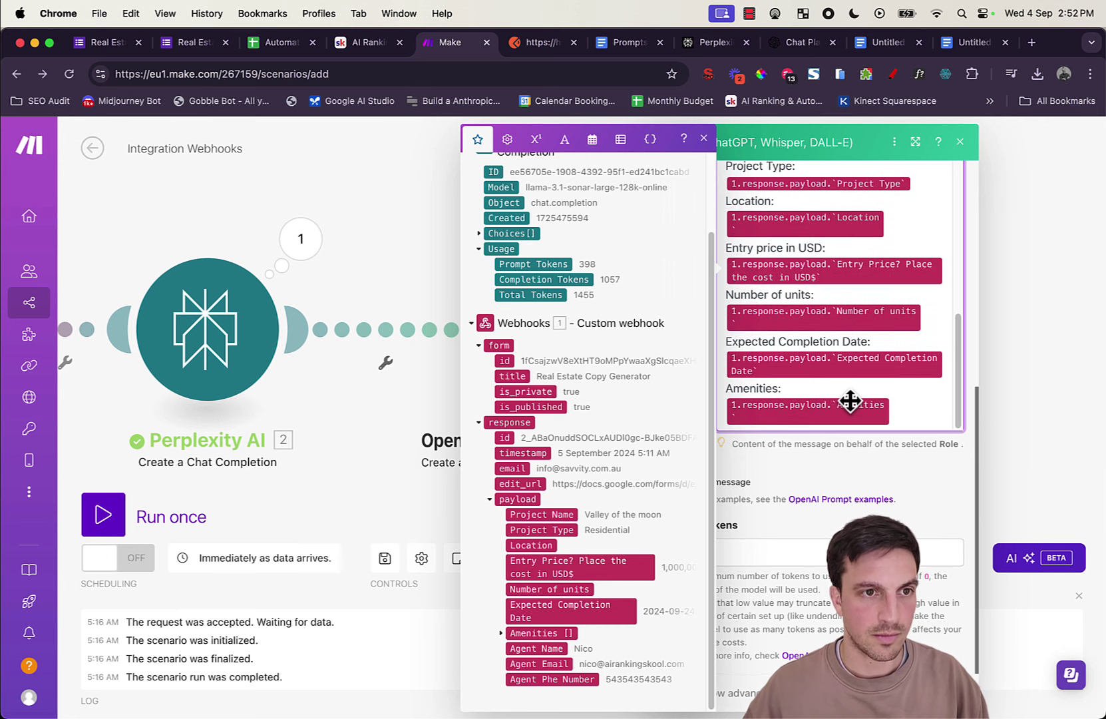
pyautogui.press('Return')
pyautogui.write('Agent Name:')
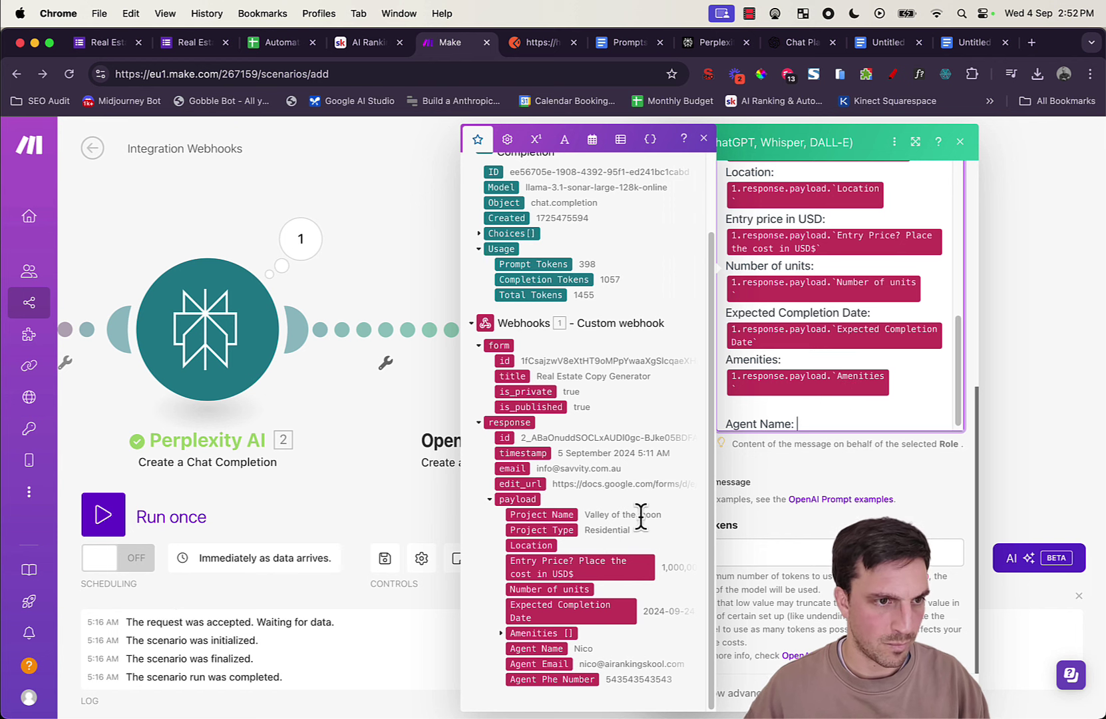
pyautogui.click(551, 651)
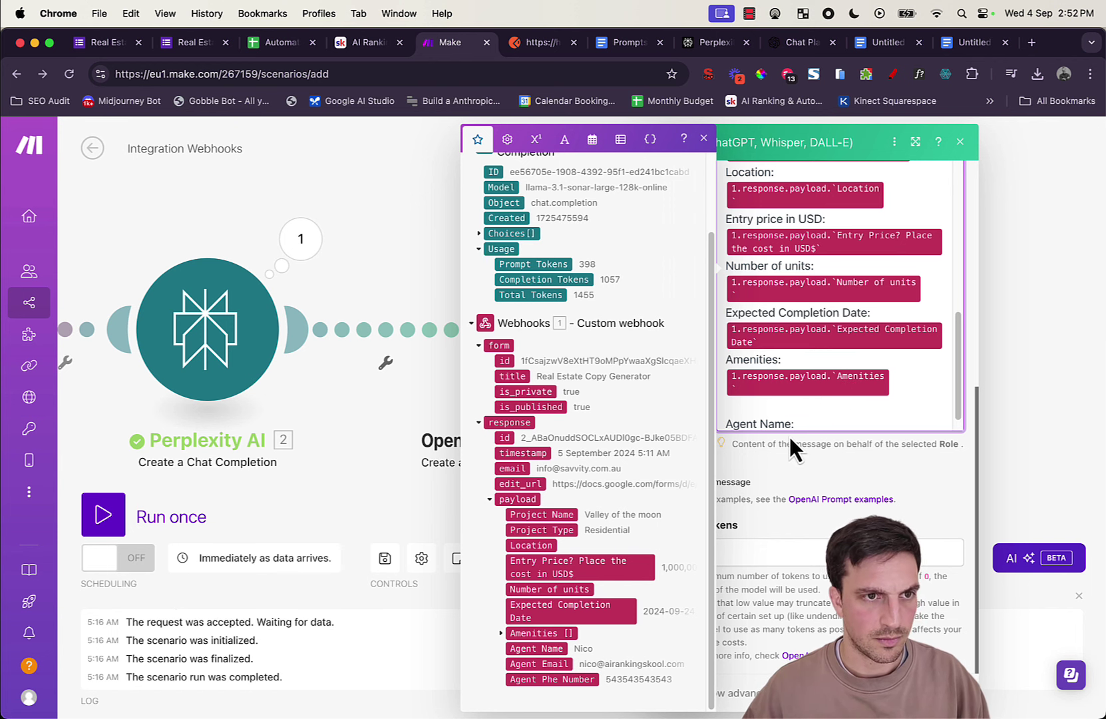
pyautogui.press('Return')
pyautogui.press('Return')
pyautogui.scroll(-2, 852, 356)
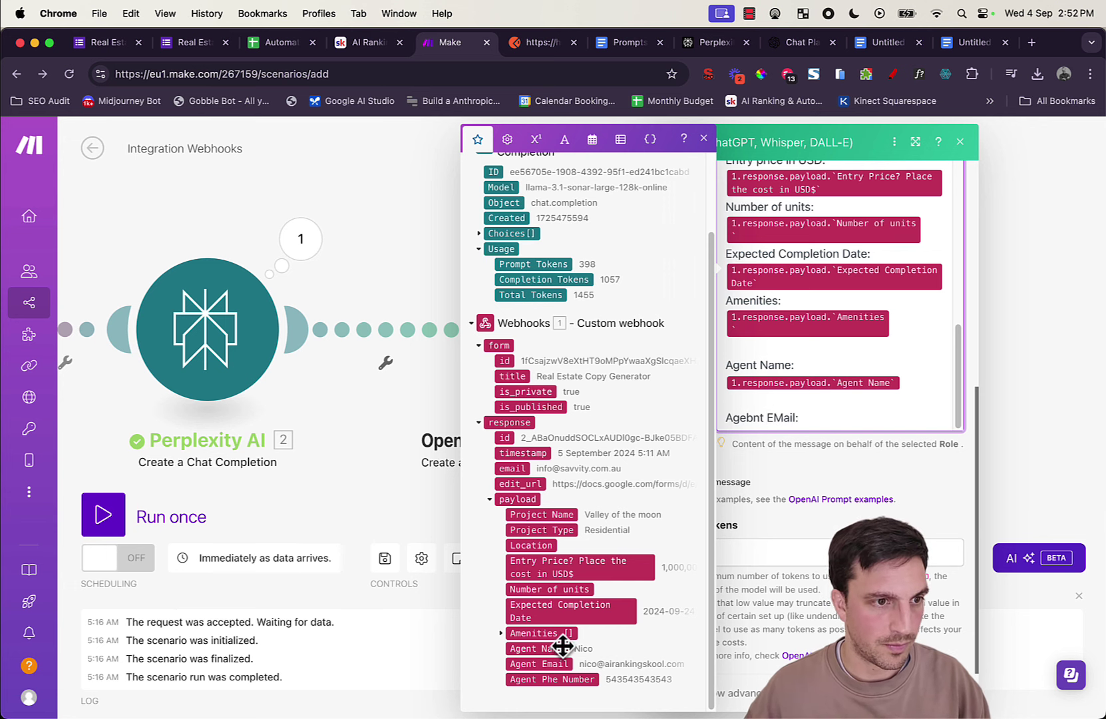
pyautogui.click(549, 664)
pyautogui.press('Return')
pyautogui.write('Agent Number :')
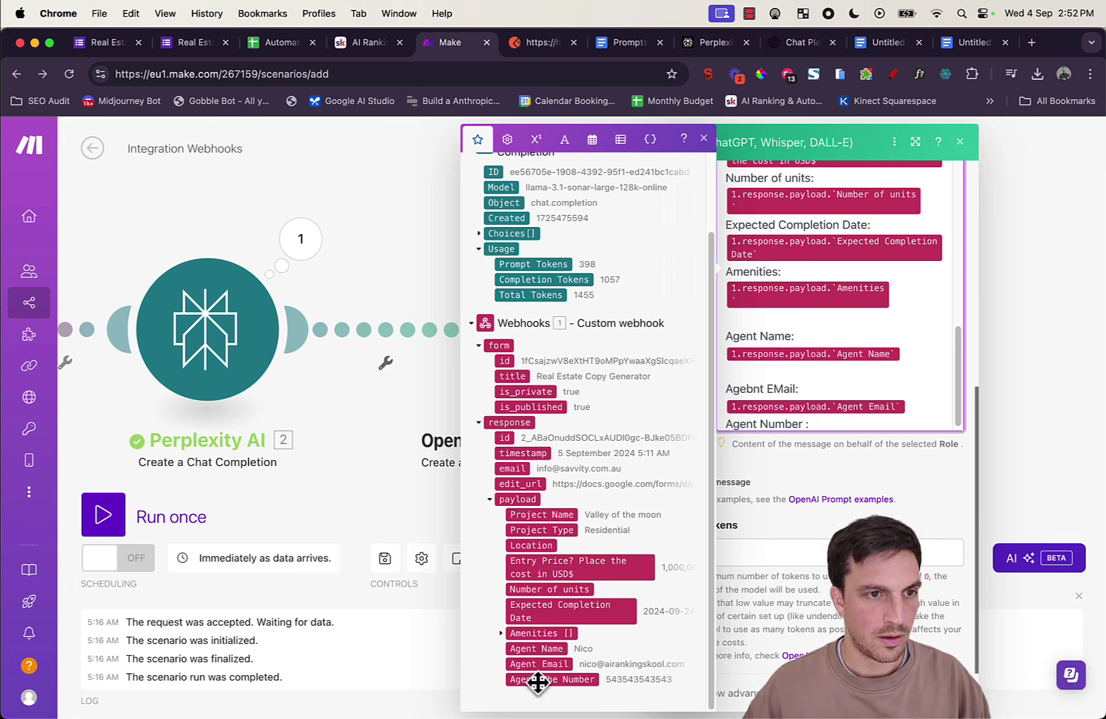
pyautogui.scroll(-1, 834, 382)
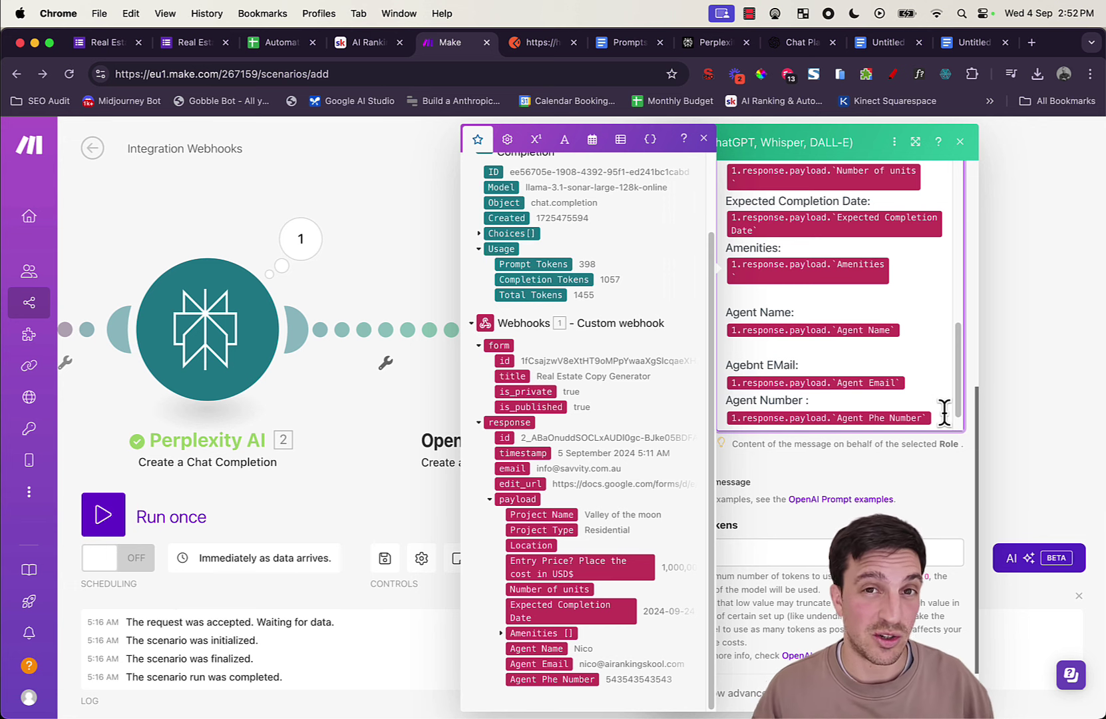
# Step: Map Perplexity's Choices > Message > Content under the Property Market information line
pyautogui.scroll(-1, 943, 411)
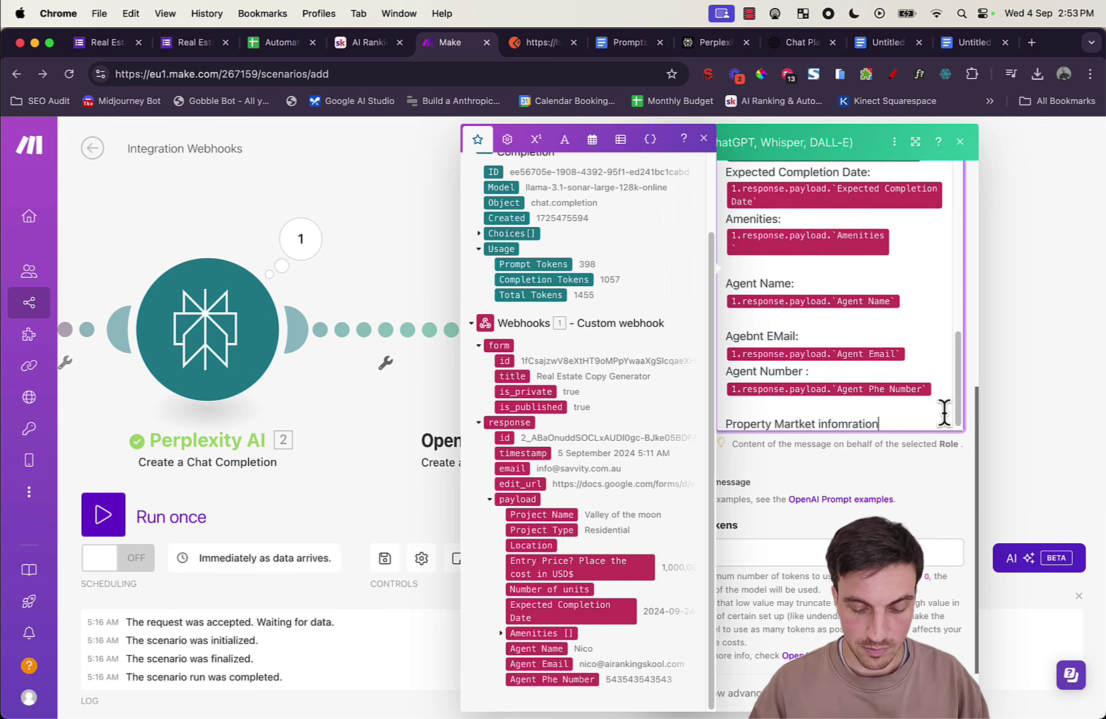
pyautogui.scroll(-1, 997, 319)
pyautogui.scroll(2, 603, 303)
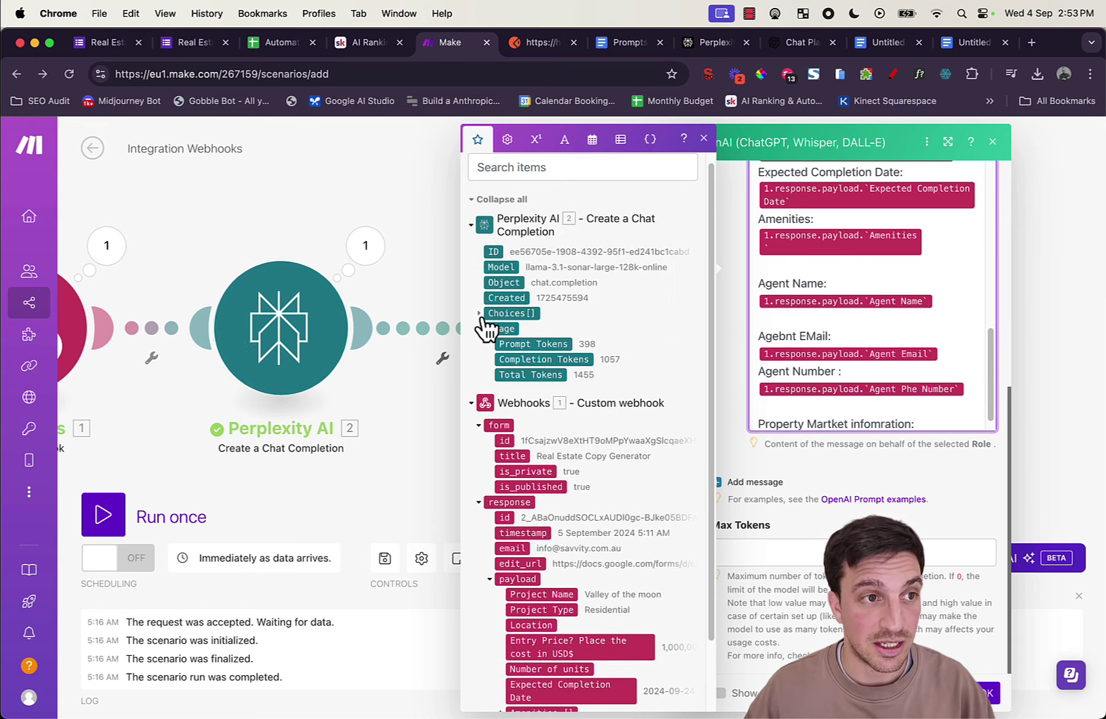
pyautogui.click(479, 313)
pyautogui.click(491, 360)
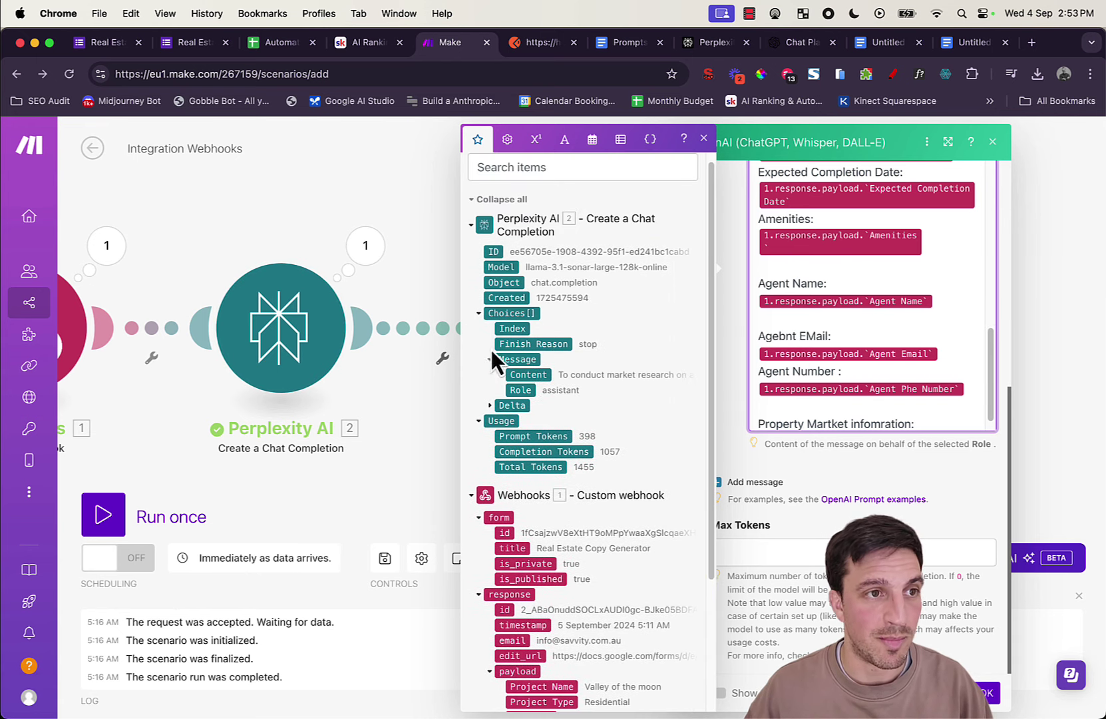
pyautogui.moveTo(540, 379); pyautogui.dragTo(858, 399)
pyautogui.click(891, 470)
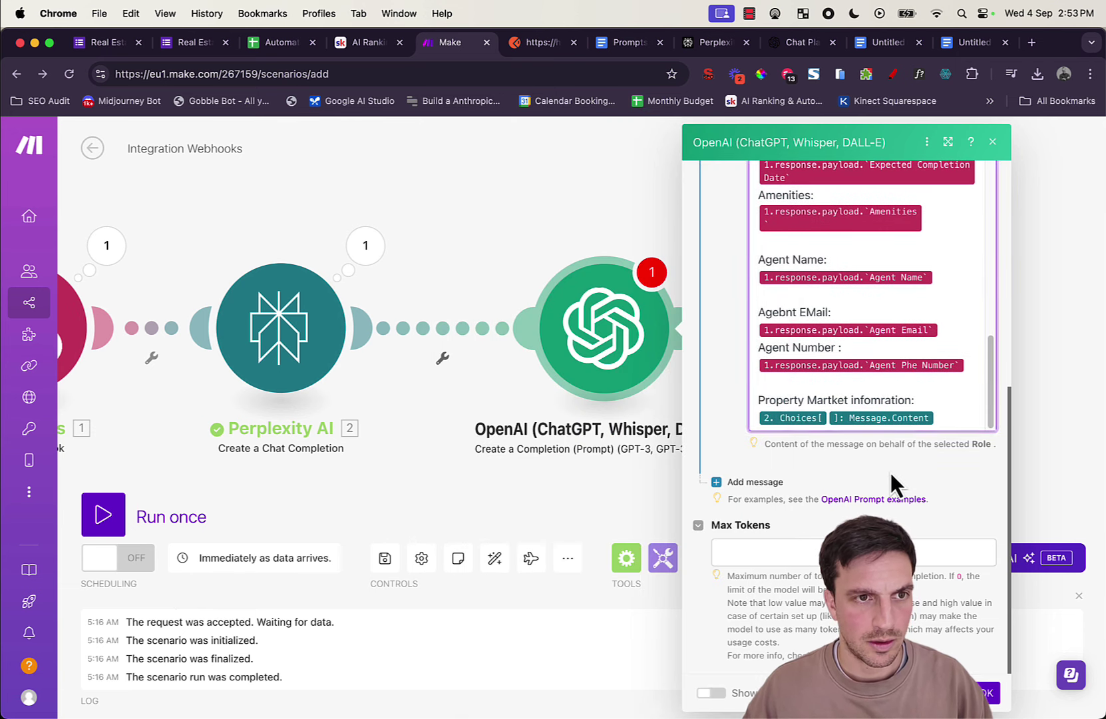
# Step: Set the OpenAI module's Max Tokens to 1000 and close its settings
pyautogui.scroll(3, 824, 485)
pyautogui.scroll(5, 821, 486)
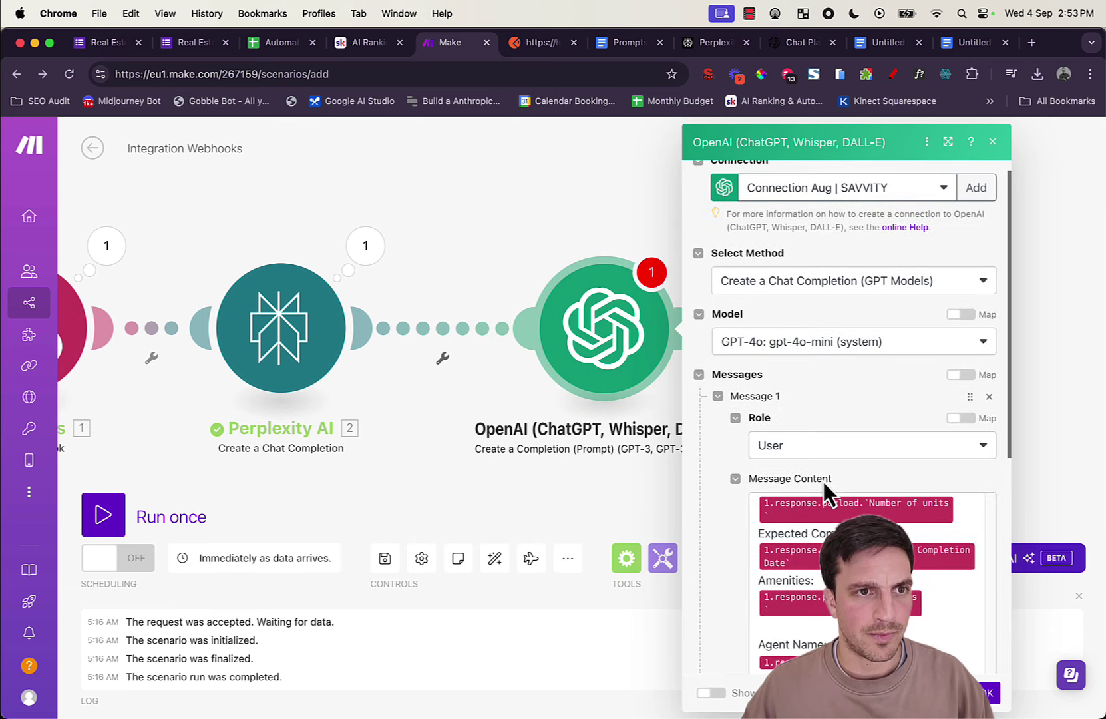
pyautogui.scroll(-10, 813, 319)
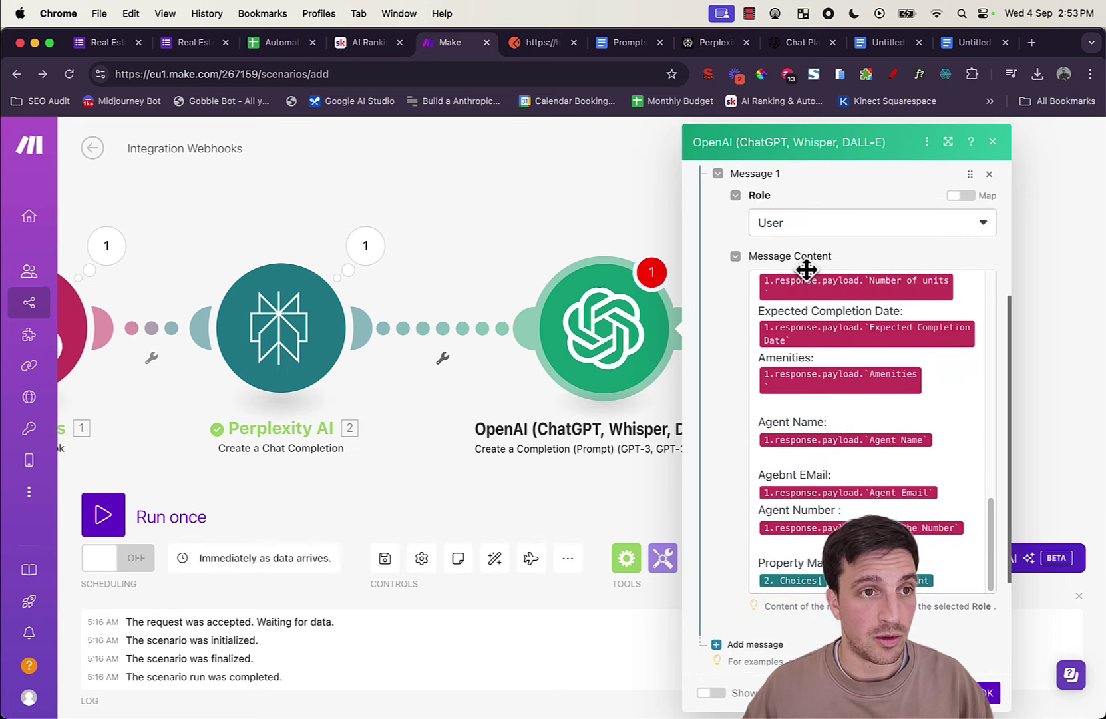
pyautogui.click(825, 552)
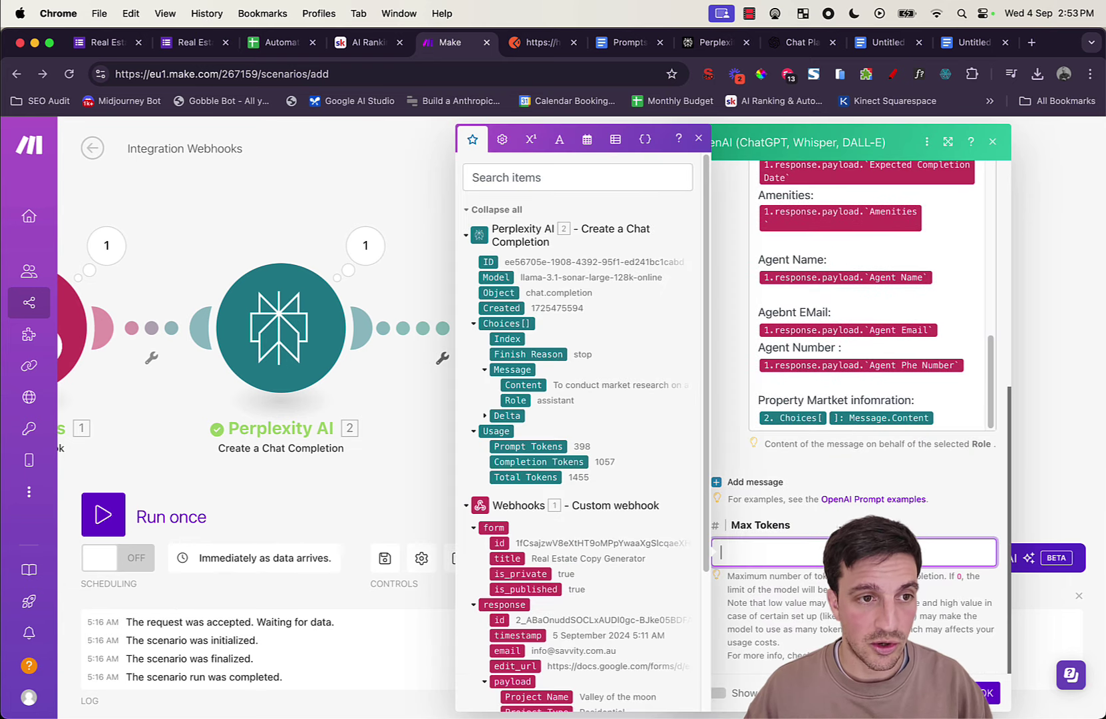
pyautogui.write('1000')
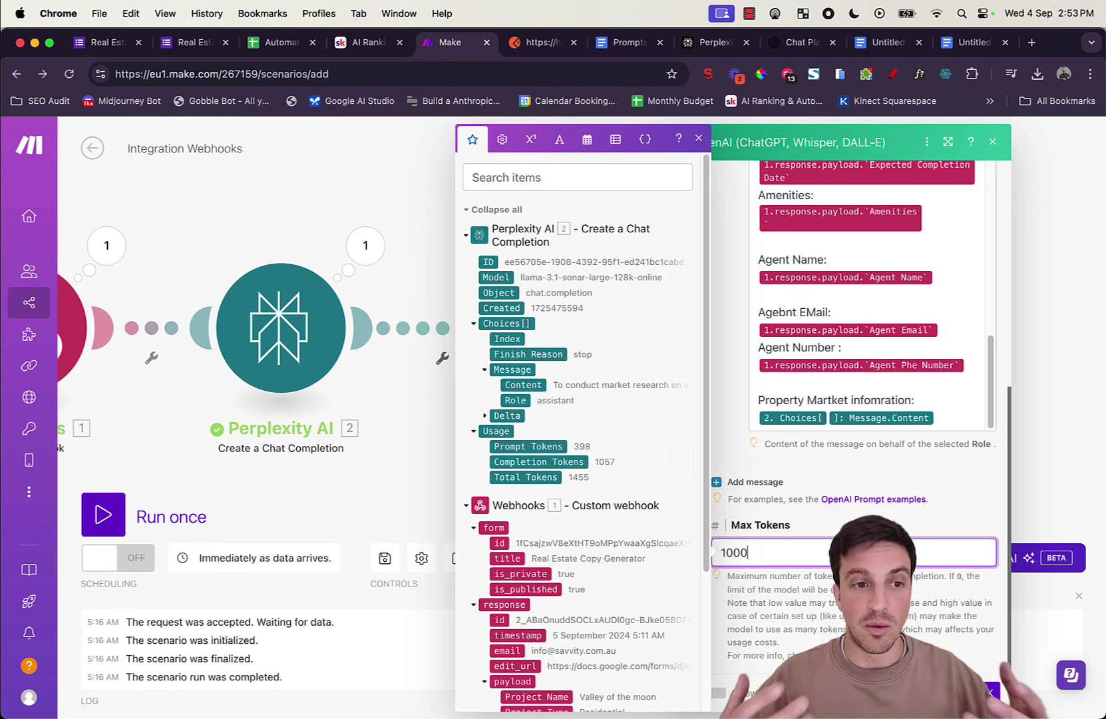
pyautogui.click(978, 690)
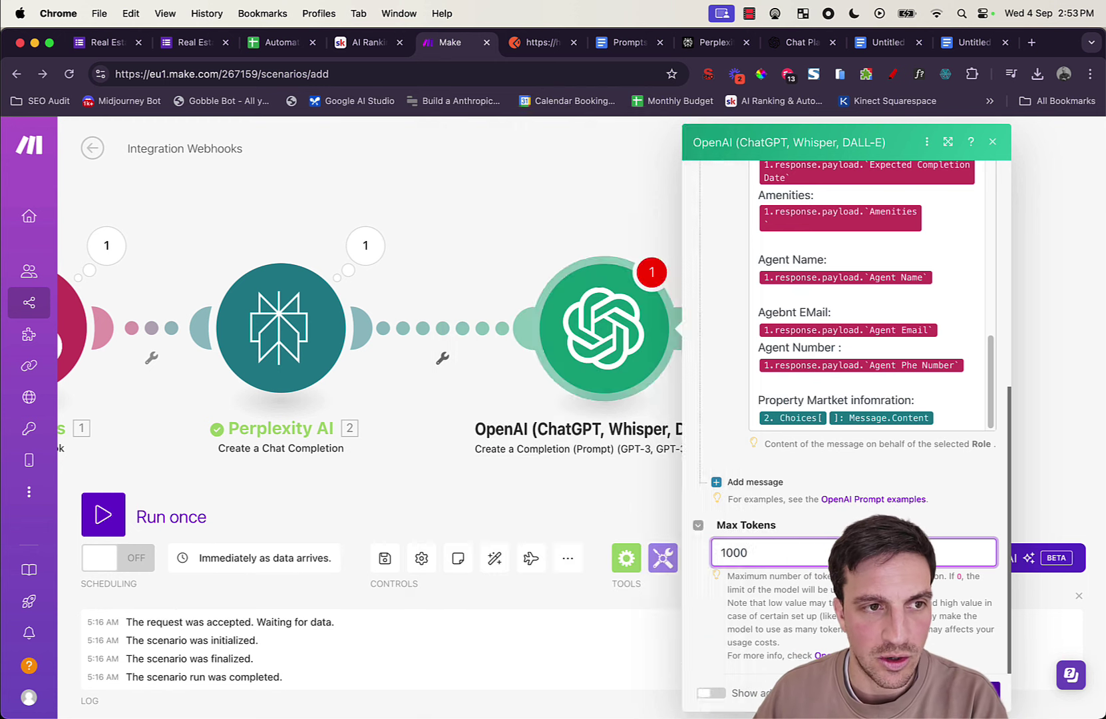
# Step: Rename the OpenAI module 'Website copy | Part 1' and start a Run once test
pyautogui.rightClick(622, 336)
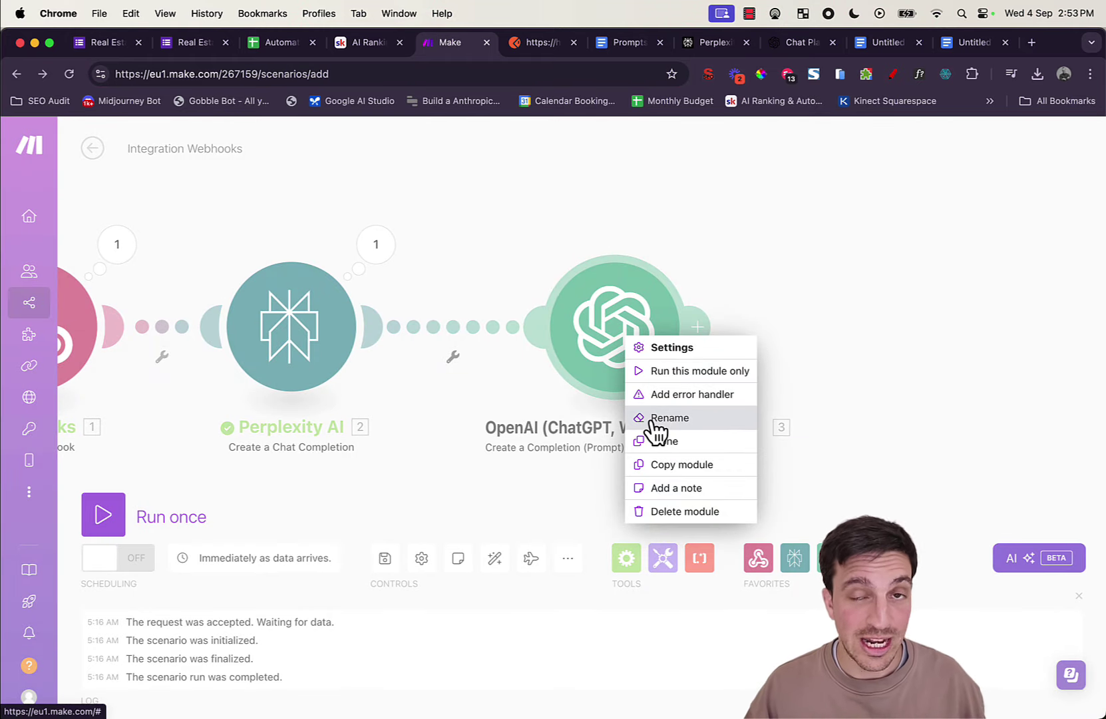
pyautogui.click(660, 418)
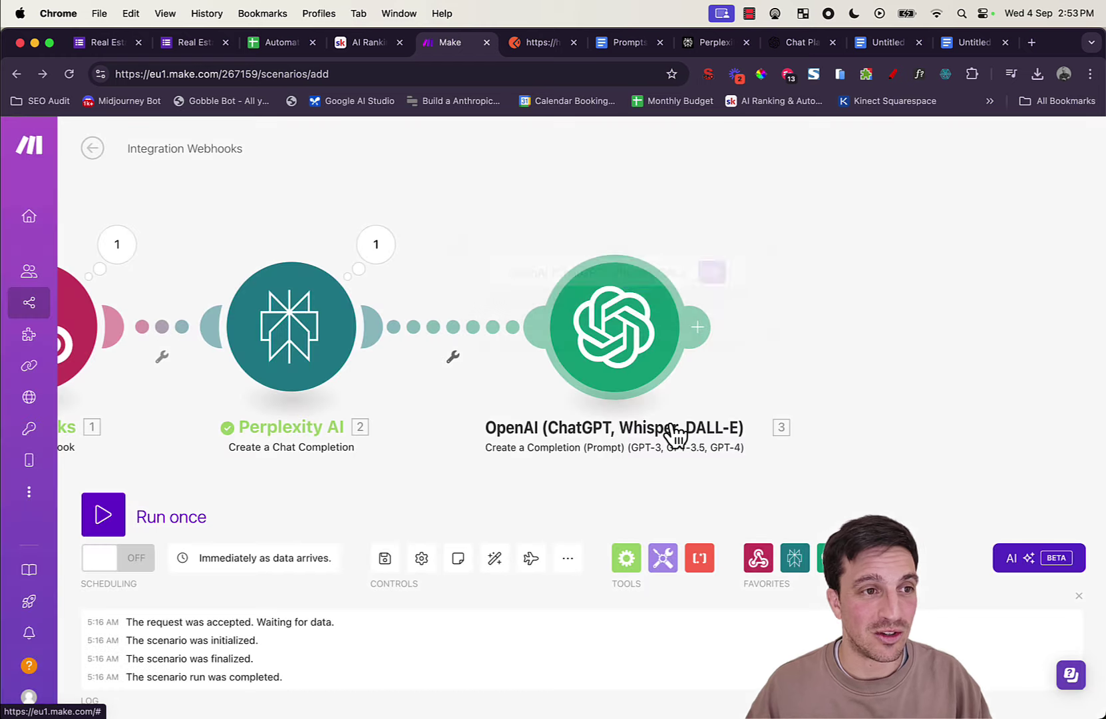
pyautogui.write('Website ')
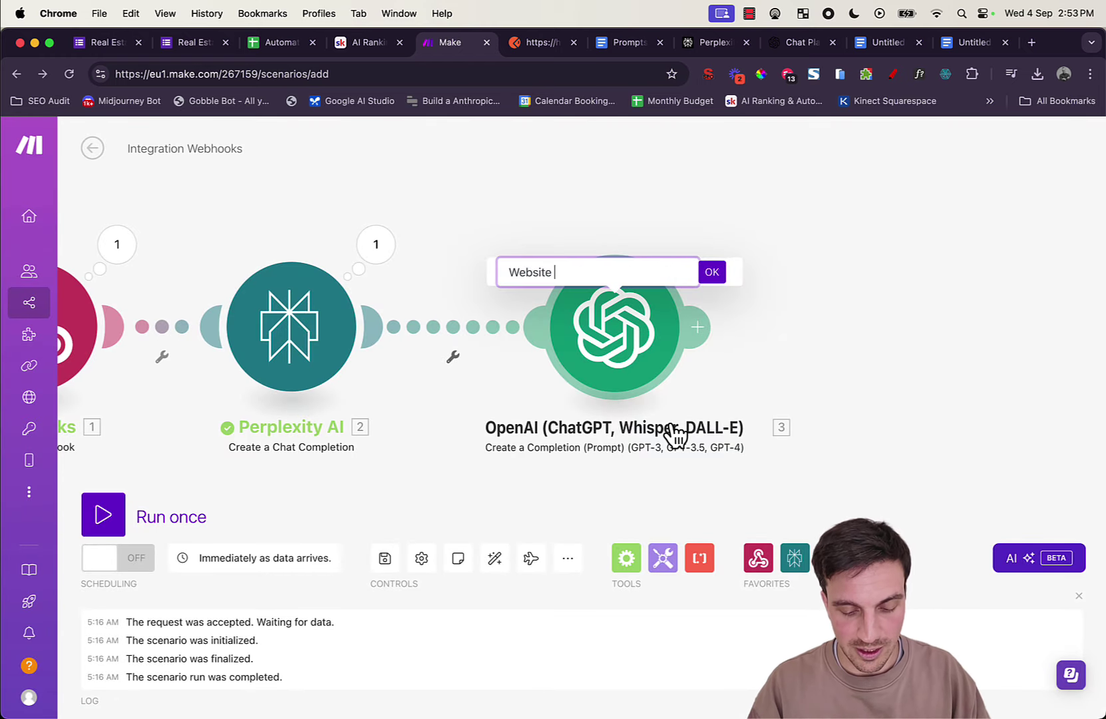
pyautogui.write('copy | Part 1')
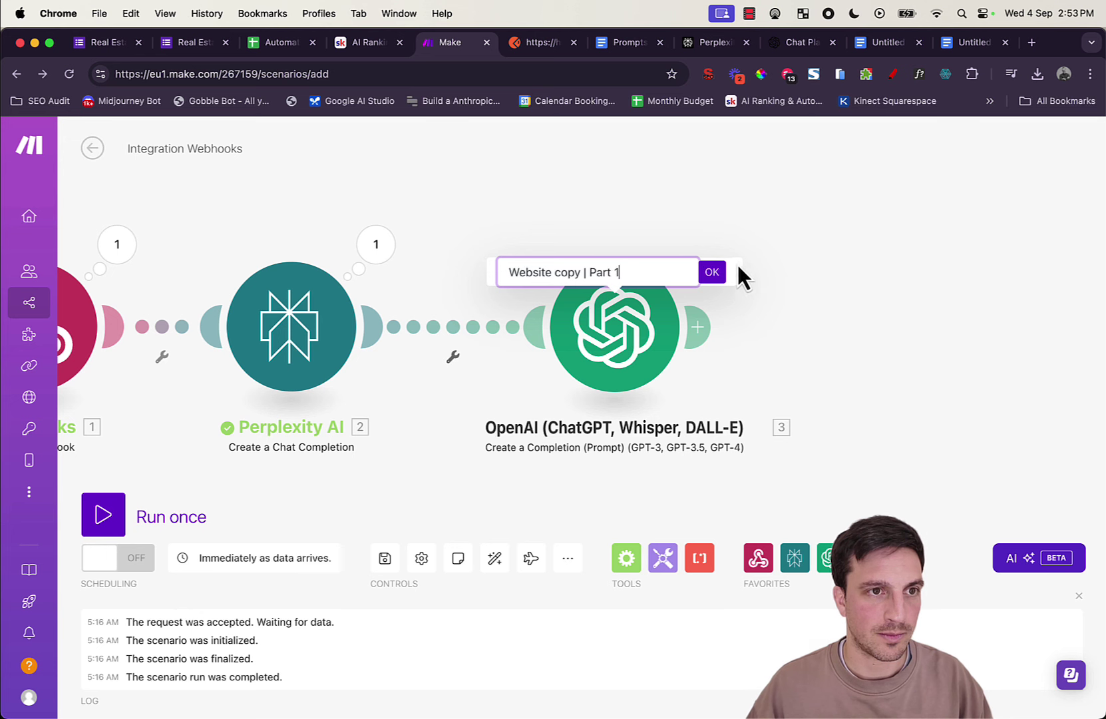
pyautogui.click(714, 274)
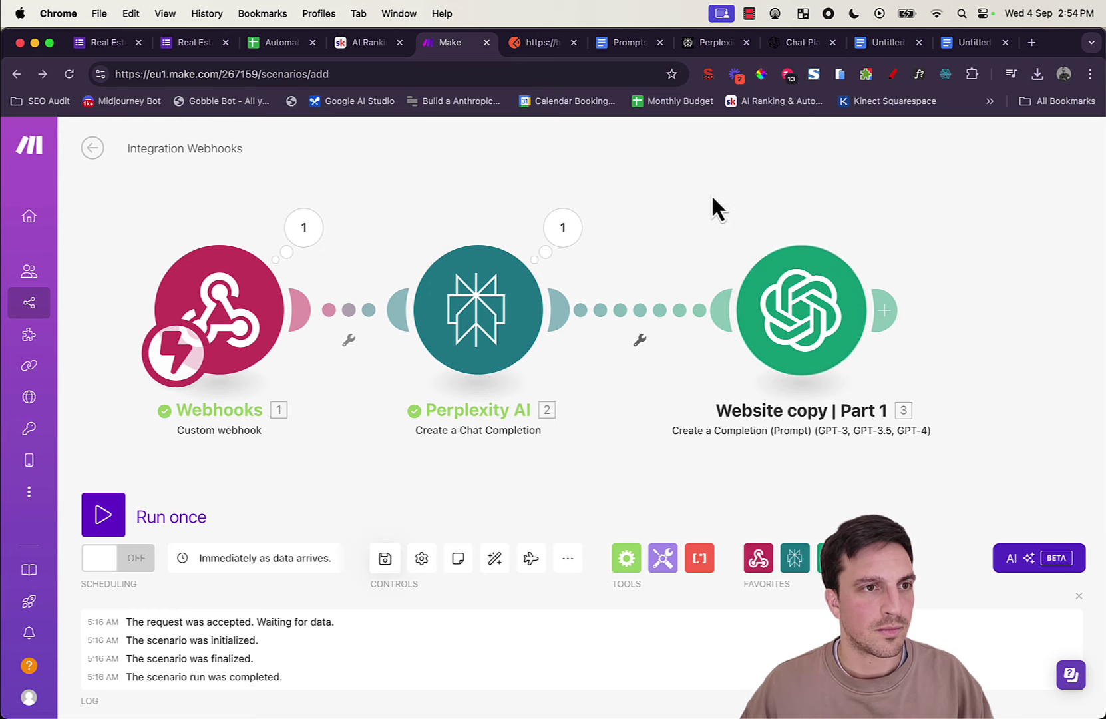
pyautogui.moveTo(711, 193); pyautogui.dragTo(804, 189)
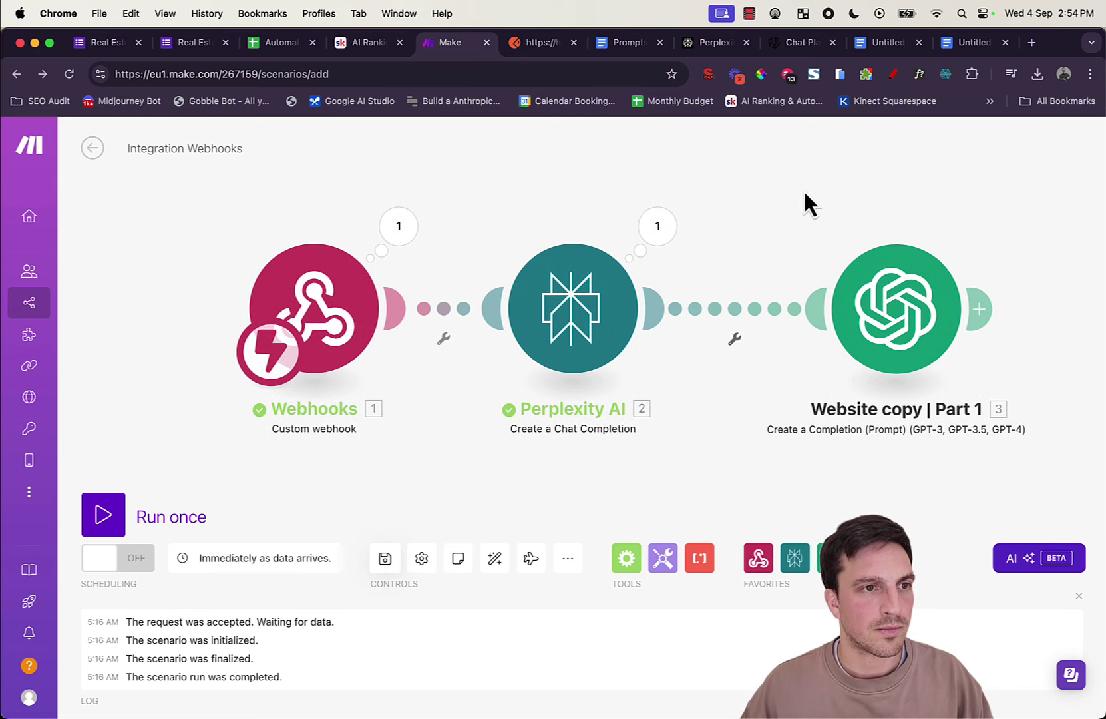
pyautogui.click(123, 514)
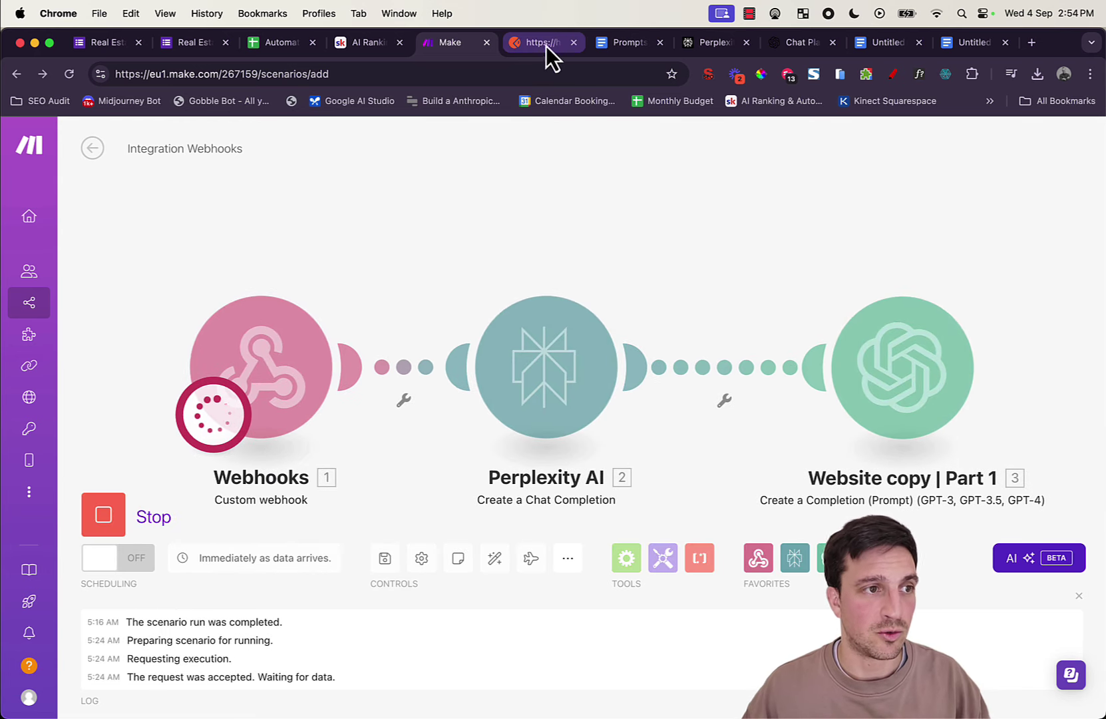
# Step: Send the sample project POST request from Postman to the webhook and return to Make
pyautogui.click(542, 43)
pyautogui.click(1011, 242)
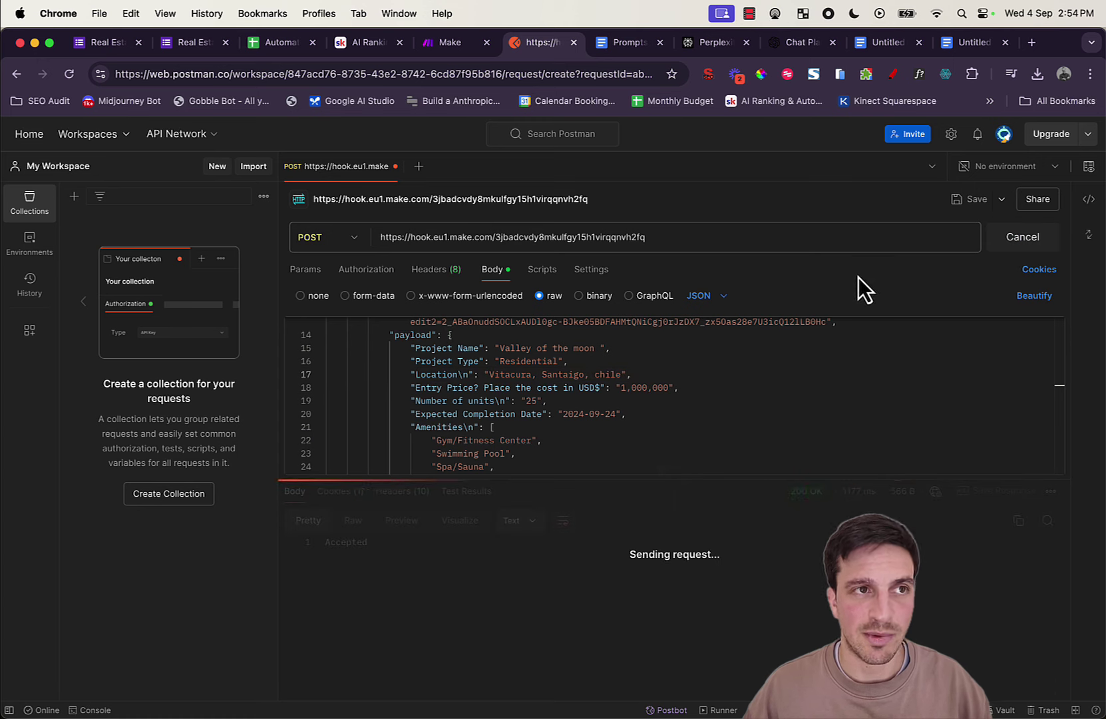
pyautogui.click(447, 43)
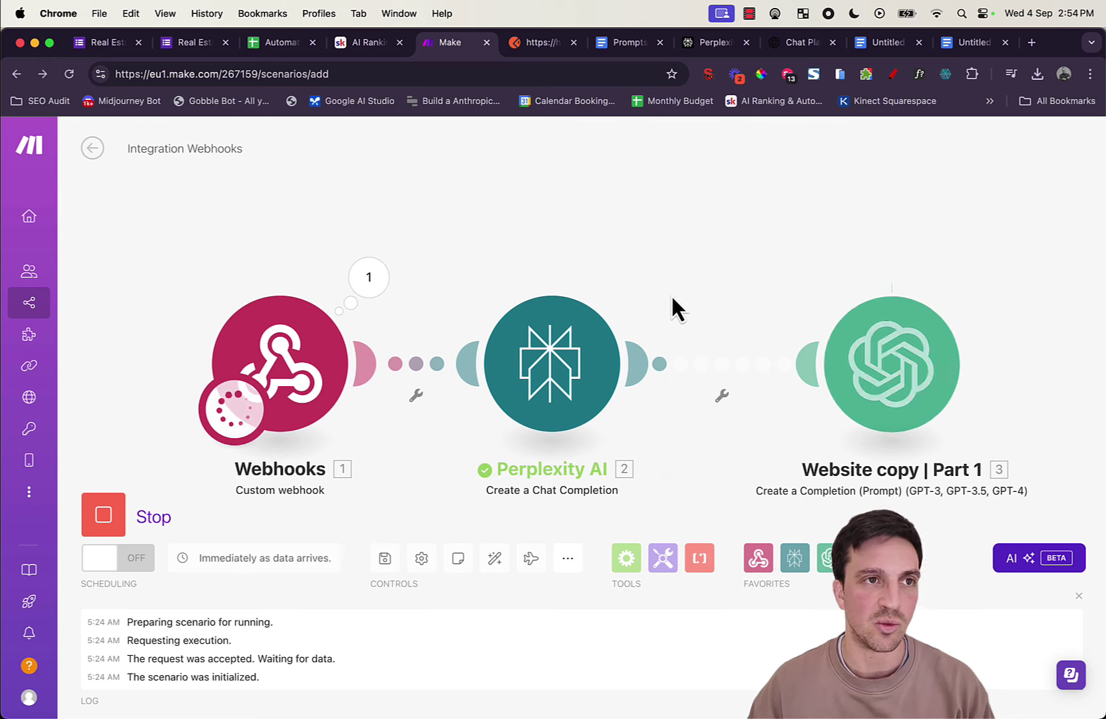
# Step: Open Website copy | Part 1's output and select the generated HTML in Choices > Message > Content
pyautogui.moveTo(763, 238); pyautogui.dragTo(634, 195)
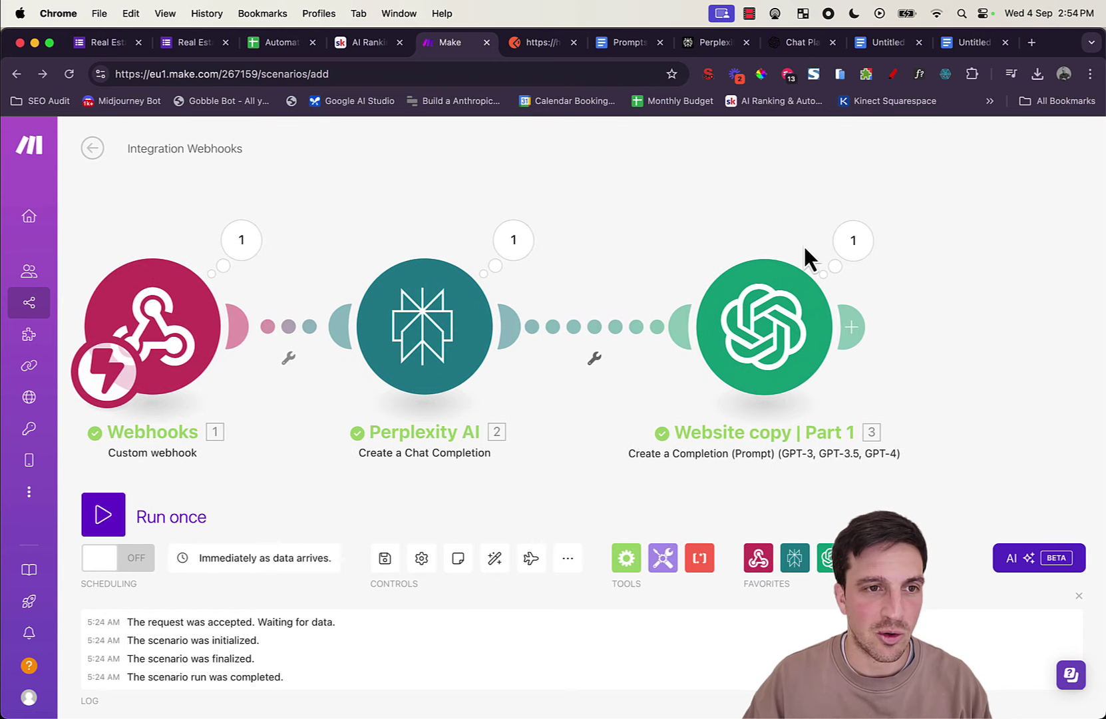
pyautogui.click(850, 242)
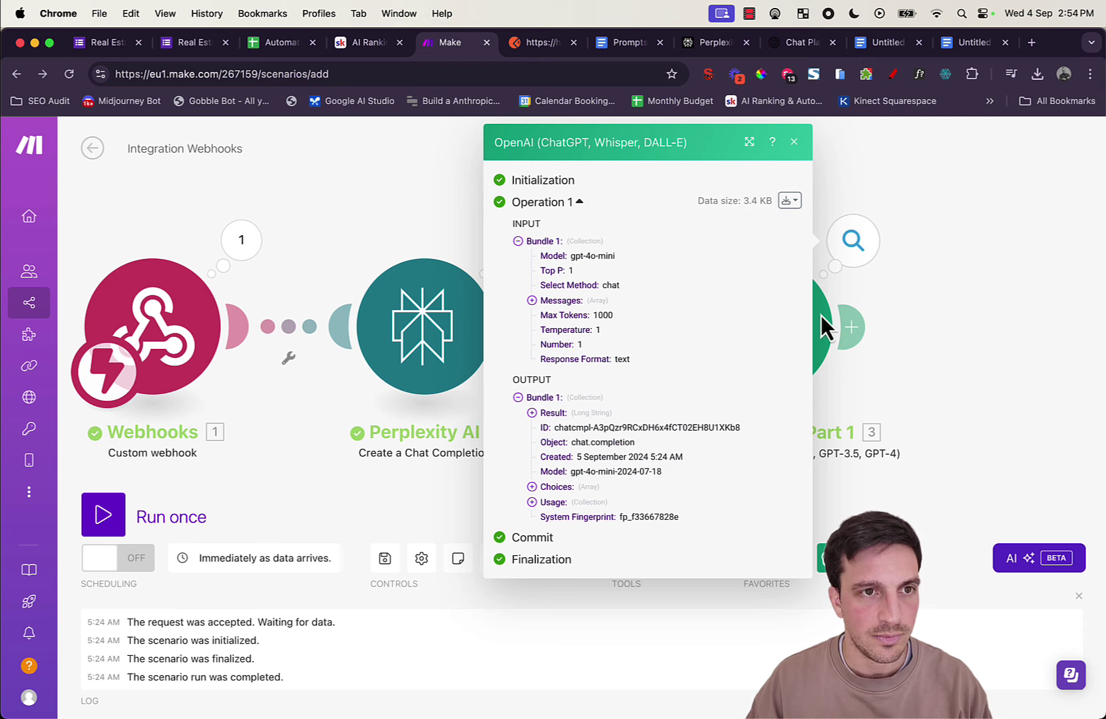
pyautogui.click(936, 277)
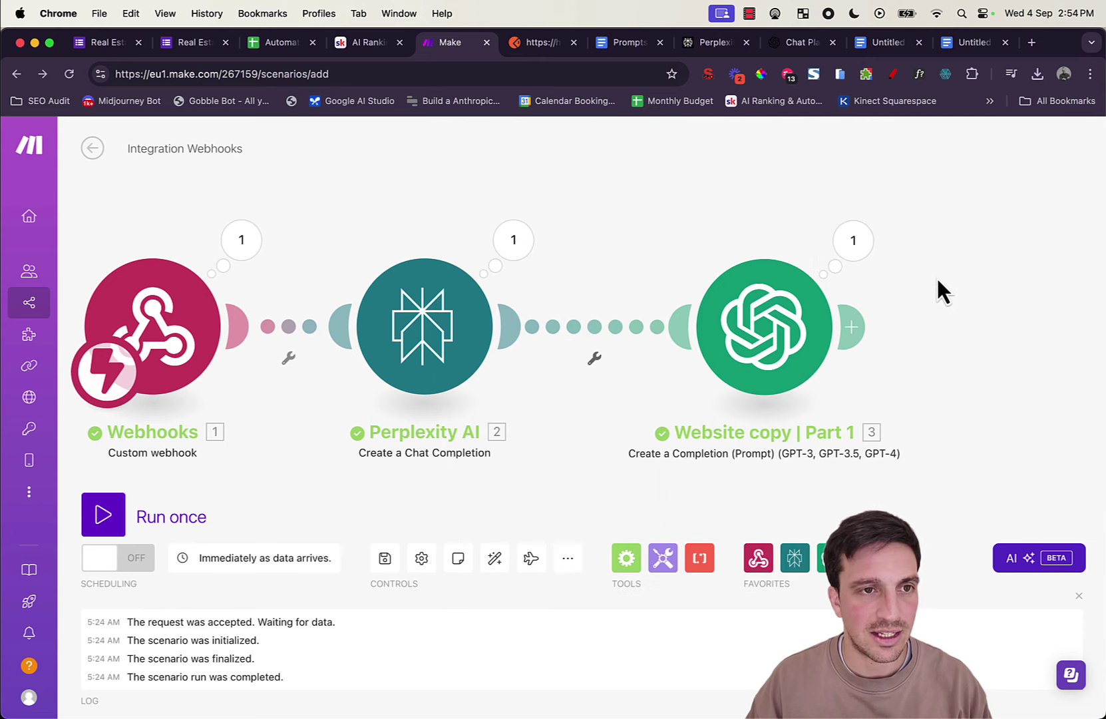
pyautogui.click(863, 244)
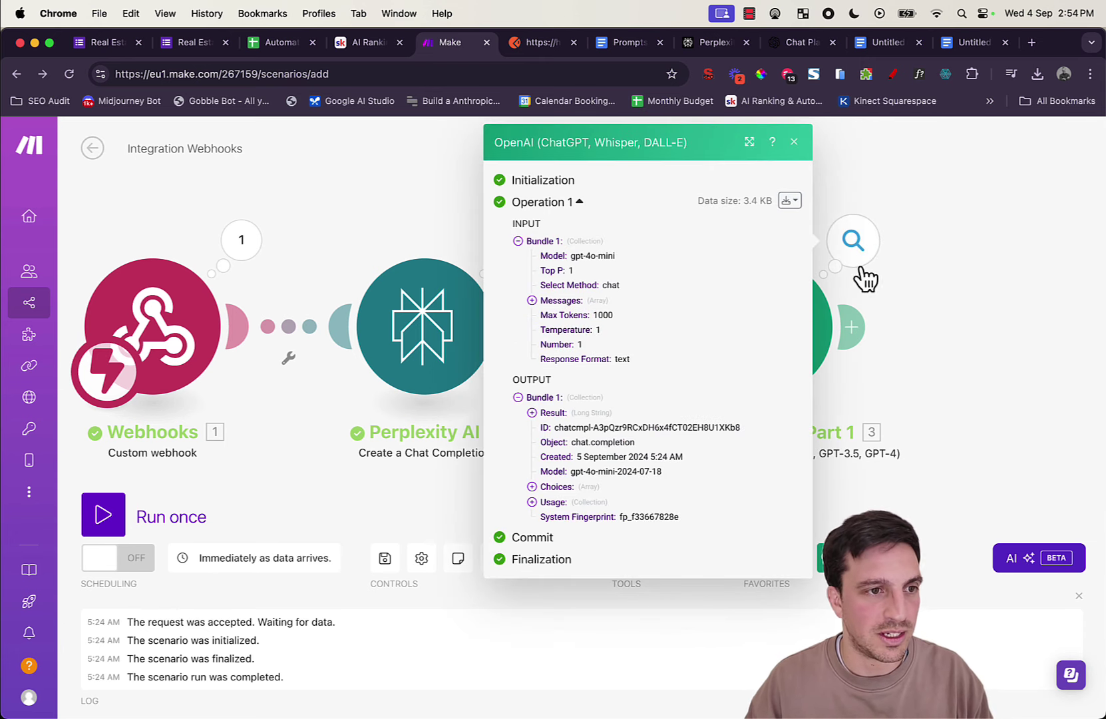
pyautogui.click(533, 487)
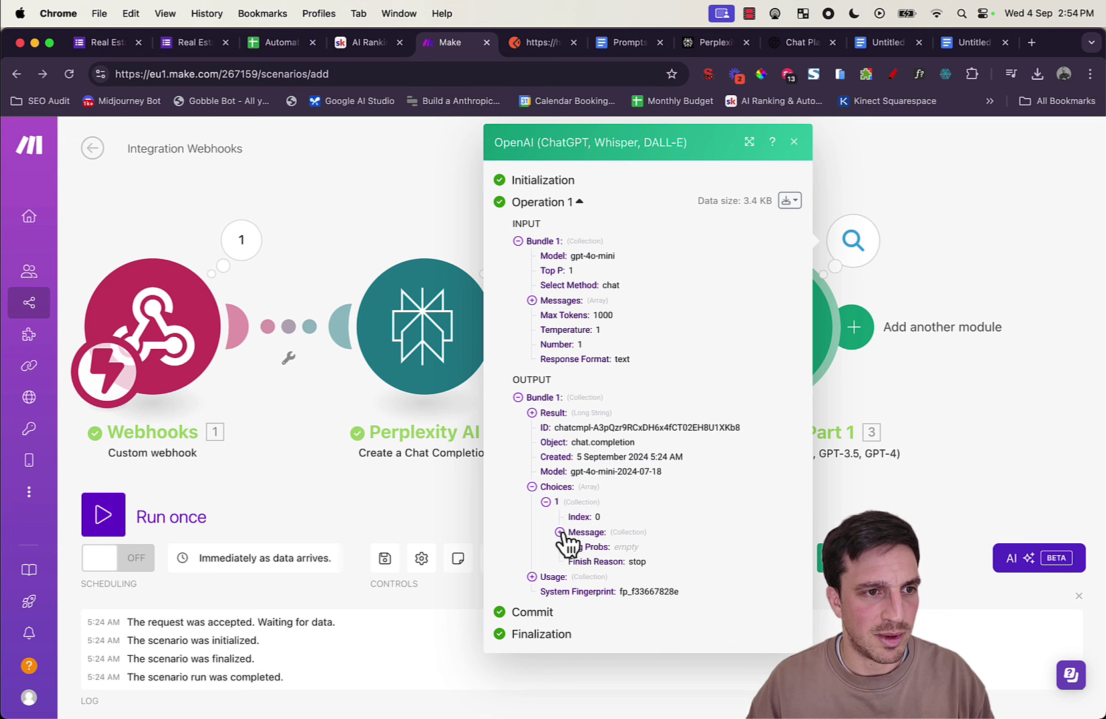
pyautogui.click(559, 532)
pyautogui.click(592, 562)
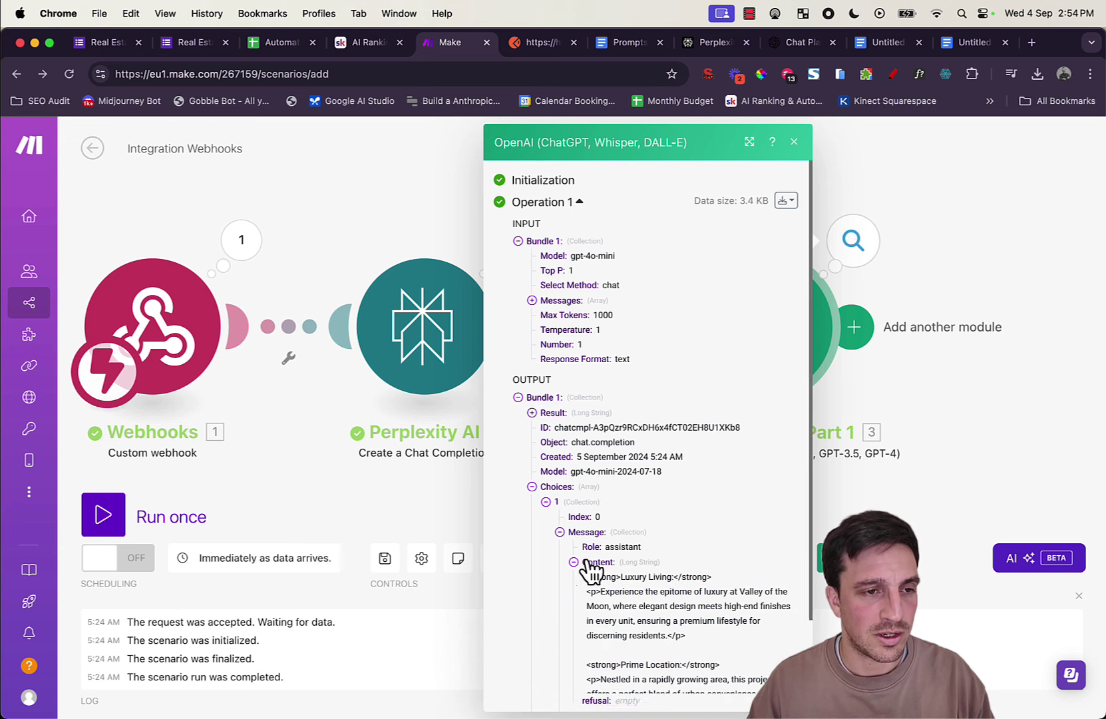
pyautogui.scroll(-10, 677, 474)
pyautogui.scroll(5, 678, 475)
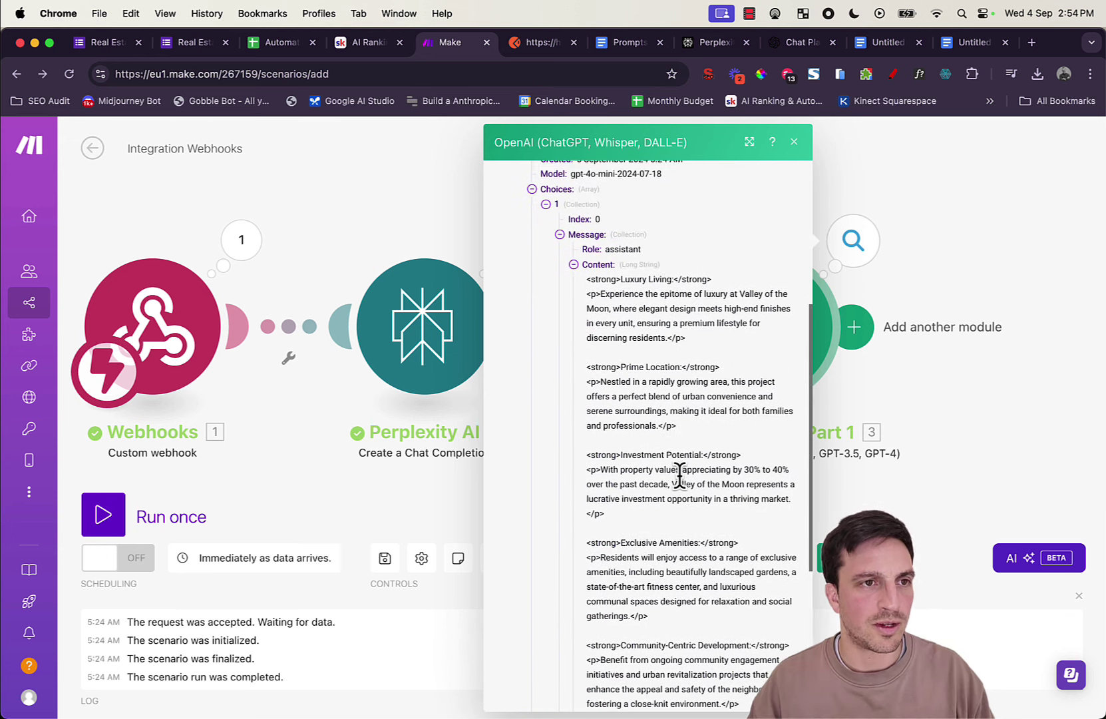
pyautogui.moveTo(587, 285); pyautogui.dragTo(766, 565)
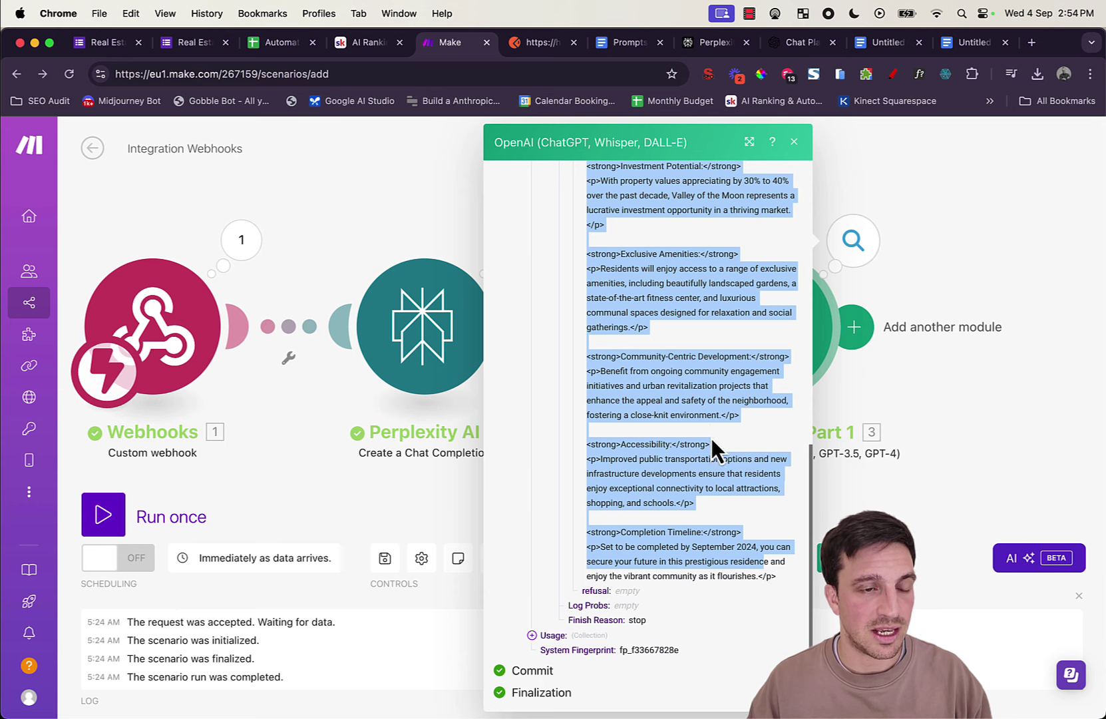
pyautogui.scroll(15, 711, 437)
pyautogui.moveTo(973, 351); pyautogui.dragTo(689, 332)
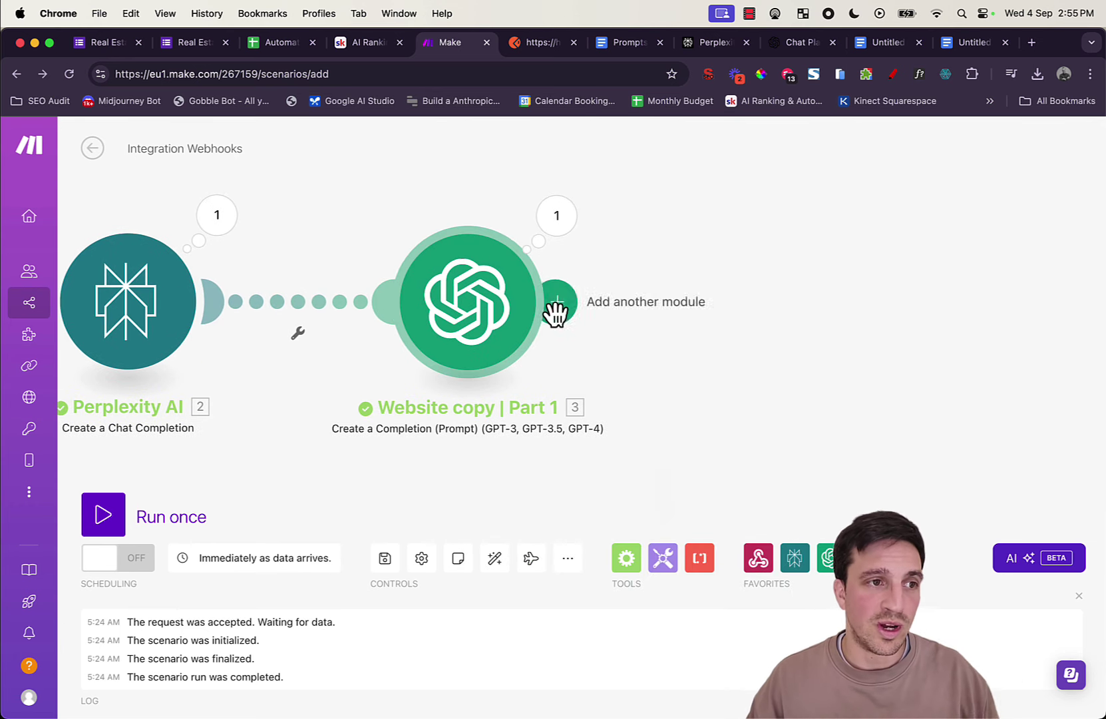
# Step: Clone Website copy | Part 1 and rename the clone 'Website copy | Part 2'
pyautogui.rightClick(471, 308)
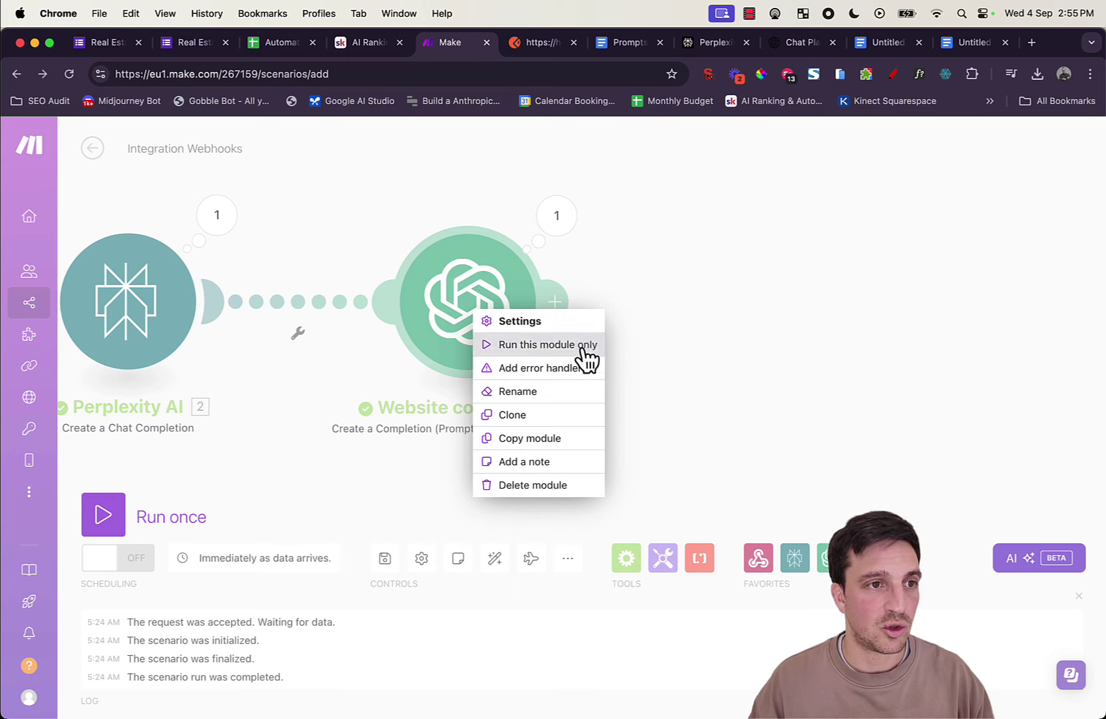
pyautogui.click(572, 415)
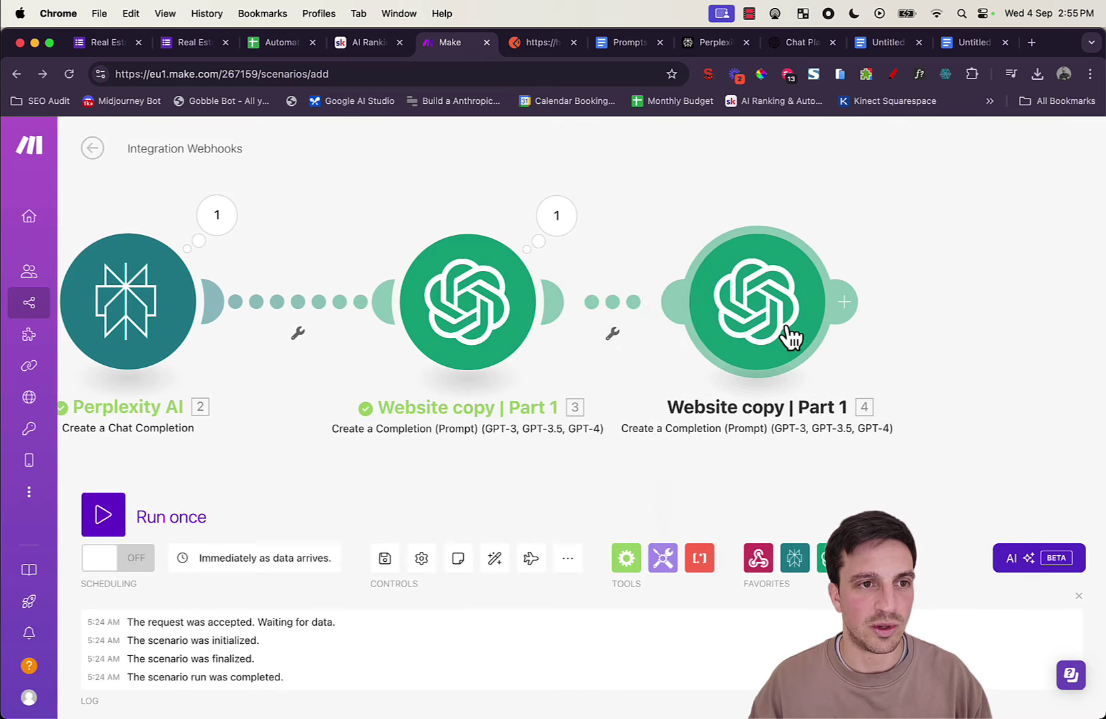
pyautogui.rightClick(783, 324)
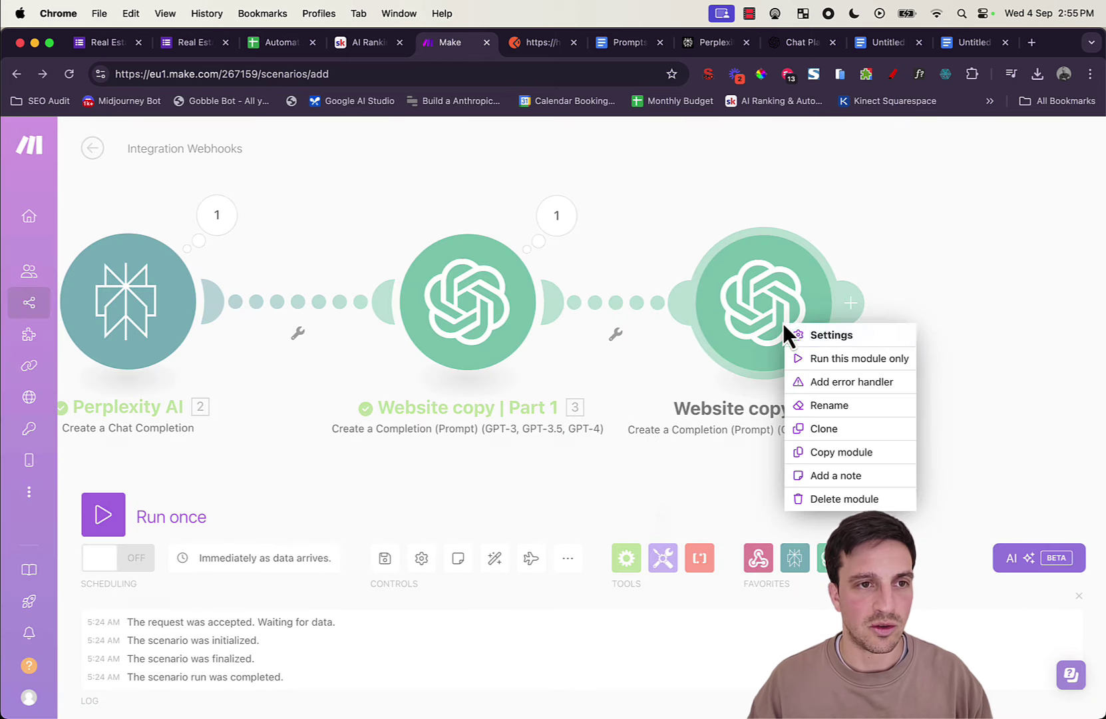
pyautogui.click(830, 406)
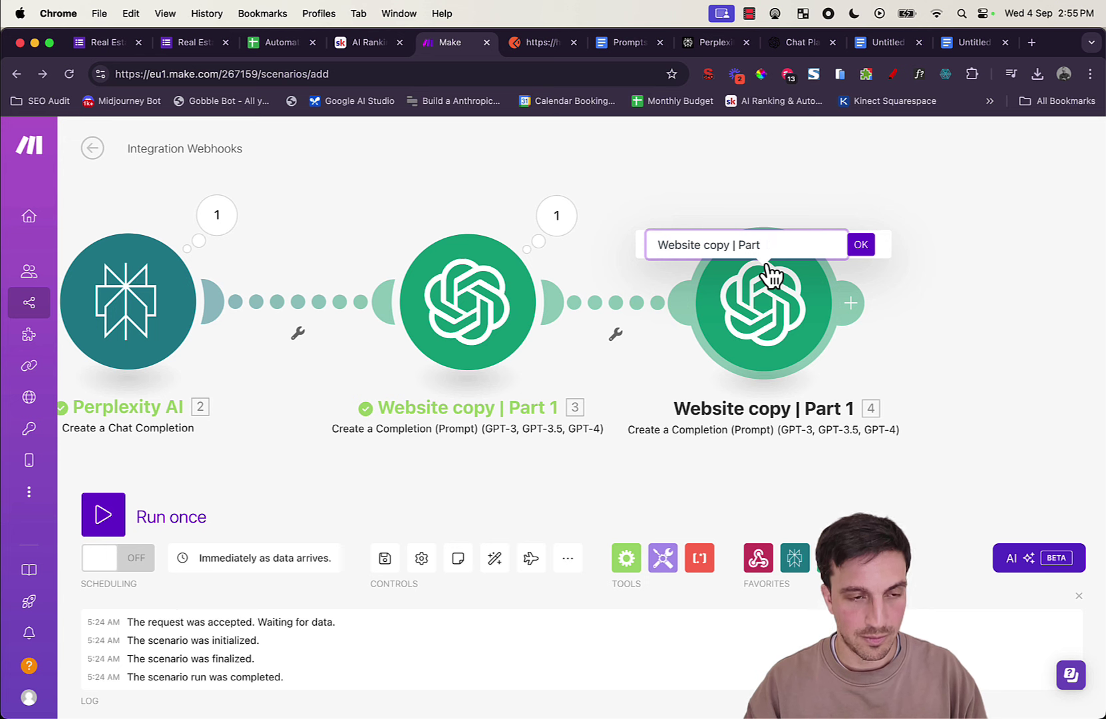
pyautogui.write('2')
pyautogui.click(861, 245)
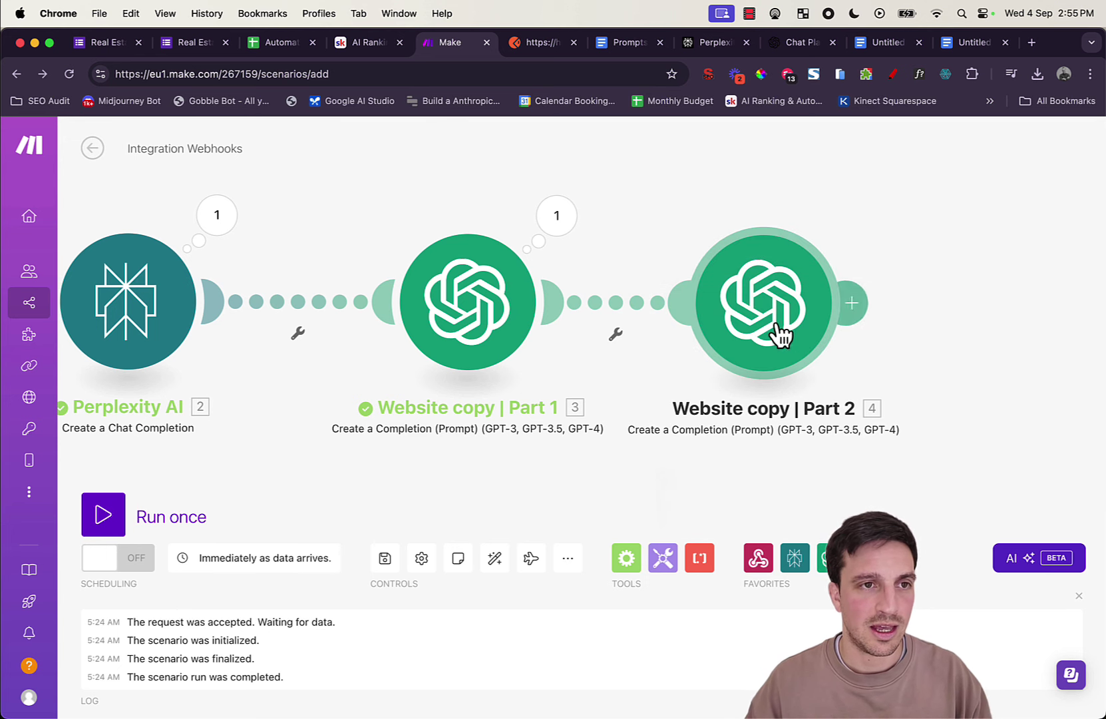
# Step: Open the Part 2 module and copy the Step 2 prompt from the prompts document
pyautogui.click(755, 328)
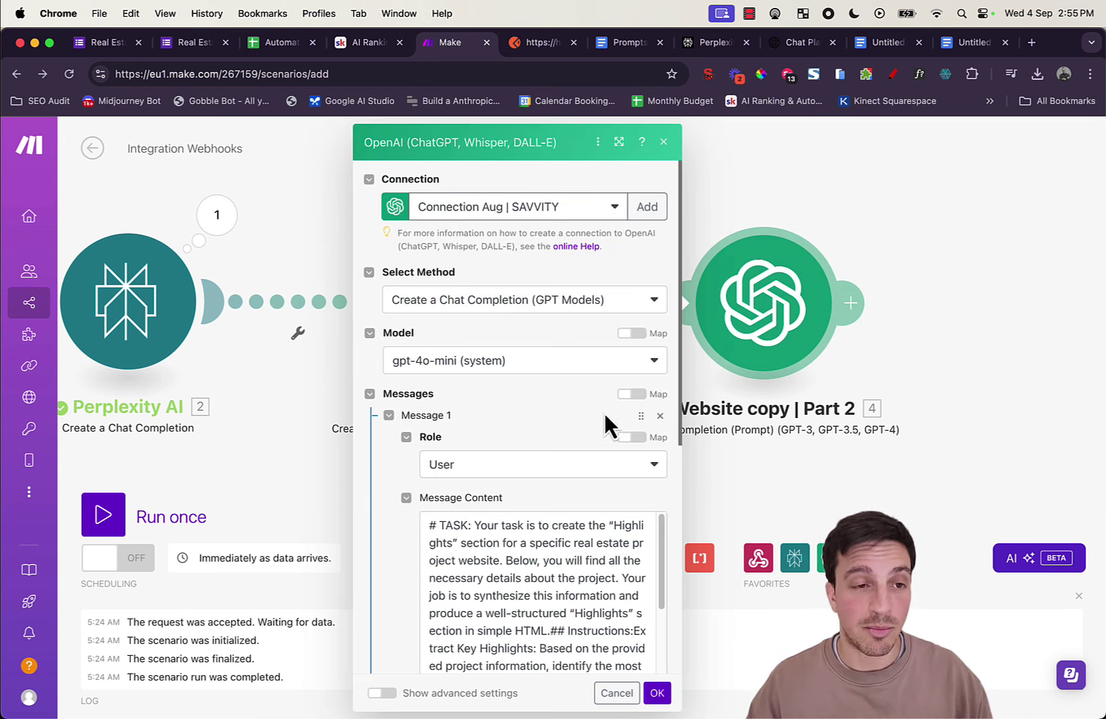
pyautogui.click(625, 42)
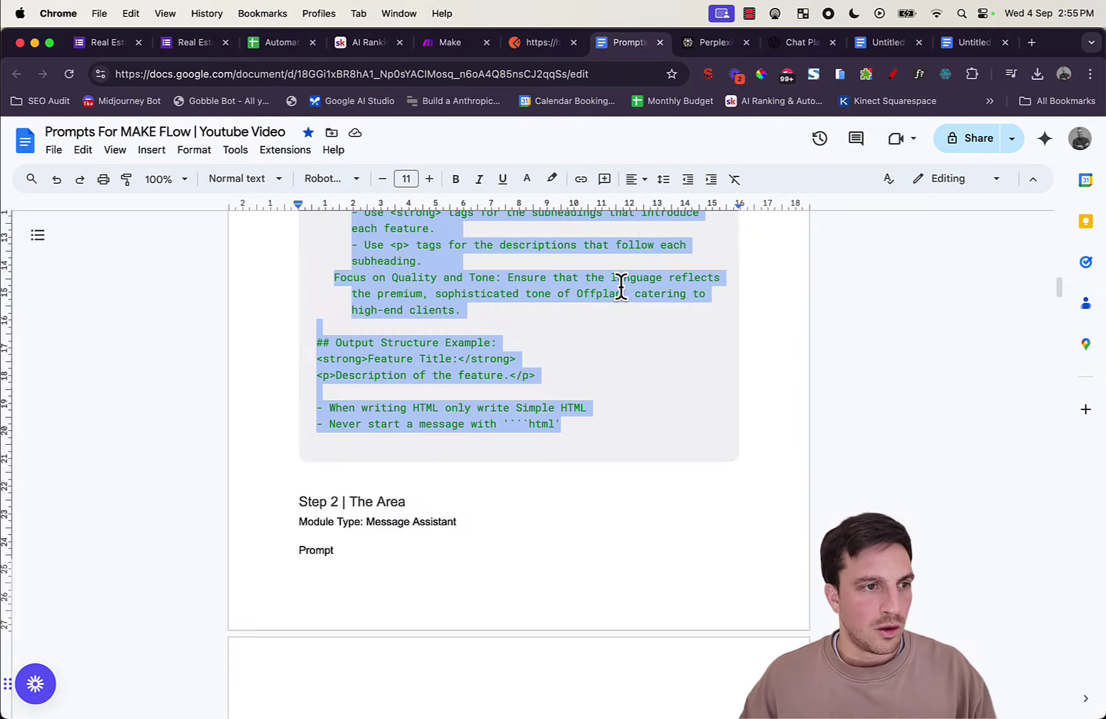
pyautogui.scroll(-6, 623, 302)
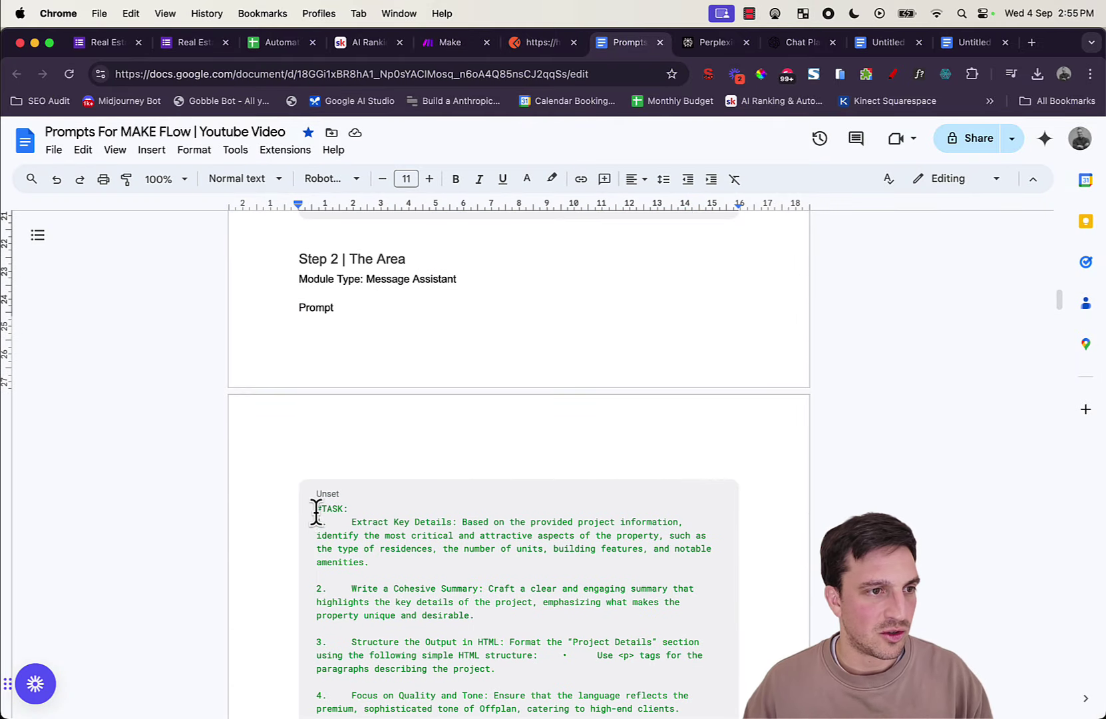
pyautogui.moveTo(316, 513); pyautogui.dragTo(594, 342)
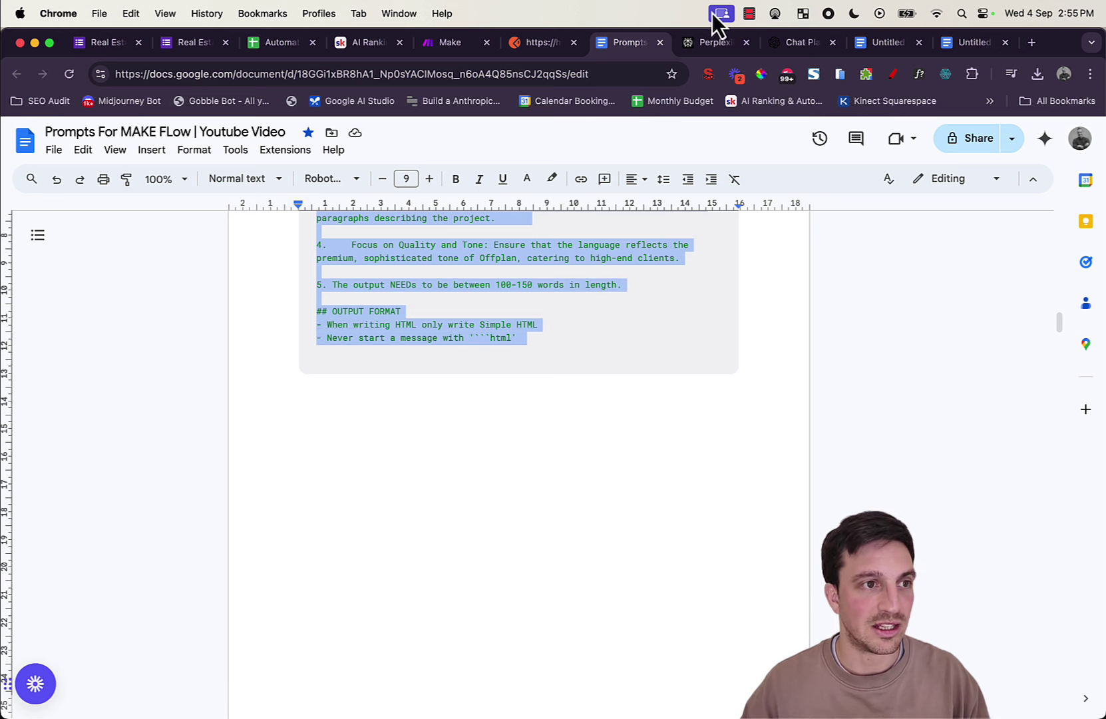
# Step: Delete the old Highlights instructions from Message Content, keeping the mapped project fields, and save
pyautogui.click(449, 44)
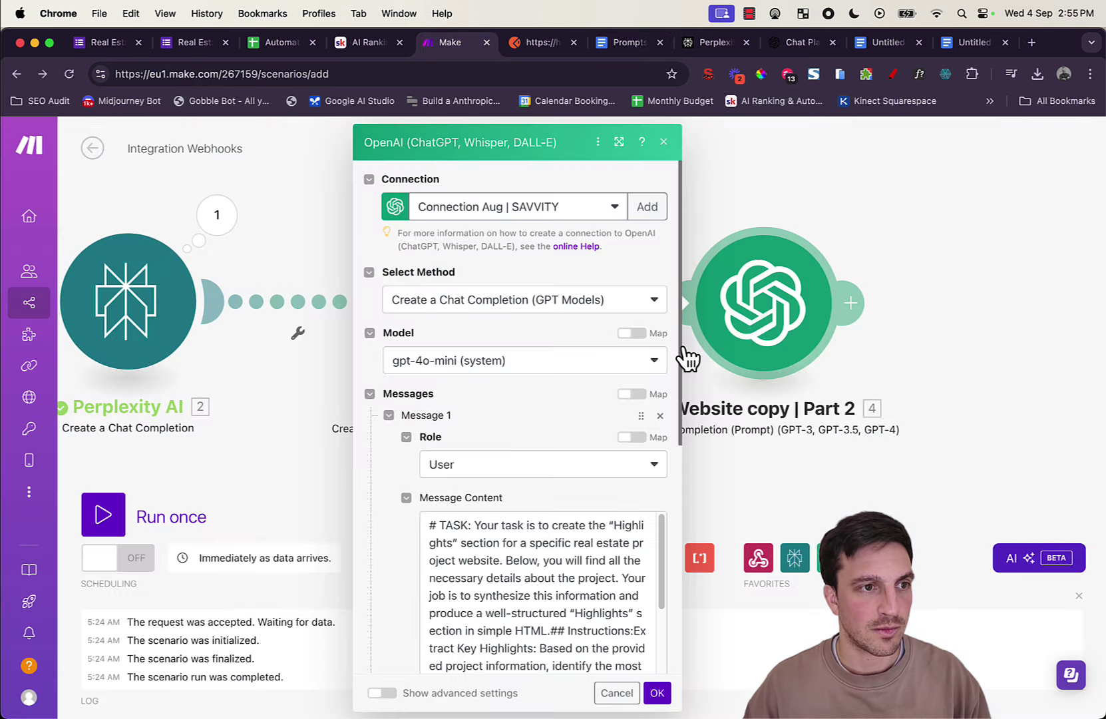
pyautogui.scroll(-1, 490, 502)
pyautogui.moveTo(422, 493); pyautogui.dragTo(477, 649)
pyautogui.scroll(-1, 526, 549)
pyautogui.press('BackSpace')
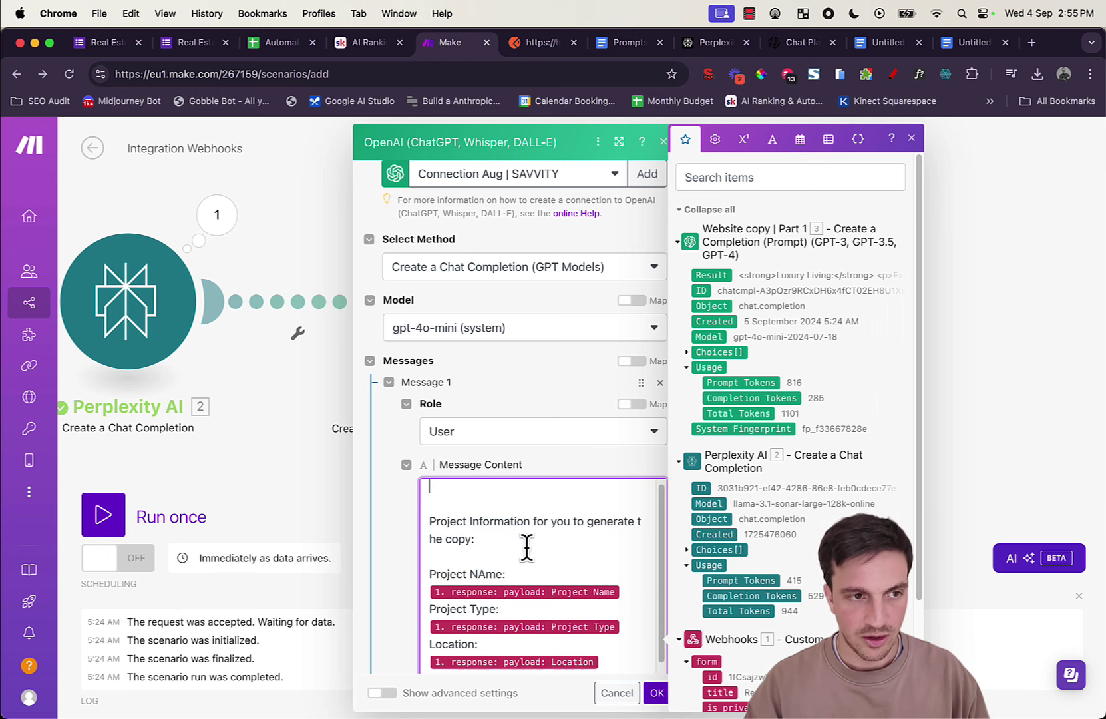
pyautogui.scroll(-10, 533, 546)
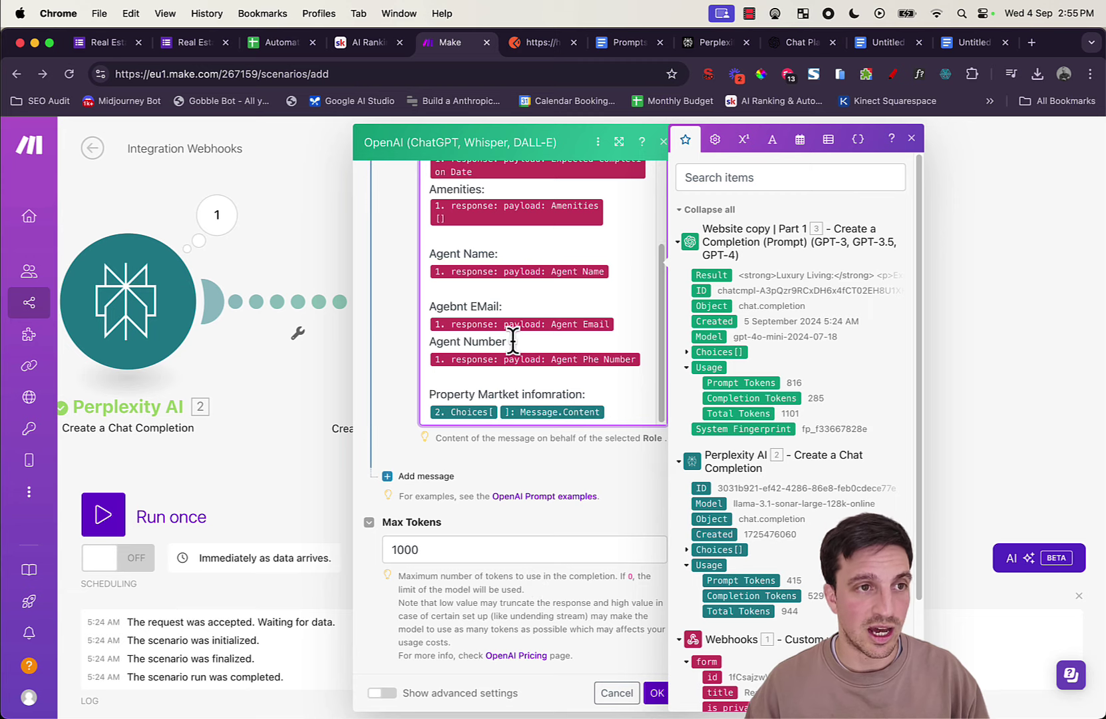
pyautogui.scroll(10, 516, 352)
pyautogui.scroll(-10, 513, 530)
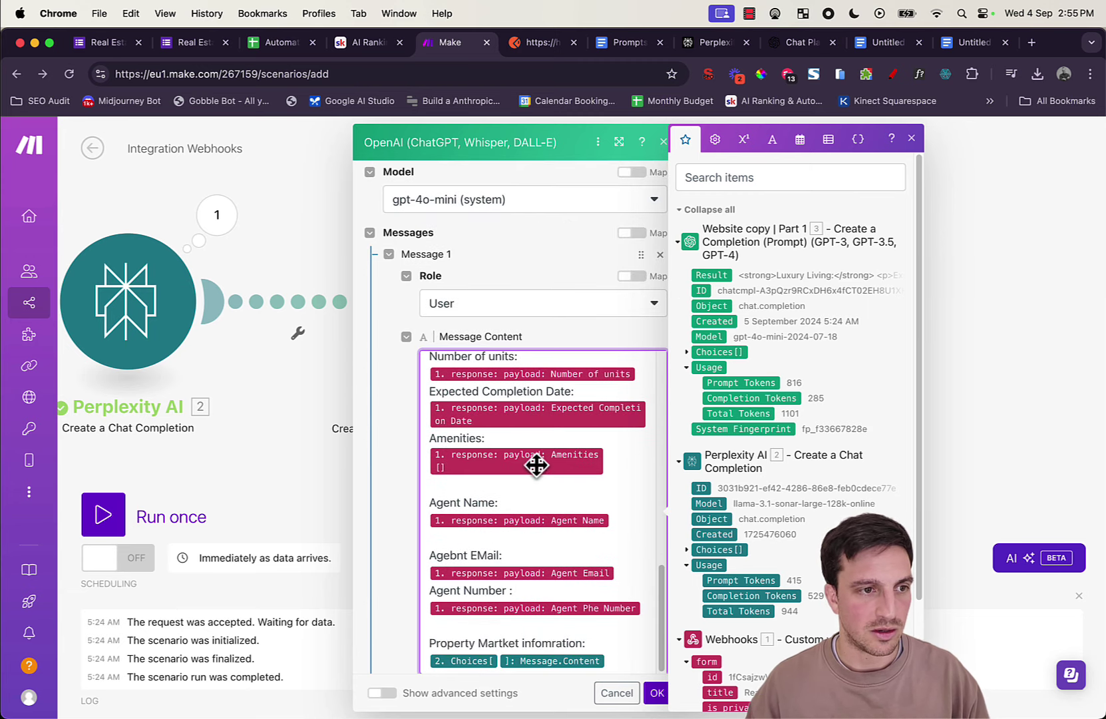
pyautogui.click(657, 695)
# Step: Clone the Website copy | Part 2 module and drop the copy right after it
pyautogui.moveTo(1003, 388); pyautogui.dragTo(702, 439)
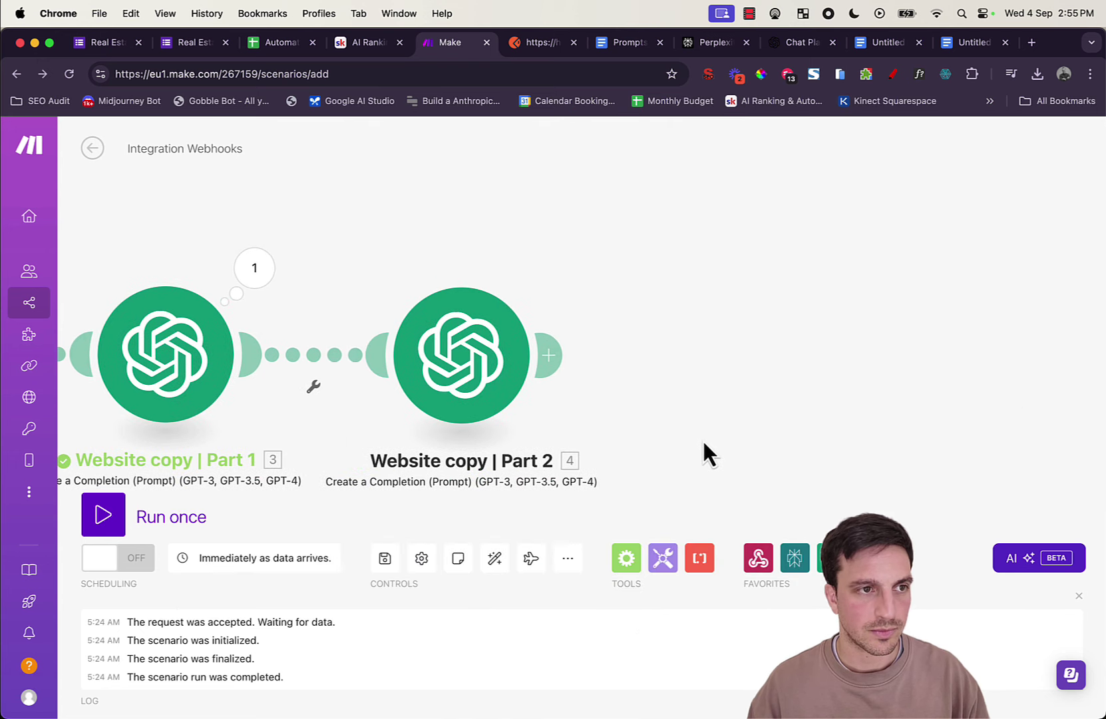
pyautogui.click(386, 558)
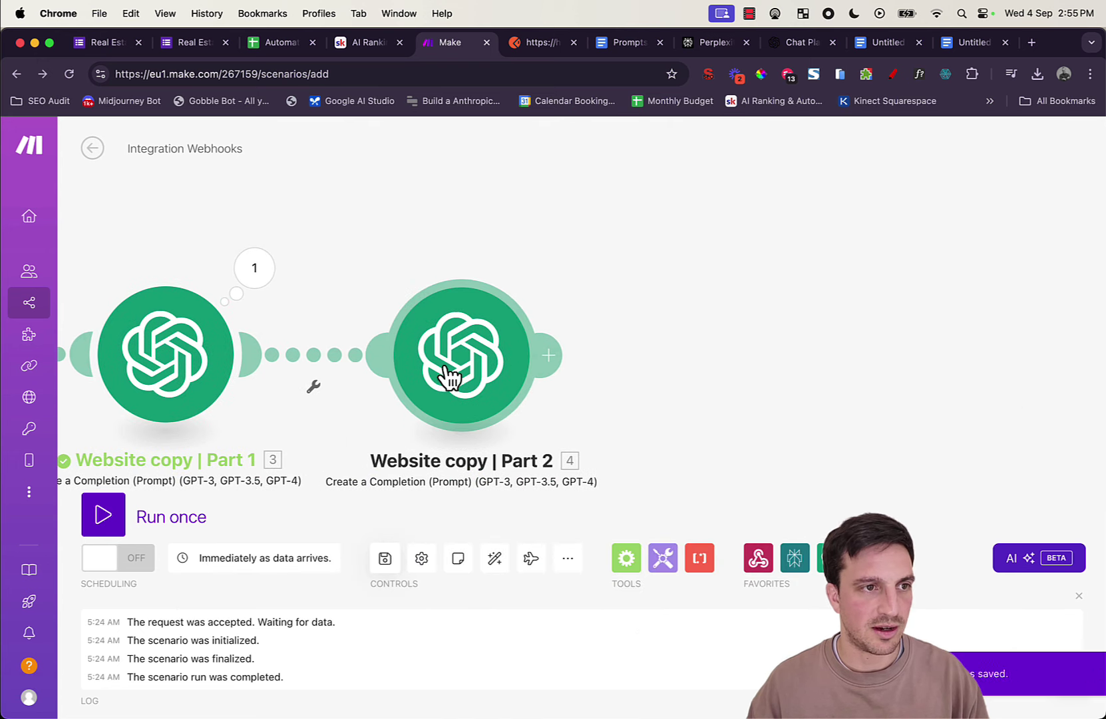
pyautogui.moveTo(445, 375); pyautogui.dragTo(501, 371)
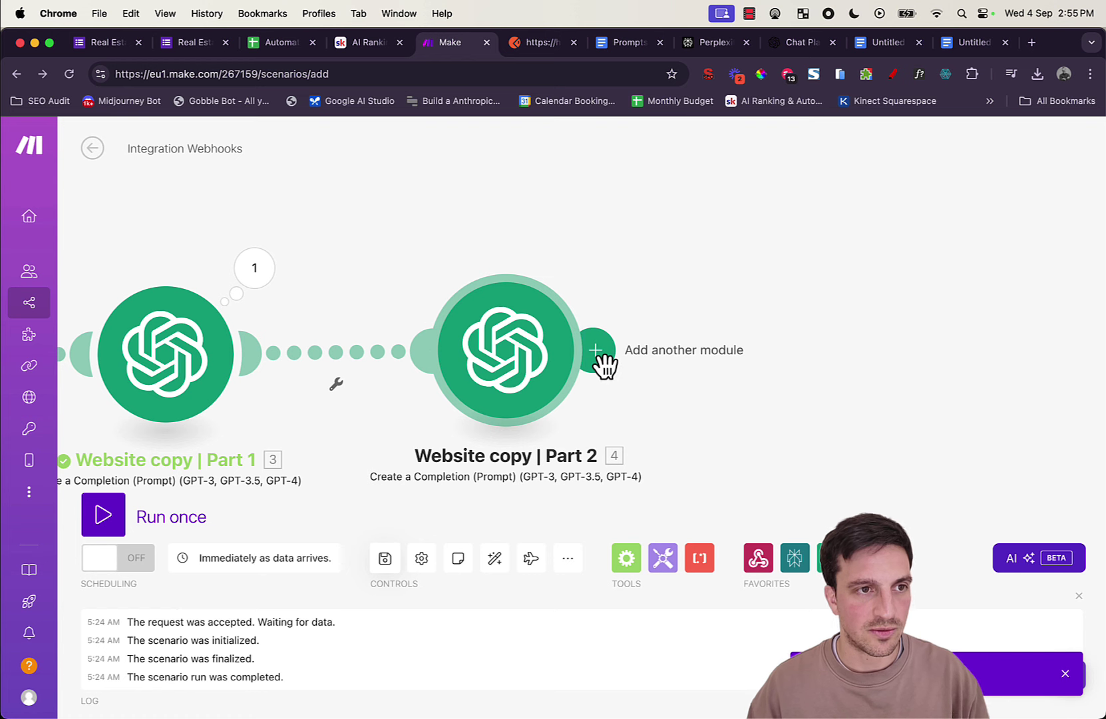
pyautogui.rightClick(542, 363)
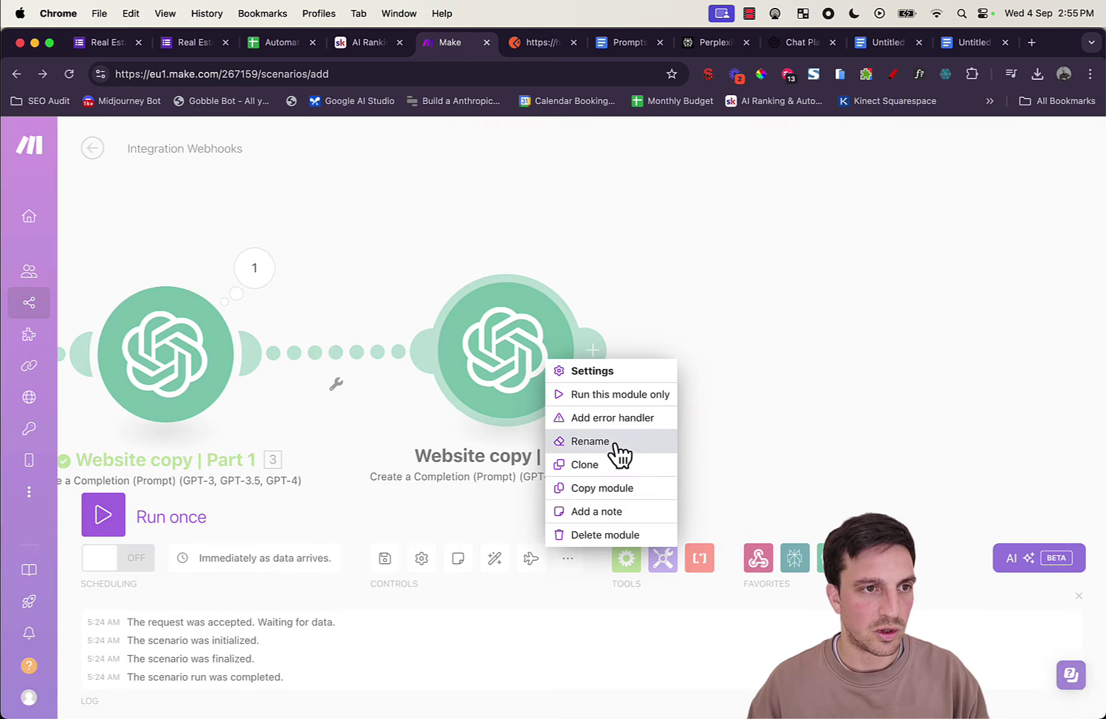
pyautogui.click(626, 493)
pyautogui.rightClick(518, 371)
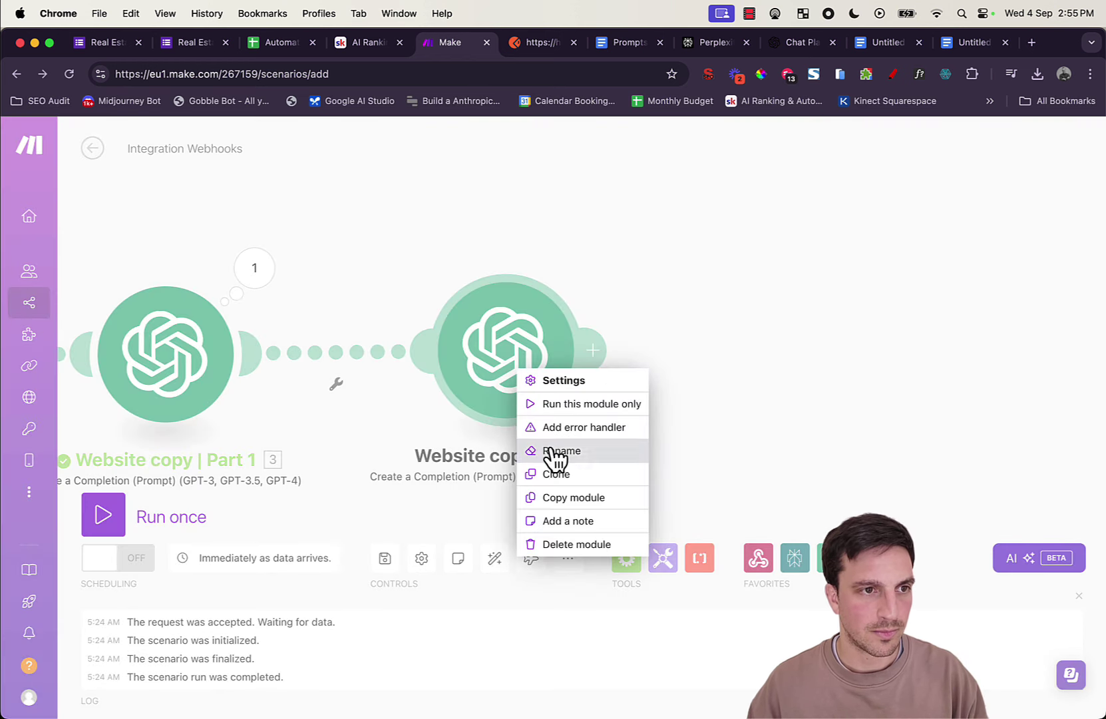
pyautogui.click(556, 473)
pyautogui.click(812, 329)
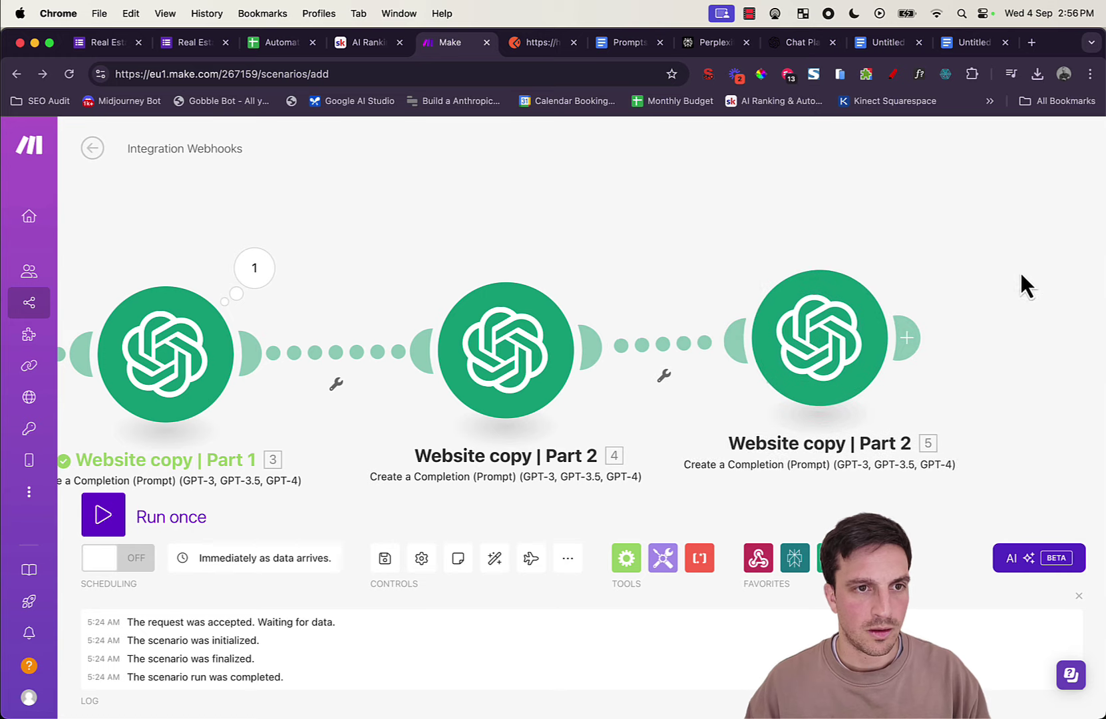
# Step: Rename the clone to 'Website copy | Part 3' and line it up with Part 2
pyautogui.hscroll(8, 799, 313)
pyautogui.rightClick(586, 329)
pyautogui.click(638, 413)
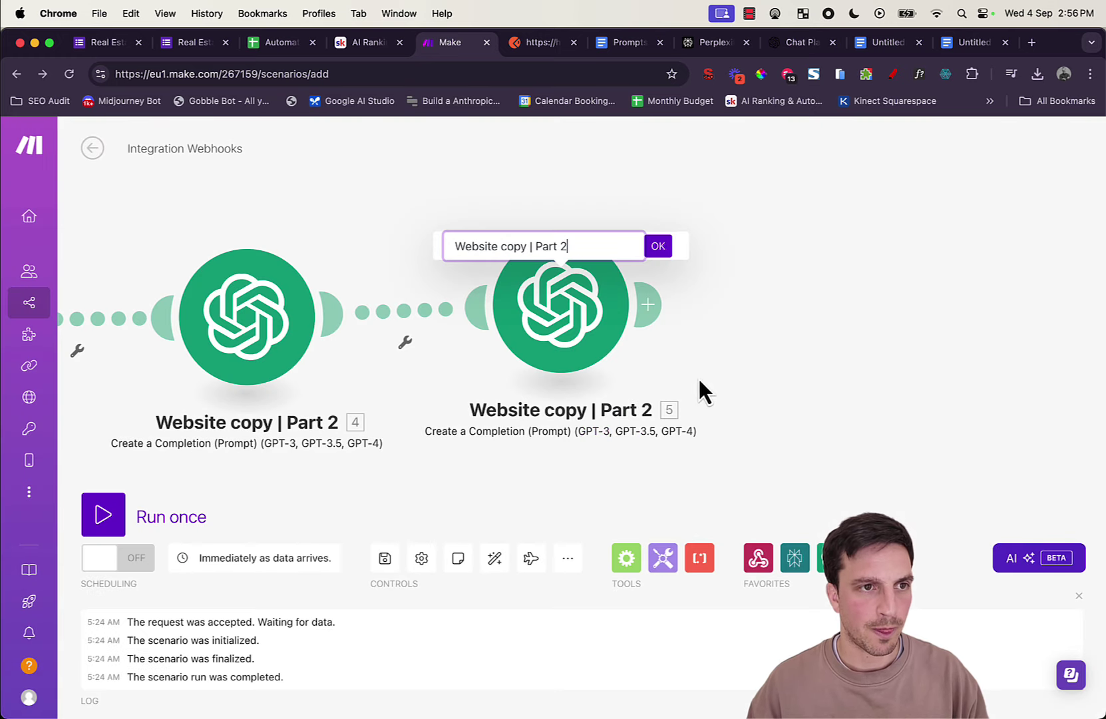
pyautogui.press('BackSpace')
pyautogui.write('3')
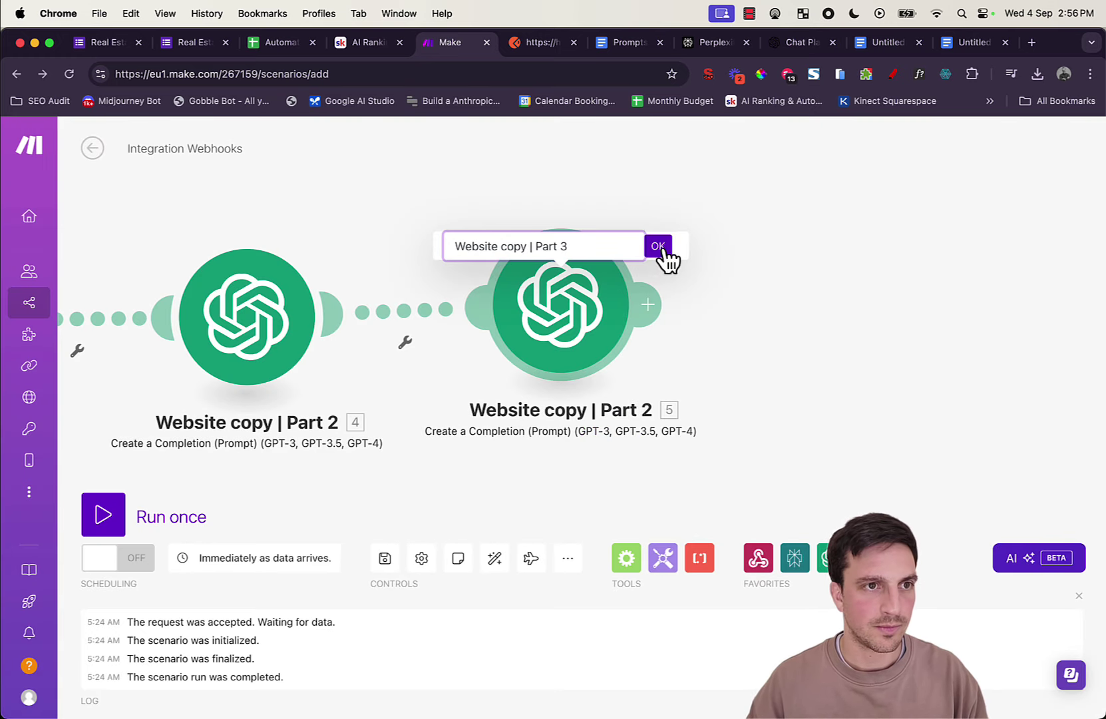
pyautogui.click(657, 246)
pyautogui.moveTo(894, 331); pyautogui.dragTo(764, 336)
pyautogui.moveTo(447, 341); pyautogui.dragTo(461, 353)
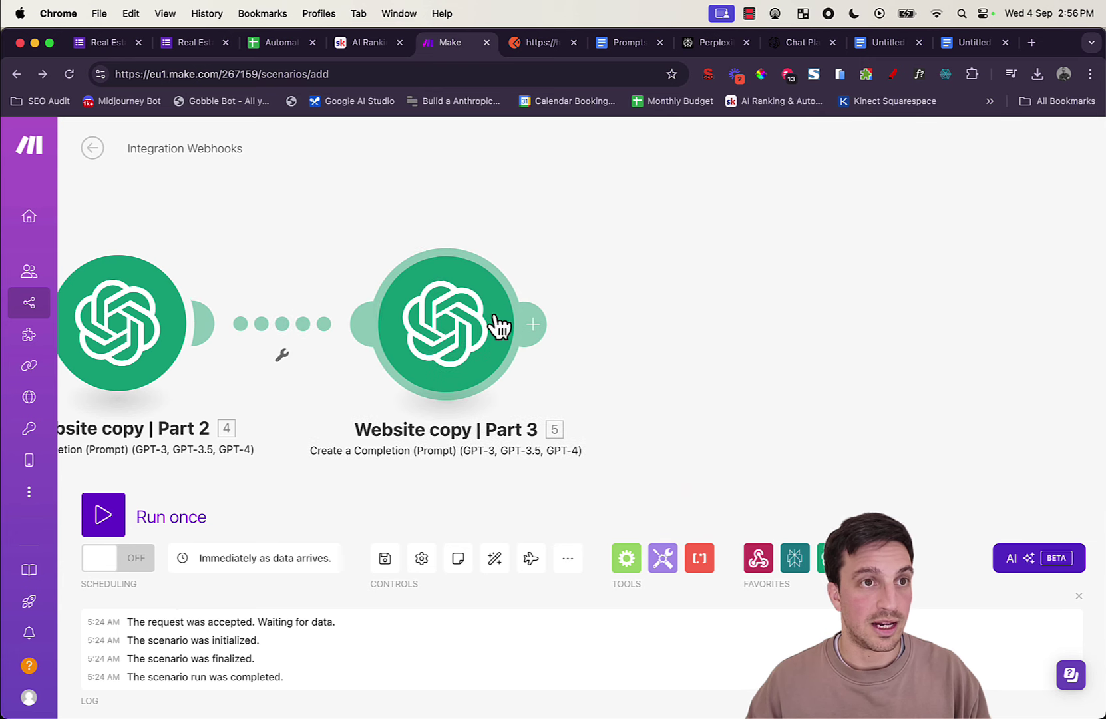
pyautogui.click(620, 43)
# Step: Select and copy the Step 3 conclusion prompt, from #TASK through the code block
pyautogui.scroll(-10, 639, 326)
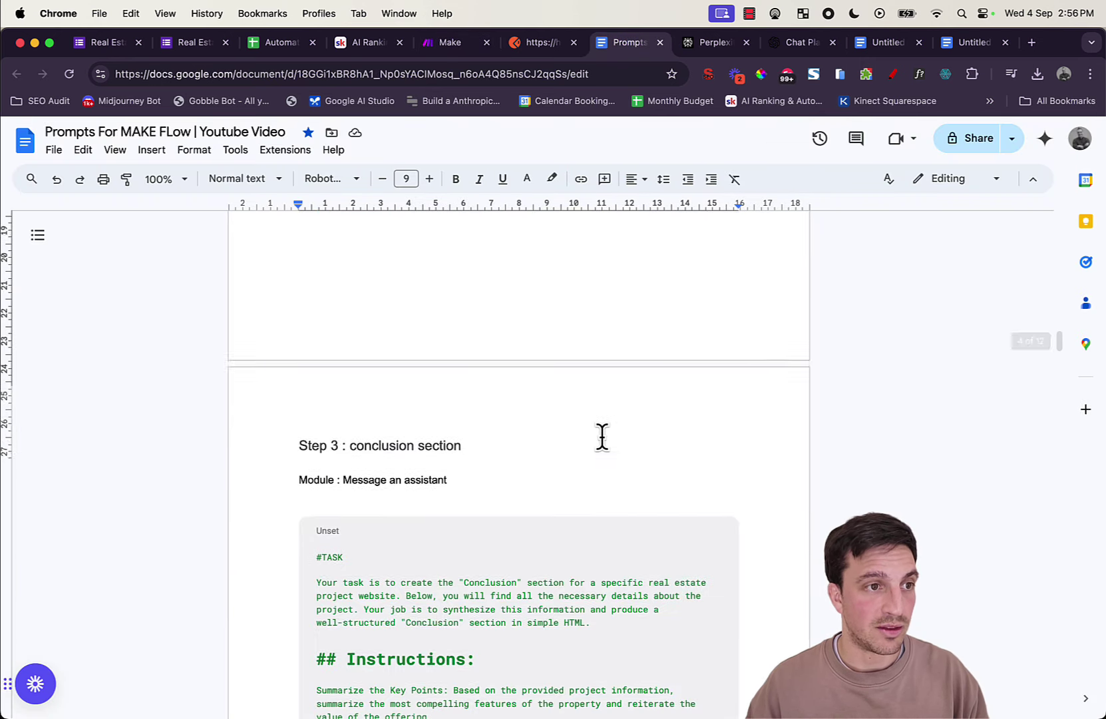
pyautogui.click(347, 412)
pyautogui.moveTo(317, 312); pyautogui.dragTo(584, 440)
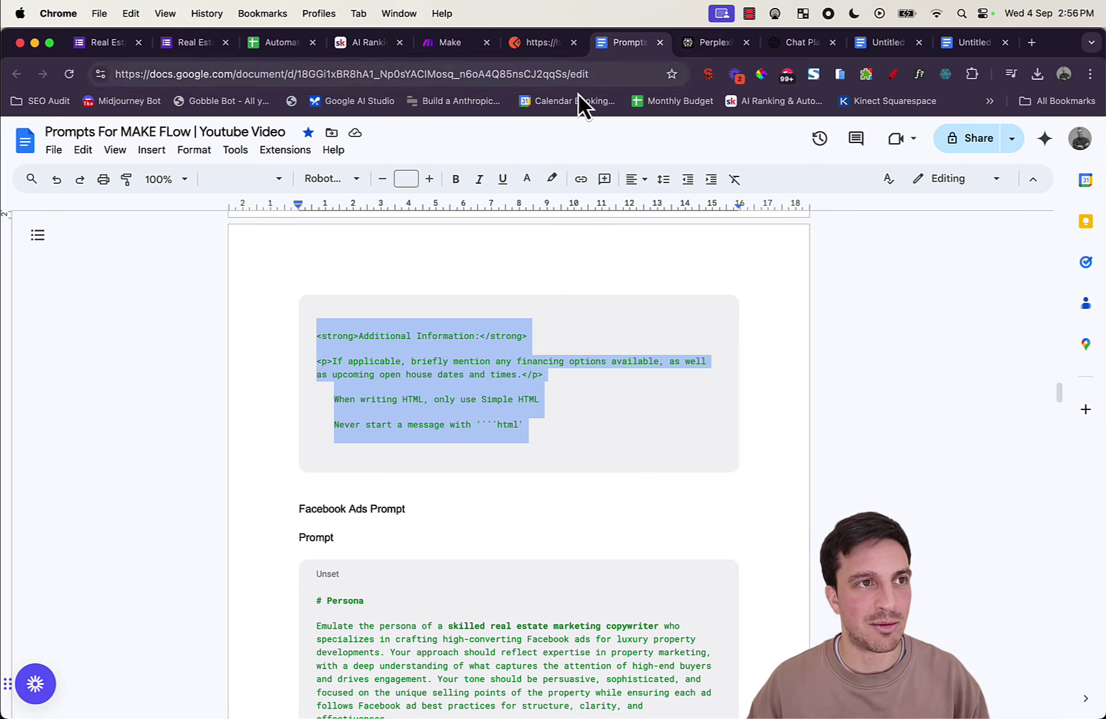
pyautogui.click(444, 43)
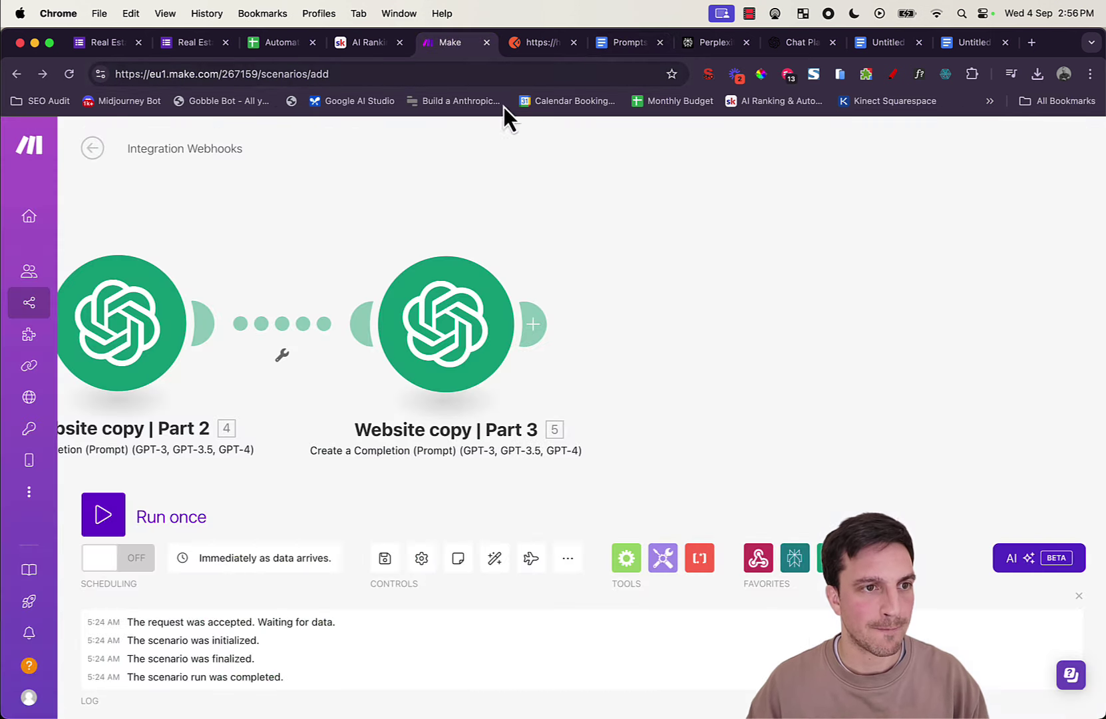
# Step: Swap Part 3's old Message Content prompt for the Step 3 conclusion prompt, keeping the mapped fields below it
pyautogui.click(477, 365)
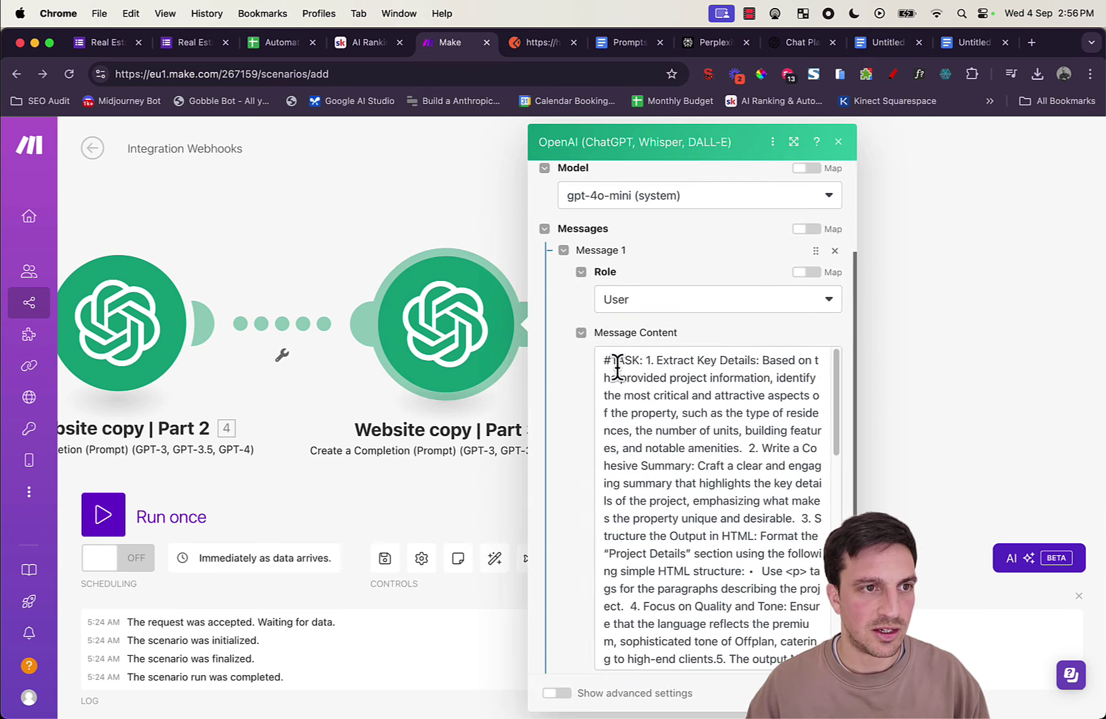
pyautogui.moveTo(602, 363); pyautogui.dragTo(757, 372)
pyautogui.press('BackSpace')
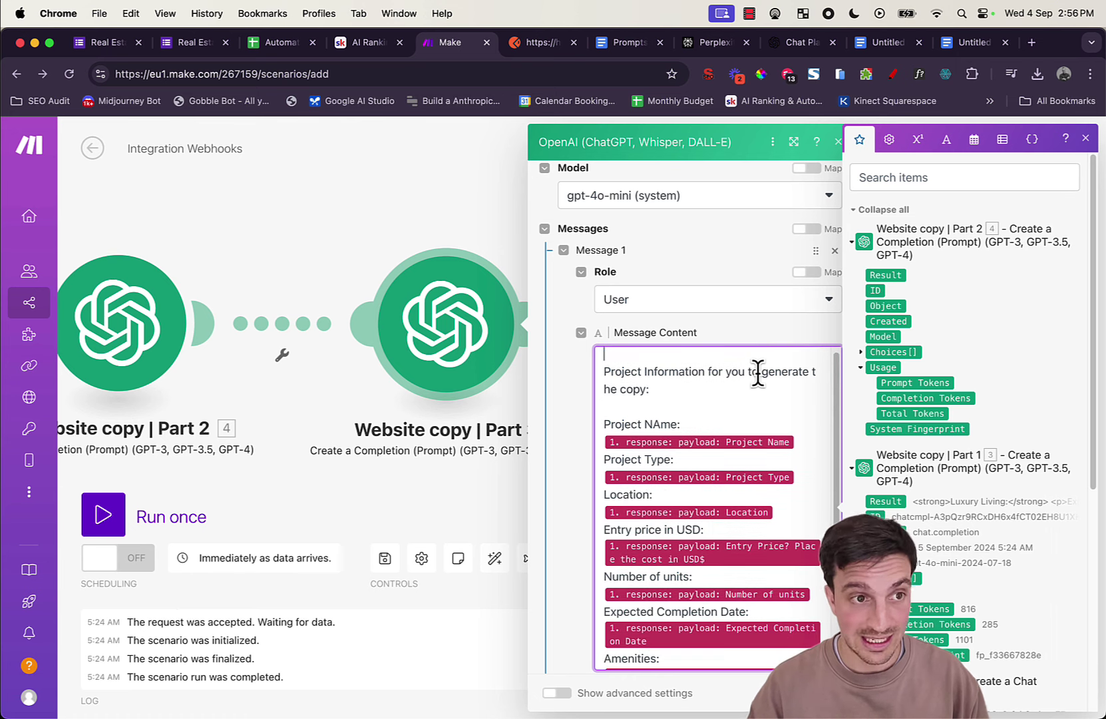
pyautogui.hotkey('ctrl', 'z')
pyautogui.scroll(3, 748, 521)
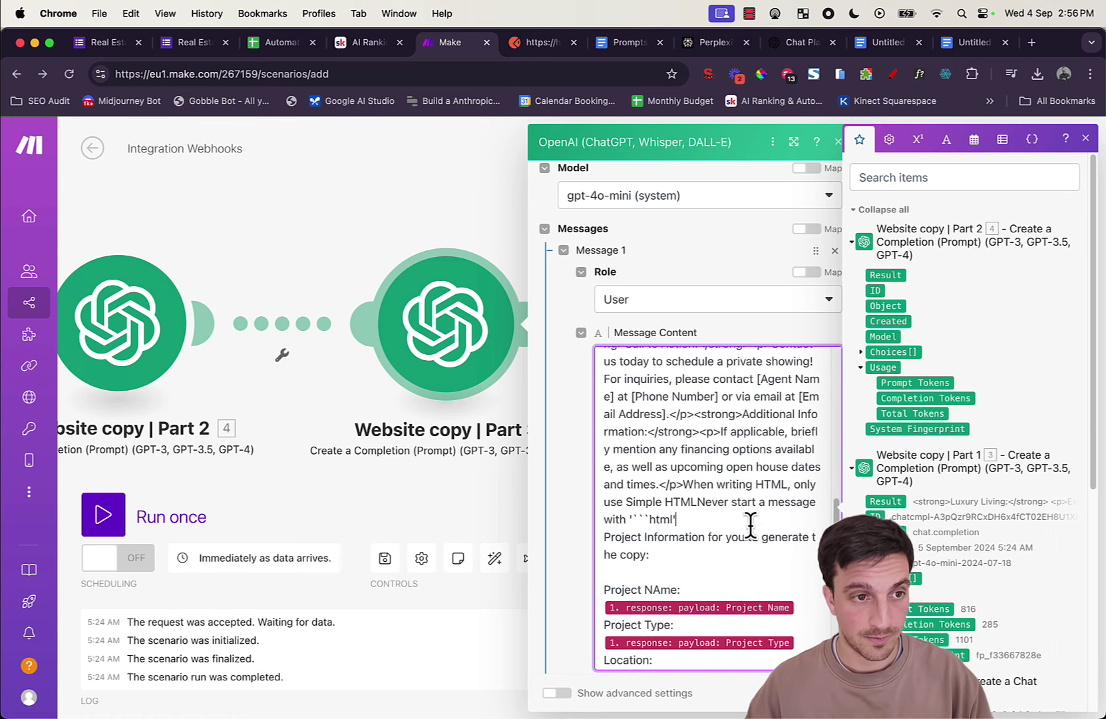
pyautogui.scroll(-10, 745, 529)
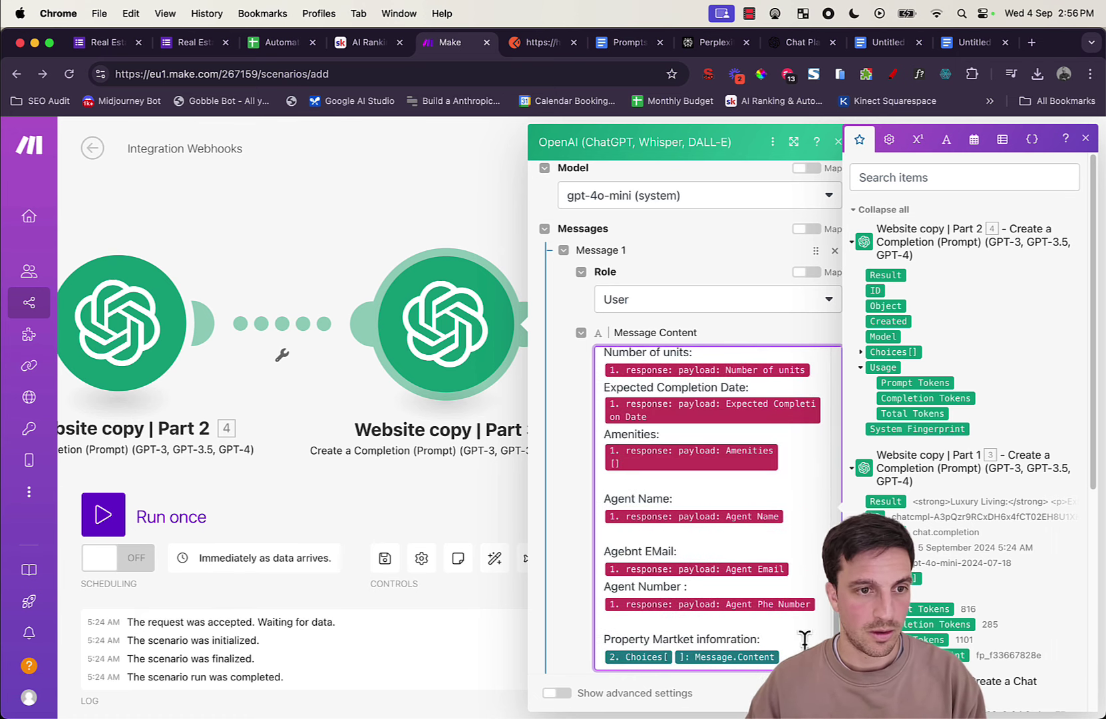
pyautogui.click(820, 692)
pyautogui.moveTo(715, 411); pyautogui.dragTo(1094, 334)
pyautogui.moveTo(434, 405); pyautogui.dragTo(136, 426)
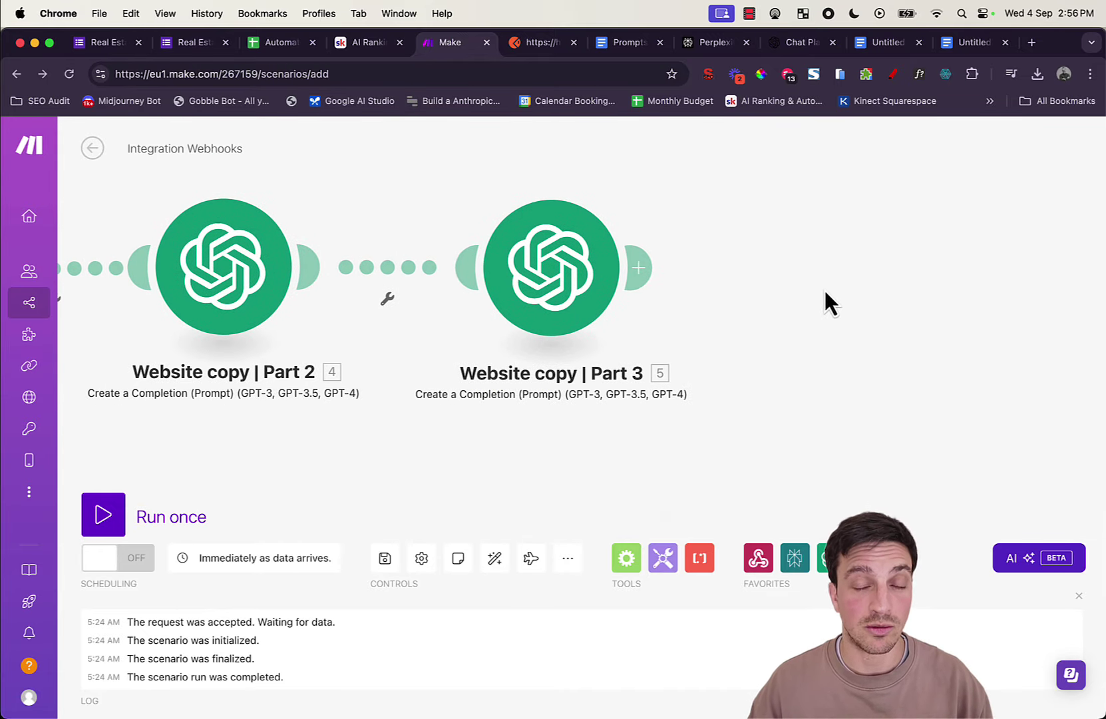
pyautogui.hscroll(-10, 824, 293)
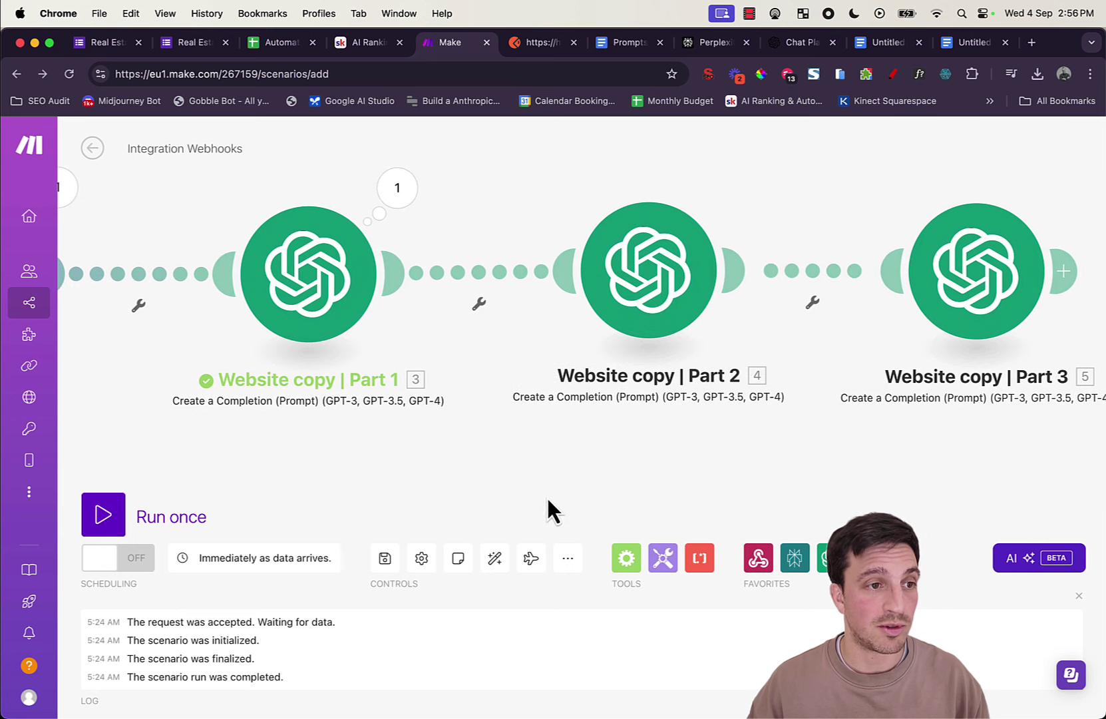
# Step: Auto-align the layout, then attach Google Docs 'Create a Document', found by searching 'doc', after Part 3
pyautogui.click(495, 557)
pyautogui.moveTo(805, 260); pyautogui.dragTo(290, 221)
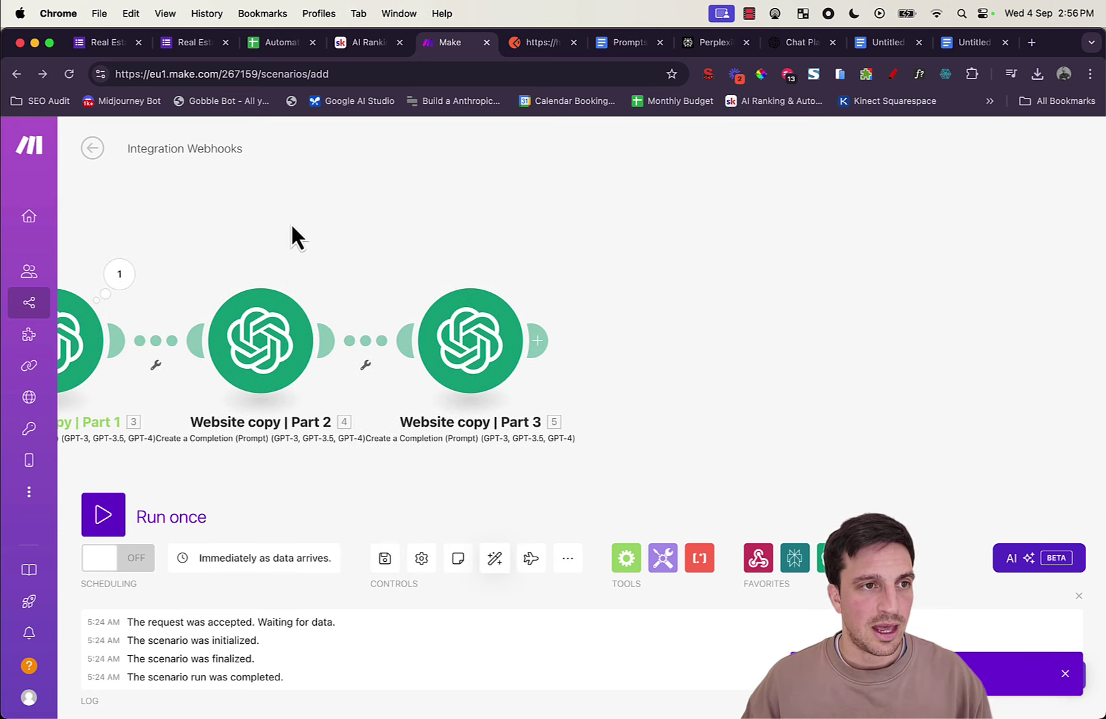
pyautogui.click(541, 342)
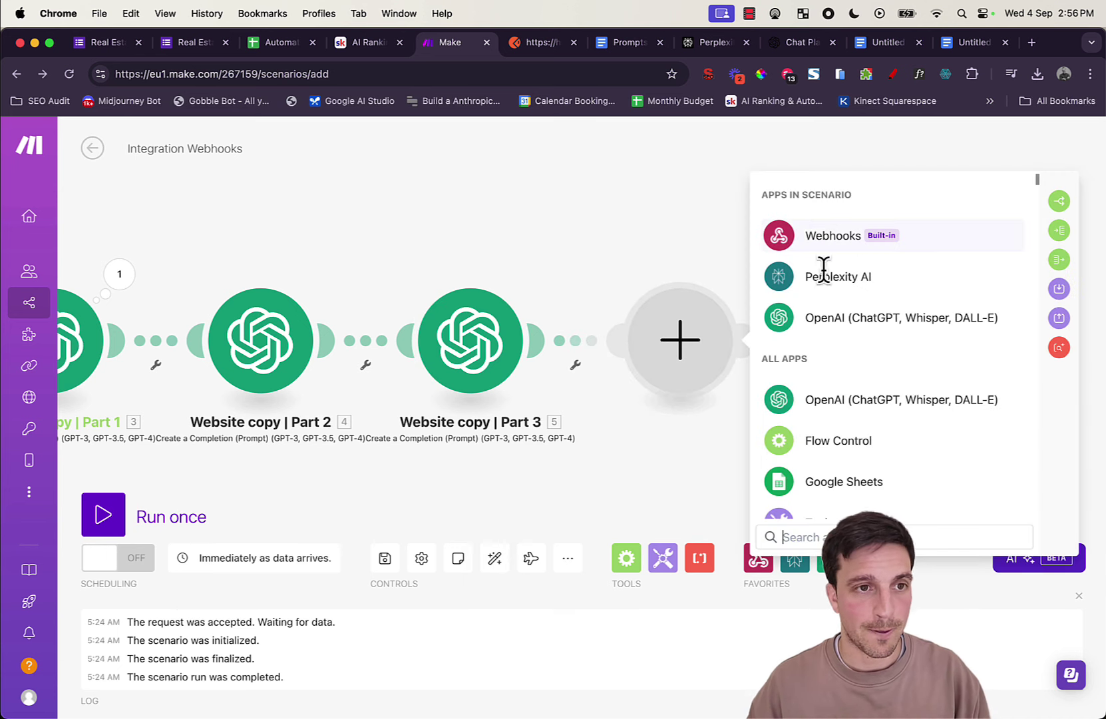
pyautogui.write('doc')
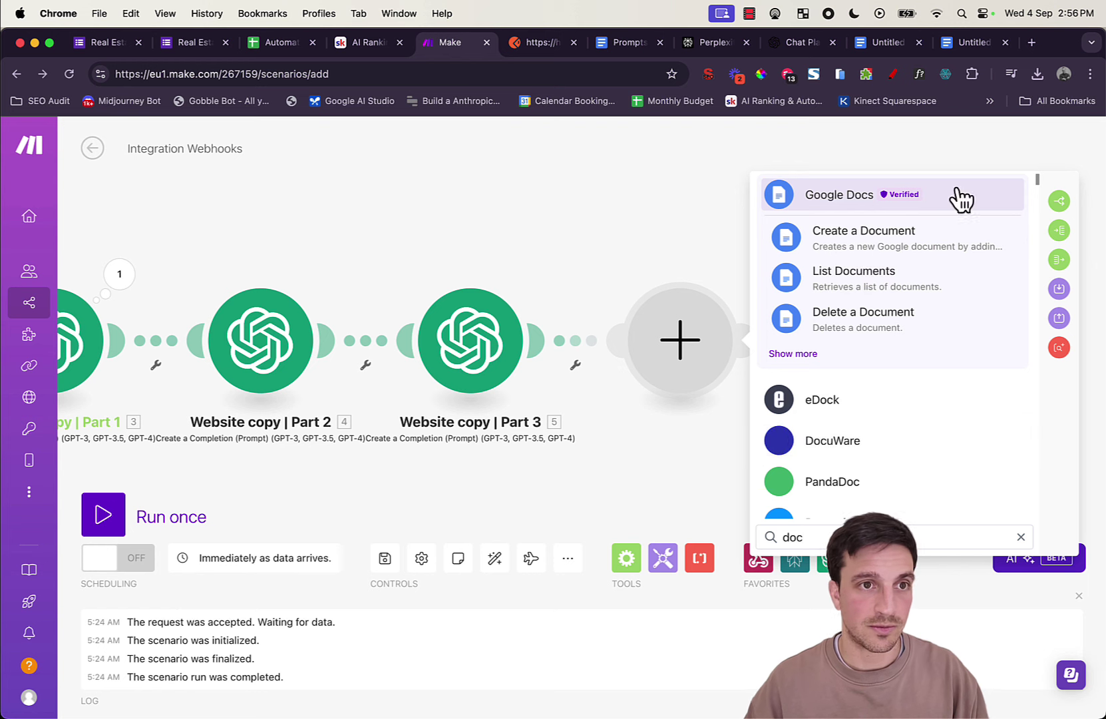
pyautogui.click(946, 251)
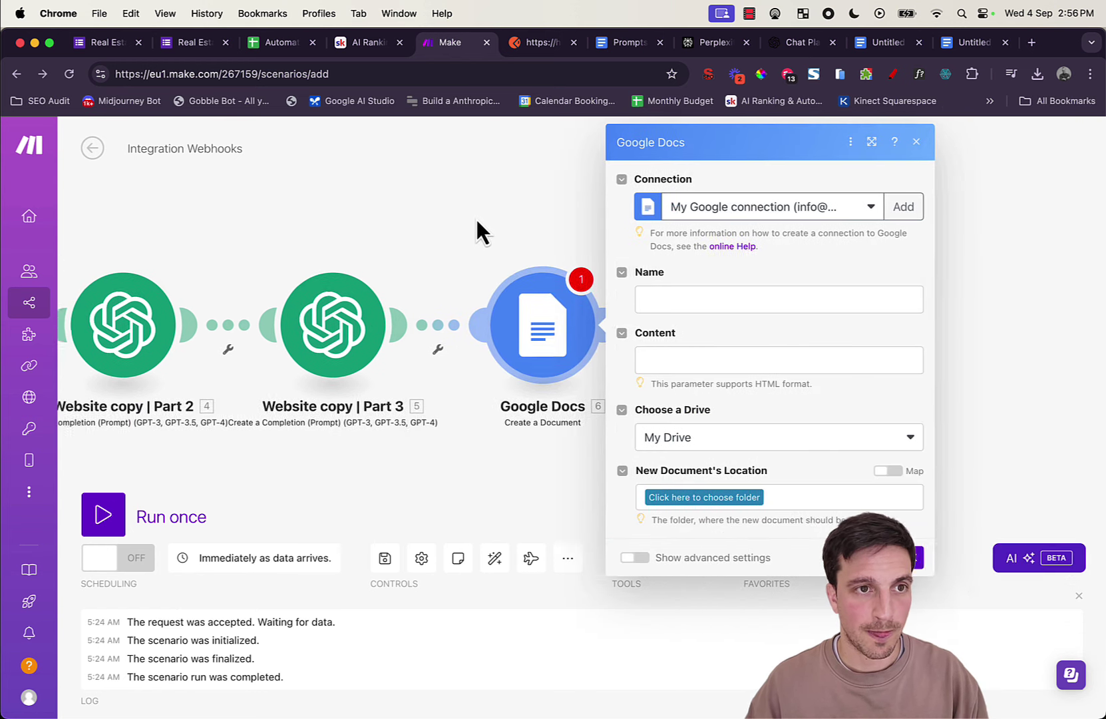
# Step: Map the payload's Project Name and Agent Name into the document Name field
pyautogui.click(644, 326)
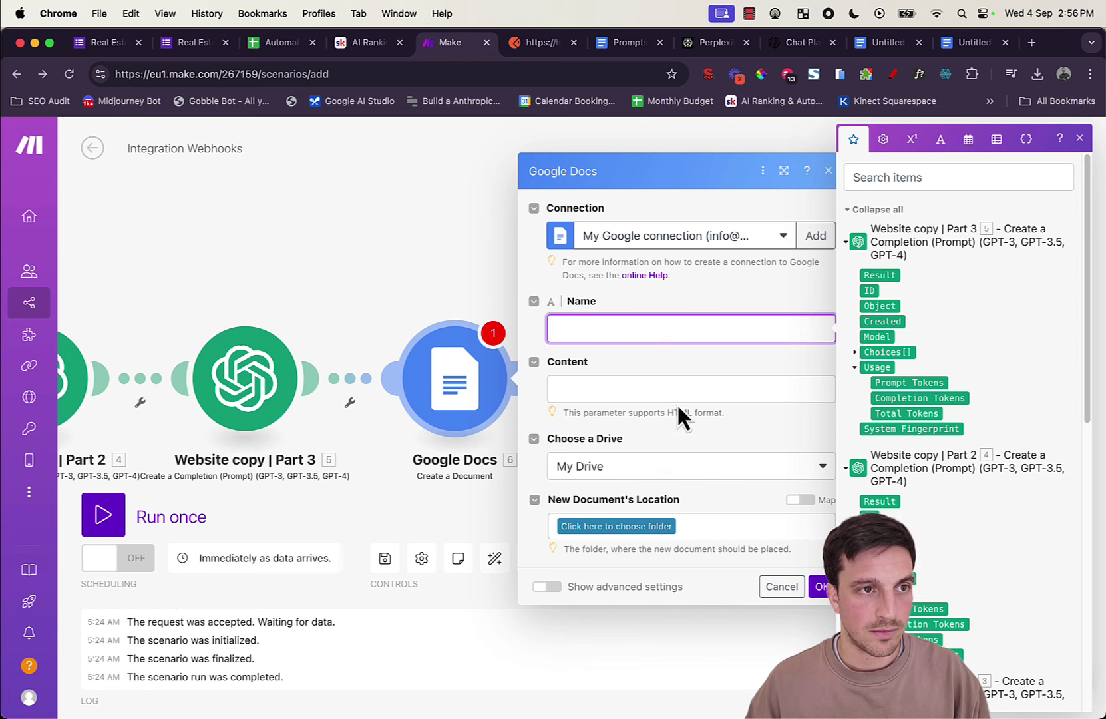
pyautogui.scroll(-10, 976, 532)
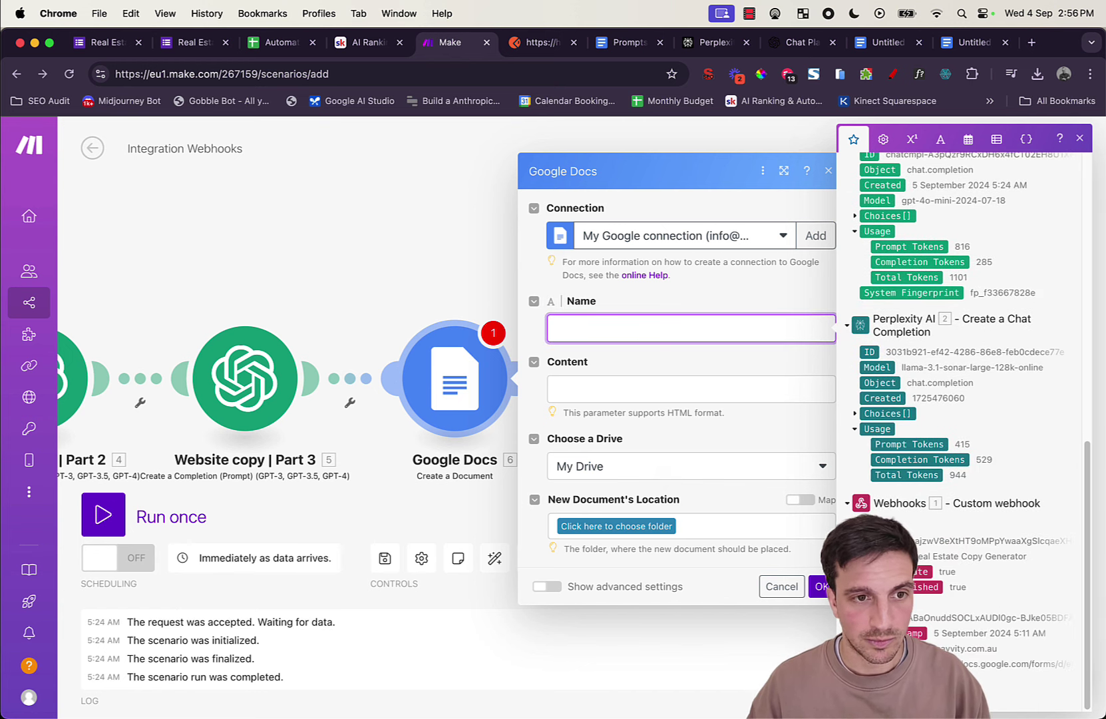
pyautogui.scroll(-5, 936, 568)
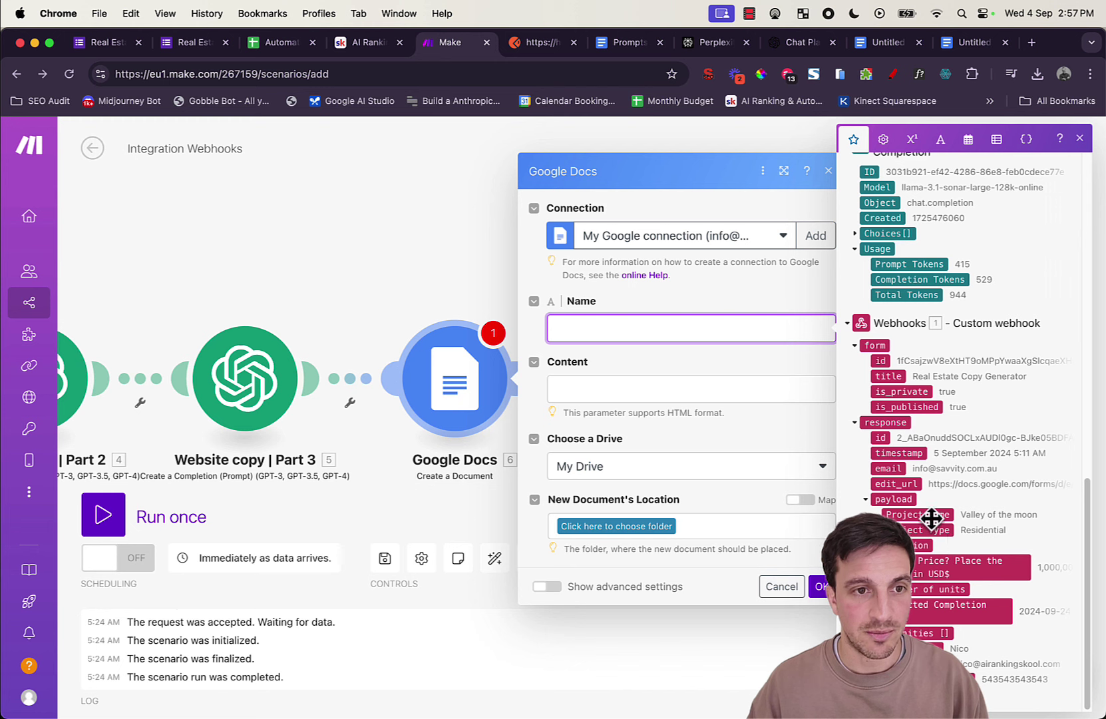
pyautogui.click(930, 514)
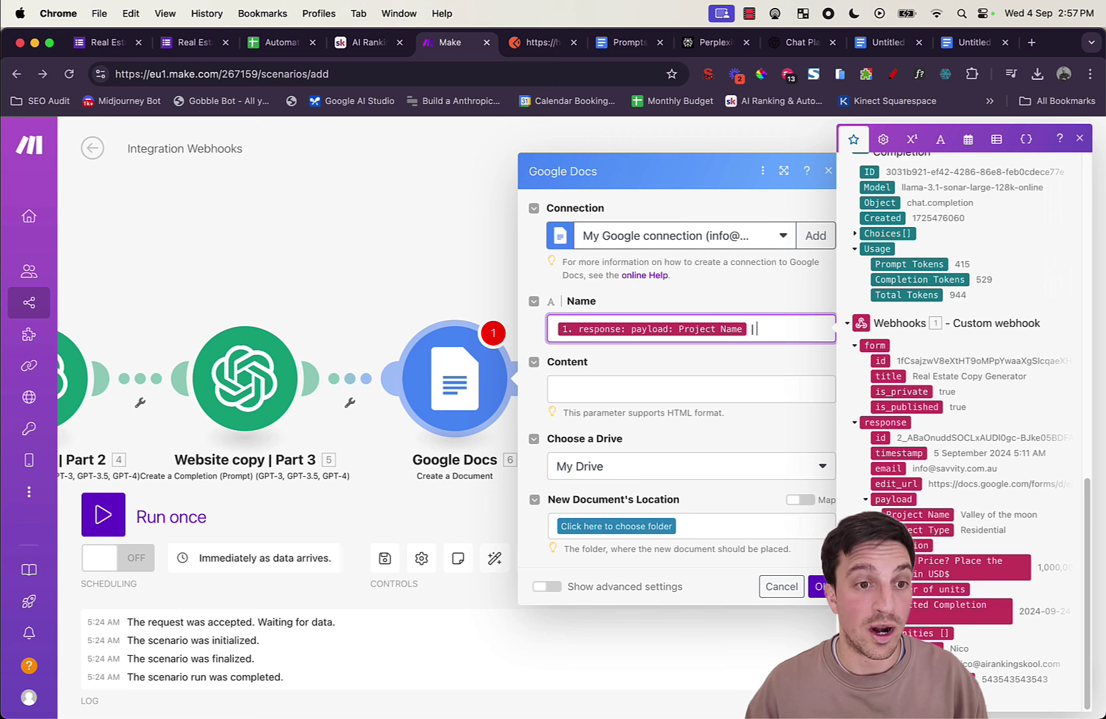
pyautogui.click(921, 647)
pyautogui.click(649, 376)
# Step: Start the document Content with an <h1> tag
pyautogui.click(672, 397)
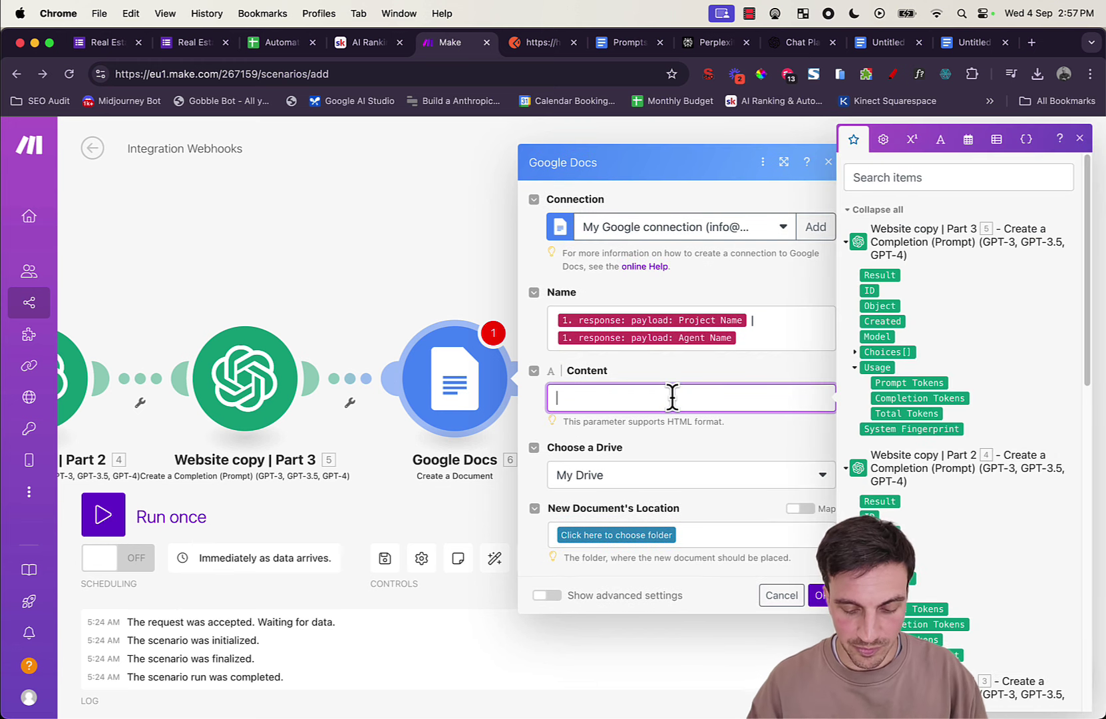
pyautogui.write('<>')
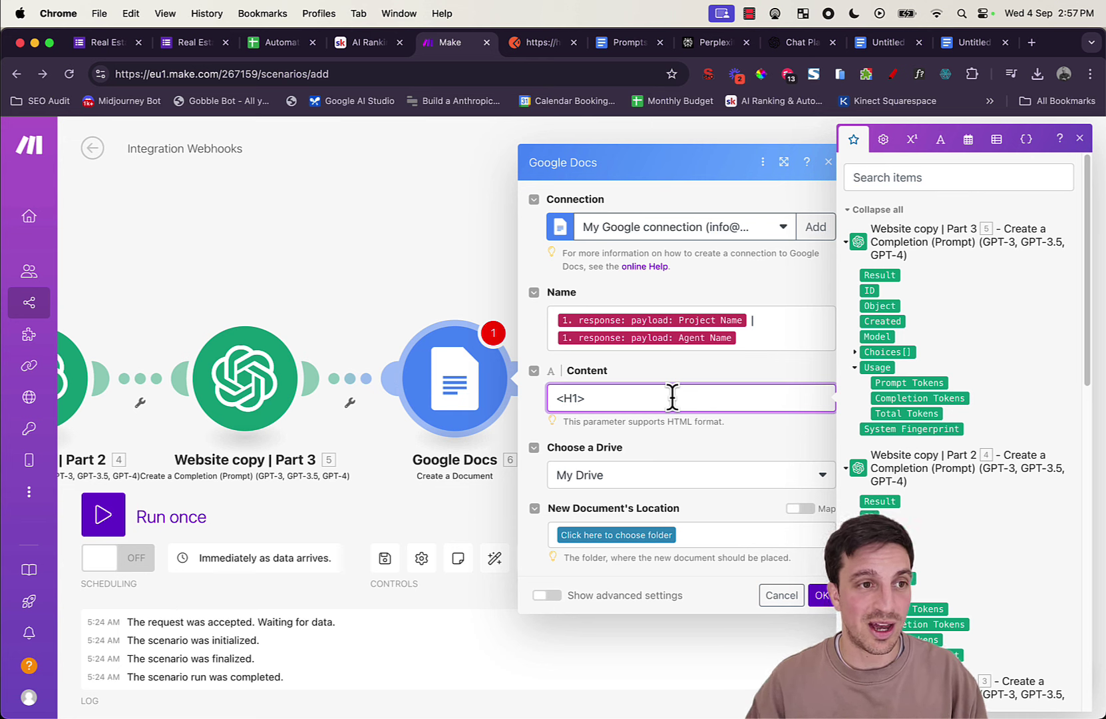
pyautogui.press('BackSpace')
pyautogui.write('h1>')
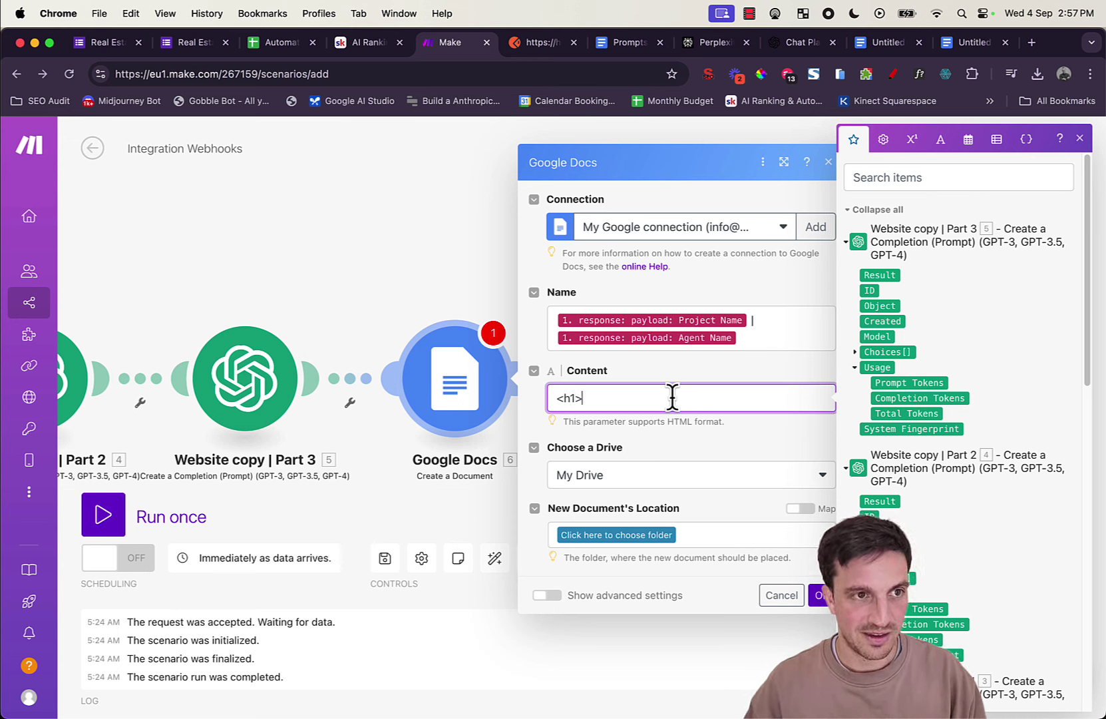
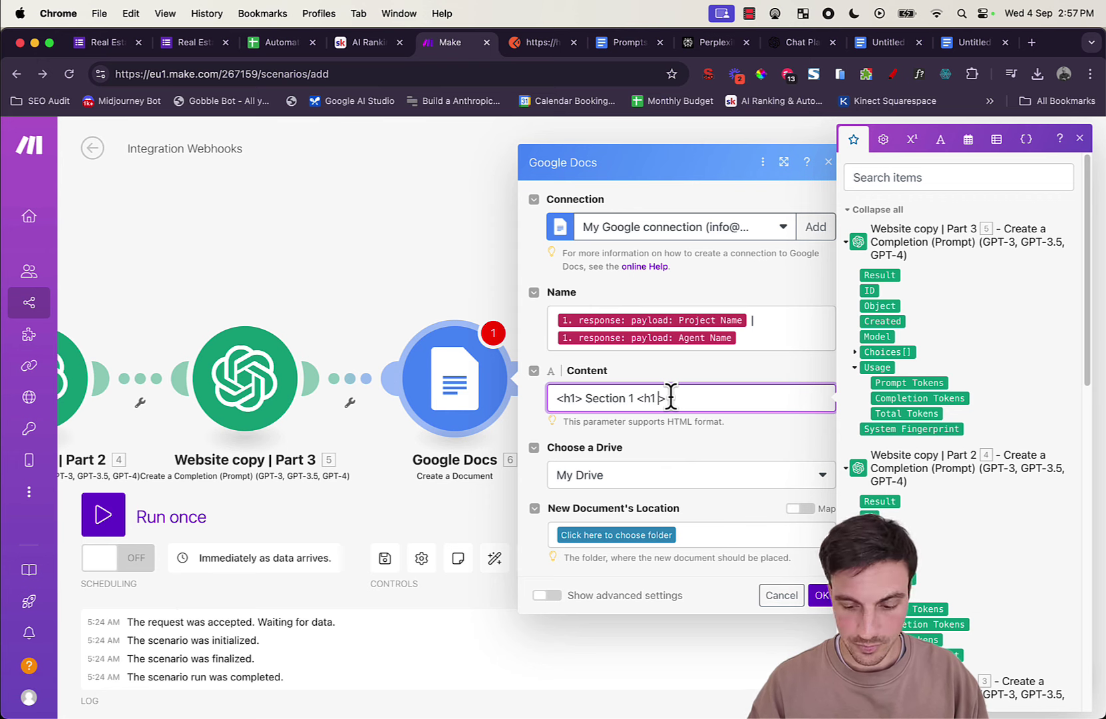
# Step: Insert the Part 1 result below the Section 1 <h1> heading
pyautogui.hotkey('shift', 'Return')
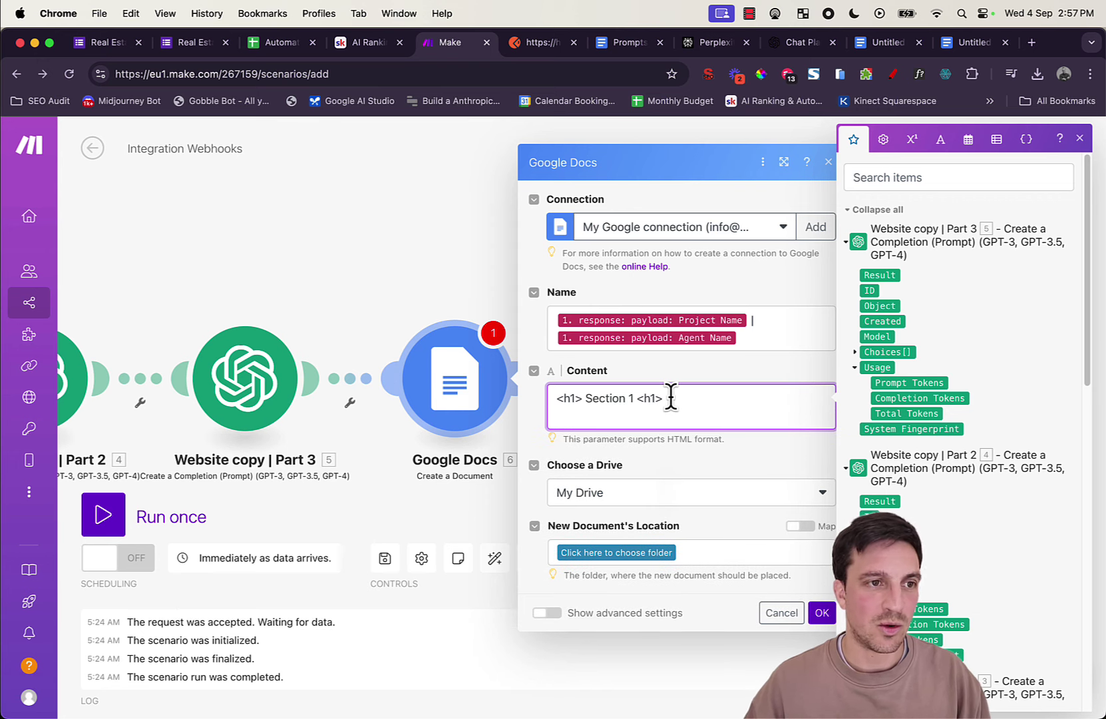
pyautogui.scroll(-10, 947, 322)
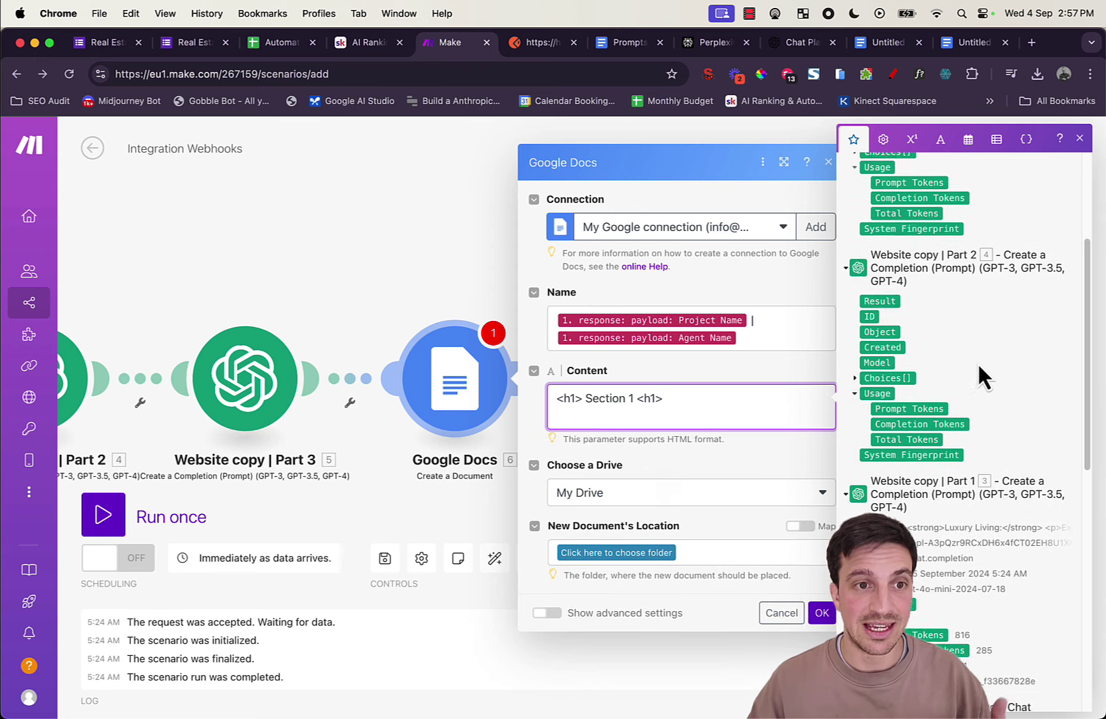
pyautogui.scroll(1, 916, 253)
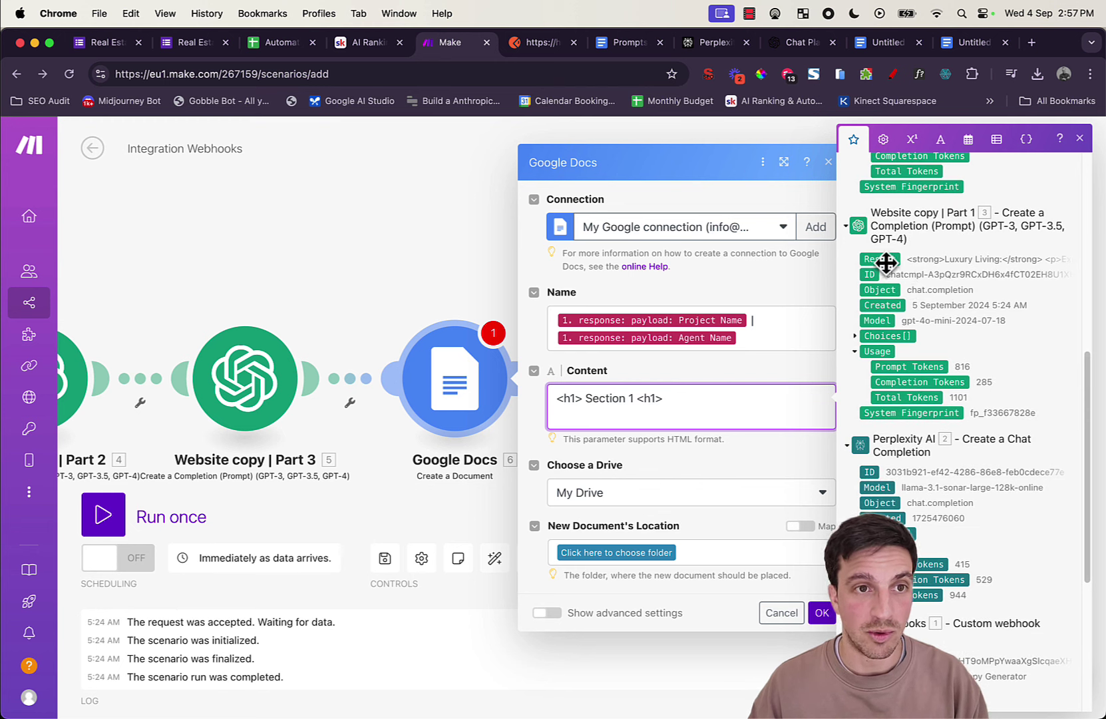
pyautogui.click(886, 262)
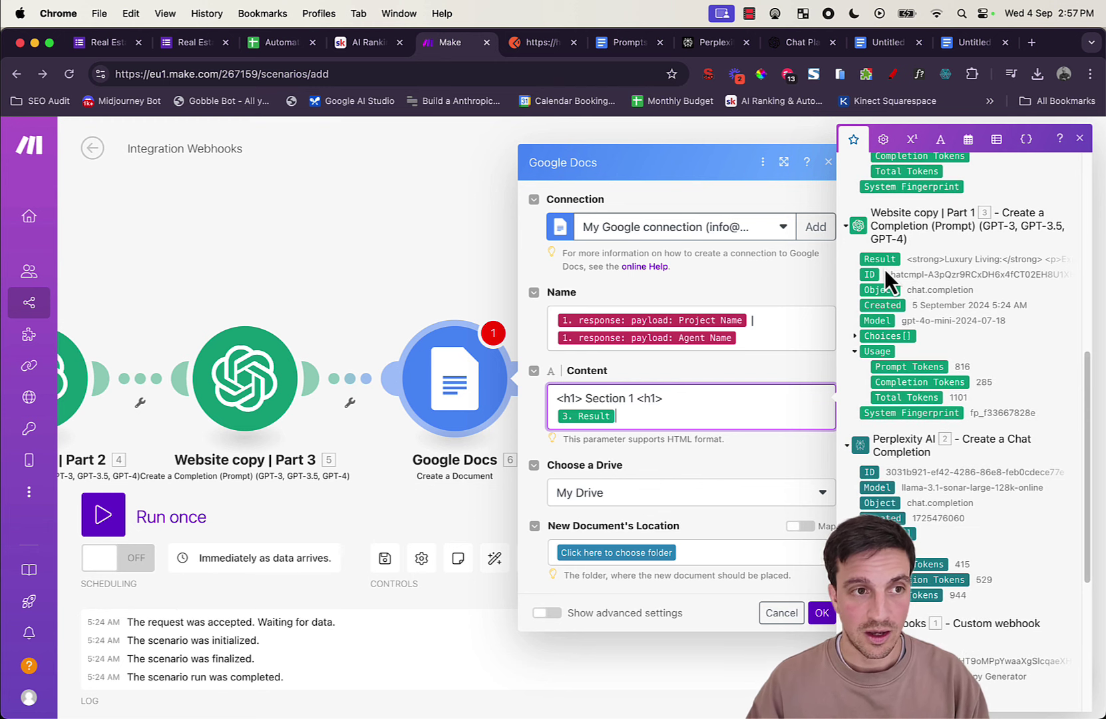
pyautogui.press('Return')
pyautogui.press('Return')
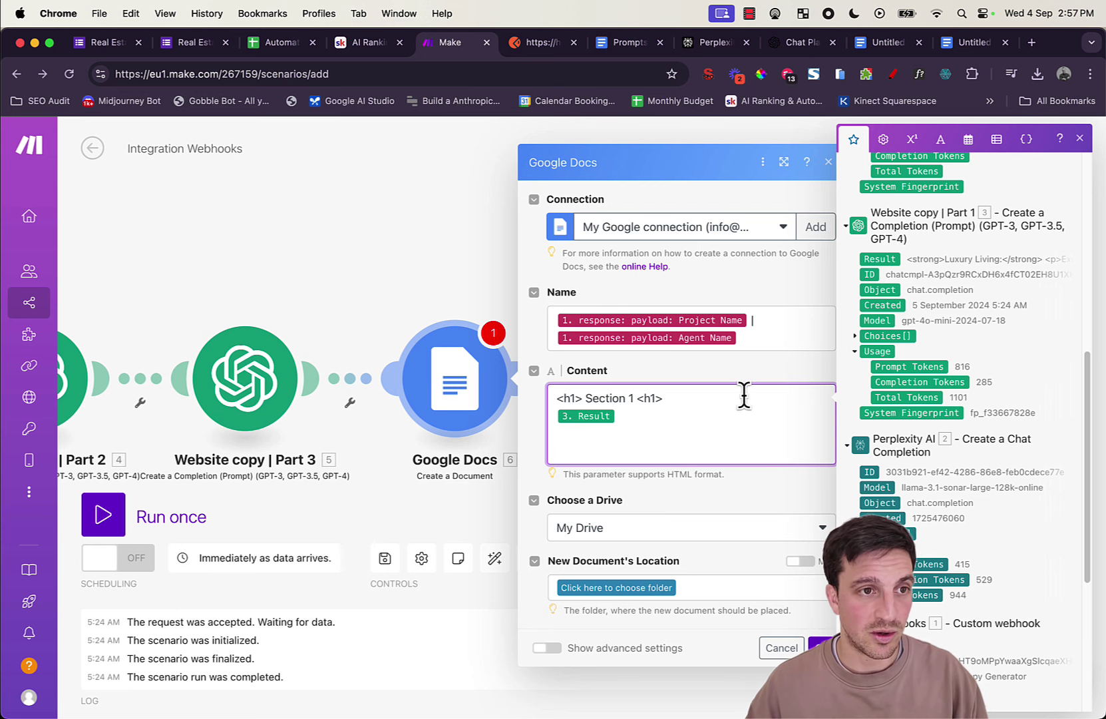
# Step: Fix the Section 1 closing tag, then add a Section 2 heading followed by the Part 2 result
pyautogui.moveTo(560, 397); pyautogui.dragTo(549, 398)
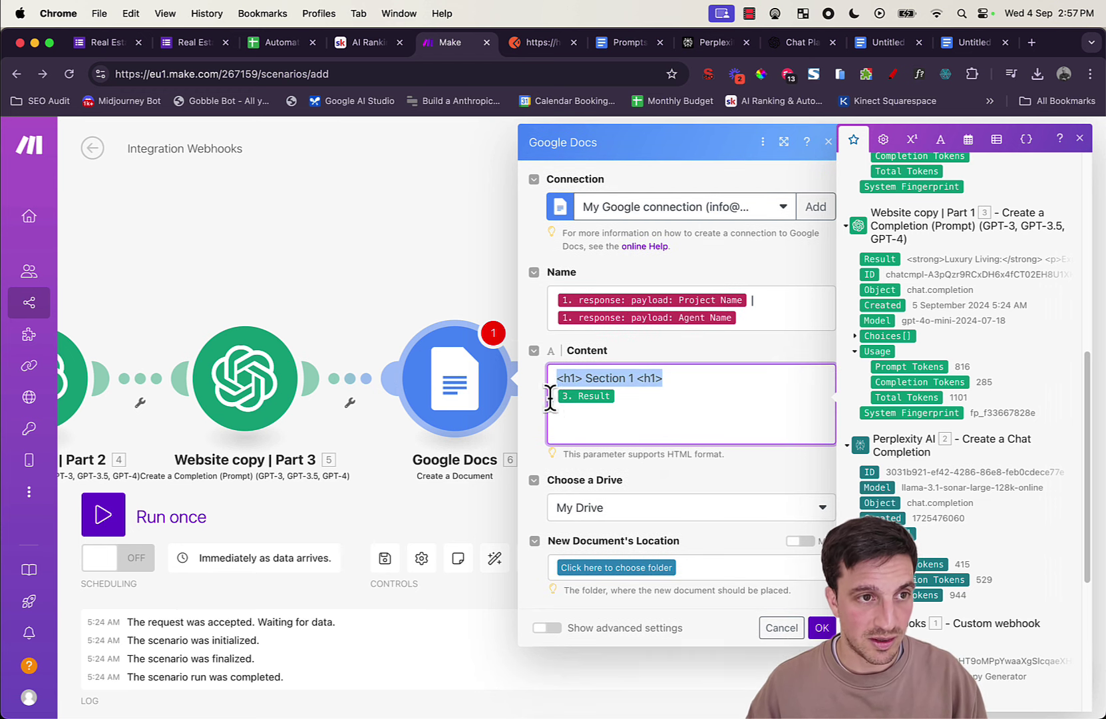
pyautogui.click(642, 378)
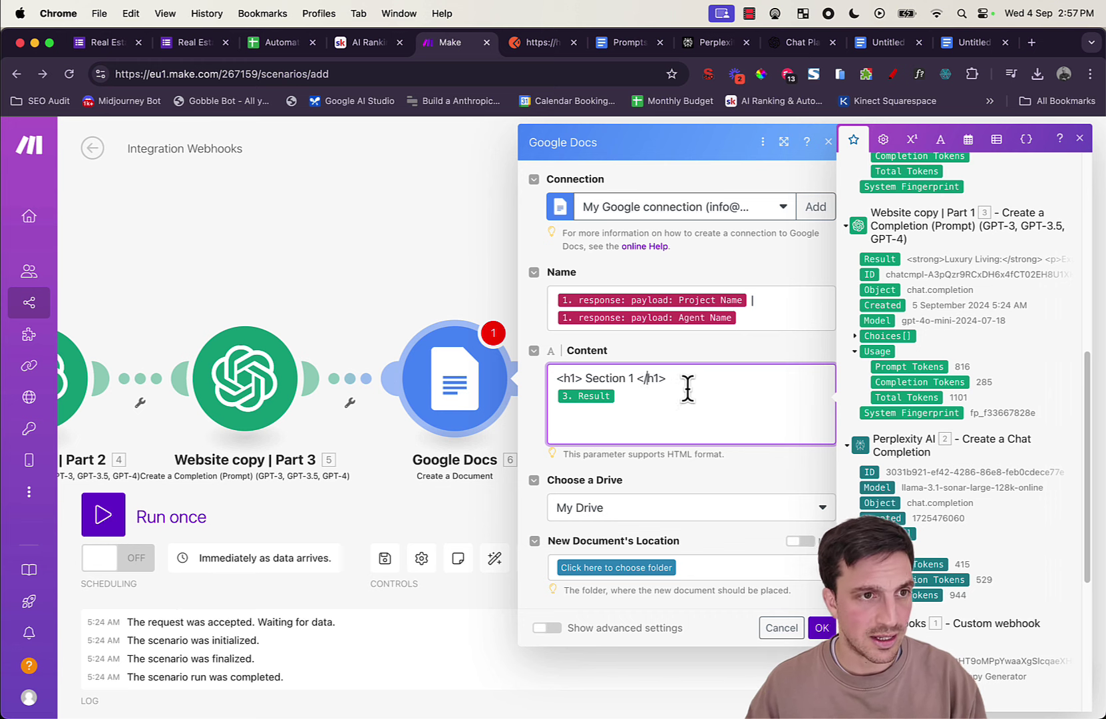
pyautogui.moveTo(686, 377); pyautogui.dragTo(522, 387)
pyautogui.press('cmd+c')
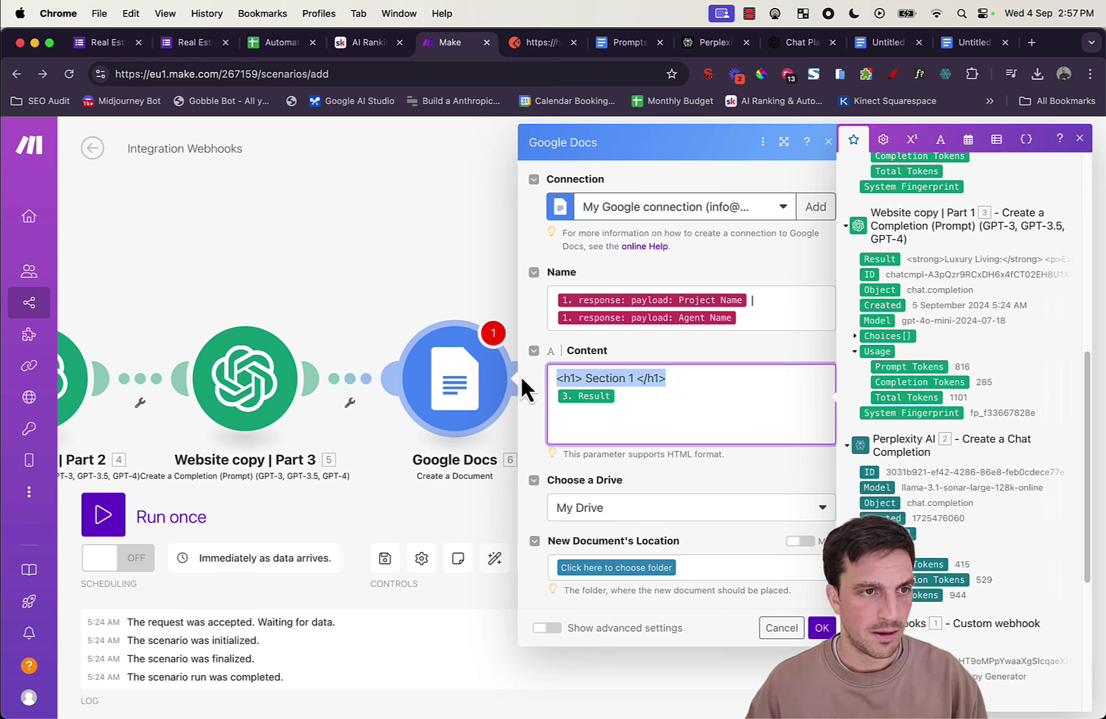
pyautogui.click(807, 433)
pyautogui.press('cmd+v')
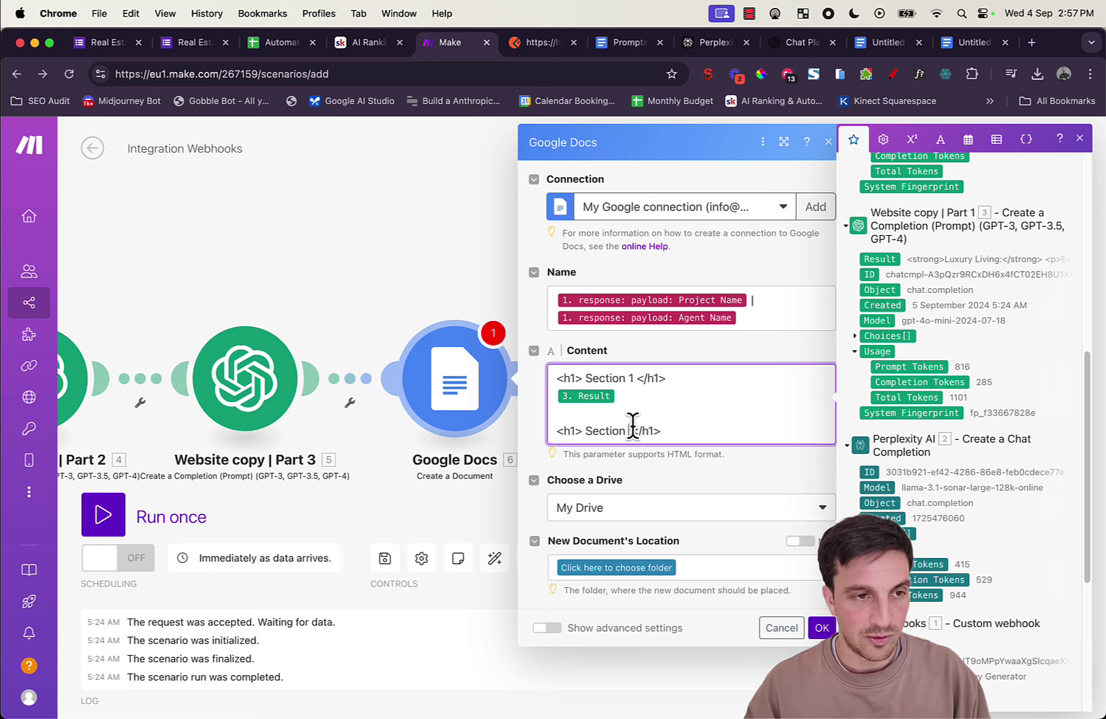
pyautogui.press('Return')
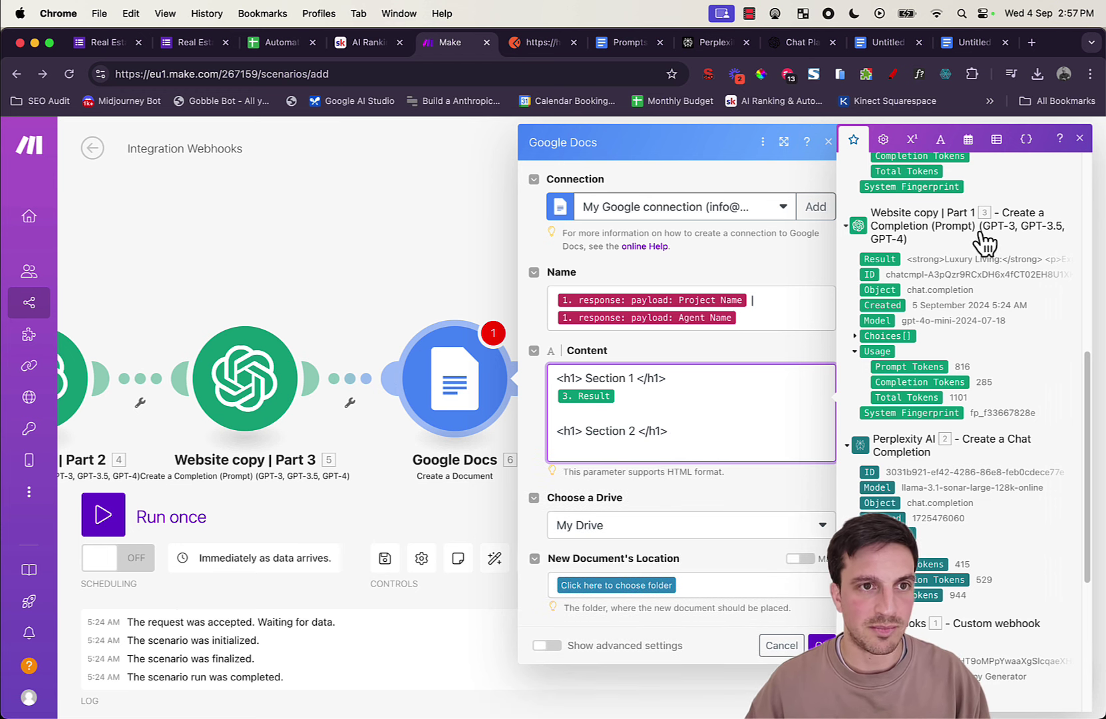
pyautogui.scroll(5, 927, 254)
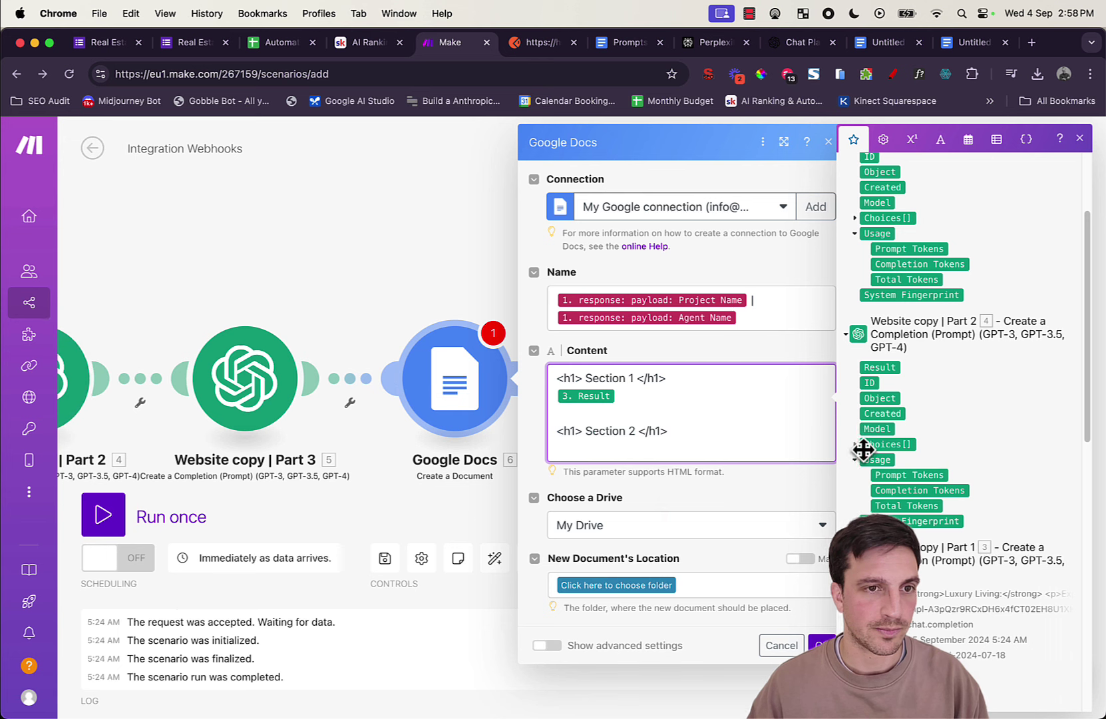
pyautogui.click(883, 367)
# Step: Add a Section 3 heading followed by the Part 3 result
pyautogui.moveTo(736, 423); pyautogui.dragTo(558, 431)
pyautogui.press('super+c')
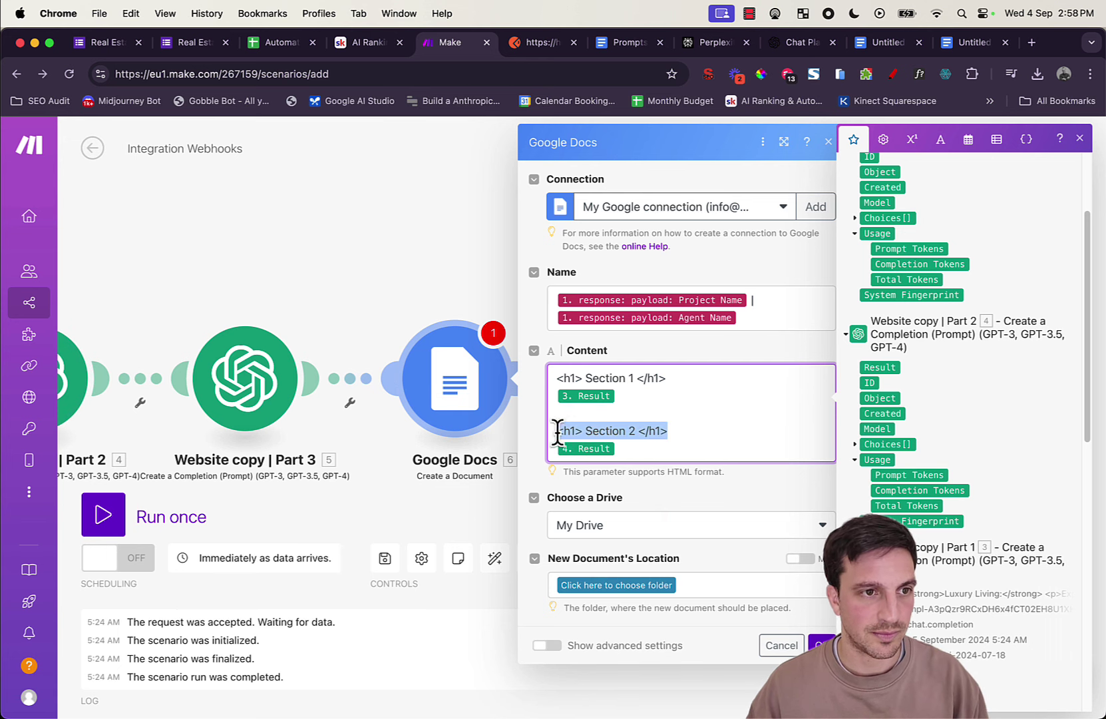
pyautogui.click(778, 424)
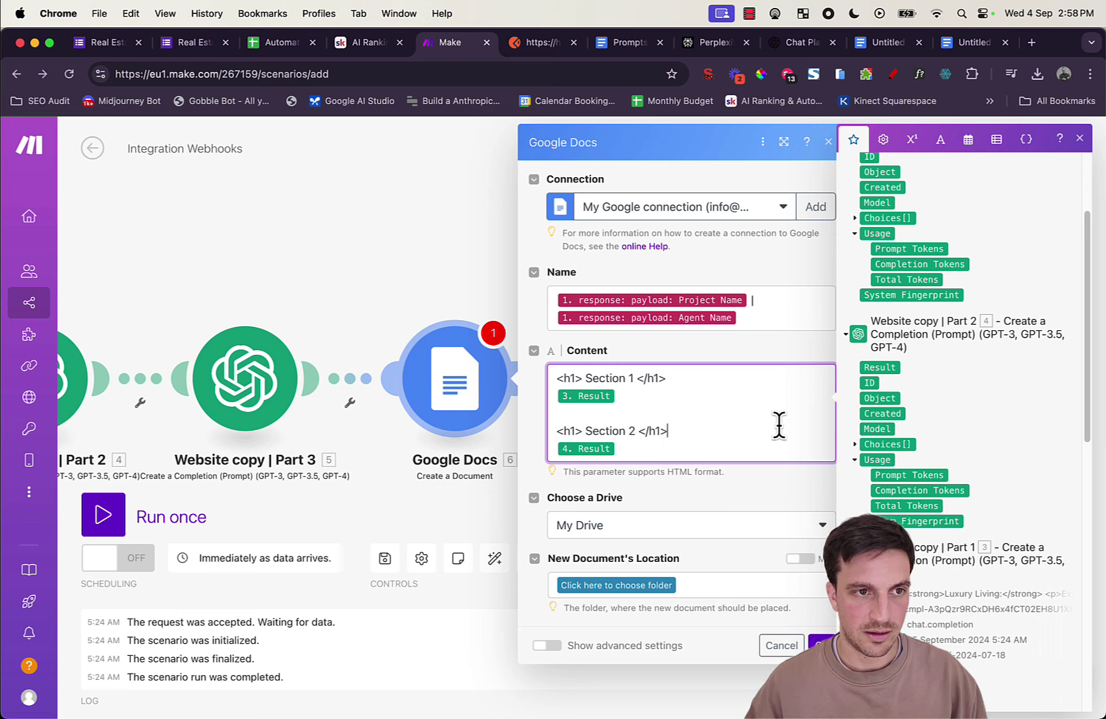
pyautogui.press('Return')
pyautogui.press('Return')
pyautogui.press('super+v')
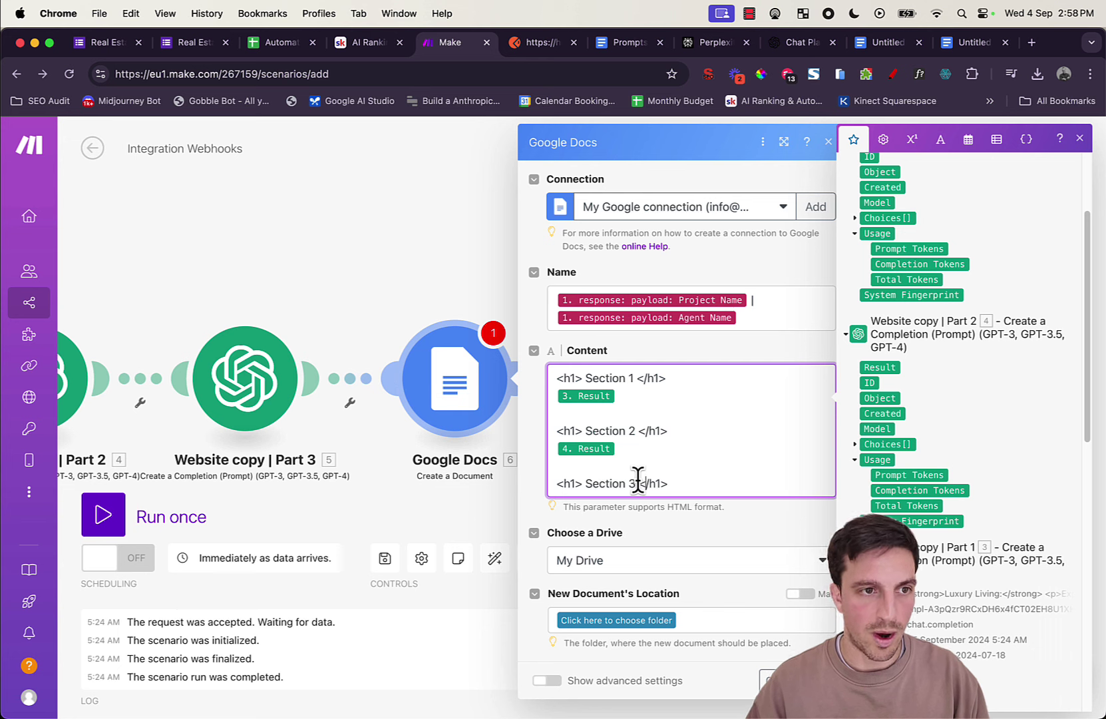
pyautogui.press('Return')
pyautogui.scroll(5, 1060, 385)
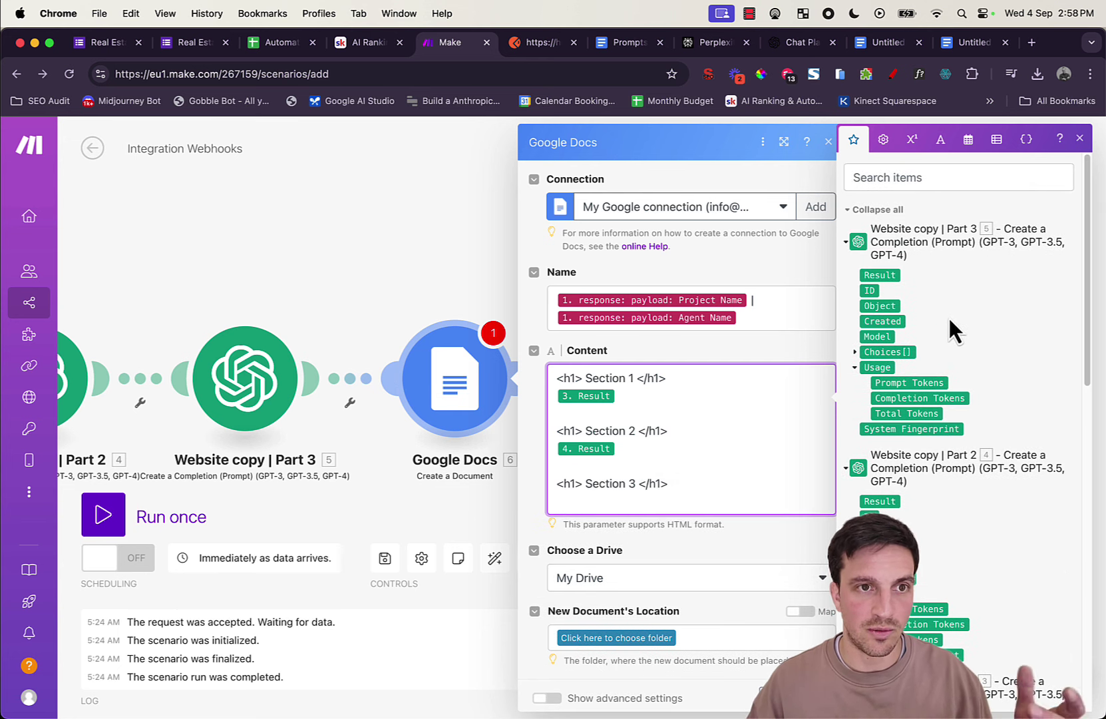
pyautogui.click(893, 278)
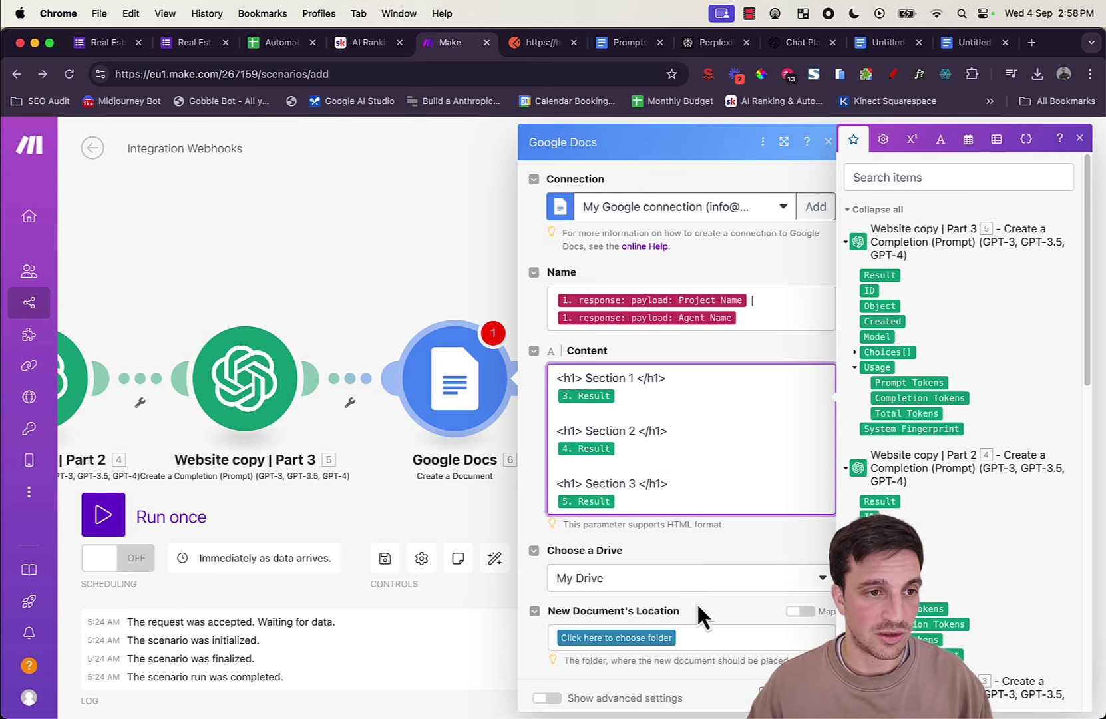
# Step: Save the document to the Real Estate Content Generator Flow folder and confirm the module
pyautogui.click(635, 637)
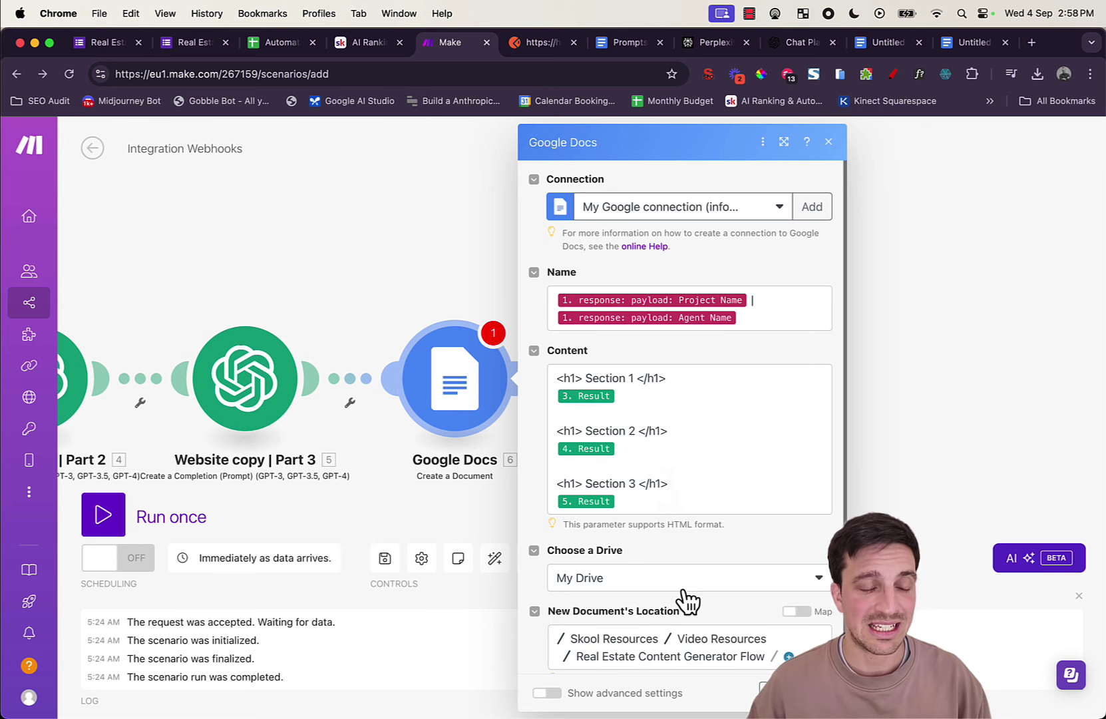
pyautogui.scroll(-1, 682, 571)
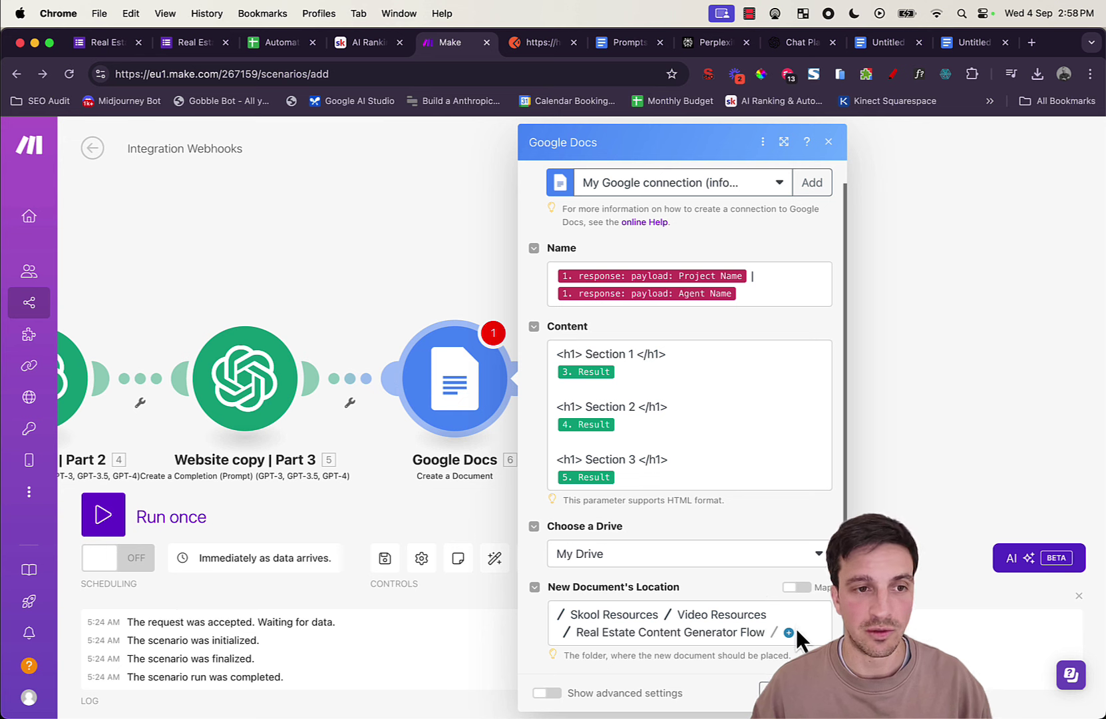
pyautogui.click(815, 691)
# Step: Rename the Google Docs document module to 'Website Copy'
pyautogui.moveTo(682, 411); pyautogui.dragTo(946, 367)
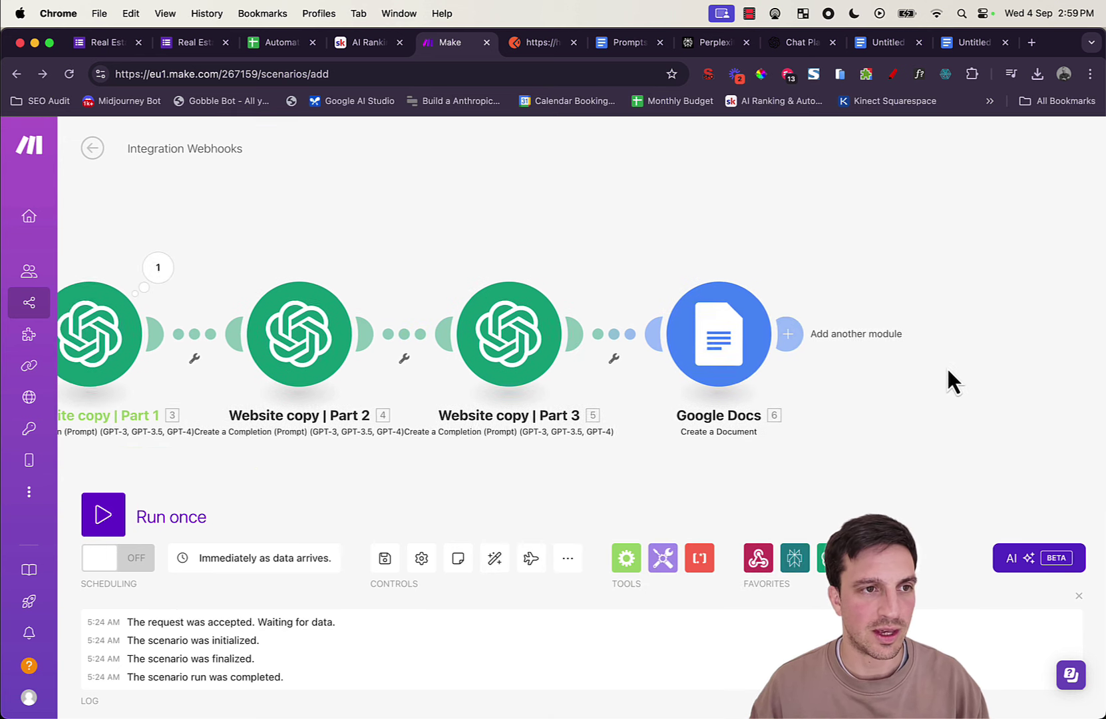
pyautogui.rightClick(706, 336)
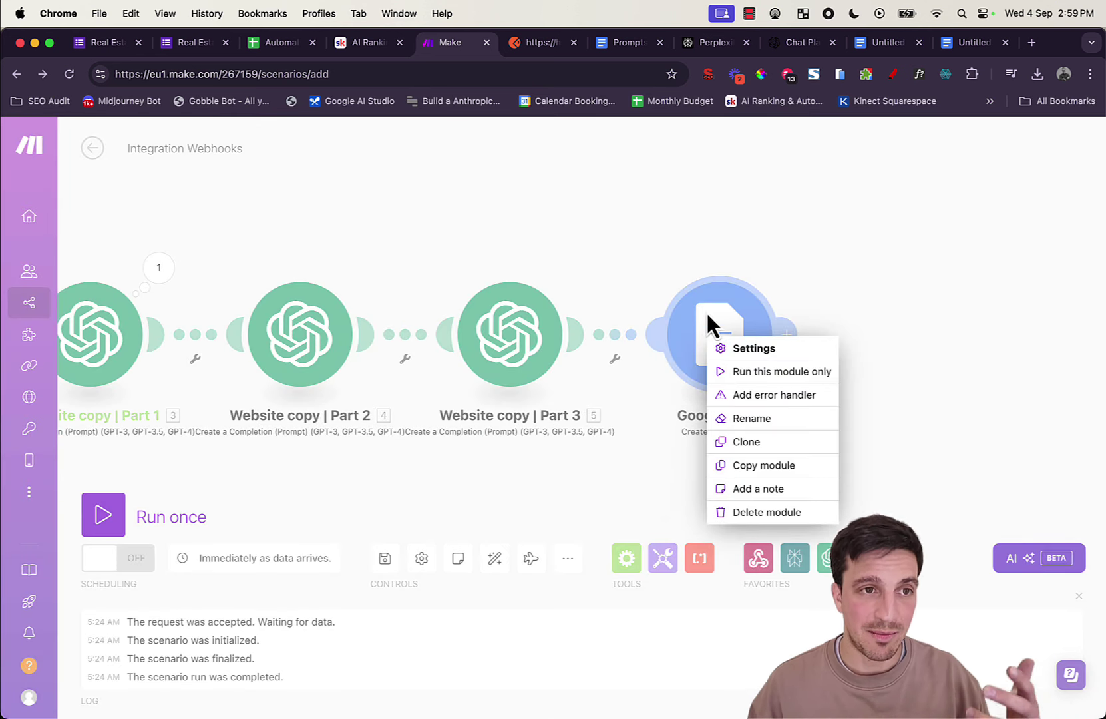
pyautogui.click(771, 421)
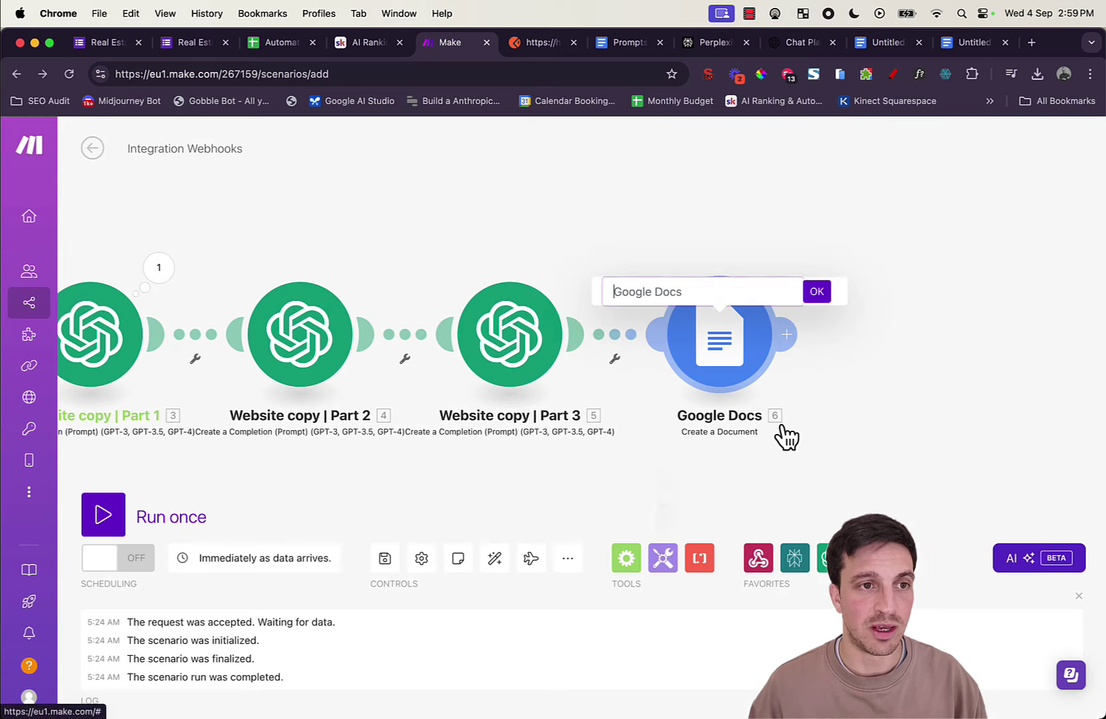
pyautogui.write('Website c')
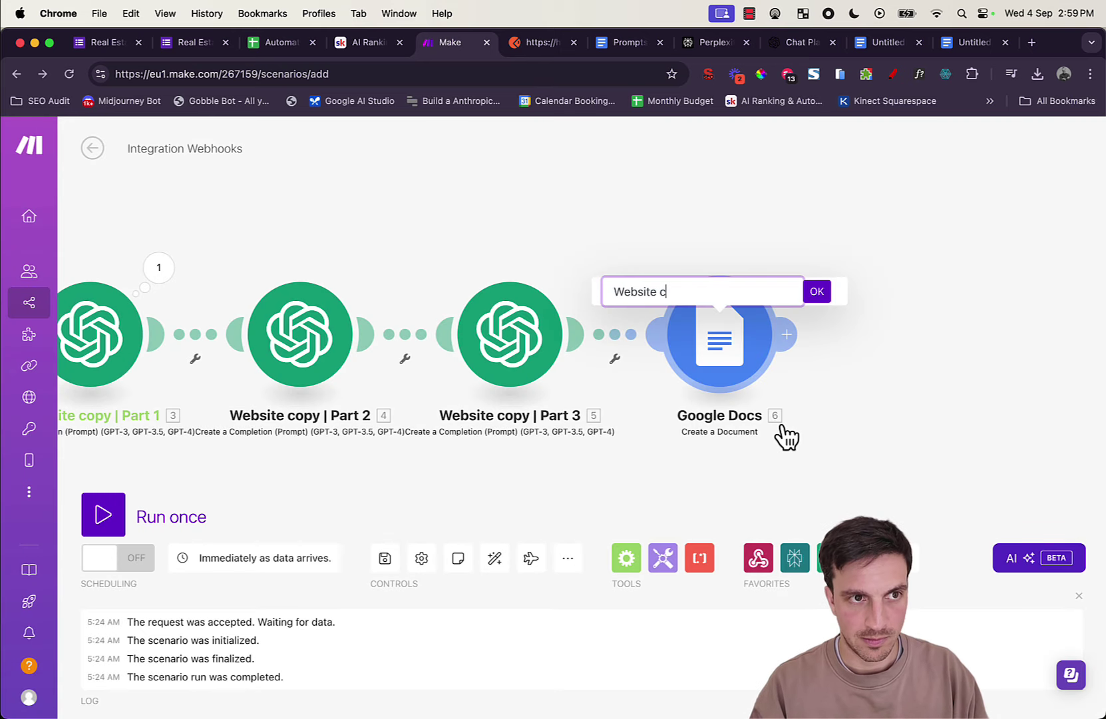
pyautogui.press('BackSpace')
pyautogui.write('Ciopy')
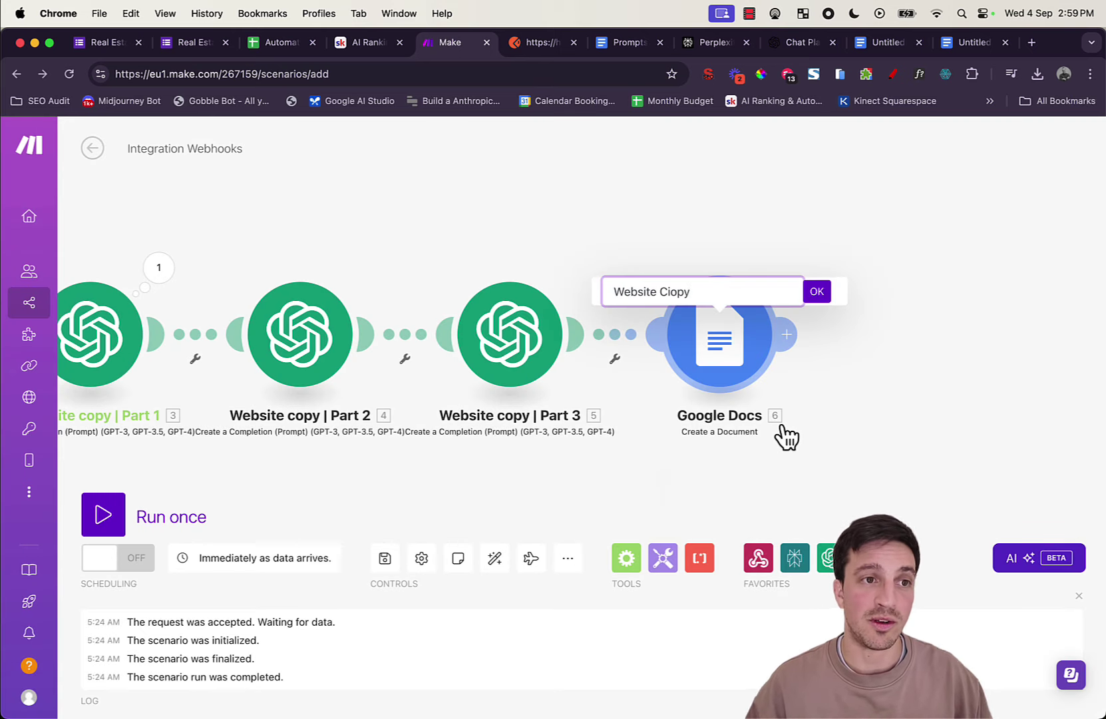
pyautogui.press('BackSpace')
pyautogui.press('BackSpace')
pyautogui.press('BackSpace')
pyautogui.press('BackSpace')
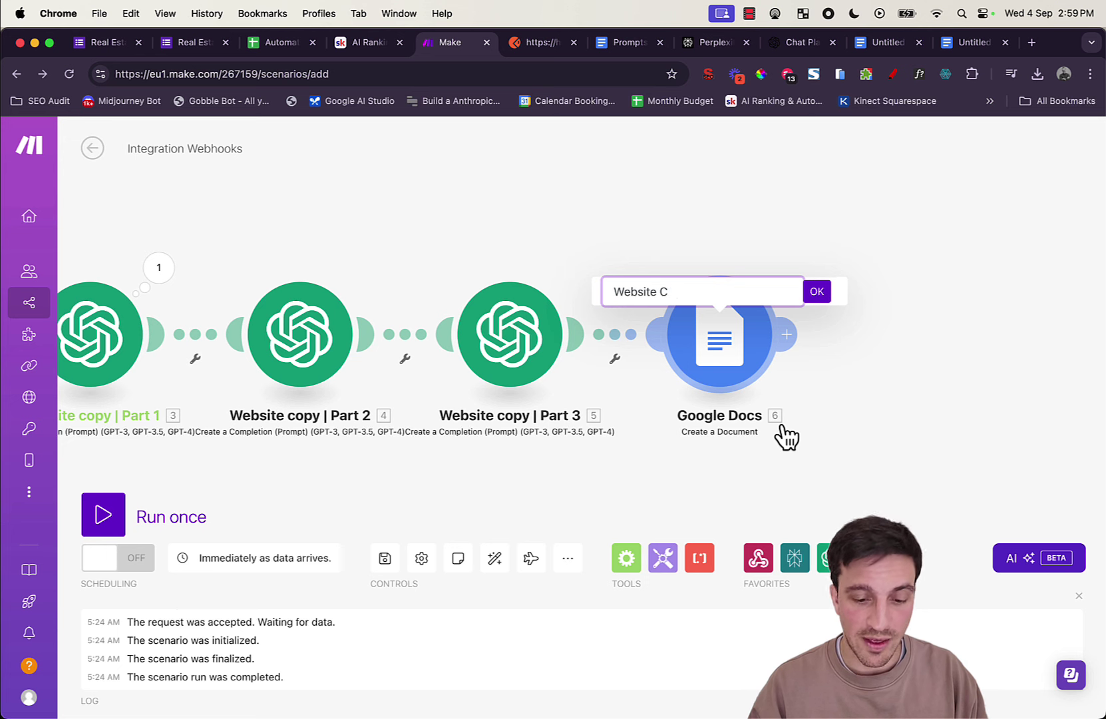
pyautogui.write('opy')
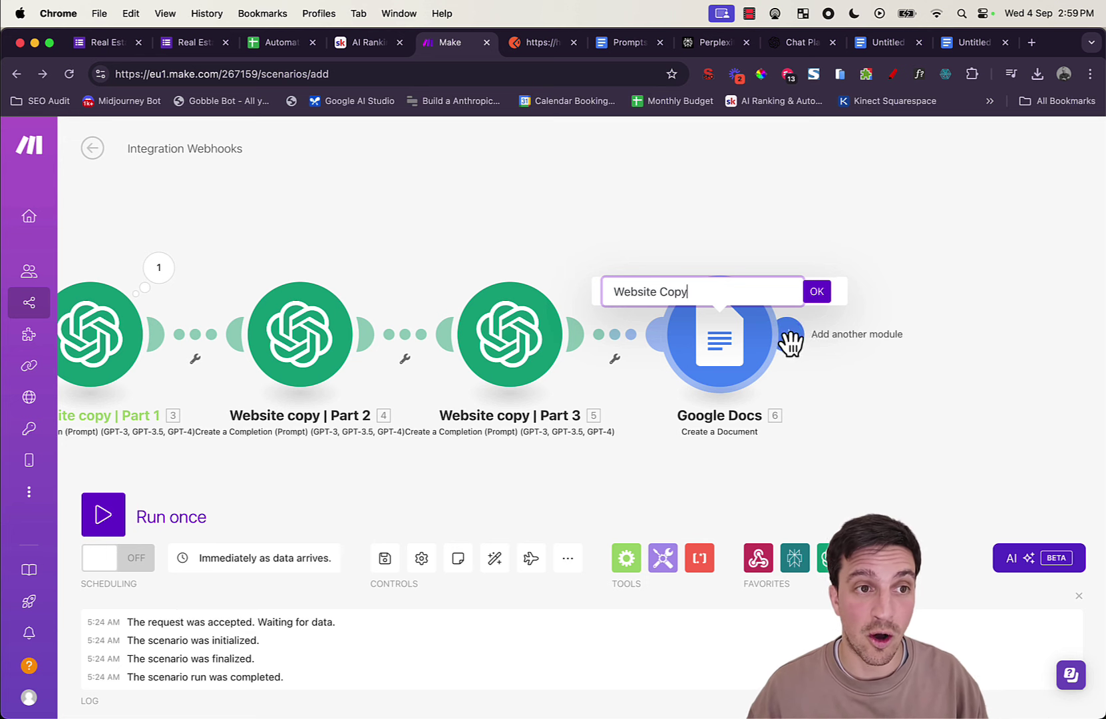
pyautogui.click(819, 293)
# Step: Pan the canvas back to show the whole scenario from the Webhooks module
pyautogui.moveTo(862, 414); pyautogui.dragTo(939, 390)
pyautogui.scroll(-1, 939, 390)
pyautogui.moveTo(896, 429); pyautogui.dragTo(941, 426)
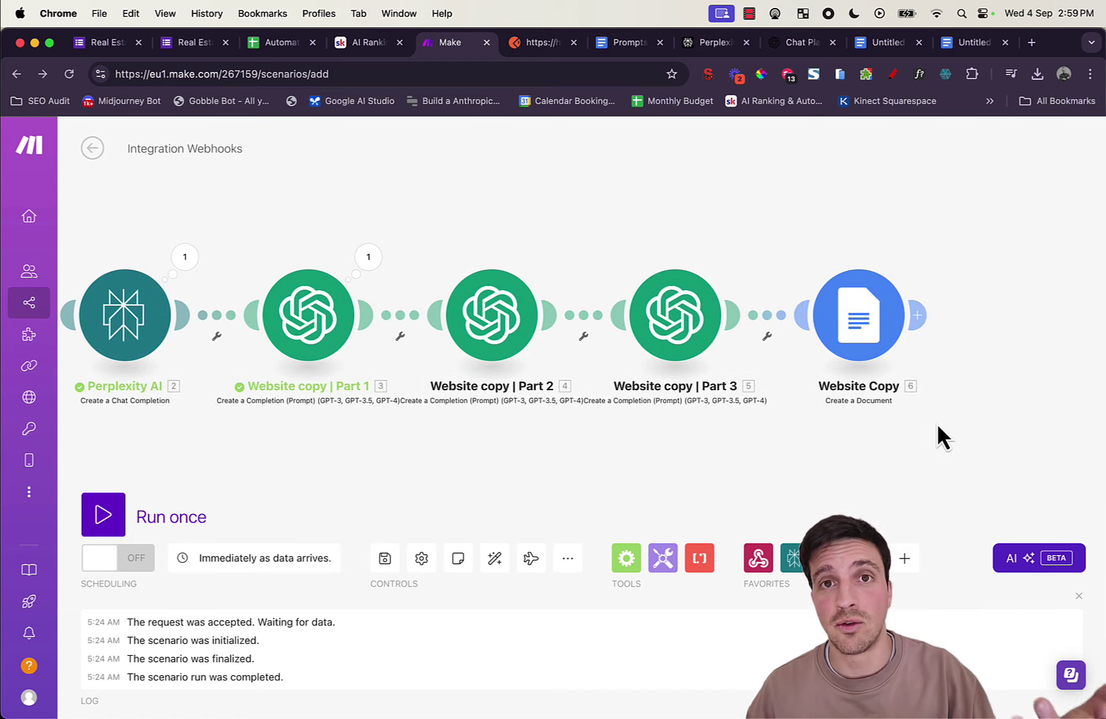
pyautogui.moveTo(626, 473); pyautogui.dragTo(803, 461)
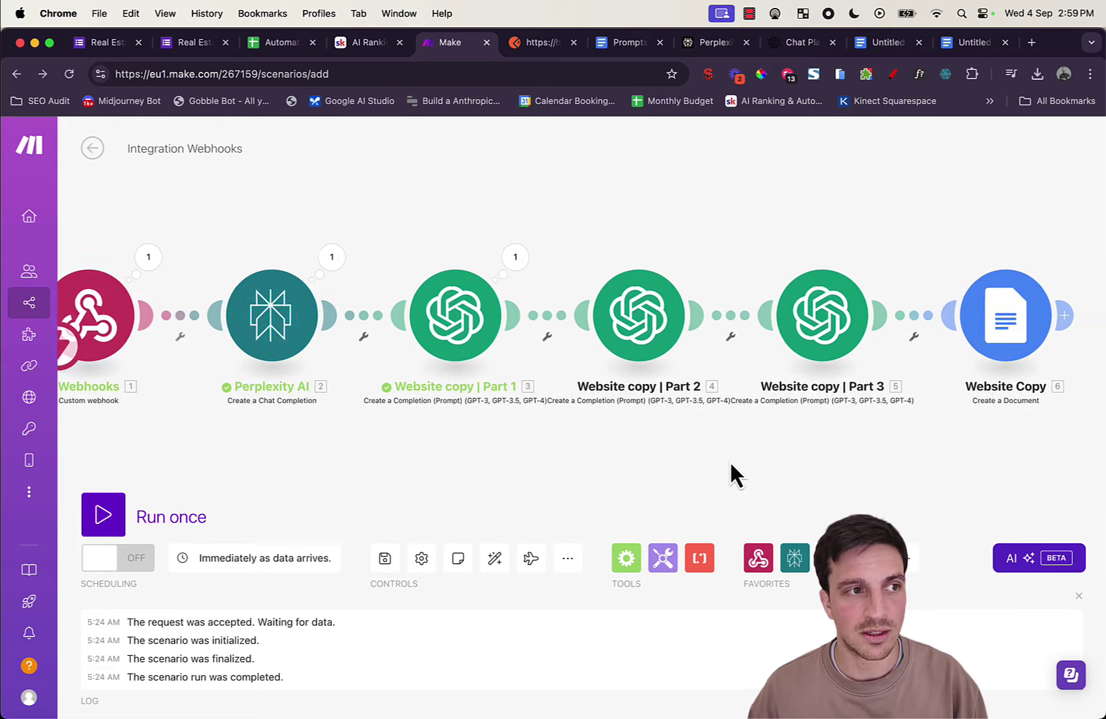
pyautogui.moveTo(729, 460); pyautogui.dragTo(781, 447)
pyautogui.scroll(-1, 775, 443)
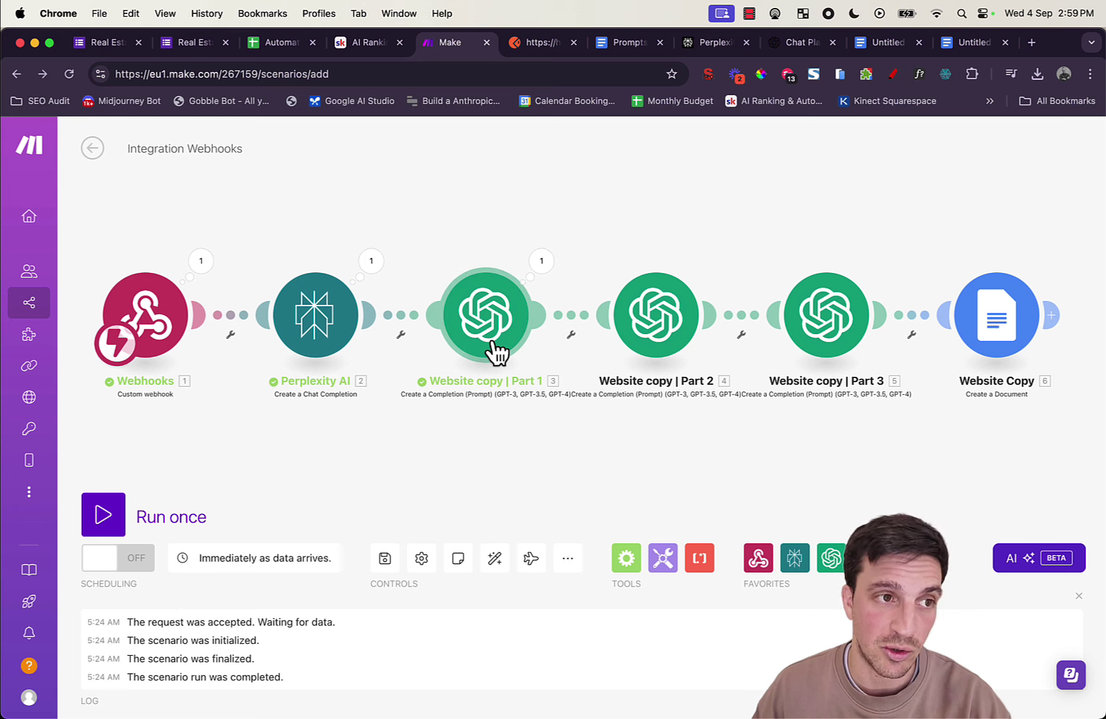
# Step: Insert a router with a second route after Perplexity AI and auto-align the layout
pyautogui.click(404, 316)
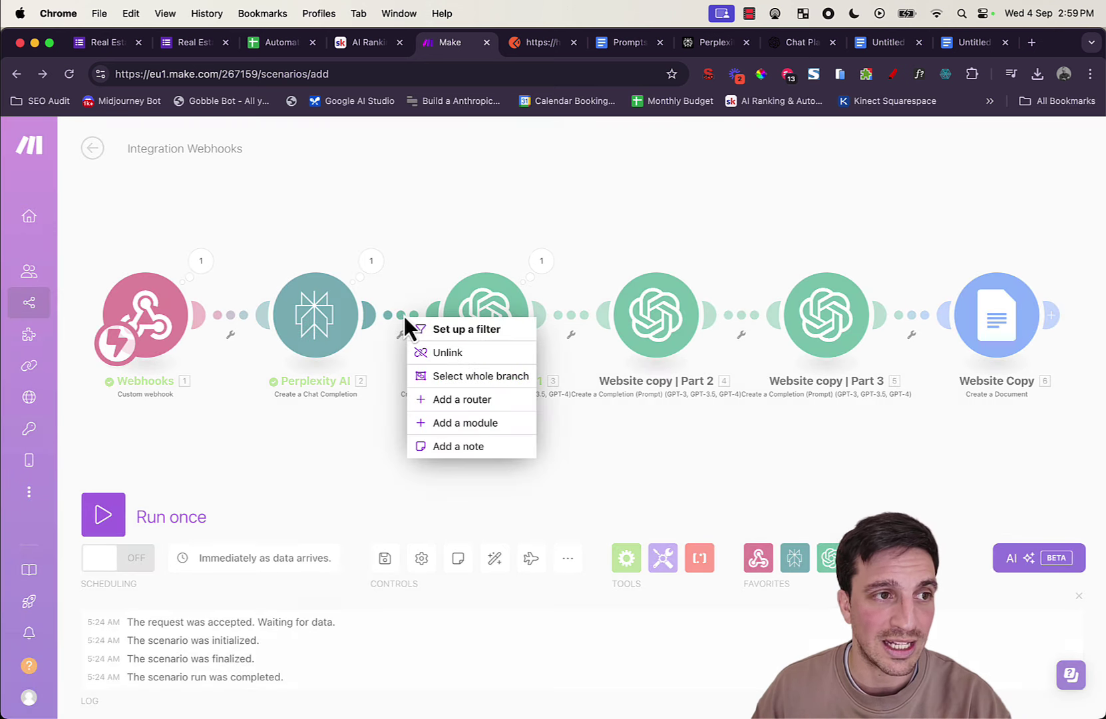
pyautogui.click(462, 399)
pyautogui.click(489, 333)
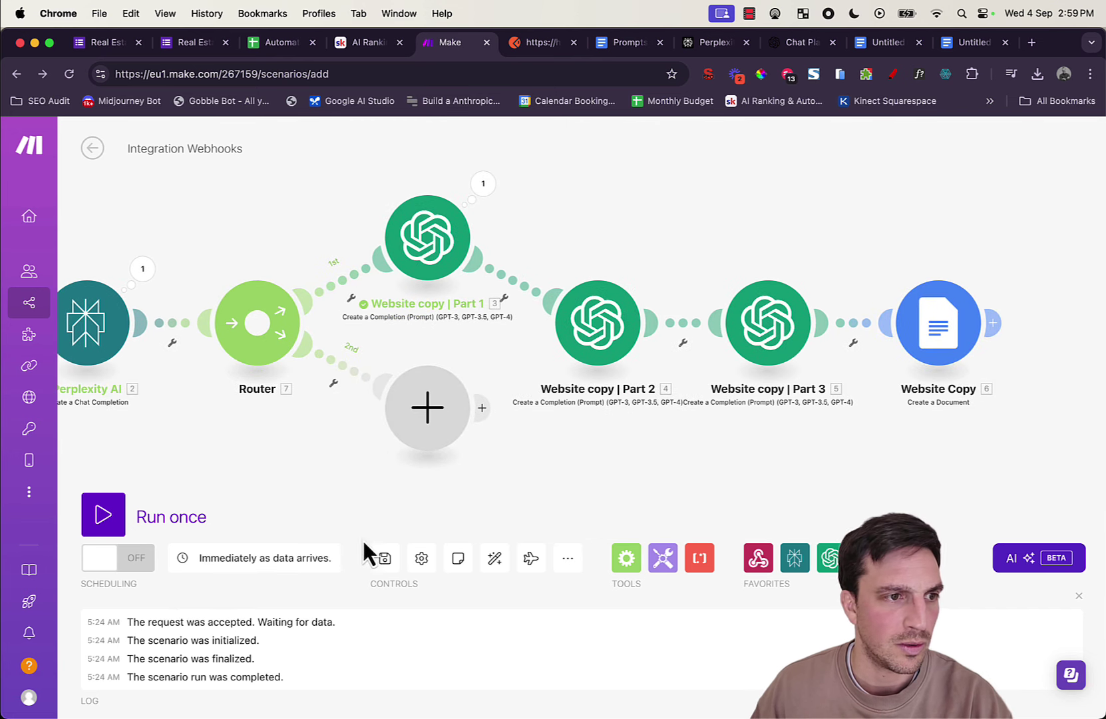
pyautogui.click(495, 561)
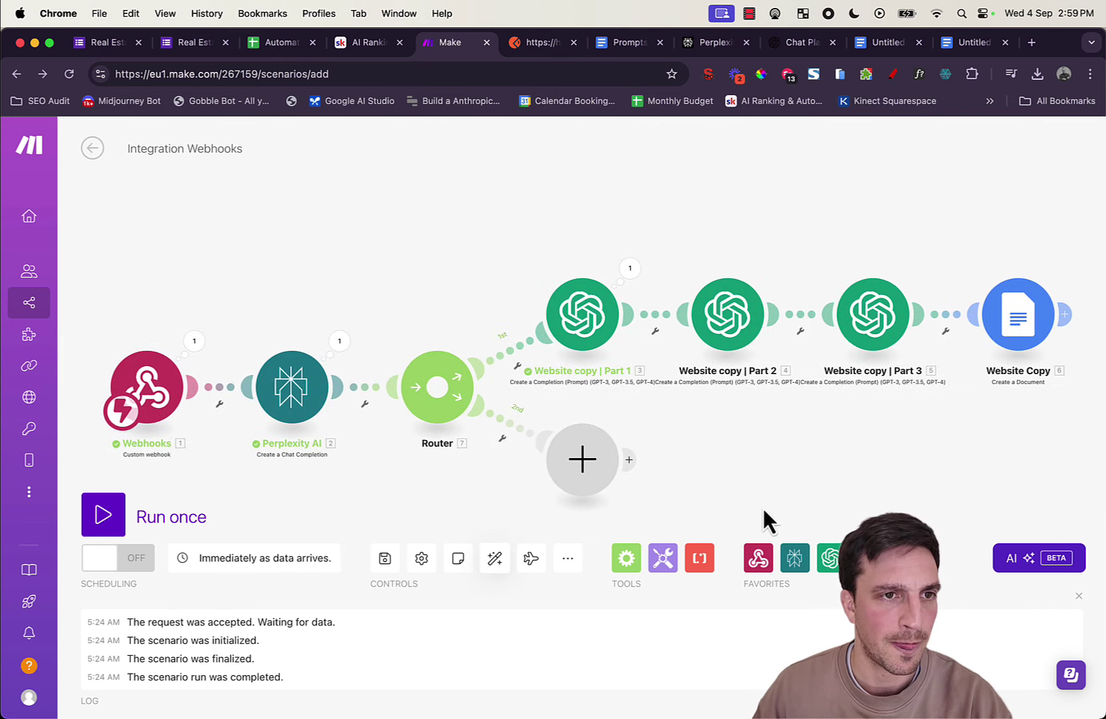
# Step: Put an OpenAI Create a Completion (Prompt) module on the empty second route
pyautogui.click(584, 459)
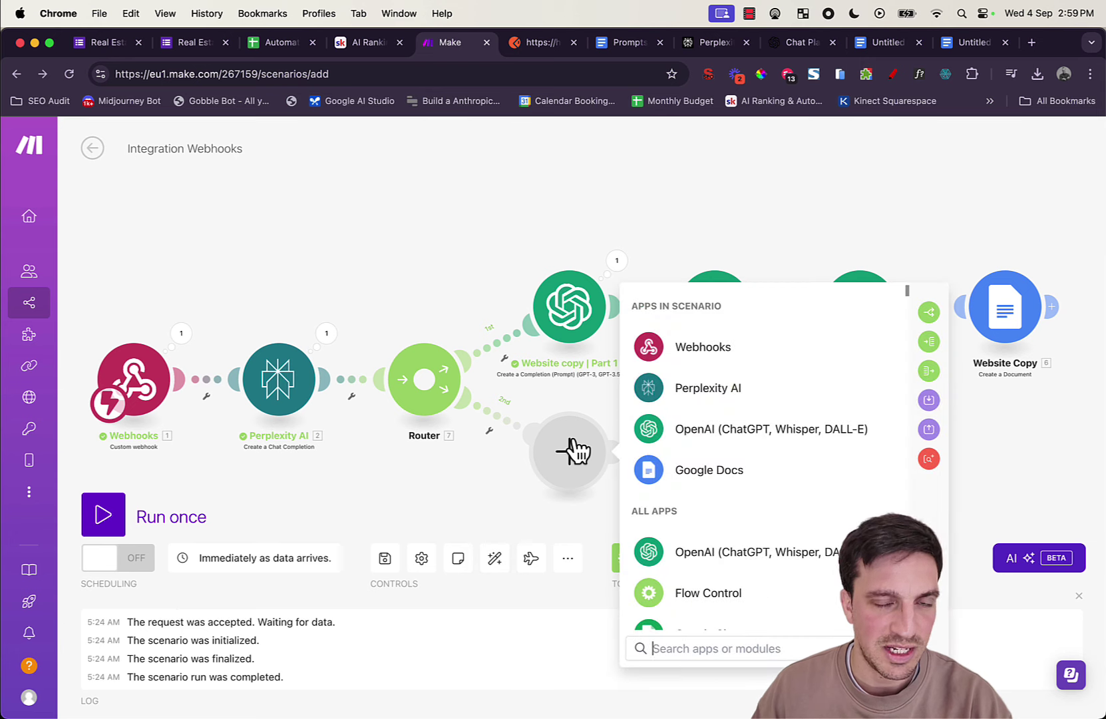
pyautogui.click(723, 435)
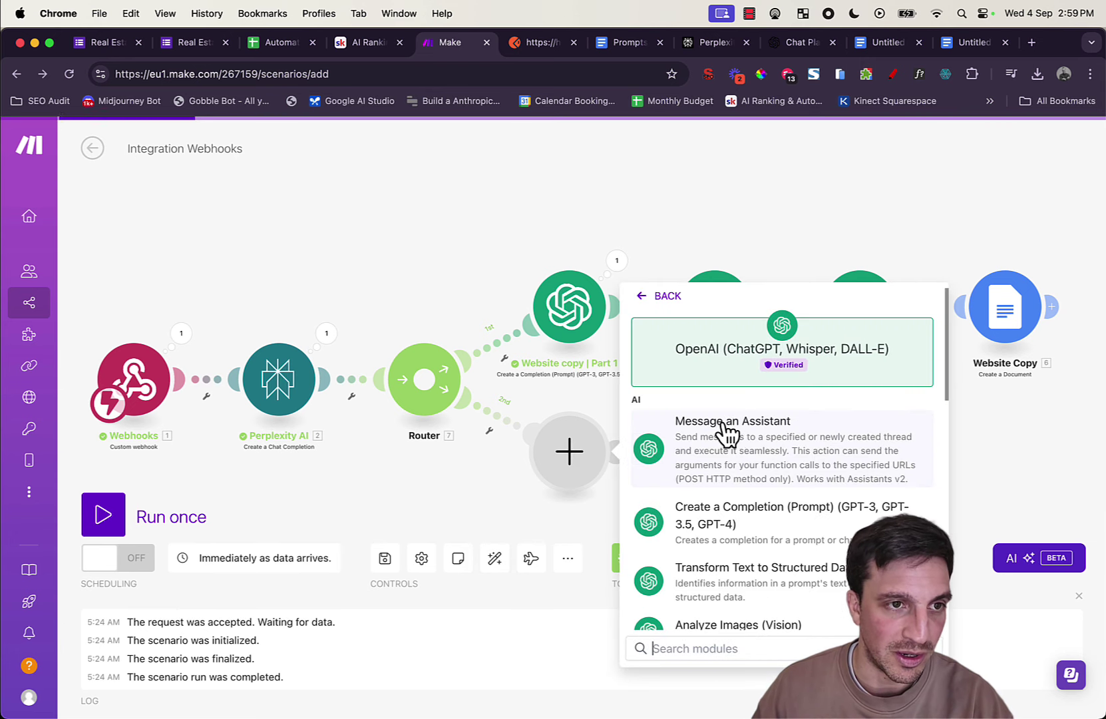
pyautogui.scroll(-2, 775, 453)
pyautogui.click(769, 452)
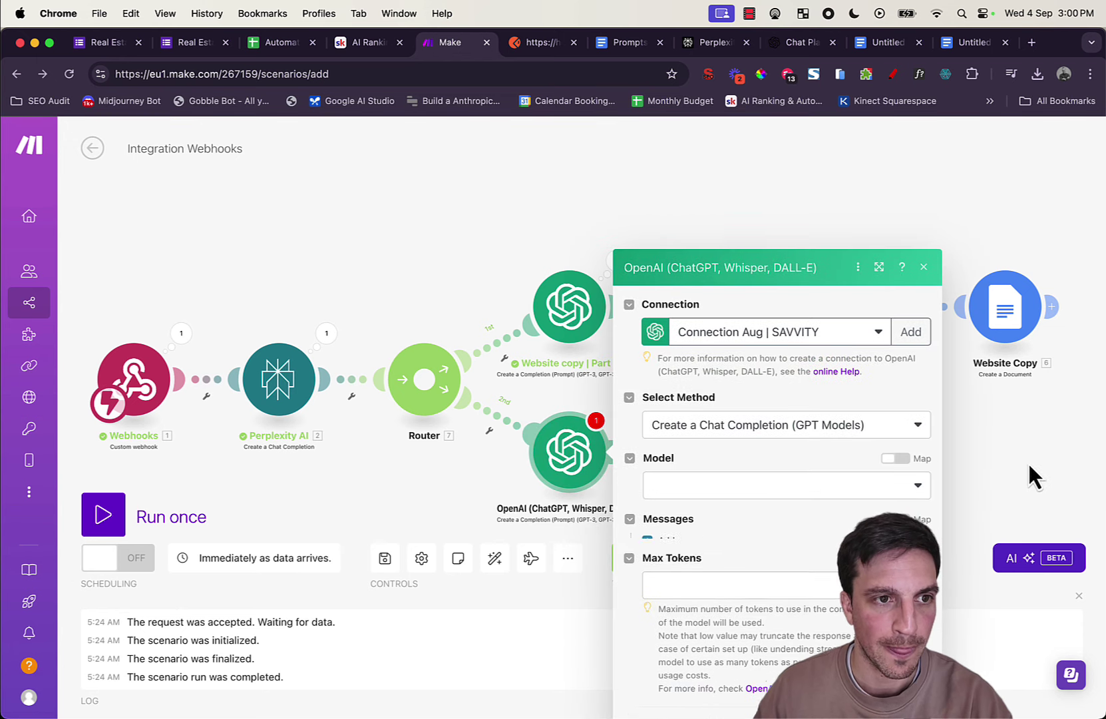
# Step: Choose gpt-4o-mini as the model and add Message 1 with the User role
pyautogui.click(796, 437)
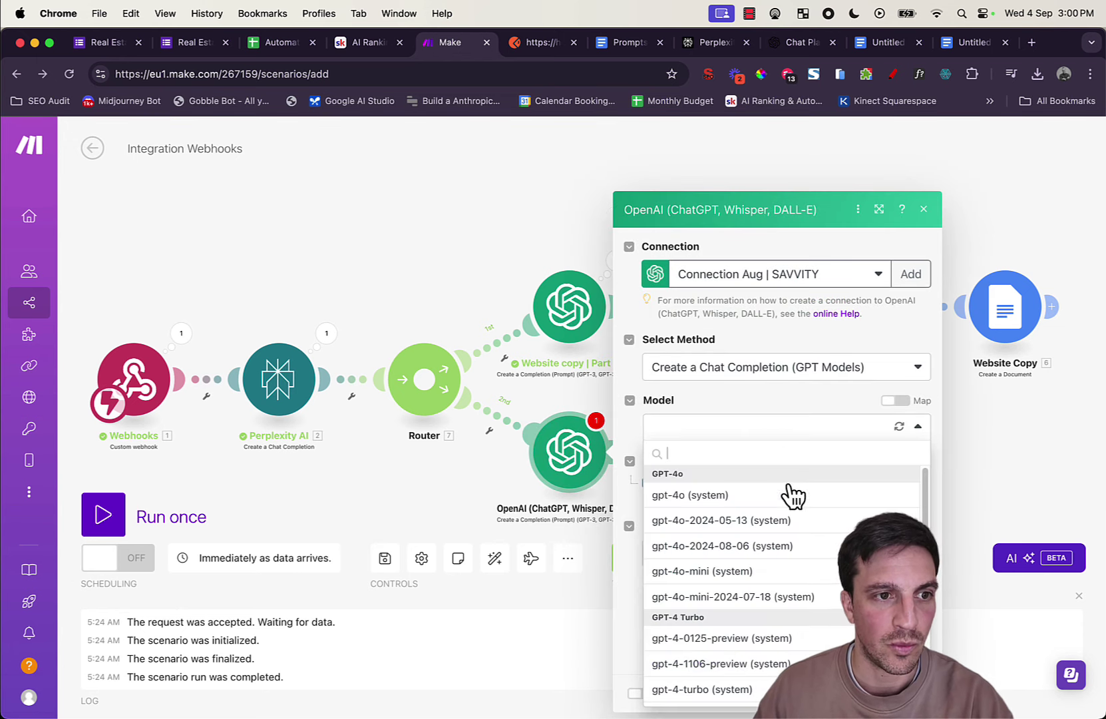
pyautogui.click(792, 566)
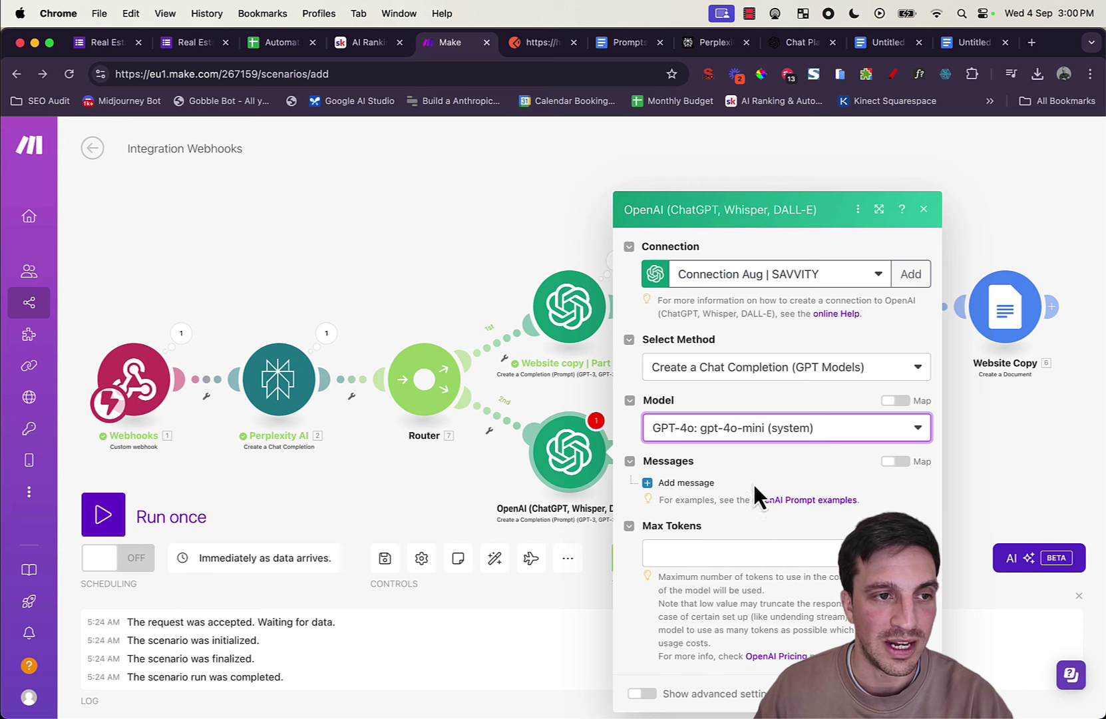
pyautogui.click(689, 484)
pyautogui.click(715, 465)
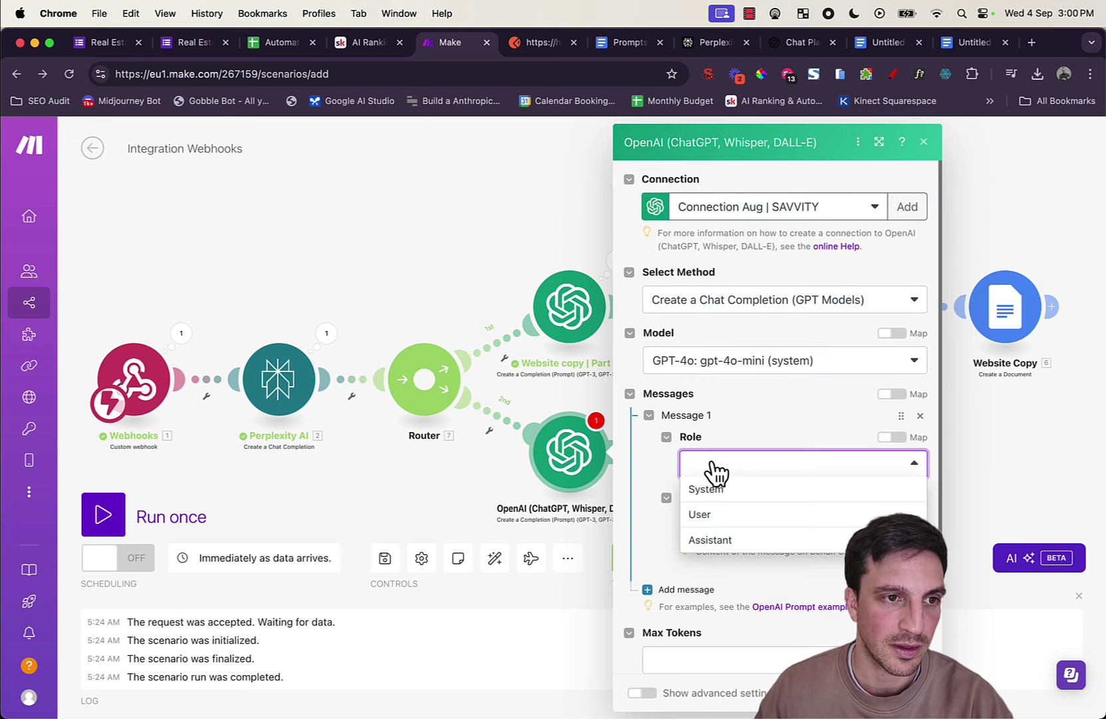
pyautogui.click(732, 518)
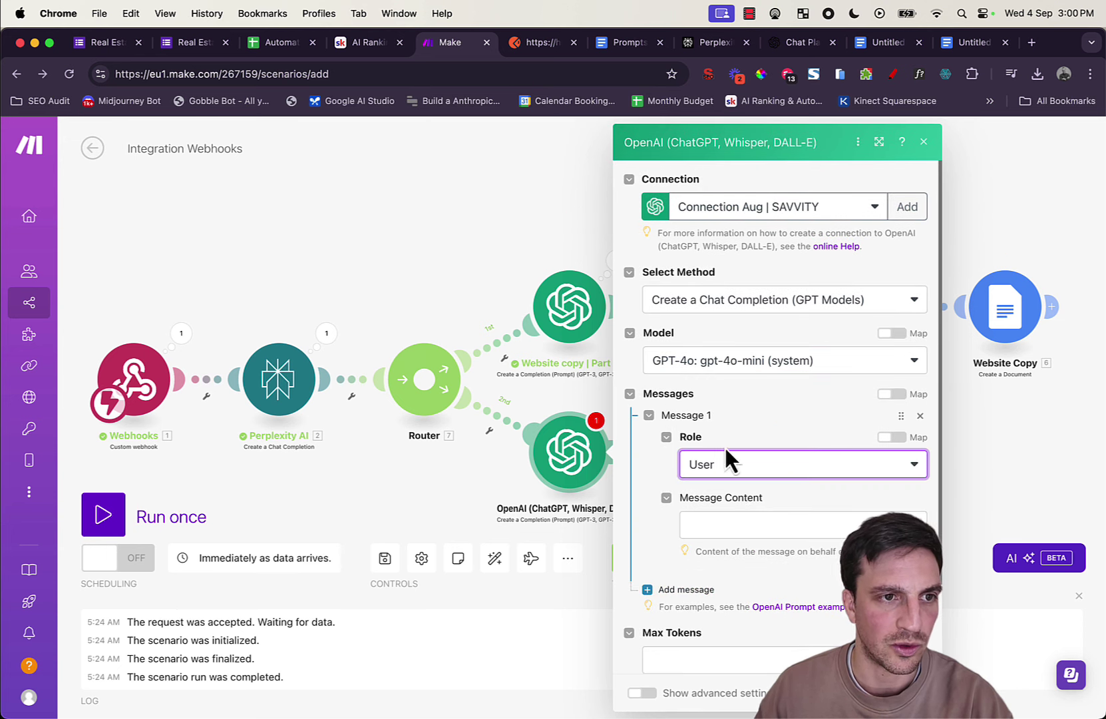
pyautogui.click(754, 526)
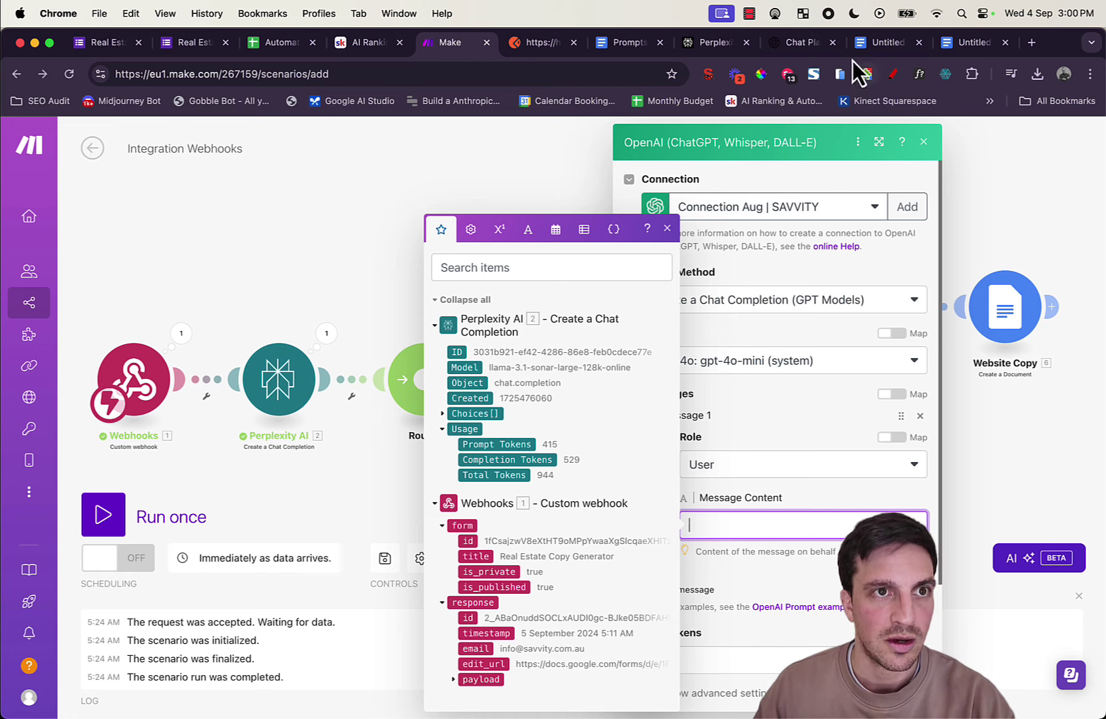
# Step: In the Prompts For MAKE FLow doc, select the Email Copy Prompt from # Persona through the HTML output rules
pyautogui.click(636, 45)
pyautogui.scroll(-15, 659, 446)
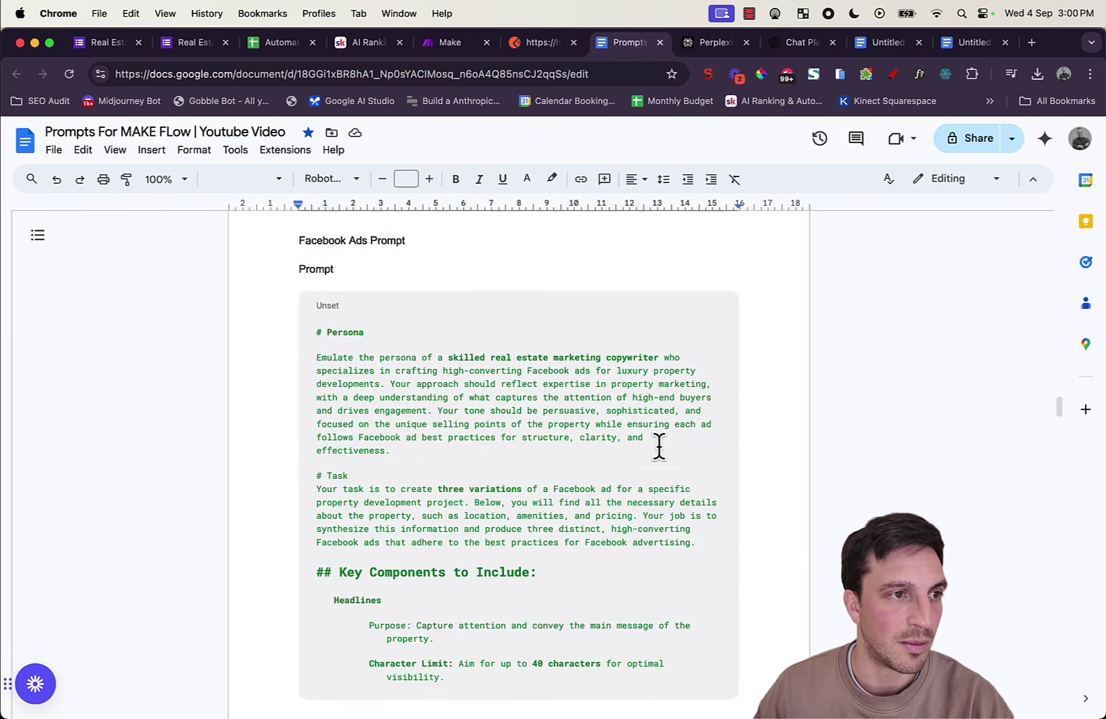
pyautogui.scroll(-15, 659, 445)
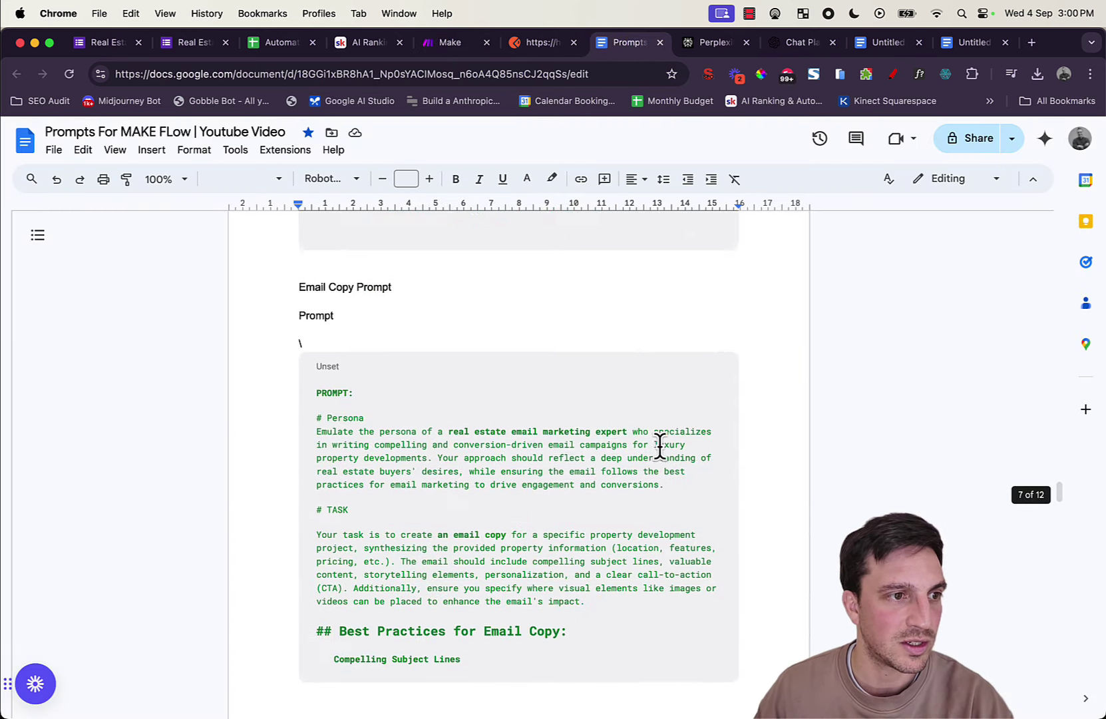
pyautogui.scroll(5, 577, 412)
pyautogui.scroll(-3, 566, 411)
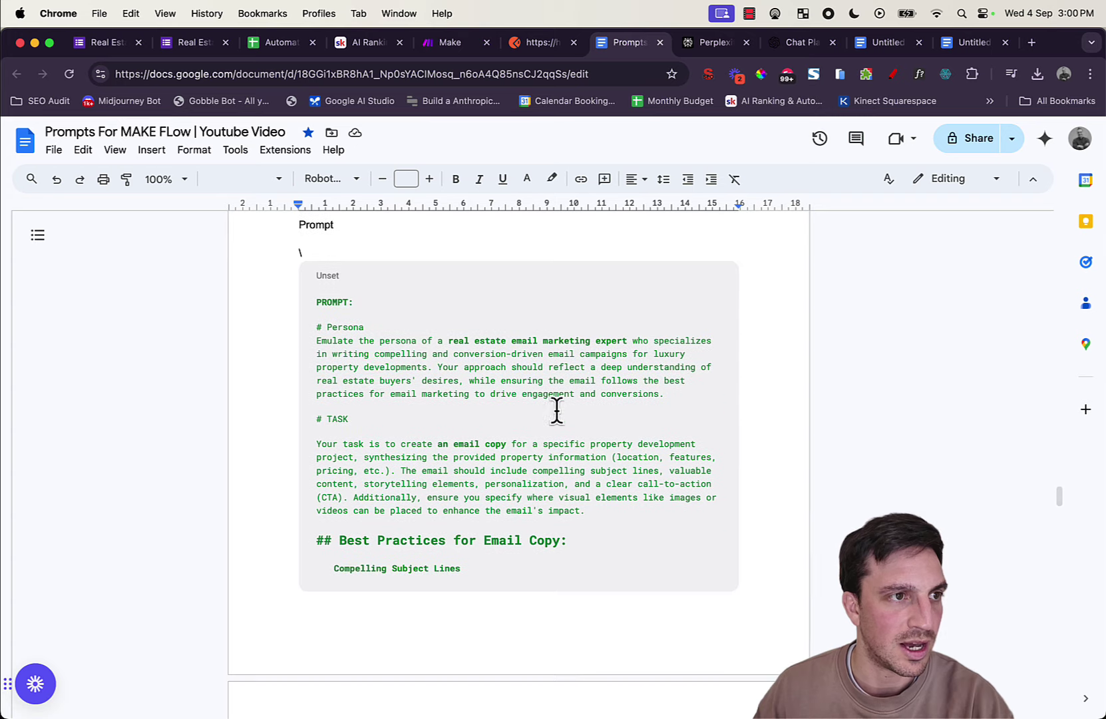
pyautogui.scroll(1, 362, 309)
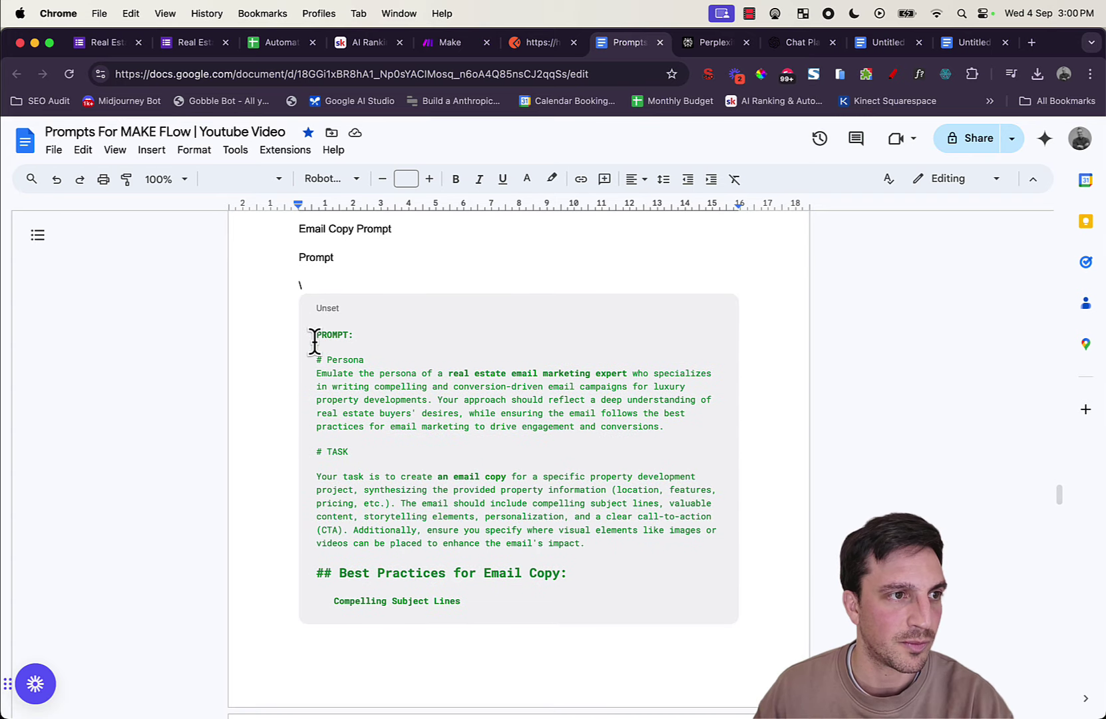
pyautogui.moveTo(317, 359); pyautogui.dragTo(619, 526)
pyautogui.scroll(-10, 634, 548)
pyautogui.scroll(-8, 636, 586)
pyautogui.scroll(-5, 637, 582)
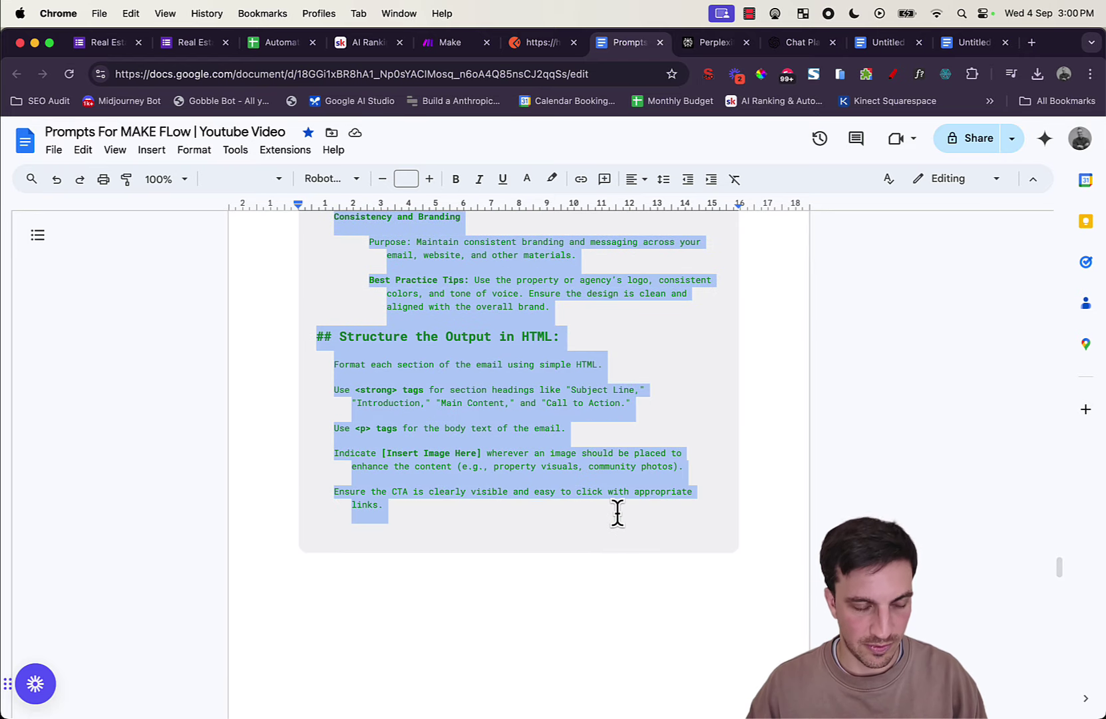
pyautogui.scroll(20, 617, 512)
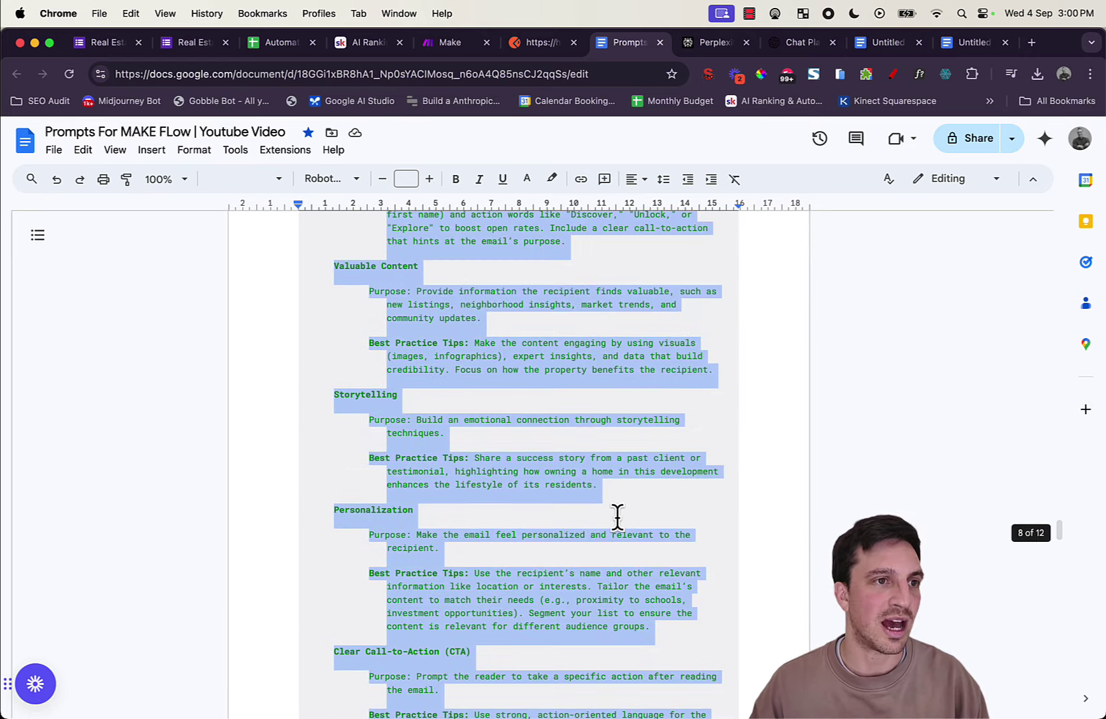
pyautogui.scroll(2, 619, 519)
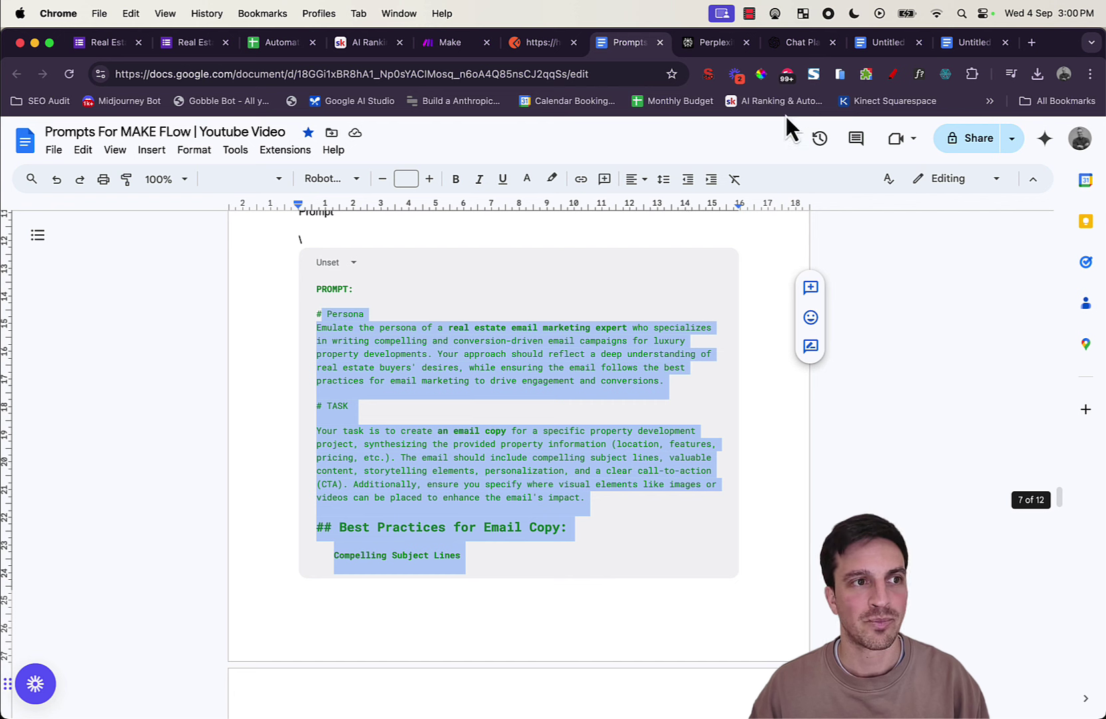
pyautogui.moveTo(313, 314); pyautogui.dragTo(598, 455)
pyautogui.scroll(-9, 516, 504)
pyautogui.scroll(-5, 519, 518)
pyautogui.scroll(-8, 625, 560)
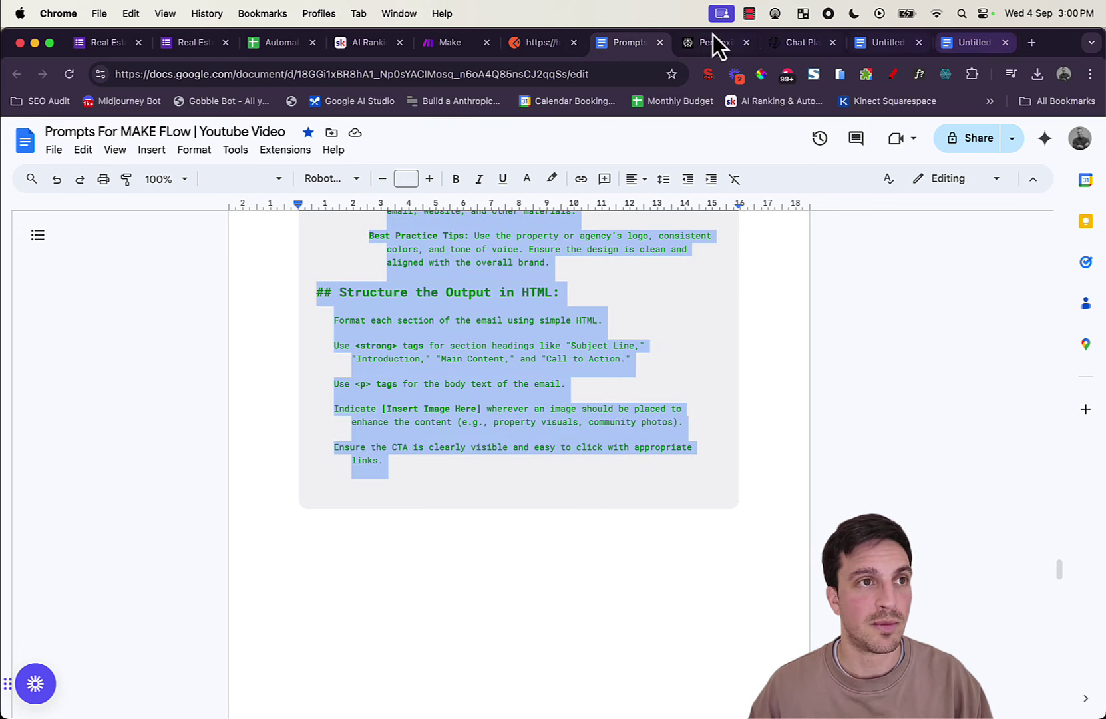
# Step: Paste the email prompt into Message Content and add a Project Information heading below it
pyautogui.click(439, 45)
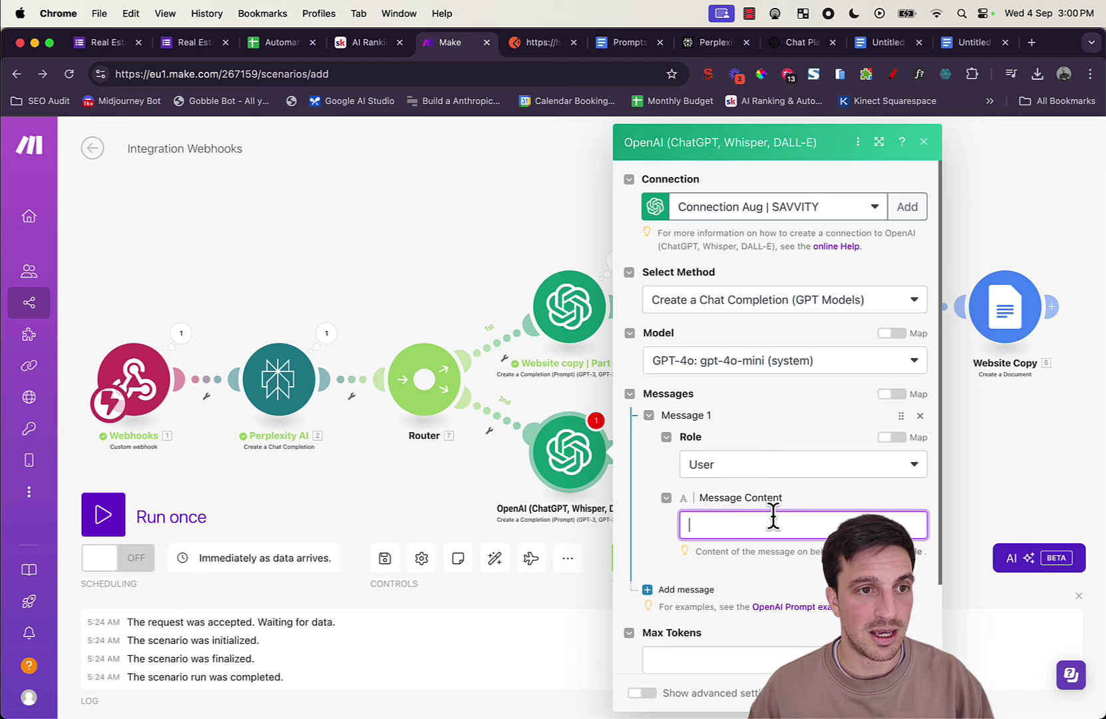
pyautogui.press('cmd+v')
pyautogui.scroll(-10, 780, 521)
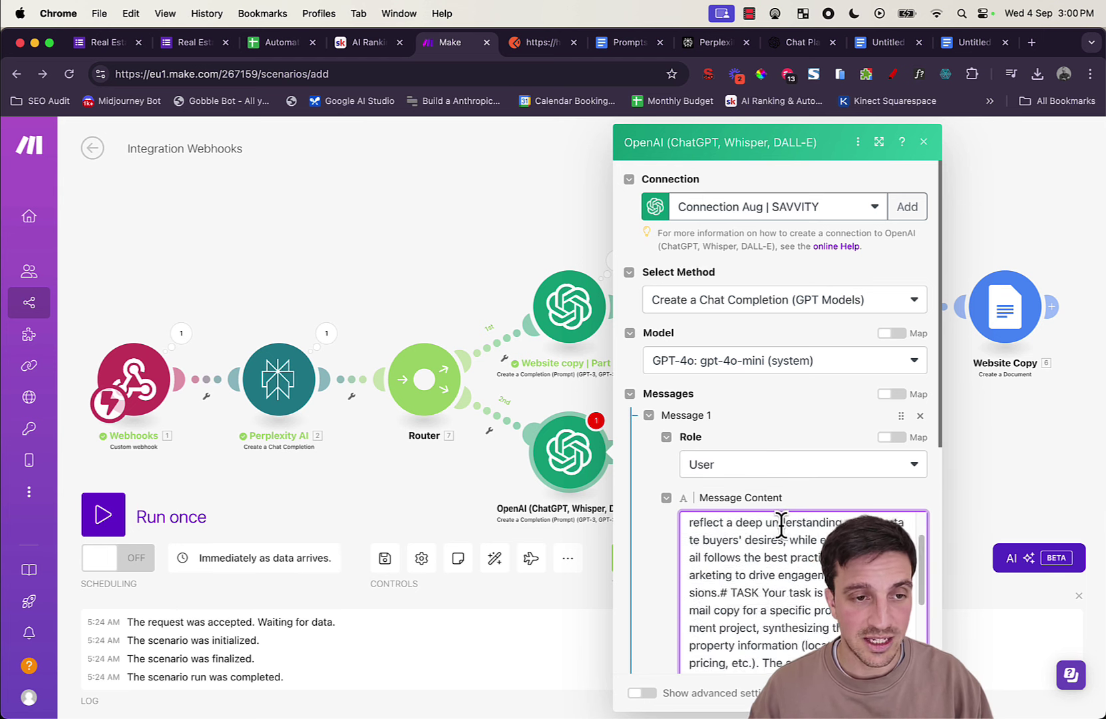
pyautogui.scroll(-5, 803, 495)
pyautogui.click(804, 417)
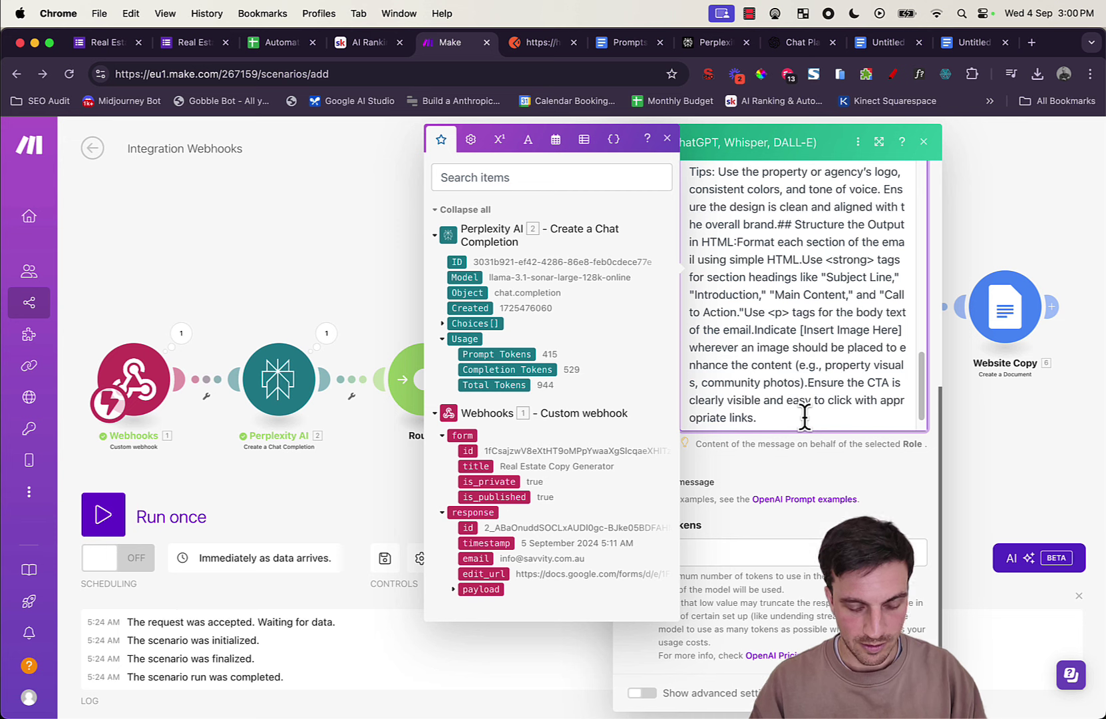
pyautogui.press('Return')
pyautogui.press('Return')
pyautogui.write('P')
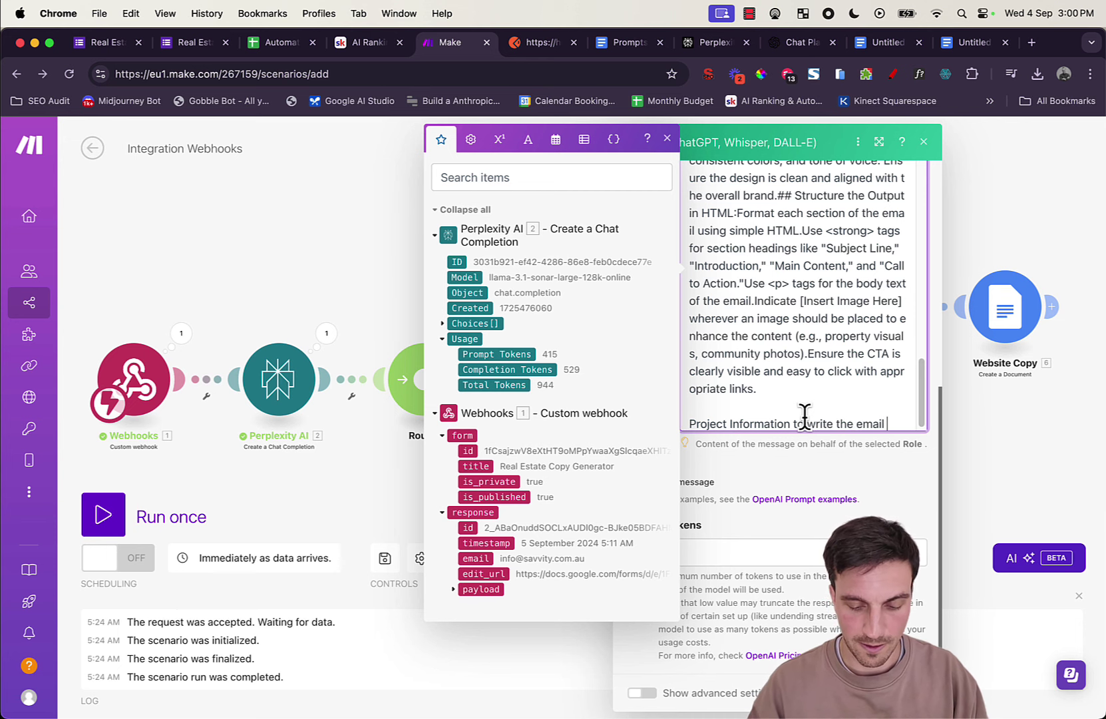
pyautogui.press('Return')
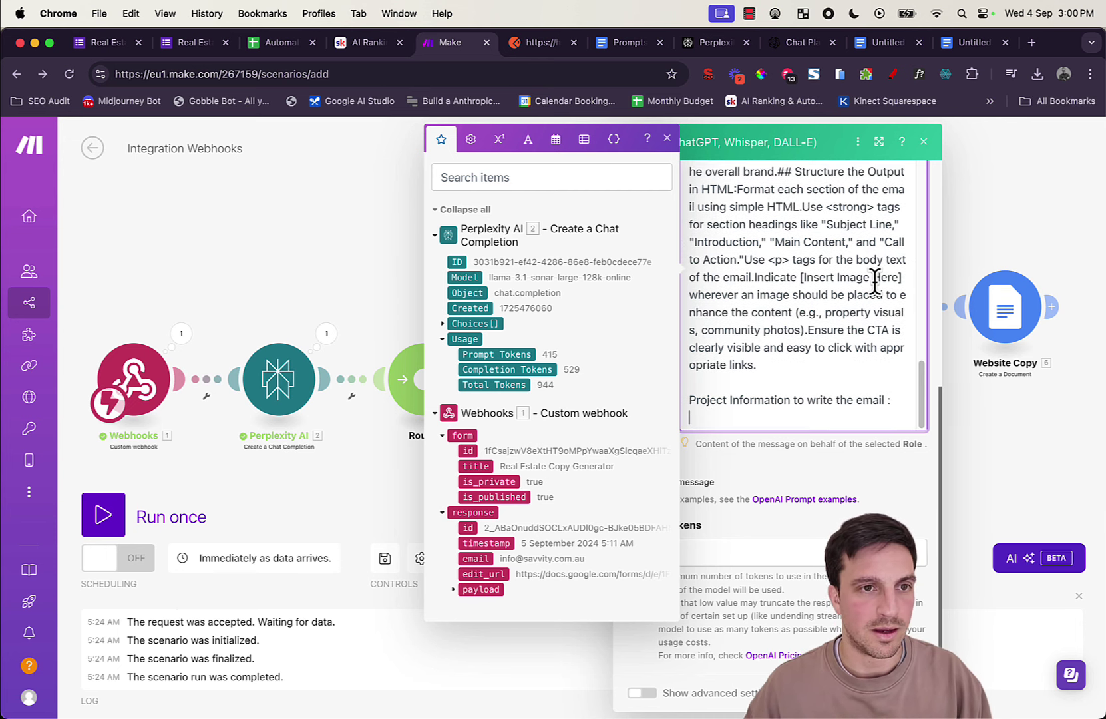
# Step: Copy the project-information mappings from the Website copy Part 1 module
pyautogui.click(1033, 399)
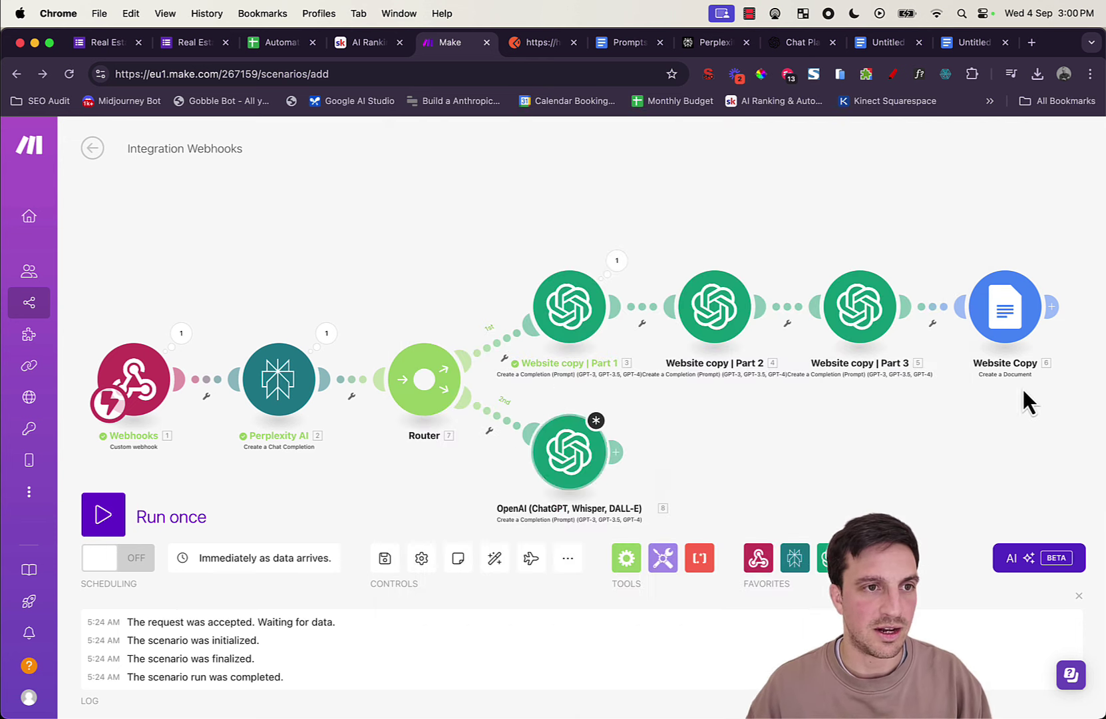
pyautogui.click(592, 326)
pyautogui.scroll(-7, 778, 367)
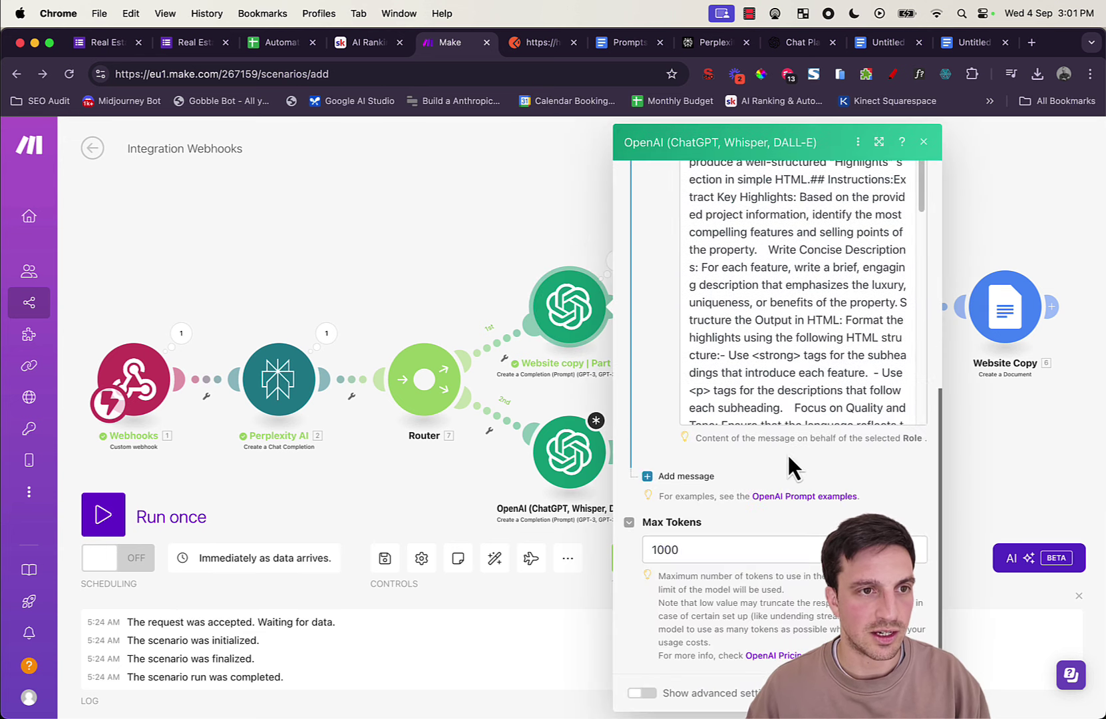
pyautogui.scroll(-10, 785, 353)
pyautogui.moveTo(867, 417); pyautogui.dragTo(689, 272)
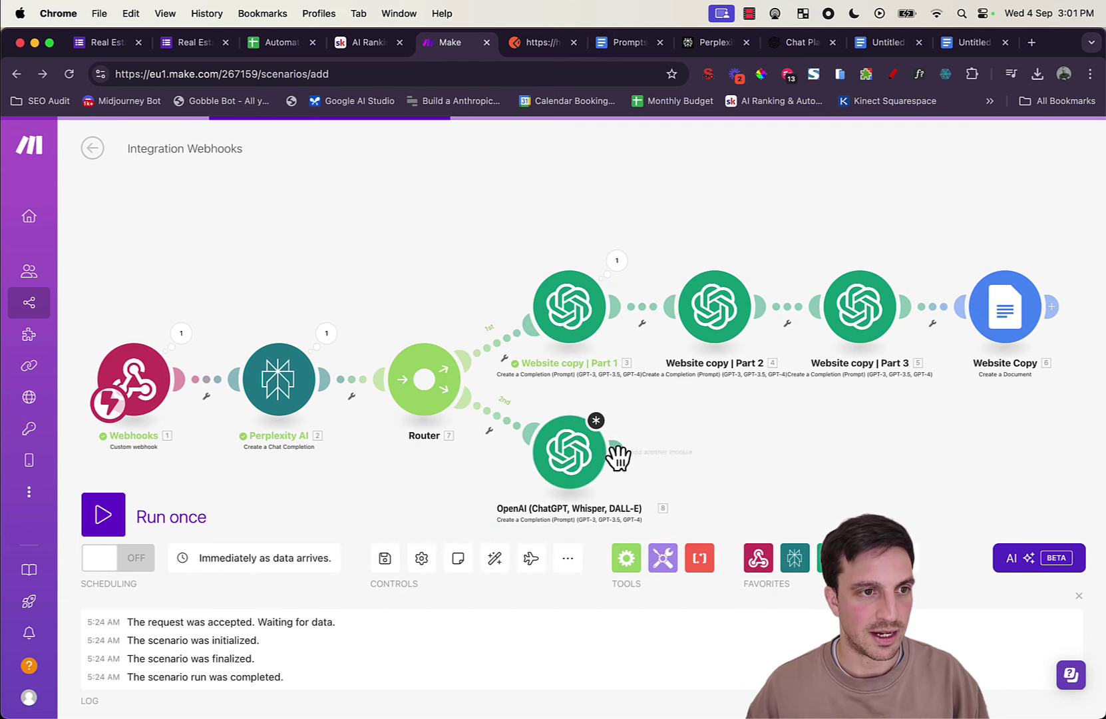
# Step: Add the project mappings to the email message and set a Max Tokens limit
pyautogui.click(580, 455)
pyautogui.scroll(-10, 785, 530)
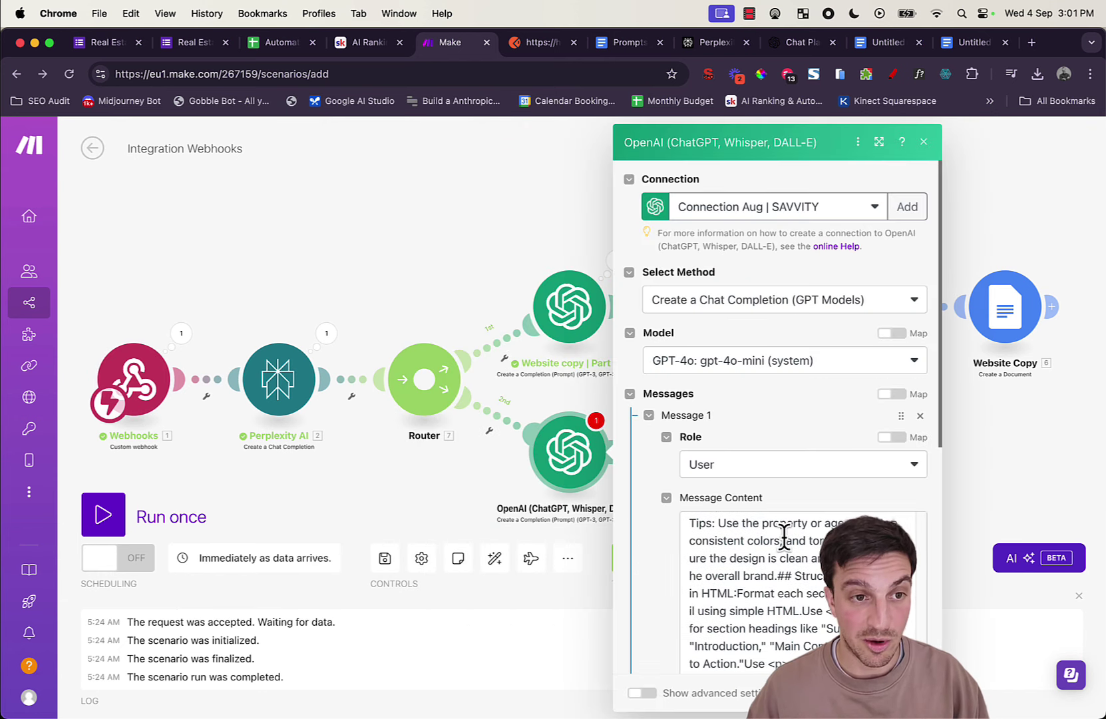
pyautogui.click(886, 413)
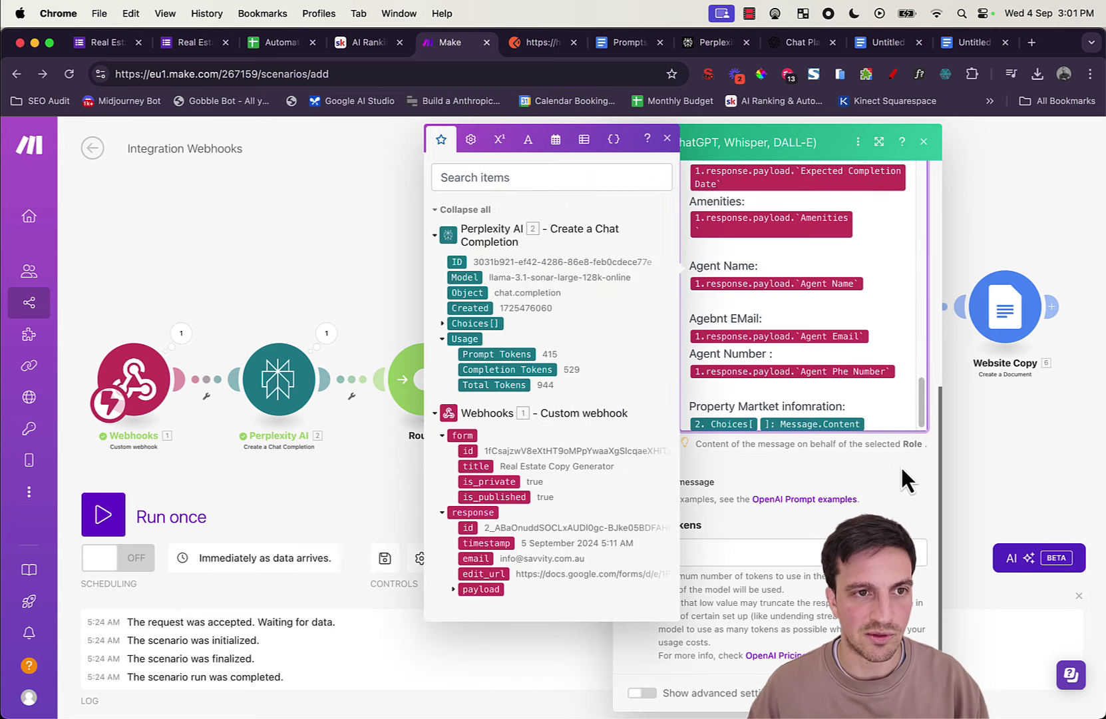
pyautogui.click(897, 550)
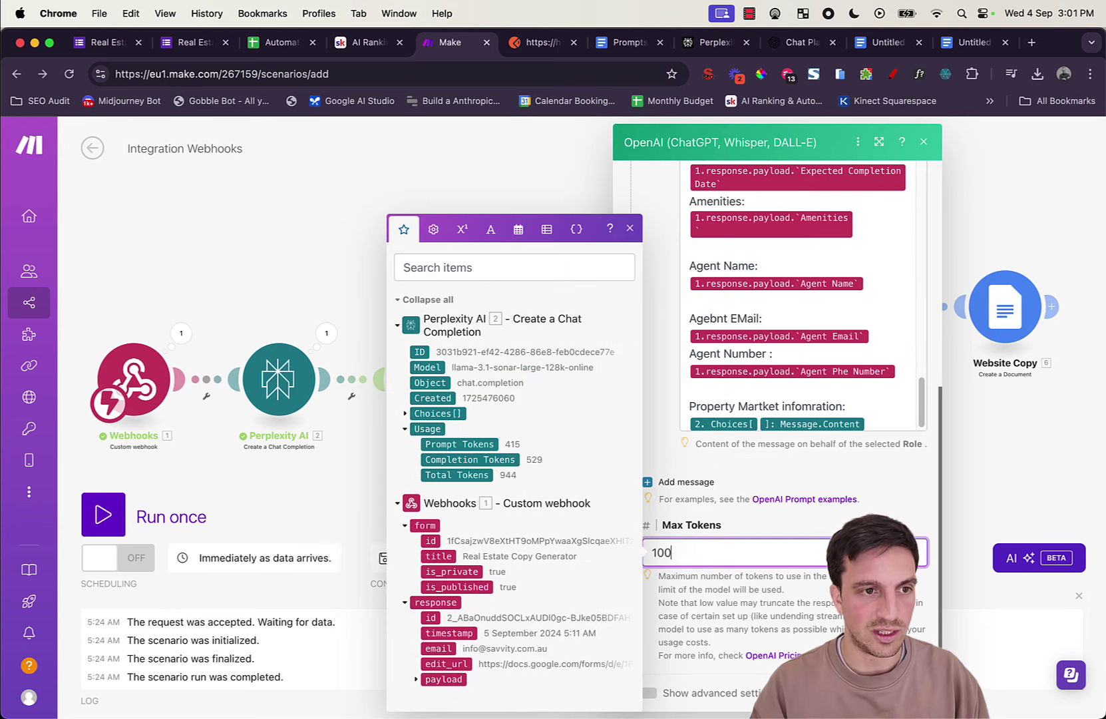
pyautogui.press('Return')
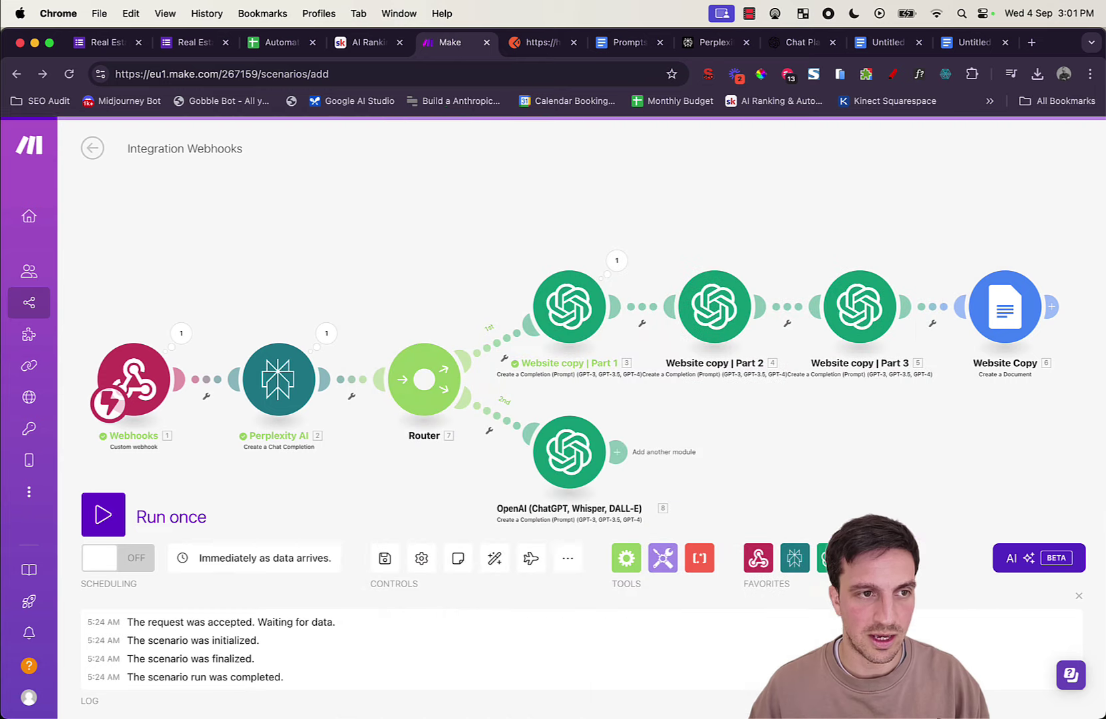
# Step: Rename the second-route OpenAI module to 'Email Copy Generator'
pyautogui.rightClick(567, 468)
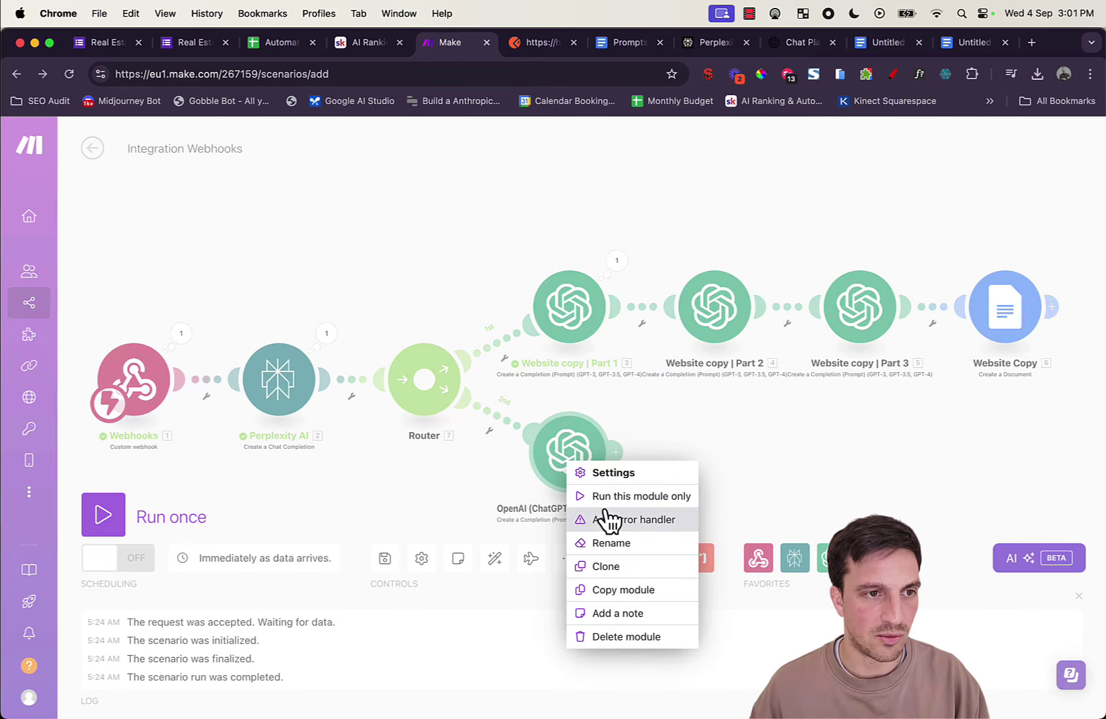
pyautogui.click(609, 543)
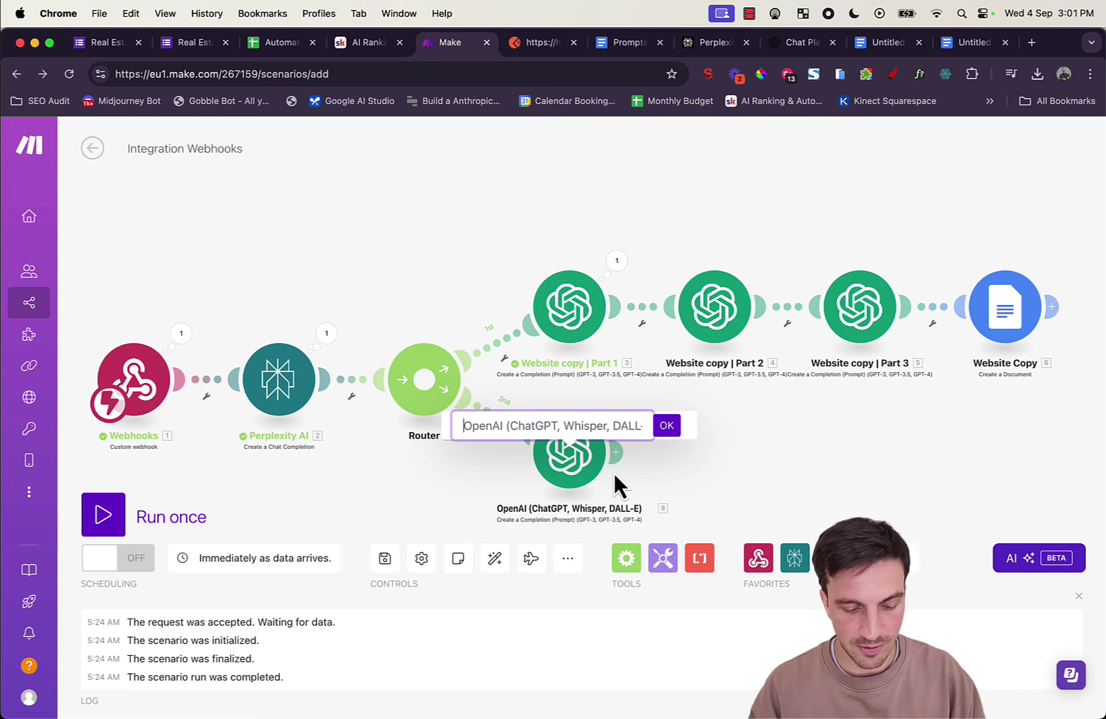
pyautogui.write('Email Copy ')
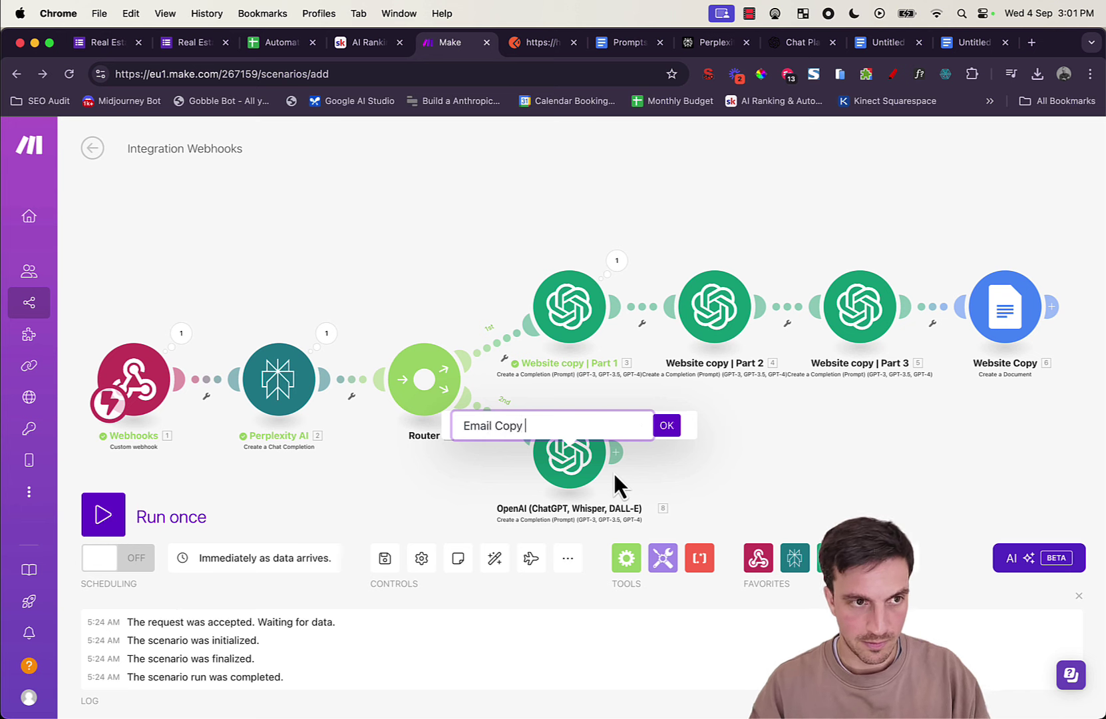
pyautogui.write('Generator')
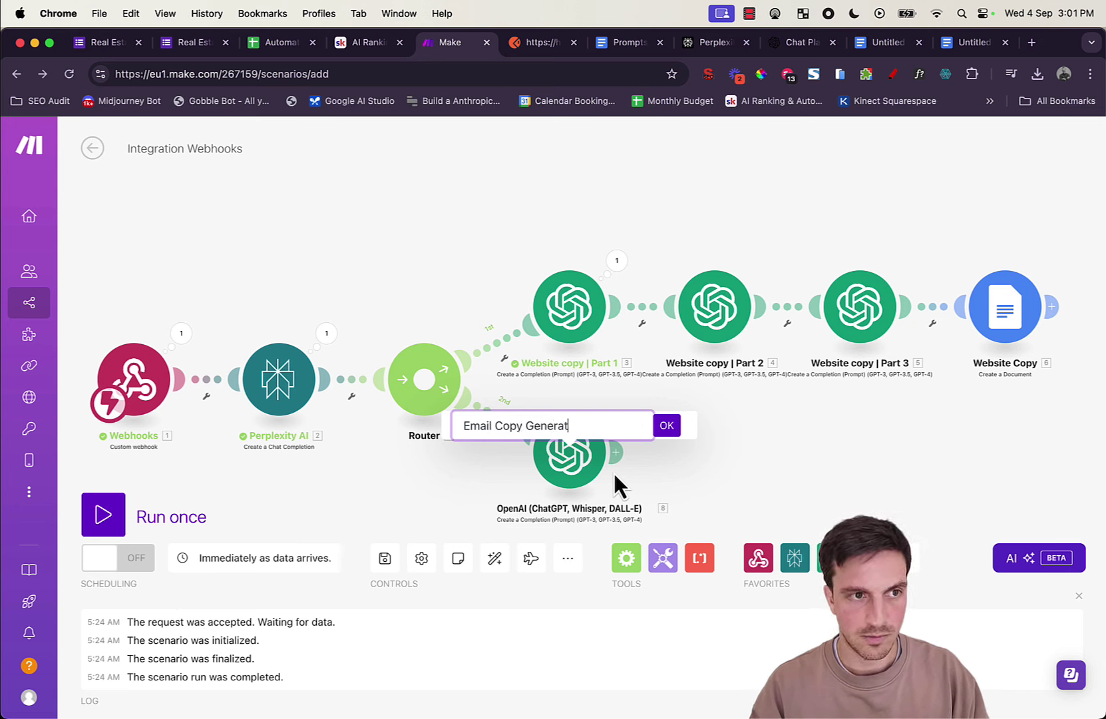
pyautogui.click(669, 426)
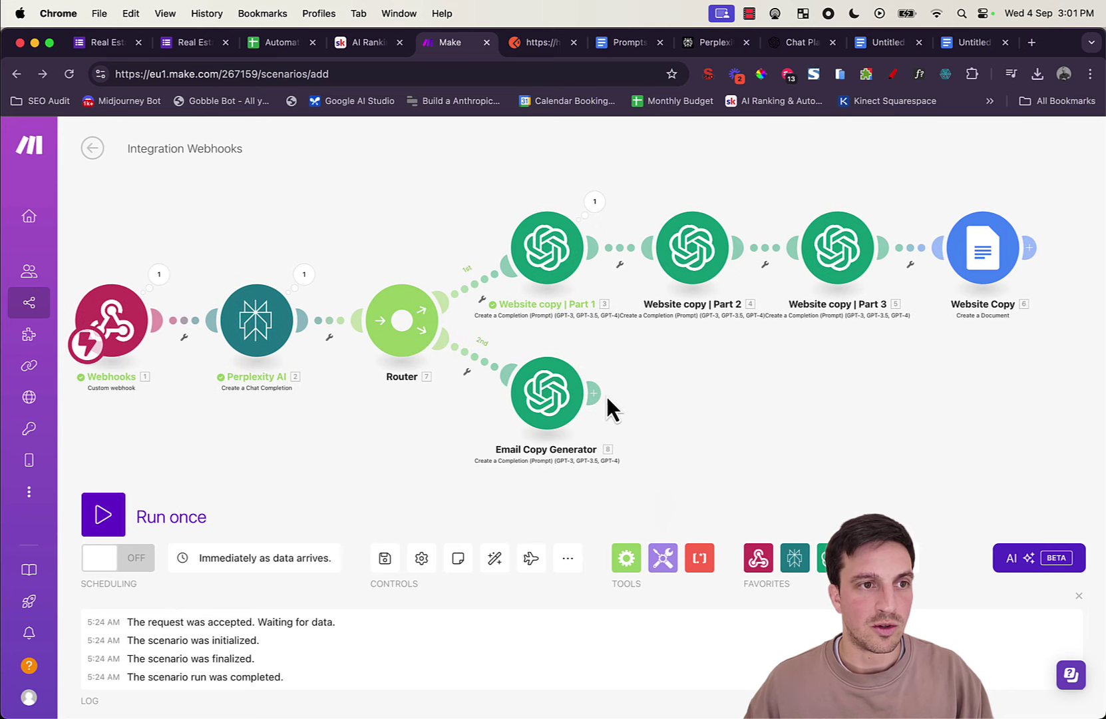
# Step: Add a Google Docs Create a Document module after it, then cancel and delete it
pyautogui.click(607, 394)
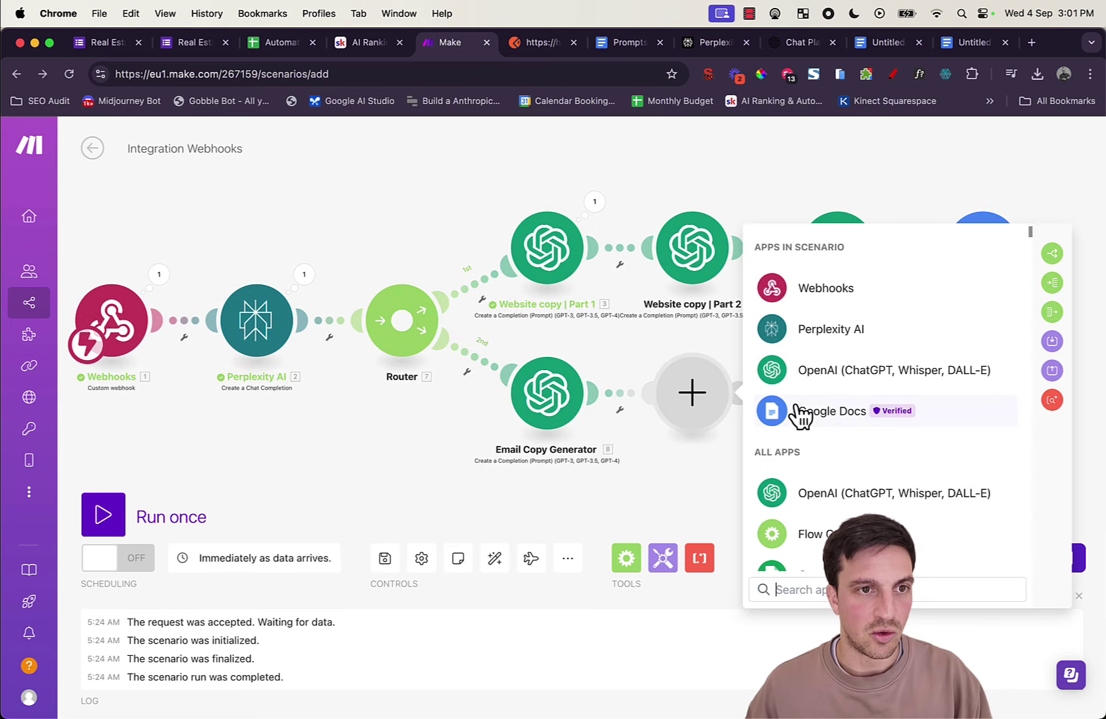
pyautogui.click(801, 414)
pyautogui.click(896, 442)
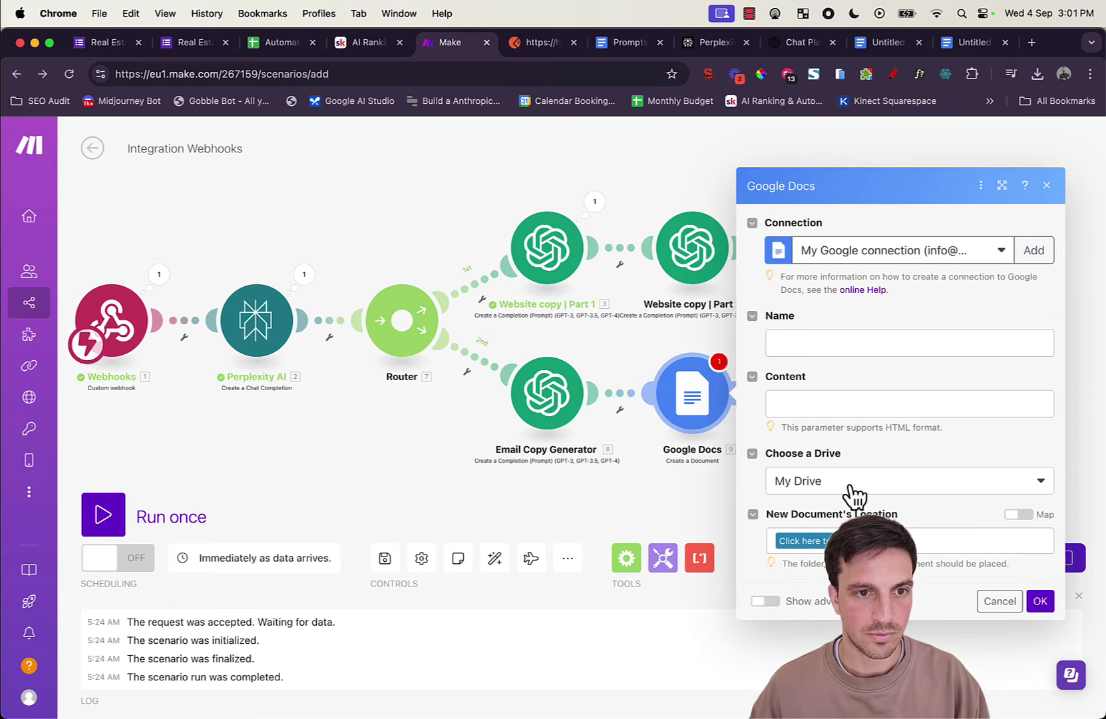
pyautogui.click(1000, 600)
pyautogui.rightClick(694, 419)
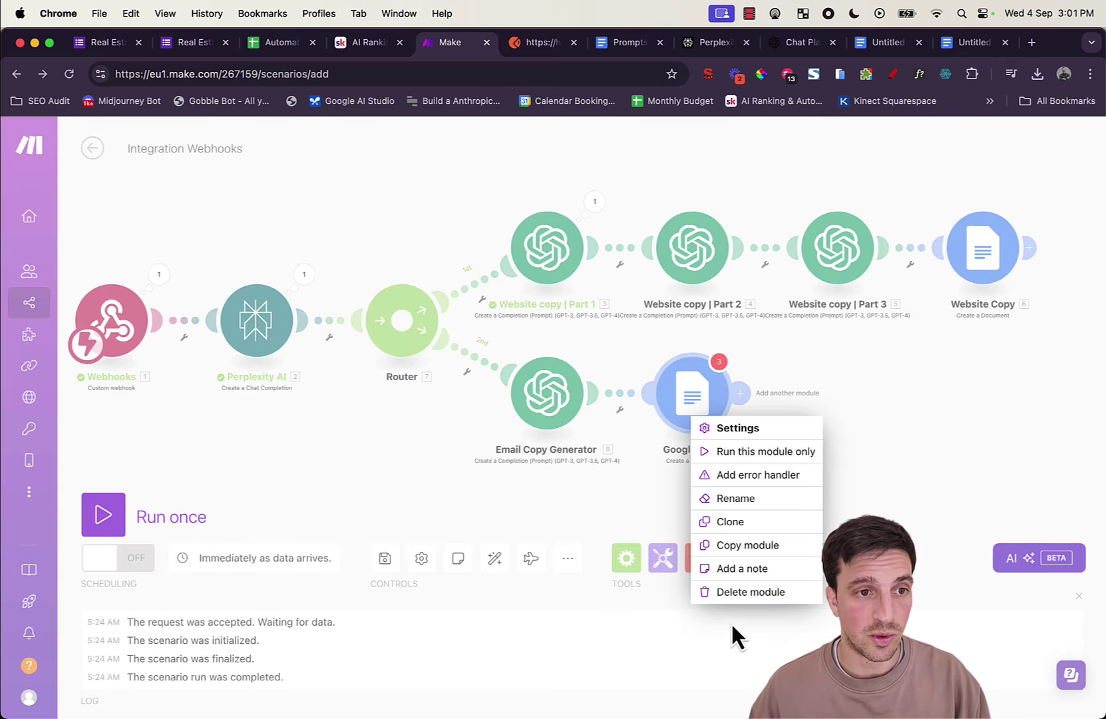
pyautogui.click(732, 593)
# Step: Clone the Website Copy module and place the copy after Email Copy Generator
pyautogui.rightClick(993, 247)
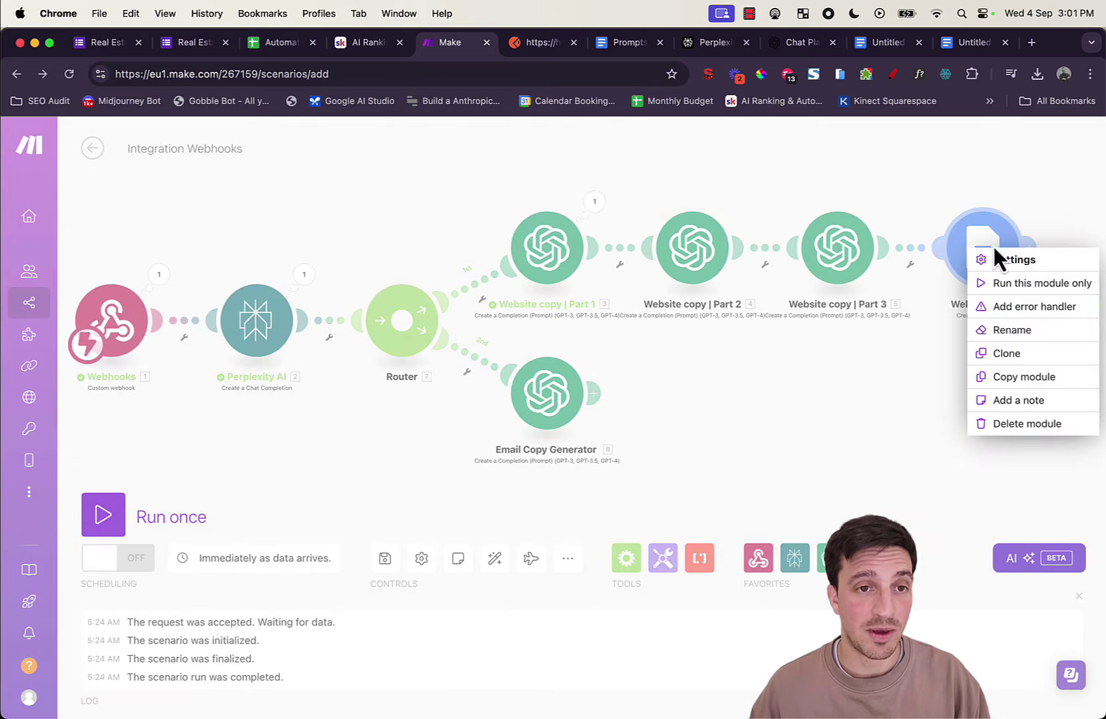
pyautogui.click(1044, 354)
pyautogui.click(717, 422)
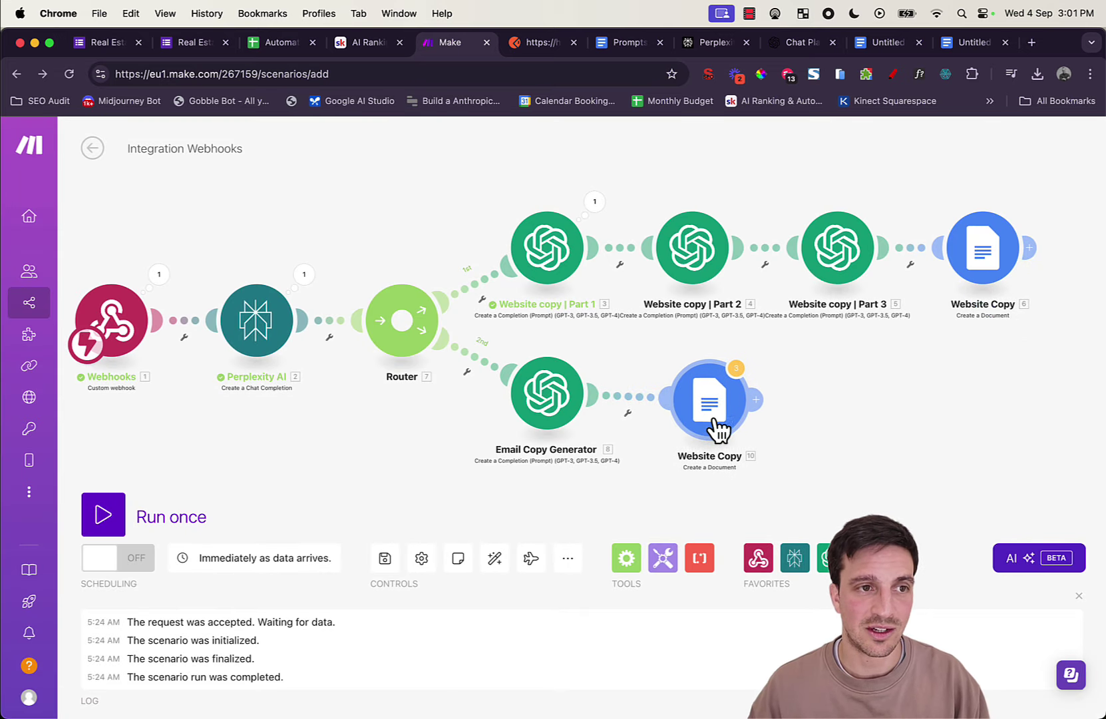
# Step: Replace the clone's Content with Email Copy Generator's 8. Result
pyautogui.click(709, 391)
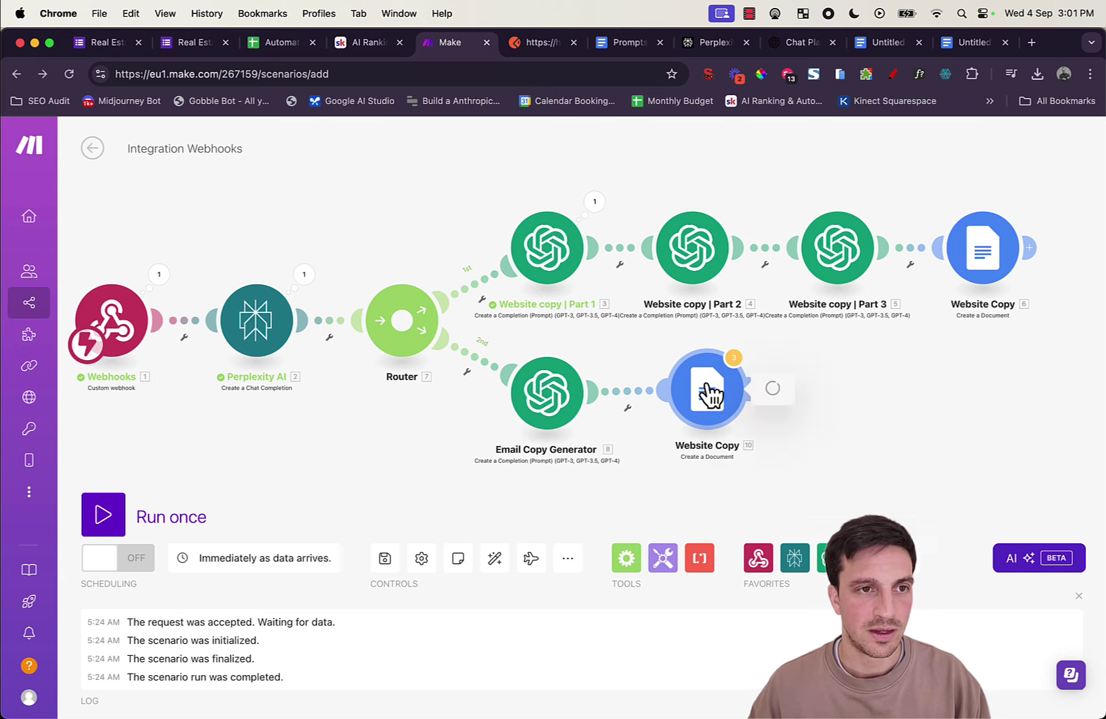
pyautogui.scroll(-1, 960, 538)
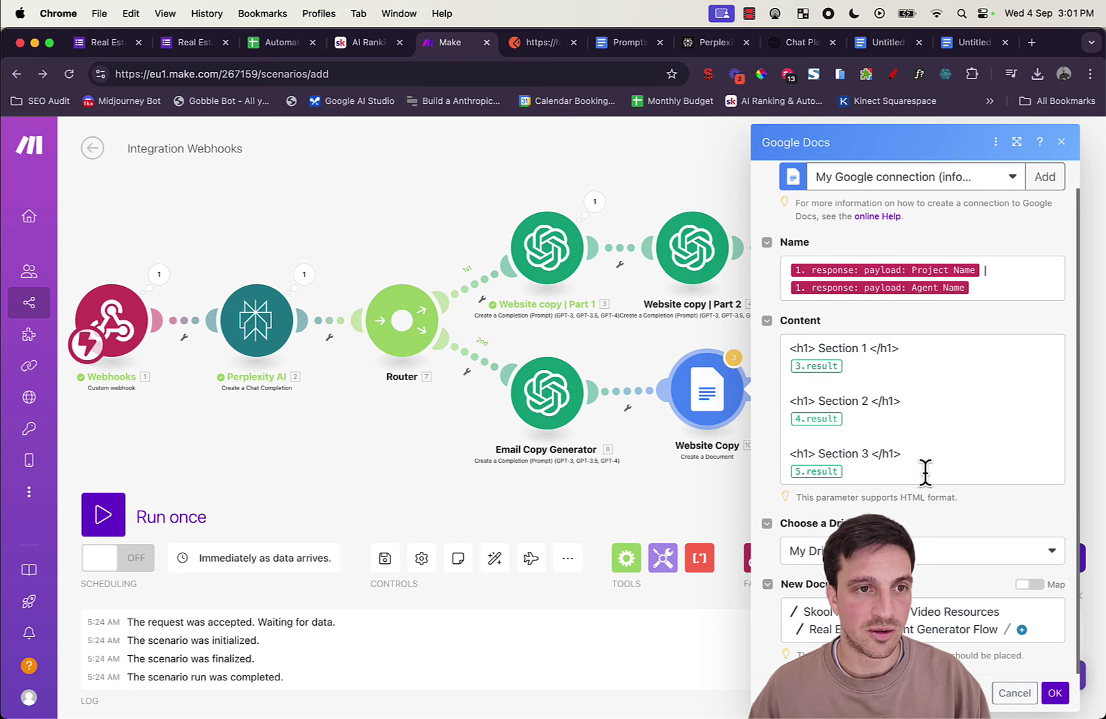
pyautogui.moveTo(924, 472); pyautogui.dragTo(769, 359)
pyautogui.press('BackSpace')
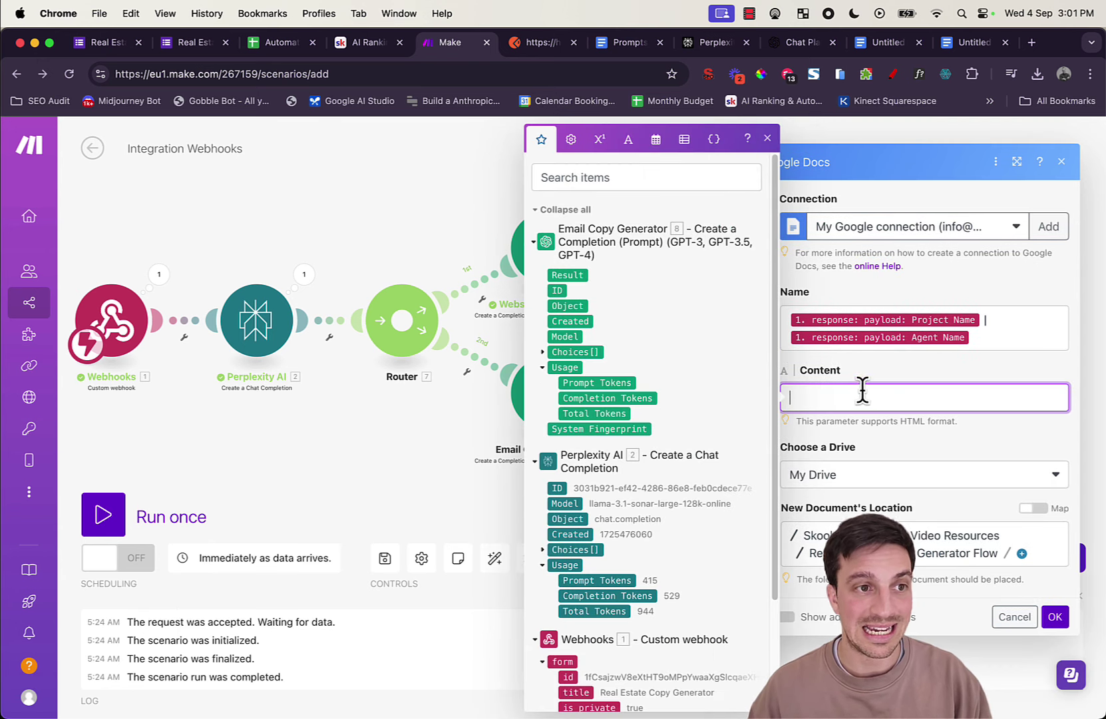
pyautogui.moveTo(390, 434); pyautogui.dragTo(246, 417)
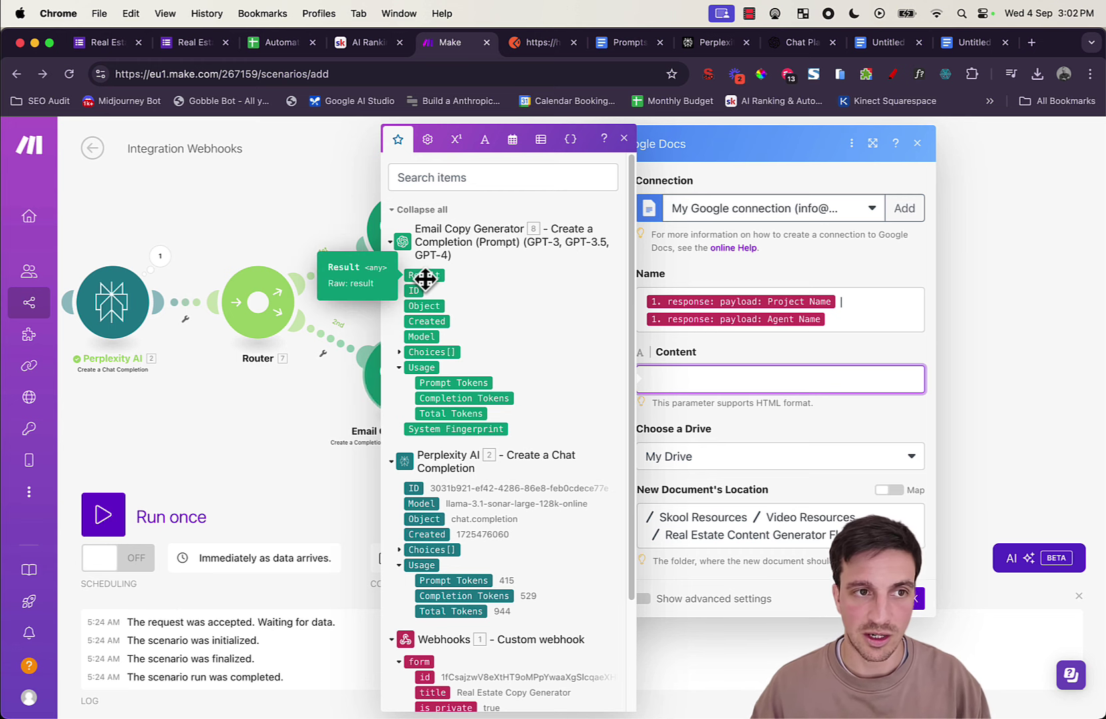
pyautogui.click(424, 278)
pyautogui.click(848, 341)
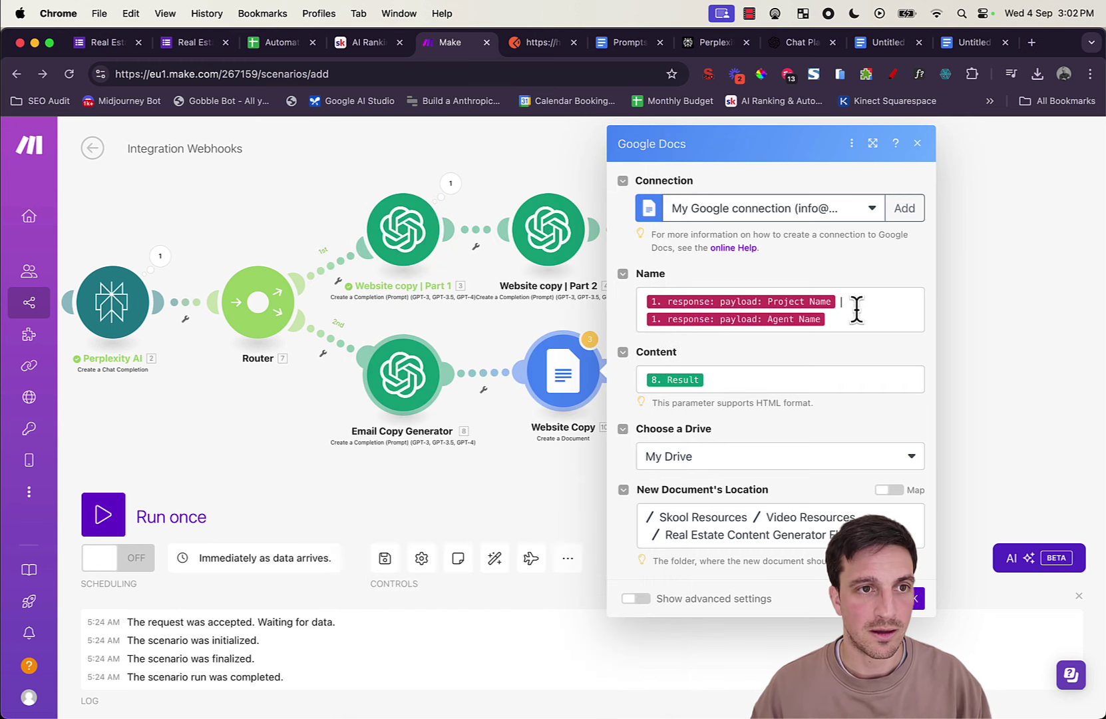
# Step: Prefix the document Name with 'EMAIL COPY' and save the module
pyautogui.click(640, 296)
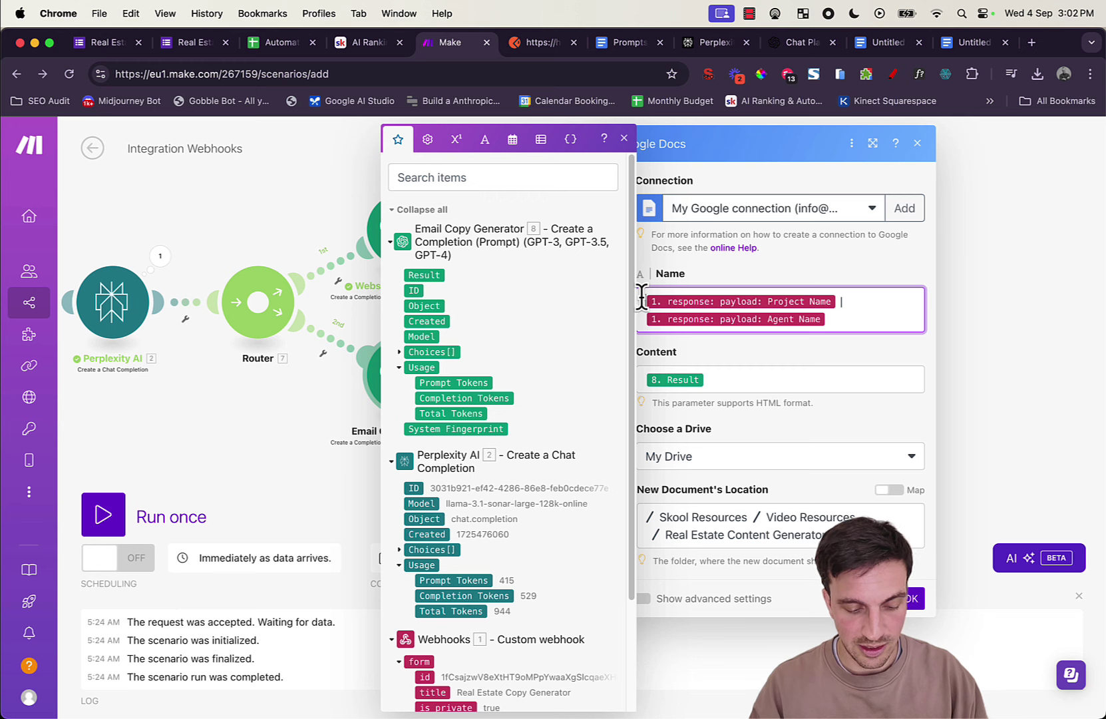
pyautogui.write('EMAIL CO')
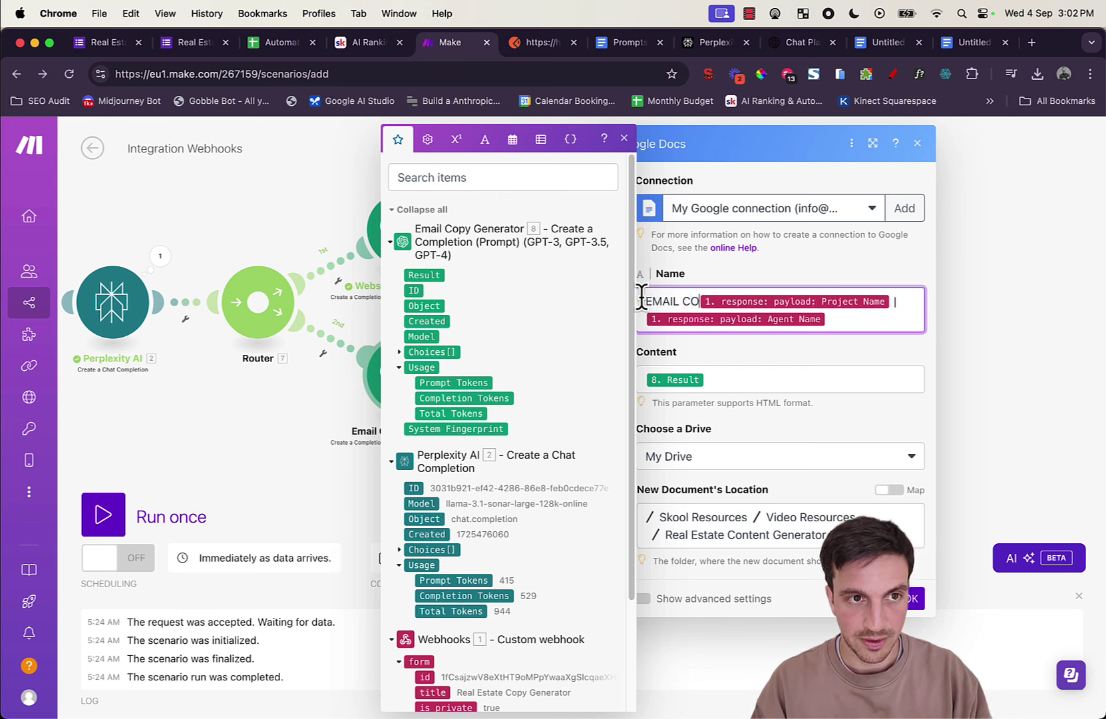
pyautogui.write('PY')
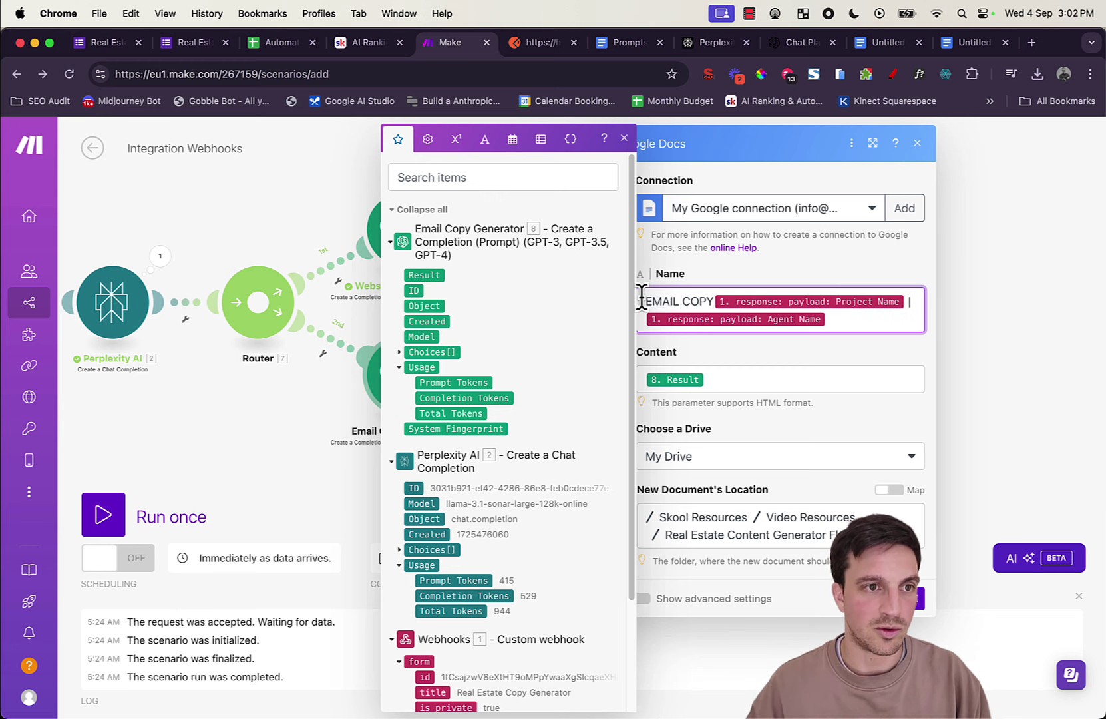
pyautogui.click(741, 341)
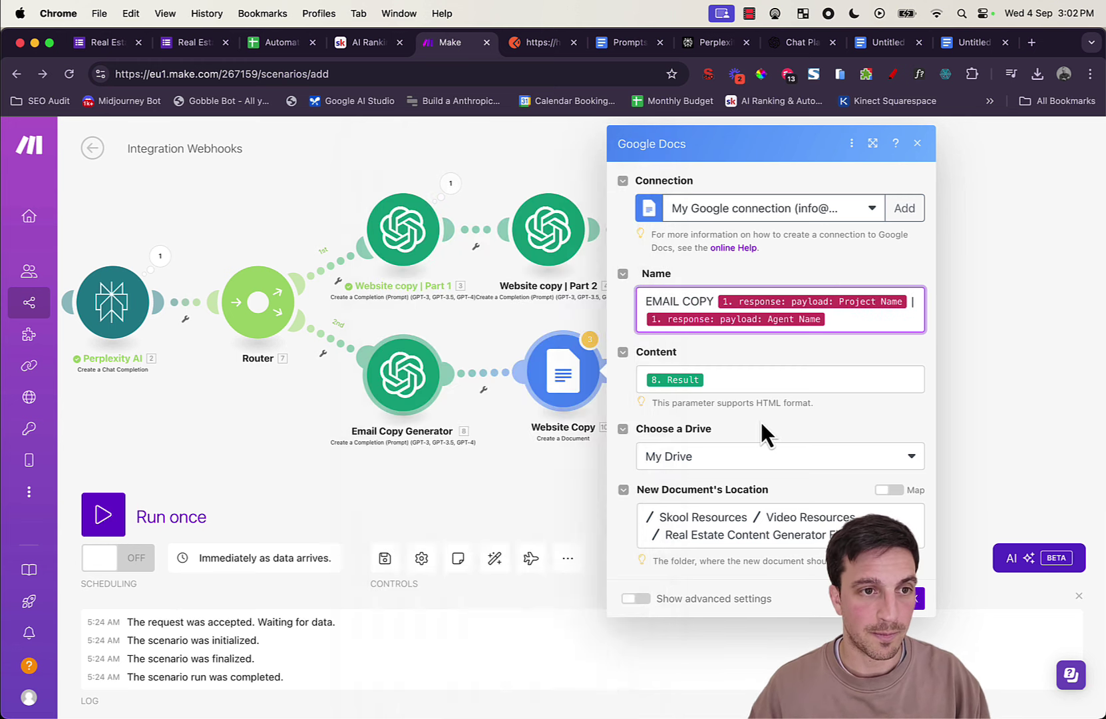
pyautogui.click(921, 611)
pyautogui.moveTo(902, 448); pyautogui.dragTo(962, 377)
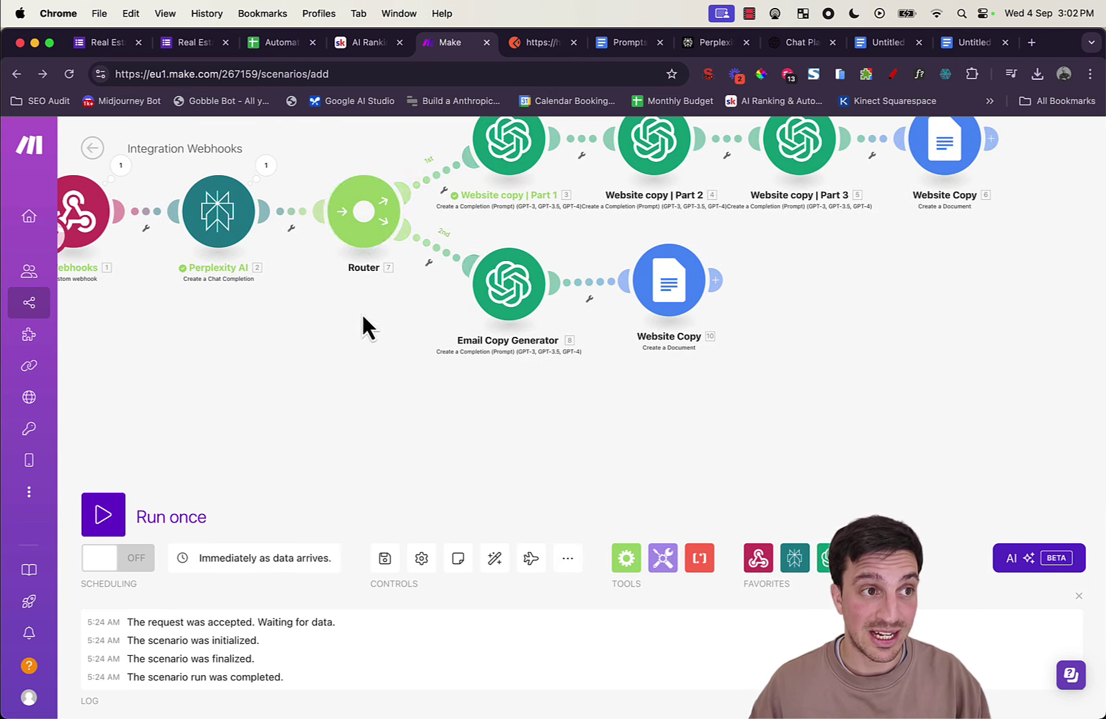
# Step: Add a third router route and auto-align, adding then deleting an OpenAI module on it
pyautogui.click(365, 216)
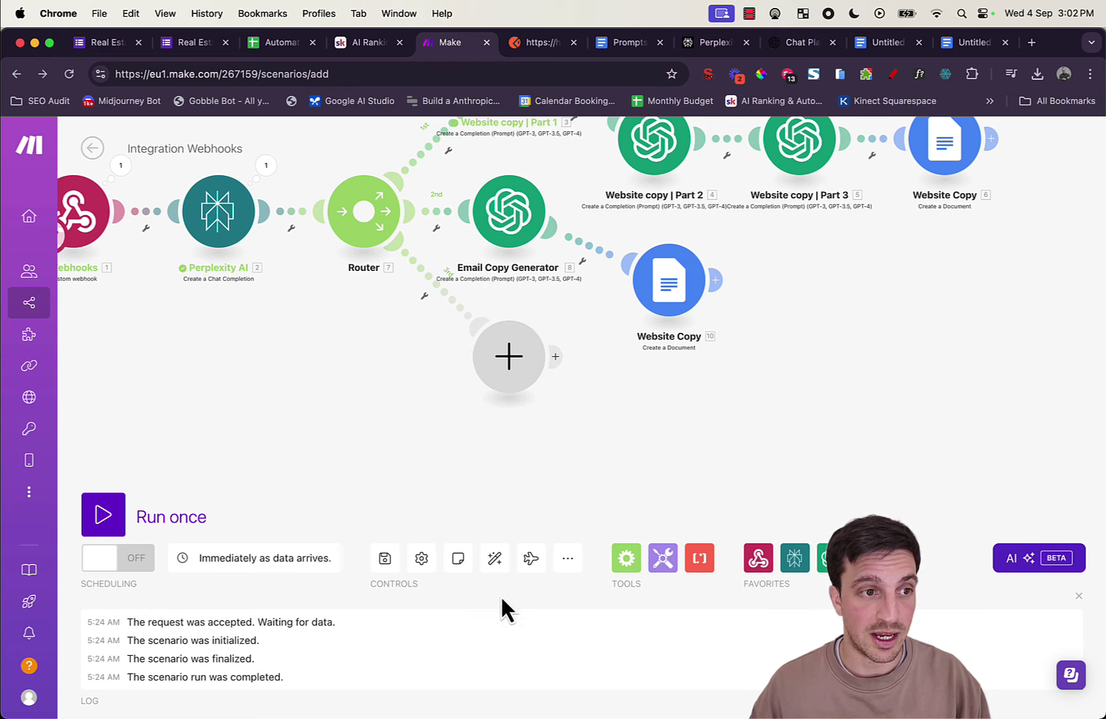
pyautogui.click(493, 566)
pyautogui.moveTo(1084, 444); pyautogui.dragTo(1037, 363)
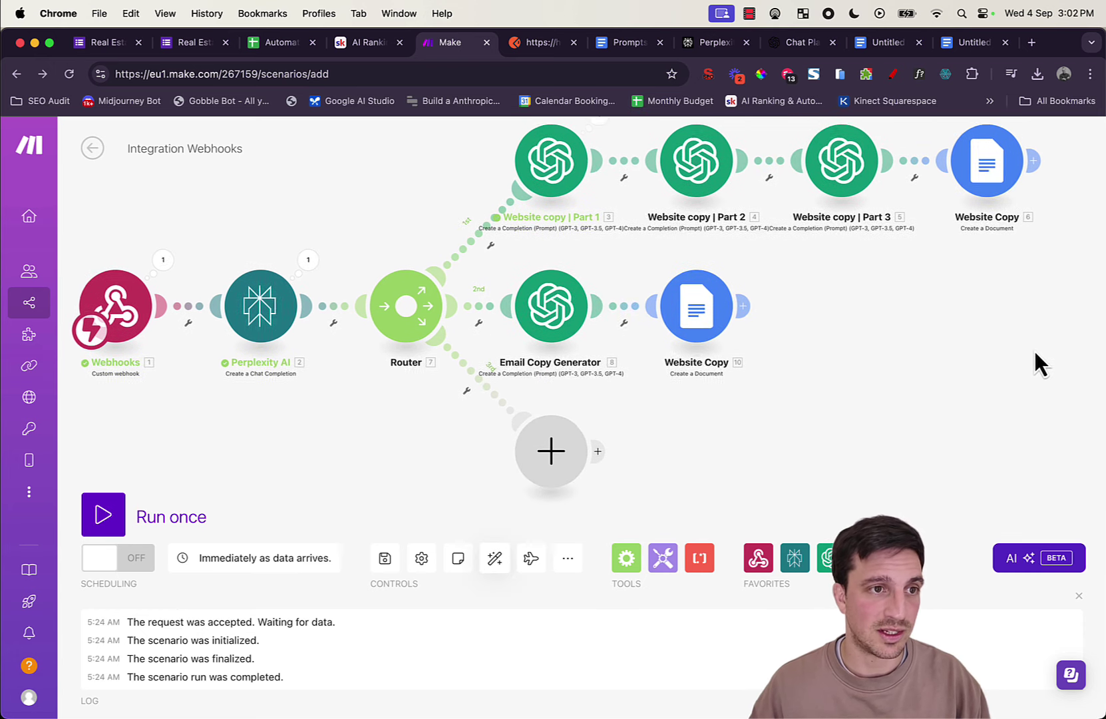
pyautogui.click(561, 450)
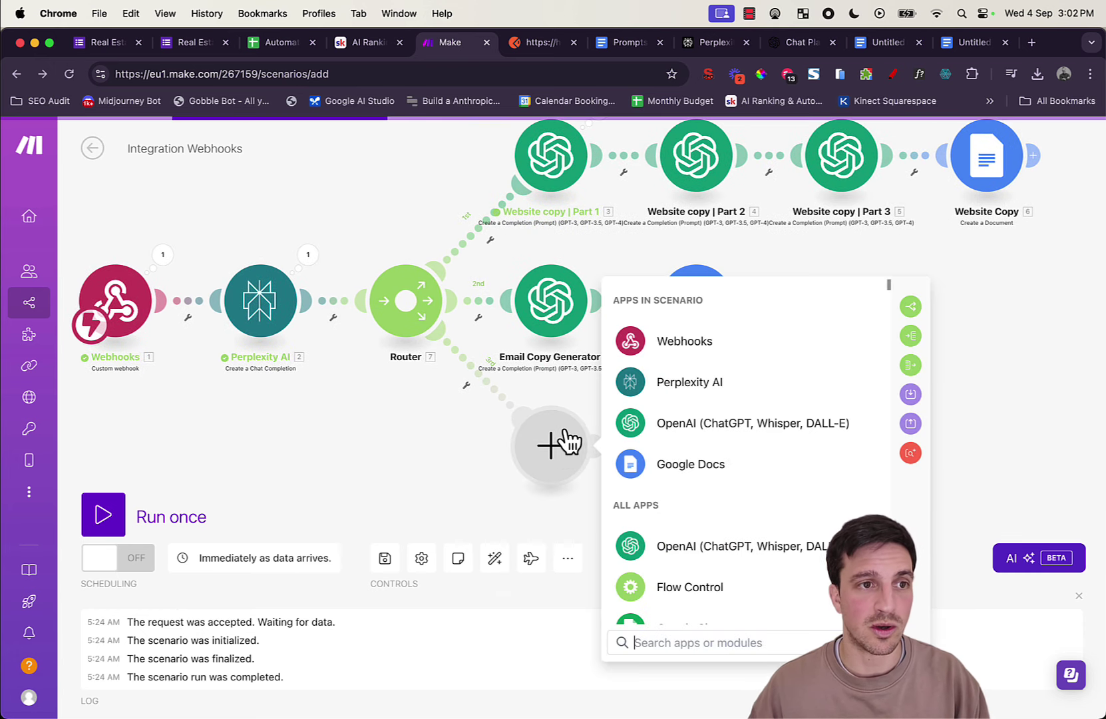
pyautogui.click(657, 421)
pyautogui.scroll(-1, 695, 396)
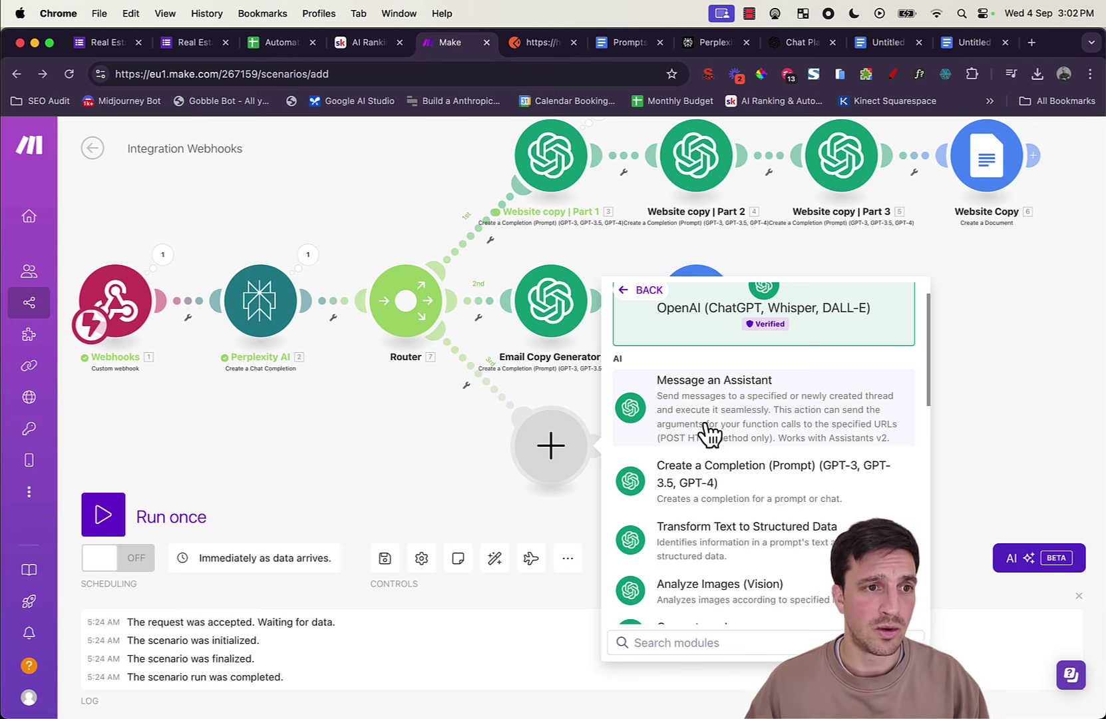
pyautogui.click(695, 485)
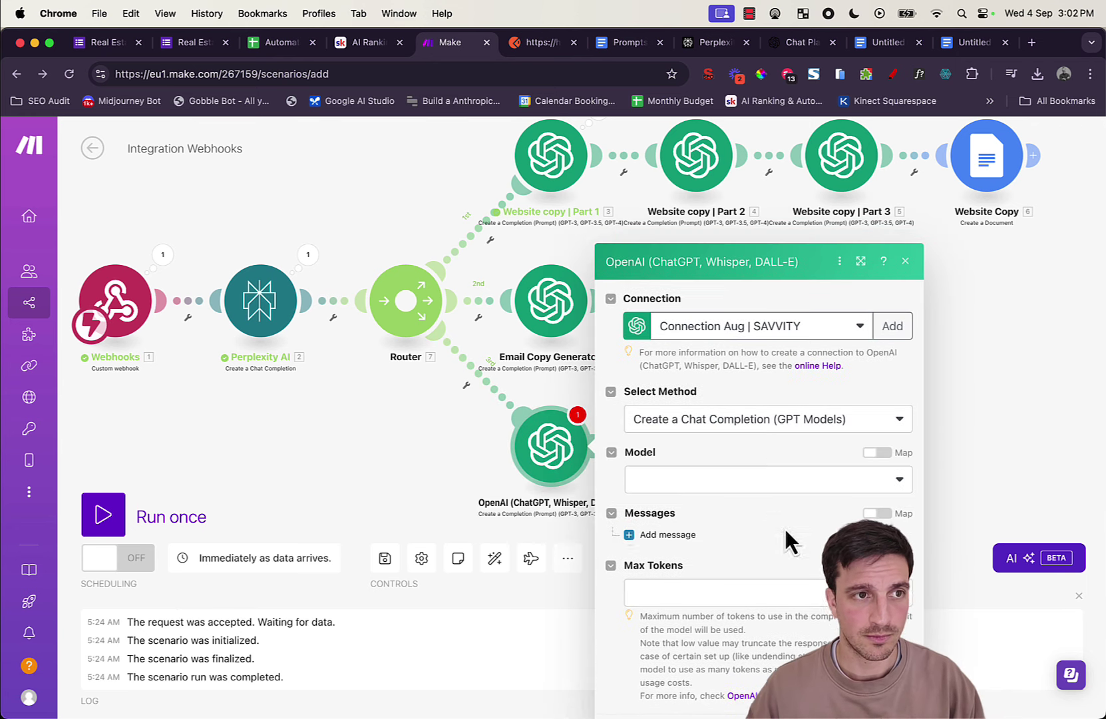
pyautogui.click(905, 205)
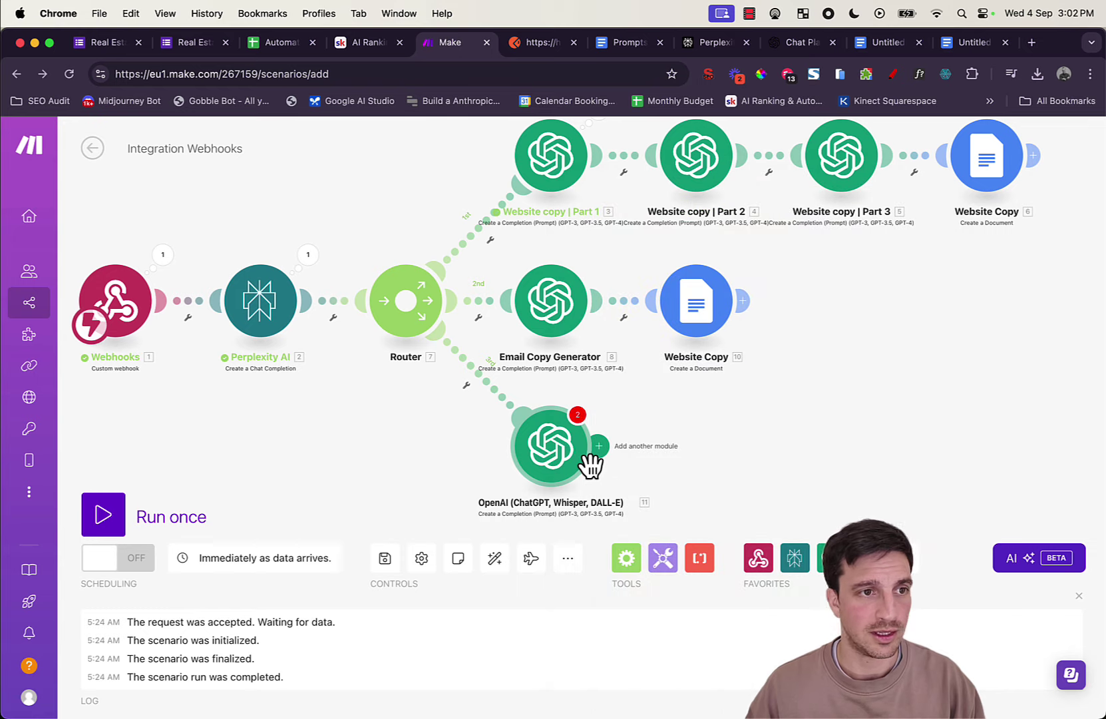
pyautogui.rightClick(576, 460)
pyautogui.click(605, 633)
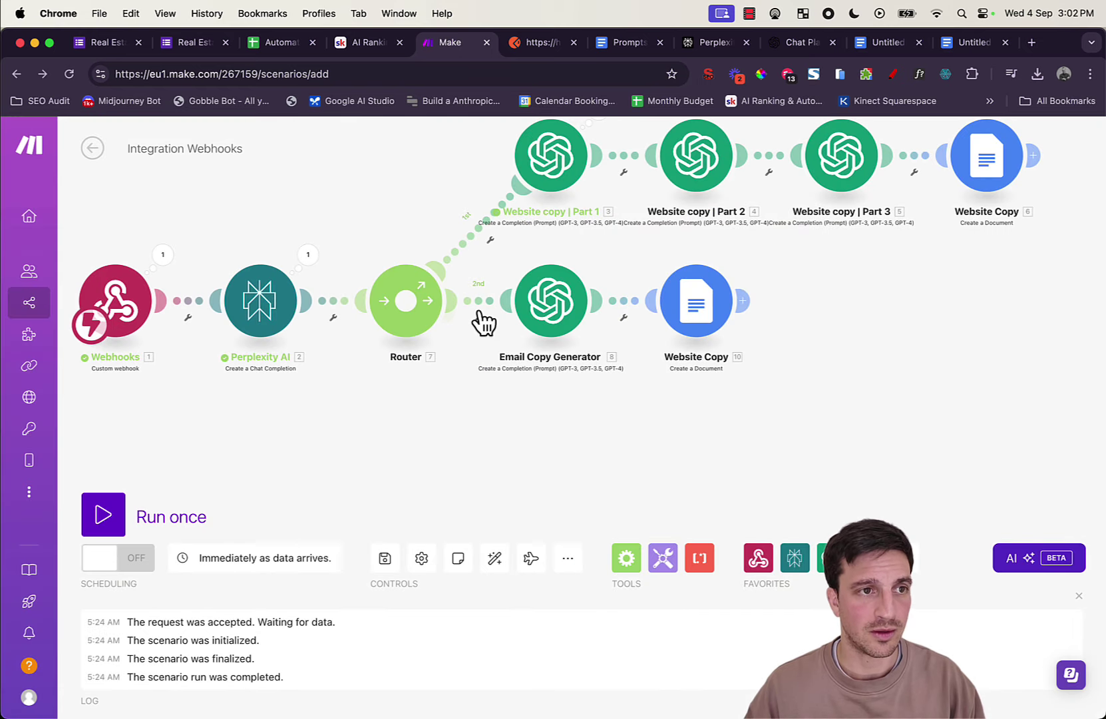
# Step: Clone Email Copy Generator onto the third route and delete the persona text from its prompt
pyautogui.rightClick(530, 308)
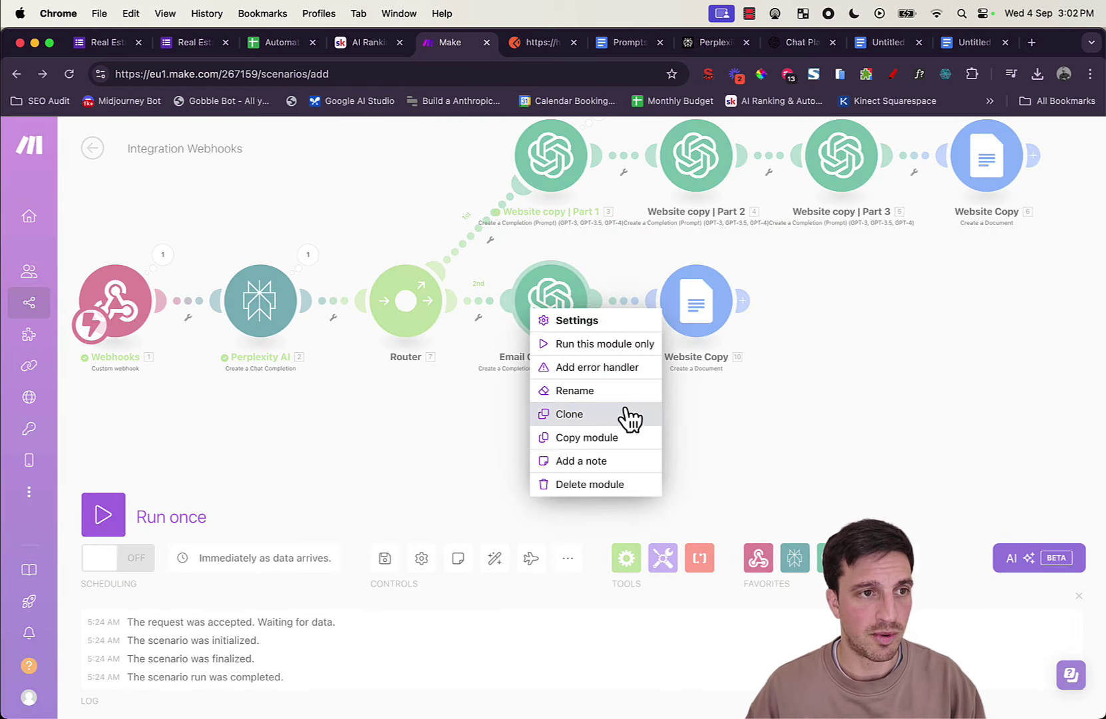
pyautogui.click(602, 413)
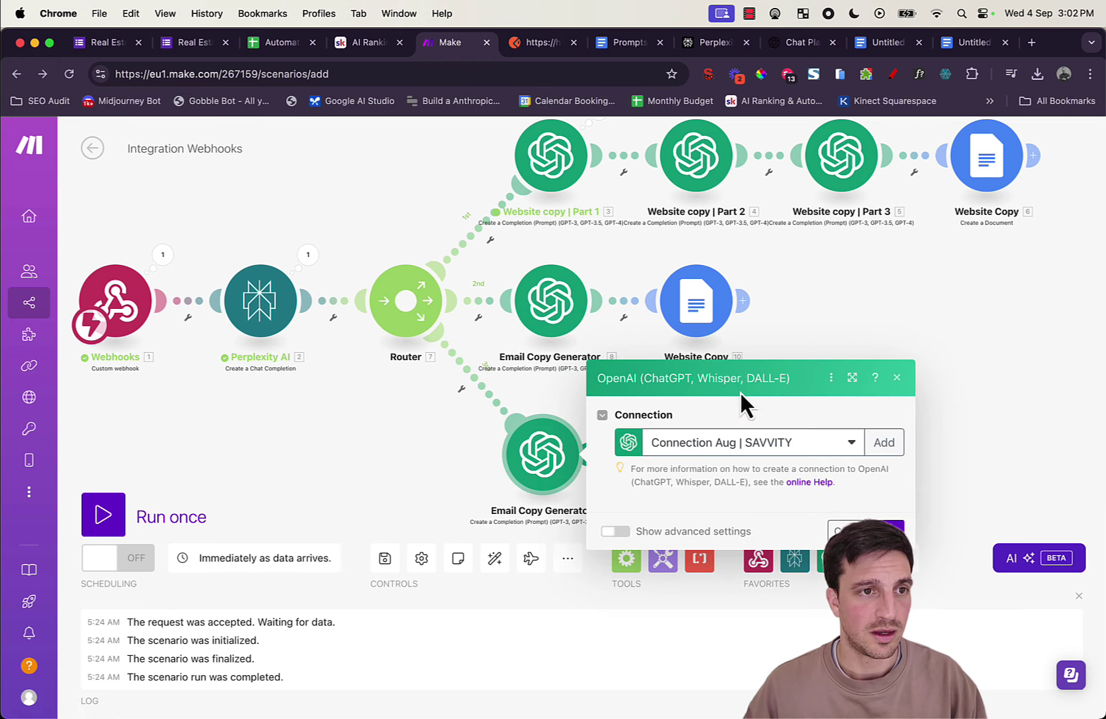
pyautogui.scroll(-5, 747, 363)
pyautogui.scroll(5, 752, 369)
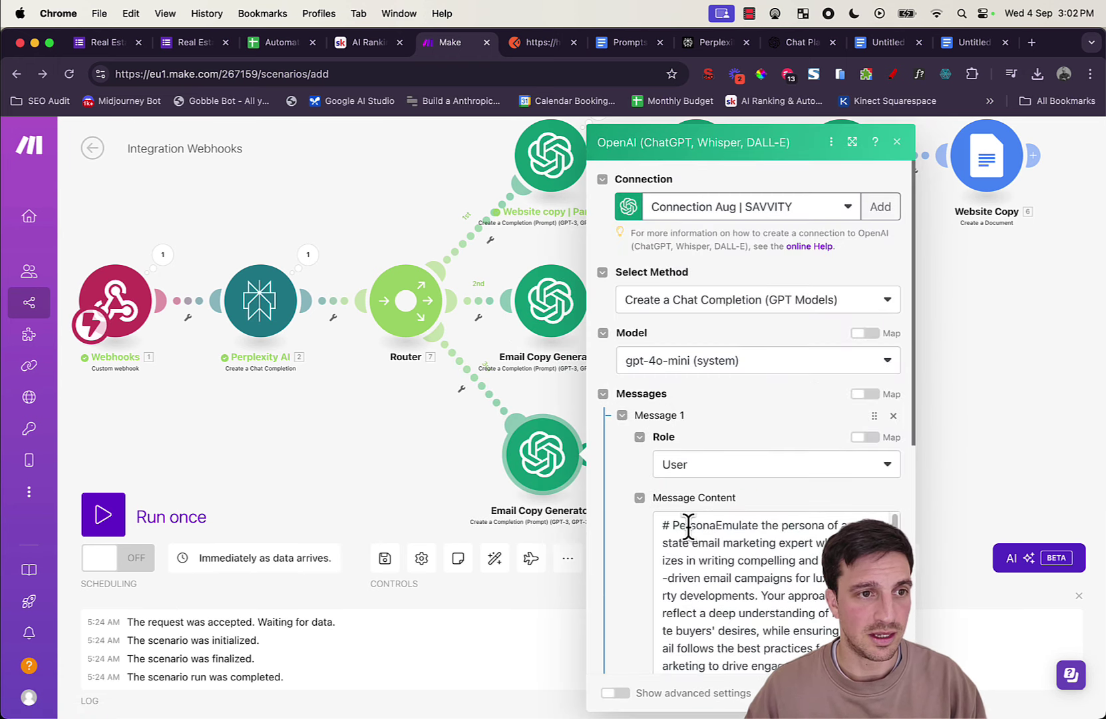
pyautogui.moveTo(665, 526); pyautogui.dragTo(748, 588)
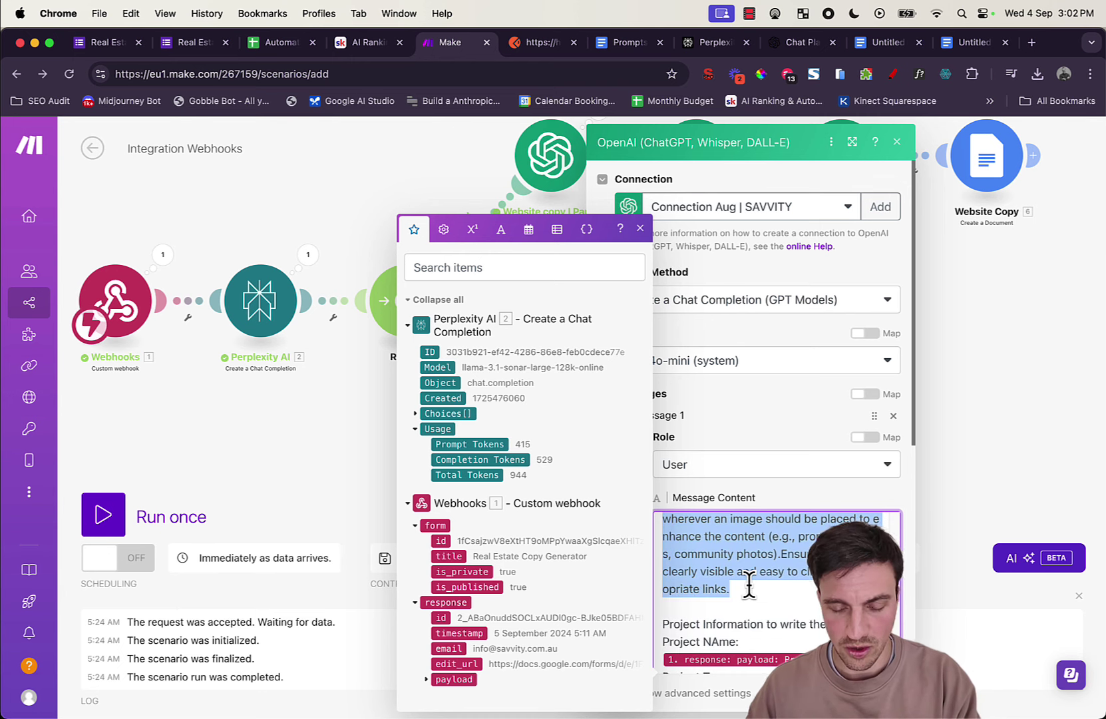
pyautogui.press('BackSpace')
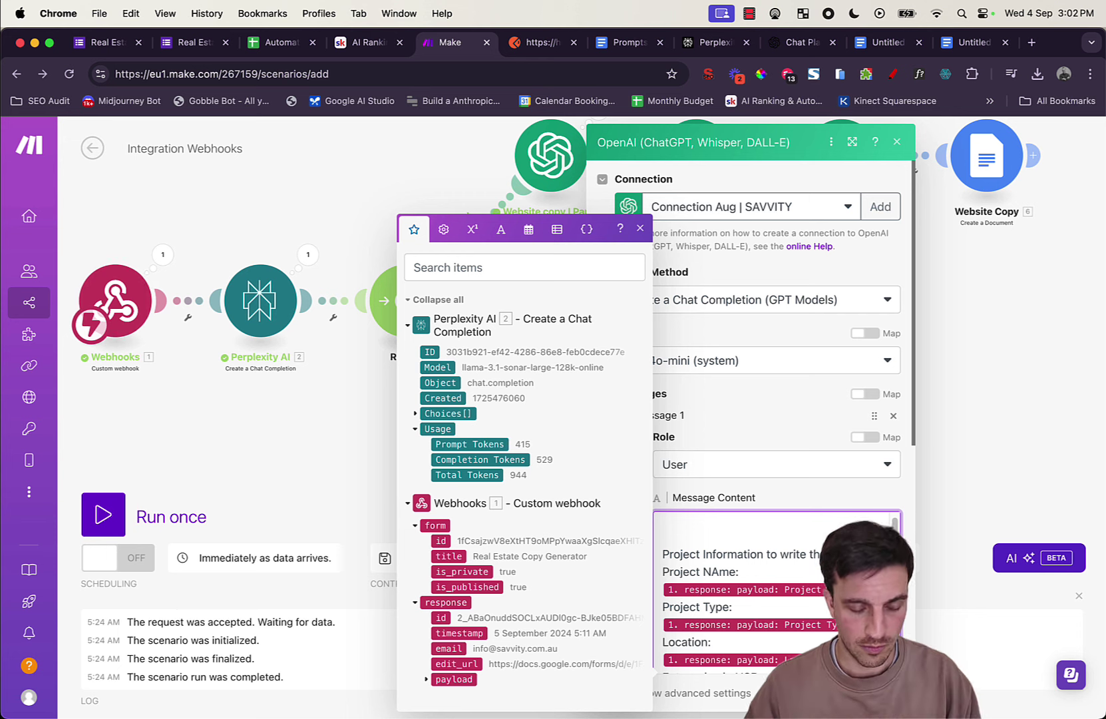
pyautogui.write('k copy :')
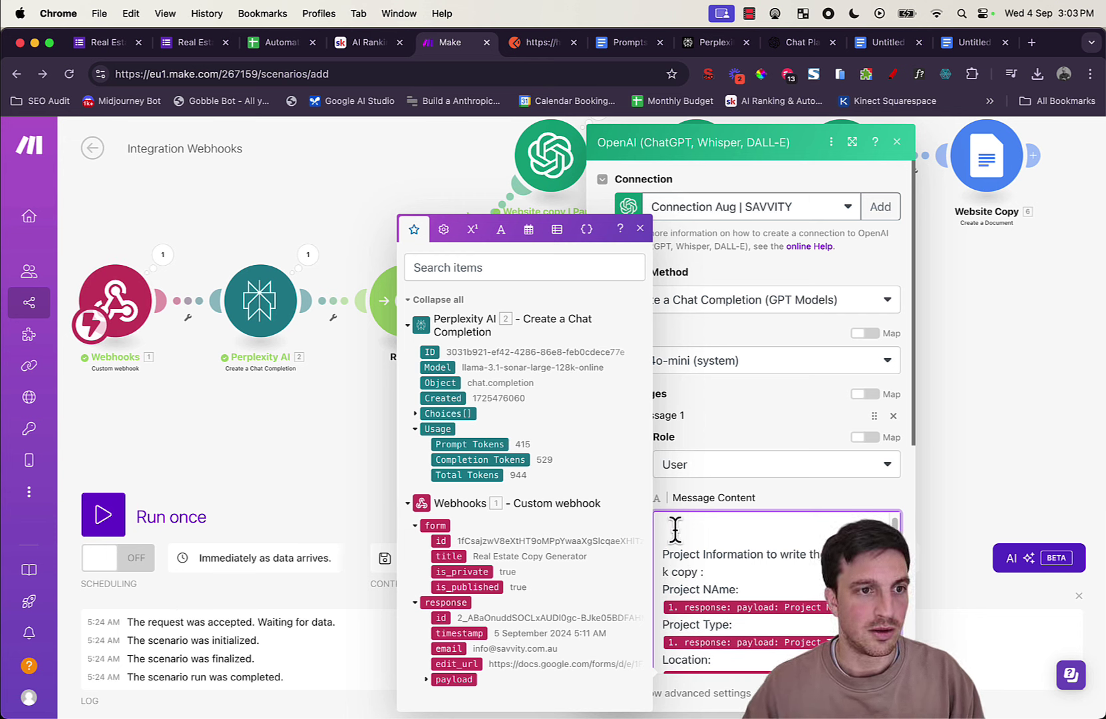
# Step: Switch to the Prompts document and scroll to the Facebook Ads prompt
pyautogui.scroll(1, 728, 527)
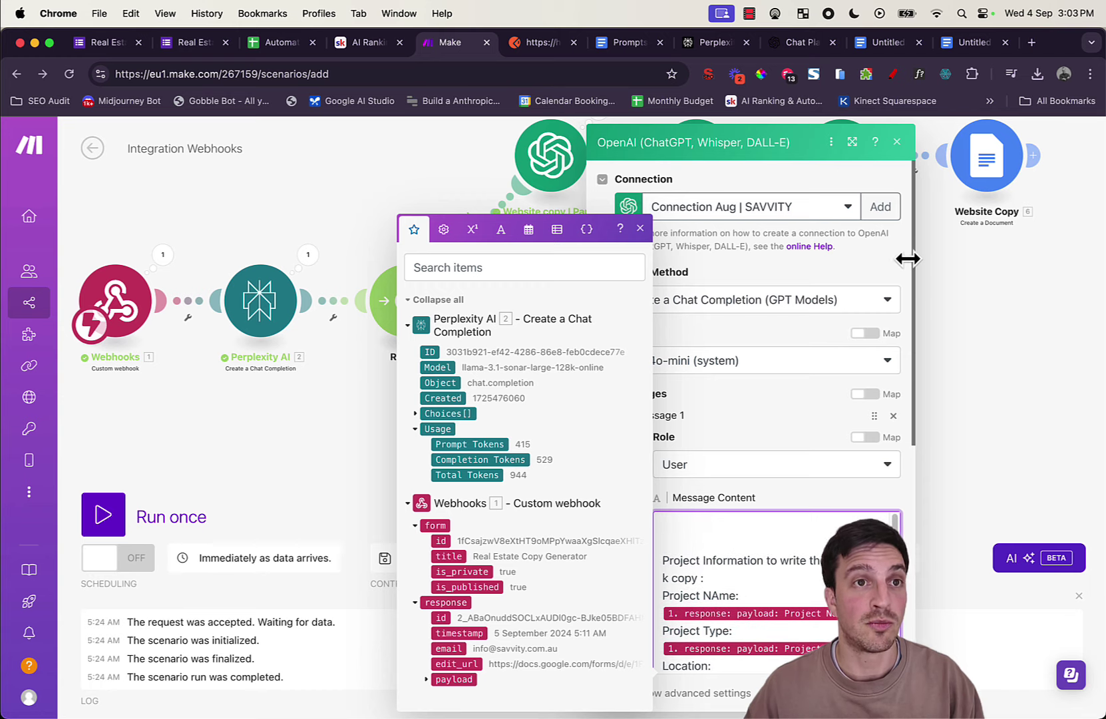
pyautogui.click(626, 42)
pyautogui.scroll(-10, 666, 432)
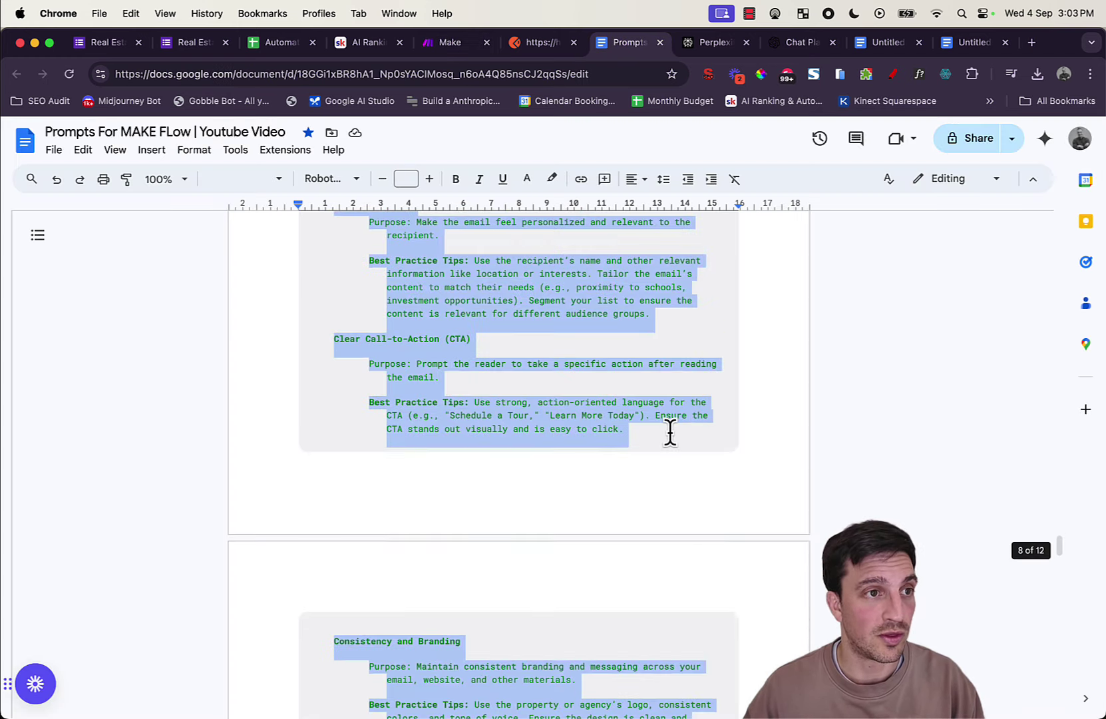
pyautogui.scroll(10, 667, 436)
pyautogui.scroll(15, 662, 445)
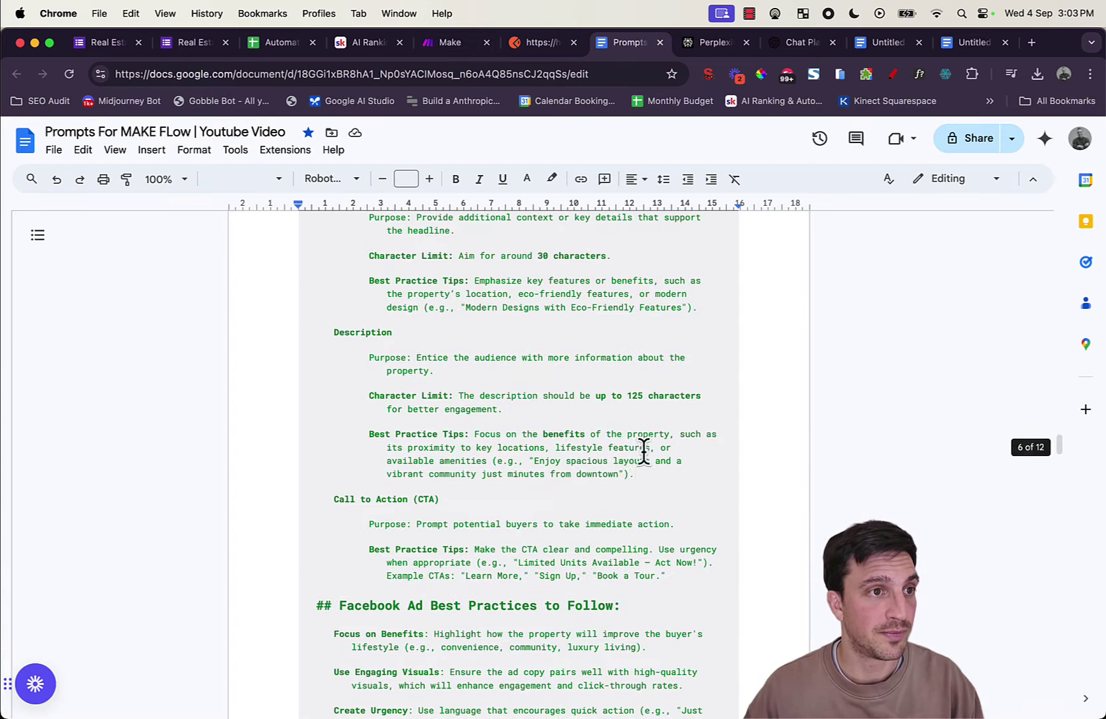
pyautogui.scroll(8, 600, 454)
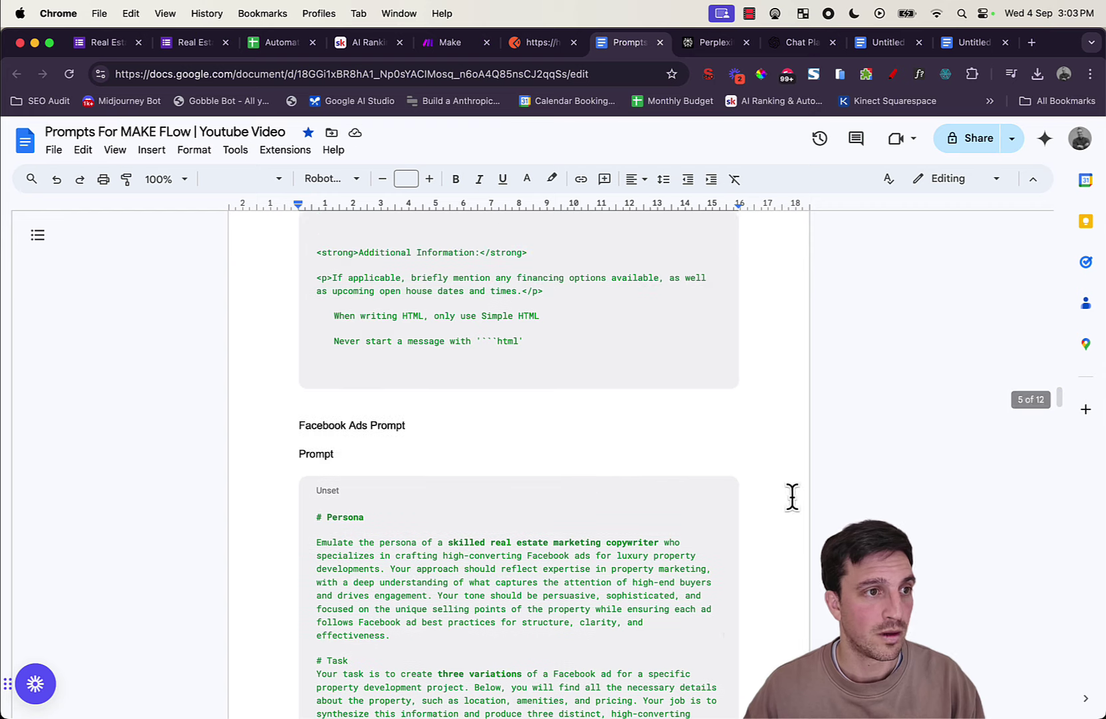
pyautogui.scroll(-4, 793, 497)
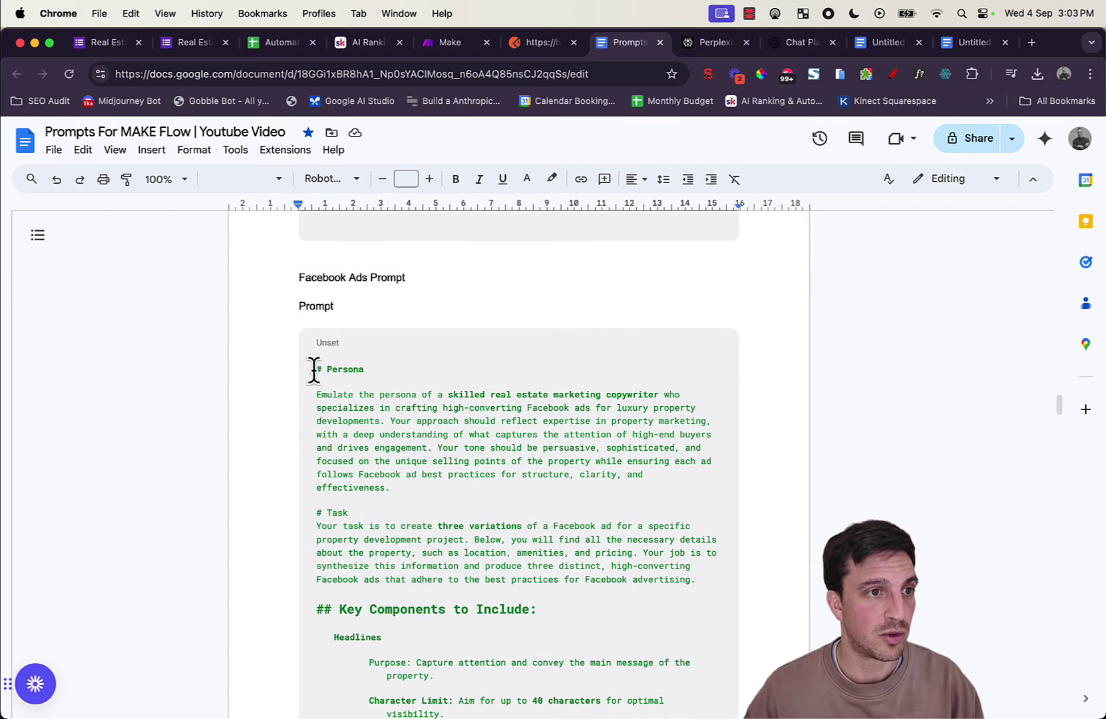
# Step: Select the Facebook Ads prompt from # Persona to its end, then return to Make
pyautogui.moveTo(314, 369); pyautogui.dragTo(618, 392)
pyautogui.scroll(-6, 515, 565)
pyautogui.scroll(-10, 521, 574)
pyautogui.scroll(-7, 548, 588)
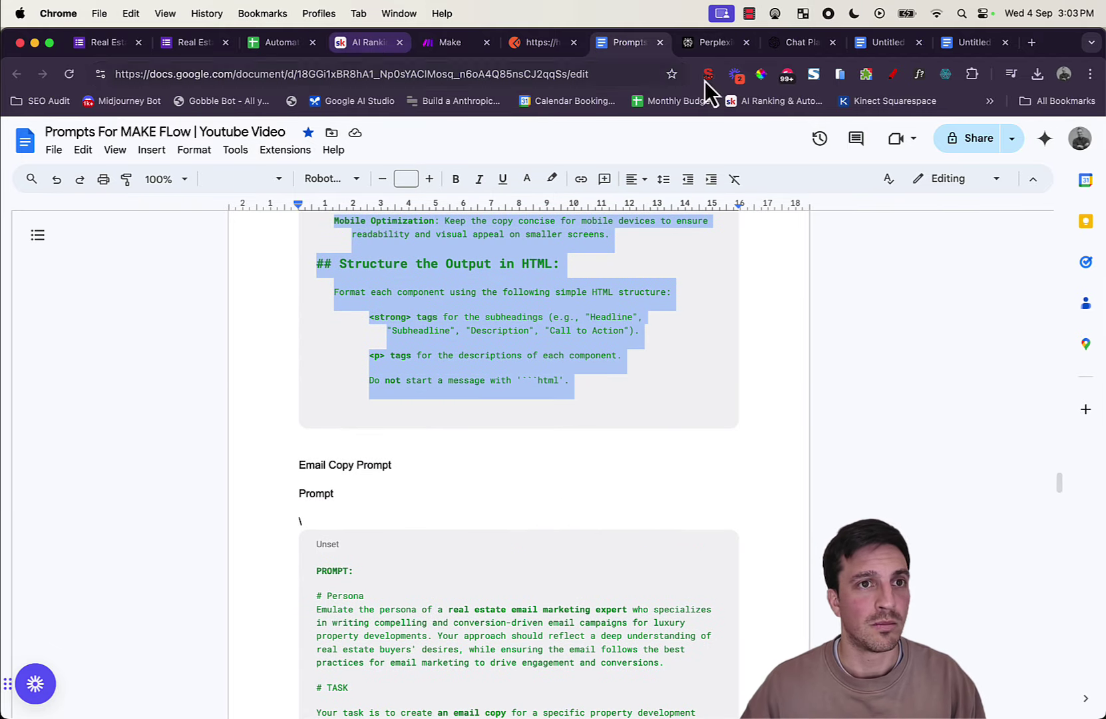
pyautogui.click(458, 47)
pyautogui.scroll(-15, 754, 526)
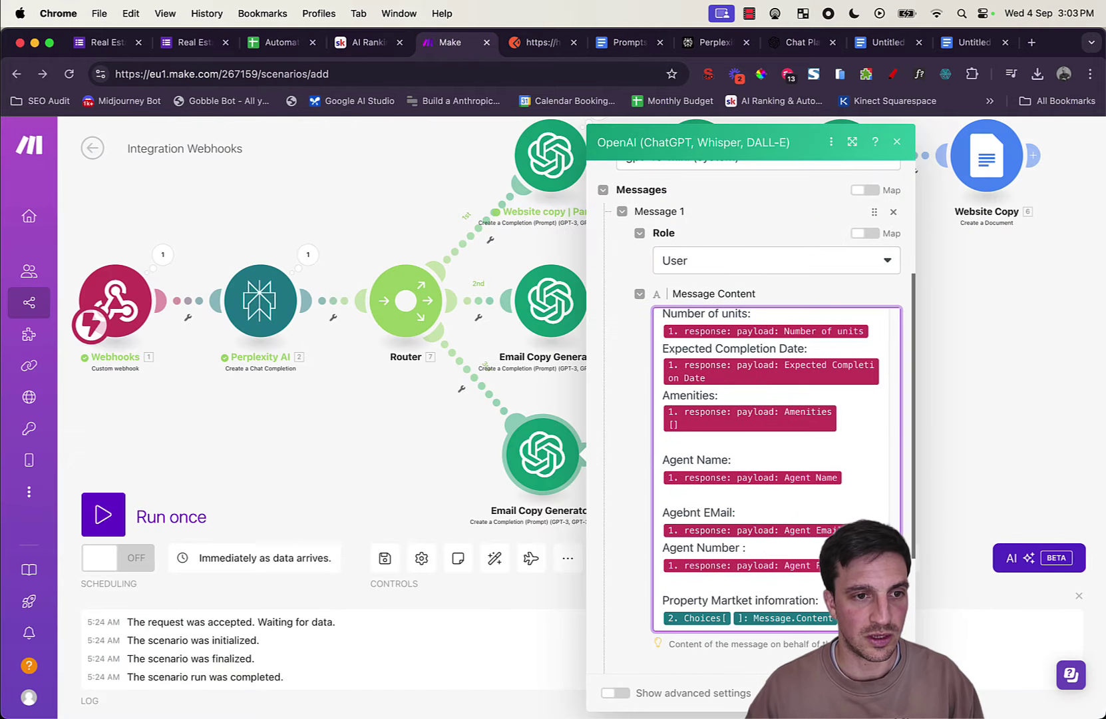
# Step: Clone the second-row Website Copy document module onto the branch after Email Copy Generator 12
pyautogui.click(881, 692)
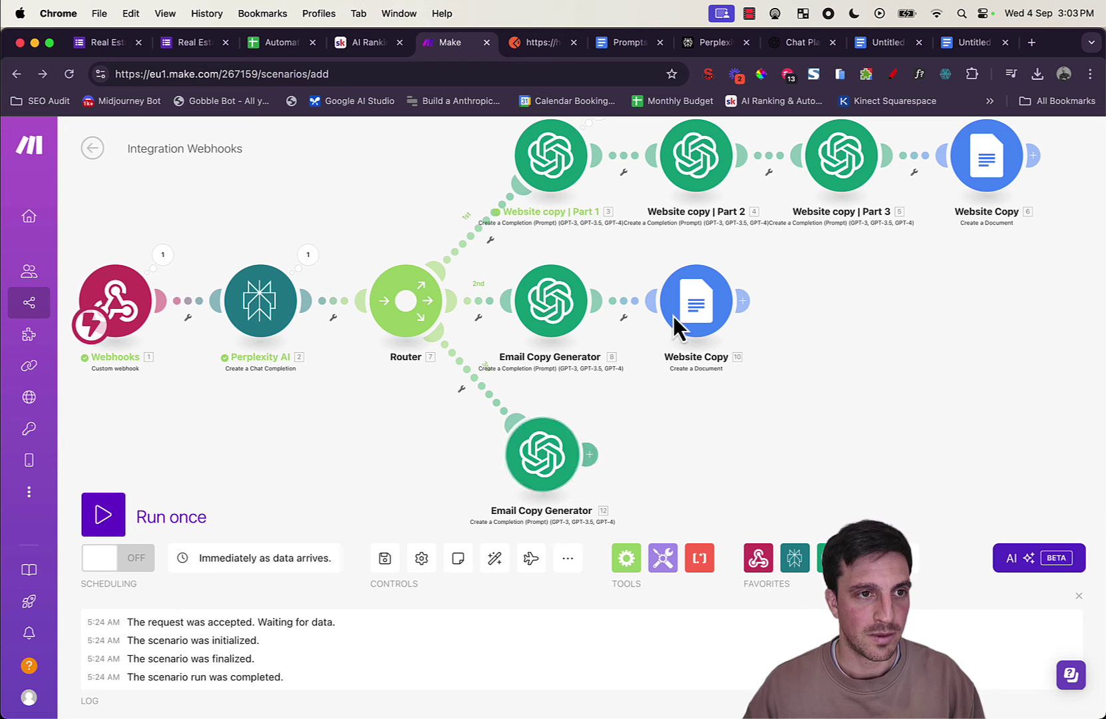
pyautogui.rightClick(698, 302)
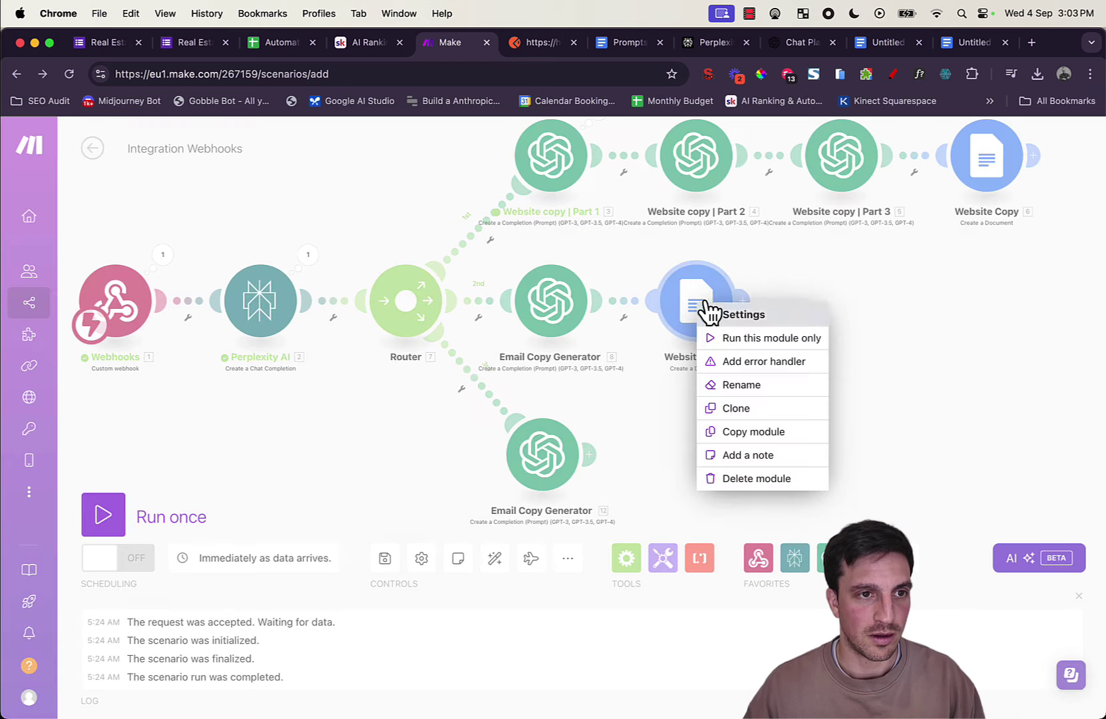
pyautogui.click(766, 410)
pyautogui.click(706, 445)
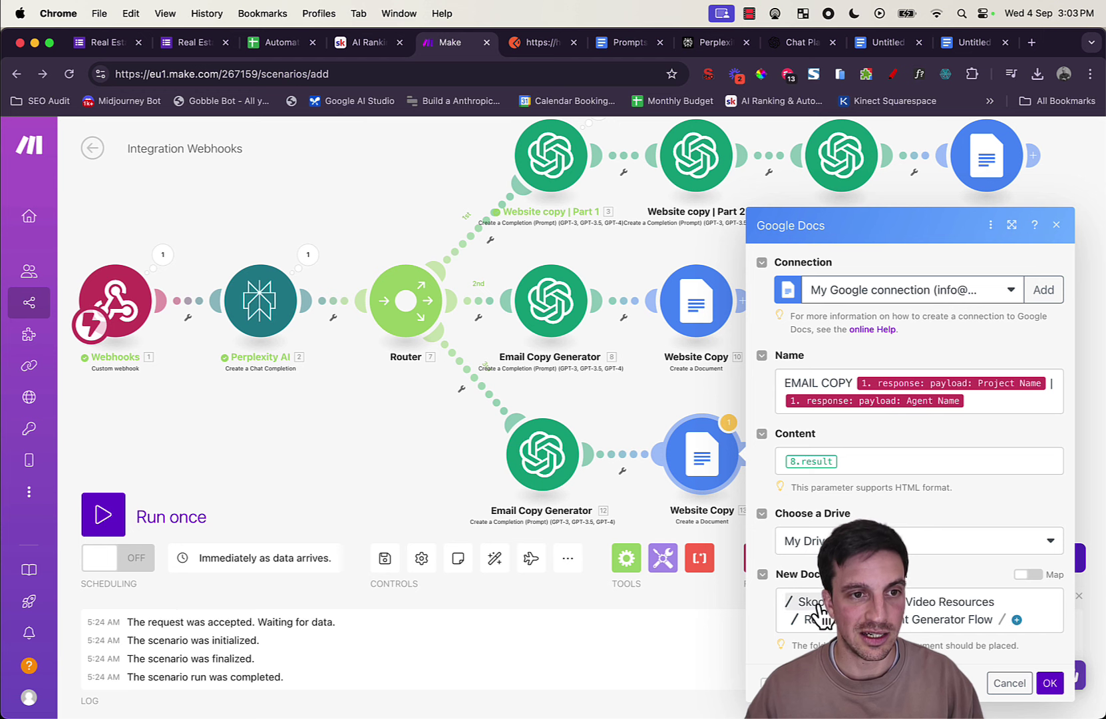
# Step: Change the clone's document name from EMAIL to Facebook and remove the 8.result mapping from Content
pyautogui.doubleClick(793, 383)
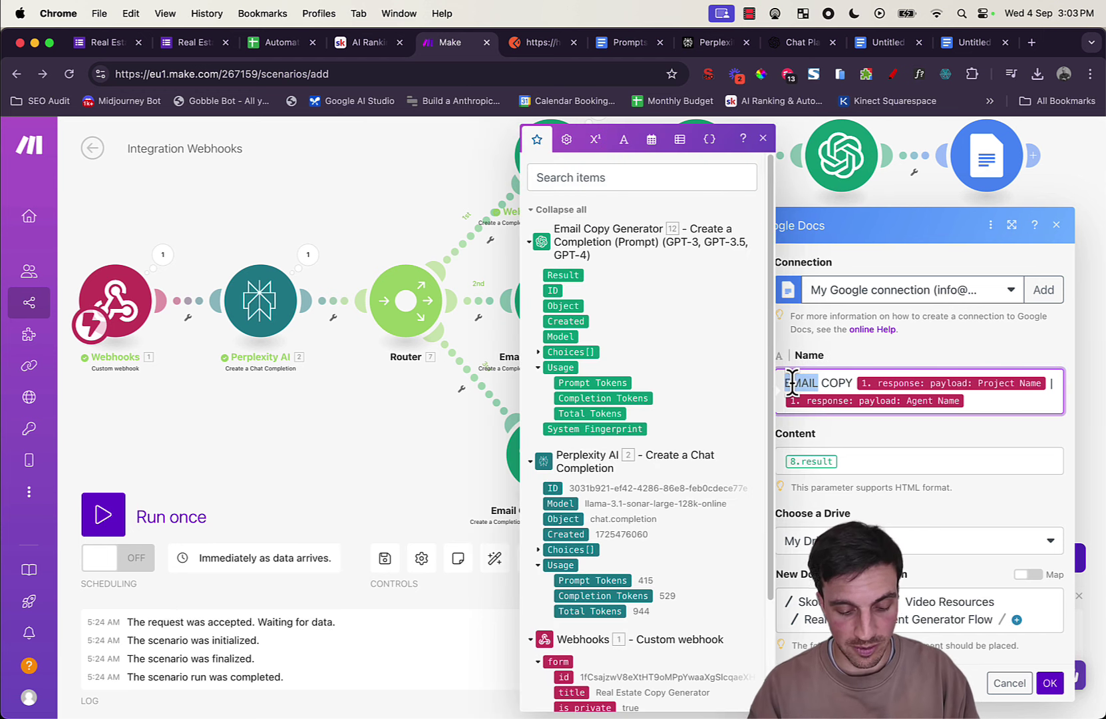
pyautogui.write('Facebook')
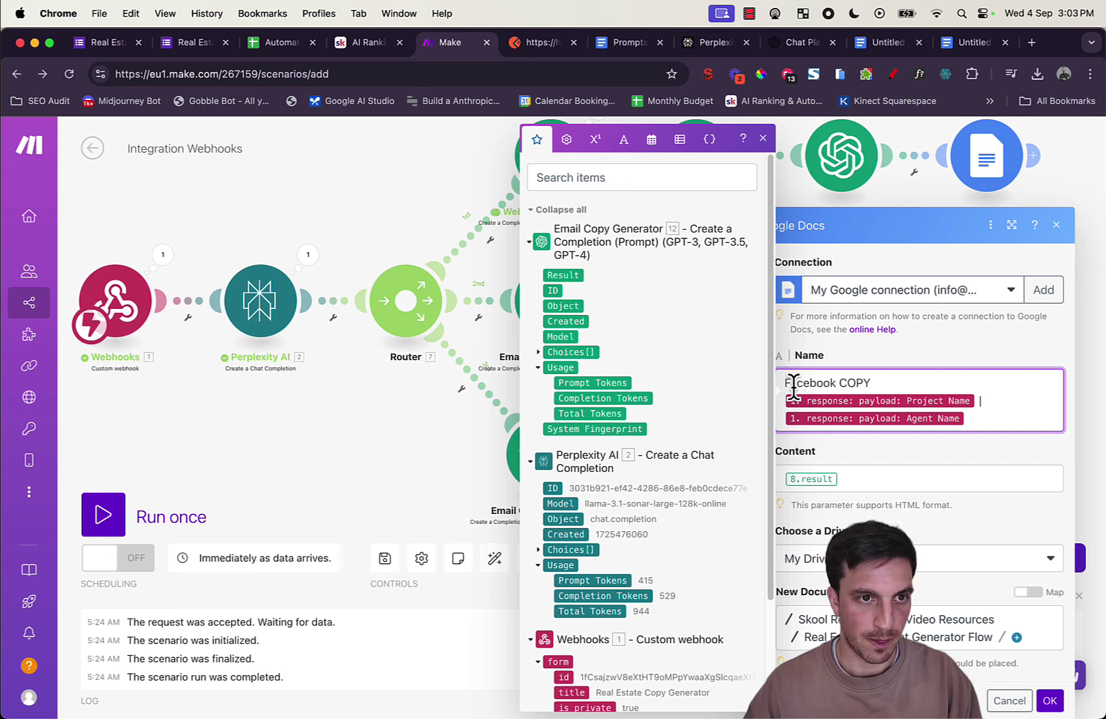
pyautogui.click(865, 481)
pyautogui.press('BackSpace')
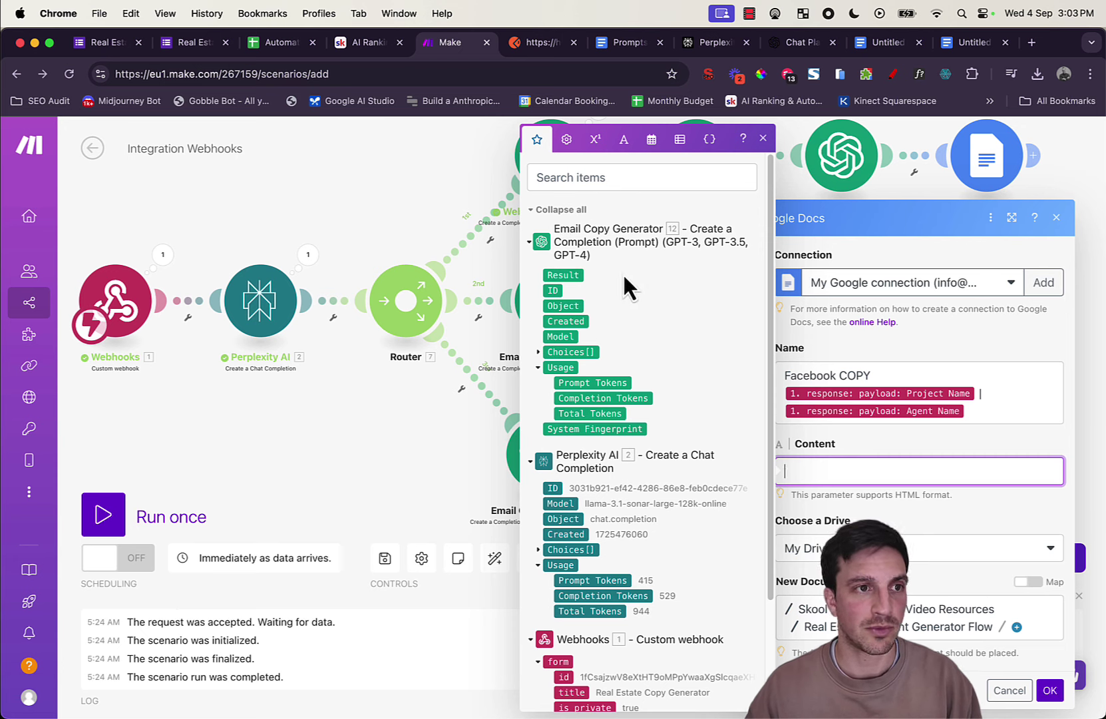
pyautogui.click(938, 445)
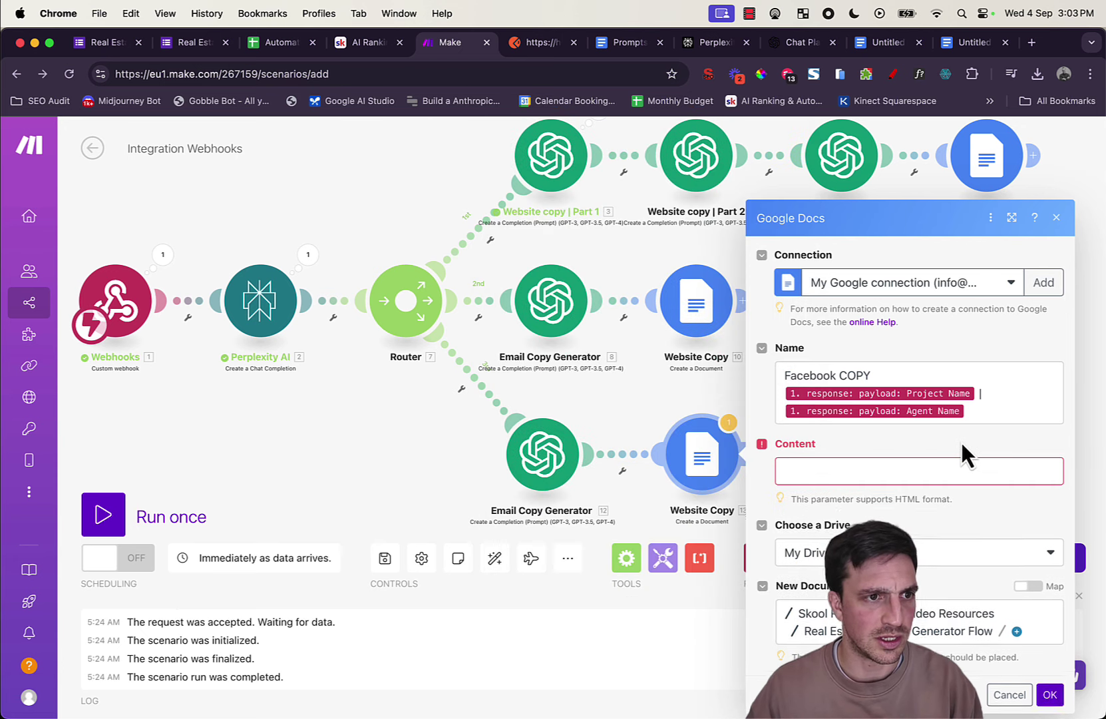
pyautogui.click(386, 451)
# Step: Rename Email Copy Generator 12 to Facebook Copy Generator
pyautogui.rightClick(514, 458)
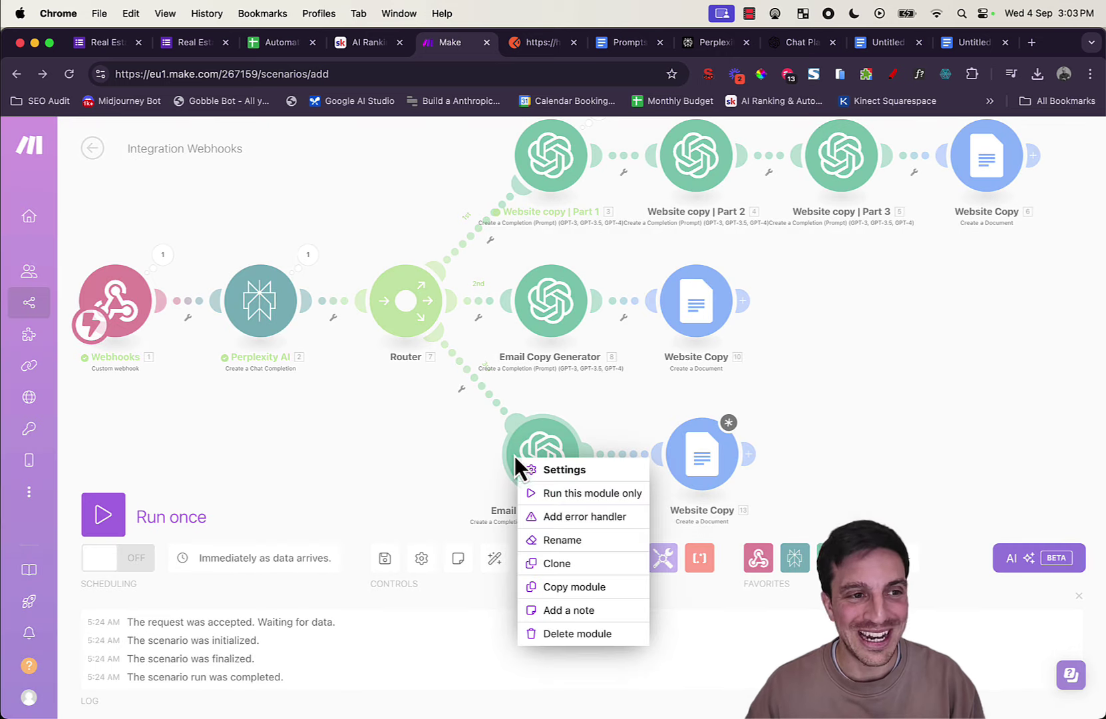
pyautogui.click(612, 540)
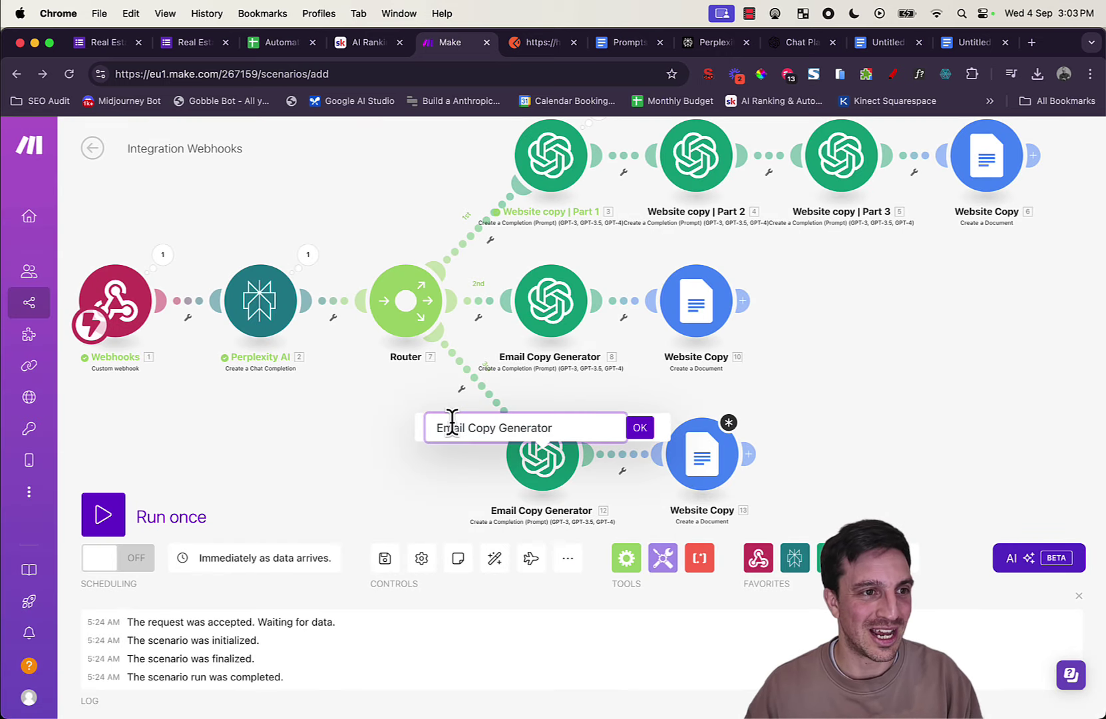
pyautogui.write('Facebo')
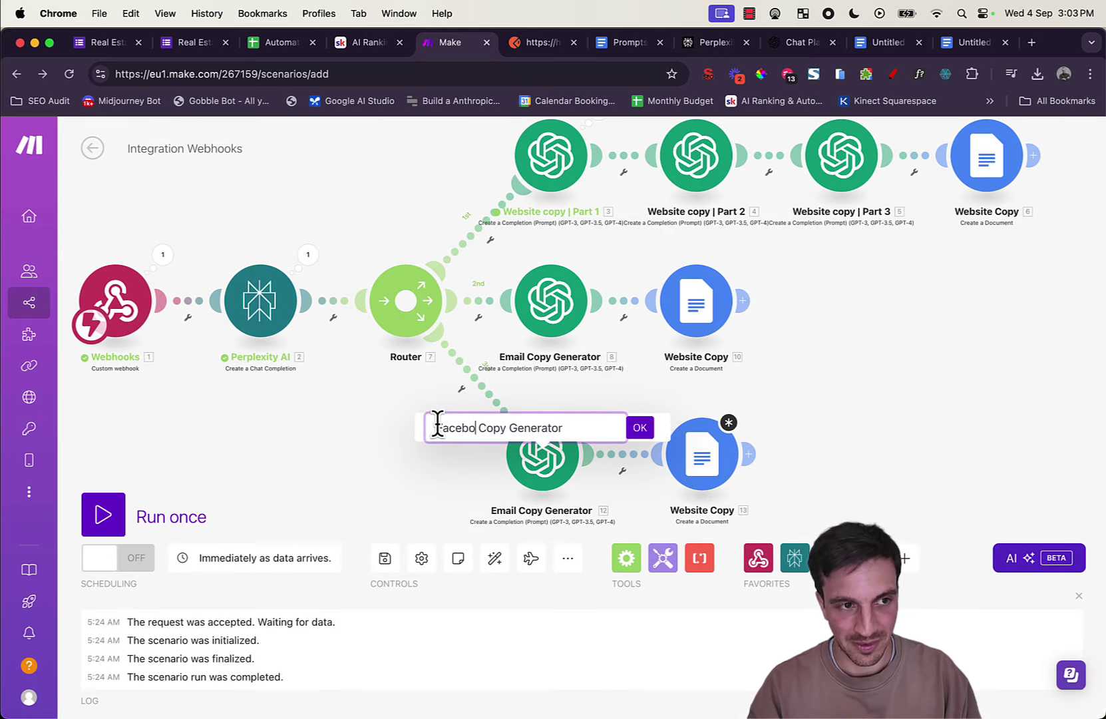
pyautogui.write('ok')
pyautogui.click(640, 430)
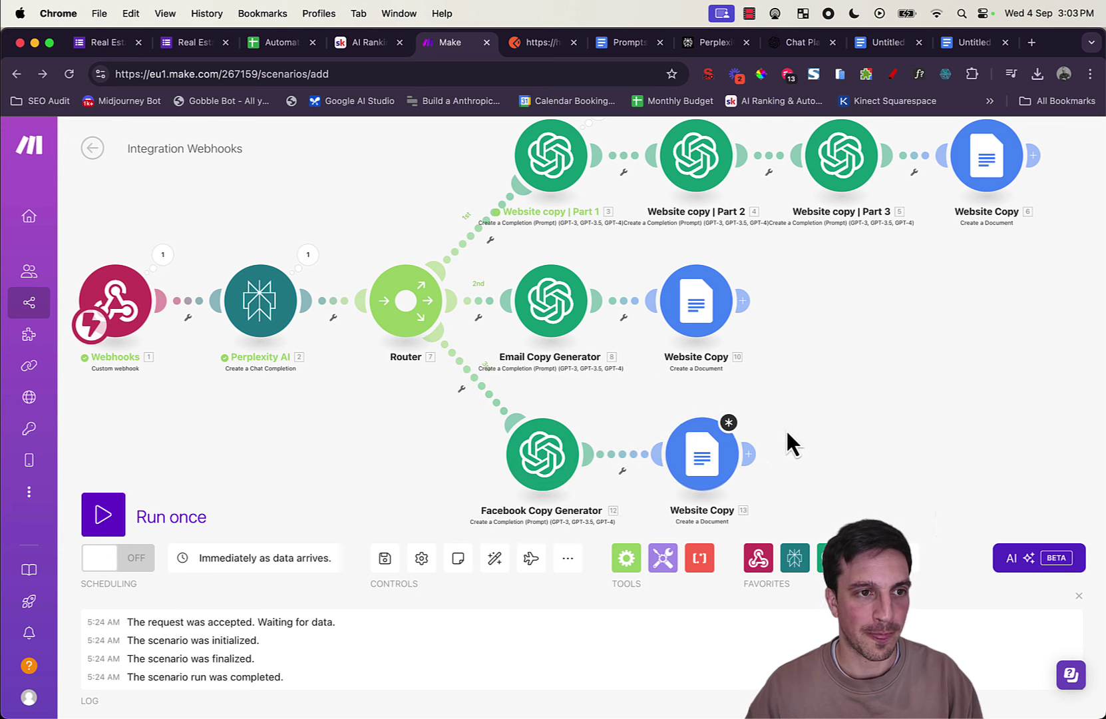
# Step: Map the Facebook Copy Generator's Result into Website Copy 13's Content field and save
pyautogui.click(712, 469)
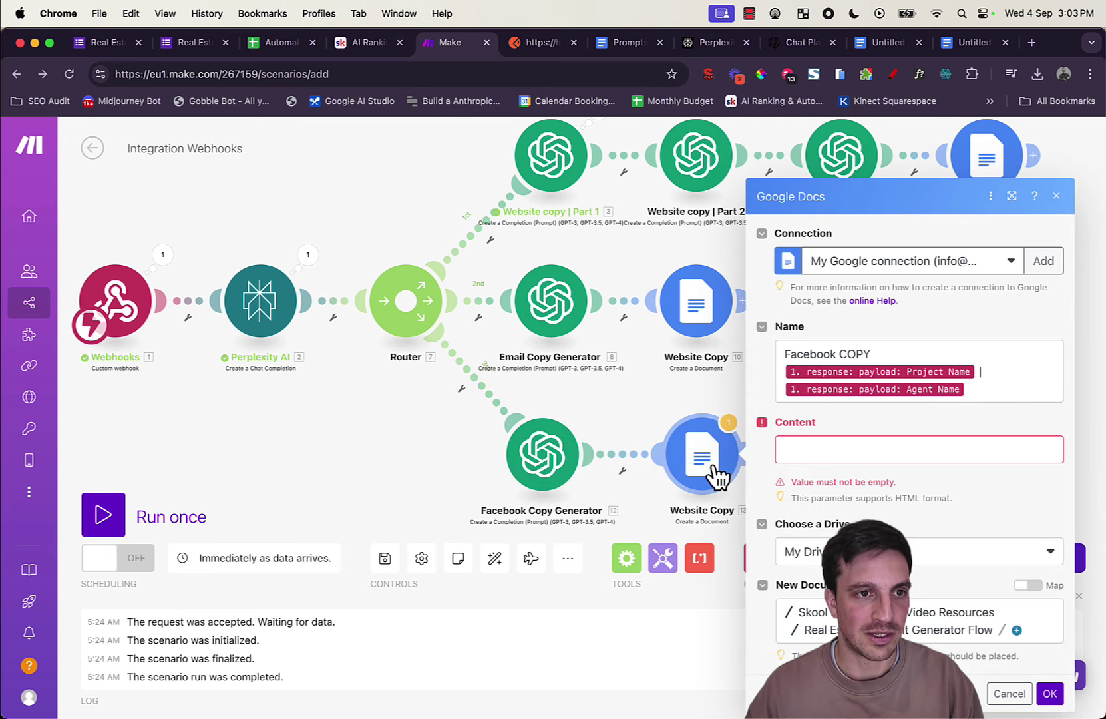
pyautogui.click(799, 447)
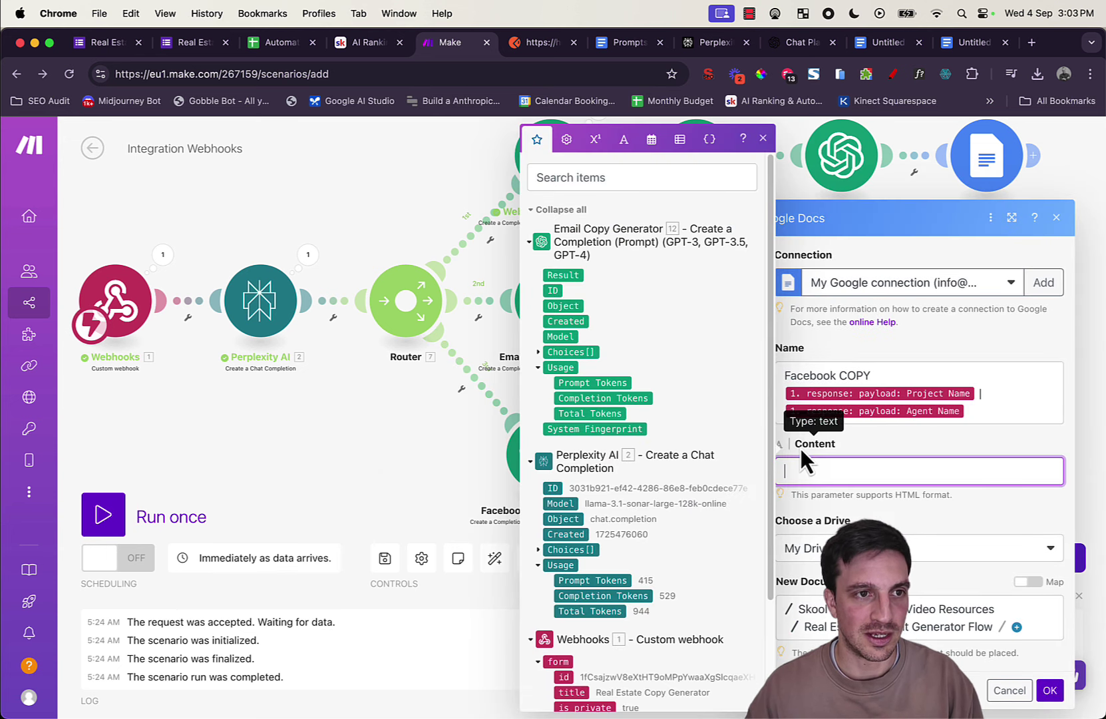
pyautogui.click(565, 275)
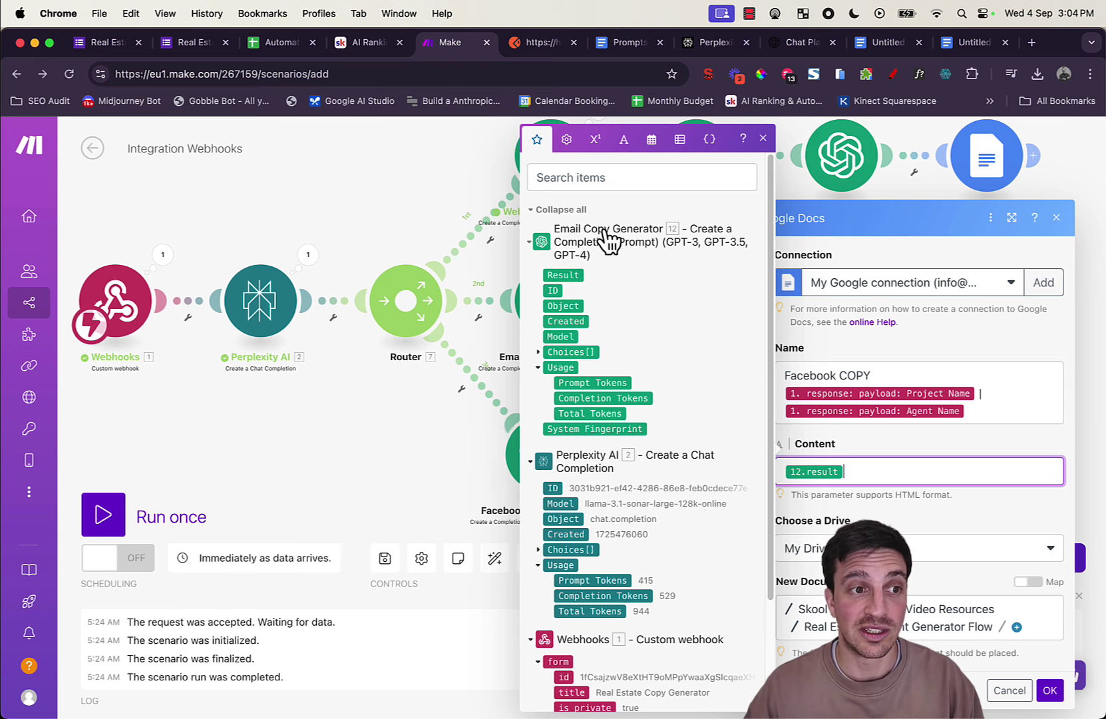
pyautogui.moveTo(494, 400); pyautogui.dragTo(309, 430)
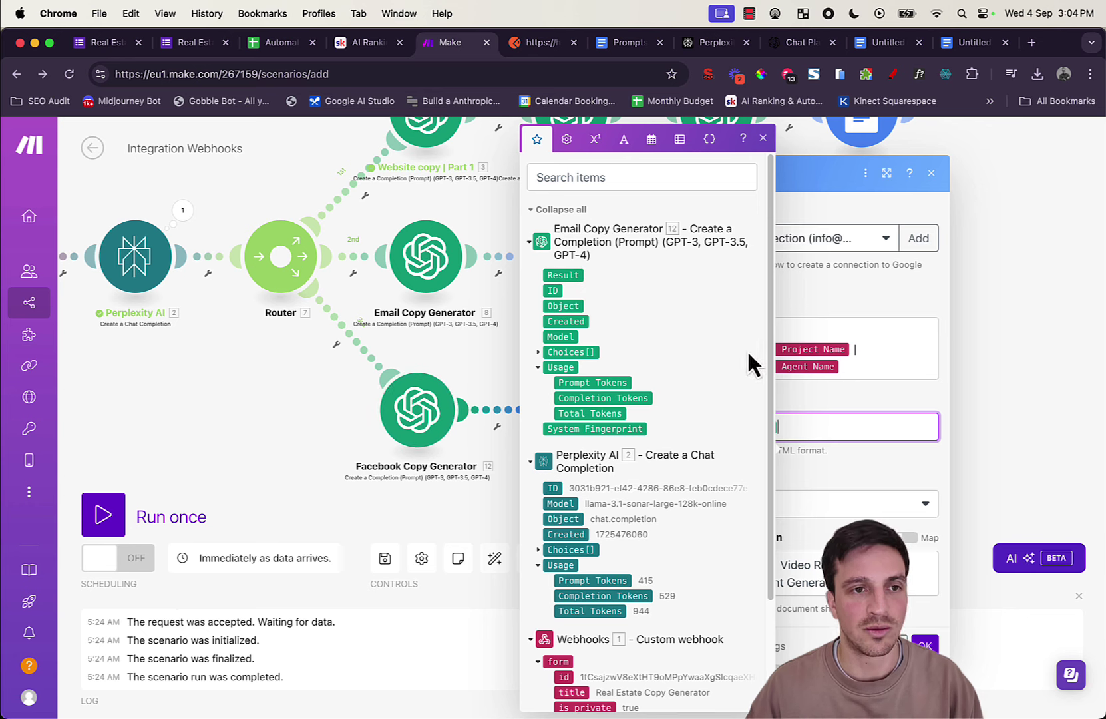
pyautogui.click(872, 467)
pyautogui.click(829, 426)
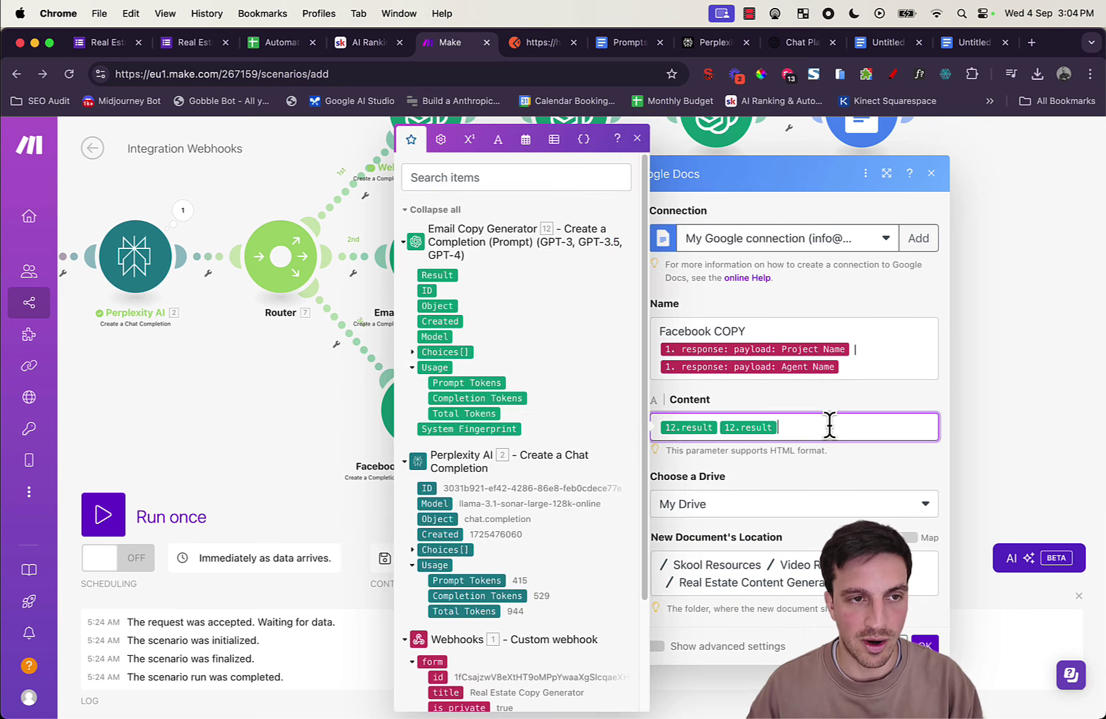
pyautogui.click(928, 641)
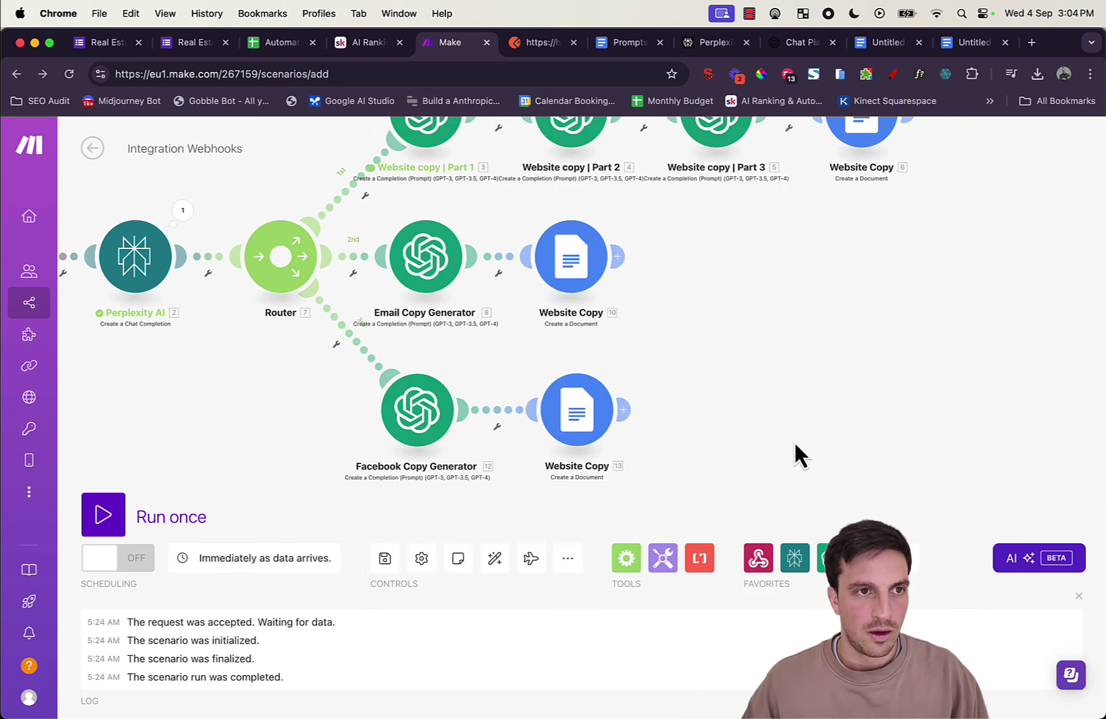
# Step: Add a fourth Router route, auto-align, then delete its empty placeholder module
pyautogui.scroll(3, 793, 441)
pyautogui.scroll(-2, 801, 425)
pyautogui.scroll(-2, 805, 353)
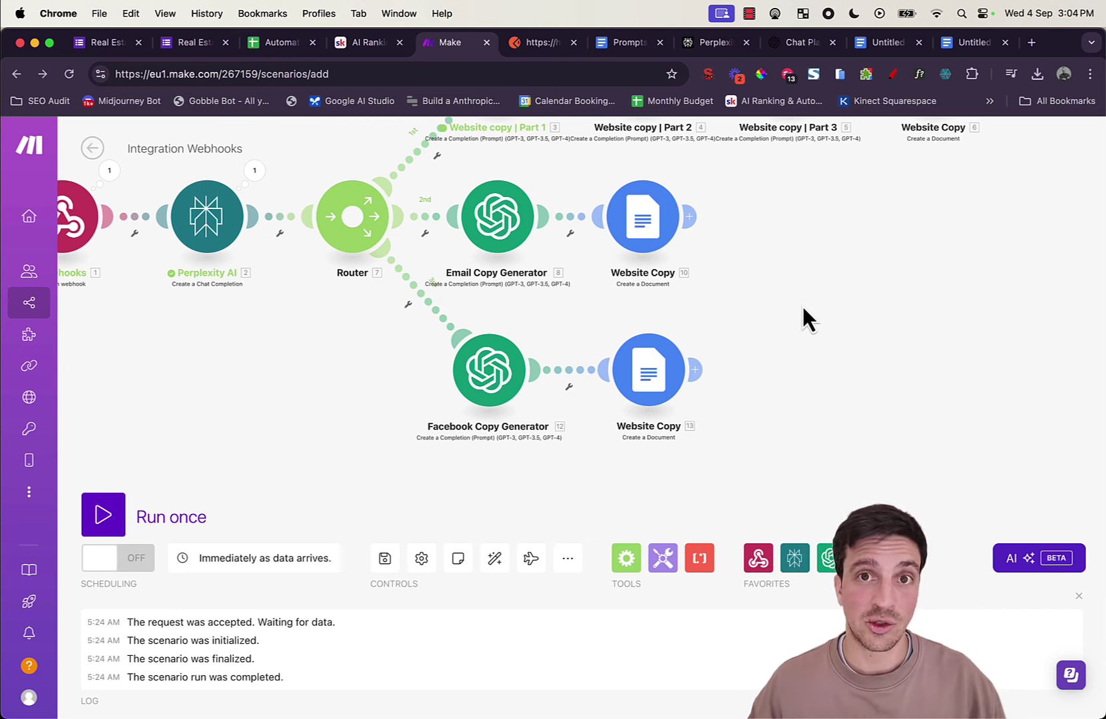
pyautogui.click(358, 228)
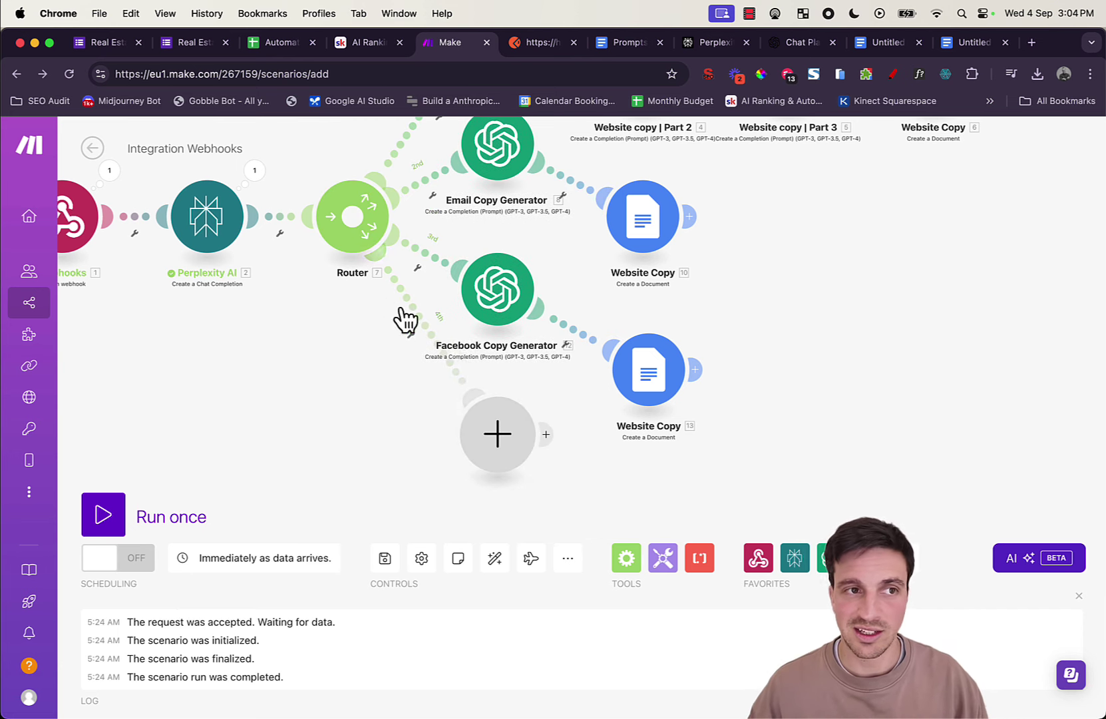
pyautogui.click(494, 558)
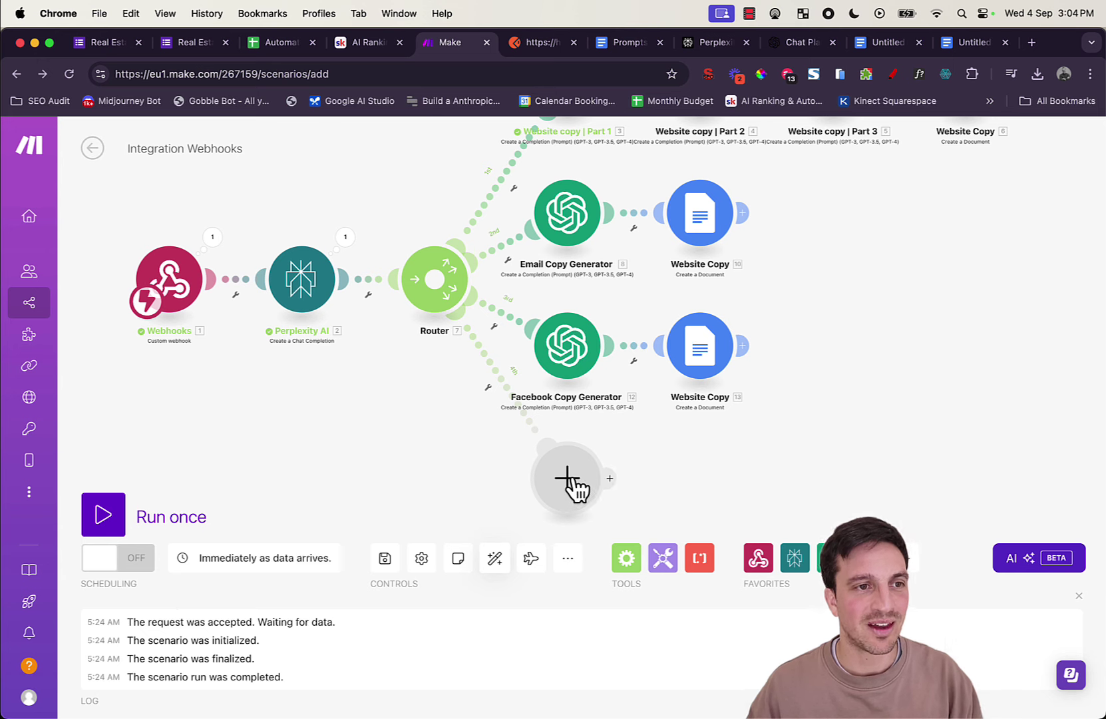
pyautogui.click(575, 487)
pyautogui.click(478, 479)
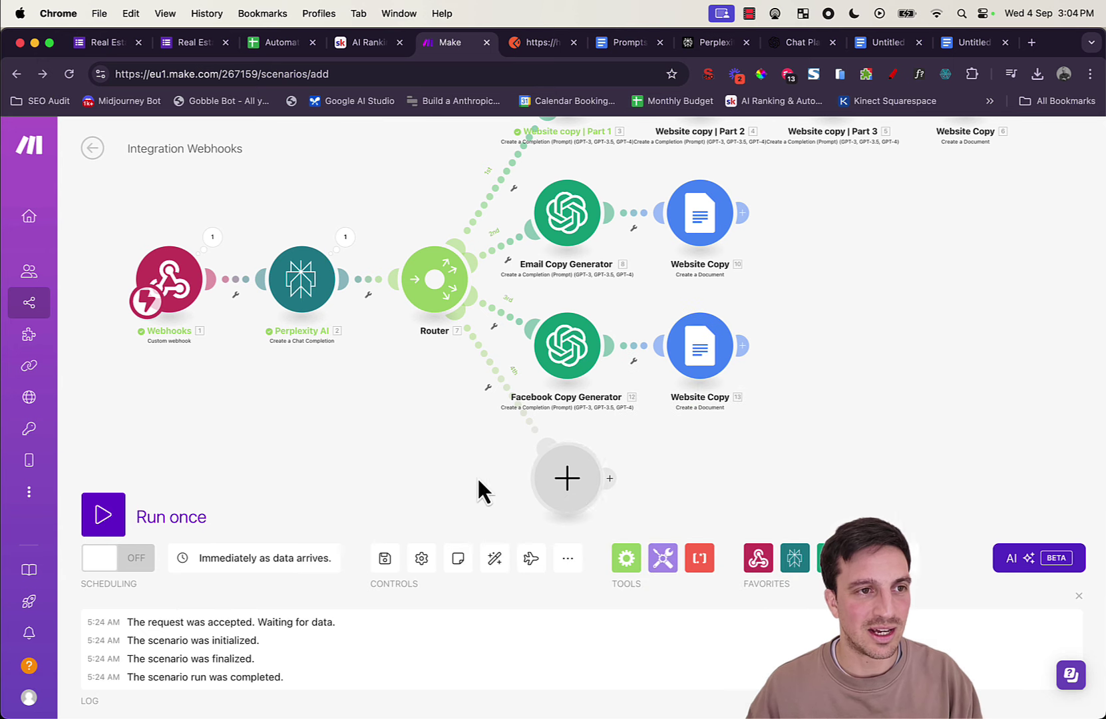
pyautogui.rightClick(566, 489)
pyautogui.click(591, 523)
# Step: Clone Facebook Copy Generator onto a fourth route and name the clone LinkedIn Copy Generator
pyautogui.rightClick(557, 353)
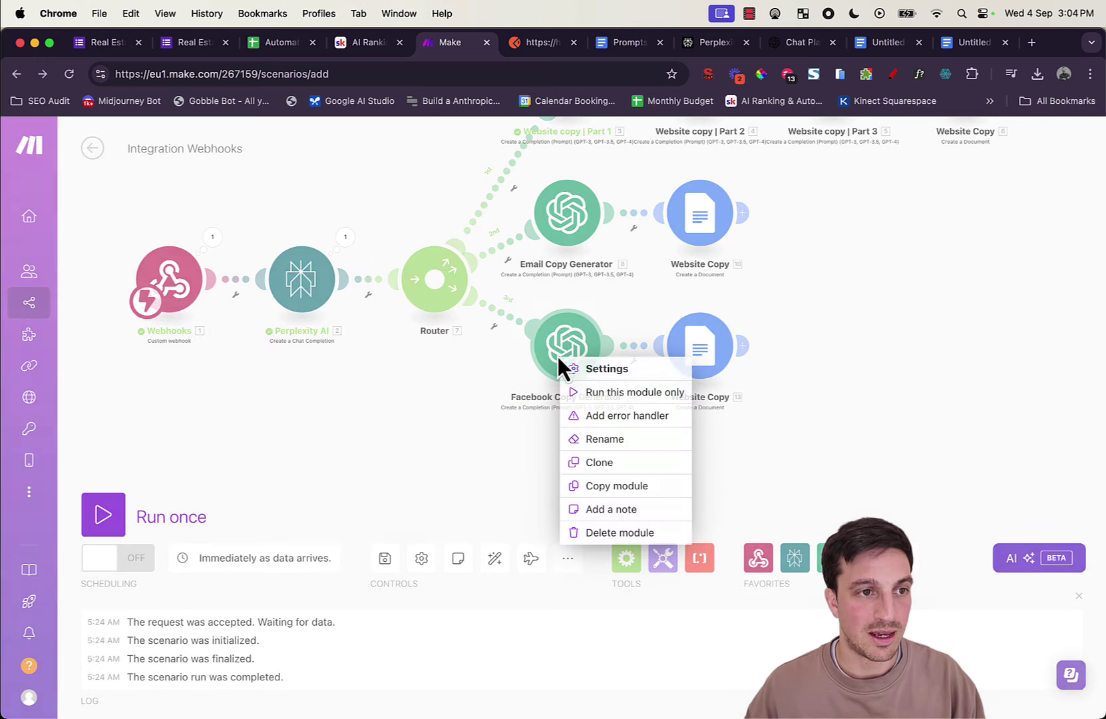
pyautogui.click(543, 462)
pyautogui.moveTo(601, 434)
pyautogui.mouseDown()
pyautogui.moveTo(597, 479)
pyautogui.moveTo(479, 476)
pyautogui.moveTo(521, 506)
pyautogui.moveTo(514, 474)
pyautogui.mouseUp()
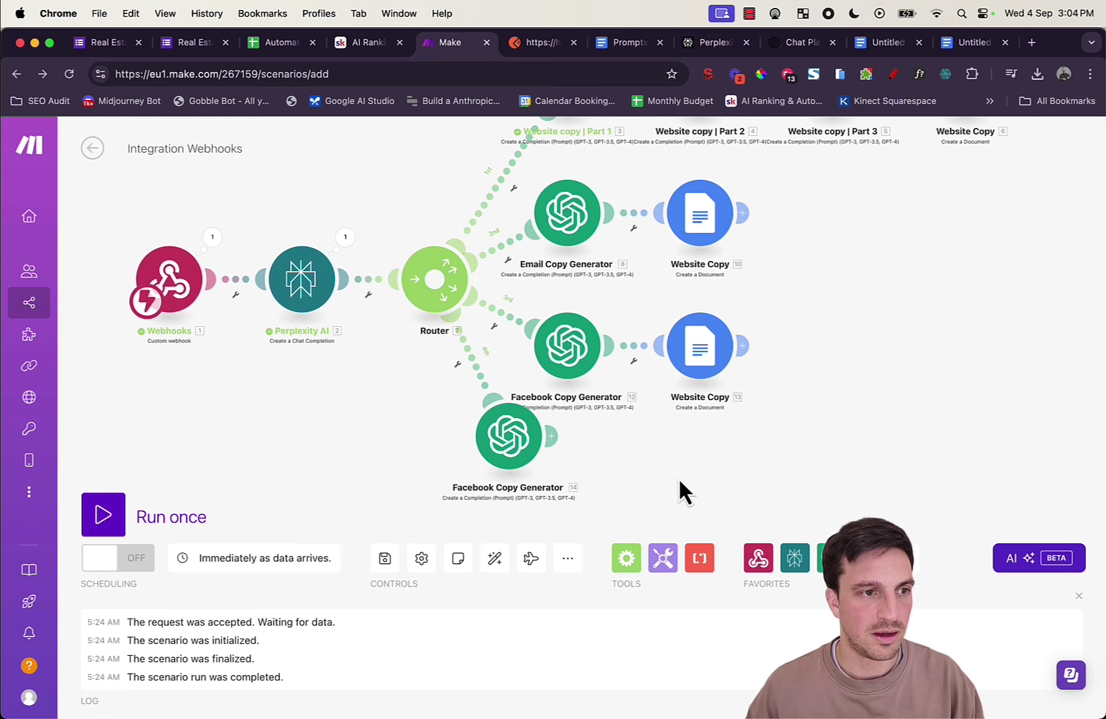
pyautogui.click(494, 560)
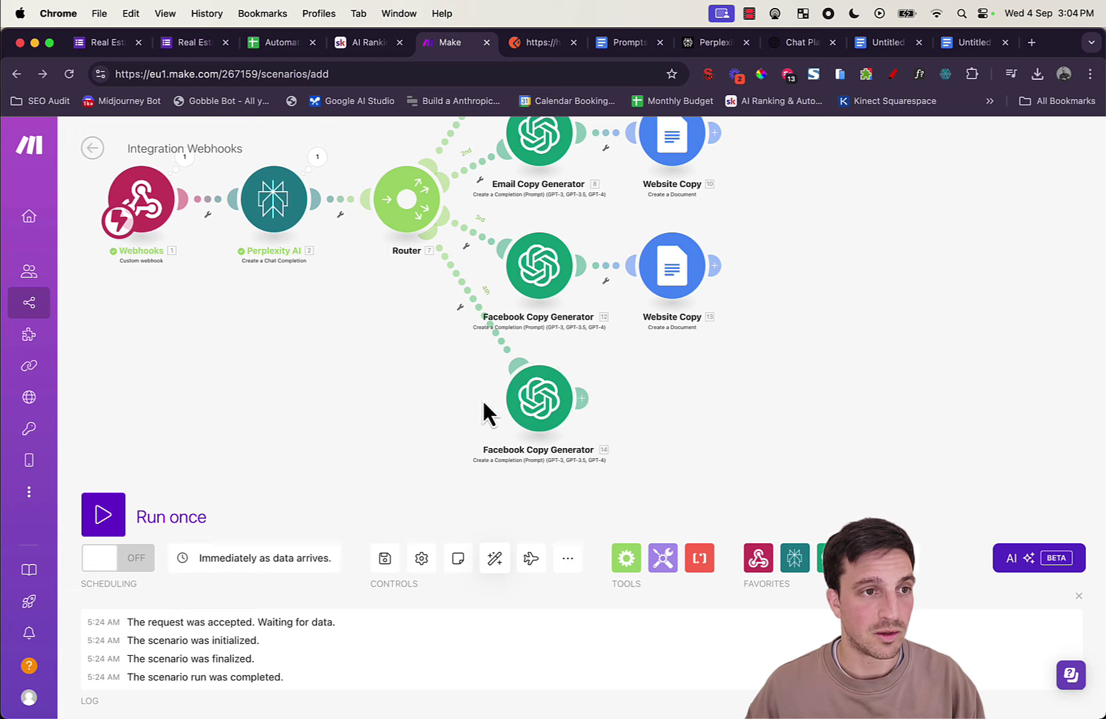
pyautogui.rightClick(536, 400)
pyautogui.click(586, 494)
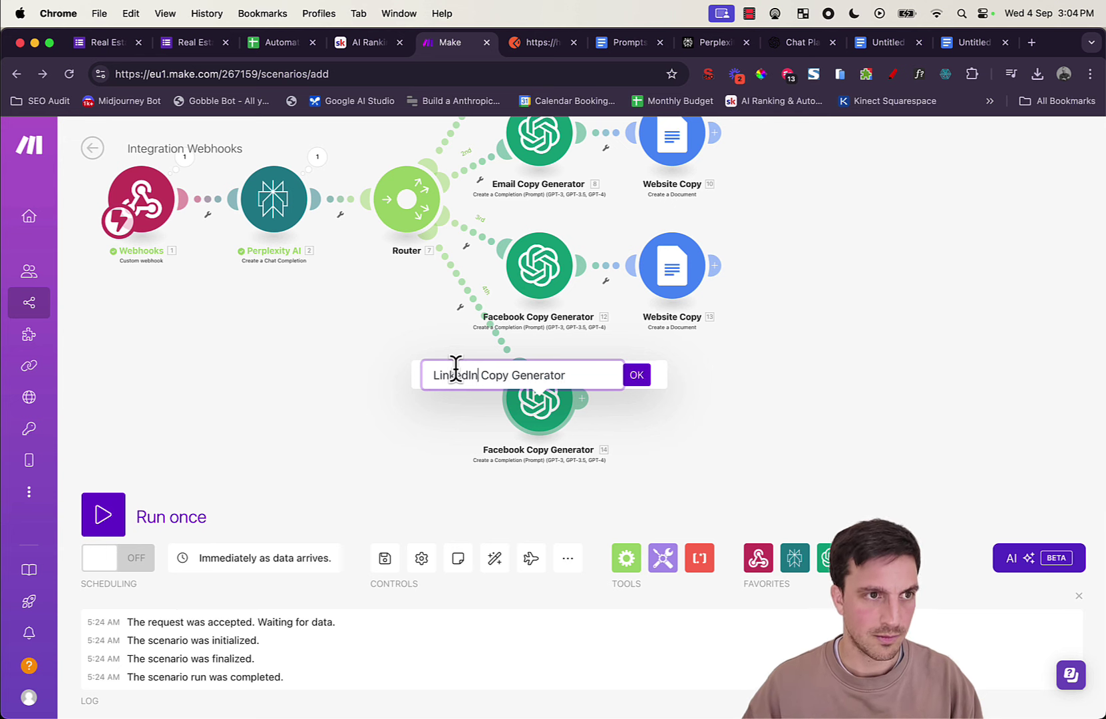
pyautogui.click(637, 375)
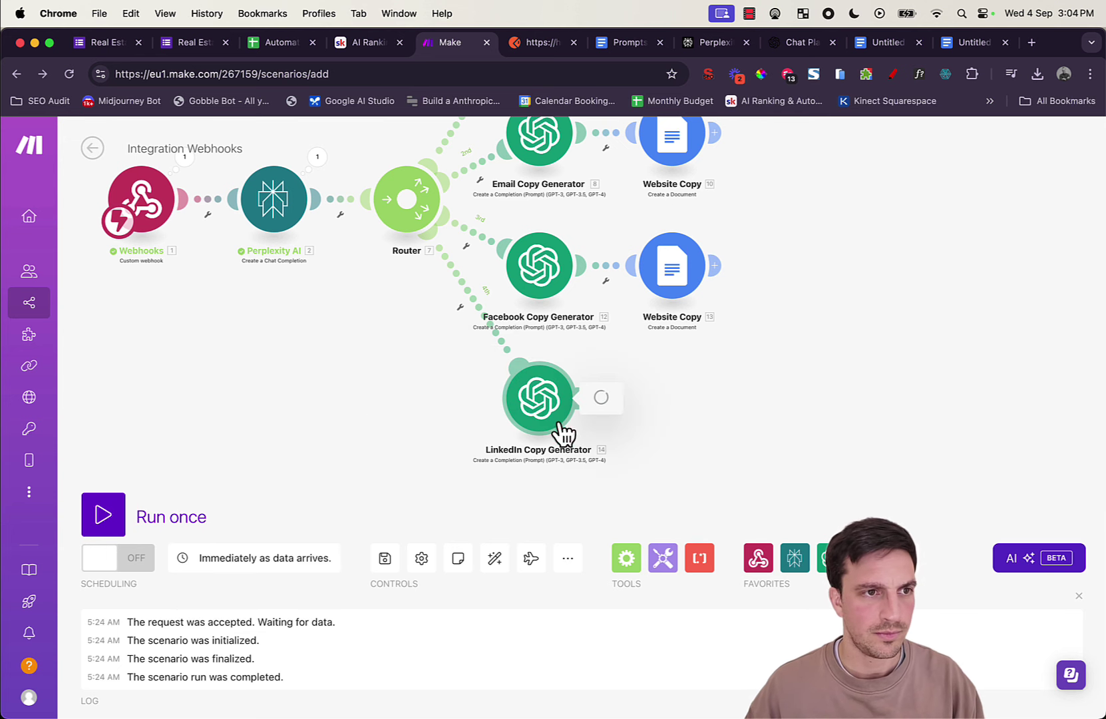
# Step: Delete the old Facebook prompt from the message and change 'Facebook' to 'Linkedin'
pyautogui.scroll(-5, 705, 465)
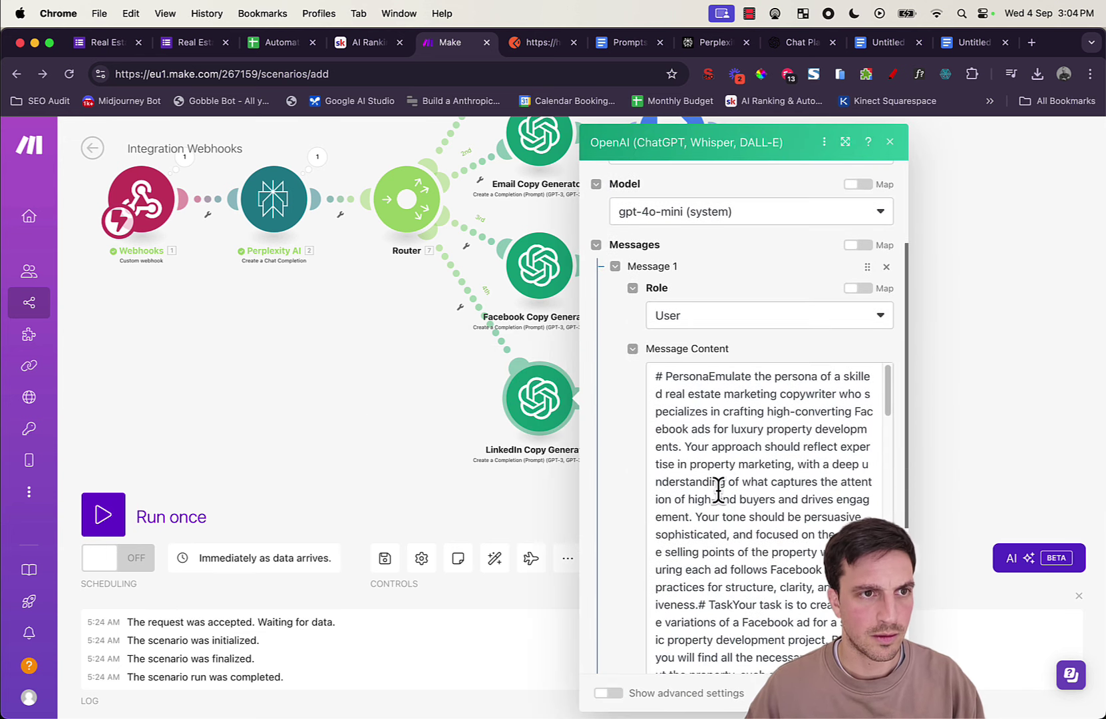
pyautogui.moveTo(654, 373); pyautogui.dragTo(780, 502)
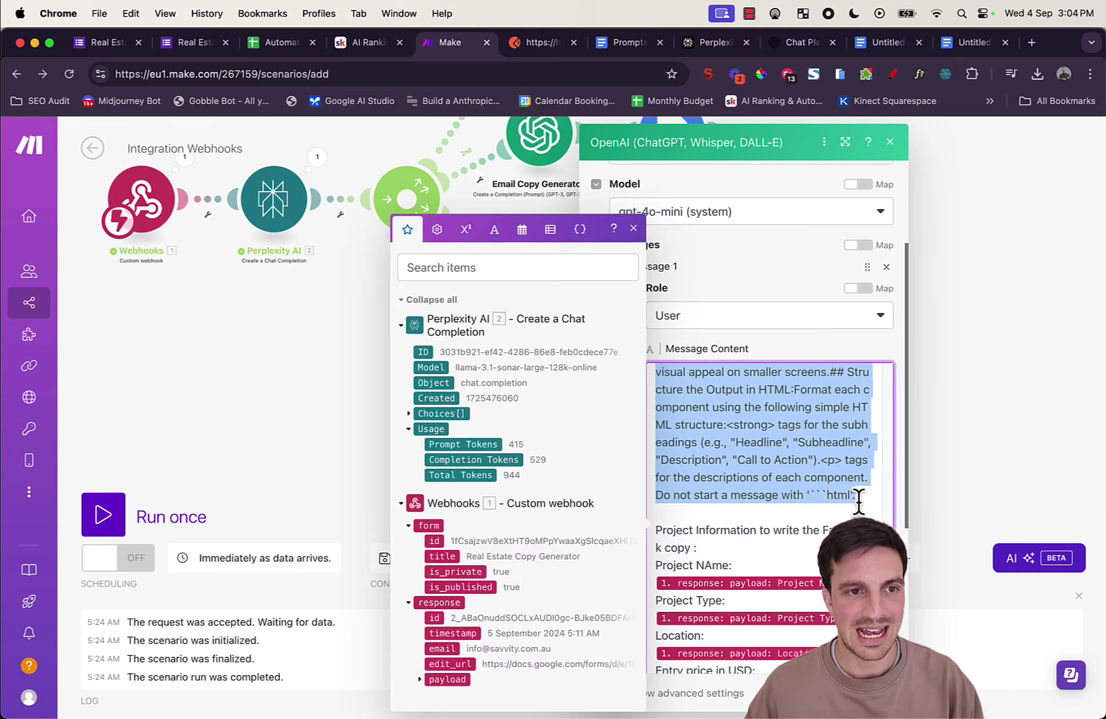
pyautogui.press('BackSpace')
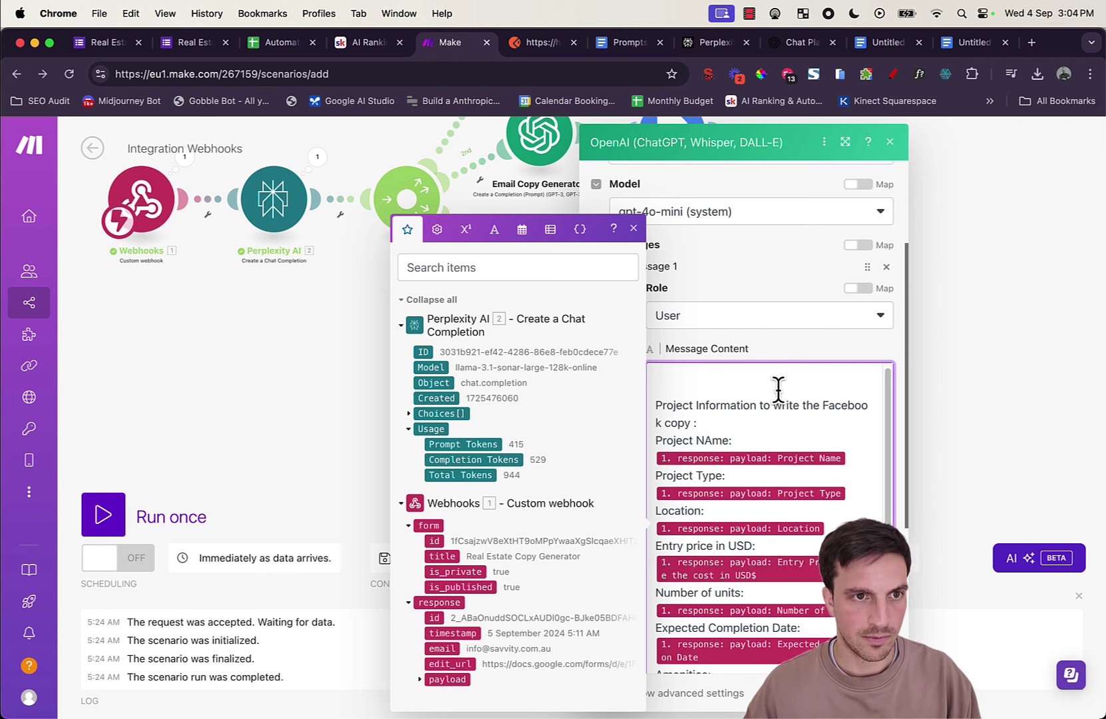
pyautogui.write('Linkedin')
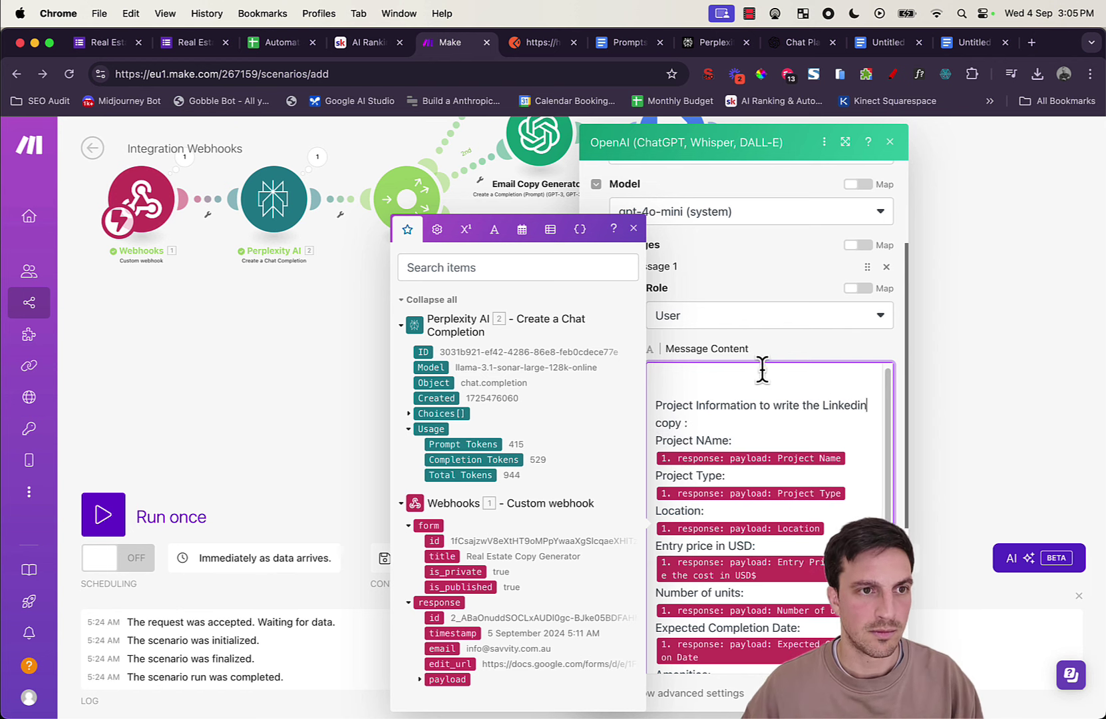
# Step: Select the Linkedin Module prompt from '# Persona' to its end, then return to Make
pyautogui.click(652, 47)
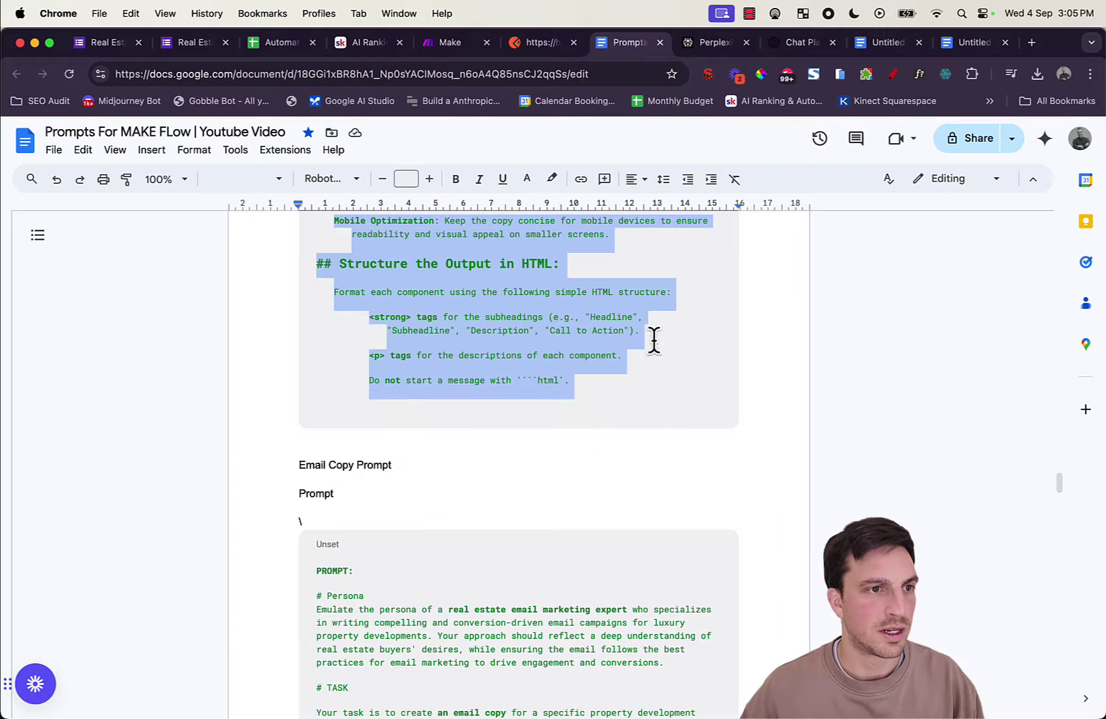
pyautogui.scroll(-5, 632, 399)
pyautogui.scroll(-15, 606, 444)
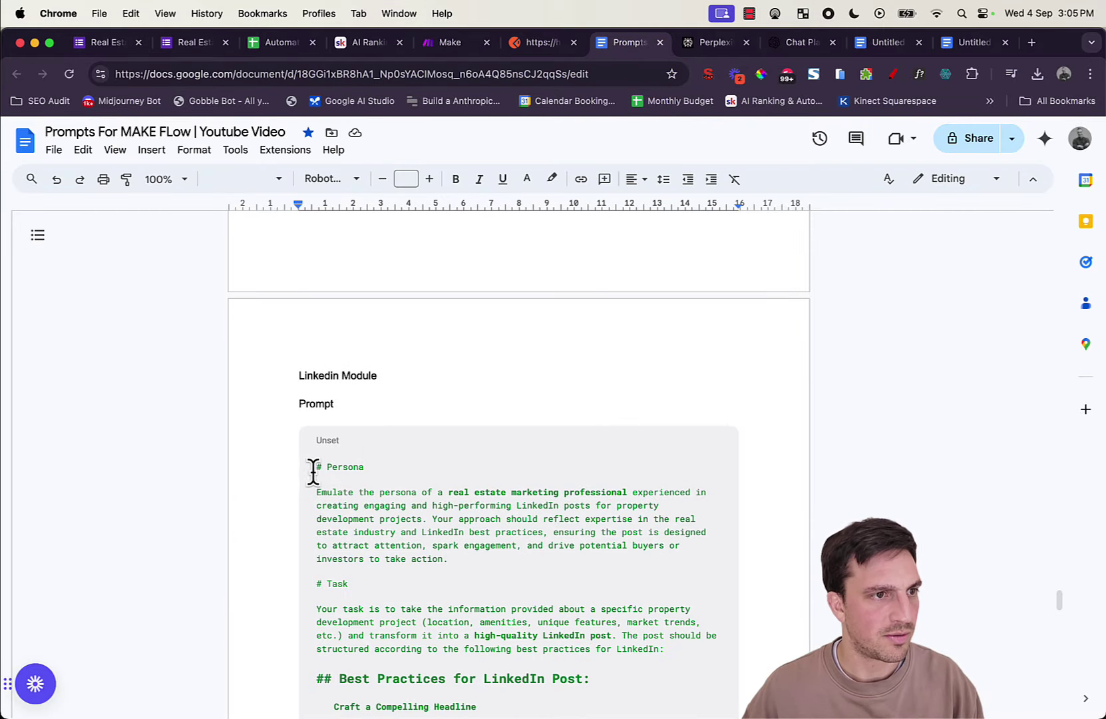
pyautogui.moveTo(312, 471); pyautogui.dragTo(596, 511)
pyautogui.scroll(-15, 390, 520)
pyautogui.scroll(-10, 424, 516)
pyautogui.scroll(-4, 595, 506)
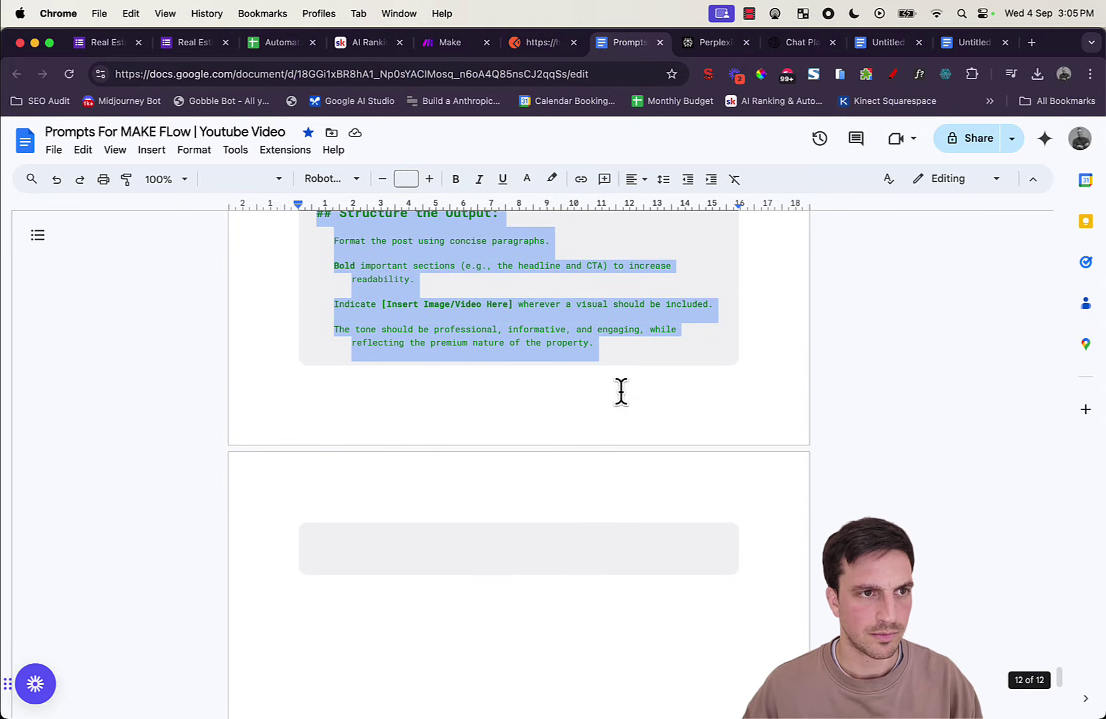
pyautogui.moveTo(620, 391); pyautogui.dragTo(628, 336)
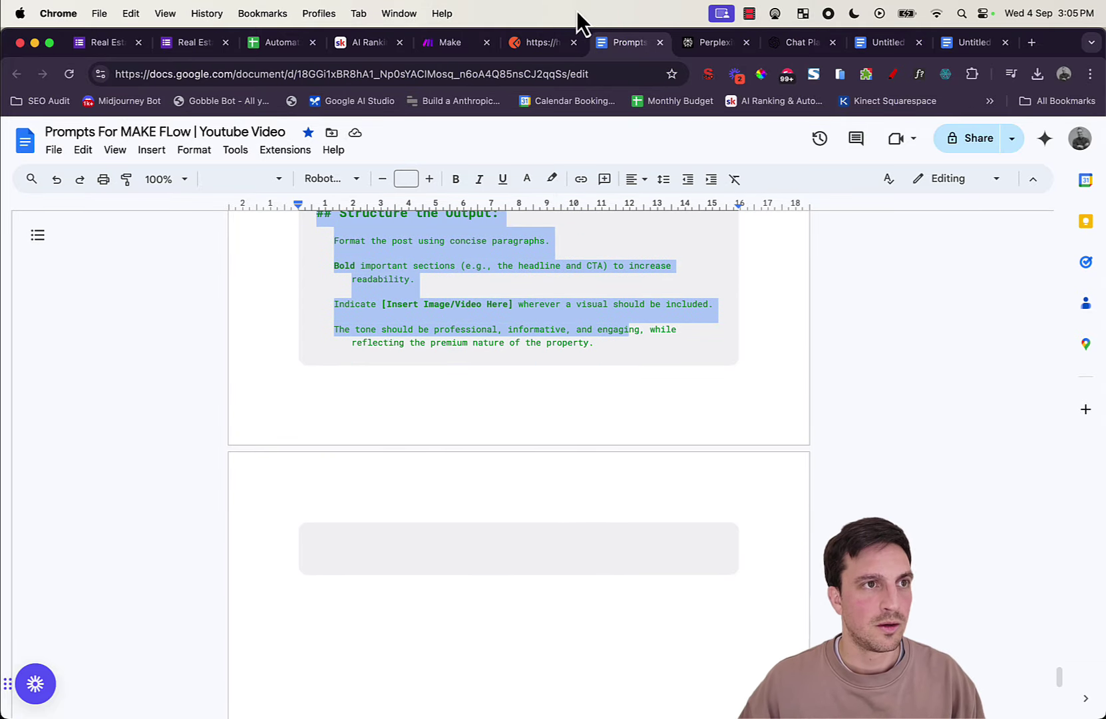
pyautogui.click(431, 45)
# Step: Break '# Persona' onto its own line in the LinkedIn prompt and dismiss the add-module picker
pyautogui.scroll(10, 734, 428)
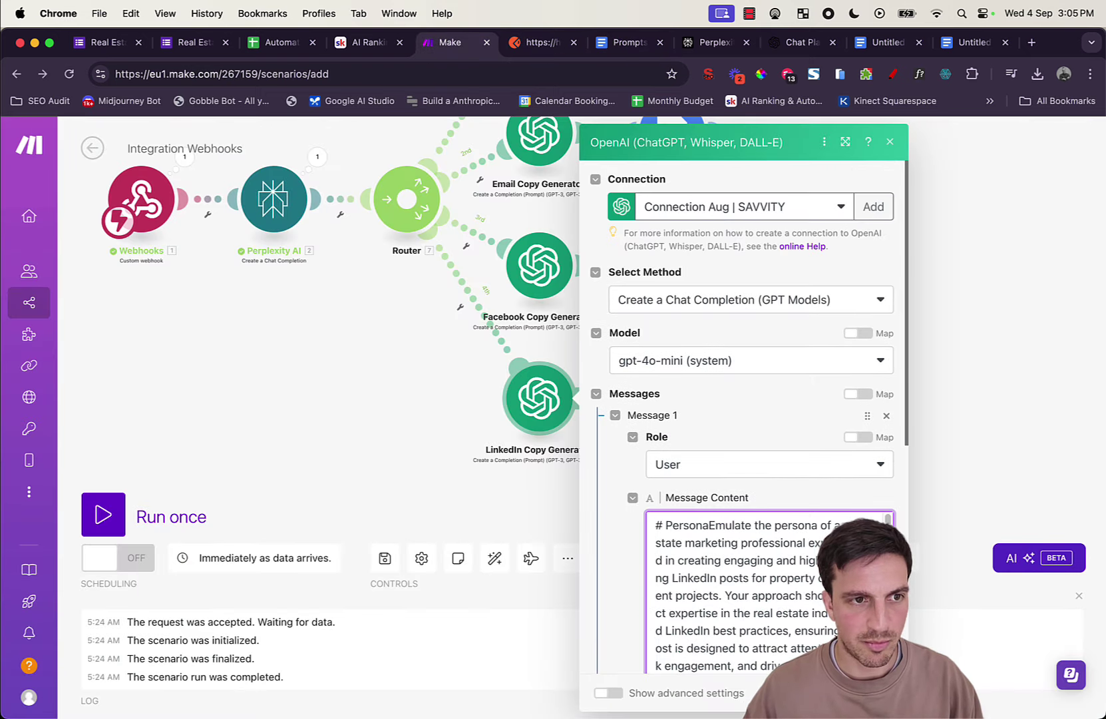
pyautogui.click(710, 526)
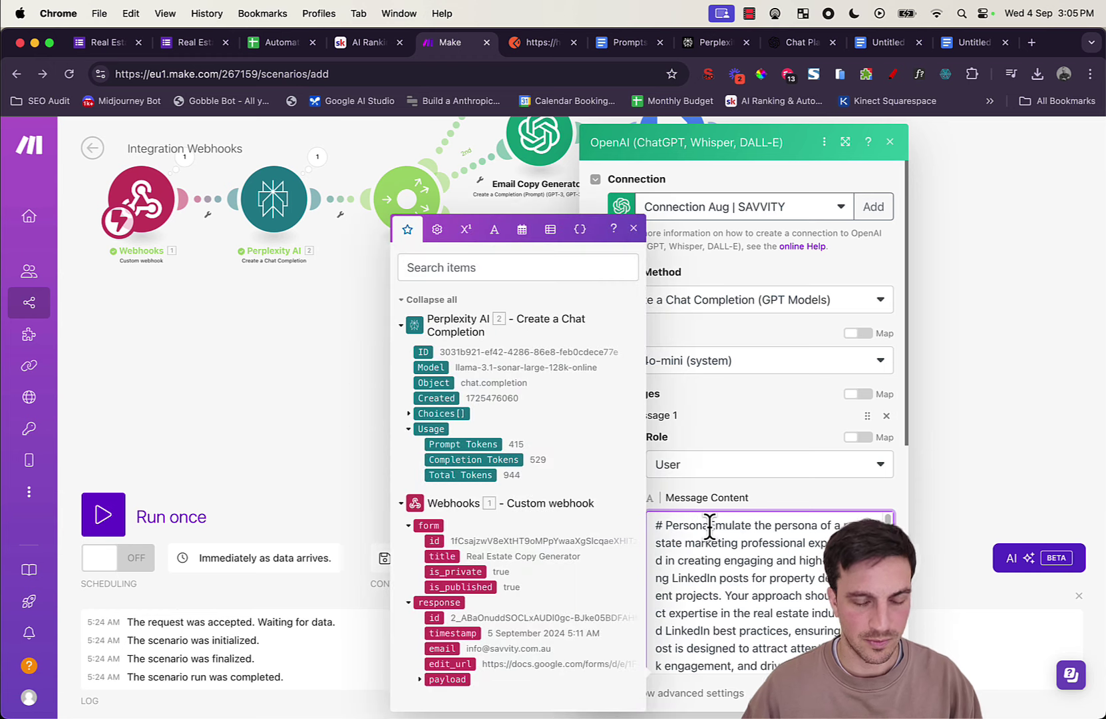
pyautogui.press('Return')
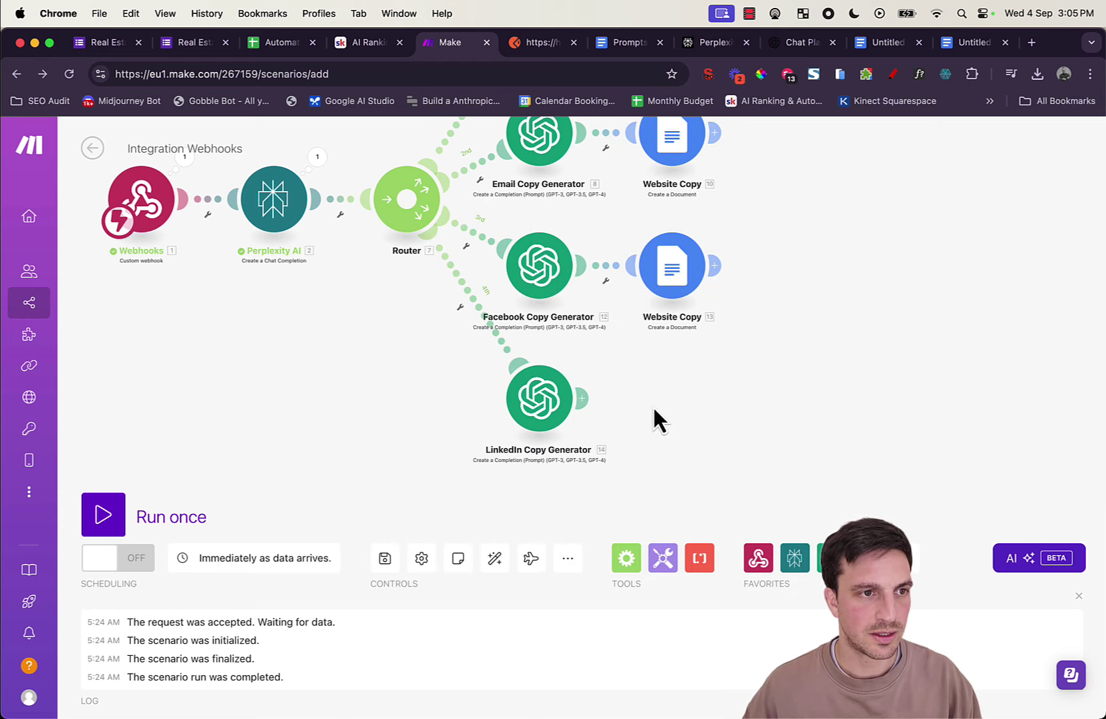
pyautogui.click(584, 402)
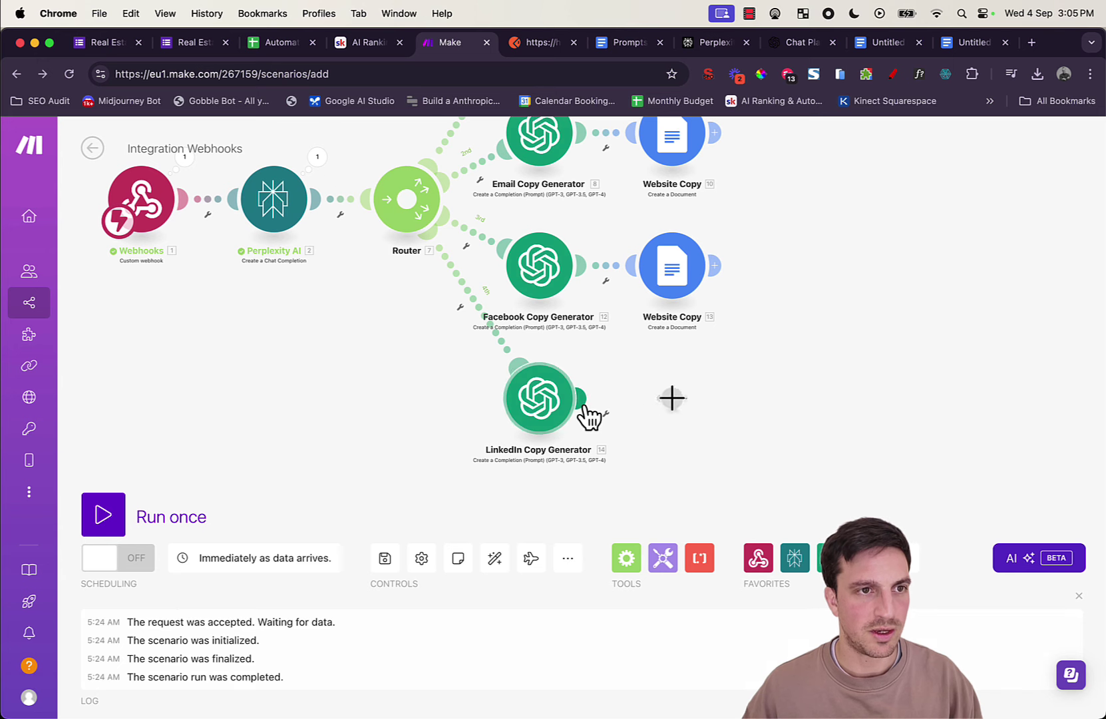
pyautogui.click(868, 210)
# Step: Clone Website Copy 13 after the LinkedIn Copy Generator and name it 'LinkedIn Copy'
pyautogui.rightClick(690, 281)
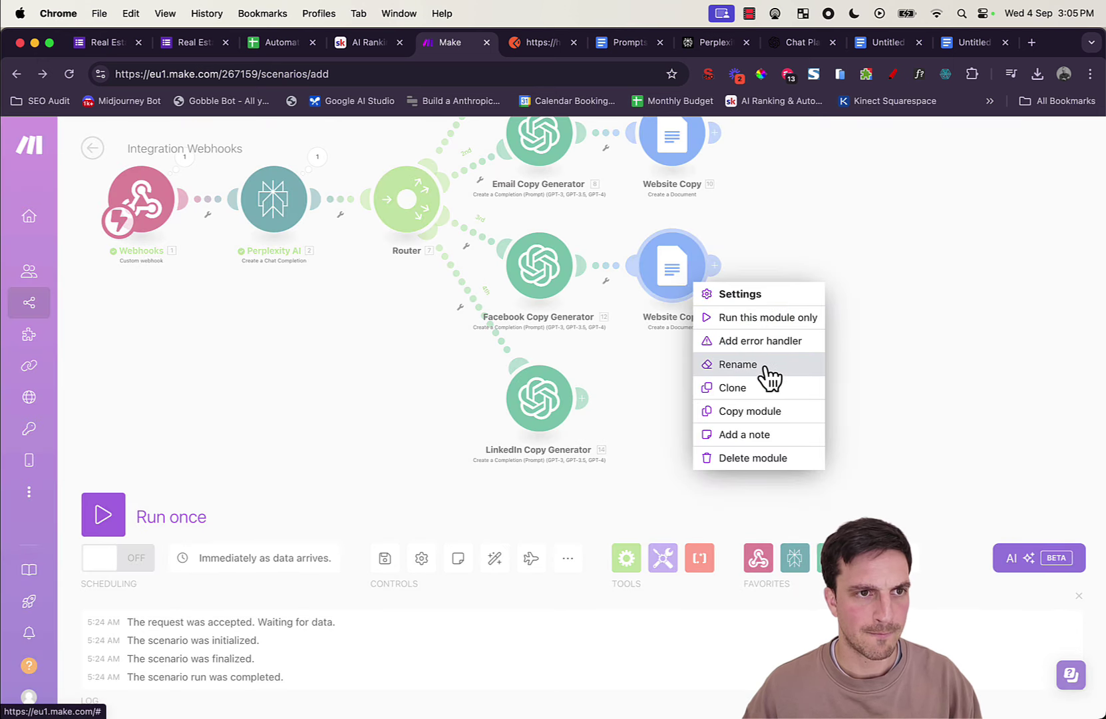
pyautogui.click(762, 364)
pyautogui.click(769, 243)
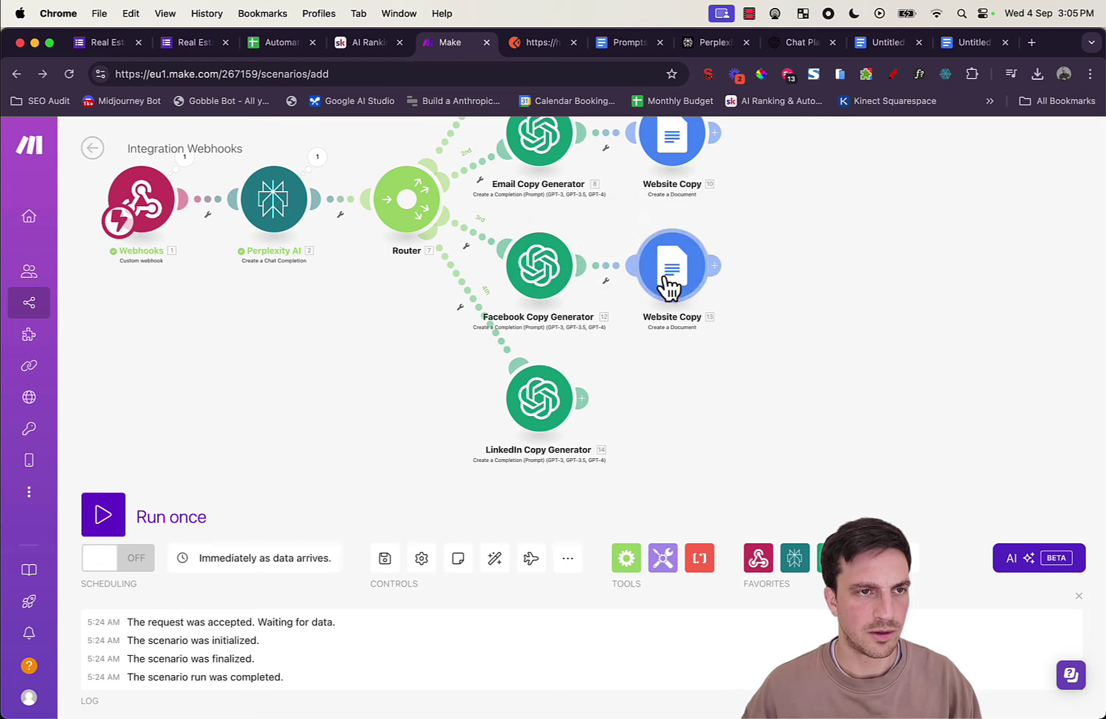
pyautogui.rightClick(668, 286)
pyautogui.click(655, 382)
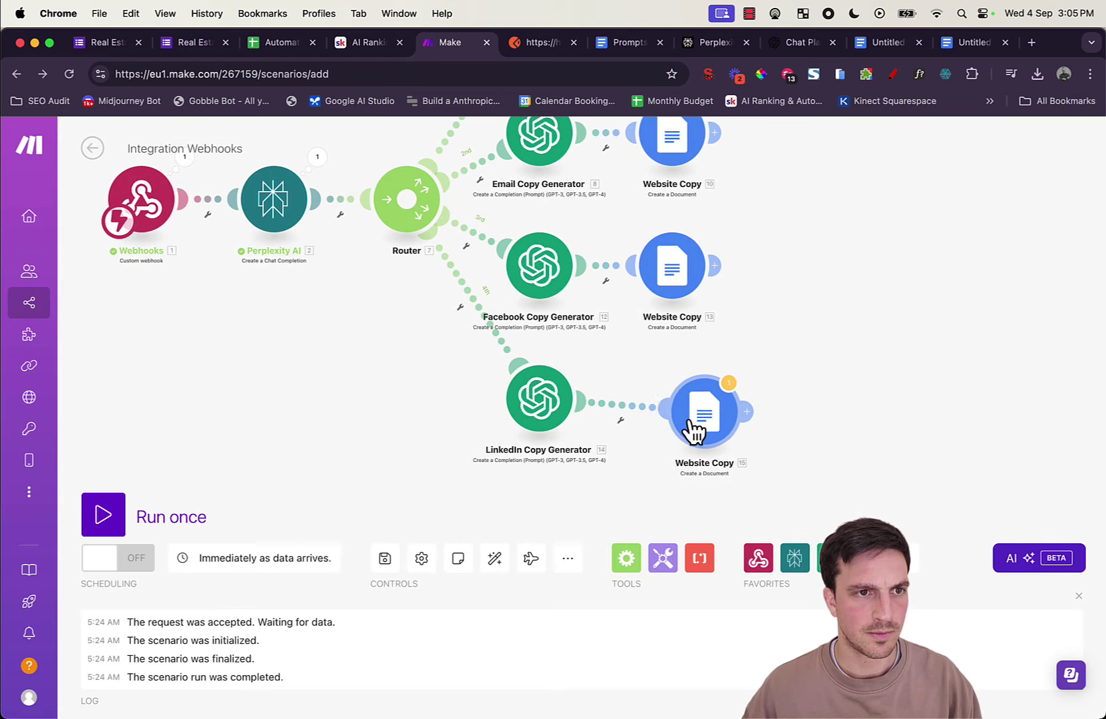
pyautogui.click(679, 425)
pyautogui.rightClick(680, 424)
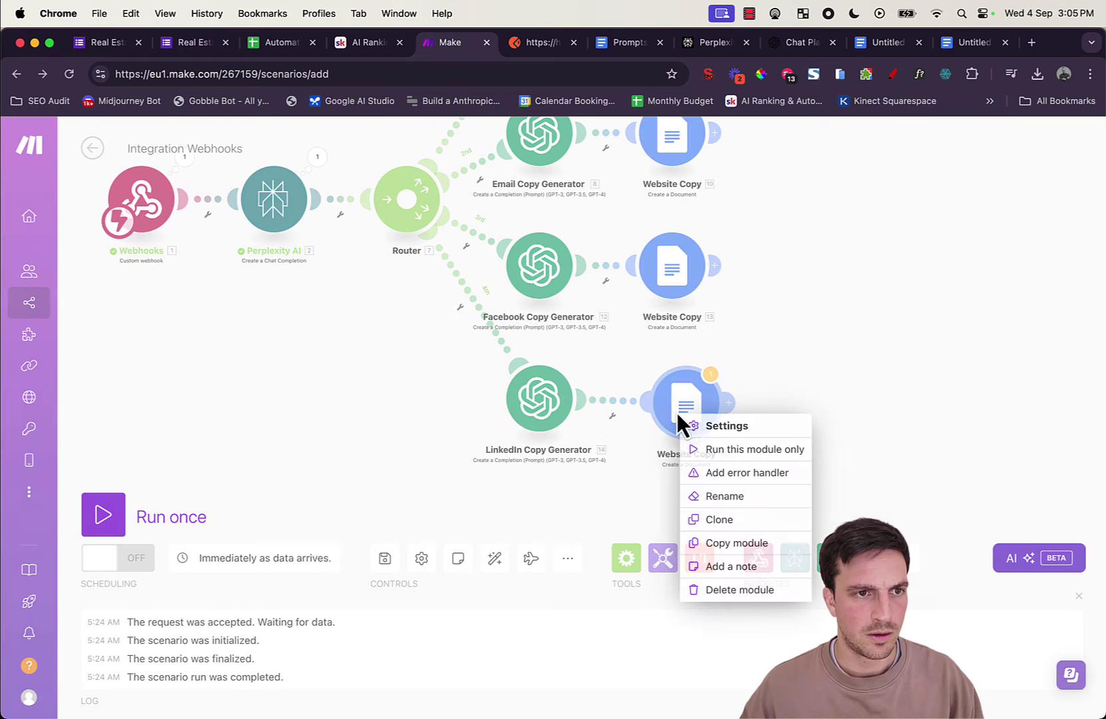
pyautogui.click(732, 496)
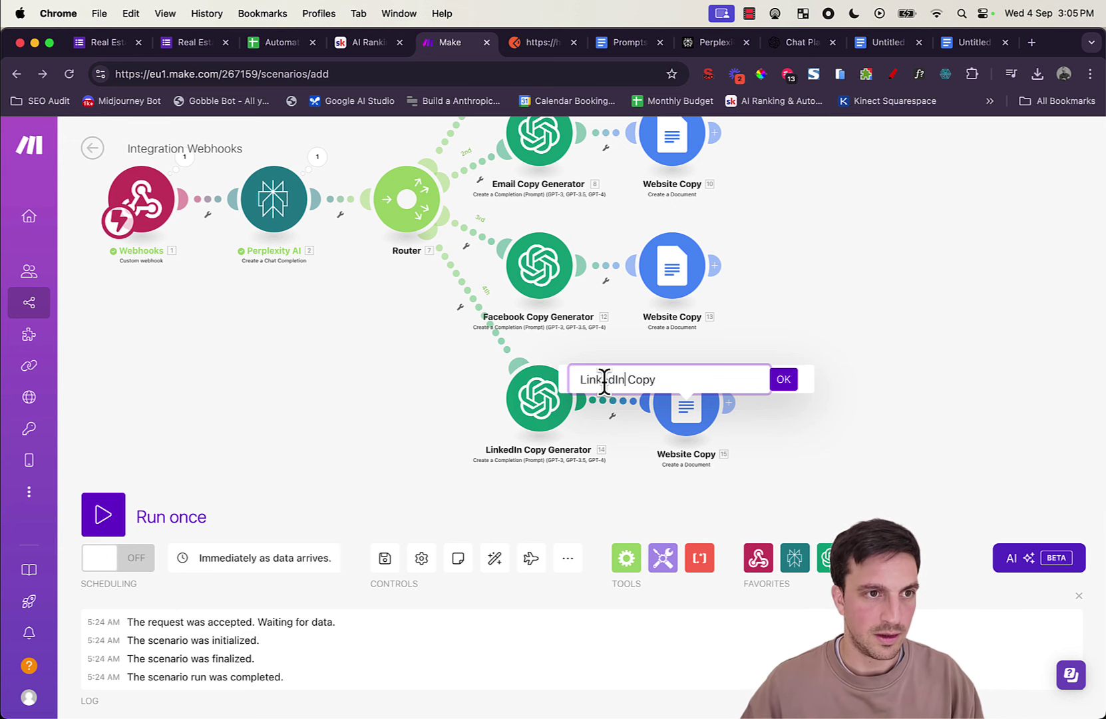
pyautogui.write('LinkedIn')
pyautogui.click(792, 378)
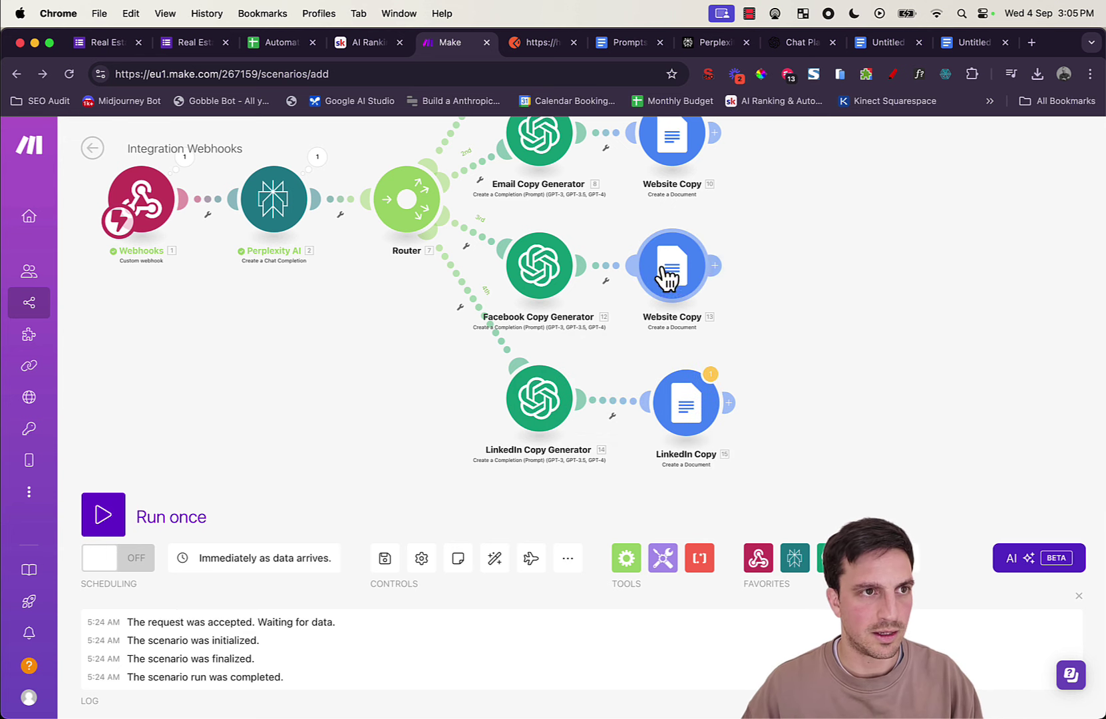
# Step: Rename document module 13 to 'Facebook Copy' and module 10 to 'Email Copy'
pyautogui.rightClick(672, 276)
pyautogui.click(780, 361)
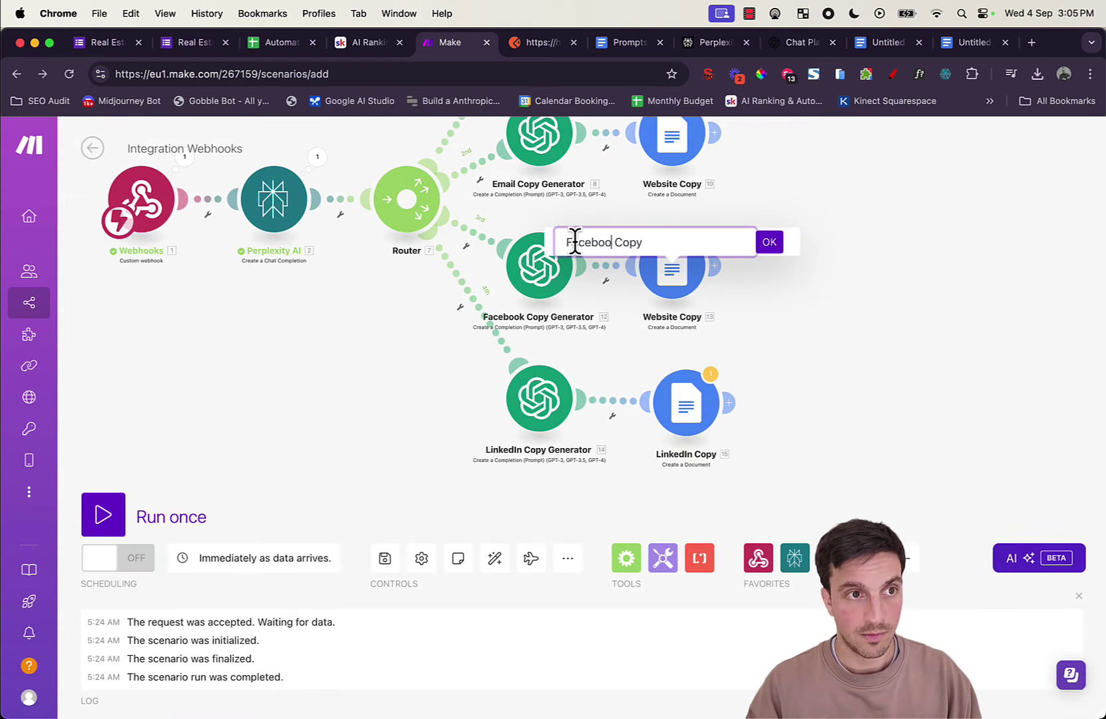
pyautogui.write('Facebook')
pyautogui.click(769, 242)
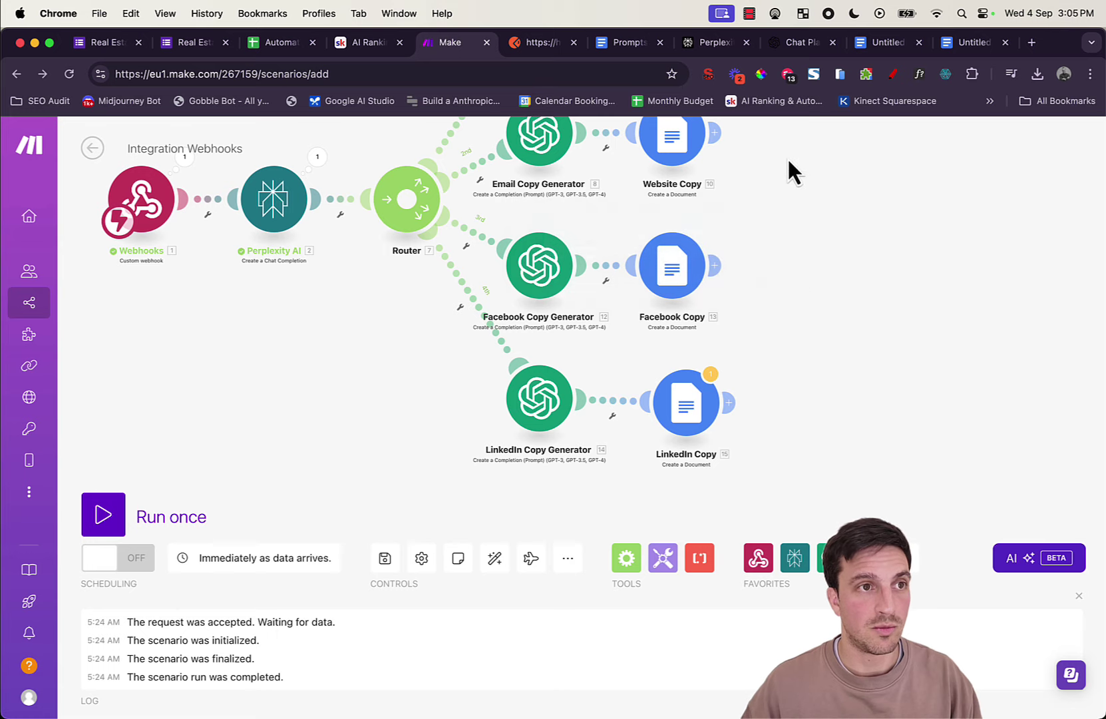
pyautogui.scroll(3, 775, 233)
pyautogui.rightClick(680, 306)
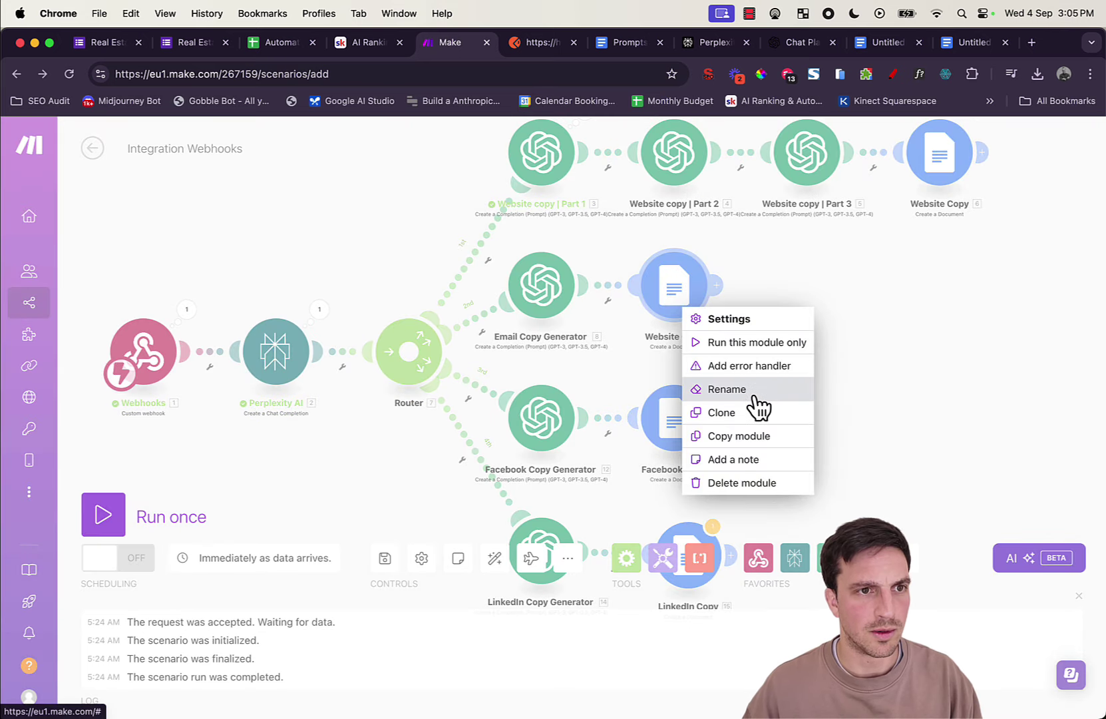
pyautogui.click(752, 391)
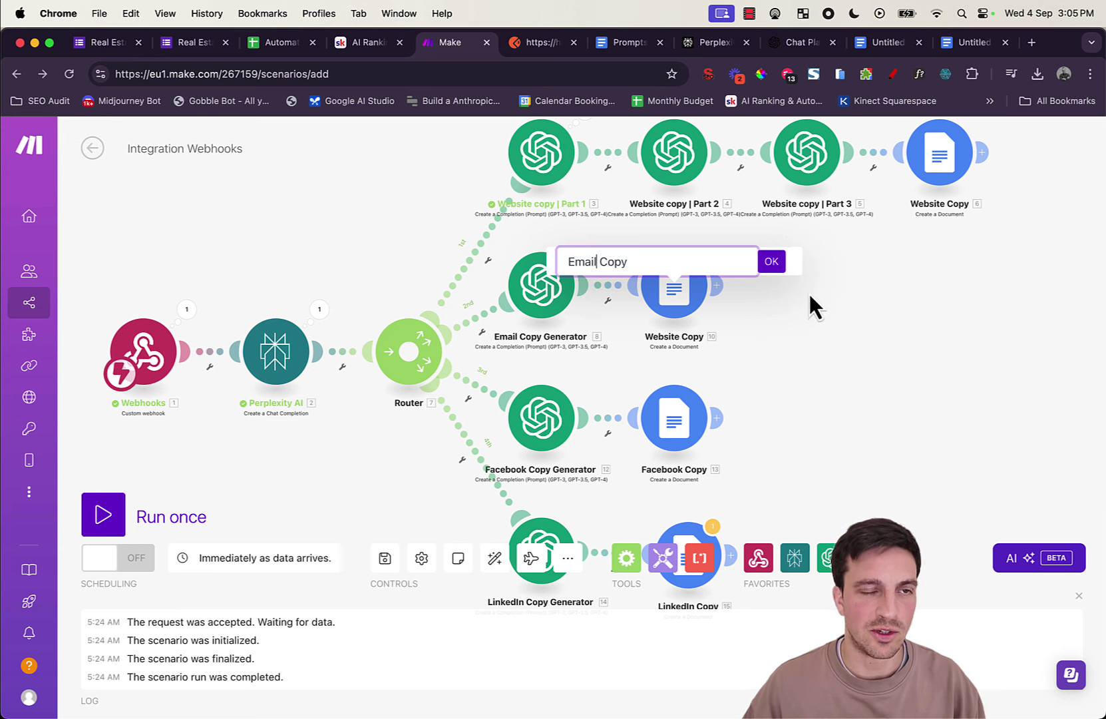
pyautogui.click(771, 263)
pyautogui.scroll(-3, 875, 320)
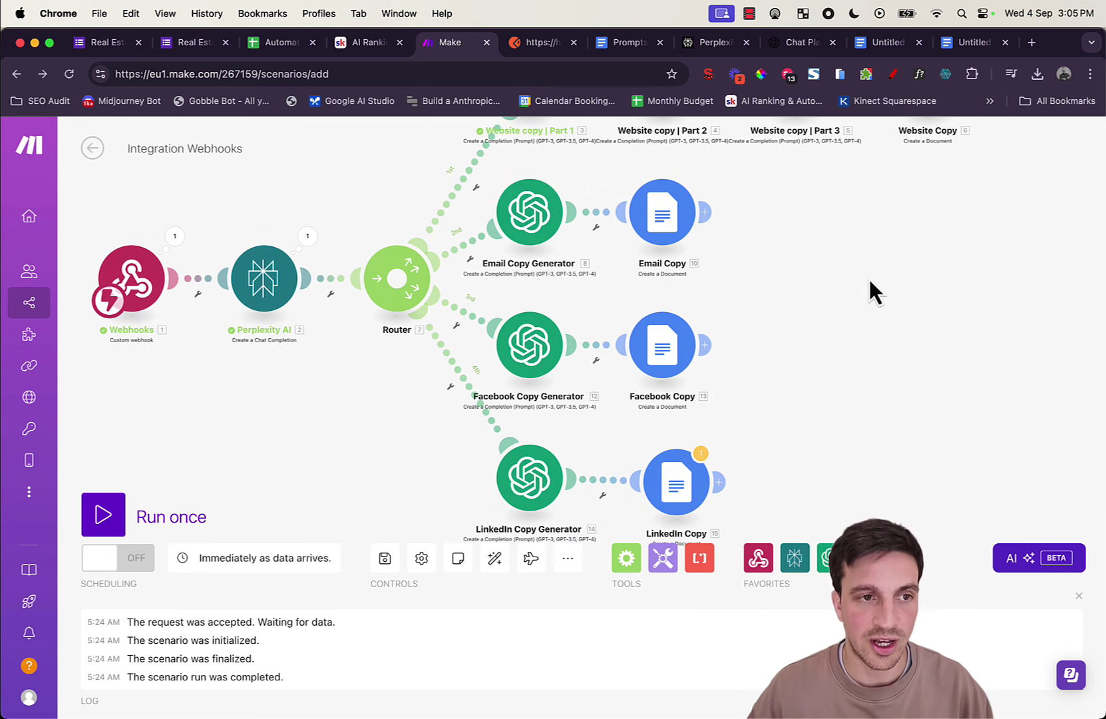
pyautogui.scroll(-3, 845, 320)
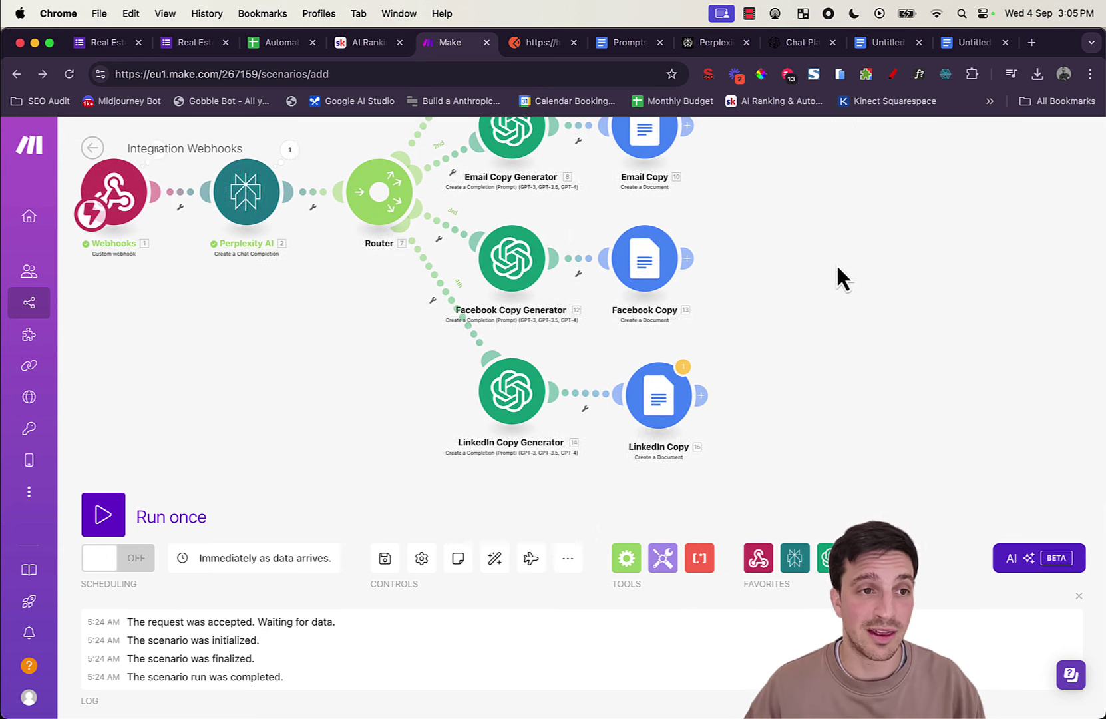
# Step: Replace the LinkedIn Copy content's 12.result mapping with the LinkedIn generator's 14. Result
pyautogui.click(649, 400)
pyautogui.click(832, 407)
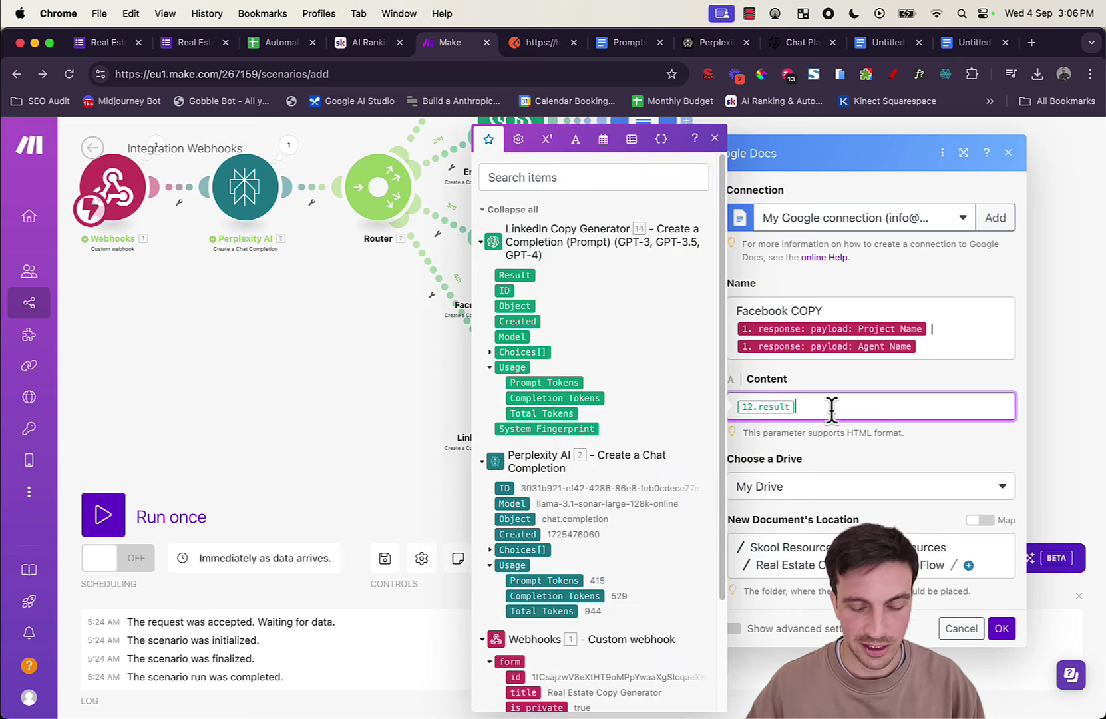
pyautogui.press('BackSpace')
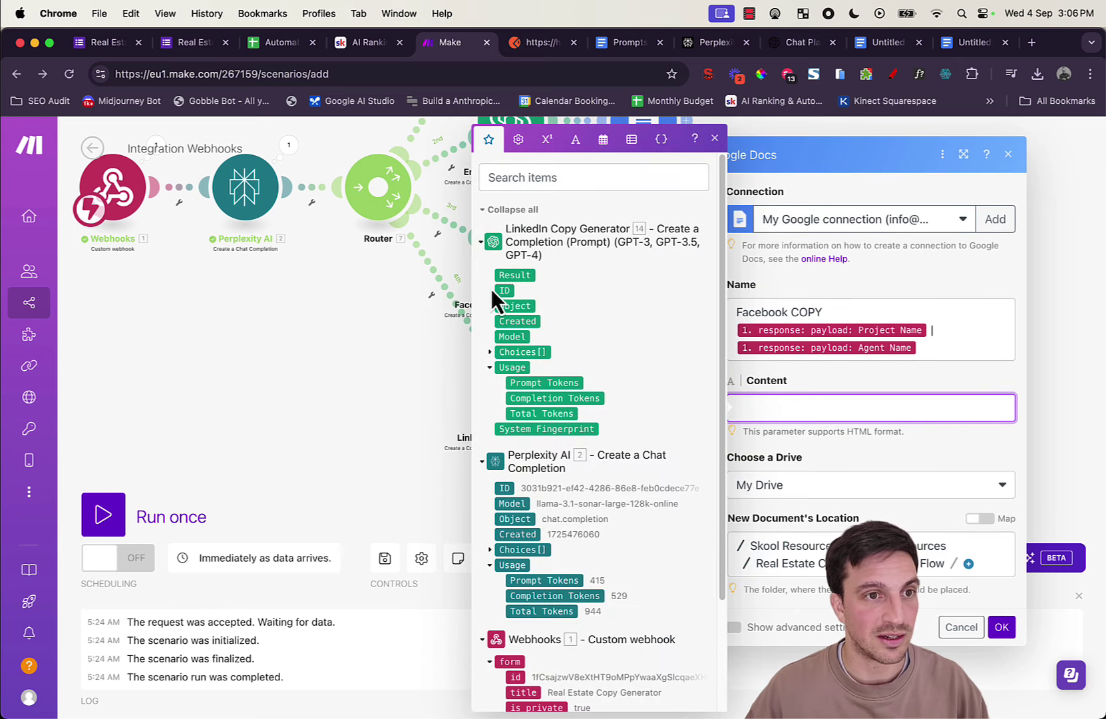
pyautogui.click(507, 279)
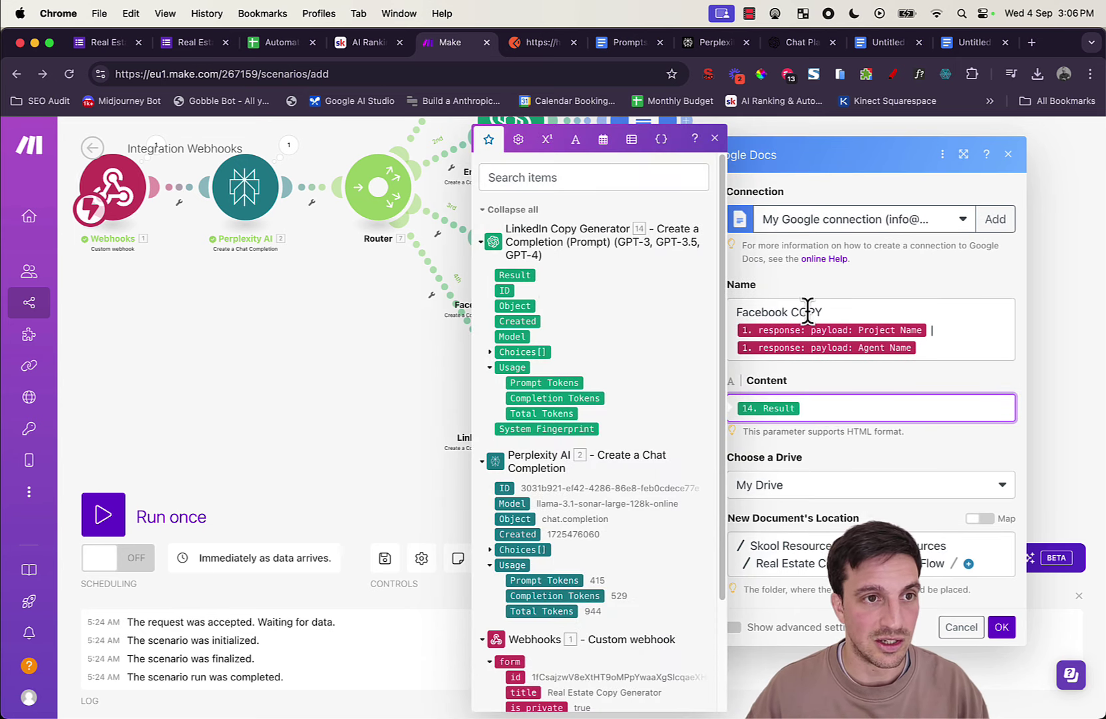
# Step: Change 'Facebook' to 'LinkedIn' in the document name and save the module
pyautogui.doubleClick(776, 311)
pyautogui.write('Linke')
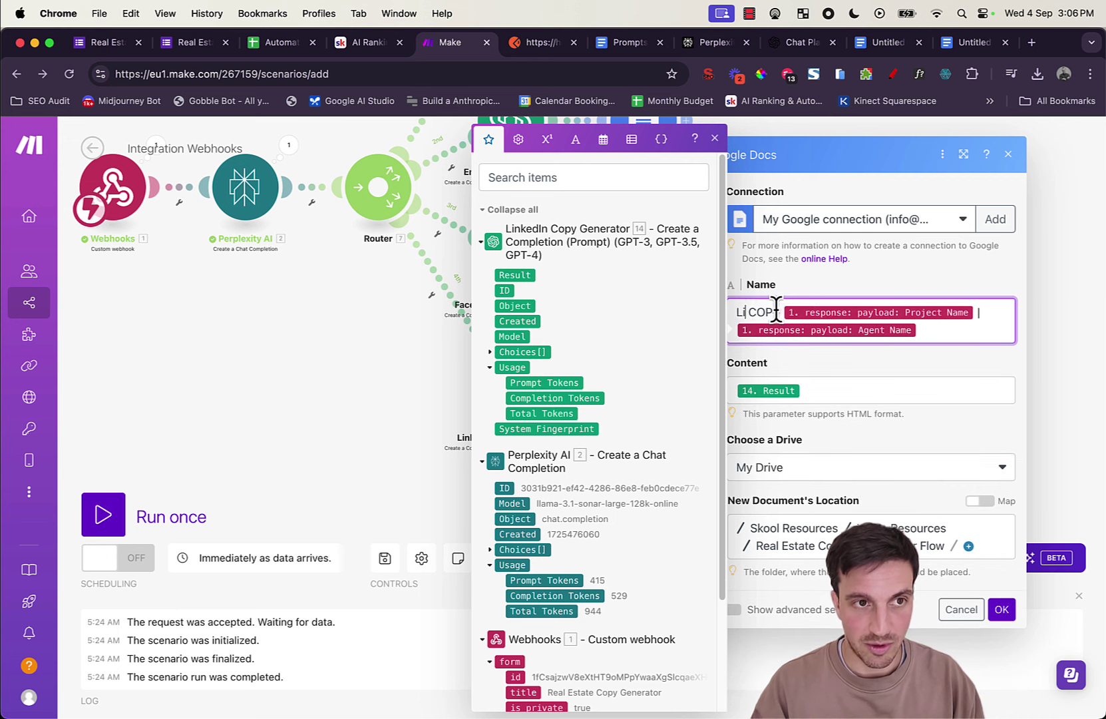
pyautogui.write('d')
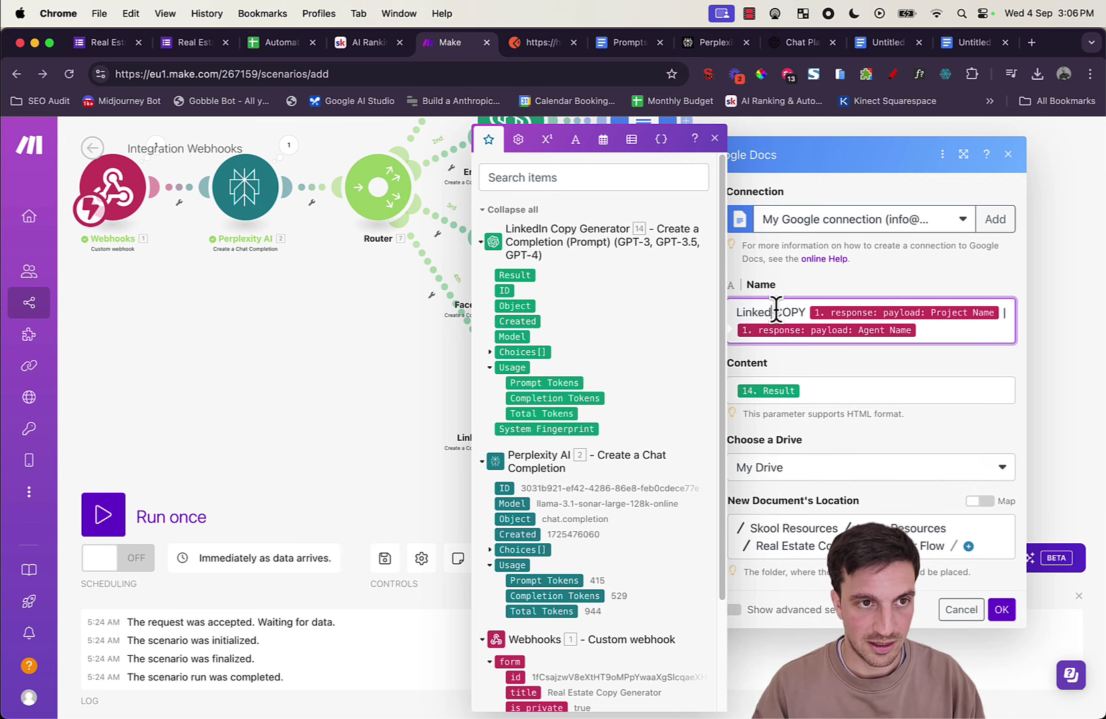
pyautogui.write('In')
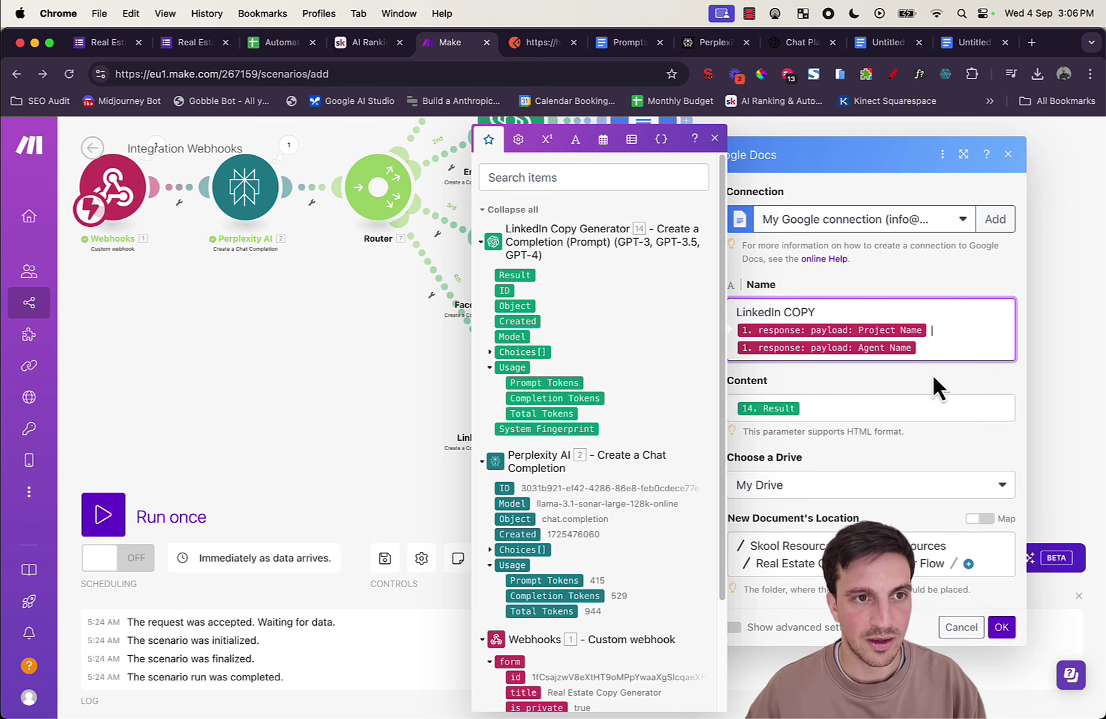
pyautogui.click(823, 259)
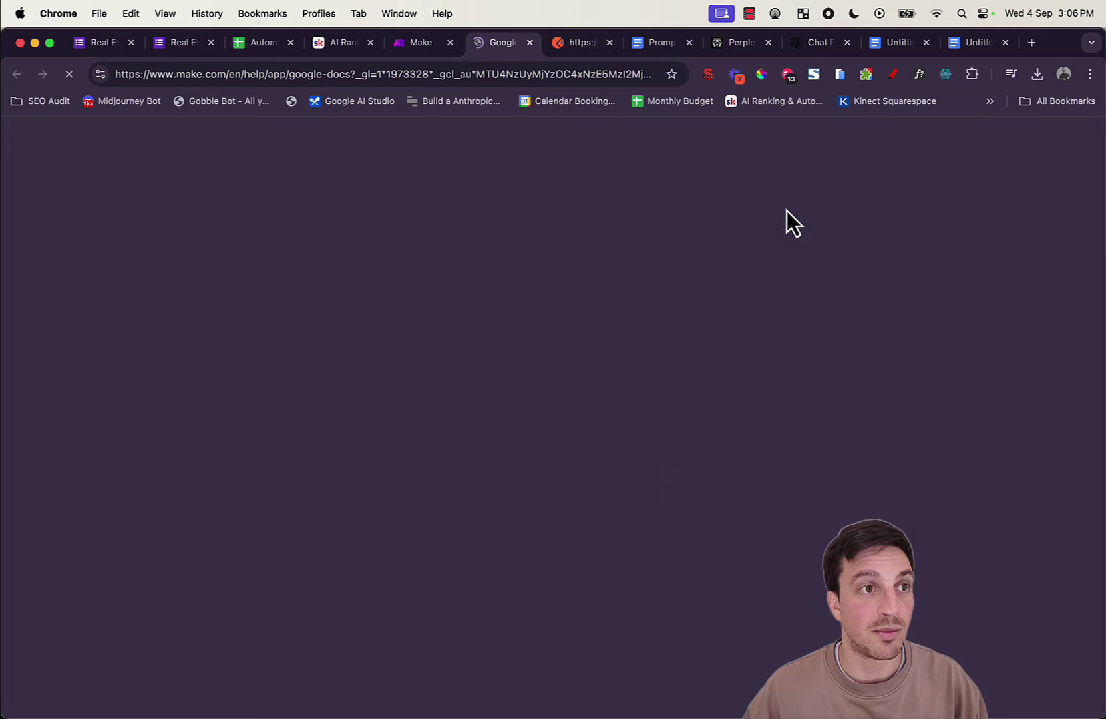
pyautogui.click(422, 42)
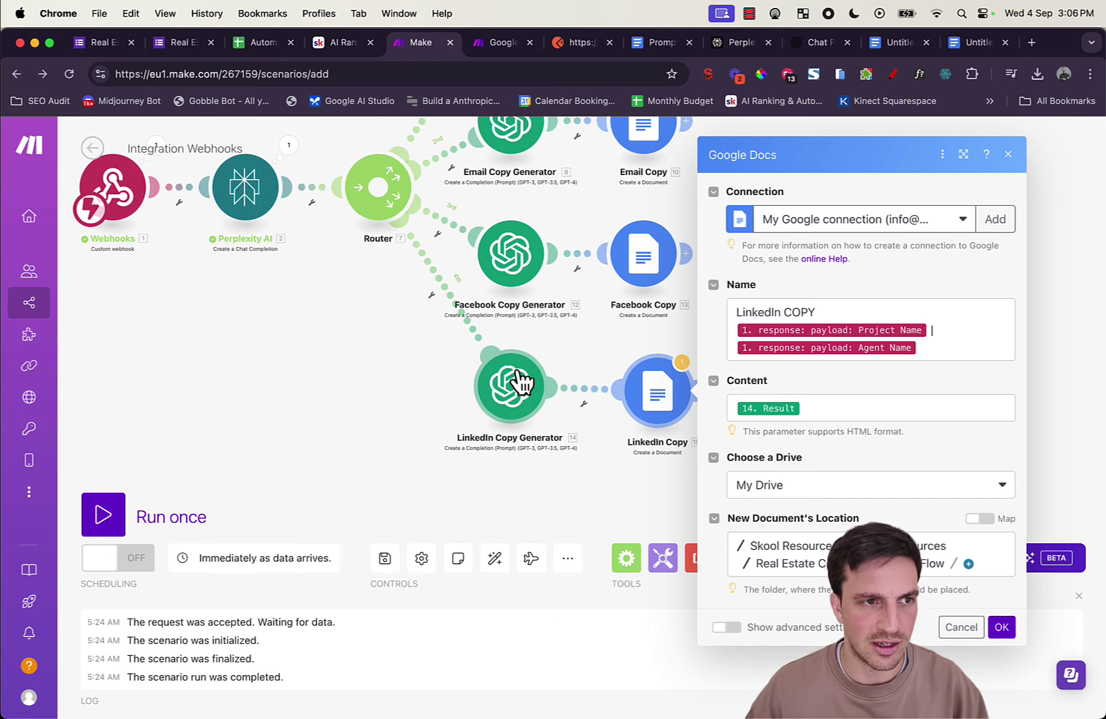
pyautogui.click(1013, 627)
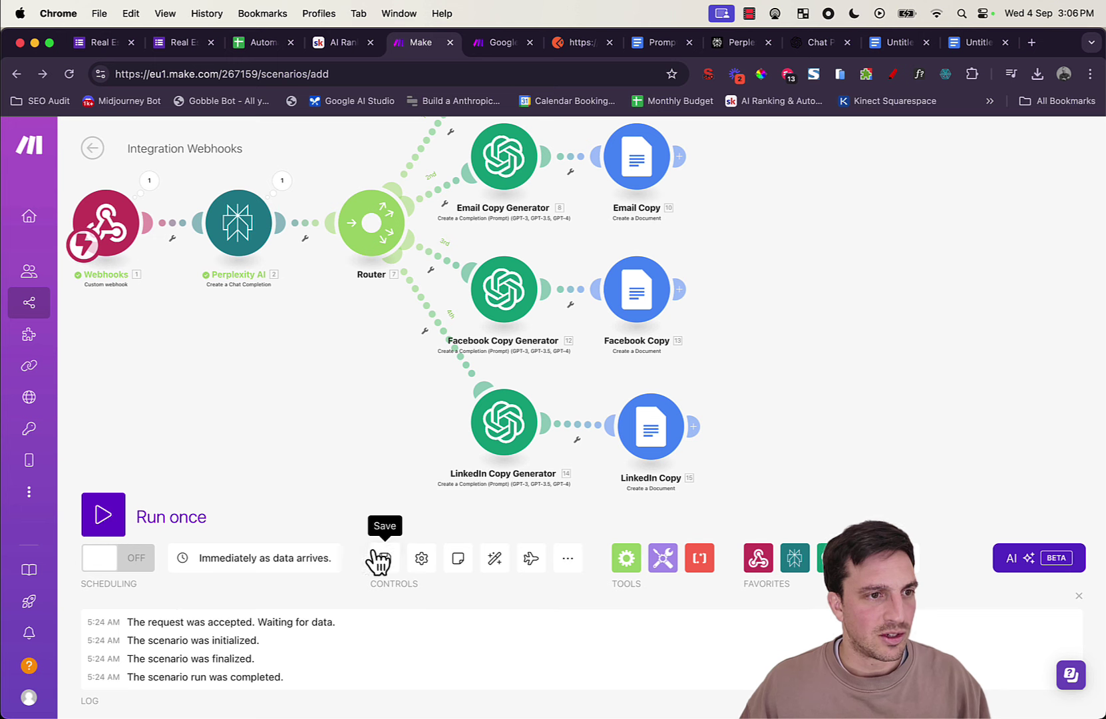
# Step: Auto-align the scenario, pan across all four branches, and glance at the Automation Example spreadsheet
pyautogui.click(498, 561)
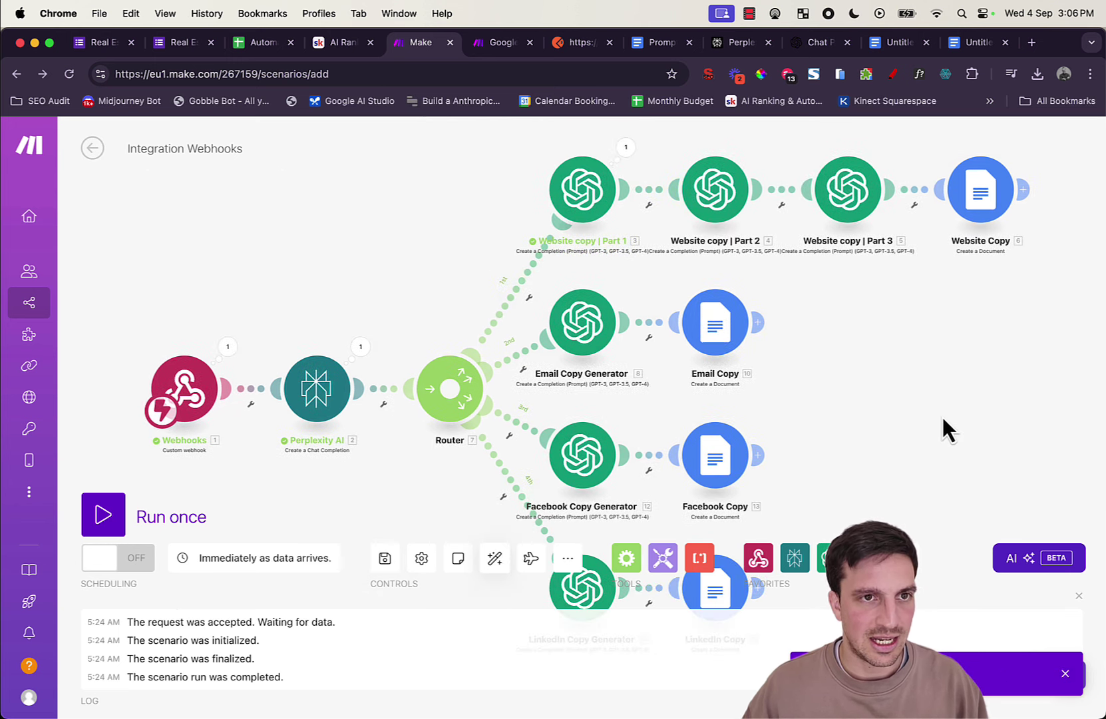
pyautogui.moveTo(943, 418); pyautogui.dragTo(715, 418)
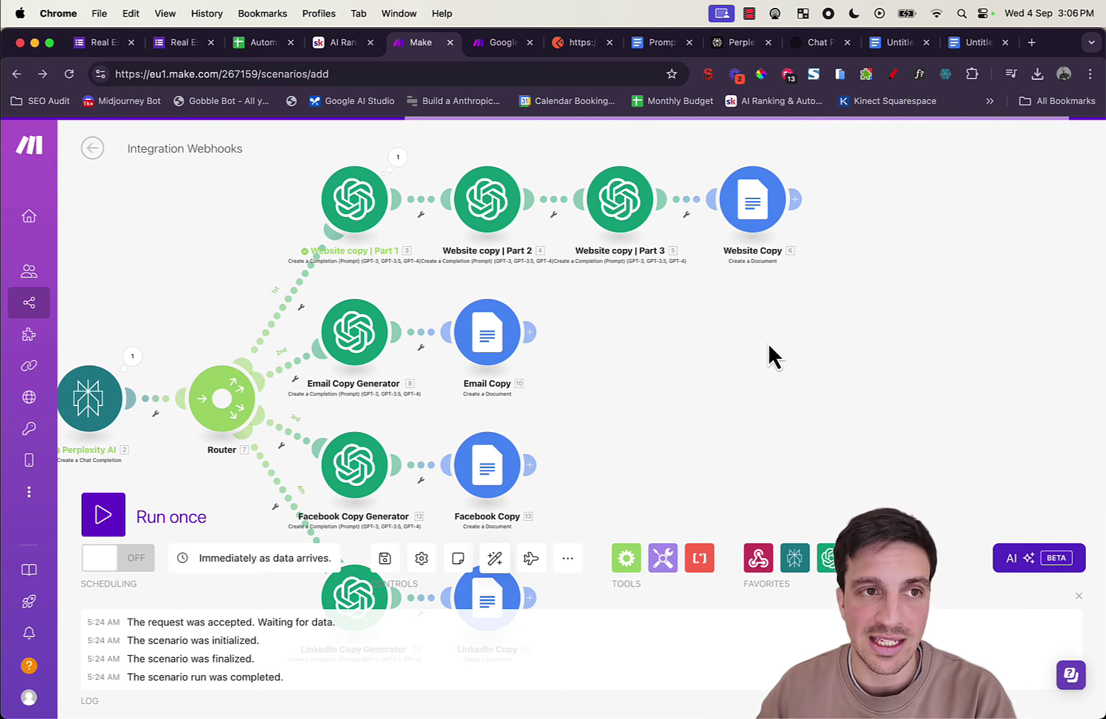
pyautogui.click(249, 43)
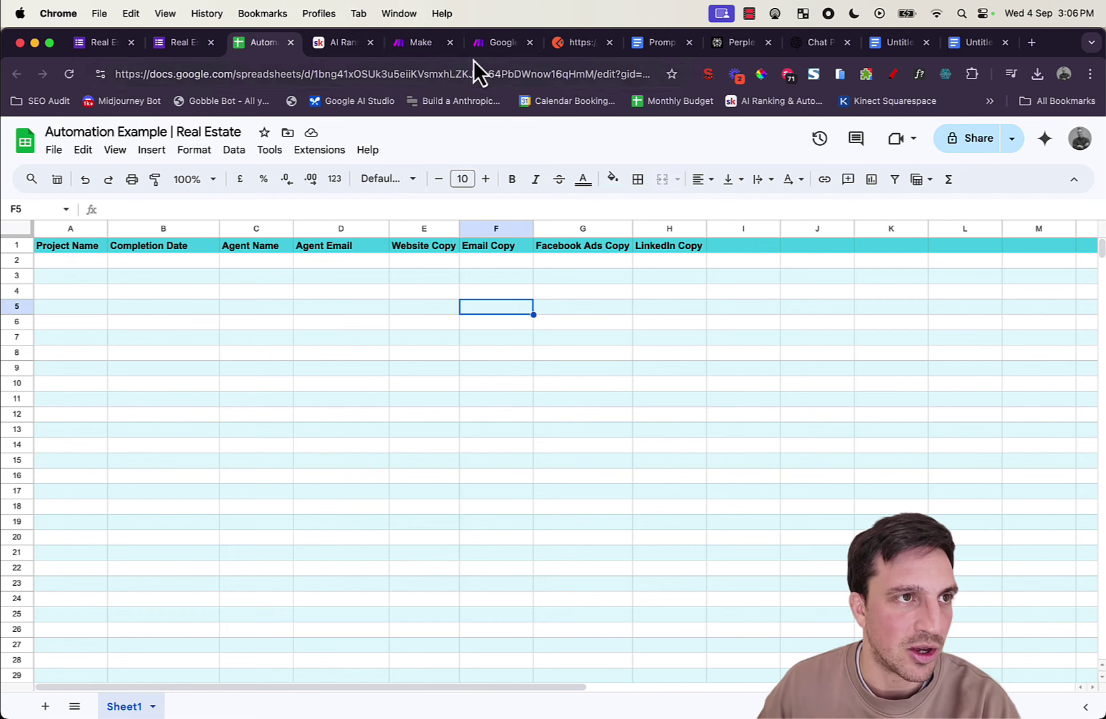
pyautogui.click(415, 46)
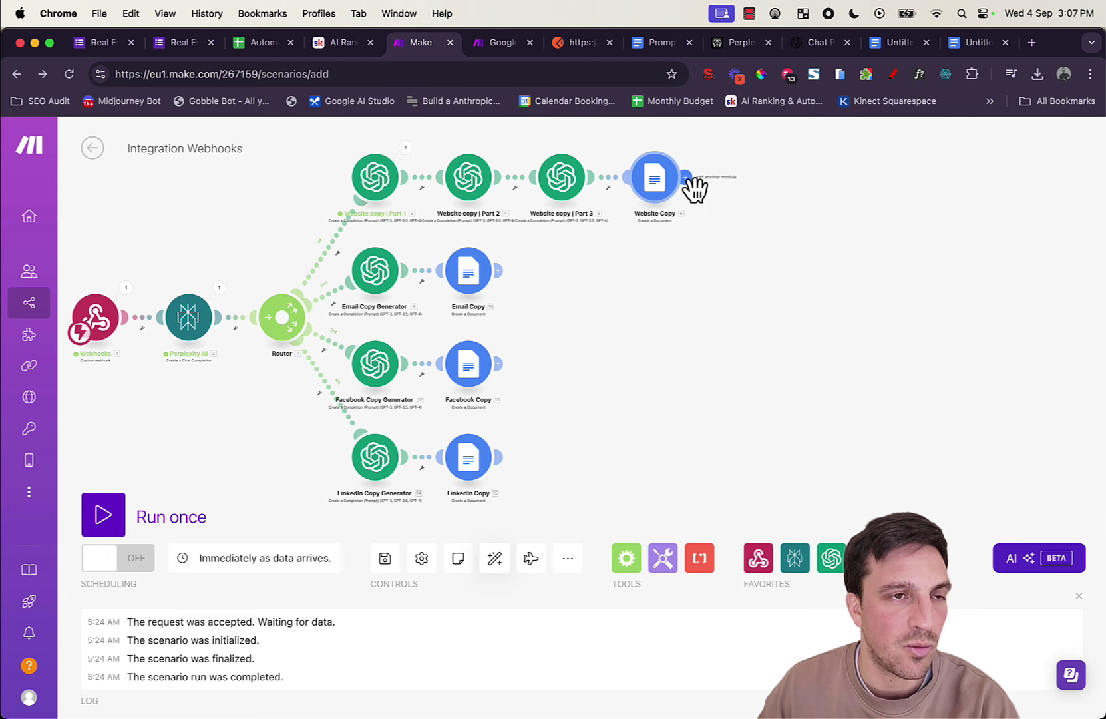
# Step: Search 'sheets' for a new step after Website Copy and scroll to the Google Sheets ROWS actions
pyautogui.click(691, 181)
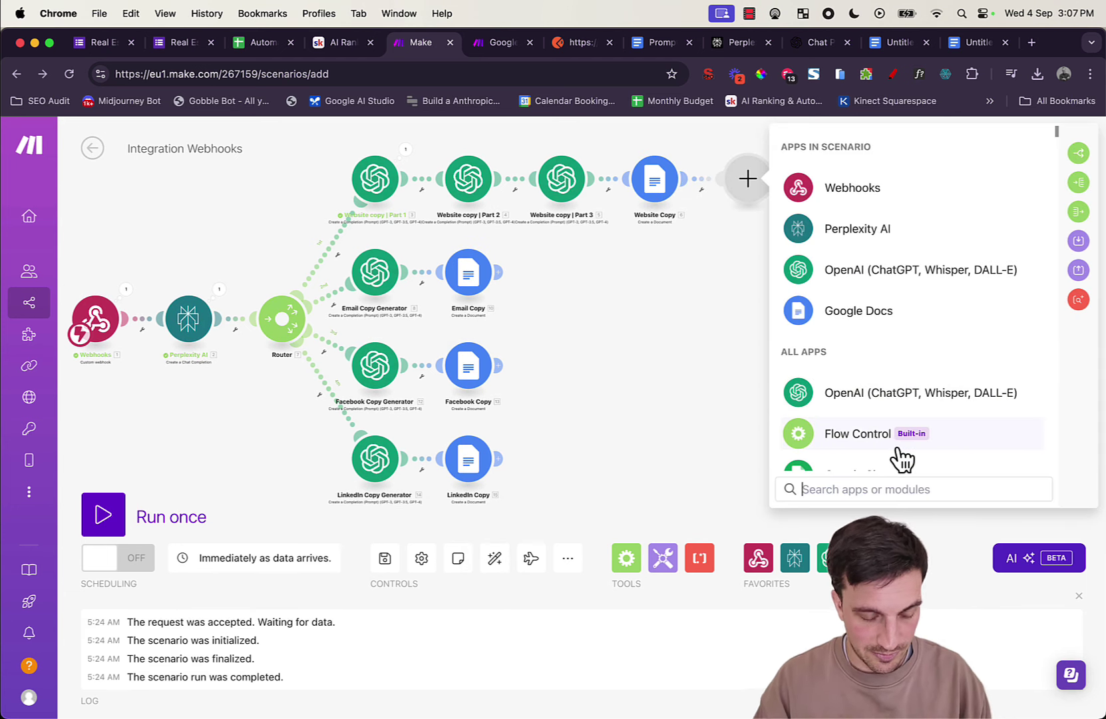
pyautogui.write('sheets')
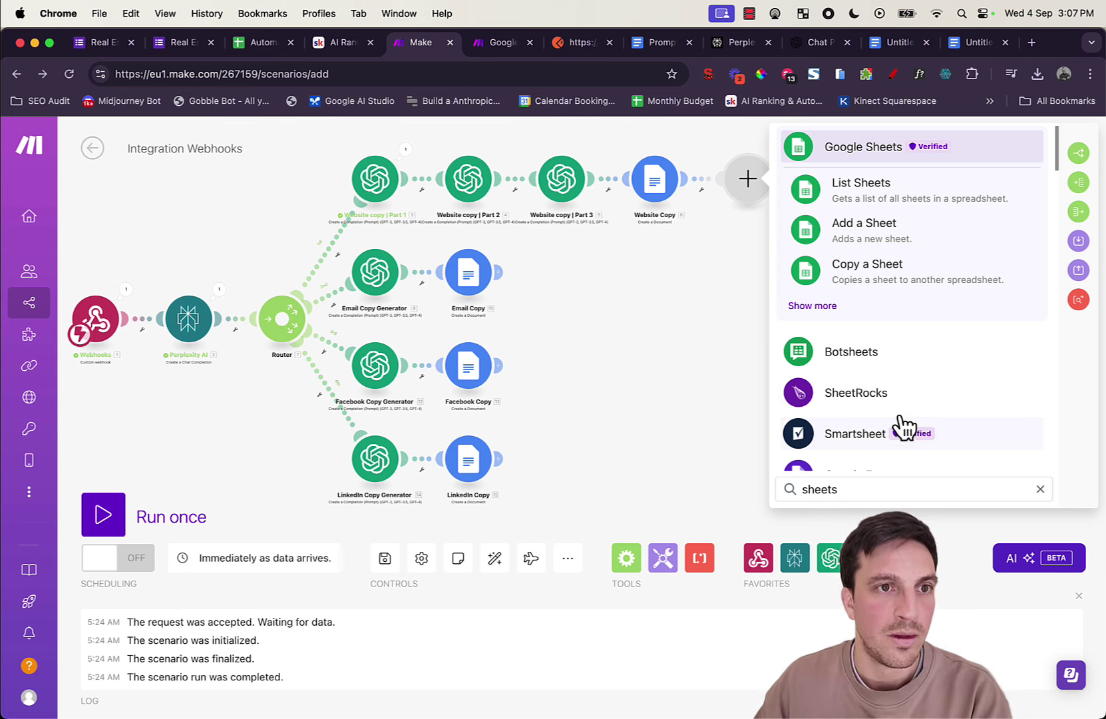
pyautogui.click(807, 307)
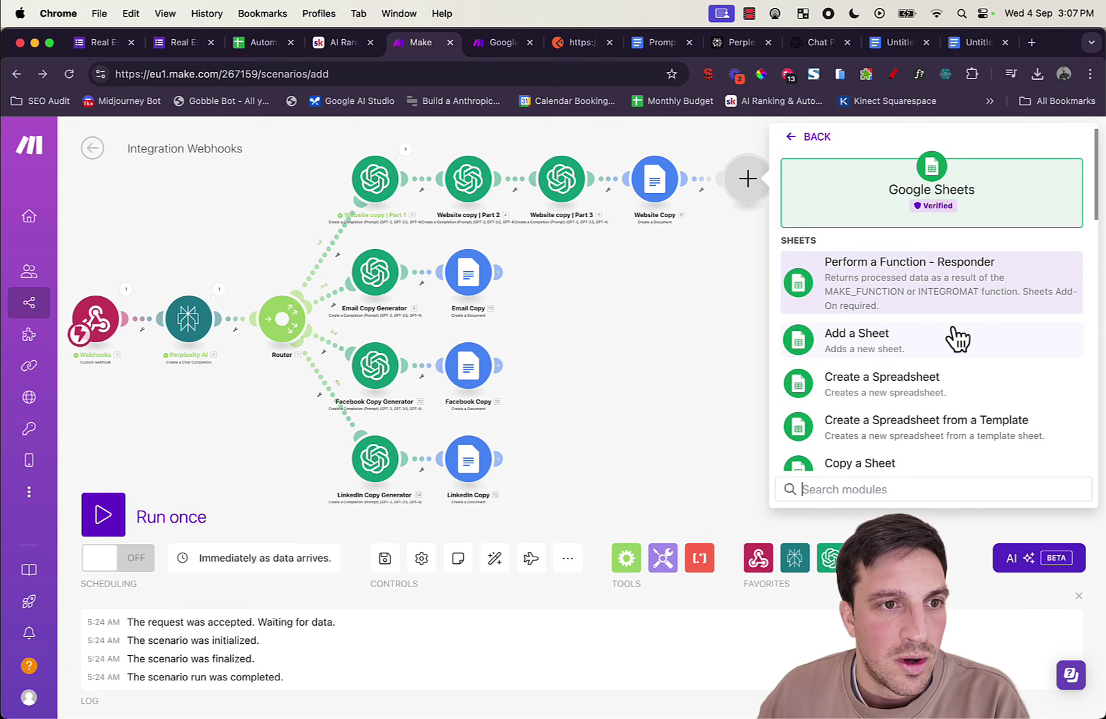
pyautogui.scroll(-5, 954, 296)
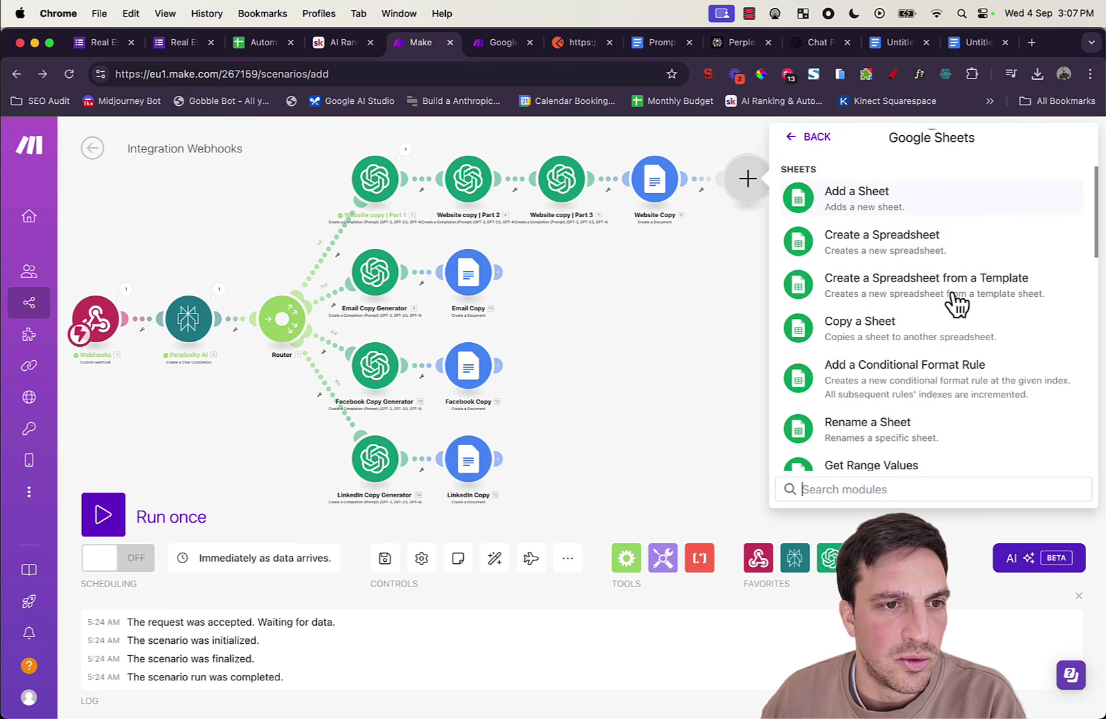
pyautogui.scroll(-8, 958, 306)
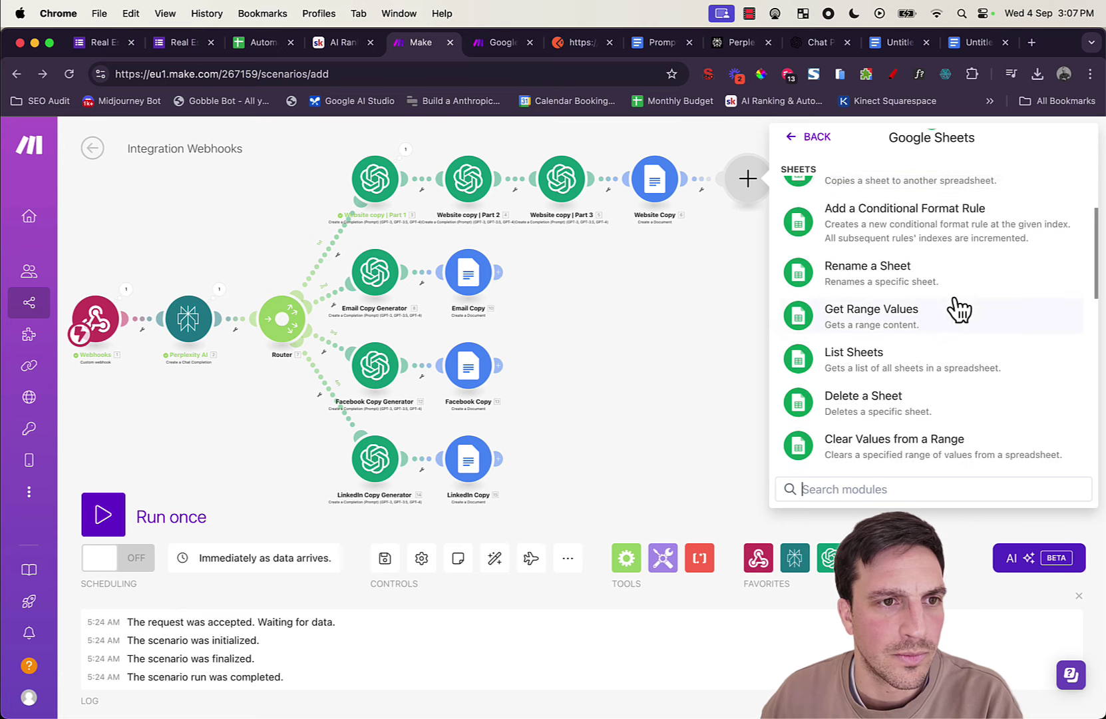
pyautogui.scroll(-2, 958, 306)
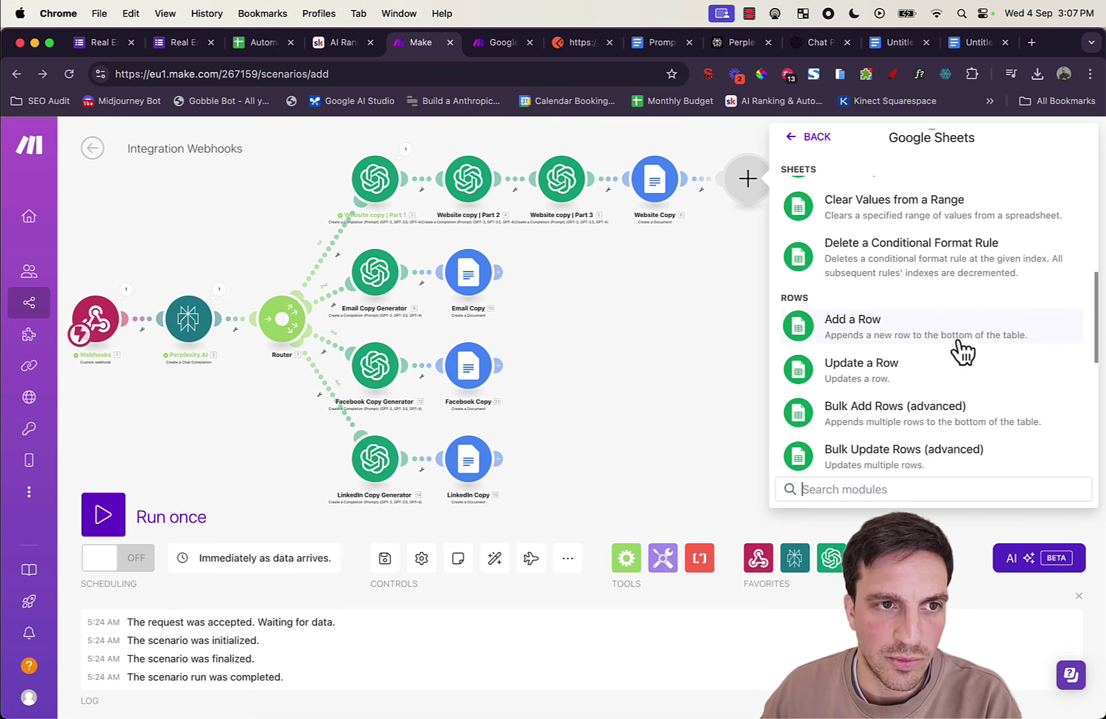
# Step: Add a Google Sheets Add a Row step writing to Sheet1 of the Automation Example | Real Estate spreadsheet
pyautogui.click(928, 336)
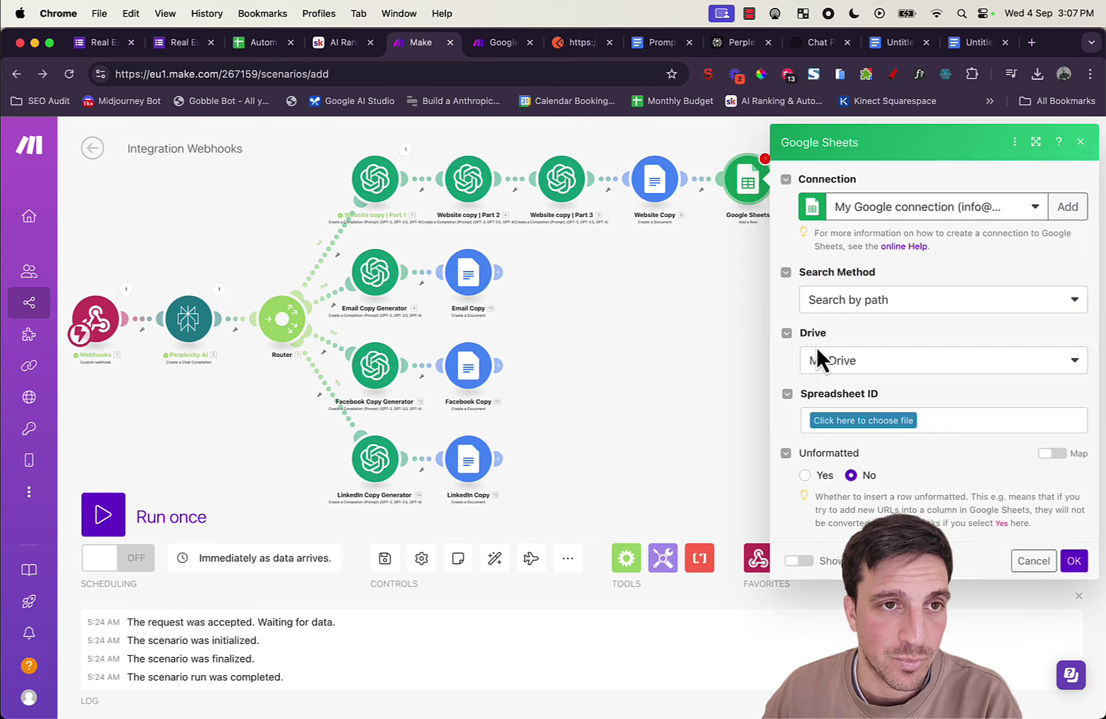
pyautogui.click(890, 424)
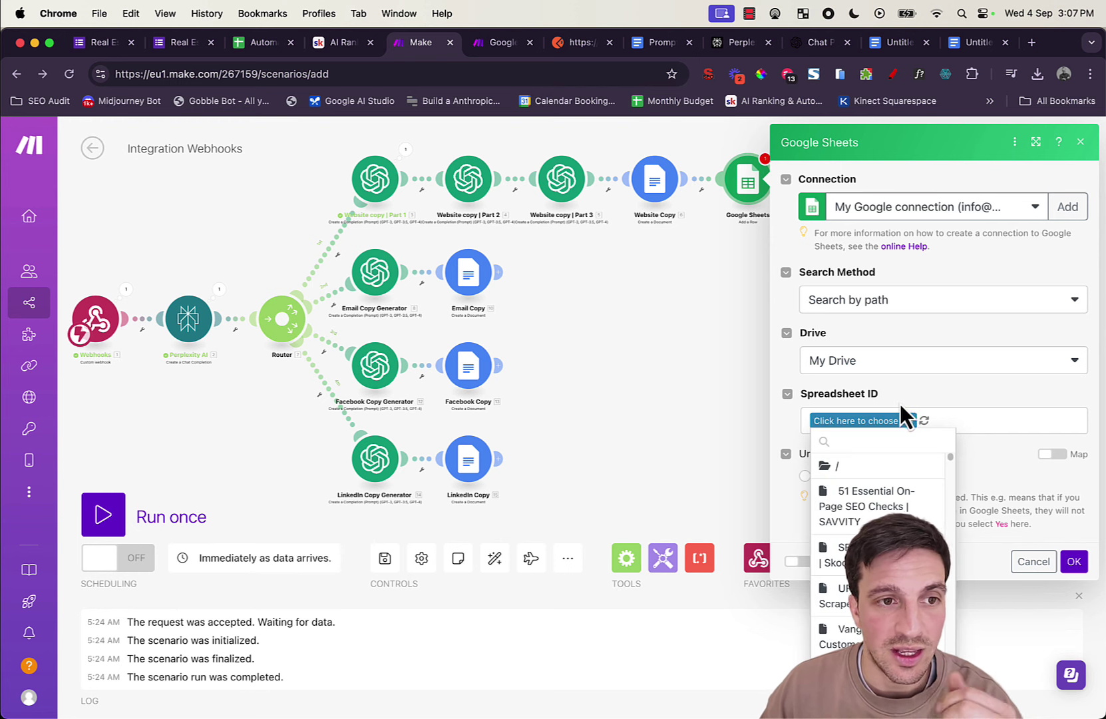
pyautogui.scroll(-3, 918, 532)
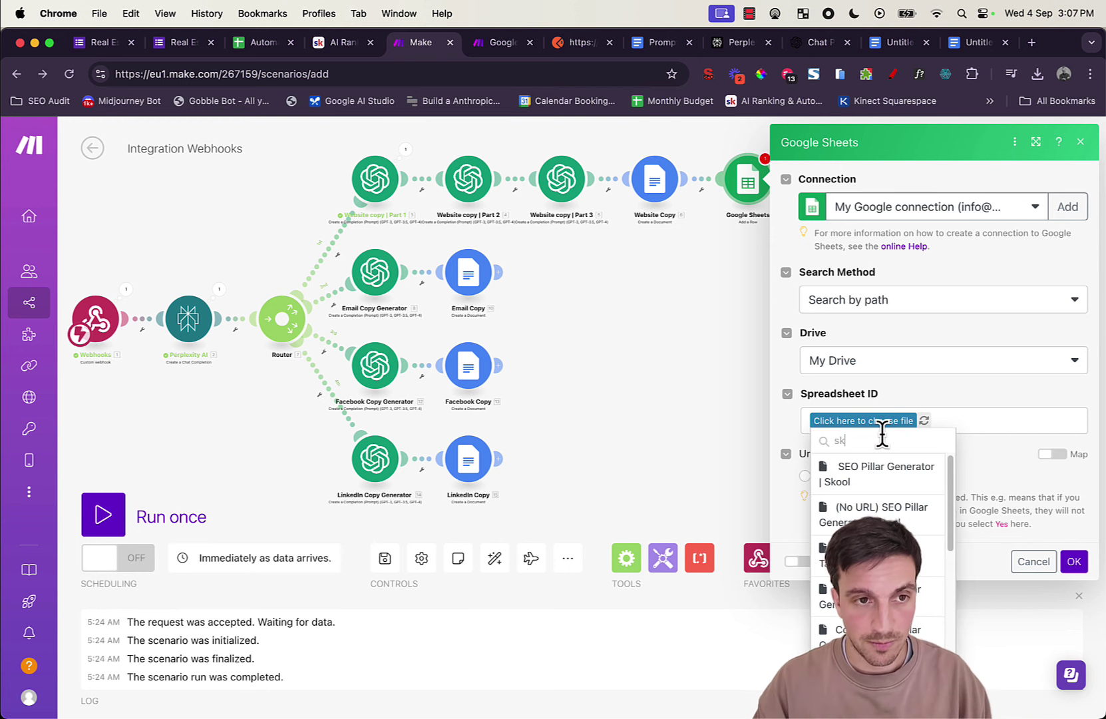
pyautogui.click(918, 533)
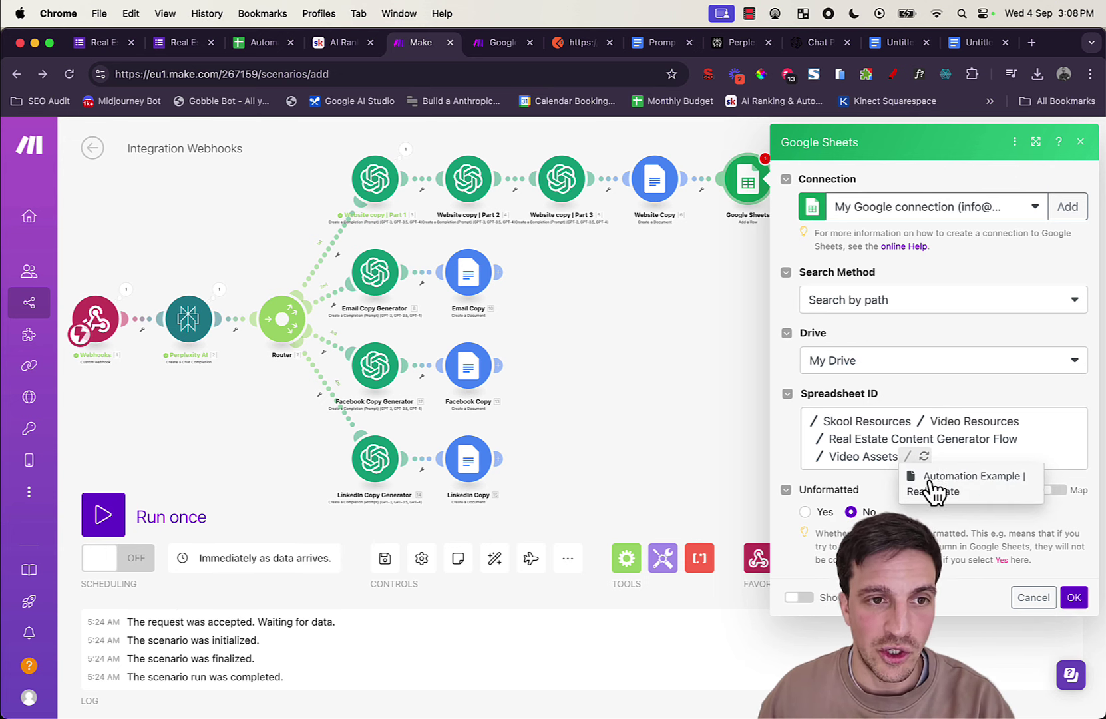
pyautogui.click(933, 484)
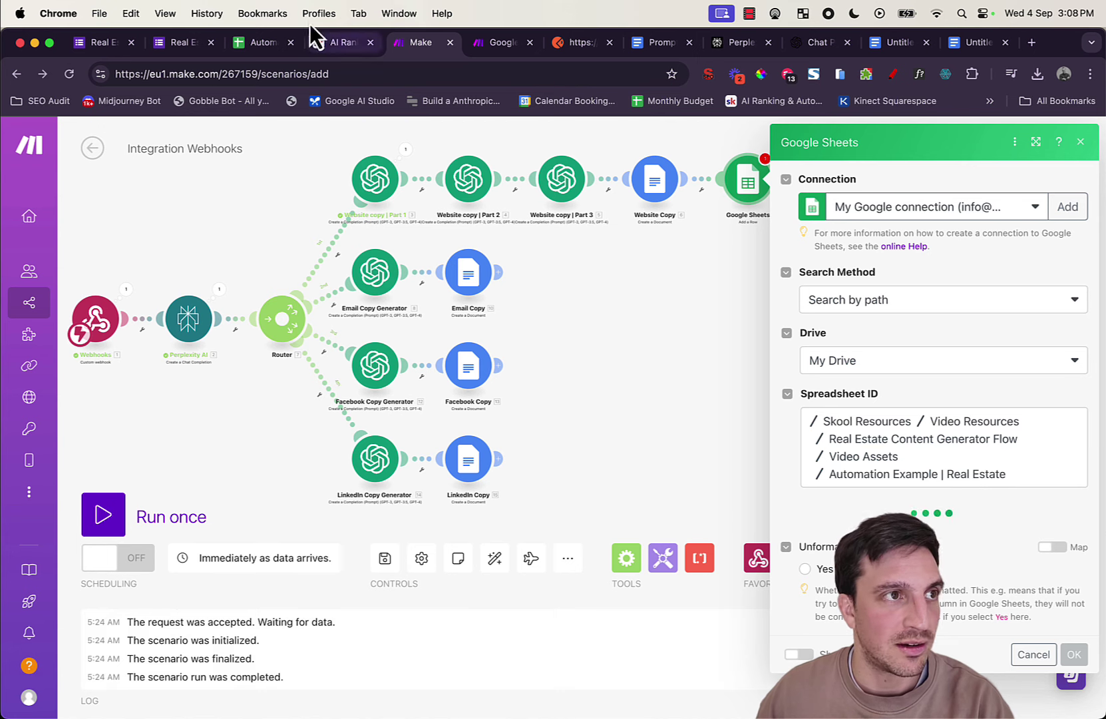
pyautogui.click(270, 41)
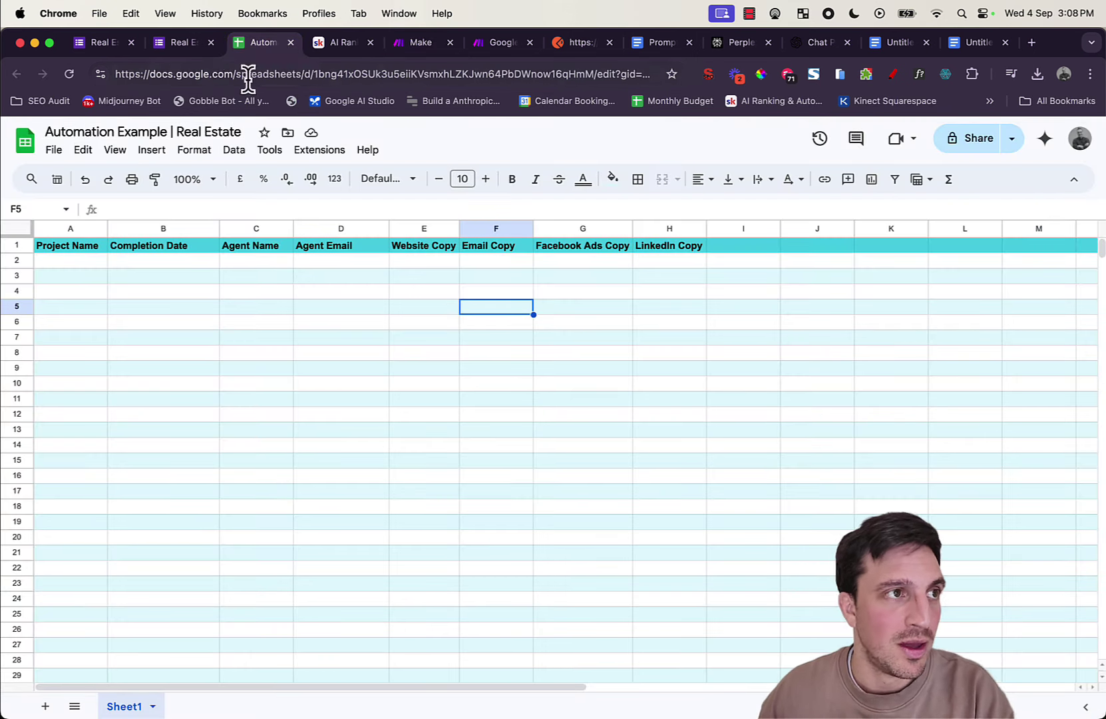
pyautogui.click(401, 48)
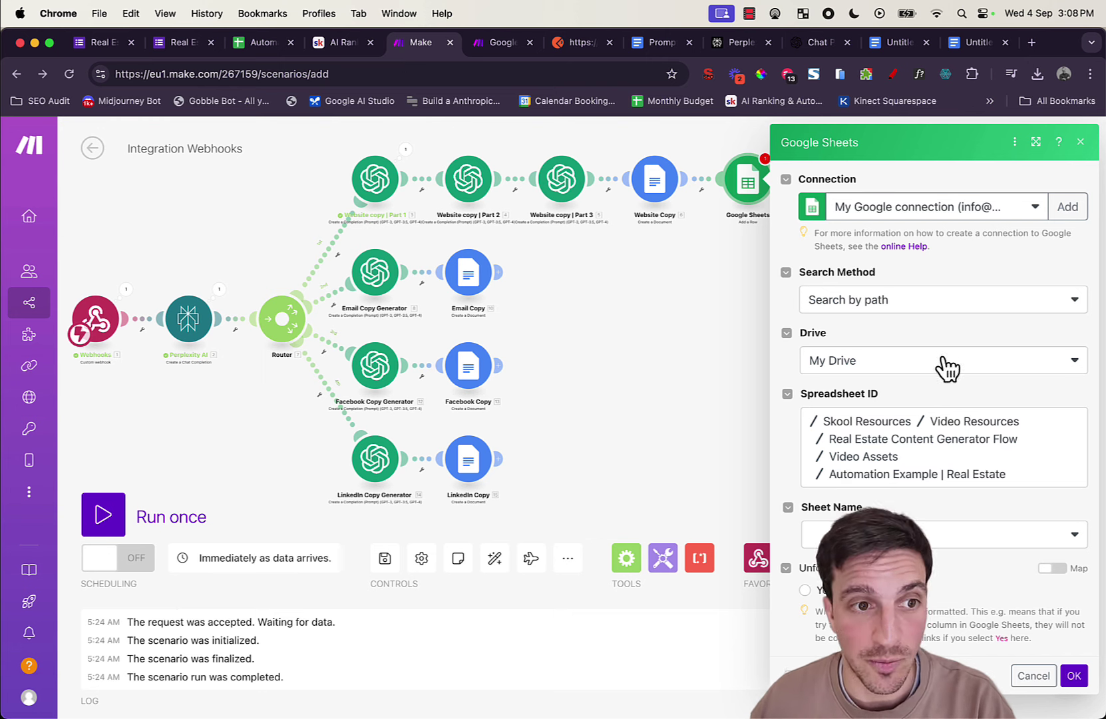
pyautogui.click(933, 534)
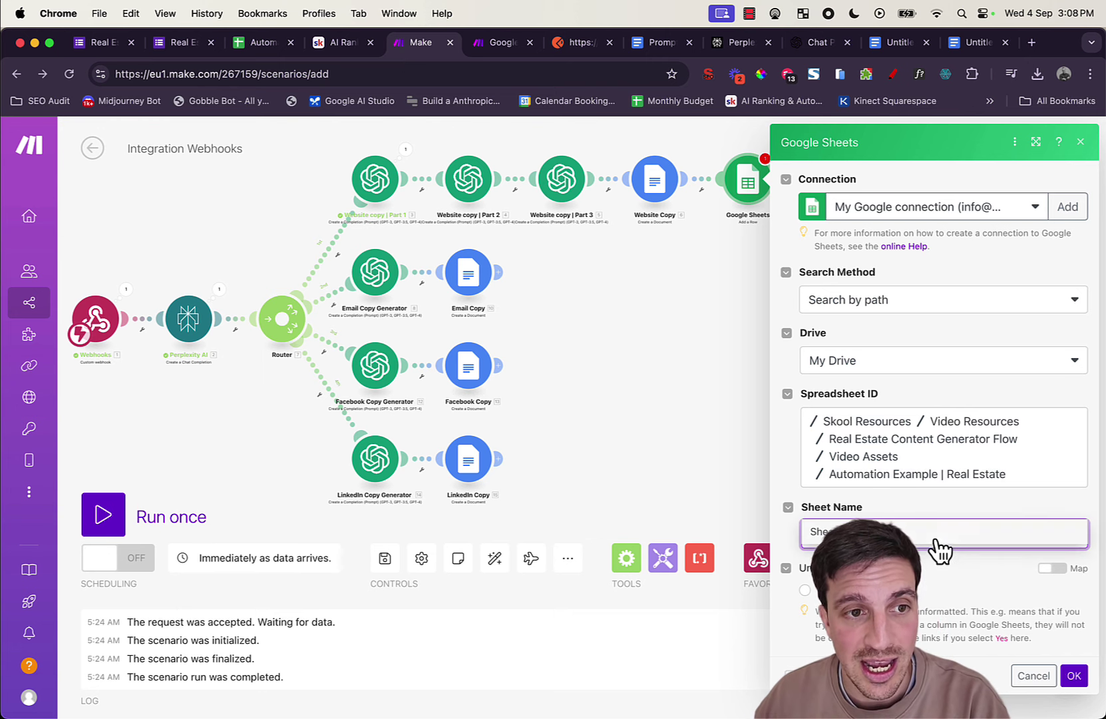
pyautogui.scroll(-2, 905, 415)
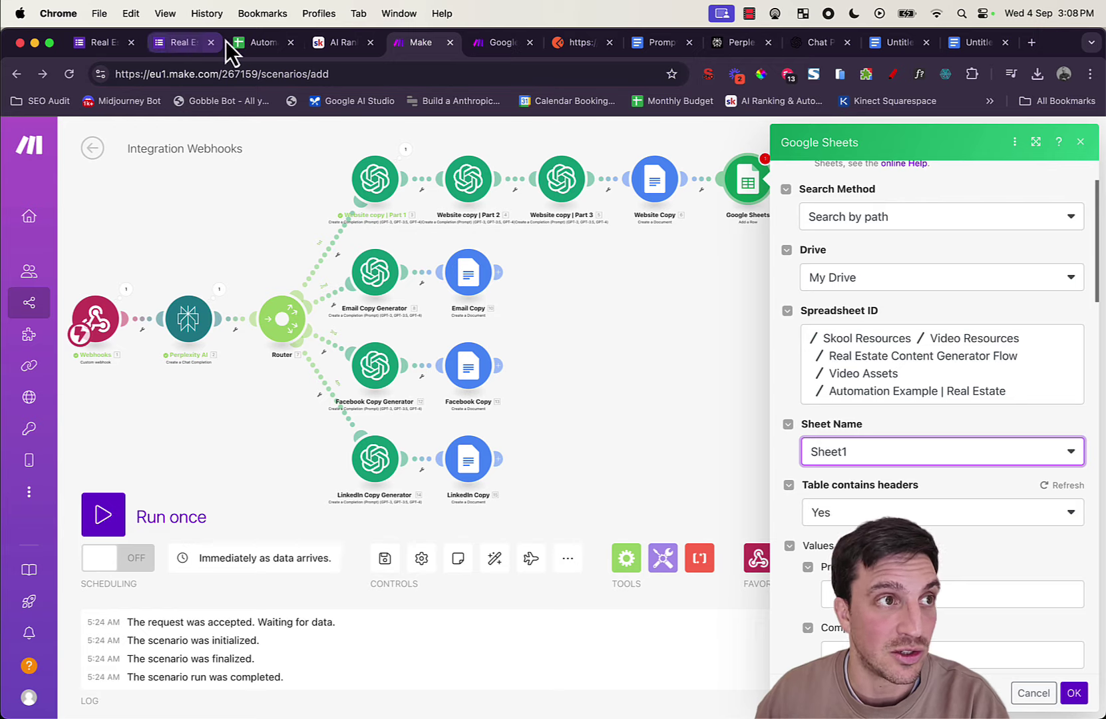
# Step: Map the form response's Project Name into the Project Name (A) column
pyautogui.click(256, 42)
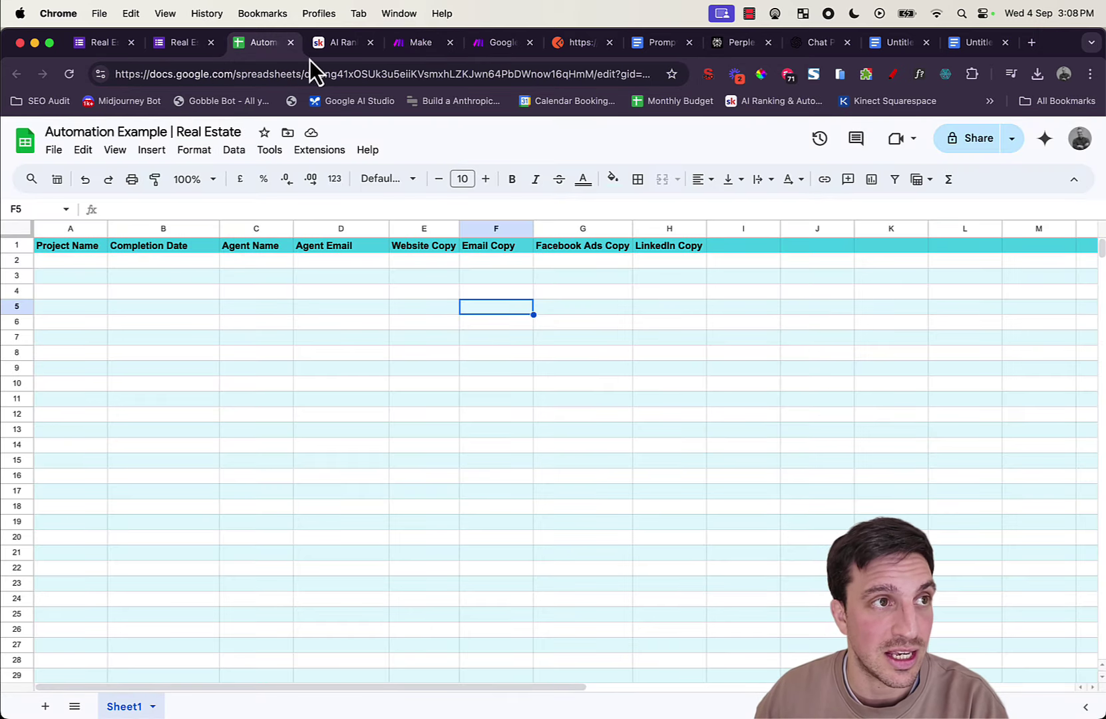
pyautogui.click(427, 44)
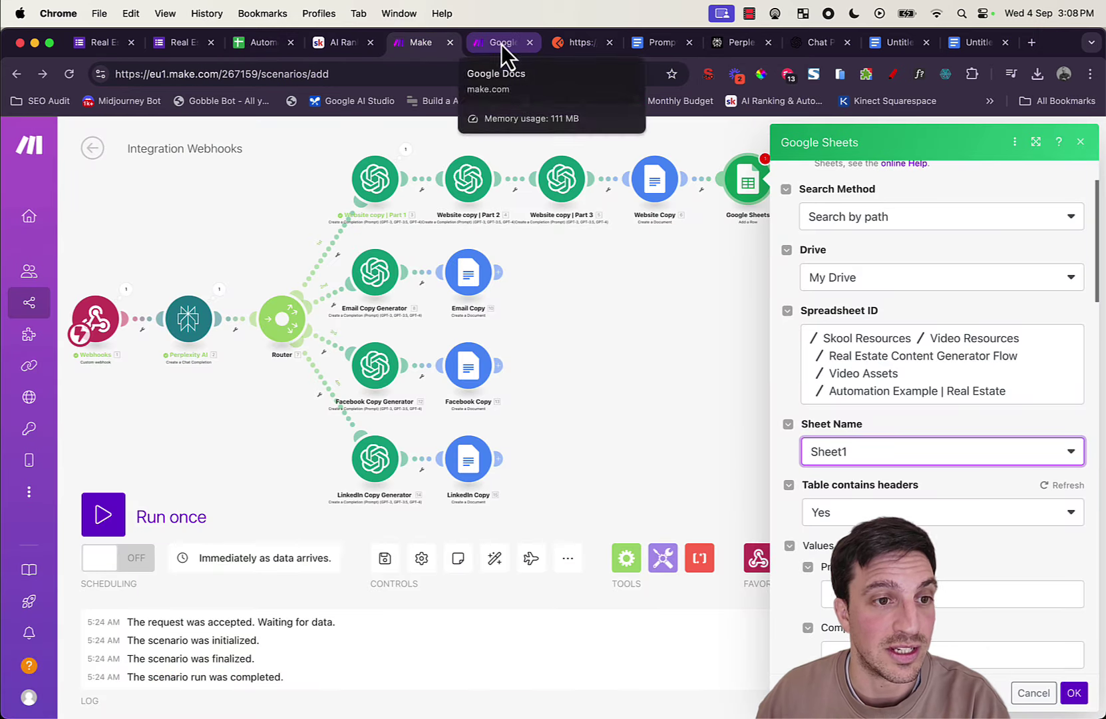
pyautogui.scroll(-2, 958, 368)
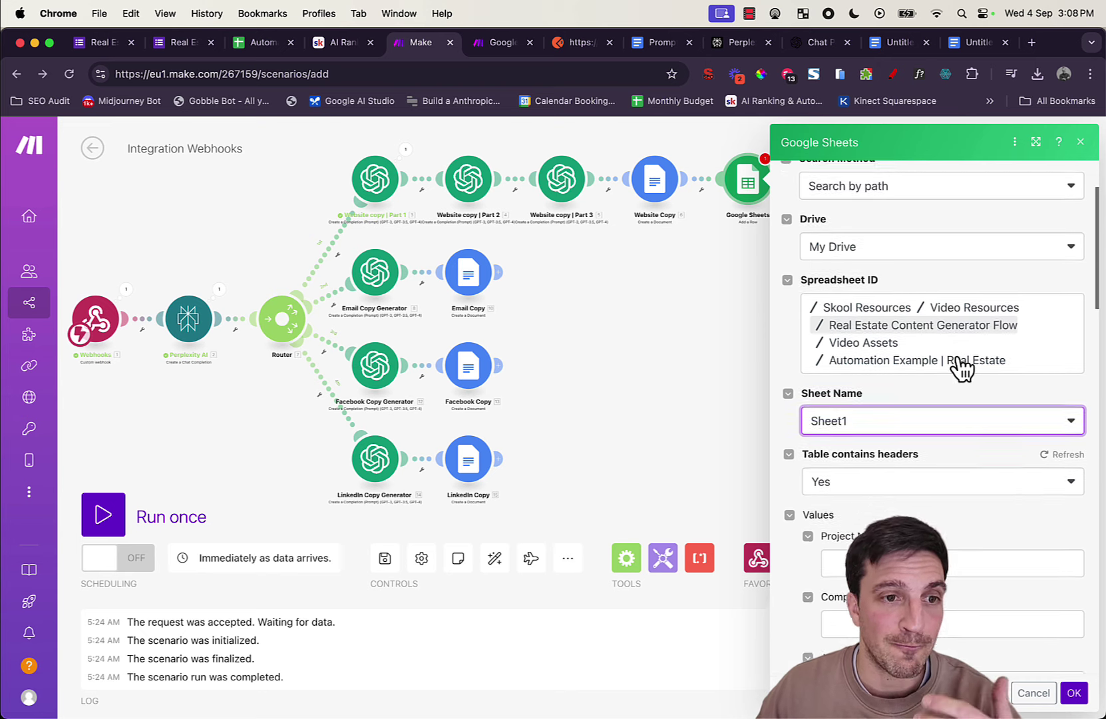
pyautogui.scroll(-3, 934, 412)
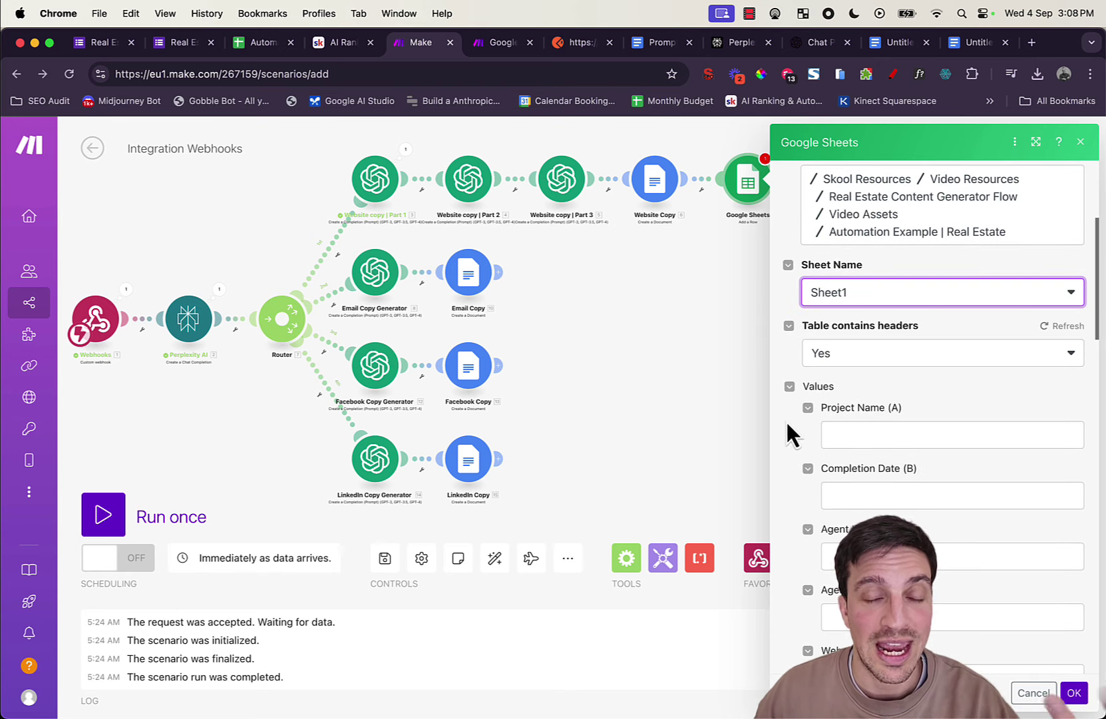
pyautogui.click(859, 434)
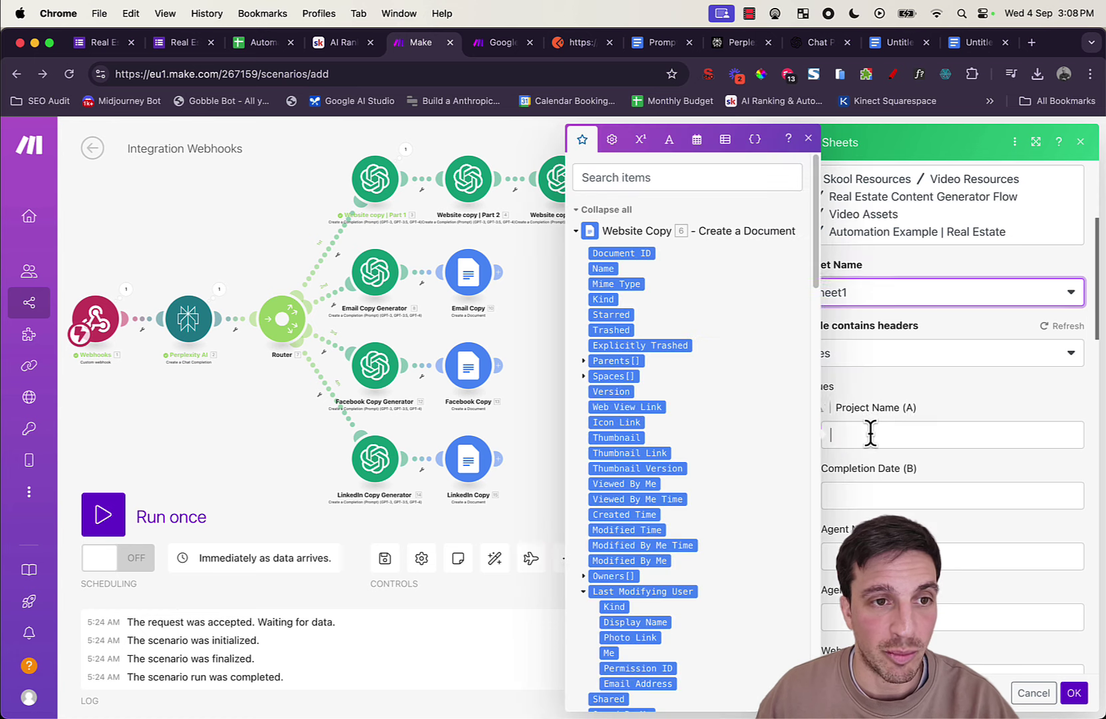
pyautogui.scroll(-20, 765, 439)
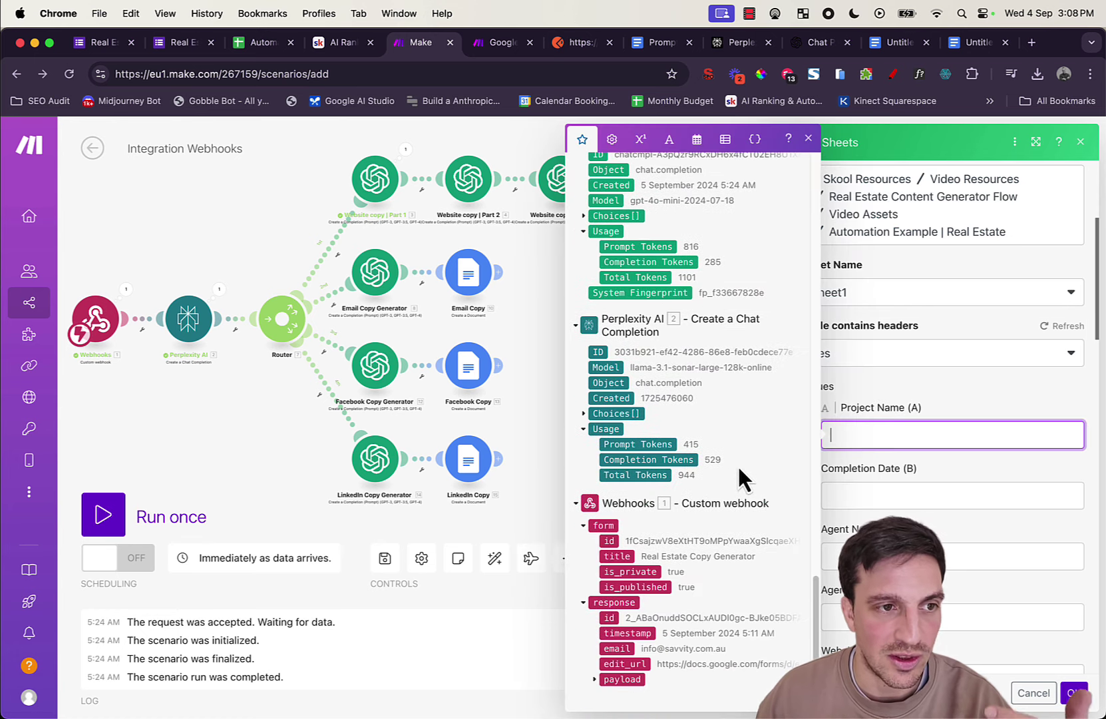
pyautogui.click(616, 679)
pyautogui.scroll(-3, 632, 539)
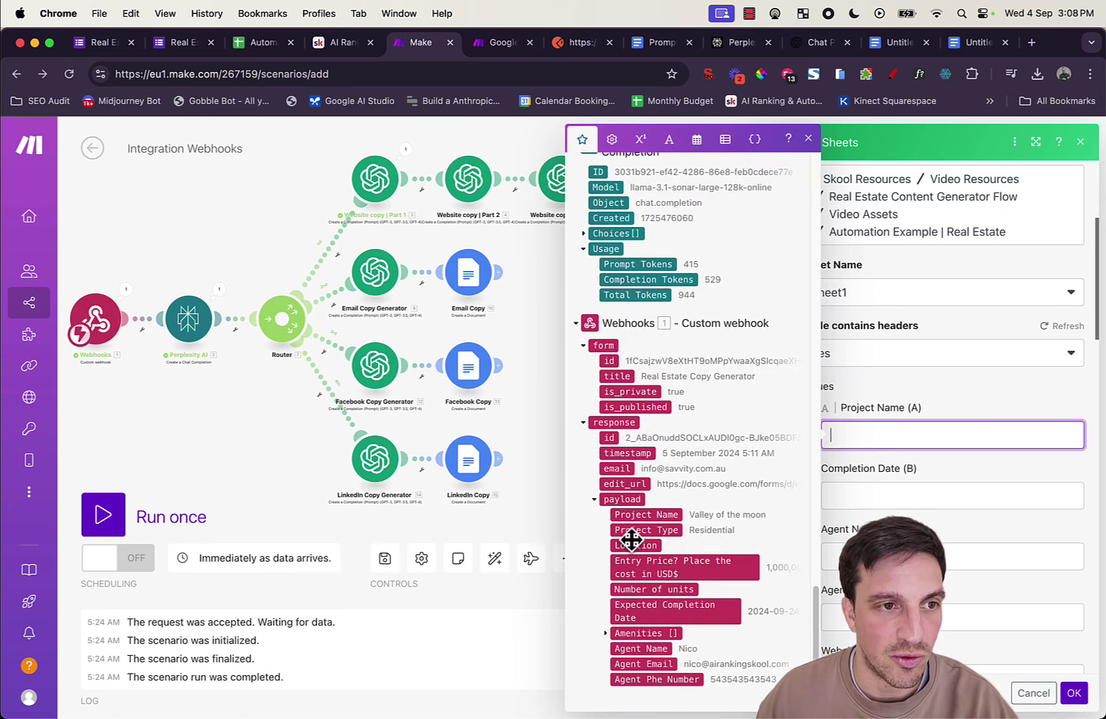
pyautogui.click(640, 514)
pyautogui.click(851, 494)
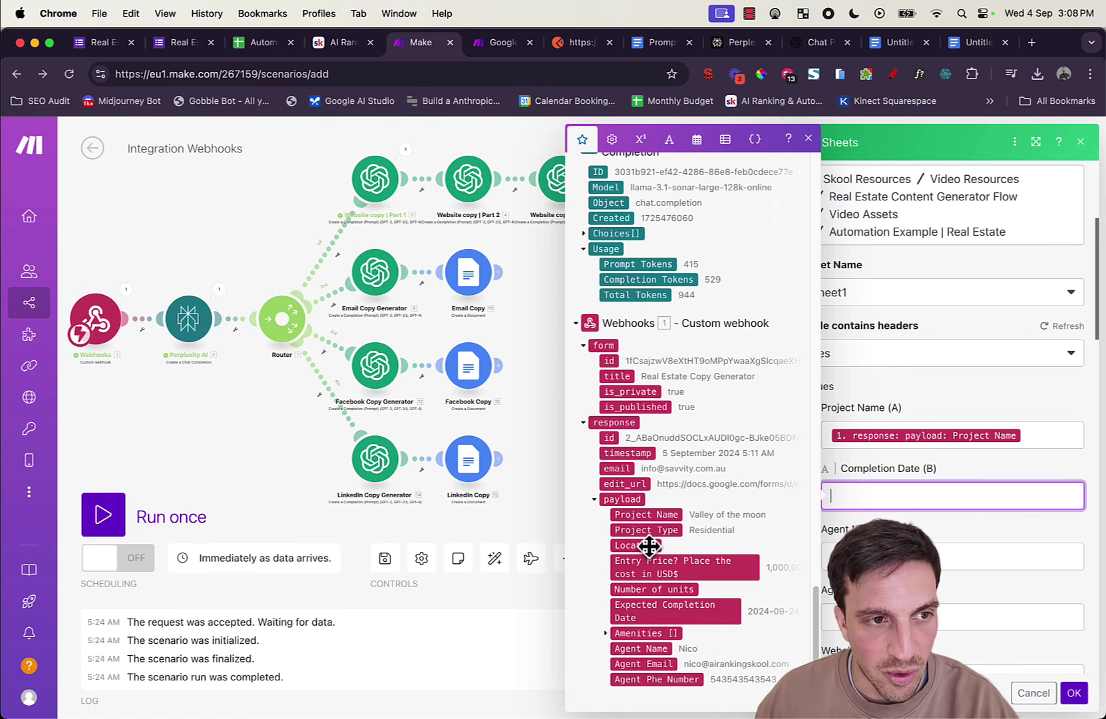
# Step: Map the payload's completion date, agent name and agent email into columns B, C and D
pyautogui.click(649, 607)
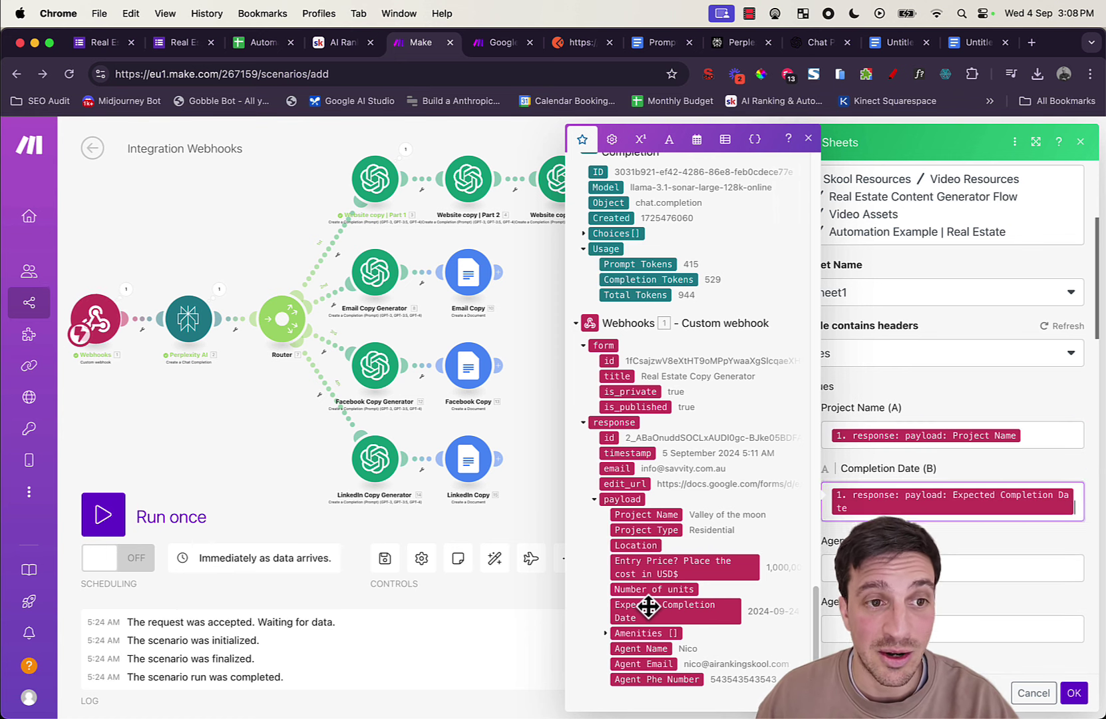
pyautogui.click(865, 568)
pyautogui.scroll(-3, 915, 466)
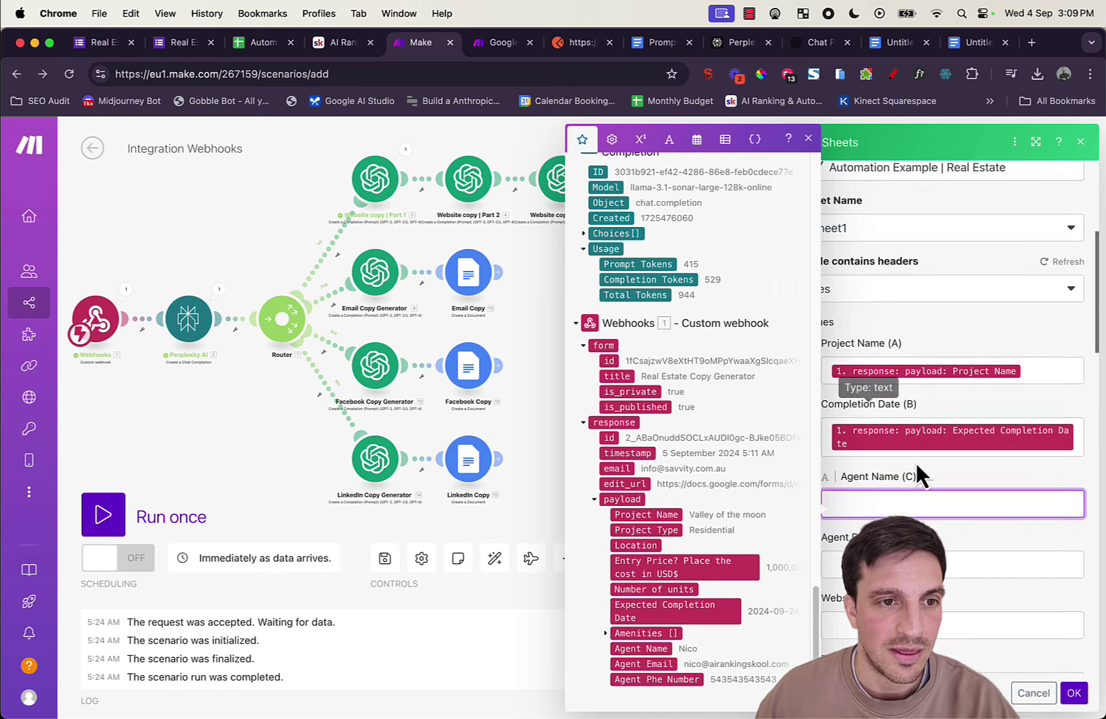
pyautogui.click(641, 648)
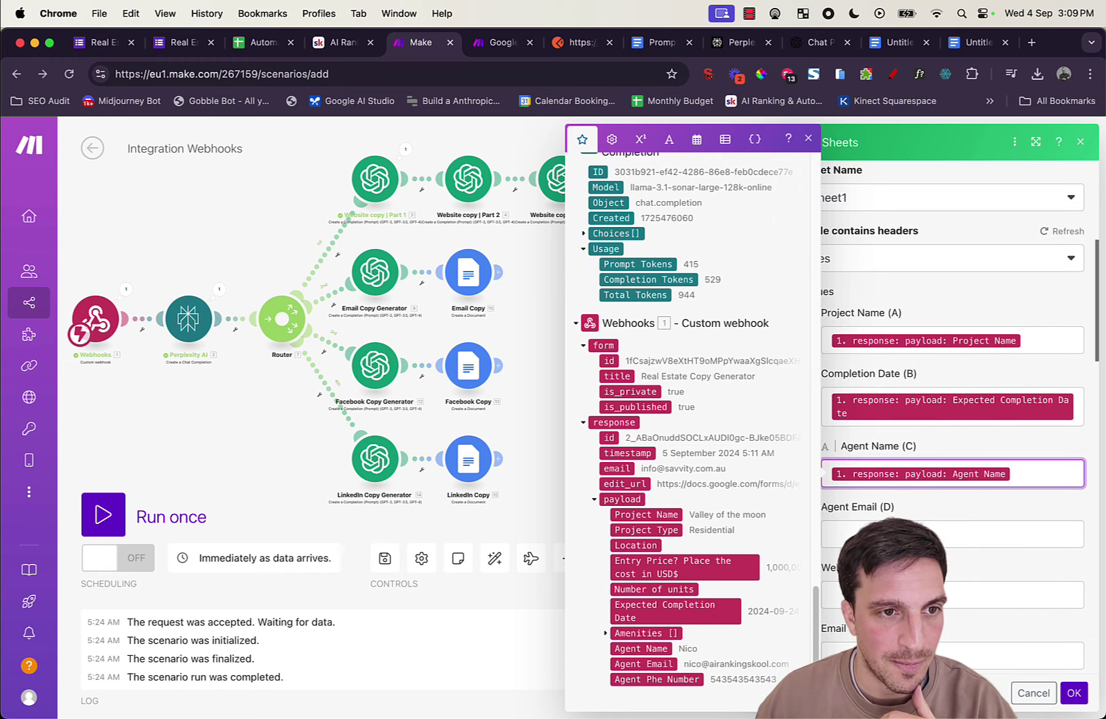
pyautogui.click(864, 533)
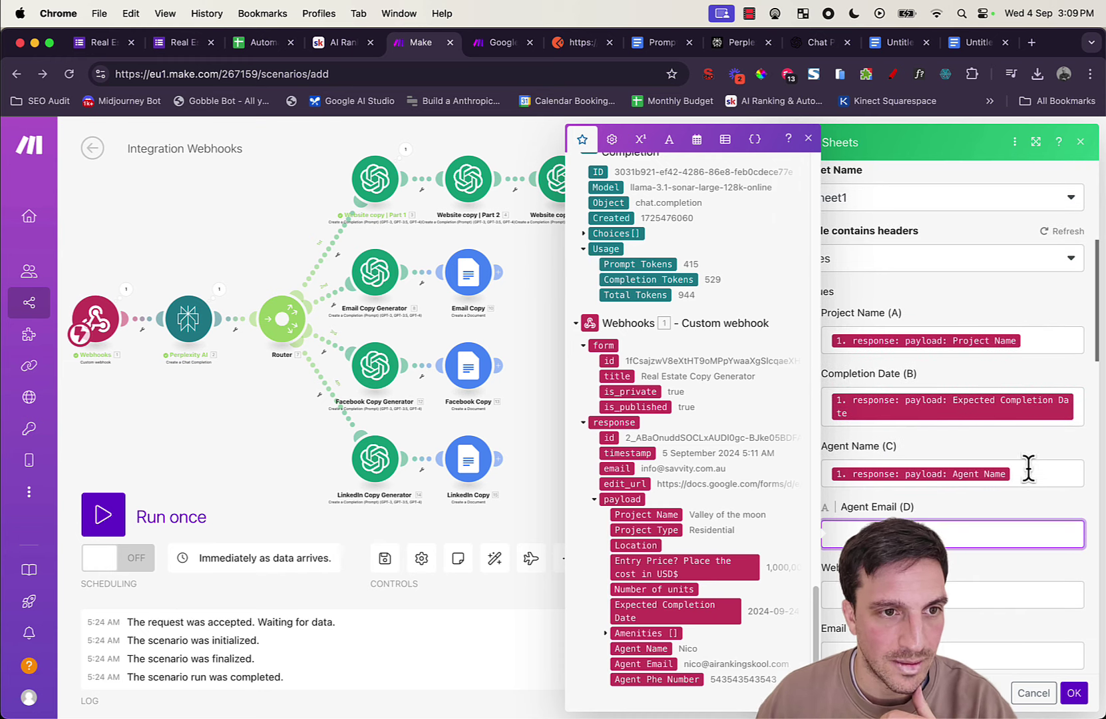
pyautogui.scroll(-2, 1028, 467)
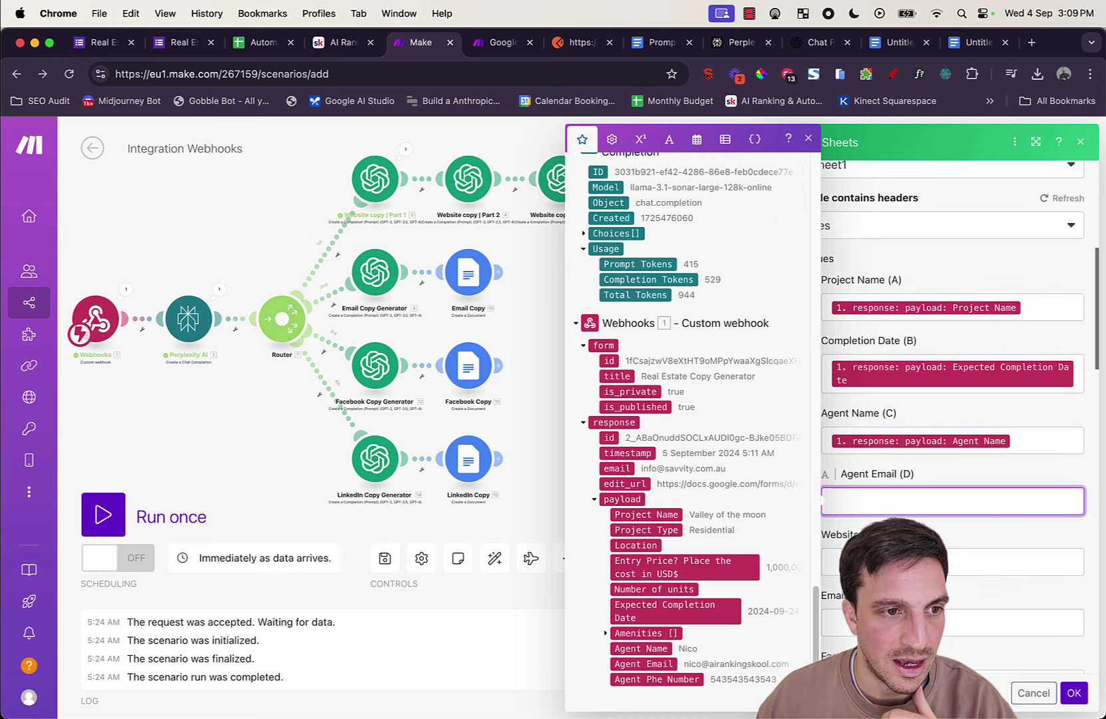
pyautogui.click(626, 663)
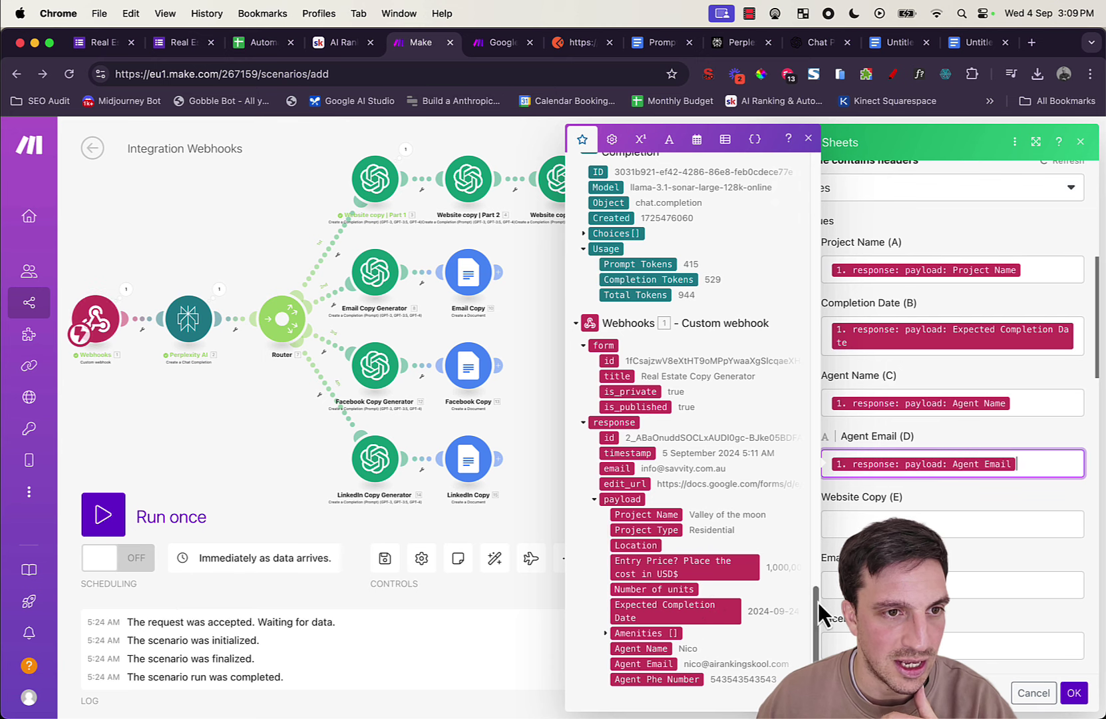
# Step: Map the website document's Web View Link into Website Copy (E) and save the step
pyautogui.click(898, 524)
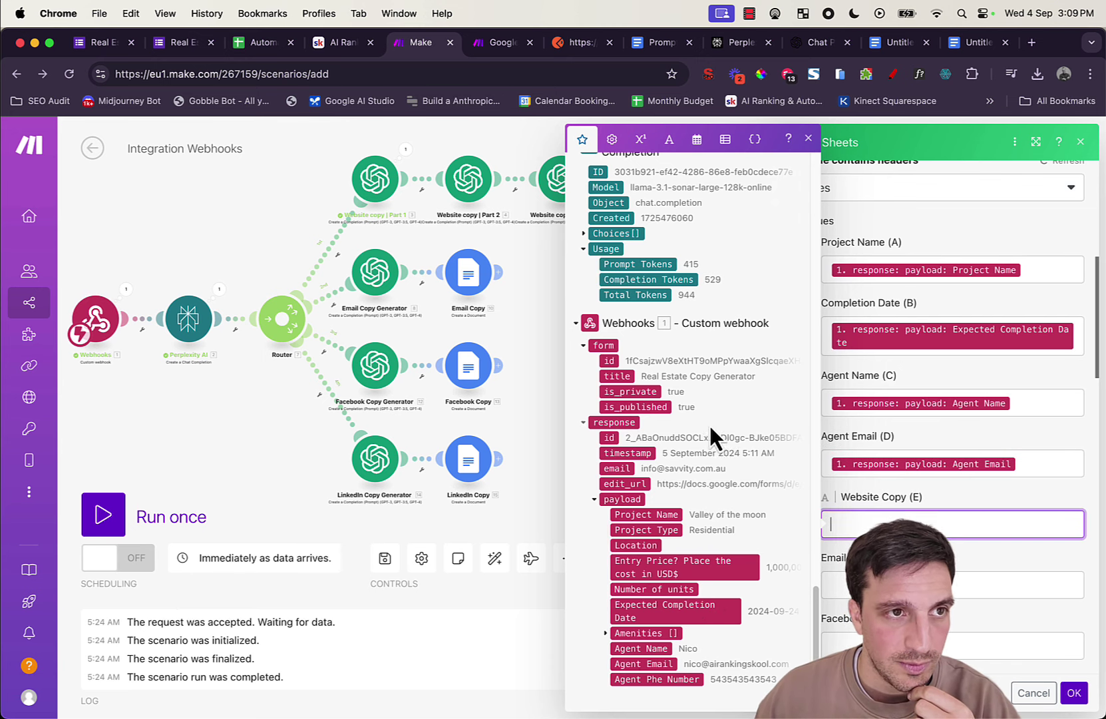
pyautogui.scroll(2, 709, 430)
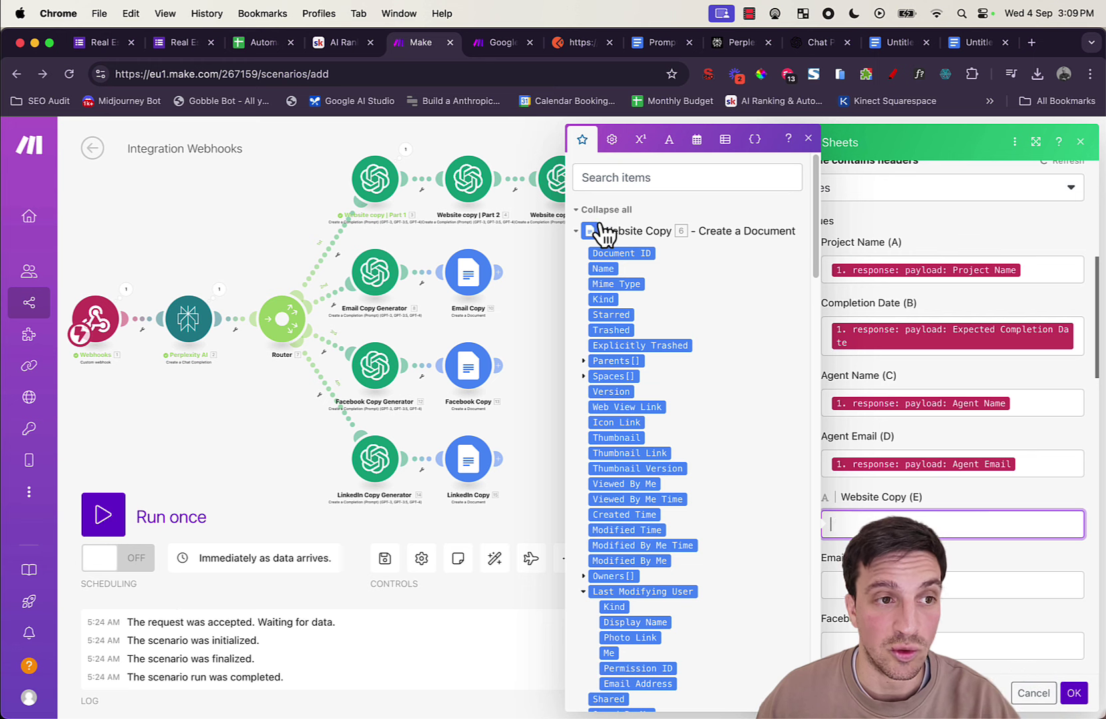
pyautogui.scroll(-2, 617, 247)
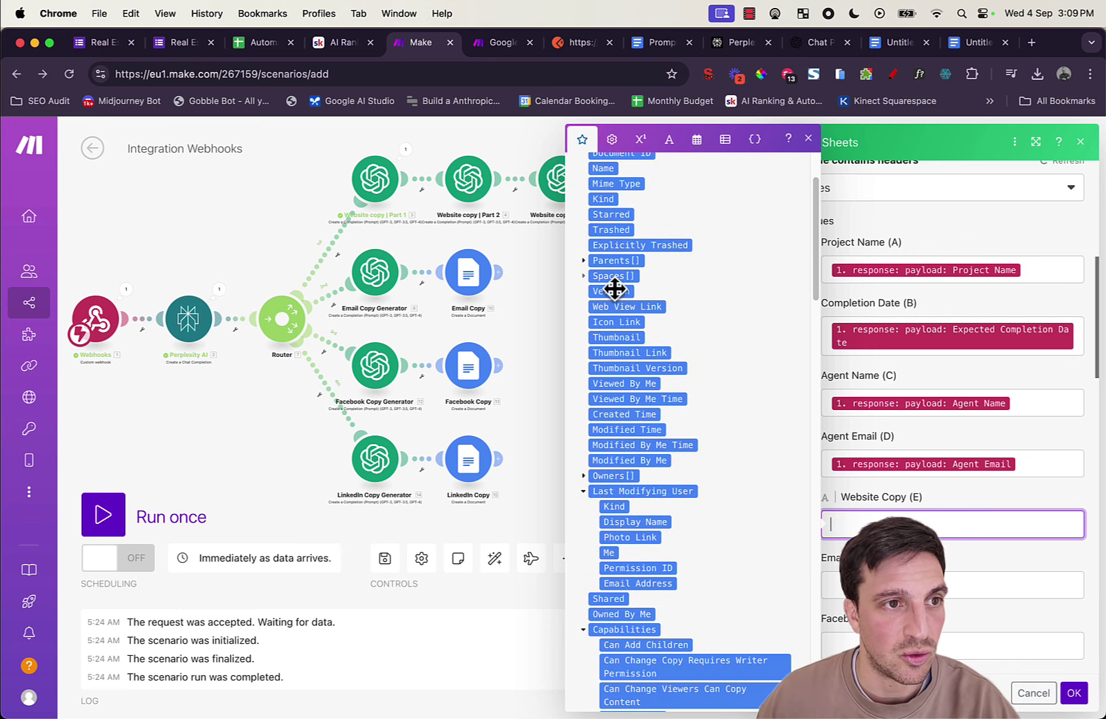
pyautogui.moveTo(622, 308); pyautogui.dragTo(998, 527)
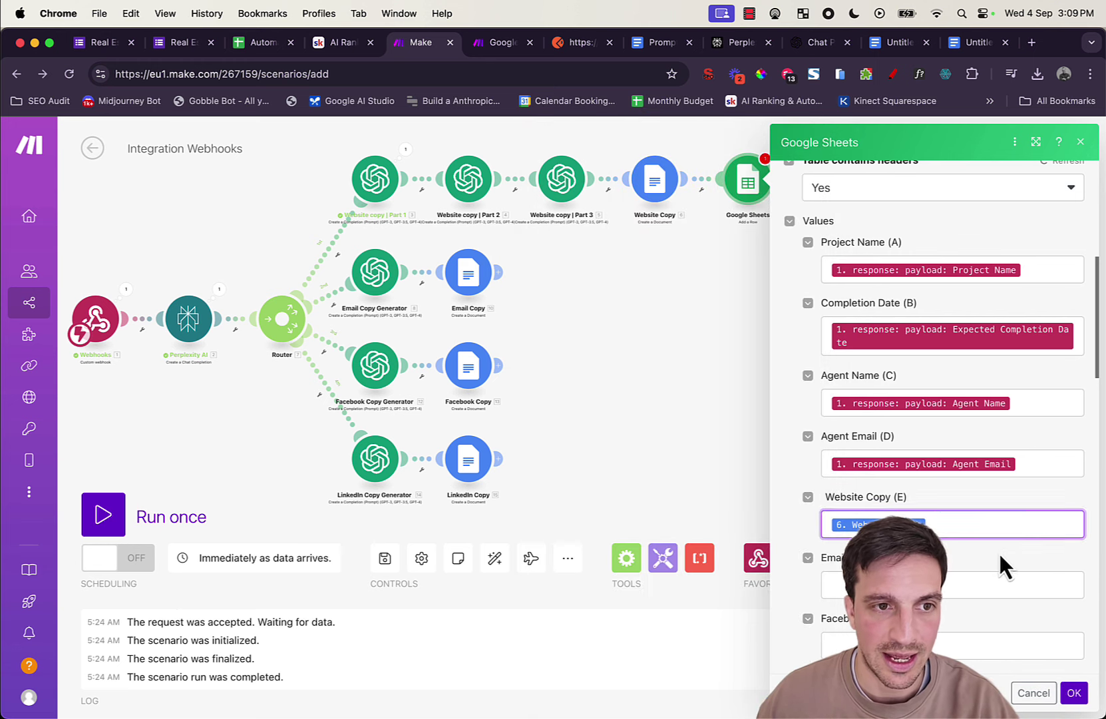
pyautogui.click(1074, 694)
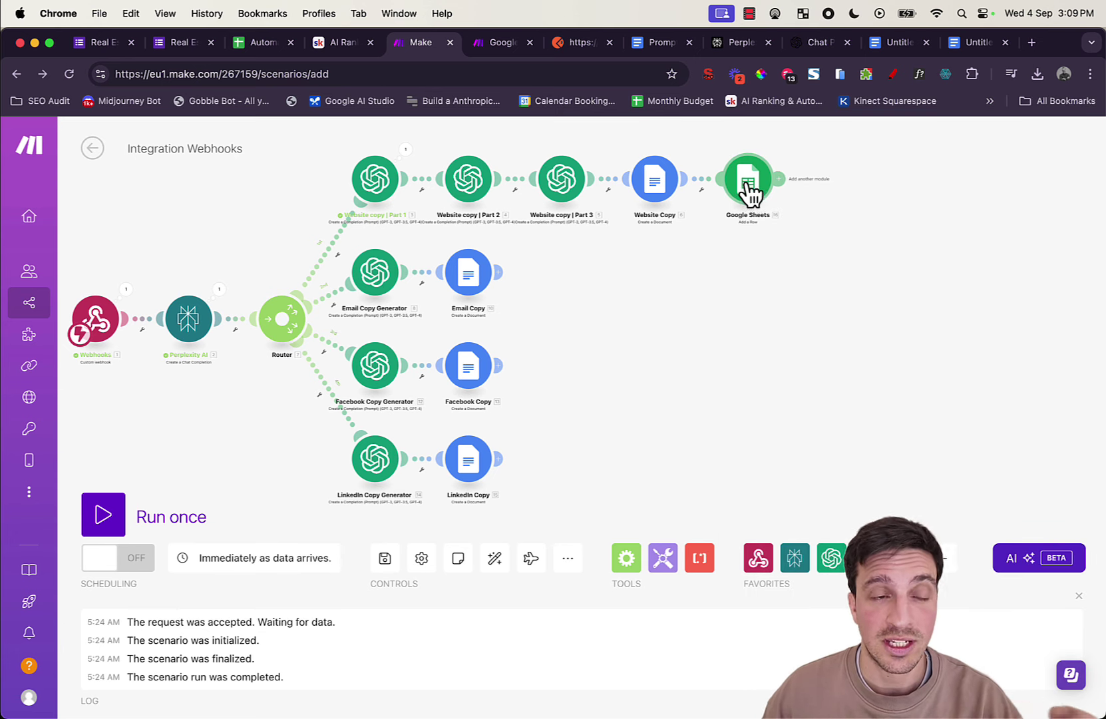
# Step: Clone the Google Sheets step and attach the copy after Email Copy
pyautogui.rightClick(747, 193)
pyautogui.click(789, 290)
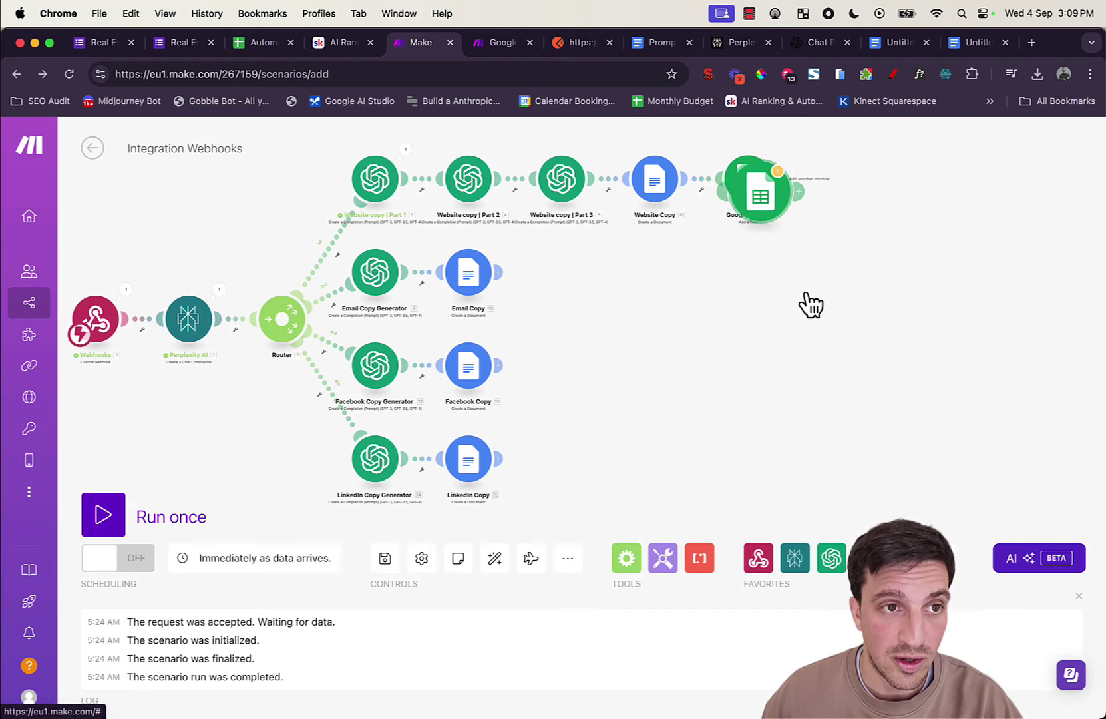
pyautogui.moveTo(773, 280); pyautogui.dragTo(574, 280)
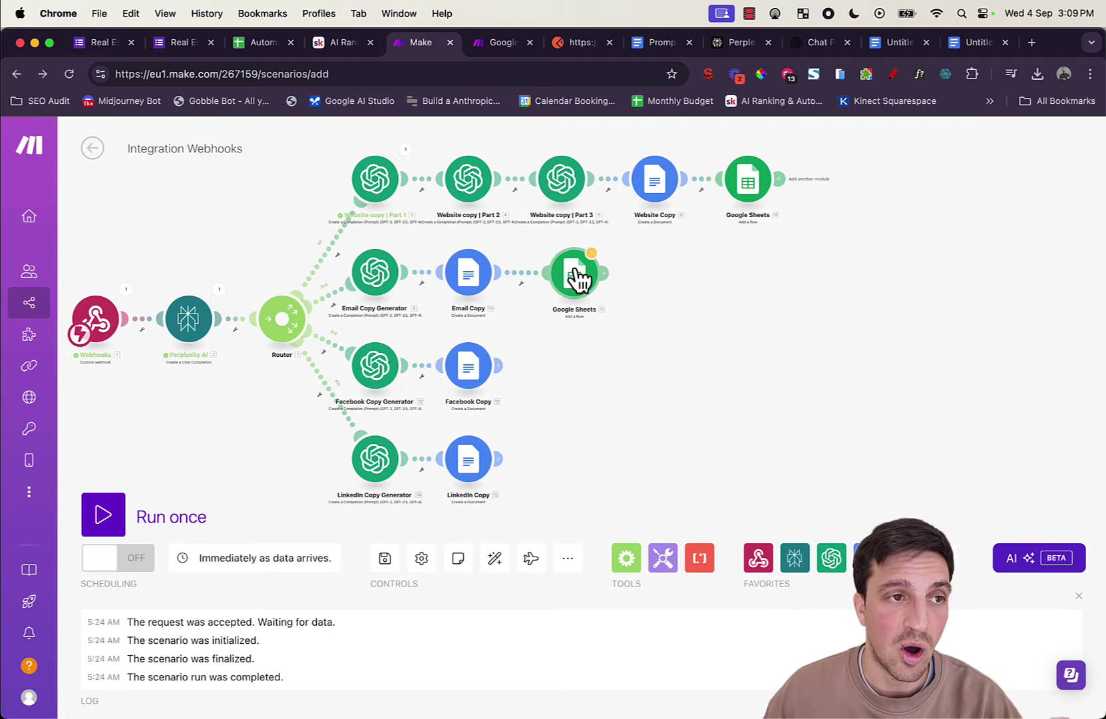
pyautogui.click(576, 278)
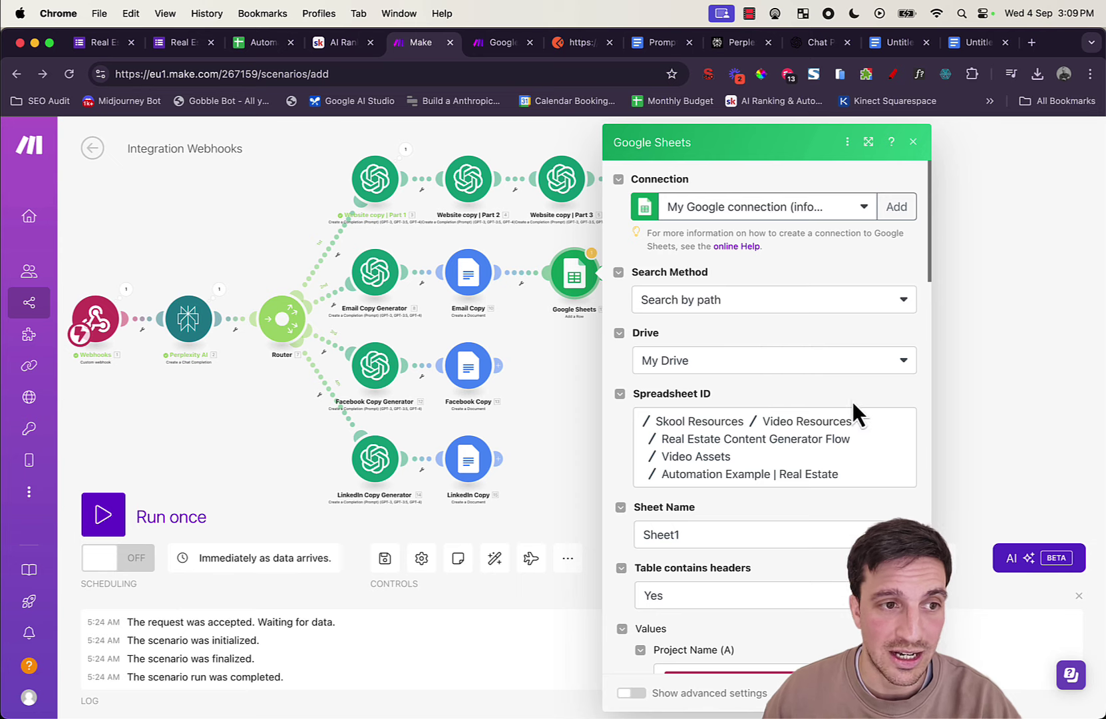
# Step: Remove the website link from the clone's Website Copy (E) column and close its settings
pyautogui.scroll(-5, 851, 402)
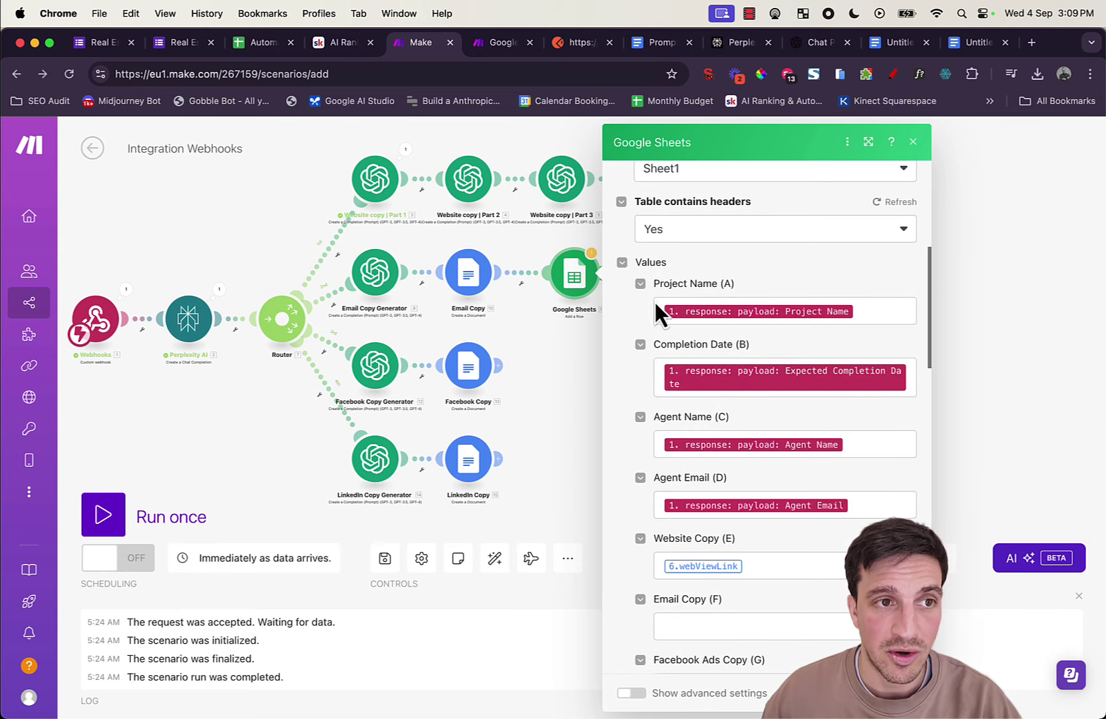
pyautogui.scroll(-1, 767, 463)
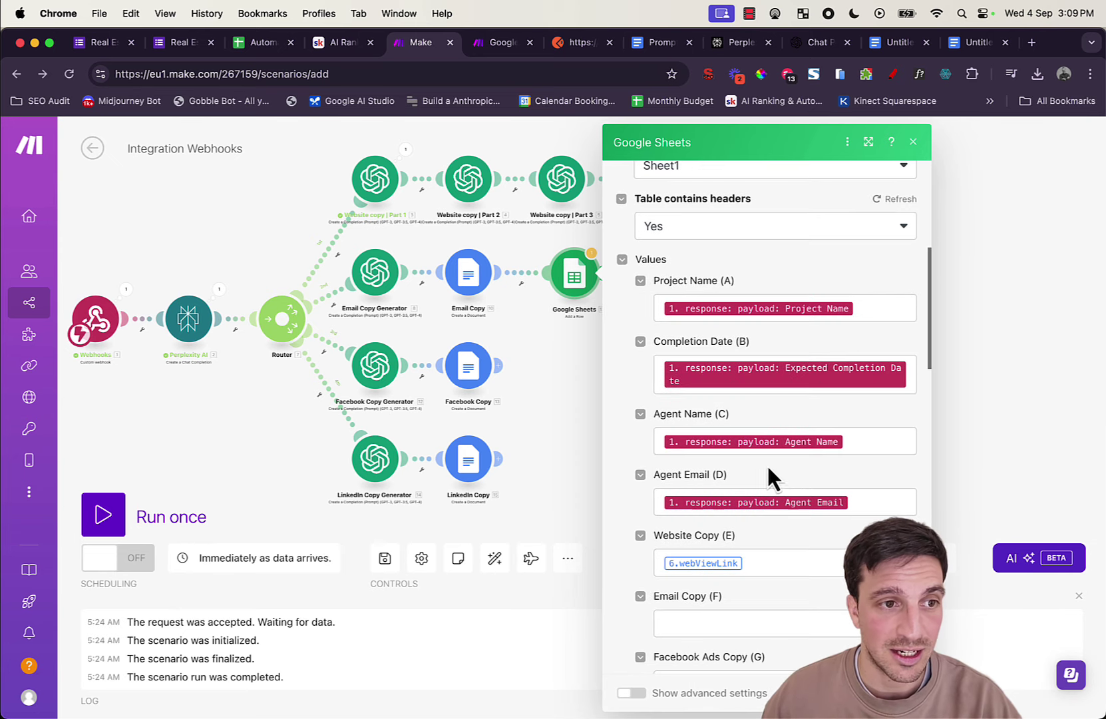
pyautogui.click(801, 560)
pyautogui.press('BackSpace')
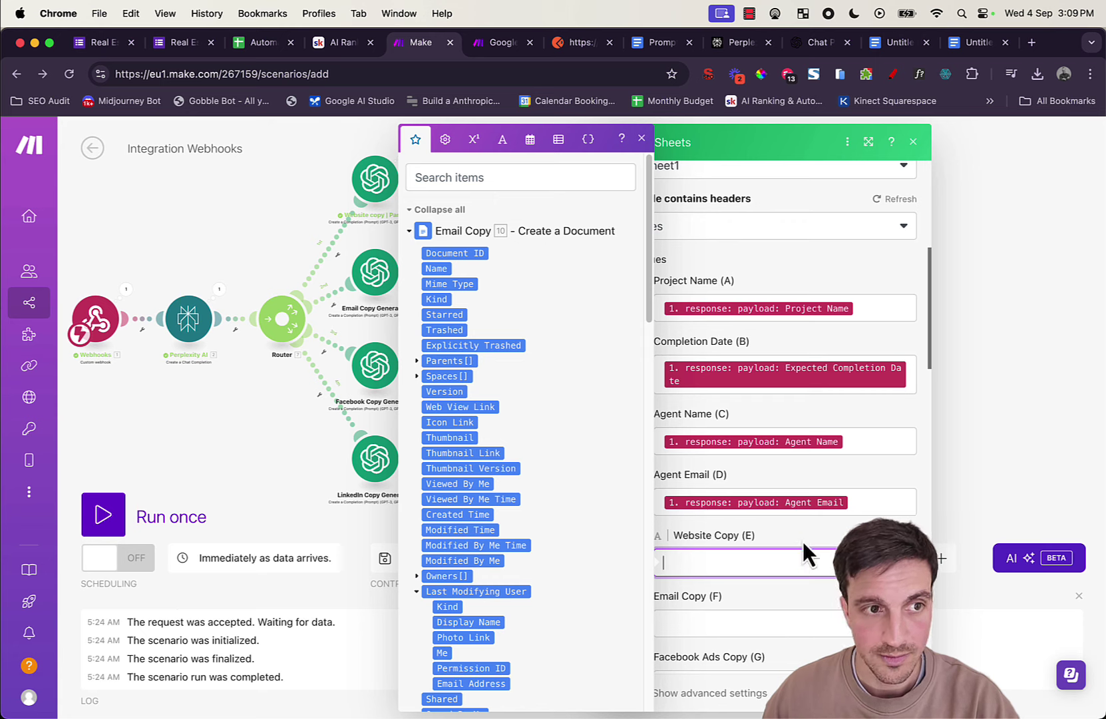
pyautogui.scroll(-3, 802, 535)
pyautogui.click(787, 459)
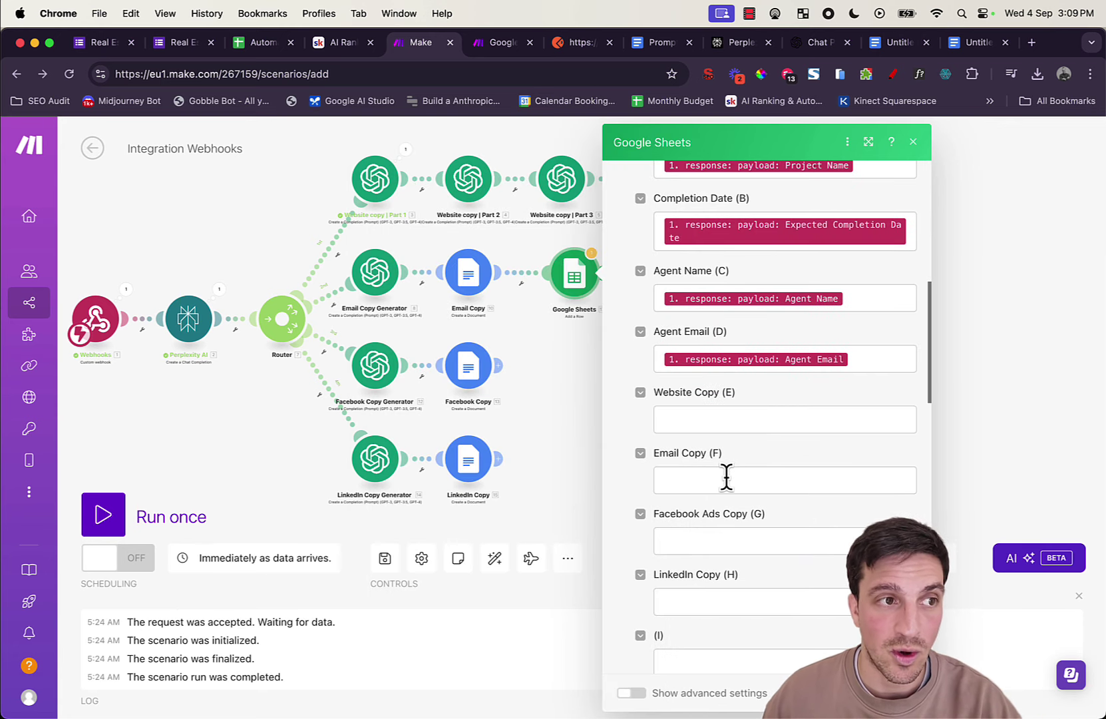
pyautogui.click(691, 473)
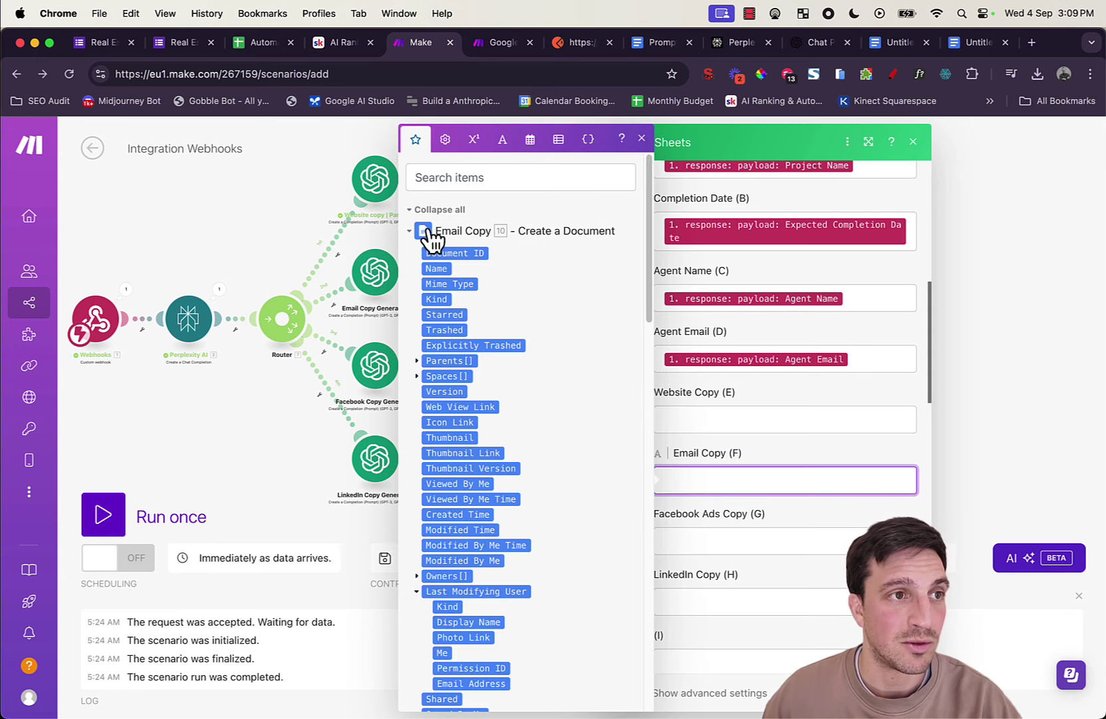
pyautogui.click(641, 139)
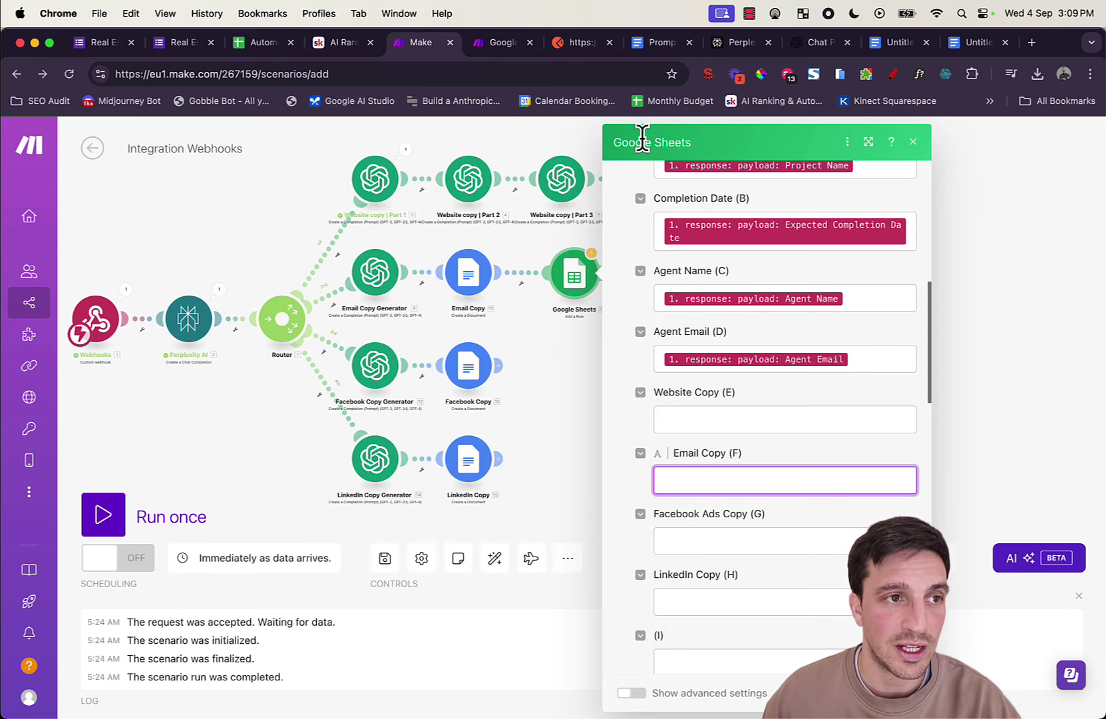
pyautogui.click(912, 141)
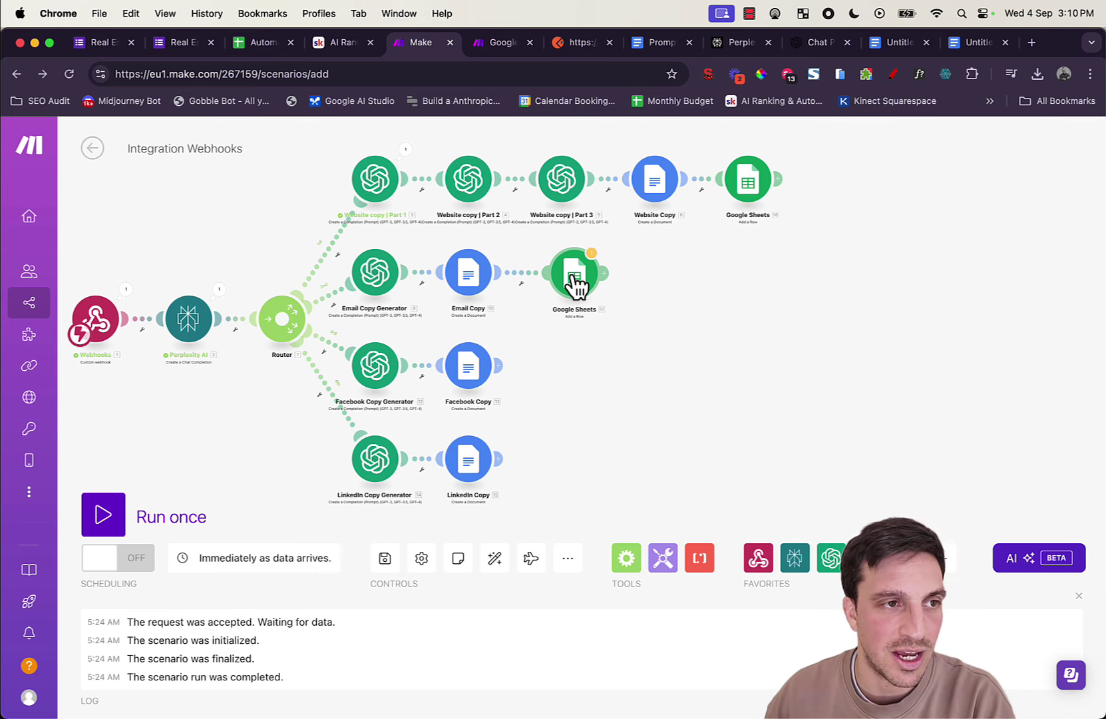
# Step: Clear Website Copy (E) and map the email document's Web View Link into Email Copy (F)
pyautogui.click(576, 285)
pyautogui.scroll(-10, 776, 332)
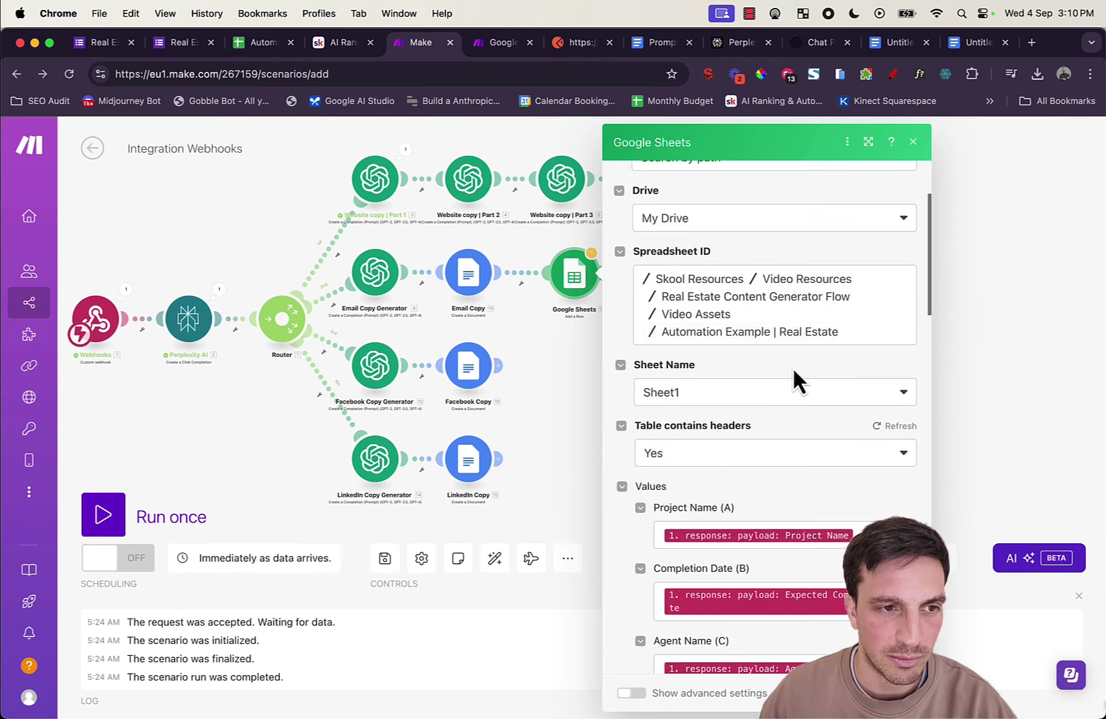
pyautogui.click(749, 405)
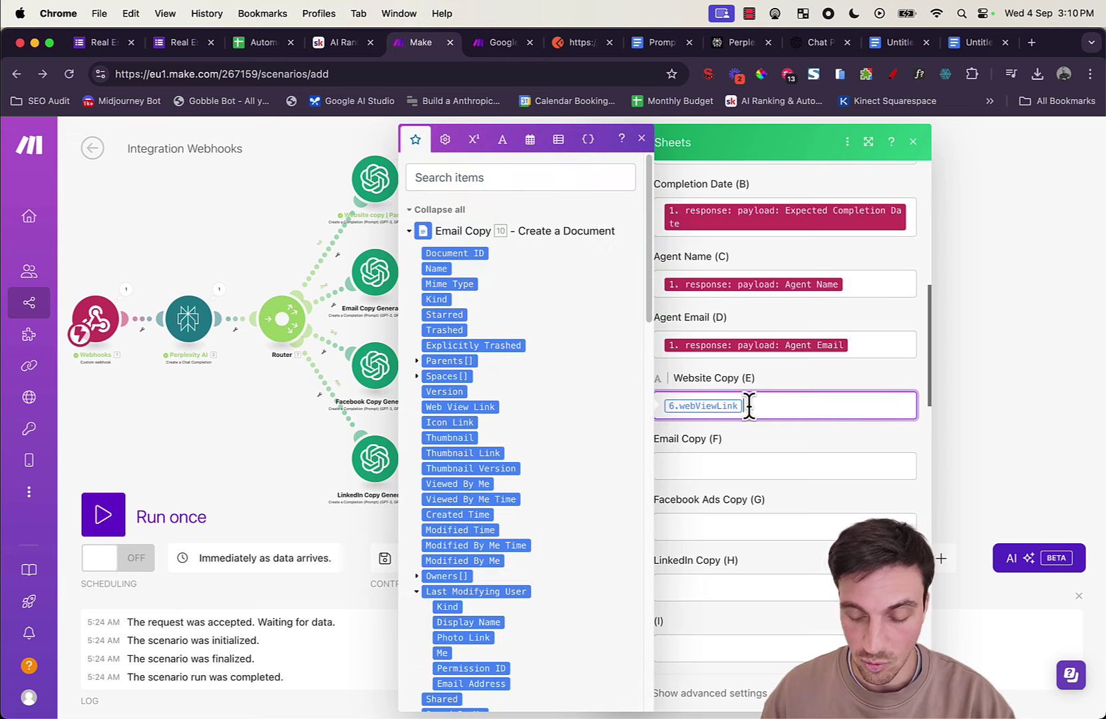
pyautogui.press('BackSpace')
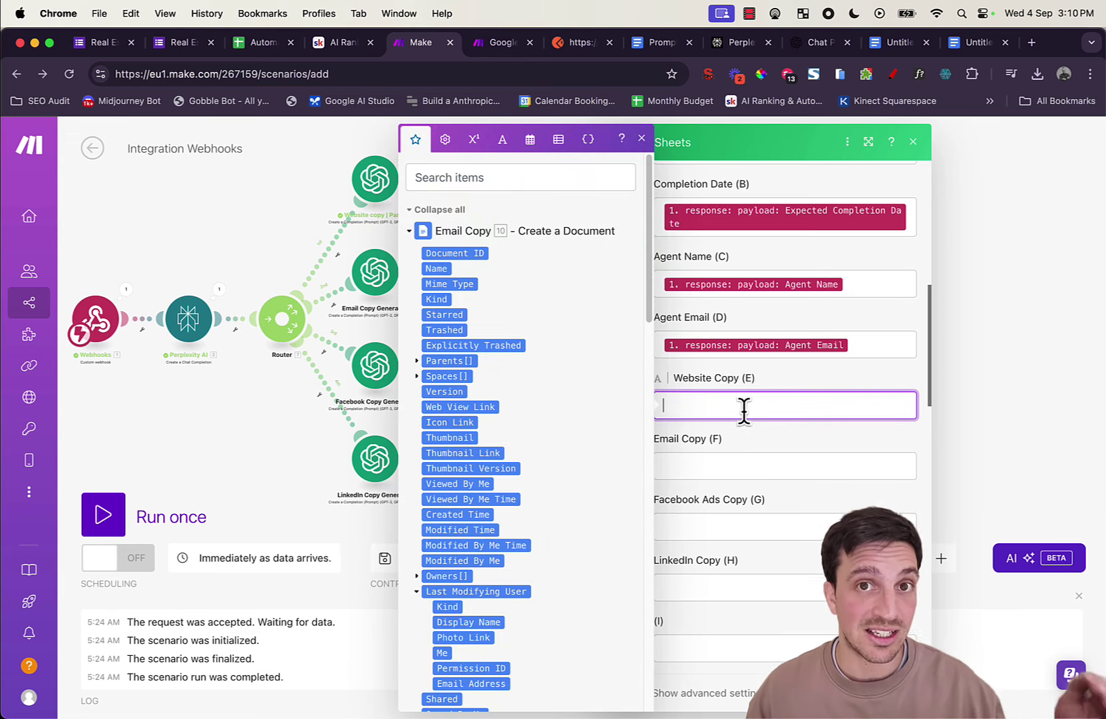
pyautogui.click(759, 463)
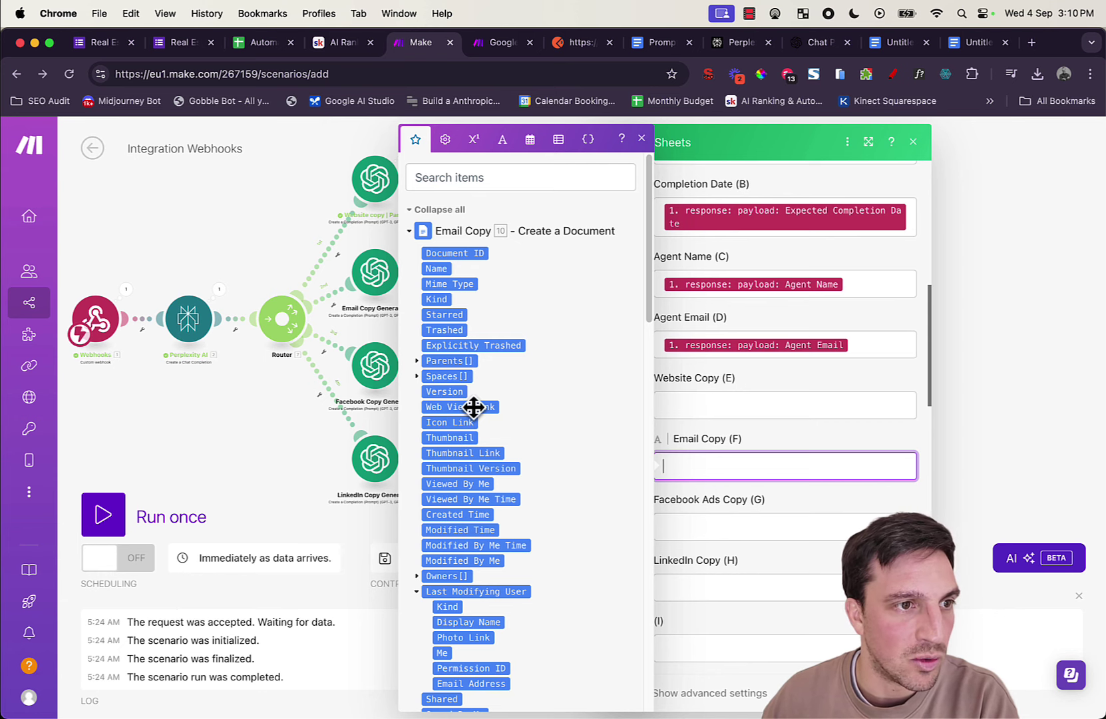
pyautogui.moveTo(473, 407); pyautogui.dragTo(685, 455)
pyautogui.click(897, 693)
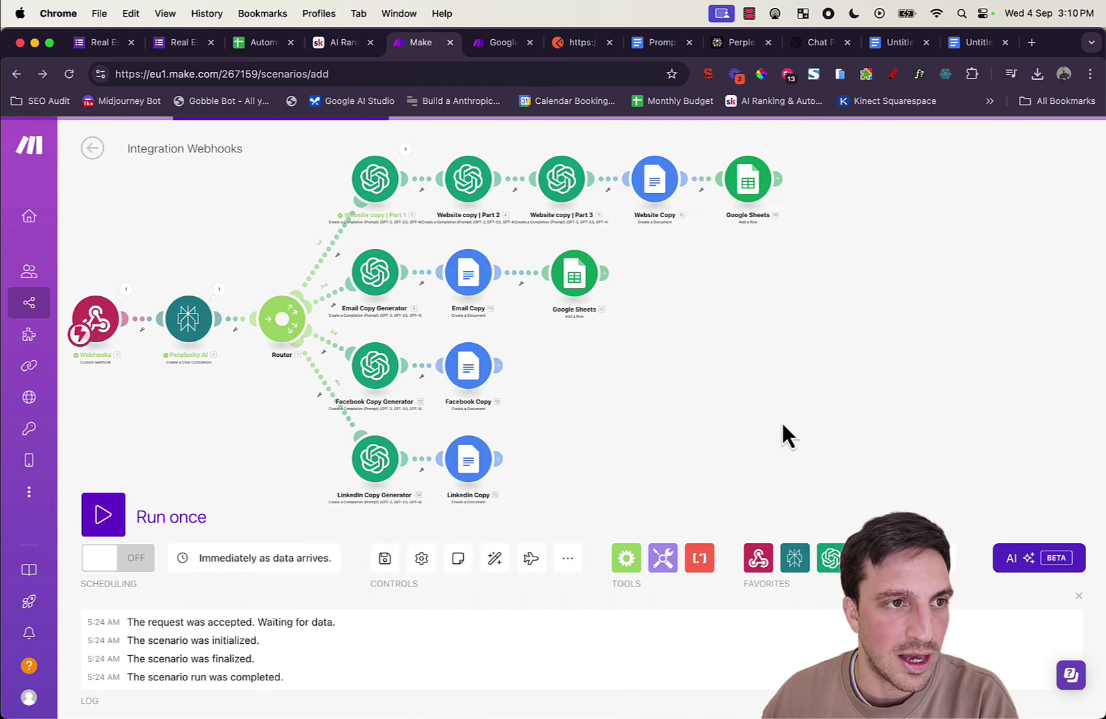
pyautogui.moveTo(781, 420); pyautogui.dragTo(787, 359)
# Step: Clone the email Google Sheets step and place the copy after Facebook Copy
pyautogui.rightClick(572, 224)
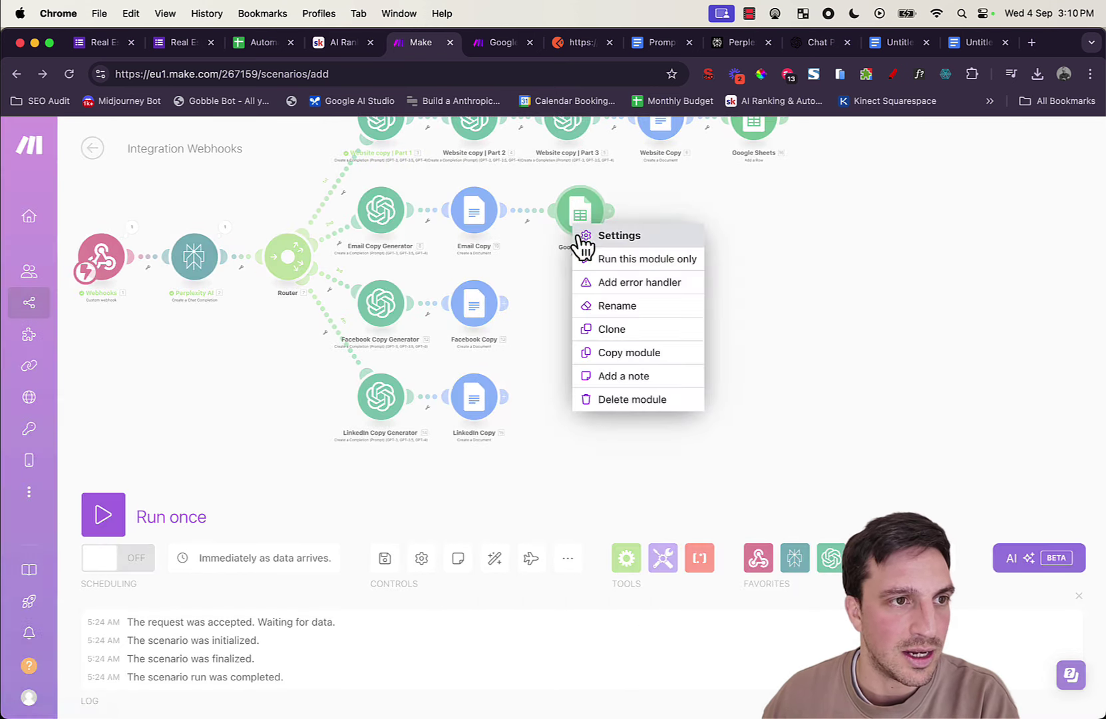
pyautogui.click(628, 329)
pyautogui.click(542, 305)
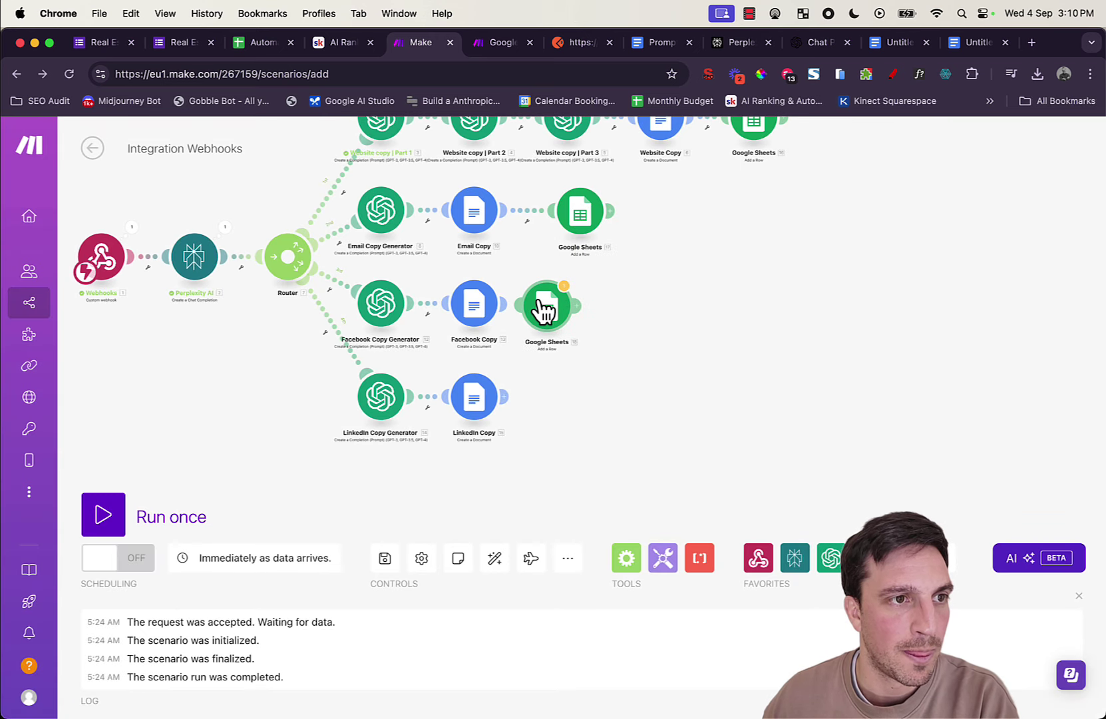
pyautogui.click(565, 318)
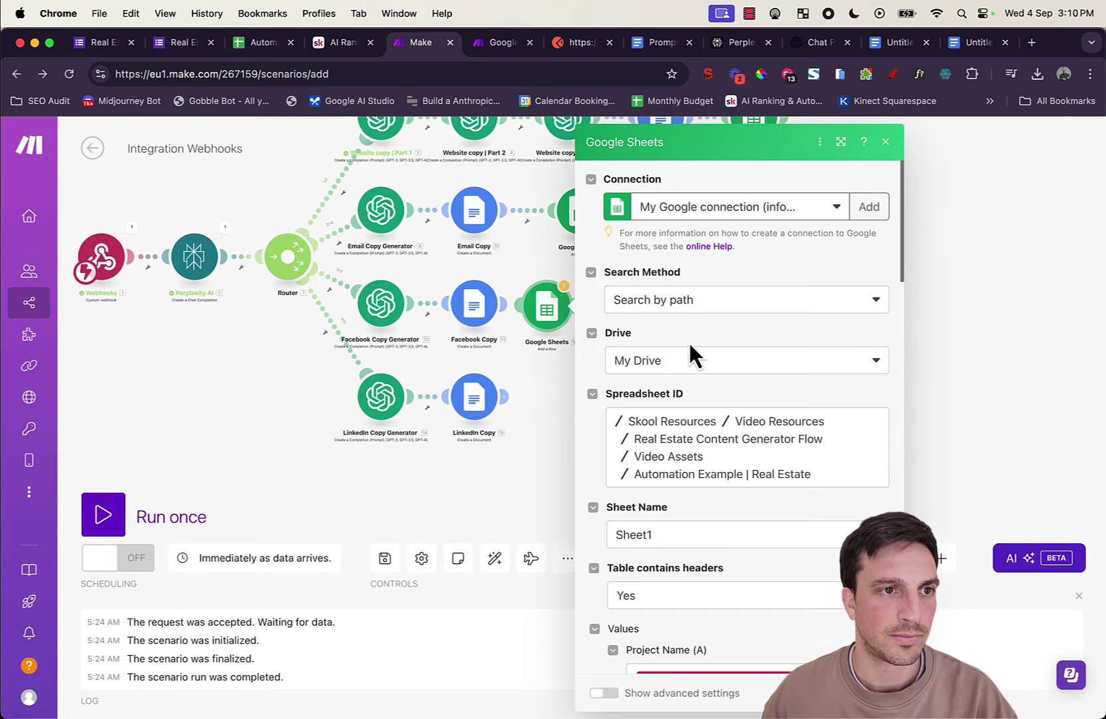
# Step: Replace the Email Copy (F) mapping with Facebook Copy's Web View Link in Facebook Ads Copy (G)
pyautogui.scroll(-10, 707, 459)
pyautogui.click(761, 548)
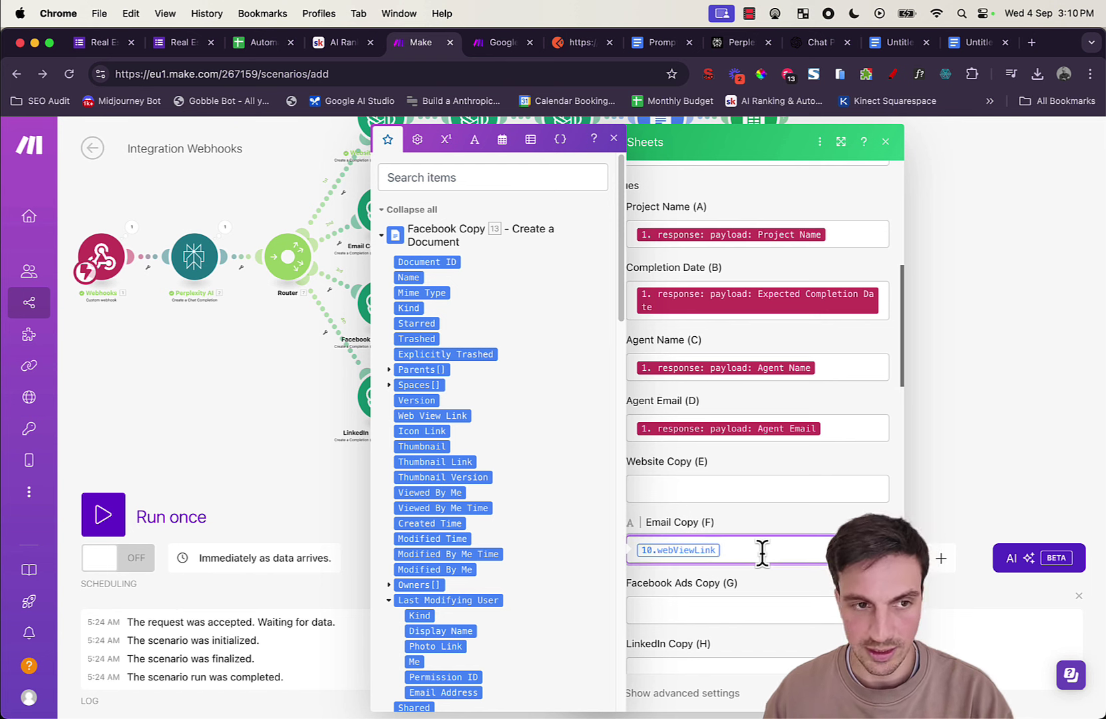
pyautogui.press('BackSpace')
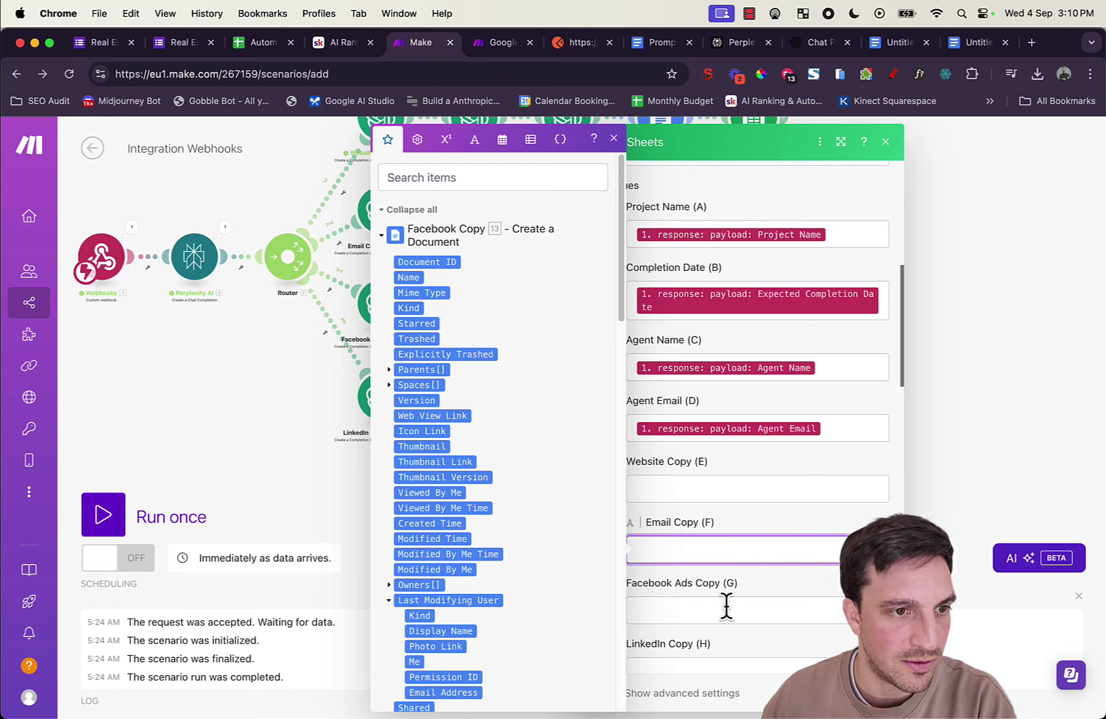
pyautogui.click(726, 606)
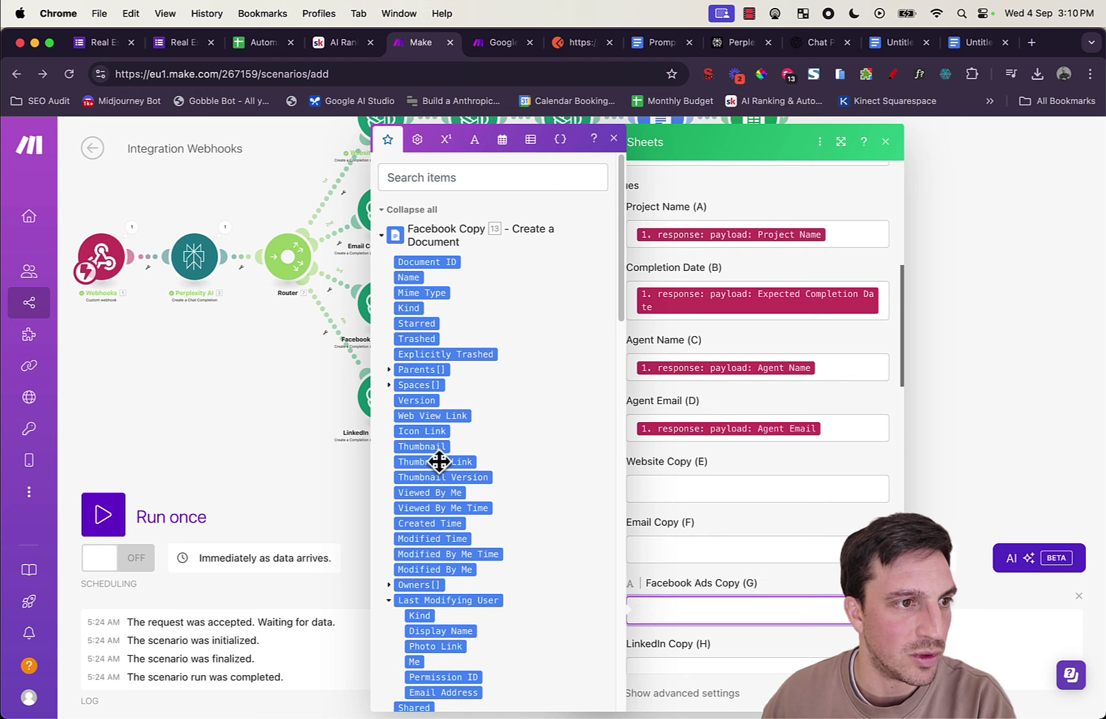
pyautogui.click(431, 416)
pyautogui.scroll(-1, 710, 505)
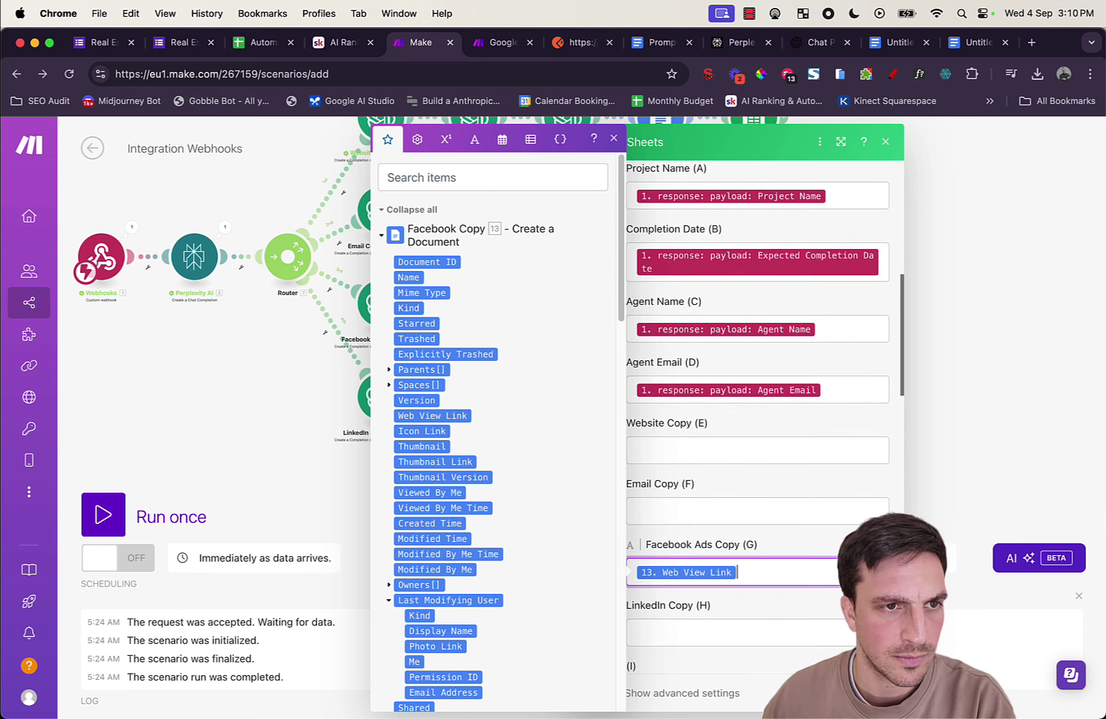
pyautogui.click(885, 141)
# Step: Duplicate the Google Sheets step and place the copy after LinkedIn Copy
pyautogui.rightClick(561, 292)
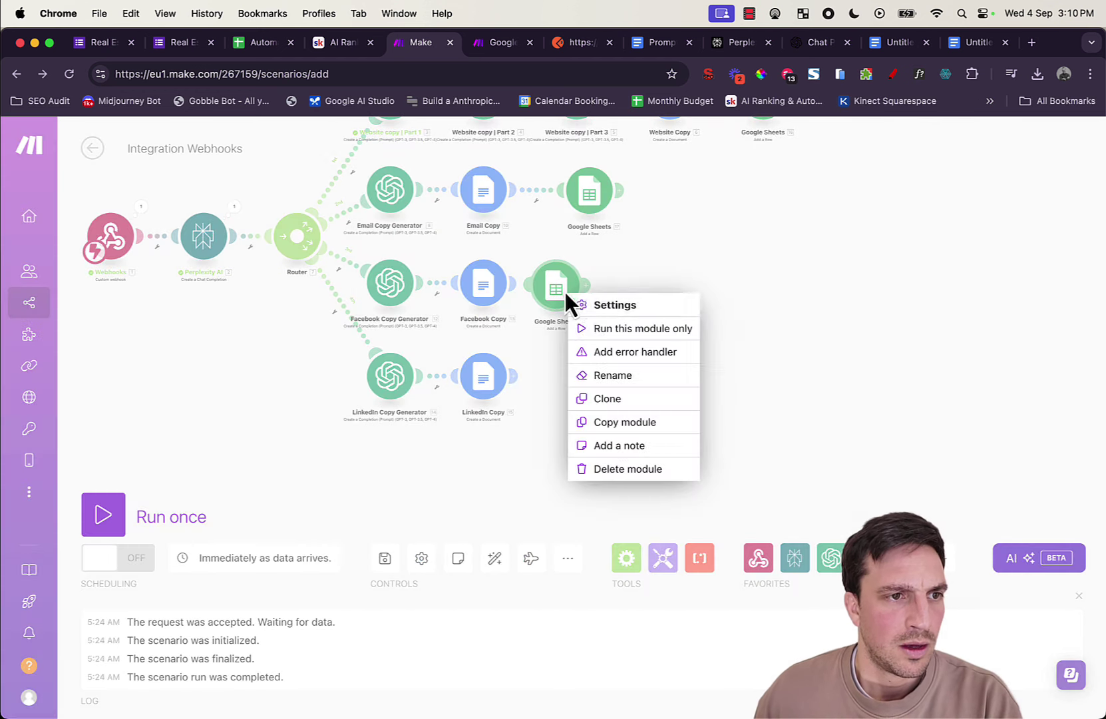
pyautogui.click(648, 401)
pyautogui.click(591, 392)
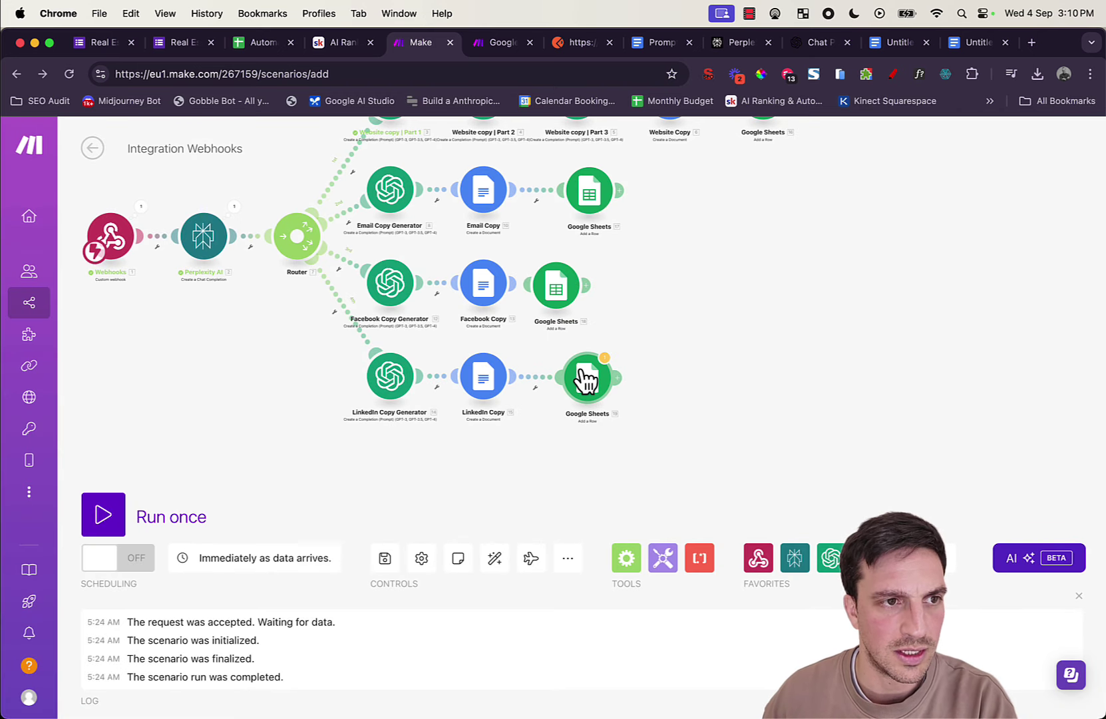
pyautogui.click(585, 378)
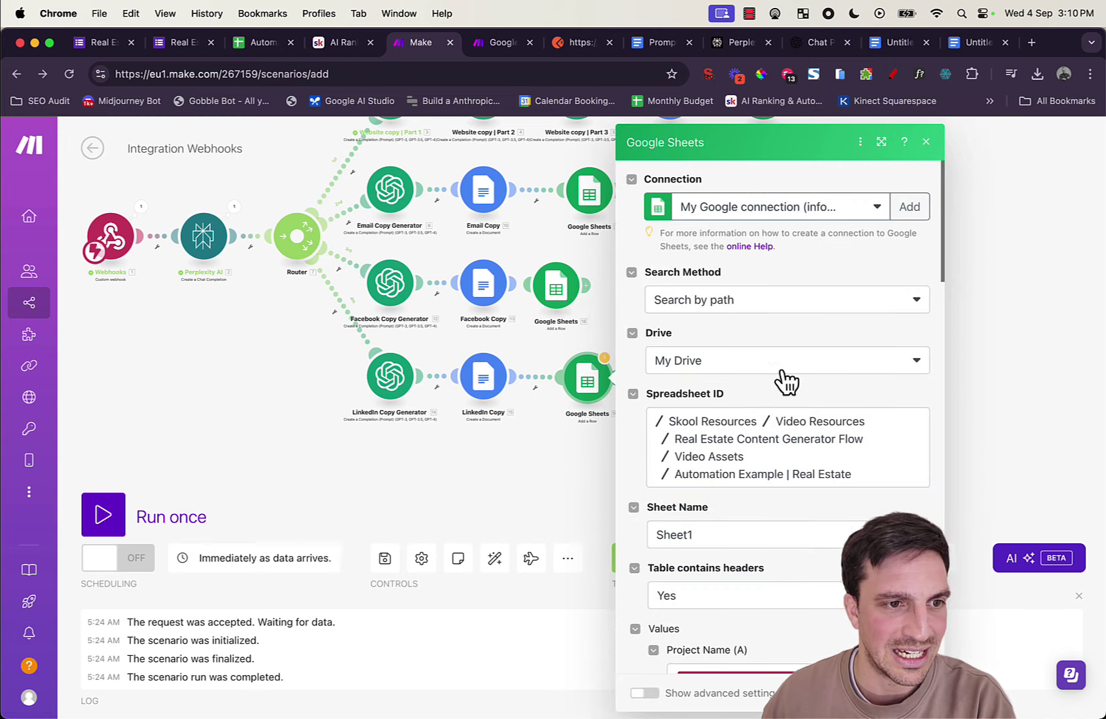
# Step: Clear the Facebook Ads Copy (G) value and map 15. Web View Link into LinkedIn Copy (H)
pyautogui.scroll(-5, 819, 466)
pyautogui.click(817, 607)
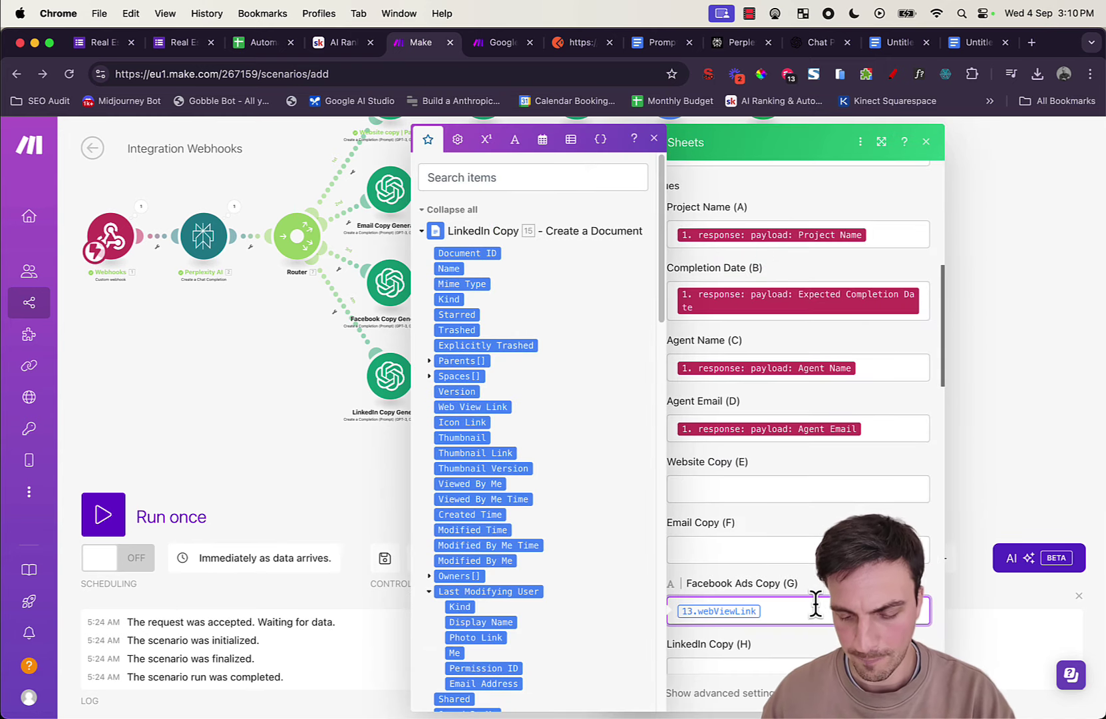
pyautogui.press('BackSpace')
pyautogui.scroll(-3, 785, 532)
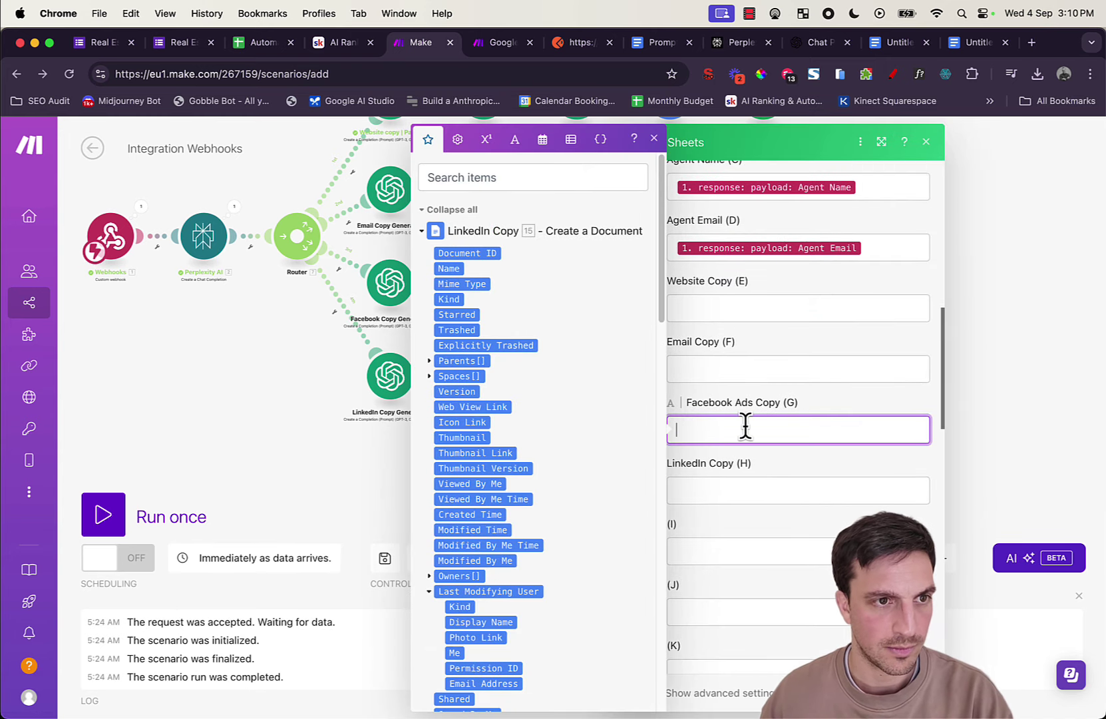
pyautogui.click(769, 491)
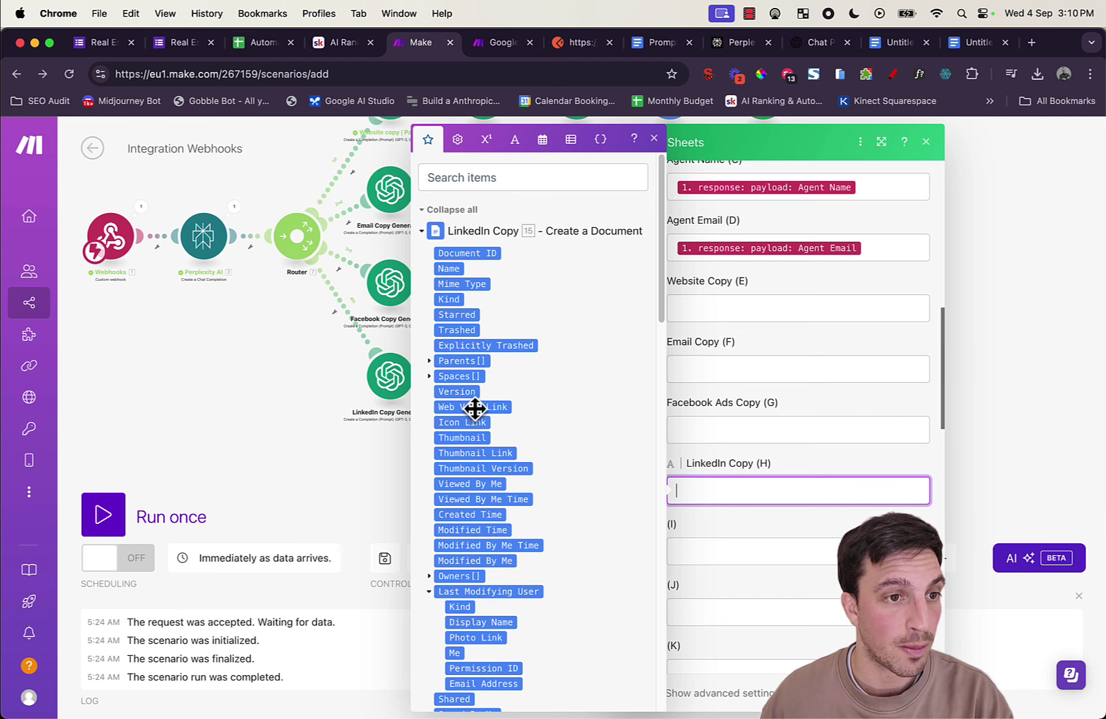
pyautogui.click(474, 407)
pyautogui.click(572, 471)
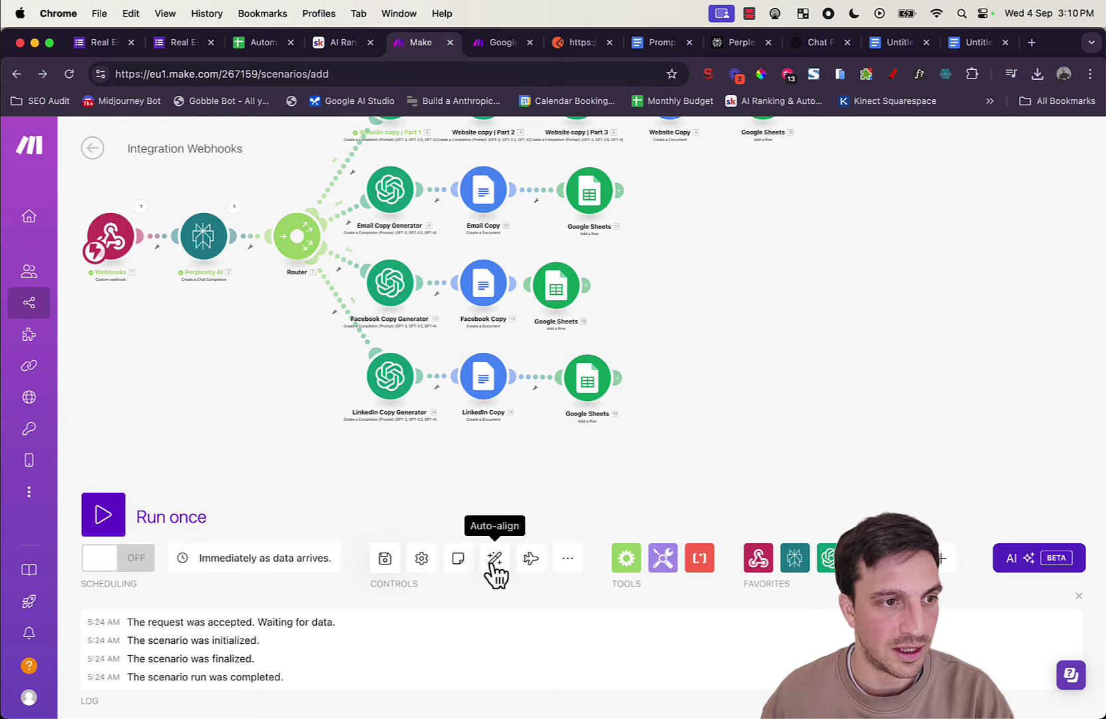
# Step: Save the four-branch scenario and centre the diagram on the canvas
pyautogui.click(384, 558)
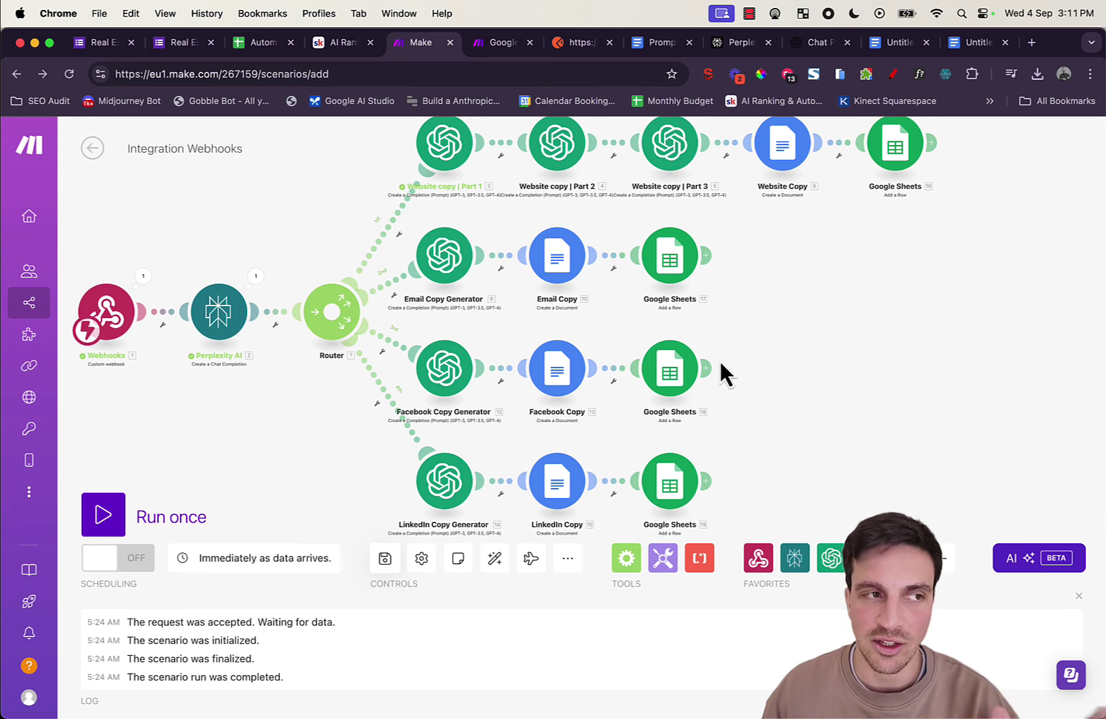
pyautogui.scroll(-2, 789, 384)
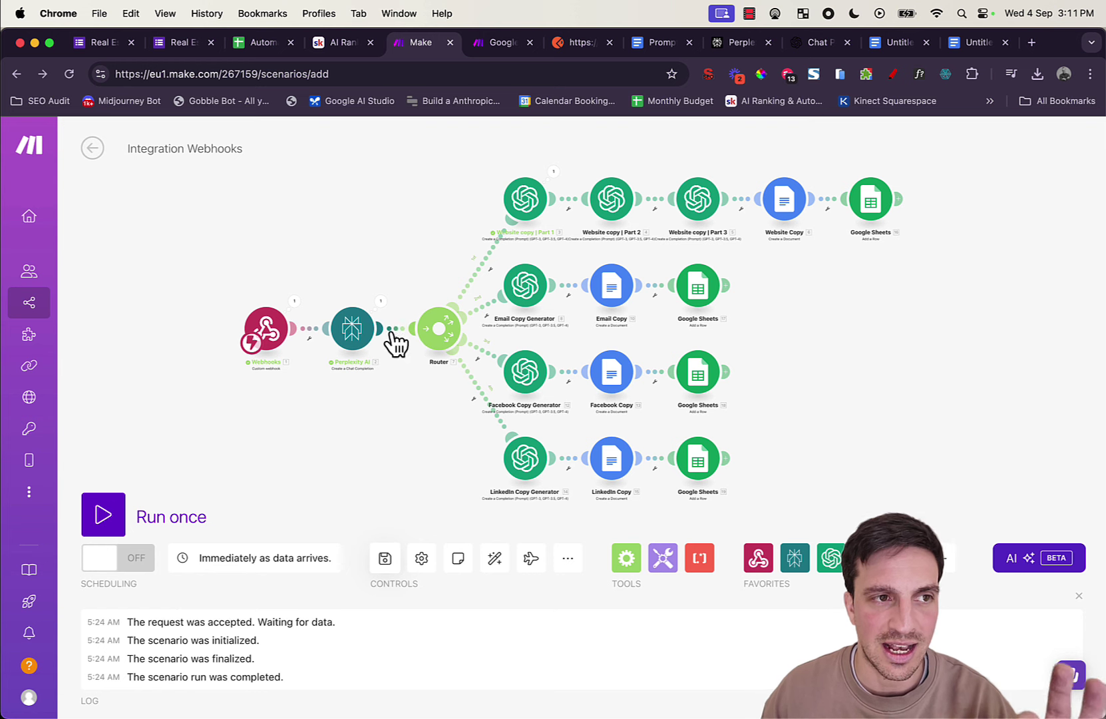
pyautogui.moveTo(878, 284); pyautogui.dragTo(840, 273)
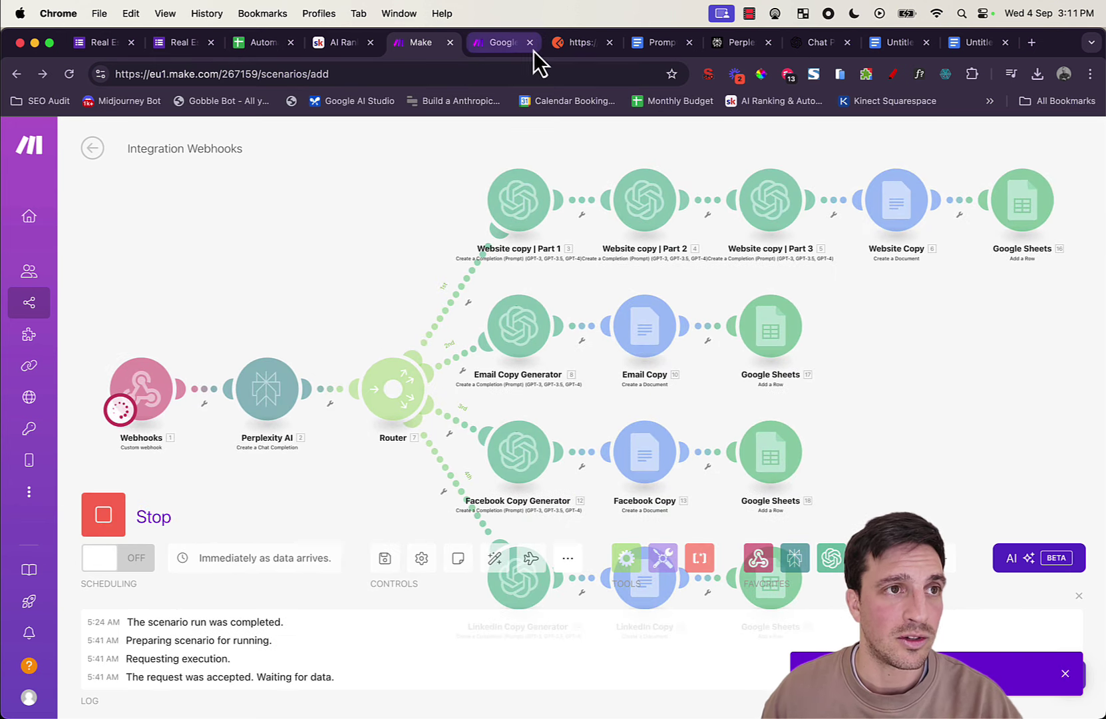
# Step: Send the sample property payload from Postman to the Make webhook, then return to Make
pyautogui.click(574, 44)
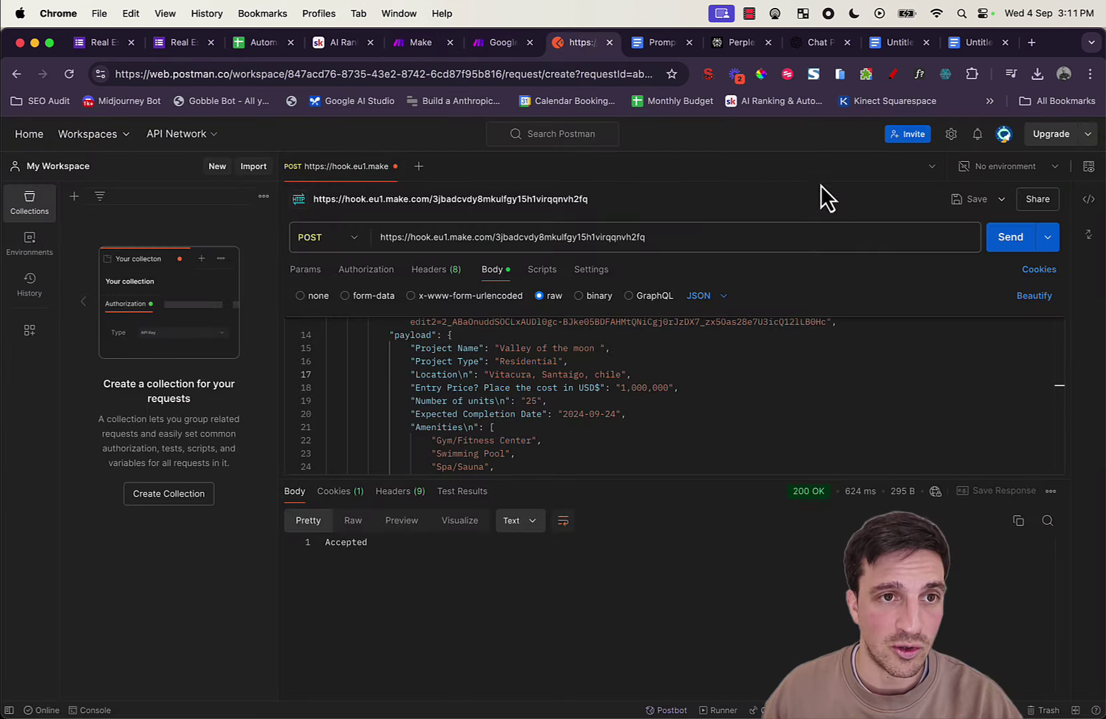
pyautogui.click(1008, 251)
pyautogui.click(407, 45)
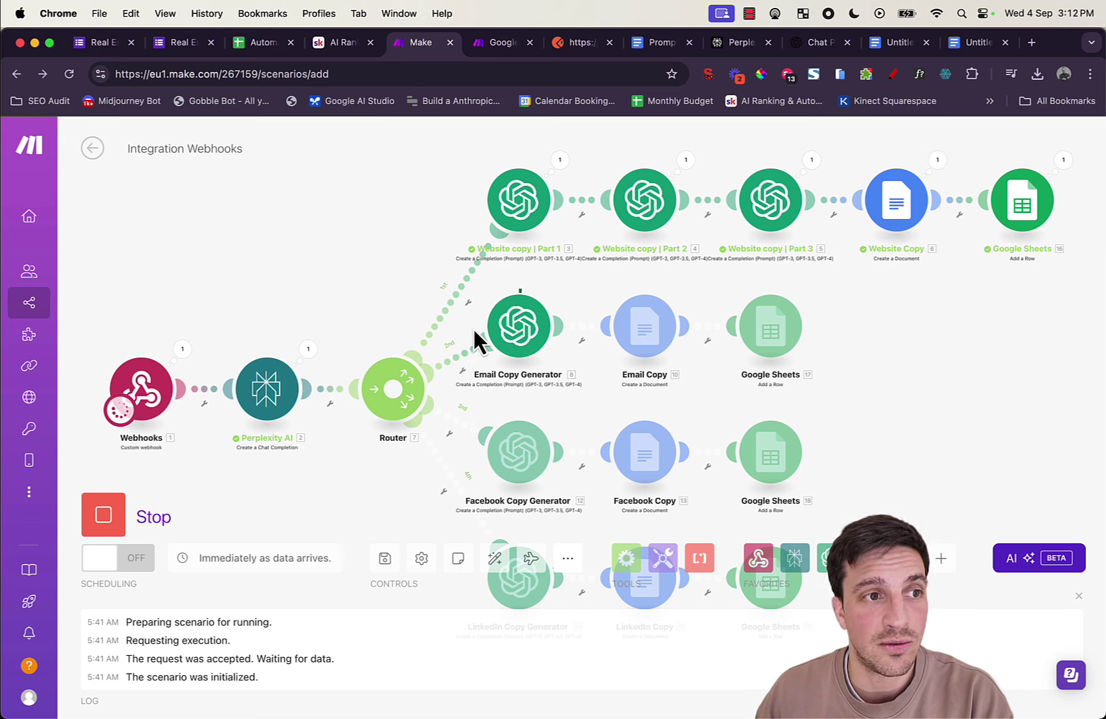
# Step: Zoom the canvas out to watch the website, email and Facebook branches execute
pyautogui.scroll(-1, 791, 336)
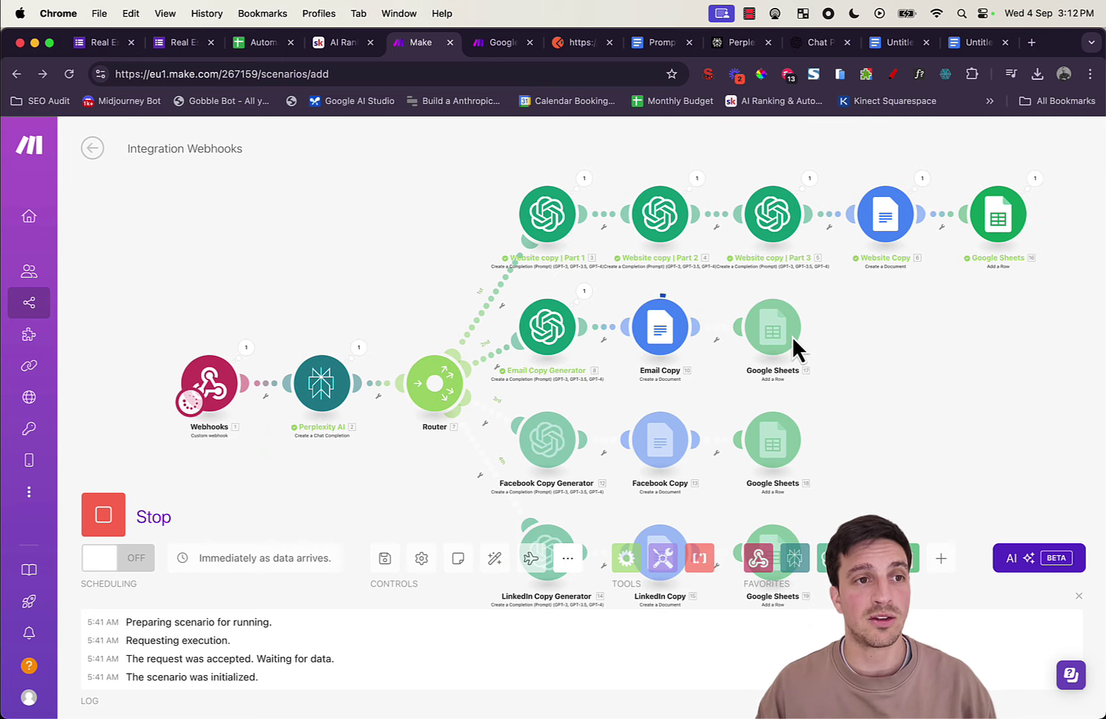
pyautogui.scroll(-2, 928, 322)
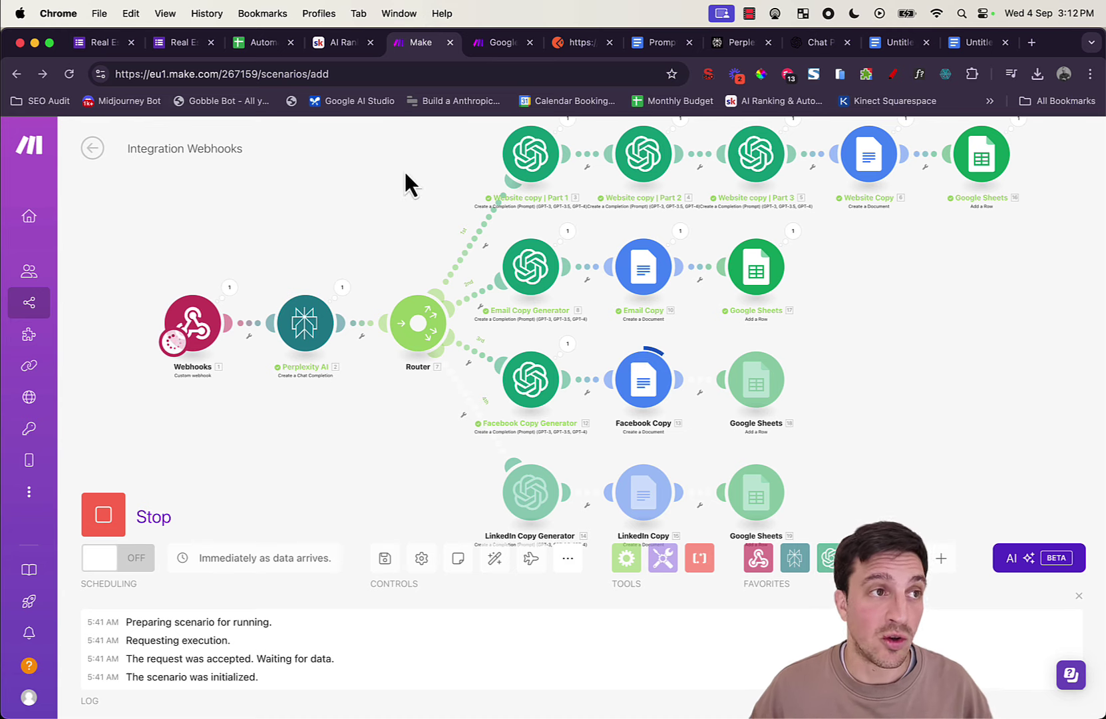
# Step: Check the four copy link columns E to H in the spreadsheet against the scenario run
pyautogui.click(249, 43)
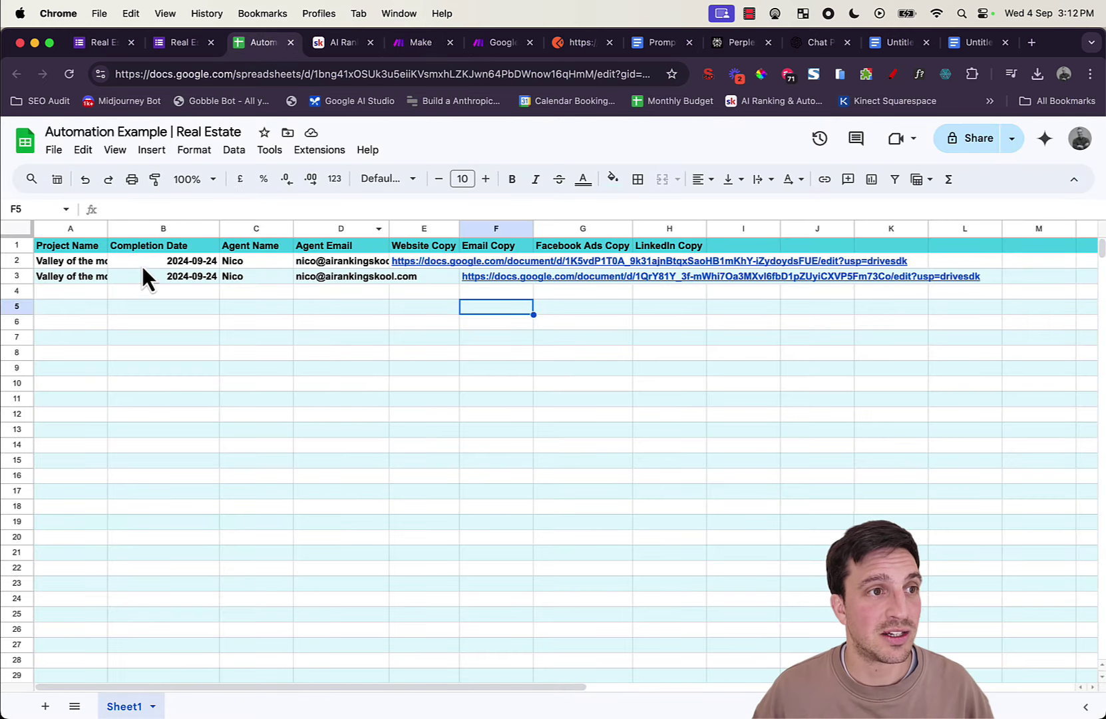
pyautogui.moveTo(483, 275)
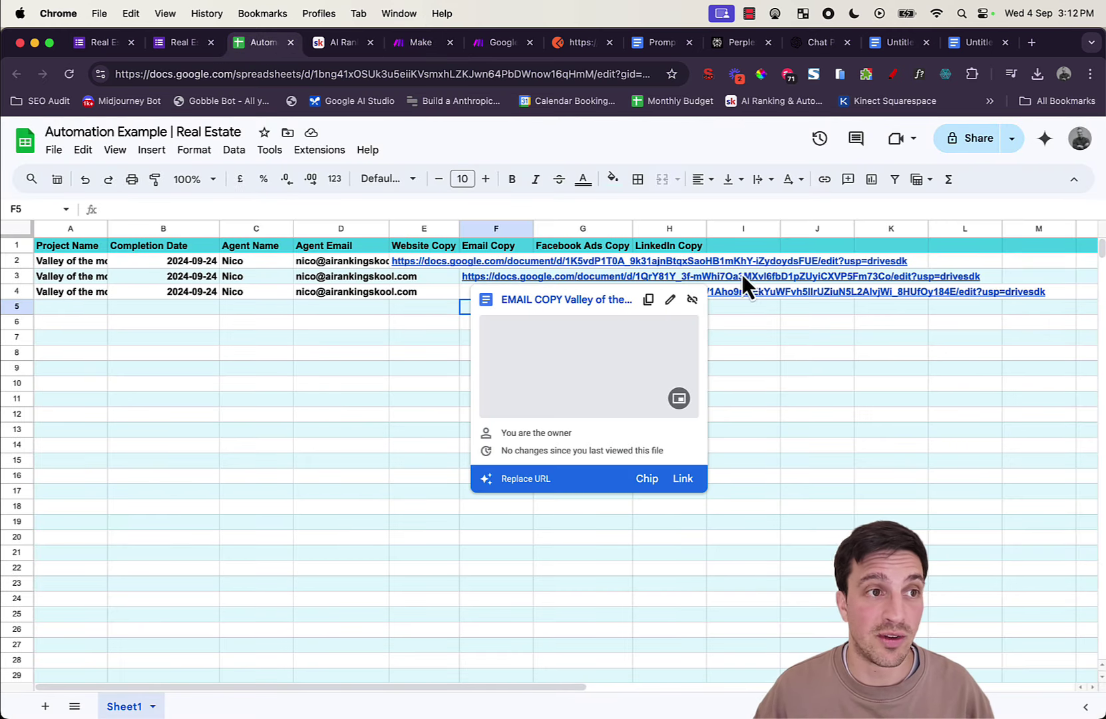
pyautogui.moveTo(427, 229); pyautogui.dragTo(671, 235)
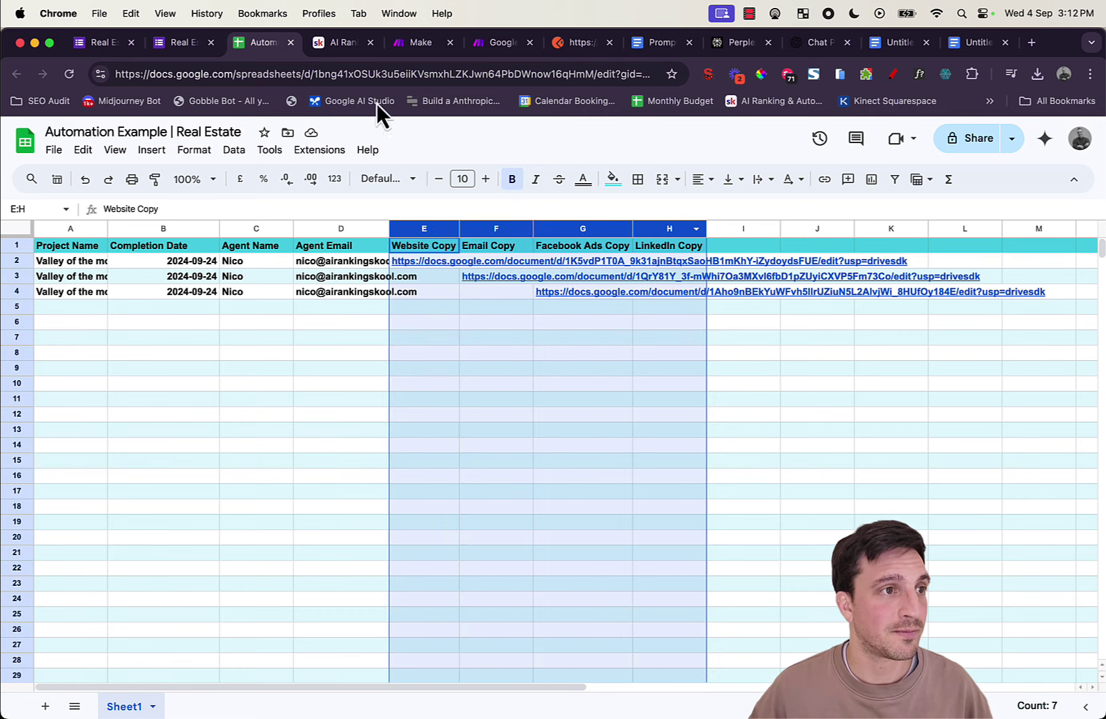
pyautogui.click(418, 44)
pyautogui.scroll(-5, 916, 407)
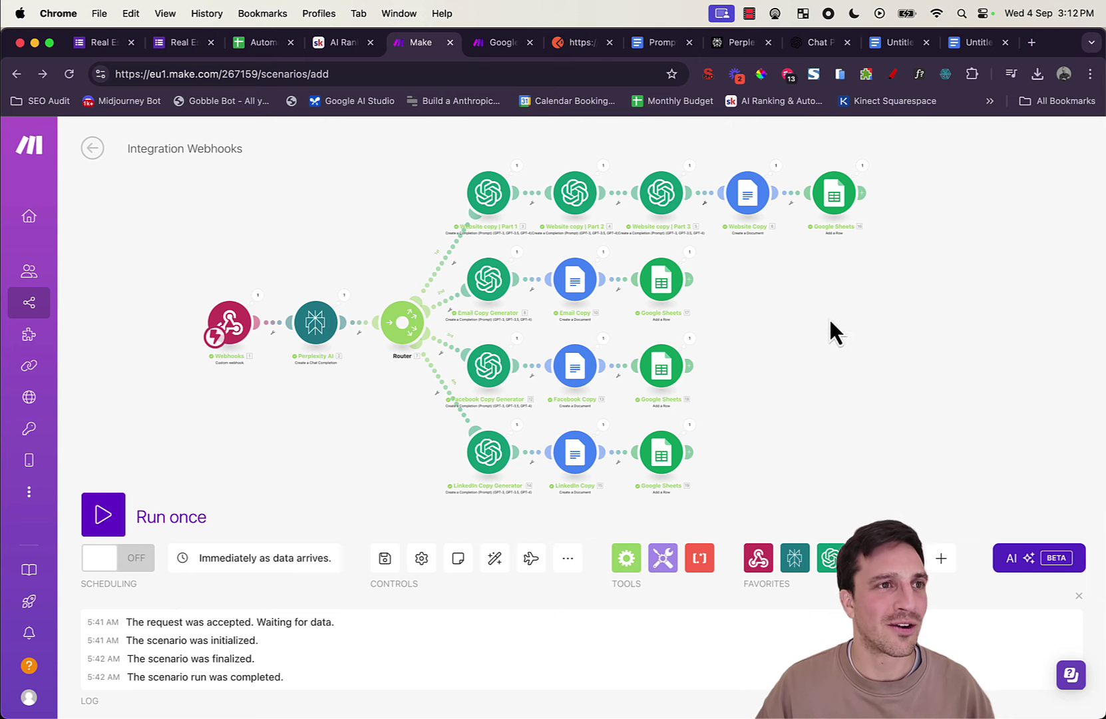
pyautogui.click(234, 46)
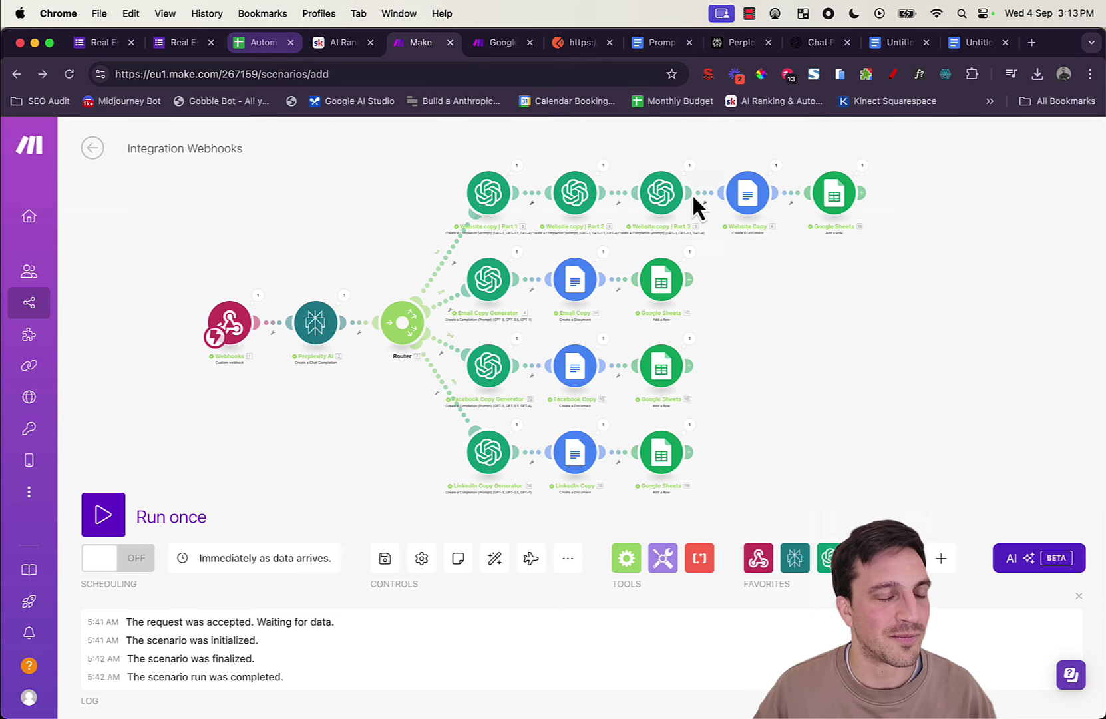
# Step: Auto-fit column A to the Valley of the moon name and preview the E2 website link
pyautogui.moveTo(826, 296); pyautogui.dragTo(100, 300)
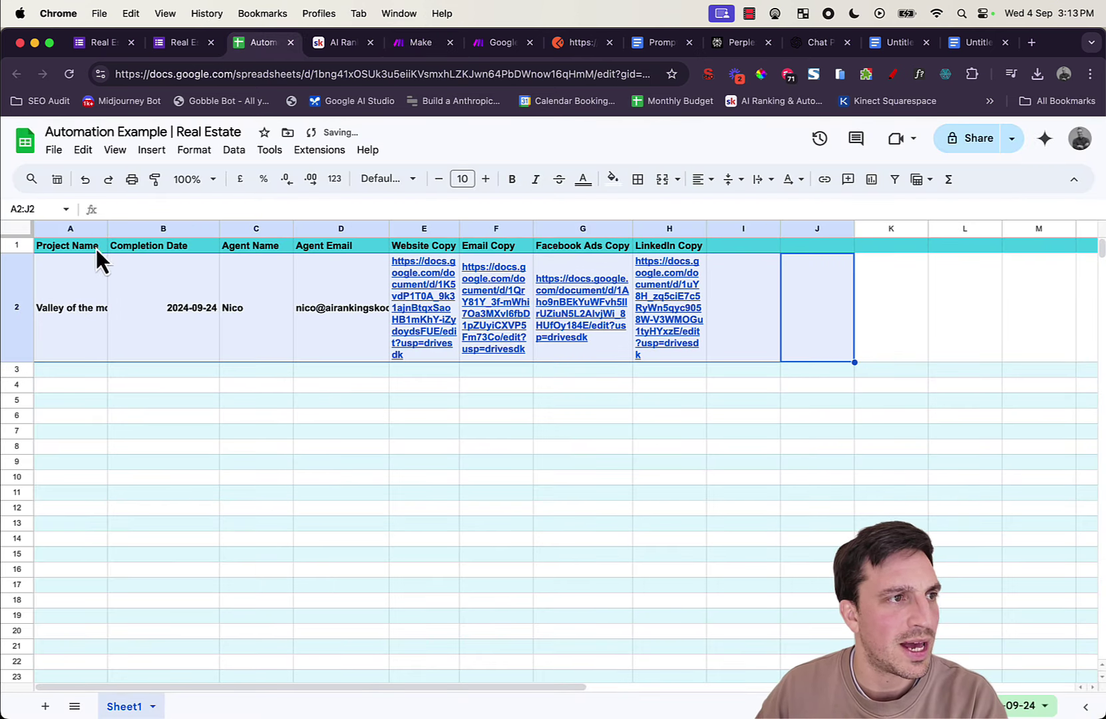
pyautogui.click(111, 341)
pyautogui.moveTo(106, 224); pyautogui.dragTo(106, 224)
pyautogui.doubleClick(107, 224)
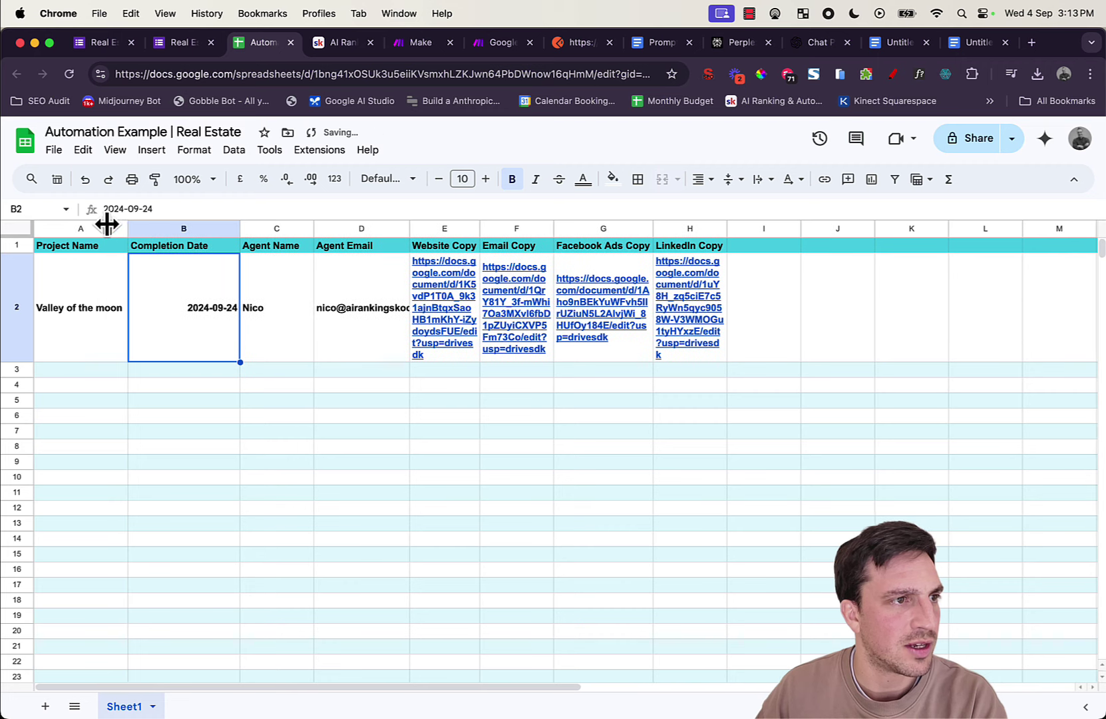
pyautogui.click(194, 422)
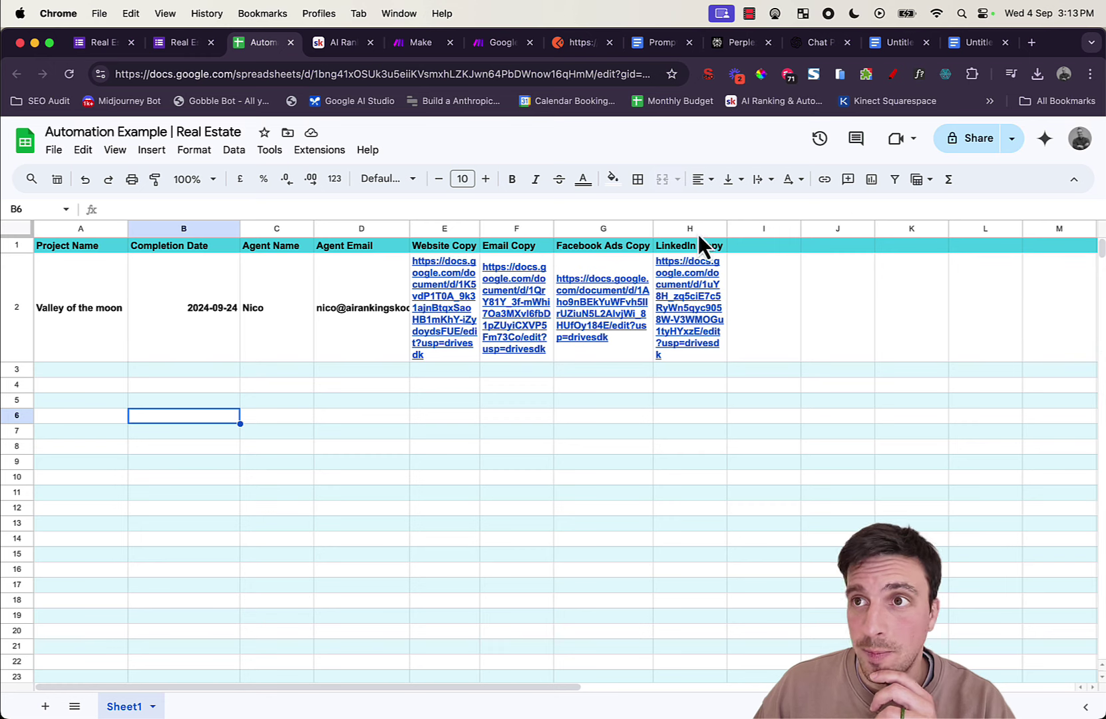
pyautogui.click(431, 255)
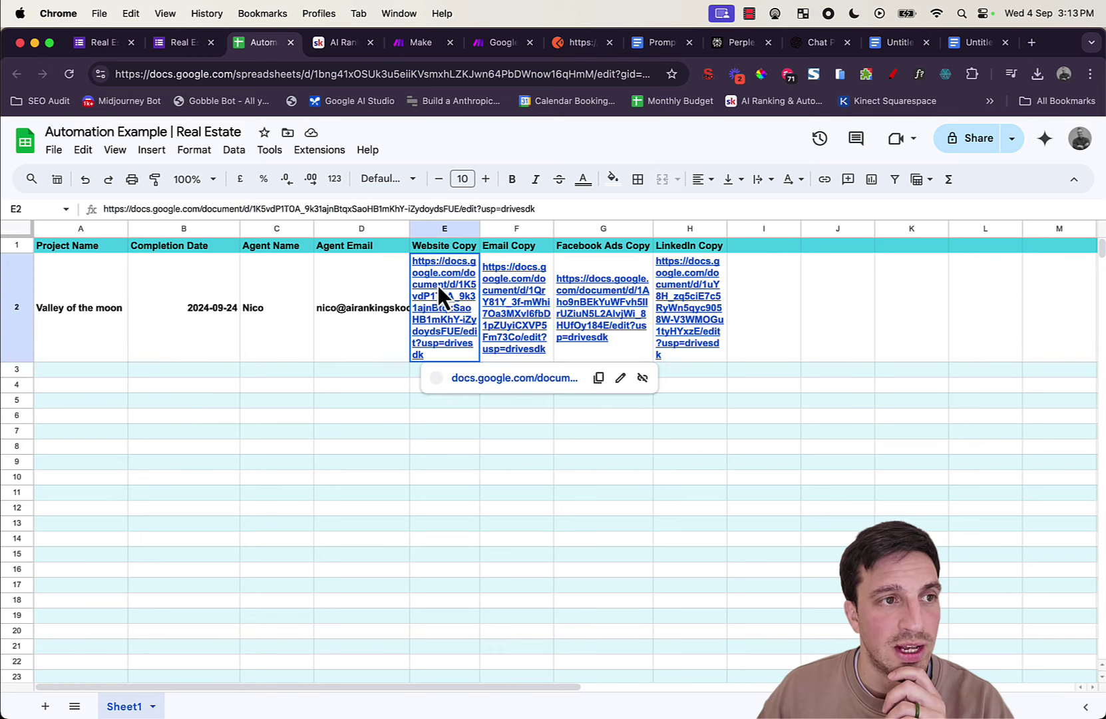
# Step: Open the Valley of the moon website copy document and read Section 1
pyautogui.click(524, 381)
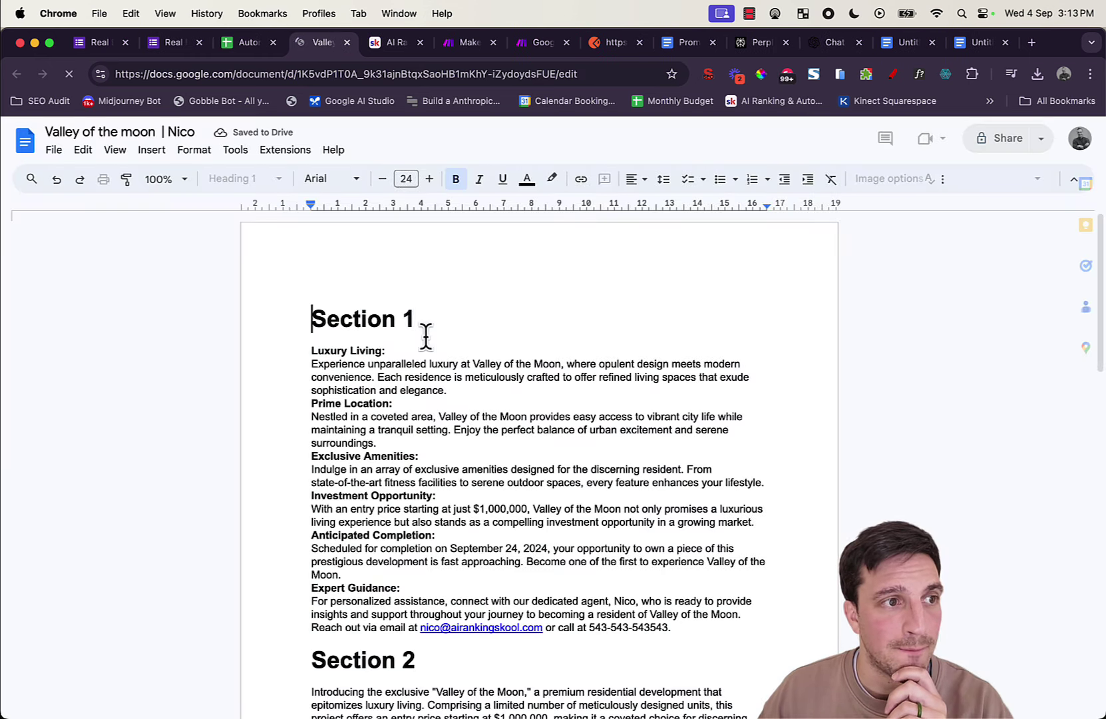
pyautogui.scroll(-1, 380, 313)
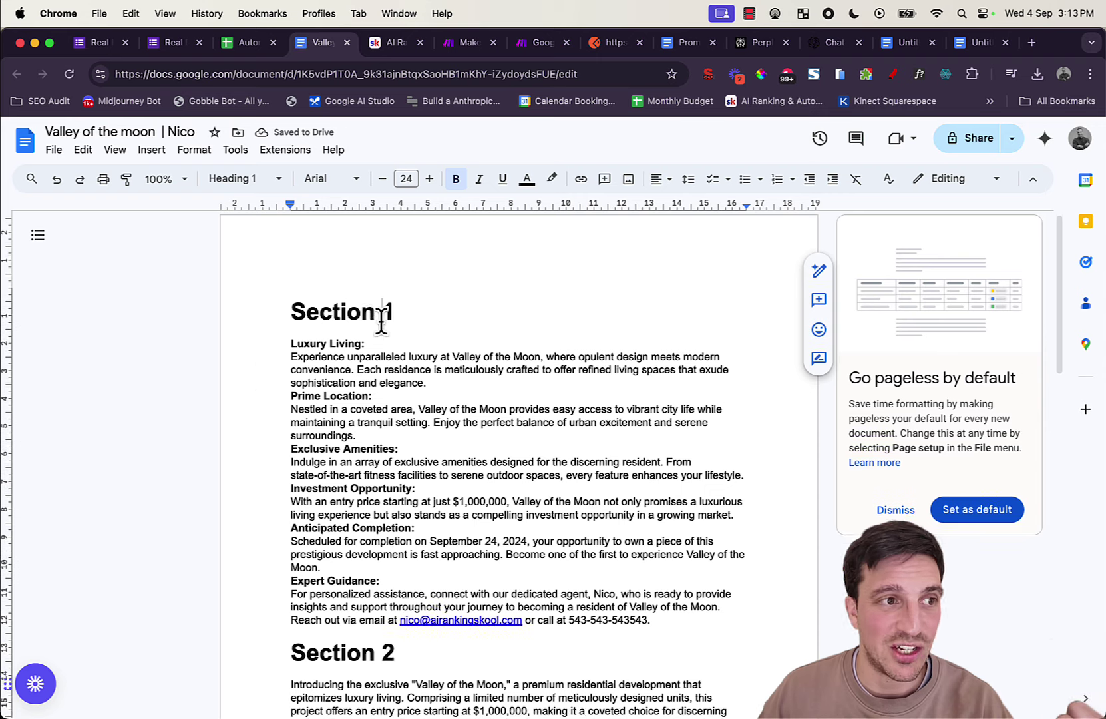
pyautogui.moveTo(288, 324); pyautogui.dragTo(615, 587)
pyautogui.scroll(-1, 592, 547)
pyautogui.scroll(-6, 592, 547)
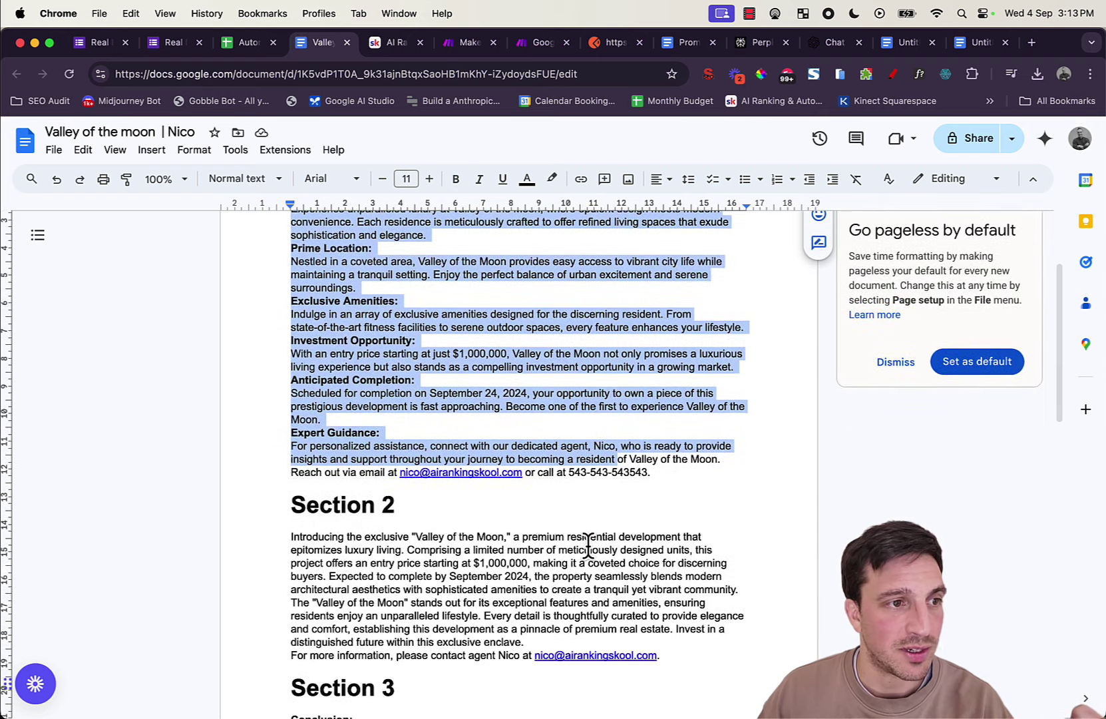
# Step: Highlight the Section 2 and Section 3 text, then go back to the spreadsheet
pyautogui.moveTo(322, 273); pyautogui.dragTo(525, 386)
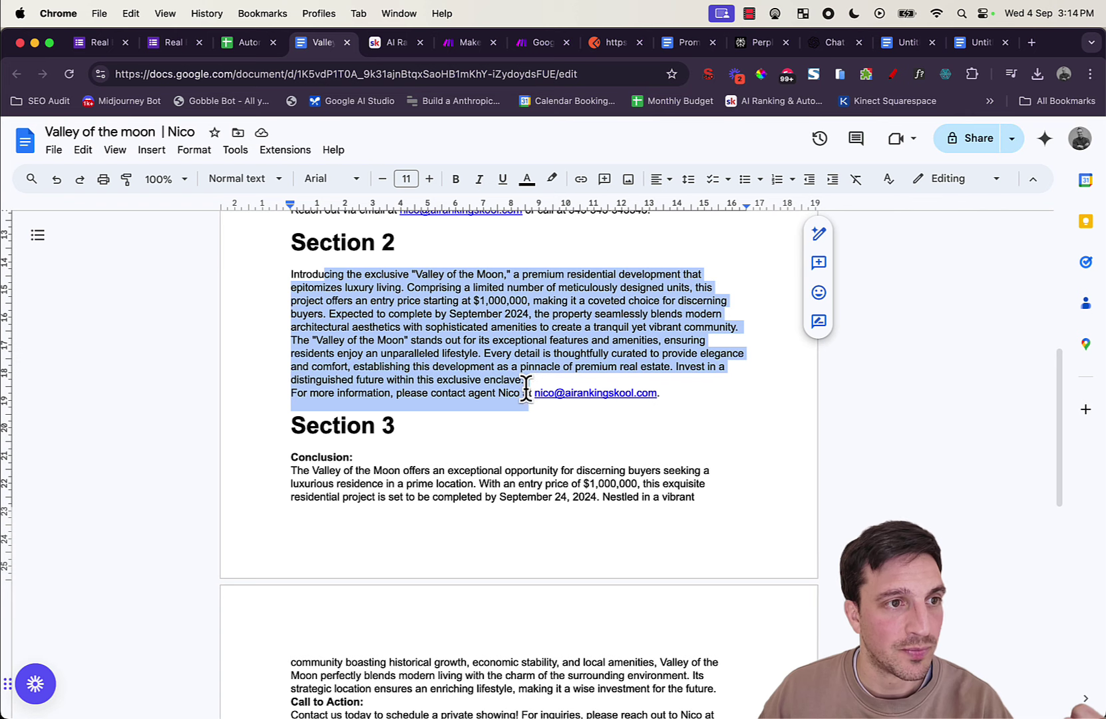
pyautogui.scroll(-5, 415, 514)
pyautogui.scroll(2, 407, 460)
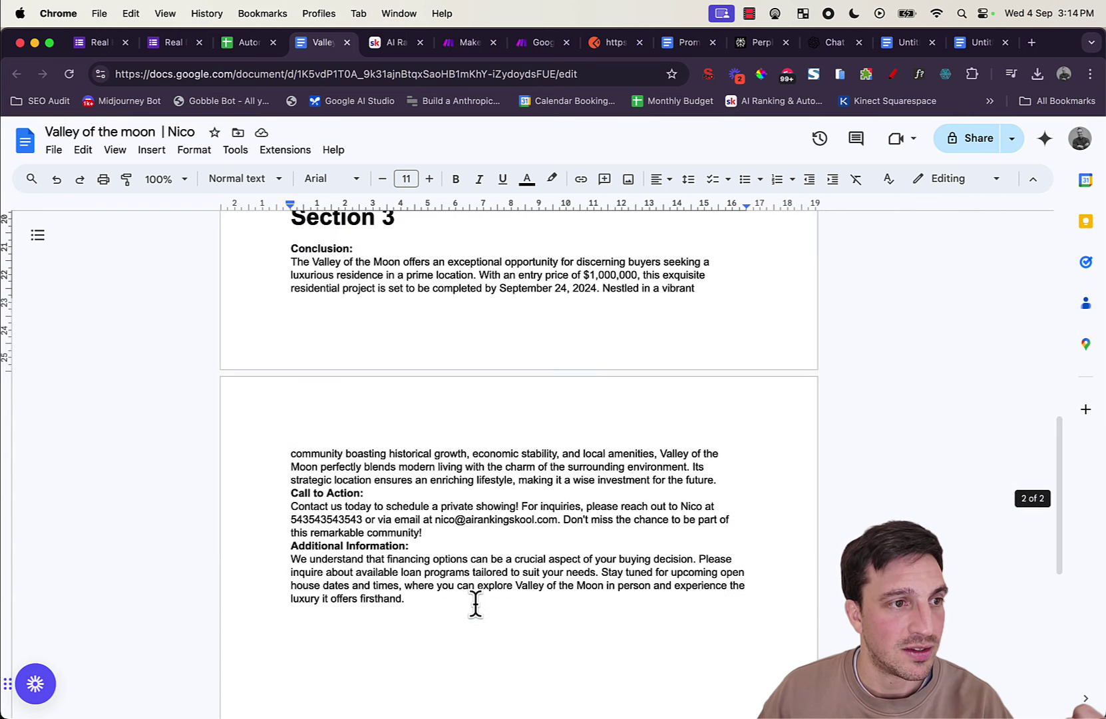
pyautogui.click(463, 601)
pyautogui.moveTo(463, 601); pyautogui.dragTo(342, 322)
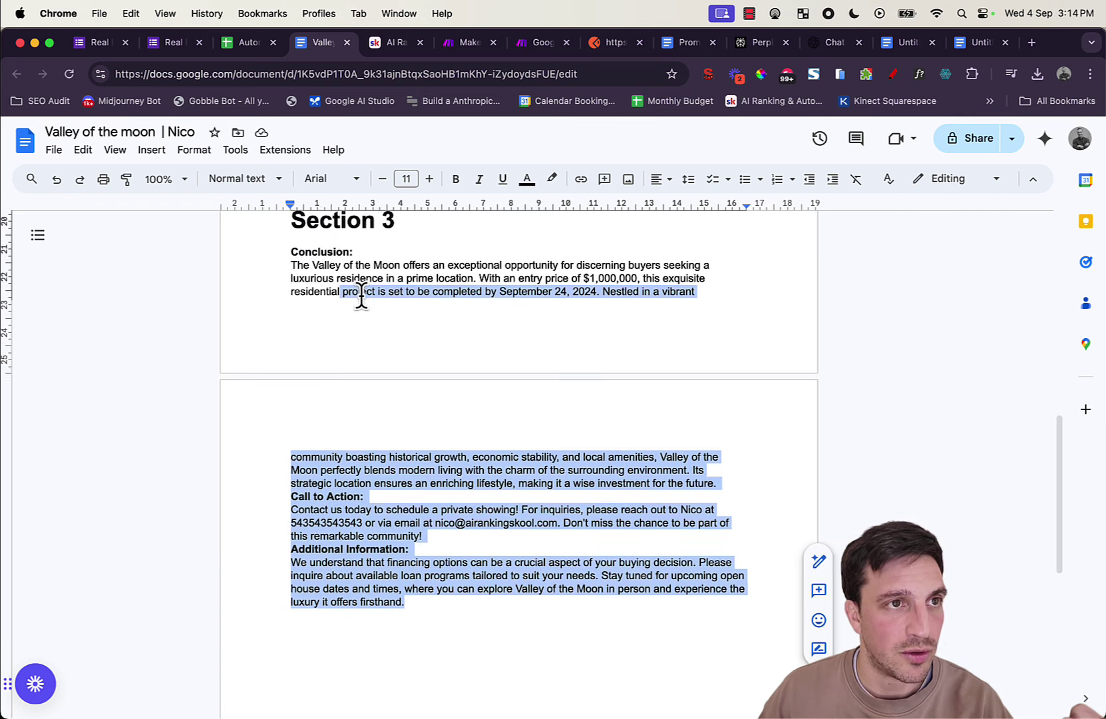
pyautogui.scroll(1, 372, 279)
pyautogui.click(243, 44)
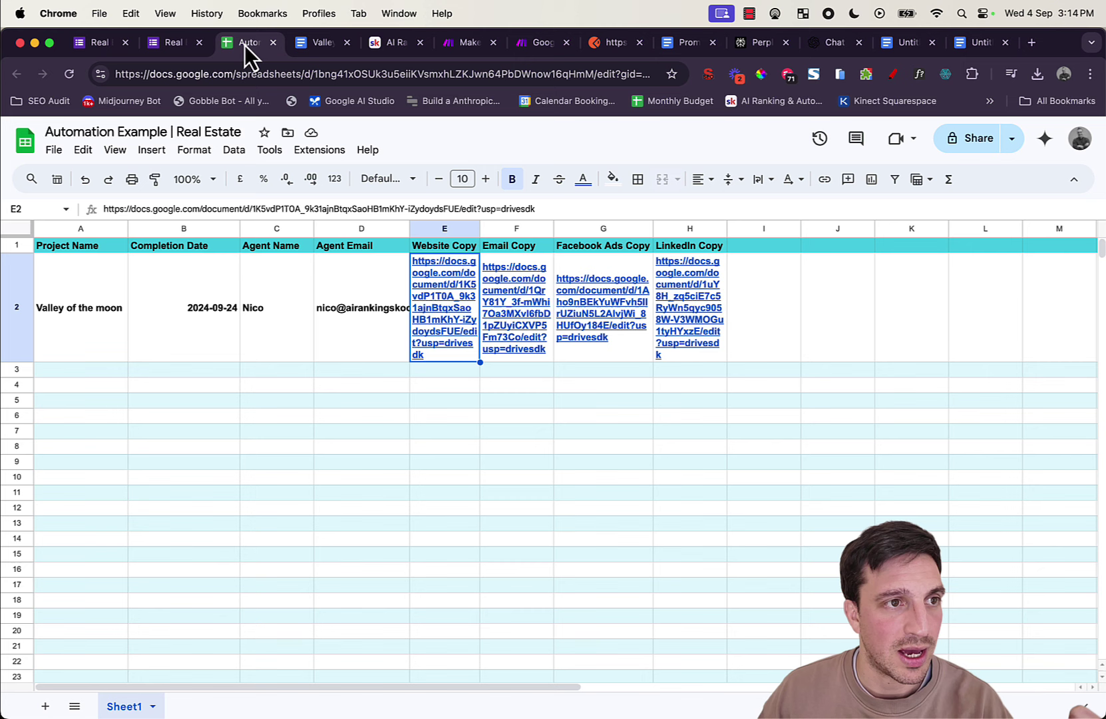
# Step: Open the Email Copy document from the F2 link and scroll through its content
pyautogui.click(516, 296)
pyautogui.click(554, 382)
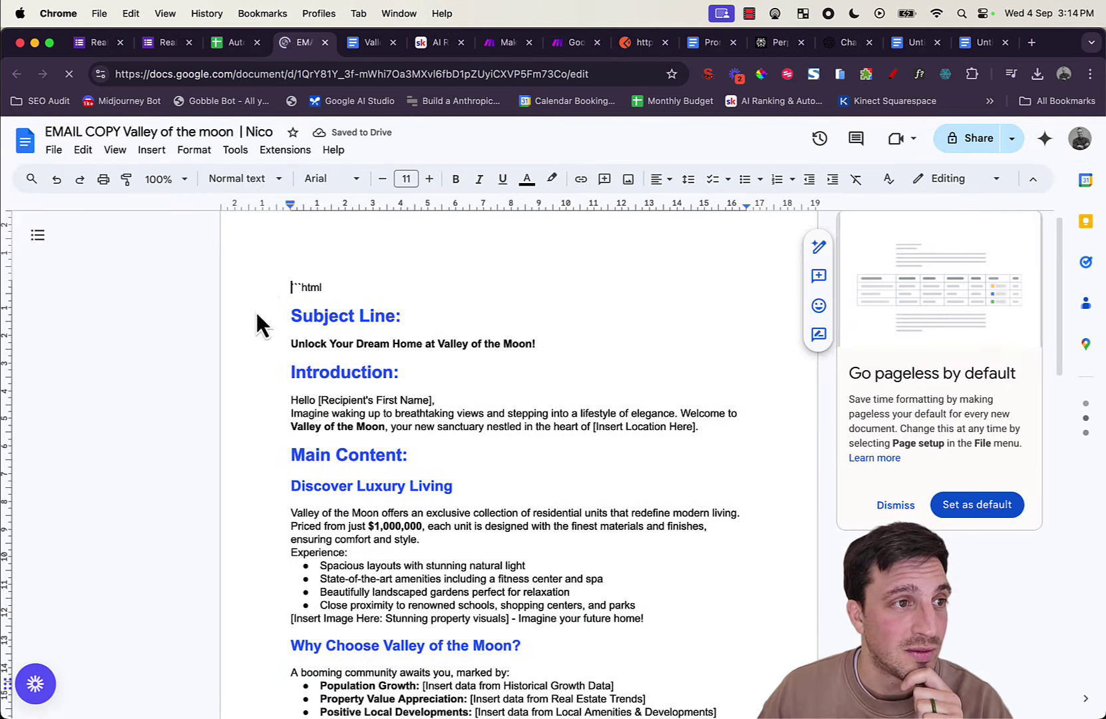
pyautogui.scroll(-5, 628, 364)
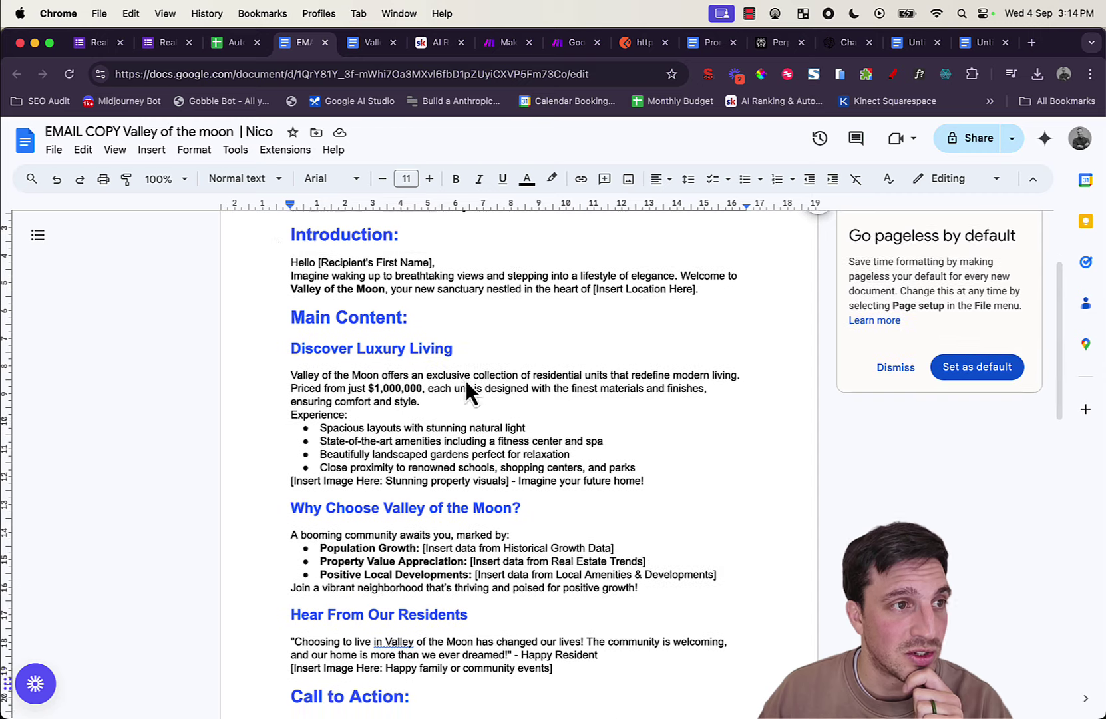
pyautogui.scroll(-7, 370, 409)
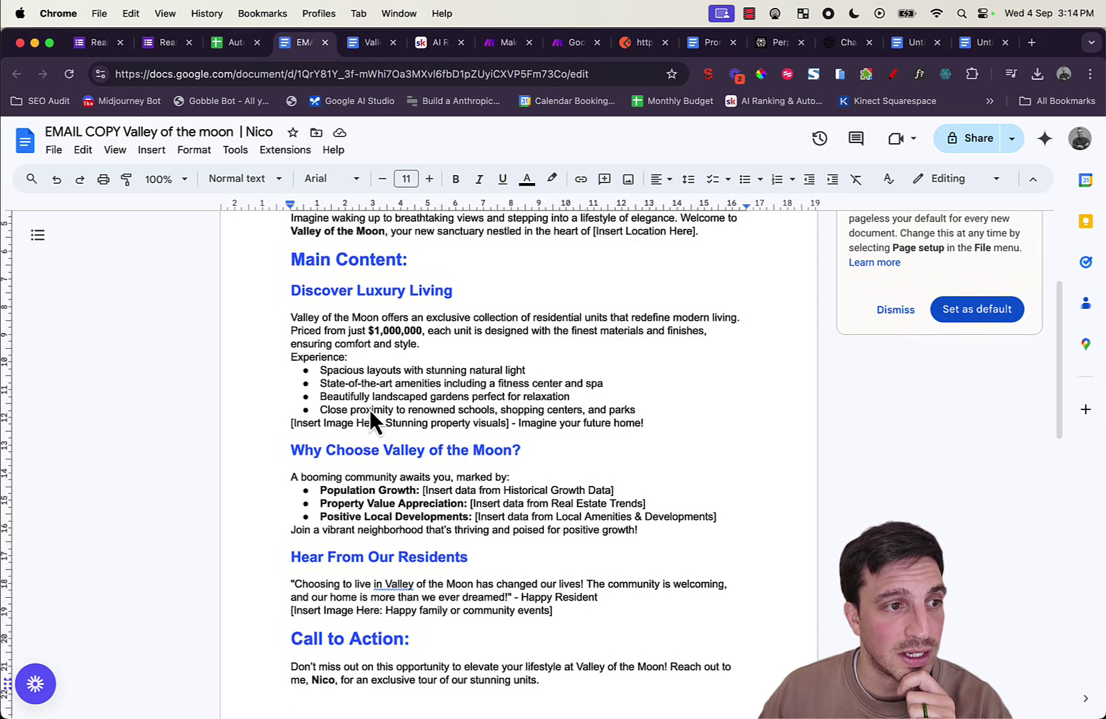
pyautogui.moveTo(573, 399); pyautogui.dragTo(261, 399)
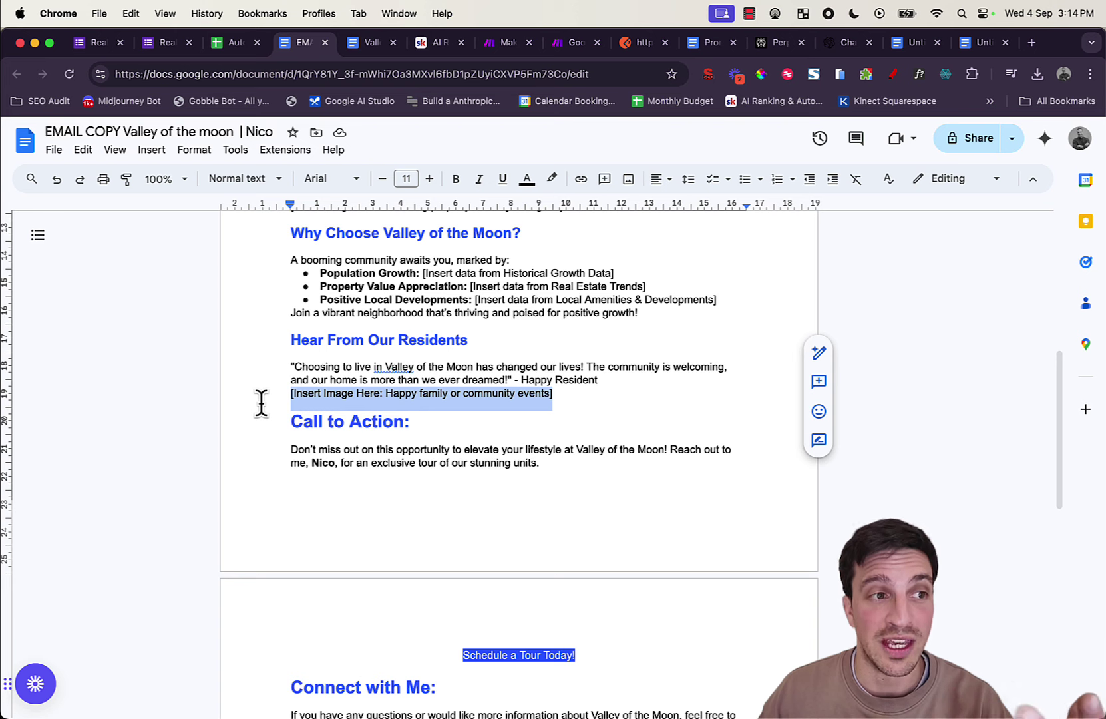
pyautogui.click(358, 397)
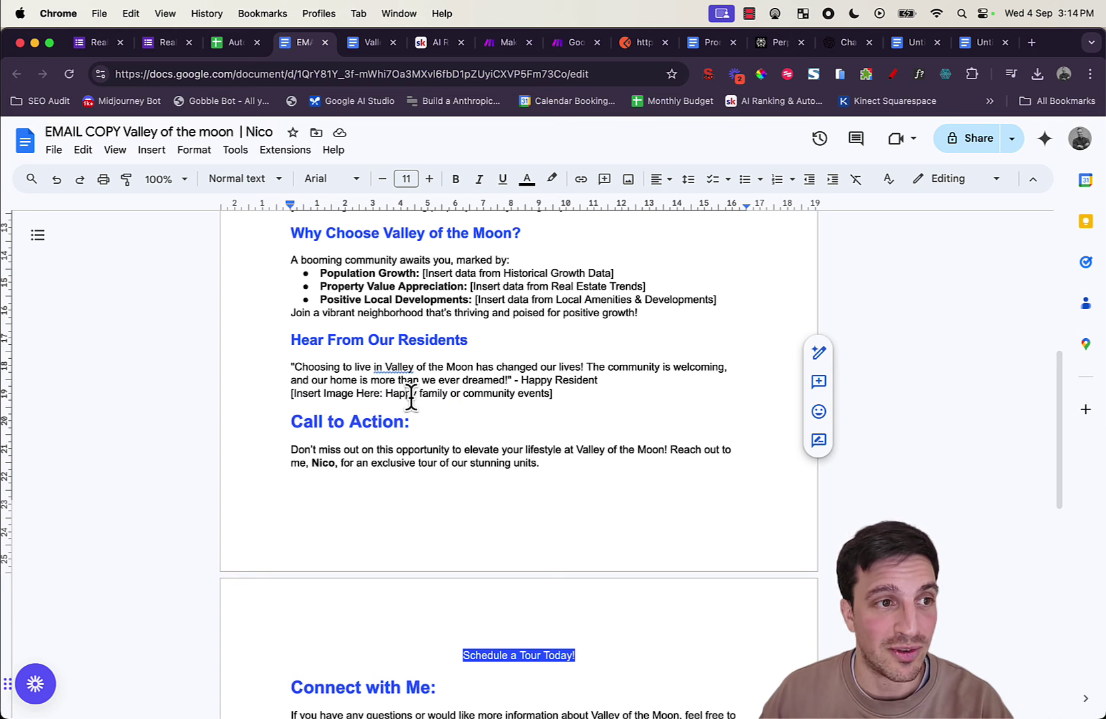
pyautogui.scroll(-5, 470, 394)
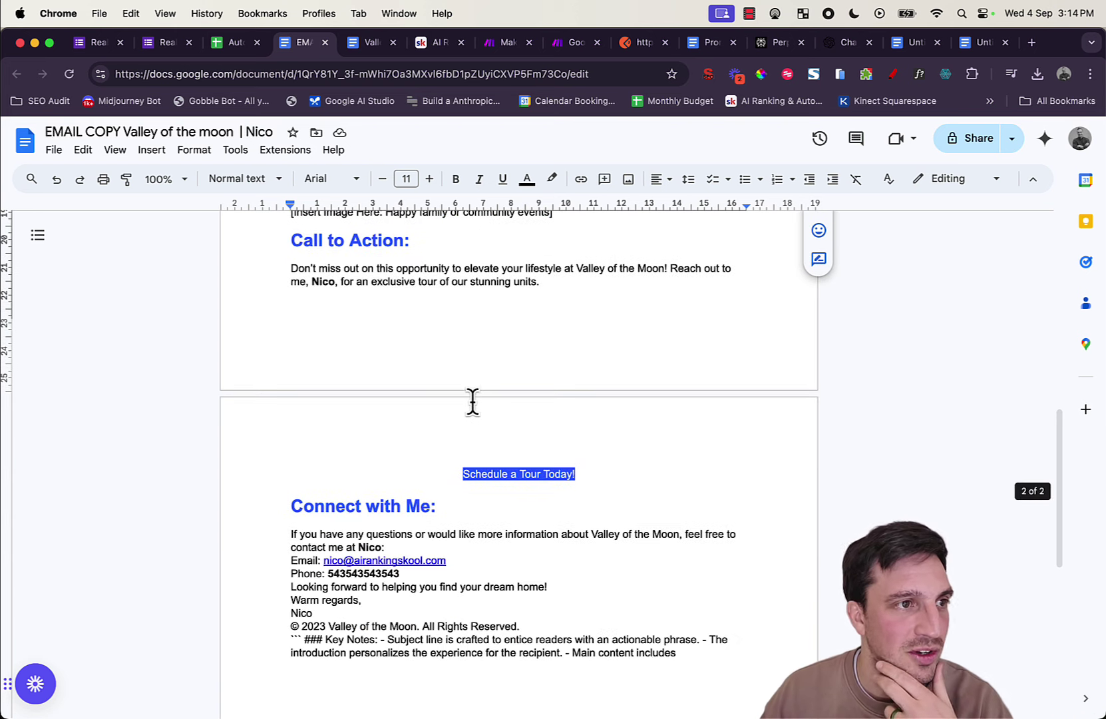
pyautogui.scroll(-2, 472, 403)
pyautogui.scroll(10, 473, 403)
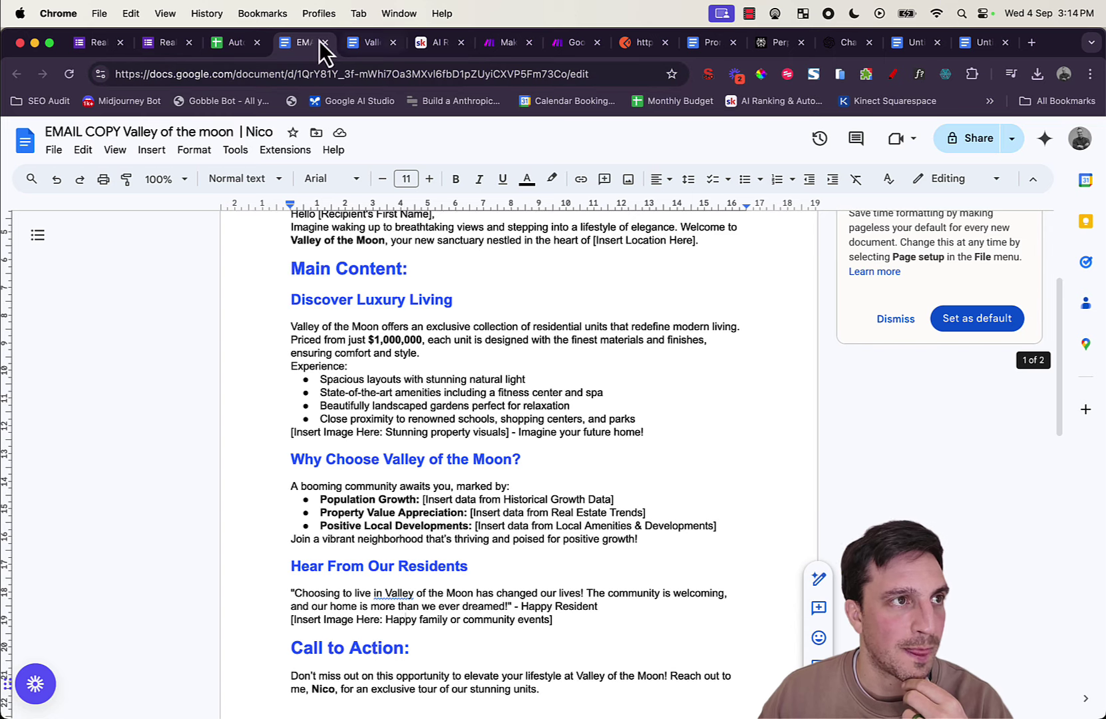
# Step: Open the Facebook copy document from the G2 link, review it, and return to the spreadsheet
pyautogui.click(235, 43)
pyautogui.click(609, 303)
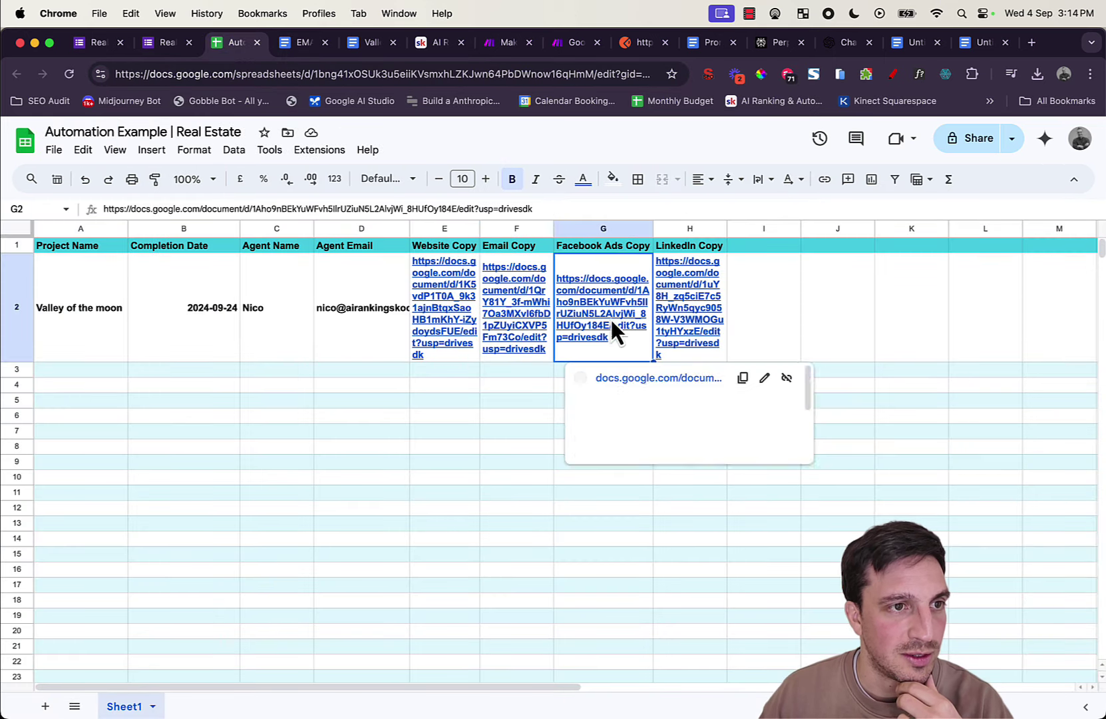
pyautogui.click(620, 374)
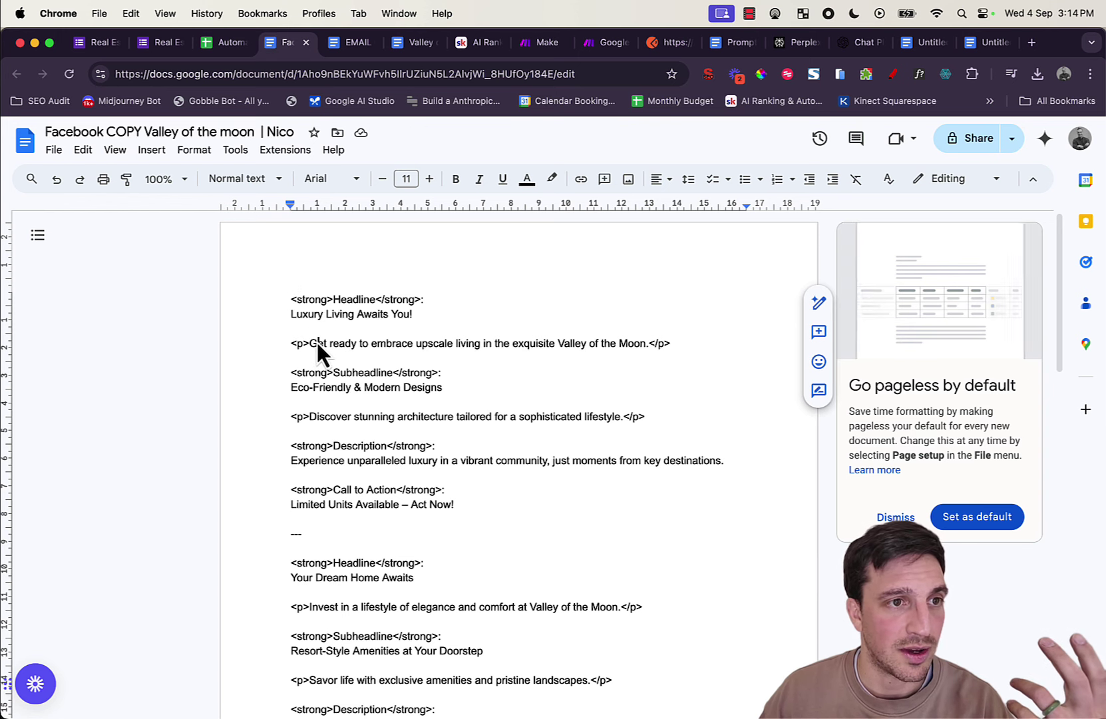
pyautogui.moveTo(317, 342); pyautogui.dragTo(566, 345)
pyautogui.scroll(-3, 416, 313)
pyautogui.scroll(-4, 416, 314)
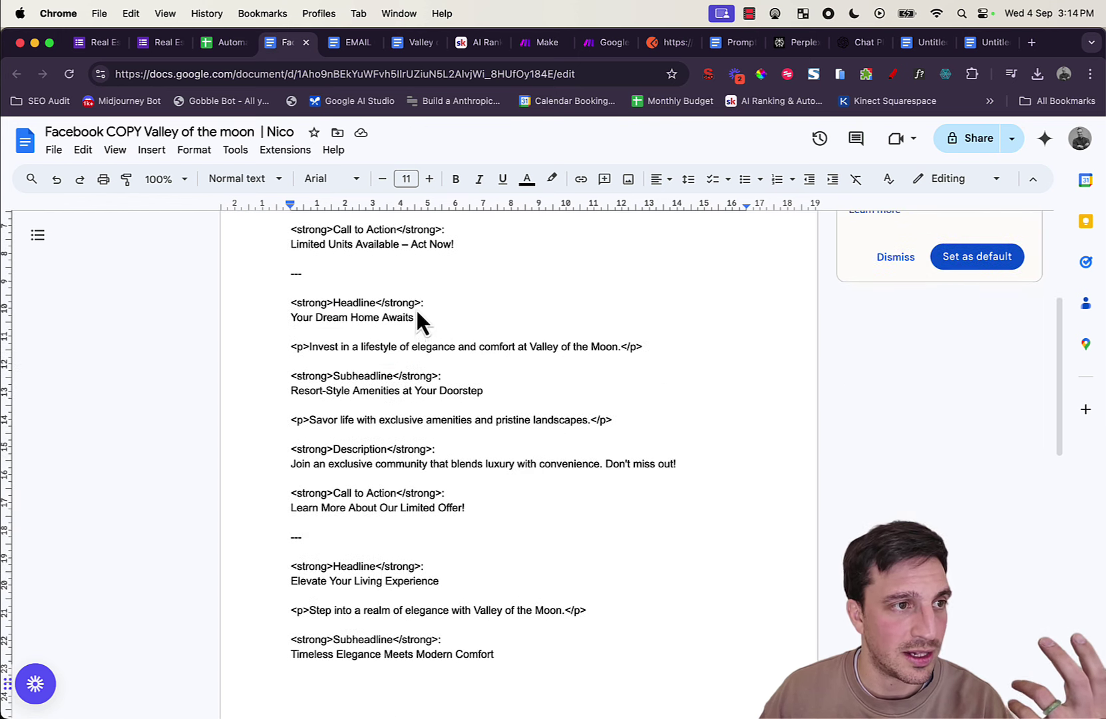
pyautogui.scroll(-10, 279, 342)
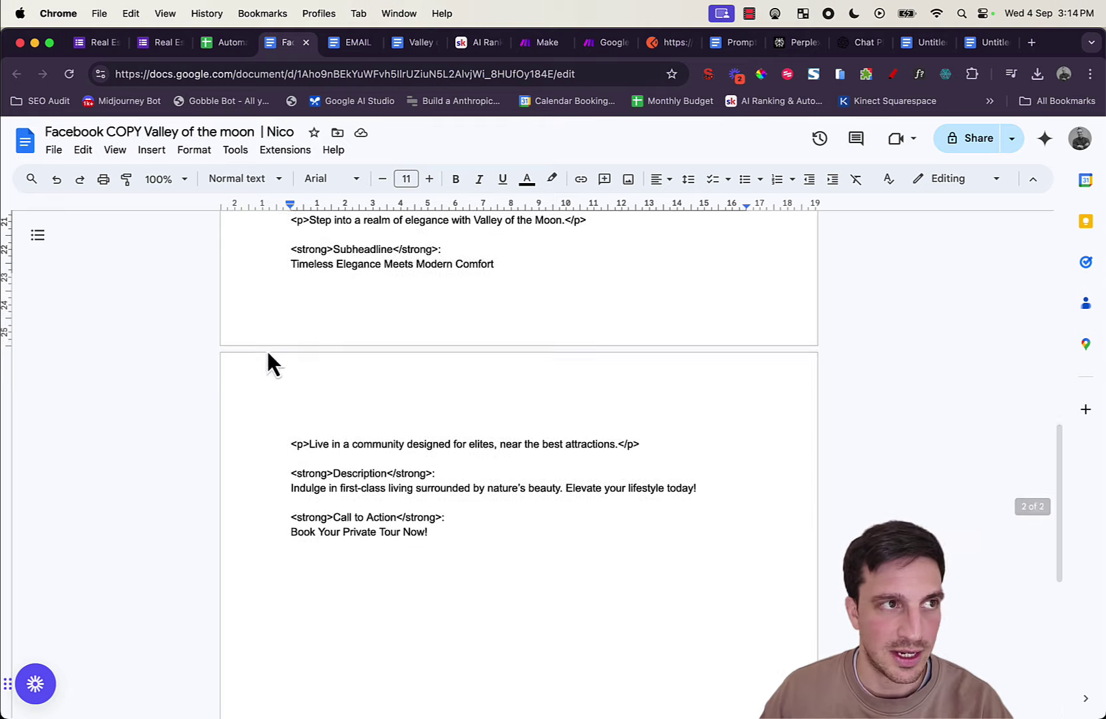
pyautogui.scroll(6, 266, 363)
pyautogui.click(230, 43)
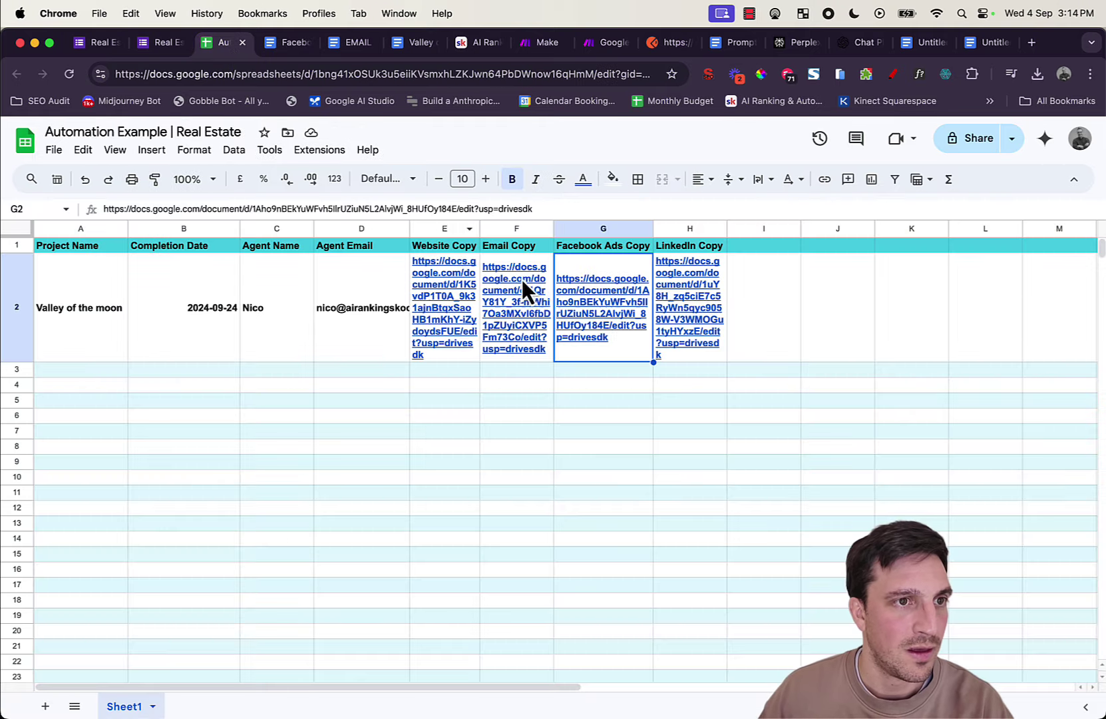
# Step: Open the LinkedIn copy document from cell H2, then drag its link down to H3
pyautogui.click(671, 343)
pyautogui.click(716, 382)
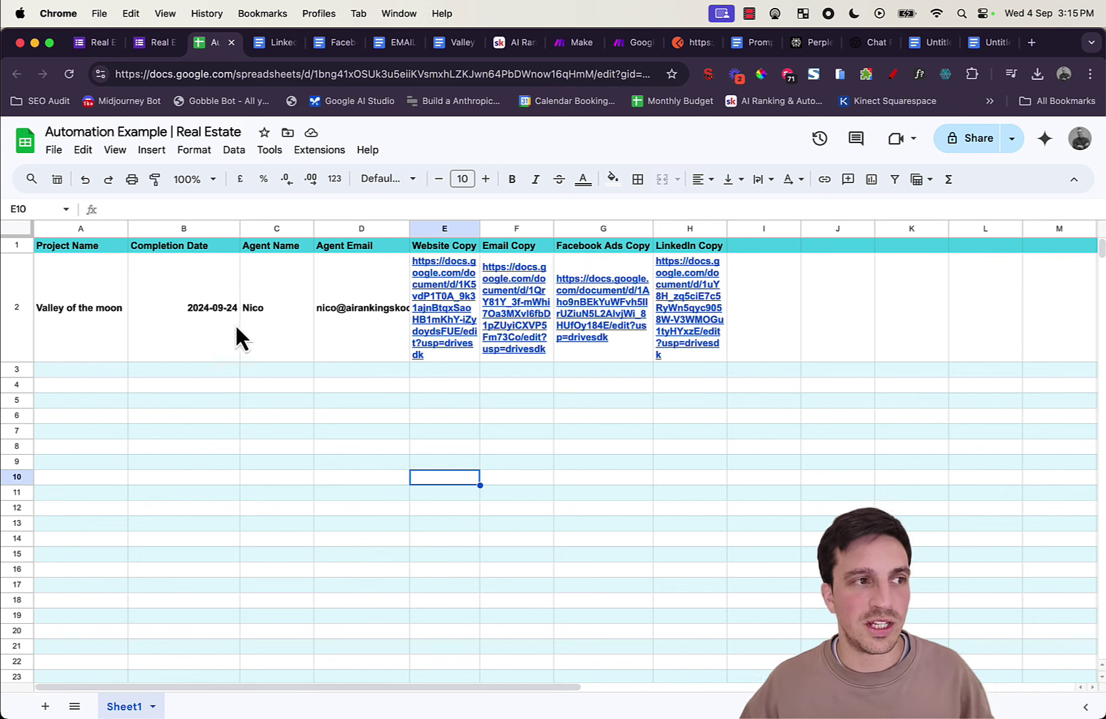
pyautogui.click(695, 359)
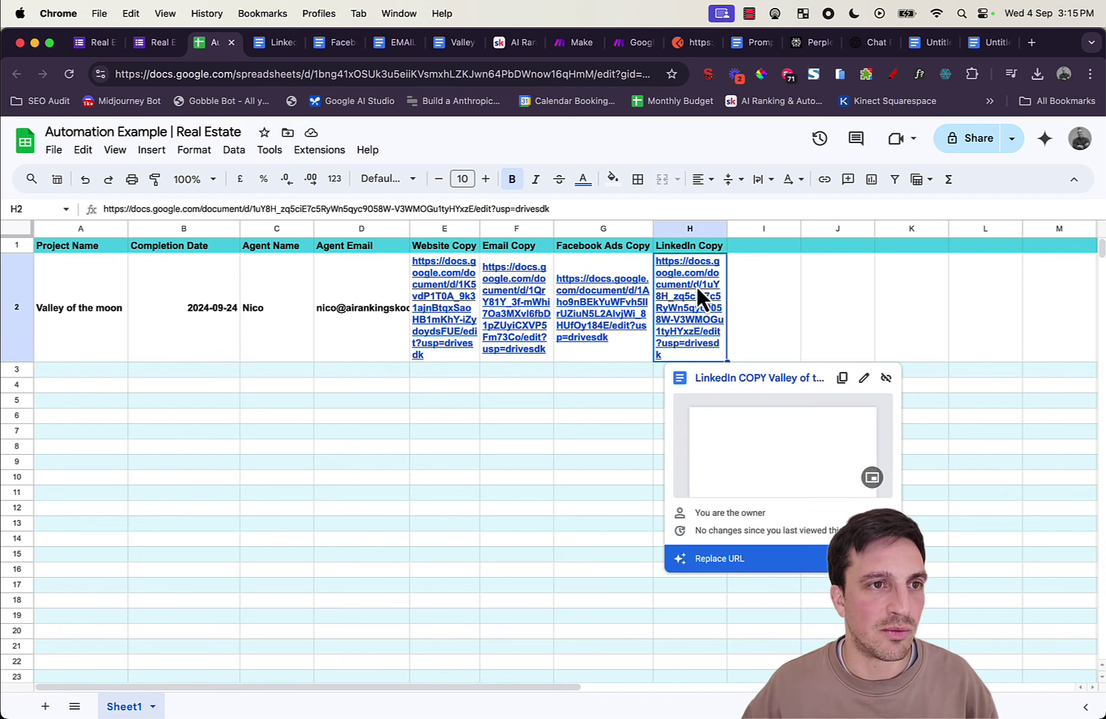
pyautogui.moveTo(706, 362); pyautogui.dragTo(699, 379)
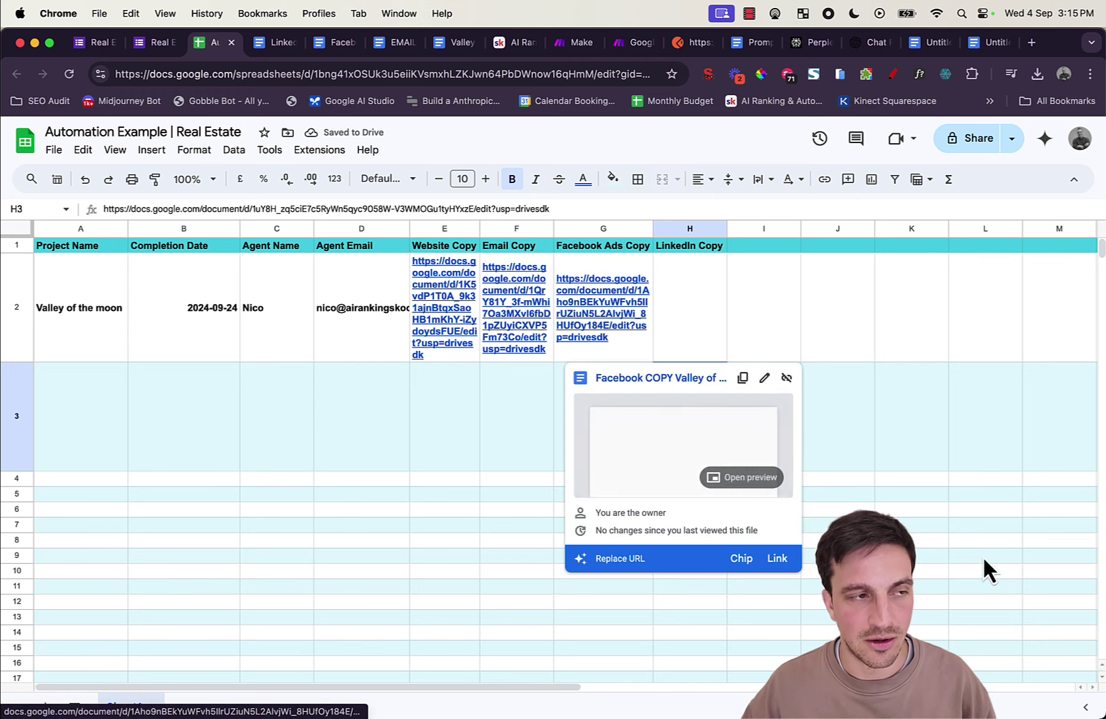
# Step: Move the LinkedIn link from H3 back into H2 and return to the Make scenario
pyautogui.click(908, 492)
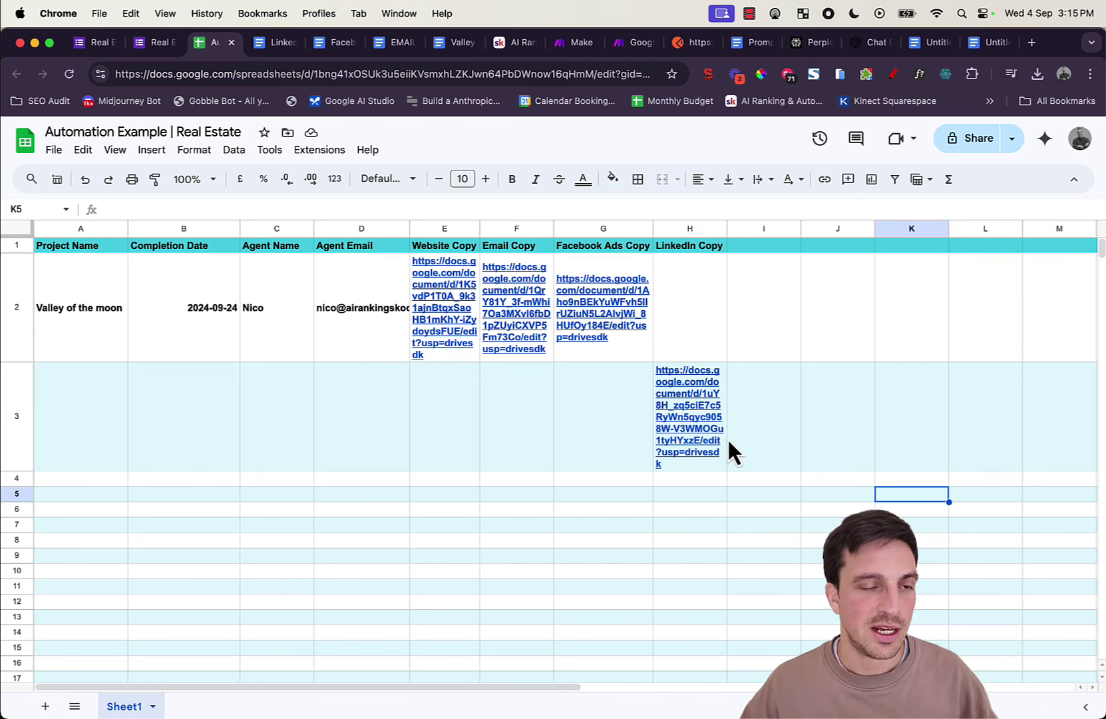
pyautogui.click(701, 404)
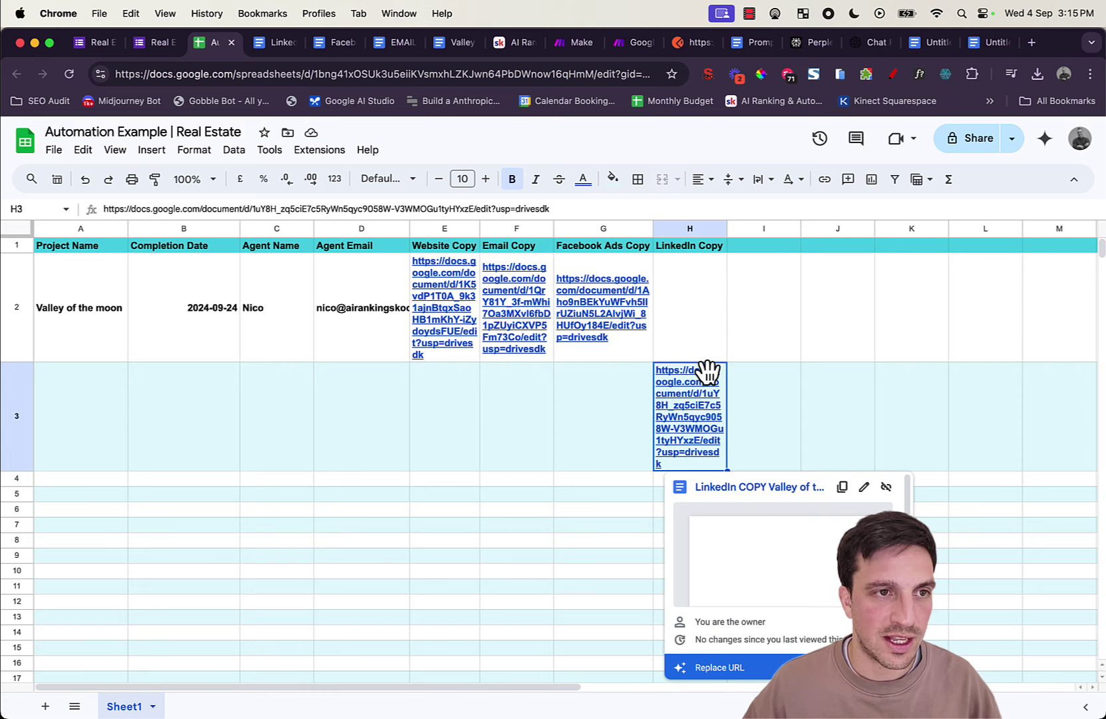
pyautogui.moveTo(707, 367); pyautogui.dragTo(698, 303)
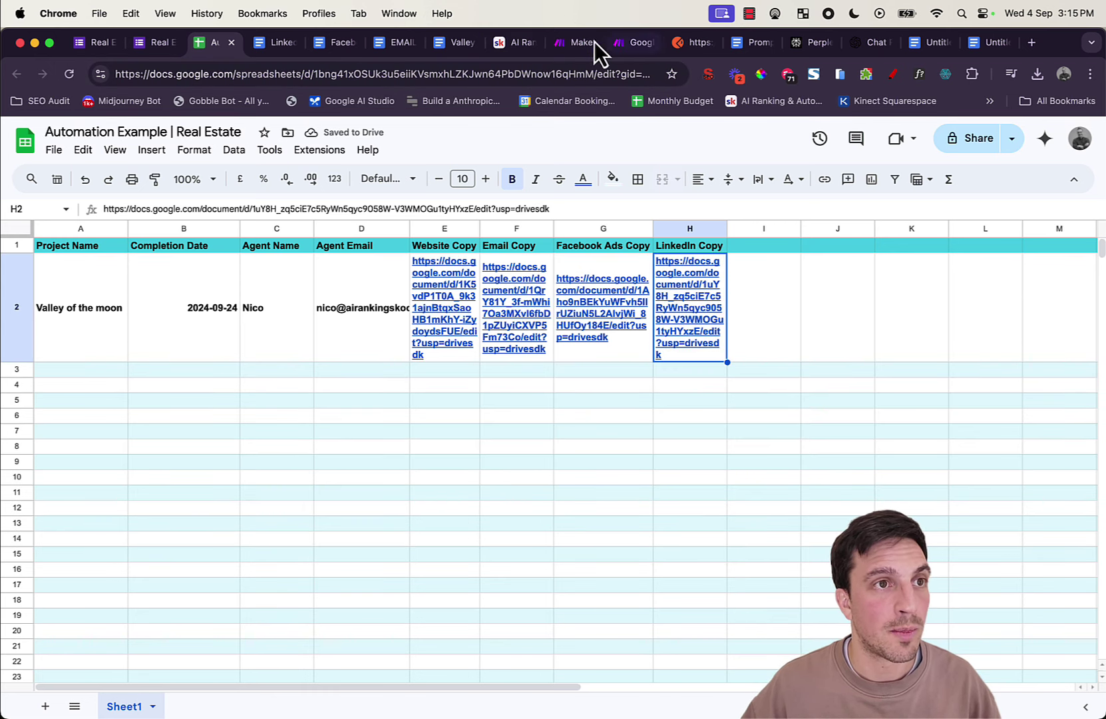
pyautogui.click(574, 43)
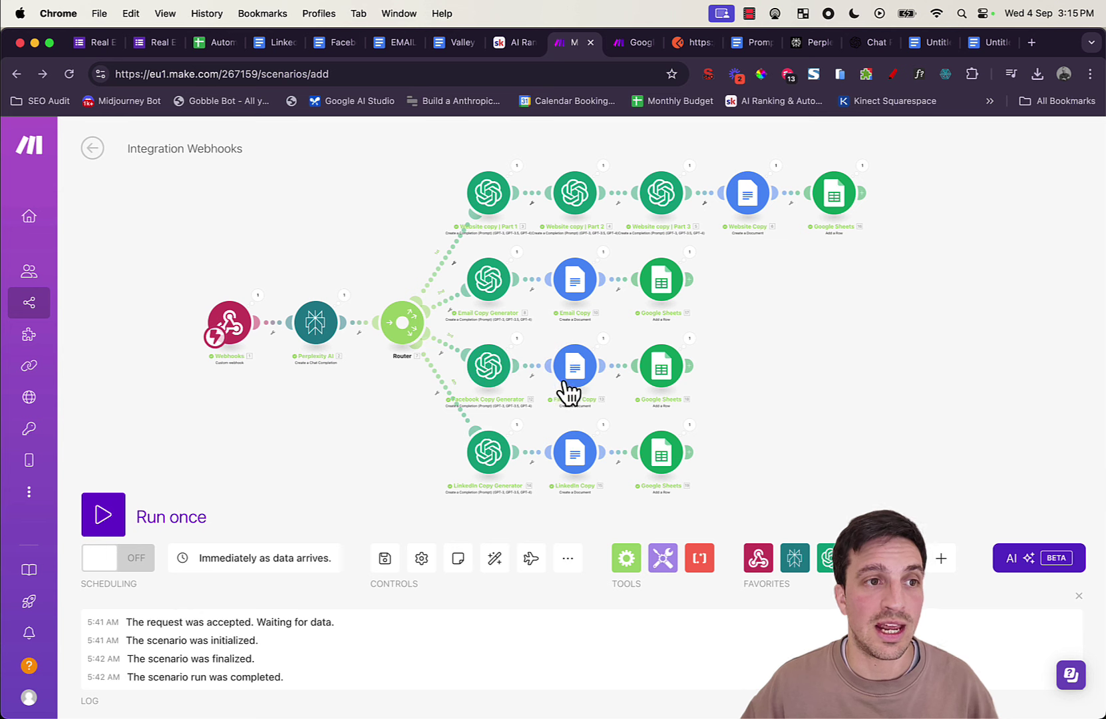
pyautogui.scroll(-2, 888, 400)
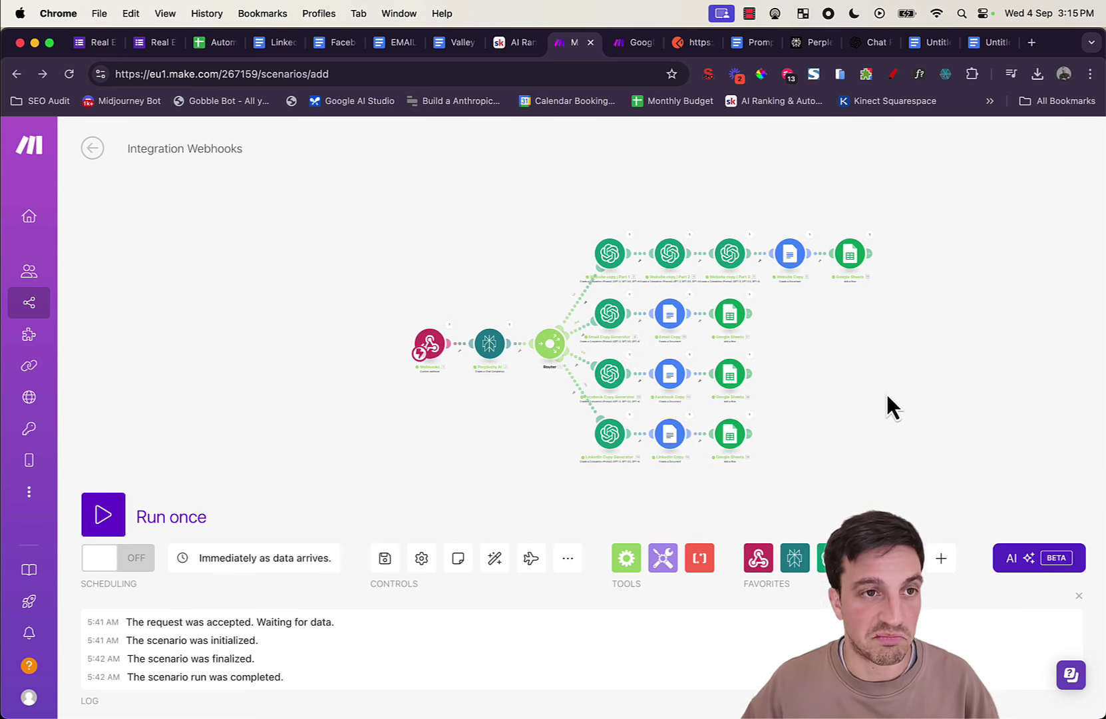
pyautogui.scroll(2, 848, 346)
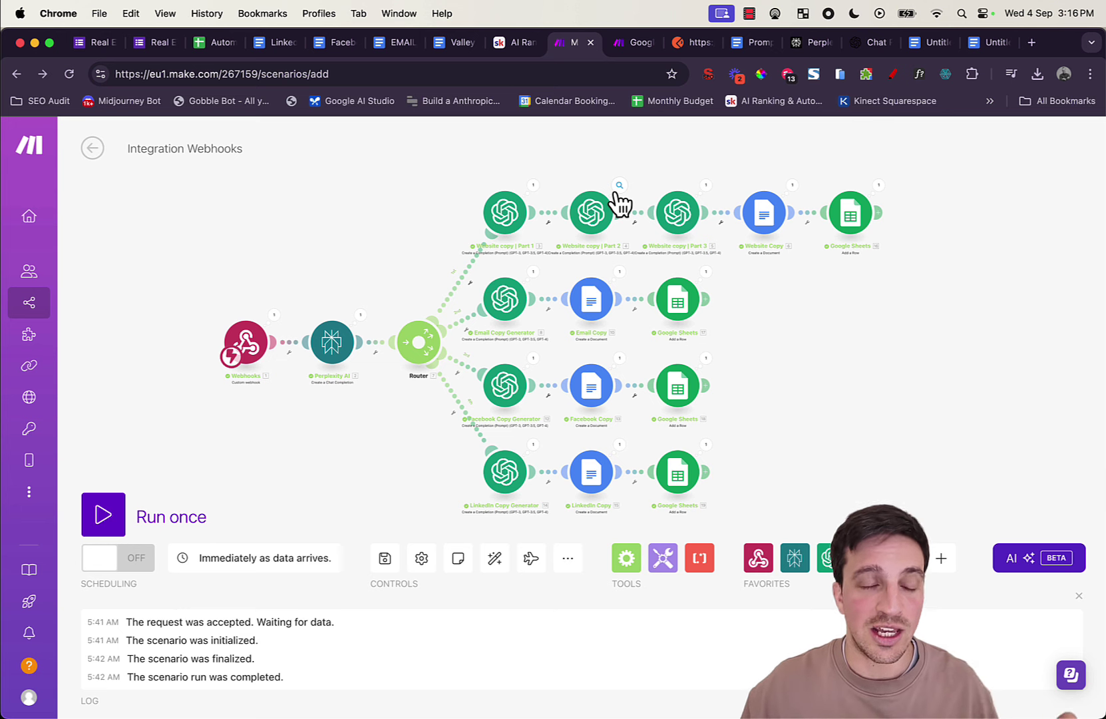
pyautogui.click(515, 42)
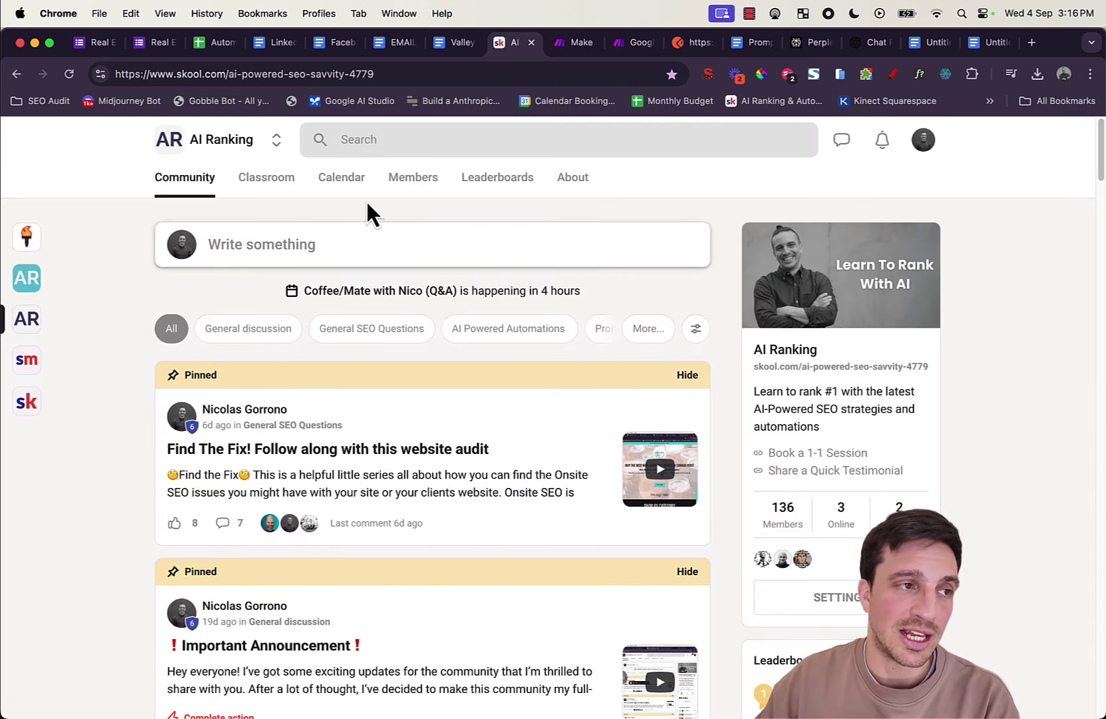
pyautogui.click(563, 46)
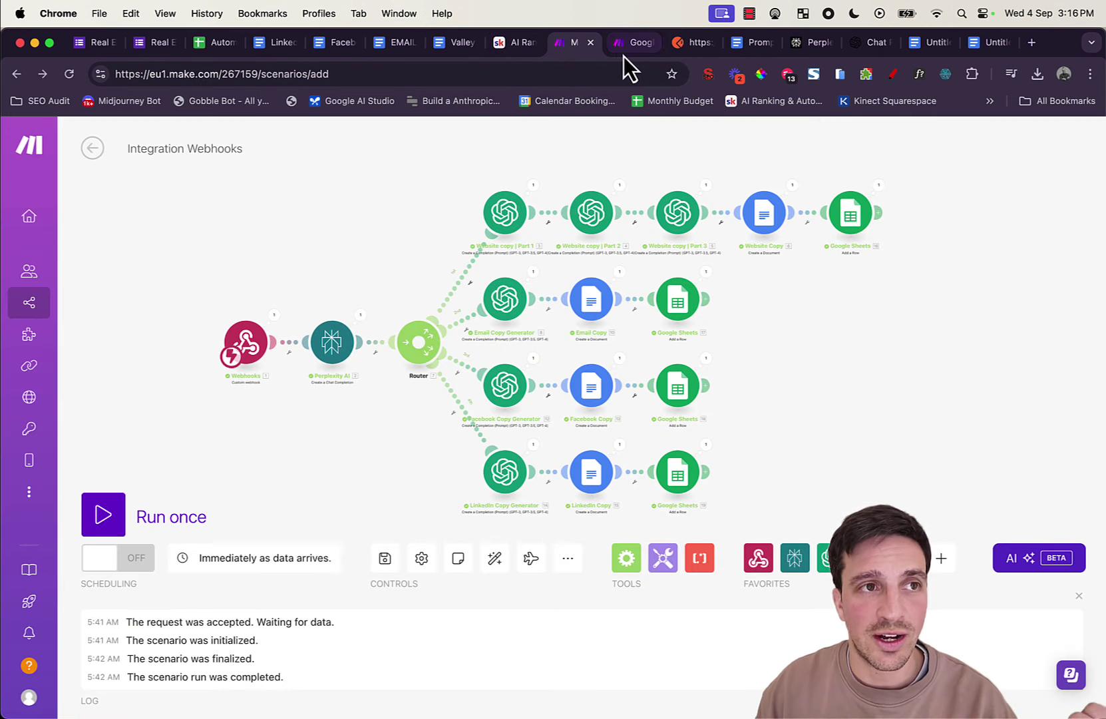